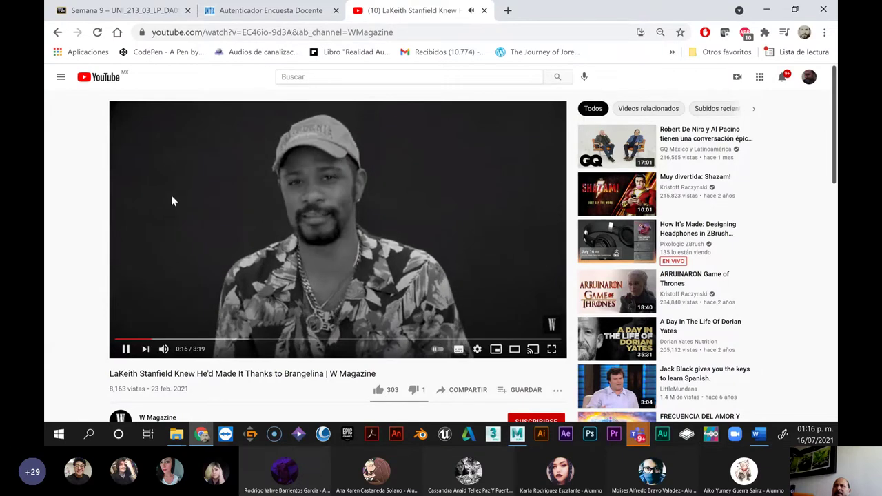
Insert "pp" after "youtube" in the LaKeith Stanfield video's address and load the resulting downloader page
{"action": "left_click", "coordinate": [200, 32]}
{"action": "left_click", "coordinate": [200, 32]}
{"action": "left_click", "coordinate": [236, 32]}
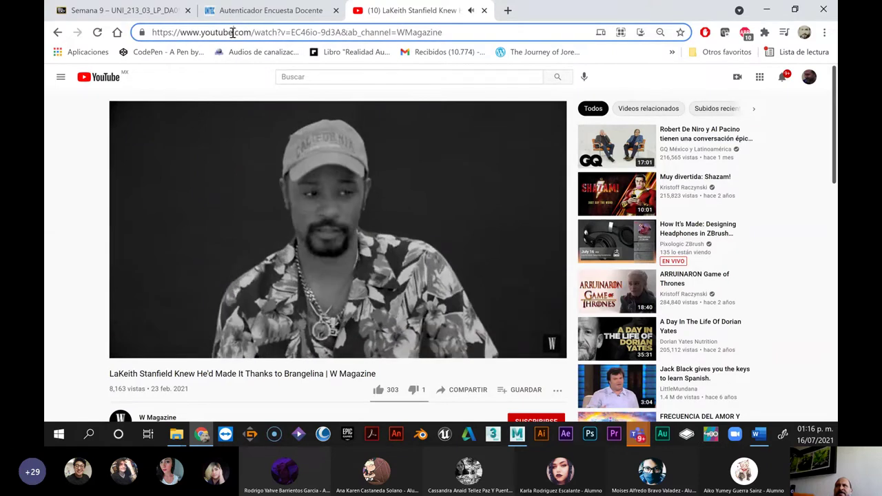
{"action": "type", "text": "pp"}
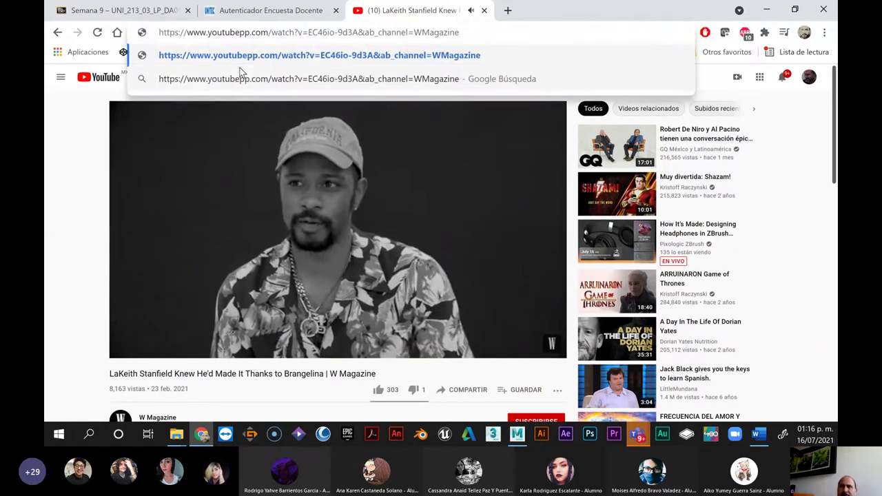
{"action": "key", "text": "Return"}
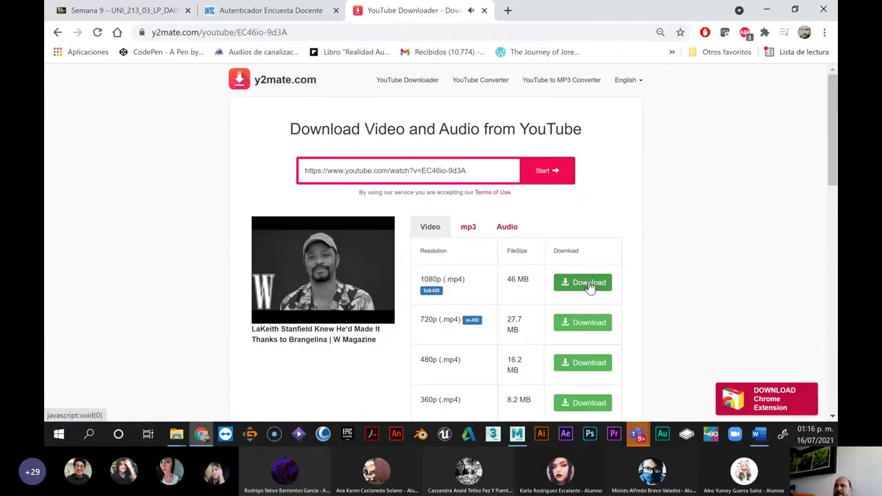
Abandon the 1080p file preparation and download the video as a 720p .mp4 instead
{"action": "left_click", "coordinate": [590, 283]}
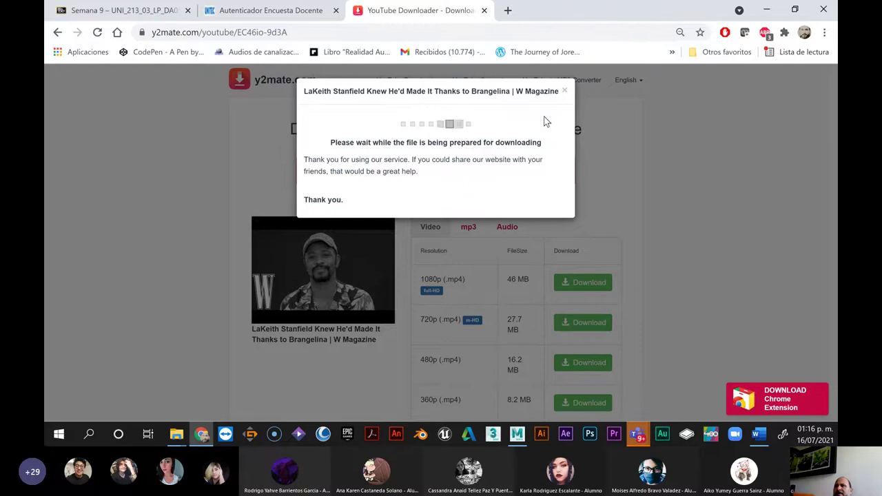
{"action": "left_click", "coordinate": [564, 90]}
{"action": "left_click", "coordinate": [567, 326]}
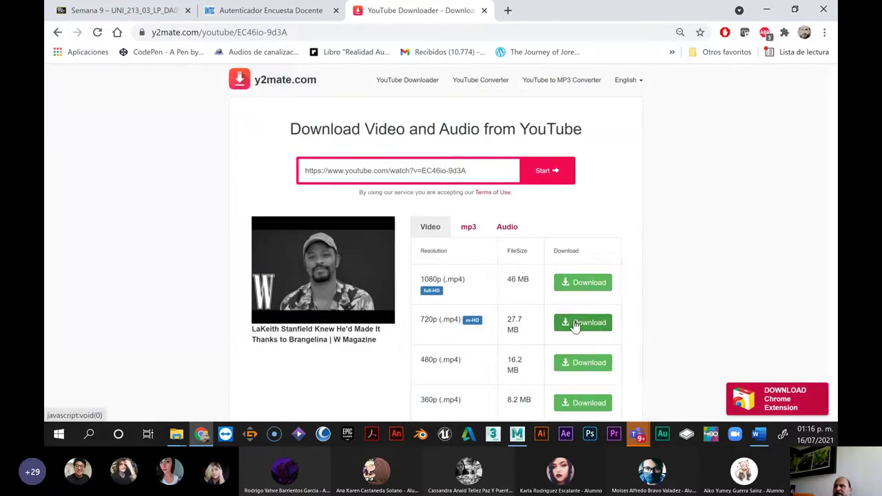
{"action": "left_click", "coordinate": [447, 123]}
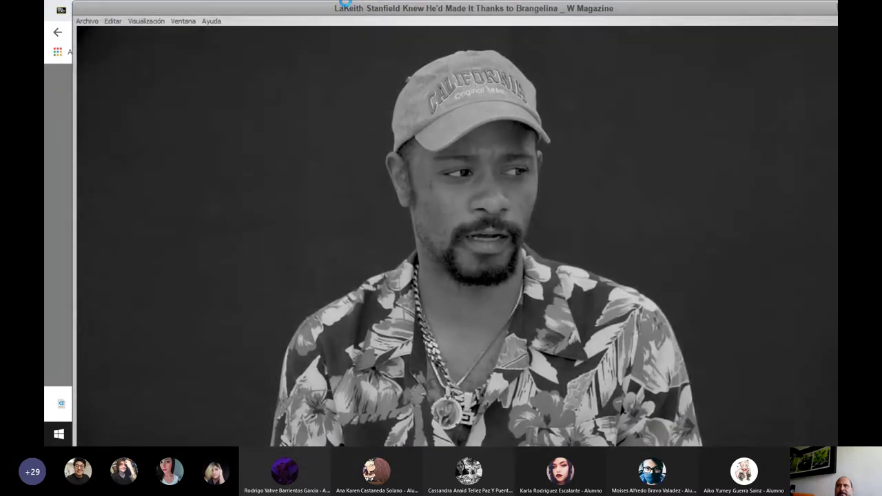
Show the downloaded video at 50% size and move its player window to the edge of the screen
{"action": "left_click", "coordinate": [146, 21]}
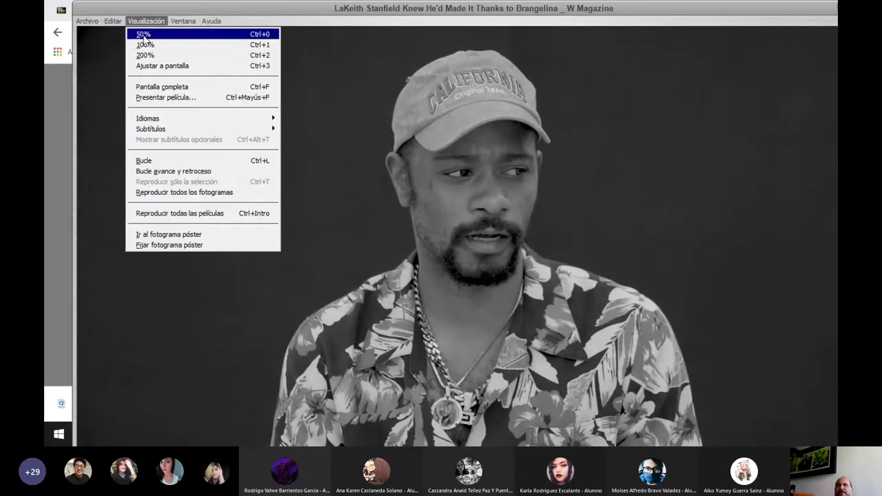
{"action": "left_click", "coordinate": [148, 32]}
{"action": "left_click_drag", "start_coordinate": [472, 295], "coordinate": [287, 177]}
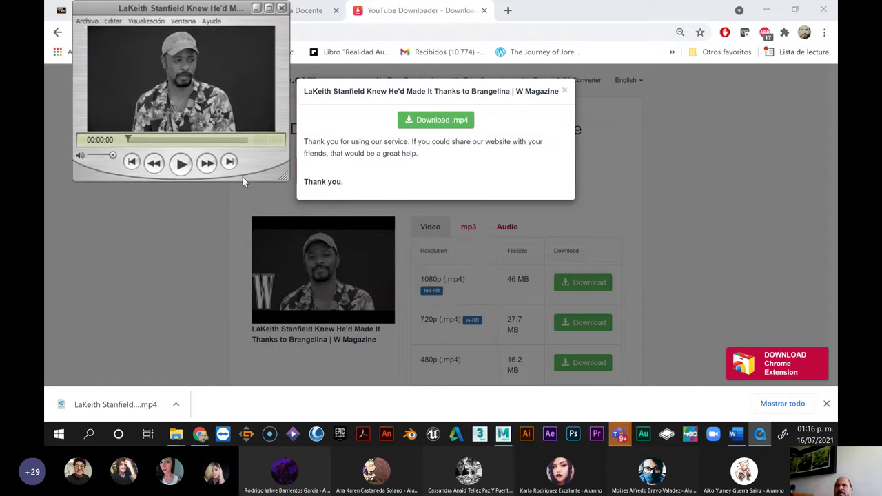
{"action": "left_click_drag", "start_coordinate": [204, 14], "coordinate": [167, 16]}
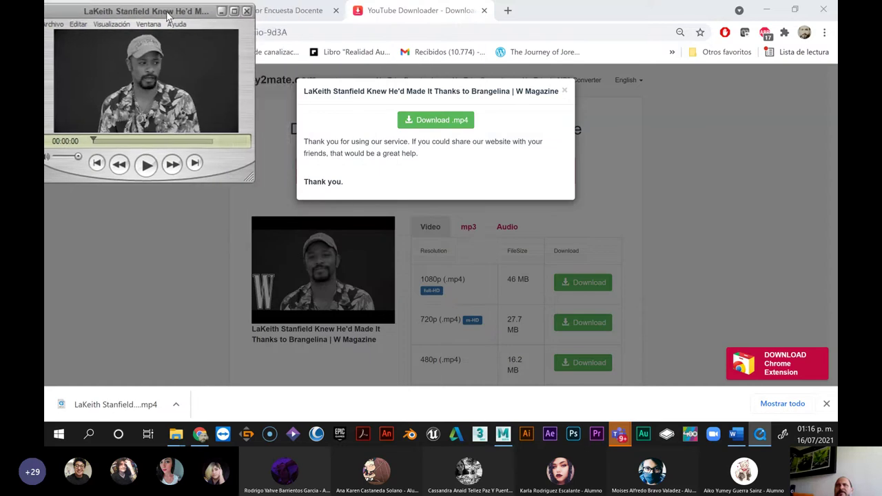
Put the browser away to switch to Maya and dismiss the What's New Highlight Settings dialog
{"action": "left_click", "coordinate": [564, 92]}
{"action": "left_click", "coordinate": [766, 10]}
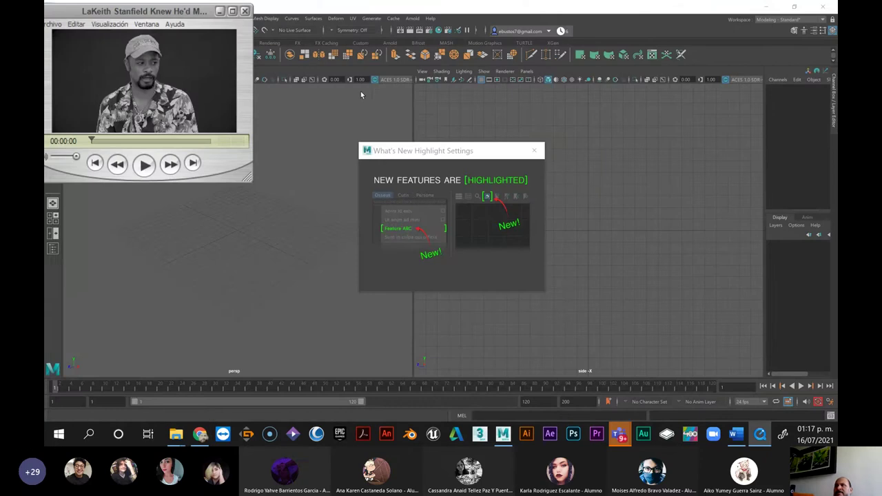
{"action": "left_click", "coordinate": [535, 151]}
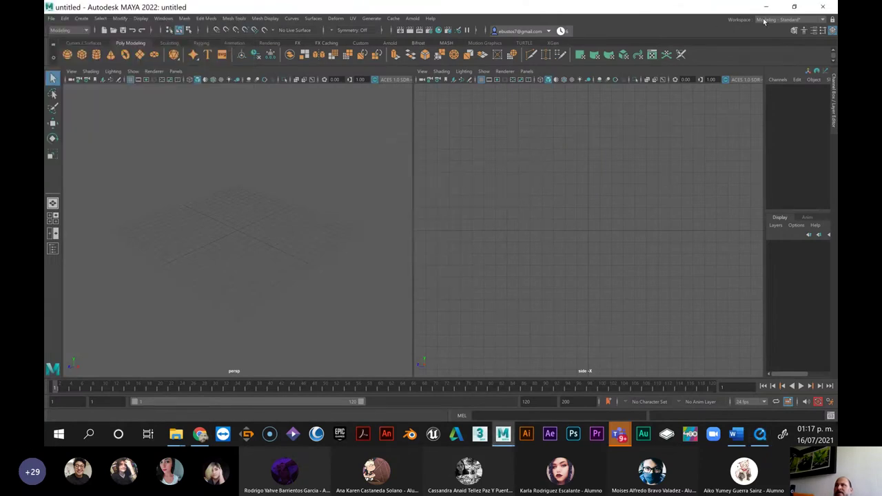
Restore the Maya window to a smaller size and resize it to fit beside the video player
{"action": "left_click", "coordinate": [795, 10]}
{"action": "left_click_drag", "start_coordinate": [360, 18], "coordinate": [610, 13]}
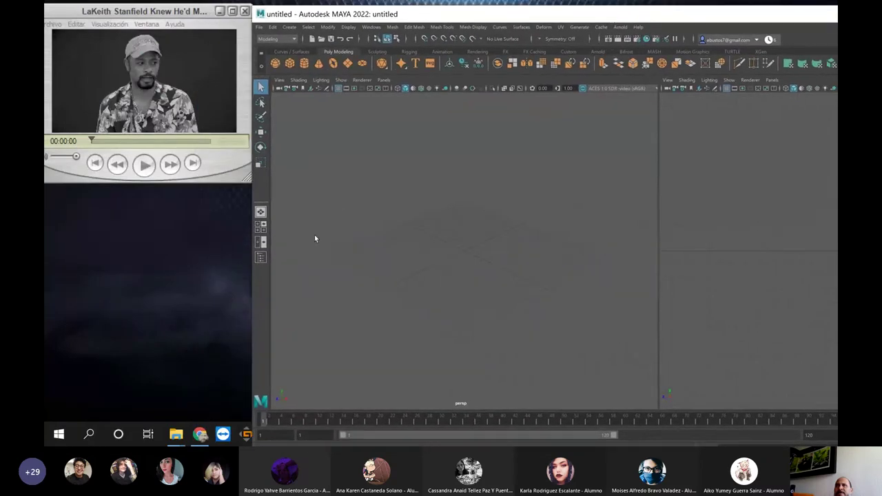
{"action": "left_click_drag", "start_coordinate": [249, 299], "coordinate": [389, 297]}
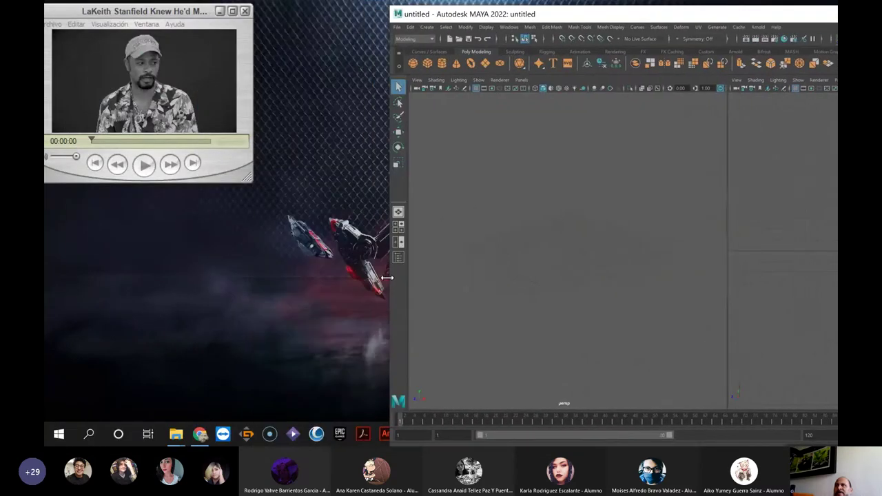
{"action": "left_click_drag", "start_coordinate": [588, 17], "coordinate": [304, 14]}
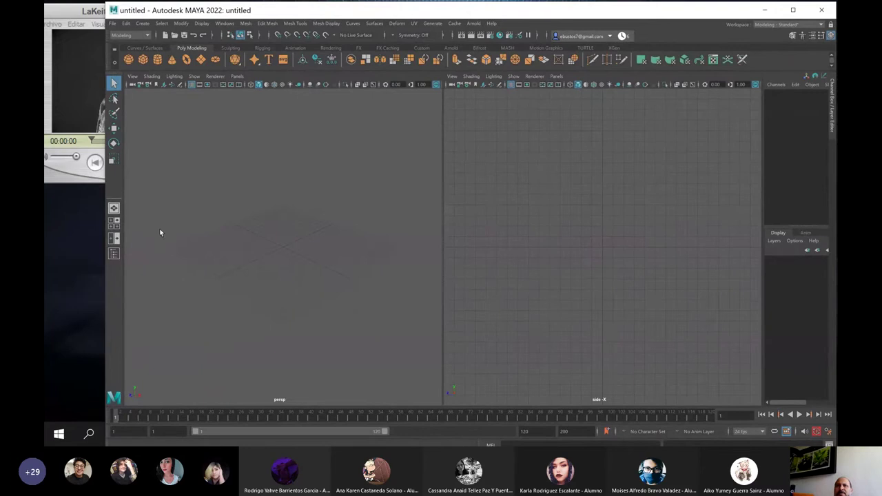
{"action": "left_click_drag", "start_coordinate": [102, 292], "coordinate": [251, 270]}
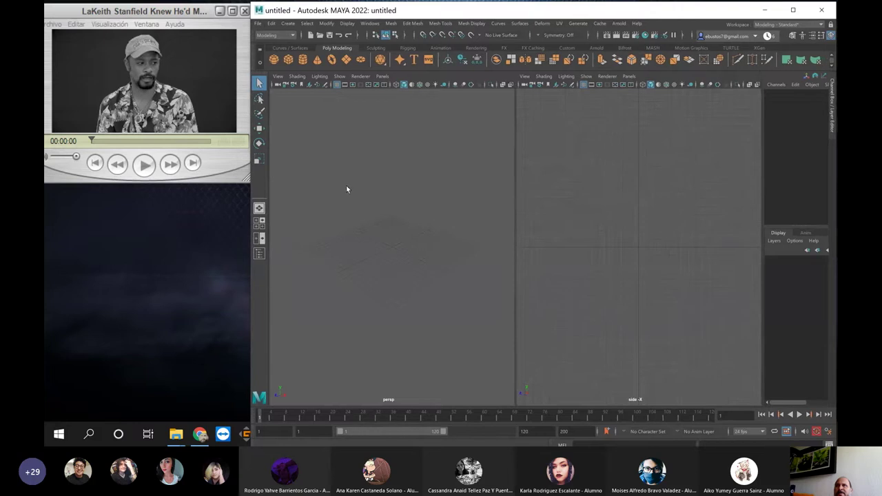
Open the scene goon_pose01.mb from the default project's scenes folder
{"action": "left_click", "coordinate": [264, 25]}
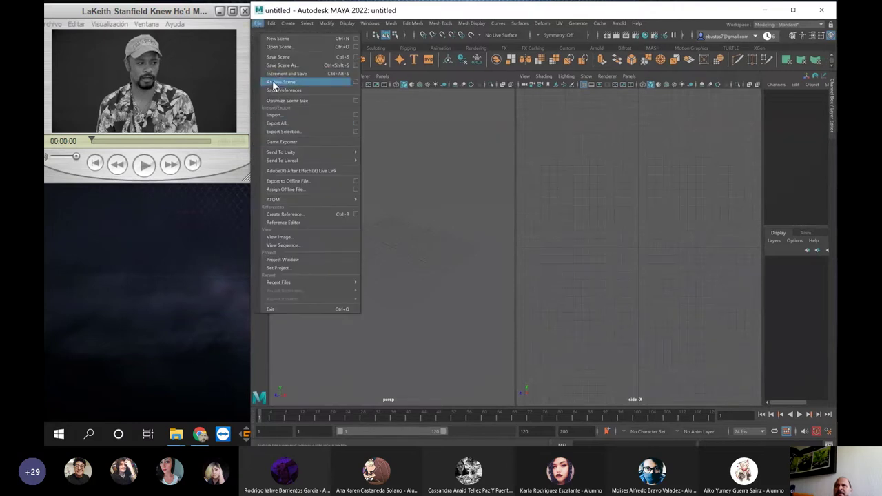
{"action": "left_click", "coordinate": [277, 47]}
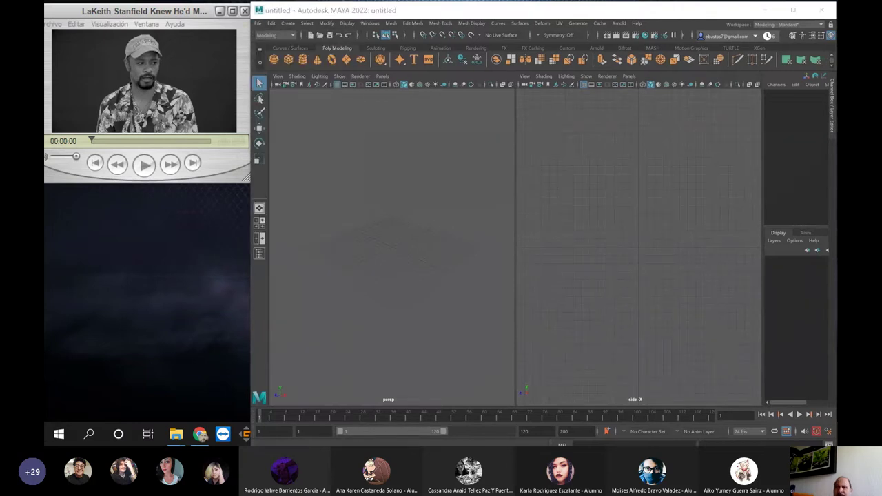
{"action": "left_click_drag", "start_coordinate": [341, 118], "coordinate": [507, 132]}
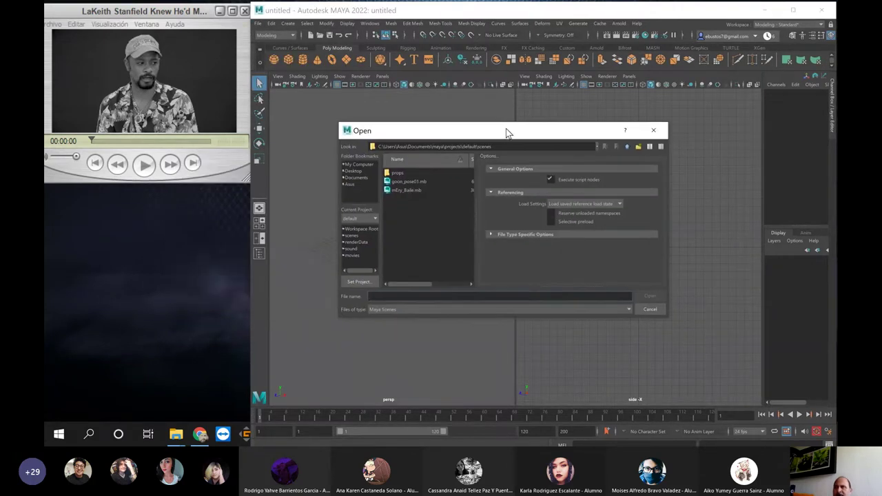
{"action": "left_click", "coordinate": [410, 182]}
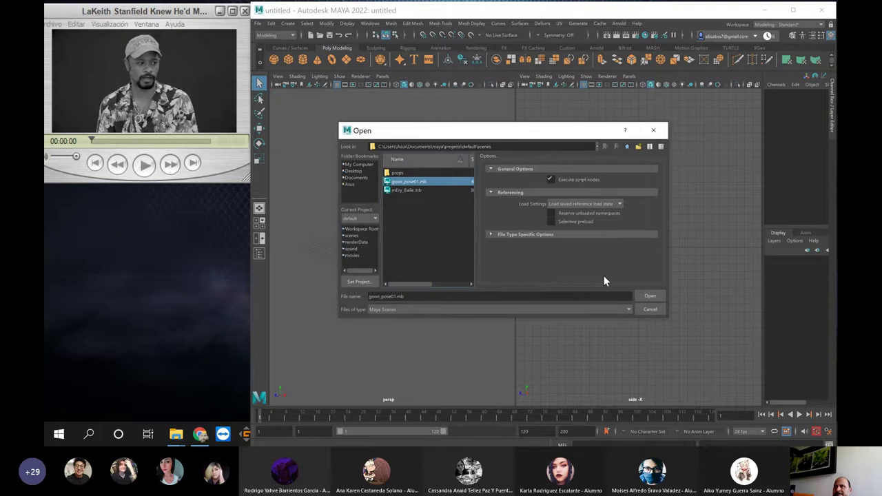
{"action": "key", "text": "Return"}
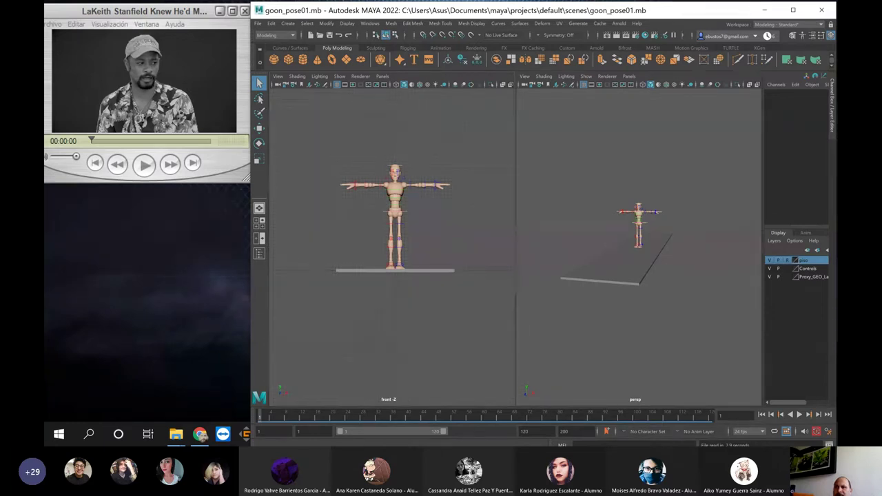
Bring the meeting chat window into view to check its messages and move it away again
{"action": "left_click_drag", "start_coordinate": [44, 36], "coordinate": [90, 28]}
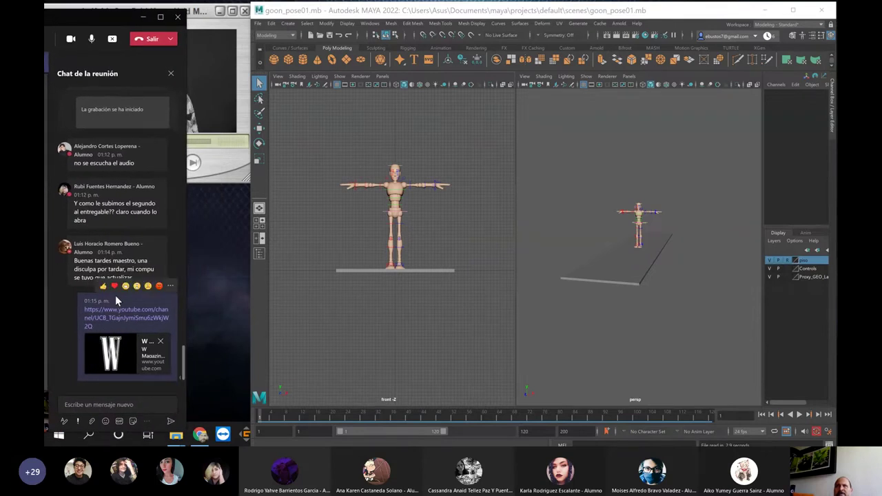
{"action": "left_click_drag", "start_coordinate": [98, 24], "coordinate": [0, 34]}
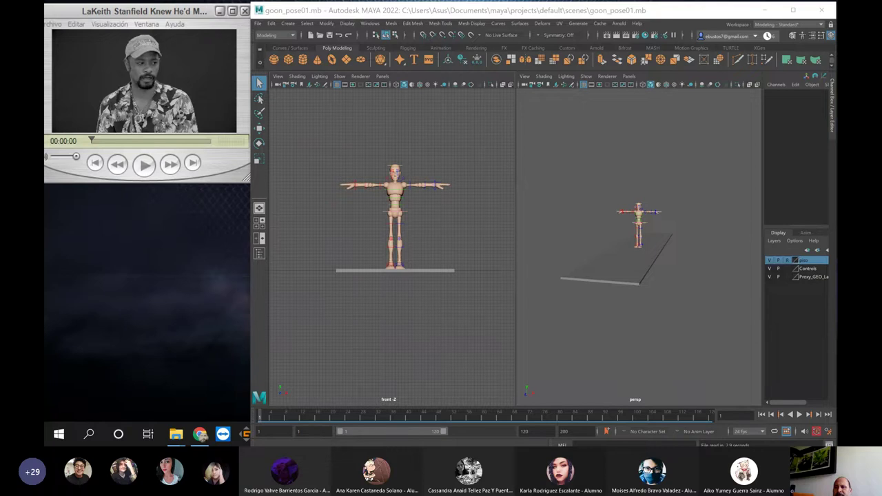
Enlarge the reference video's player window and place it fully on screen, overlapping the Maya window
{"action": "left_click_drag", "start_coordinate": [89, 11], "coordinate": [98, 10]}
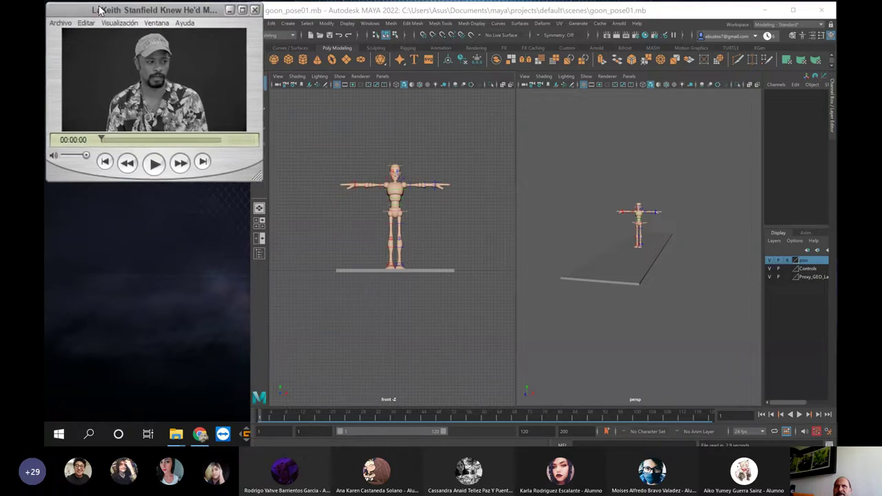
{"action": "left_click_drag", "start_coordinate": [258, 180], "coordinate": [255, 157]}
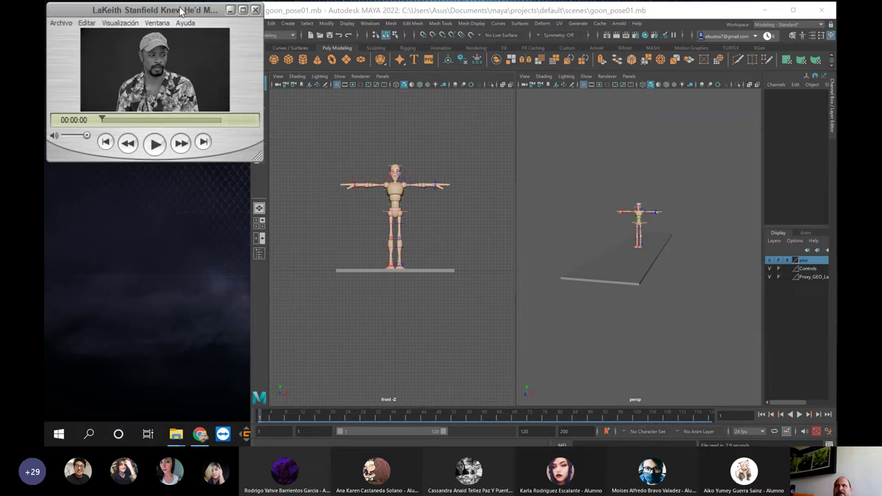
{"action": "left_click_drag", "start_coordinate": [180, 11], "coordinate": [146, 12]}
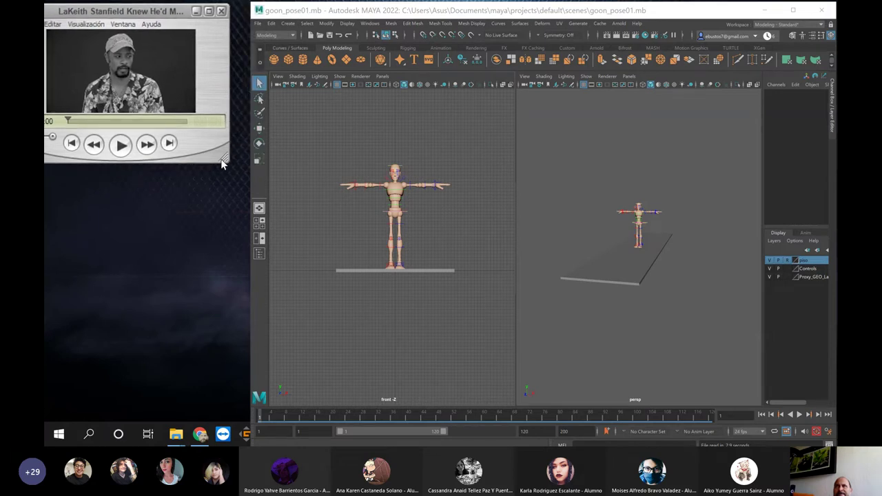
{"action": "left_click_drag", "start_coordinate": [222, 162], "coordinate": [244, 206]}
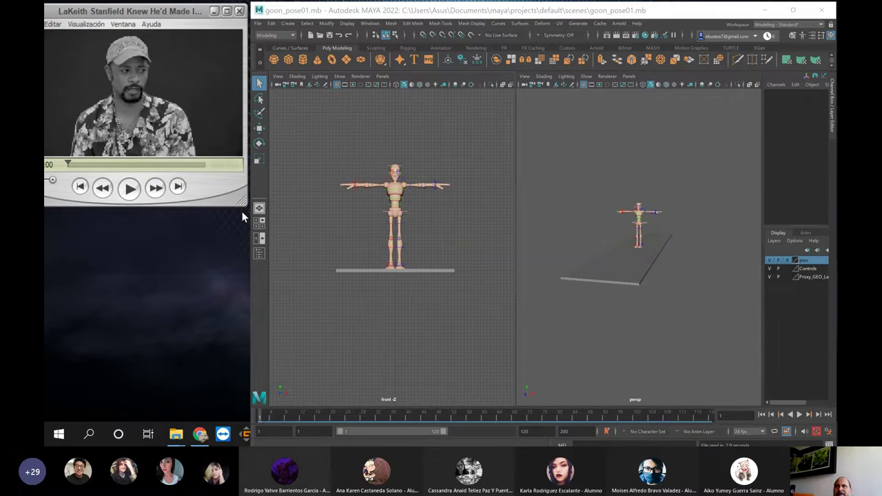
{"action": "left_click_drag", "start_coordinate": [136, 13], "coordinate": [103, 13]}
{"action": "left_click_drag", "start_coordinate": [207, 208], "coordinate": [240, 245]}
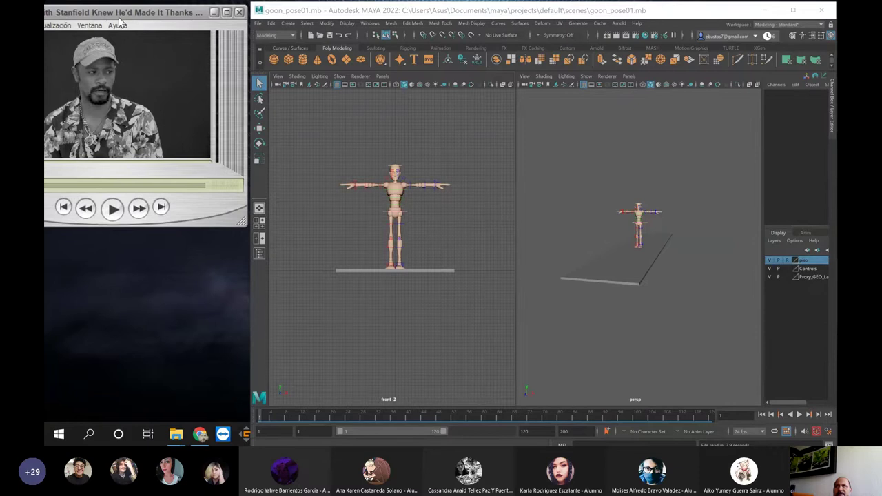
{"action": "left_click_drag", "start_coordinate": [122, 14], "coordinate": [126, 15]}
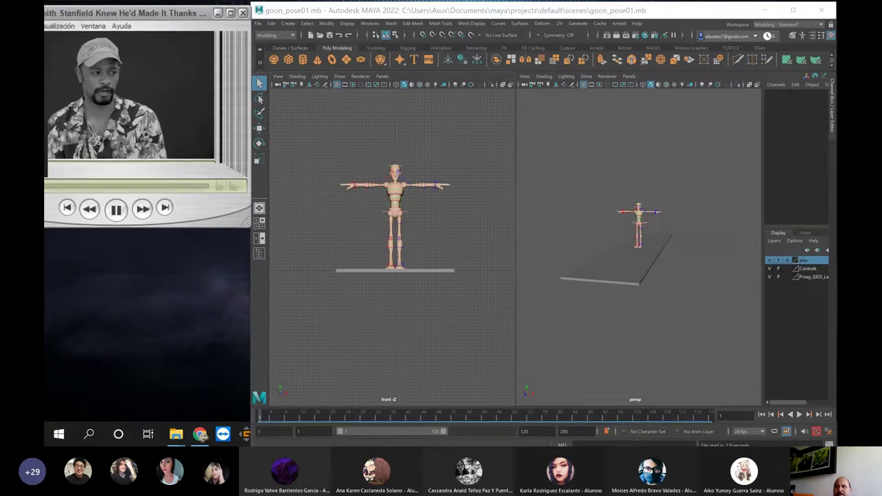
{"action": "left_click_drag", "start_coordinate": [44, 15], "coordinate": [191, 31]}
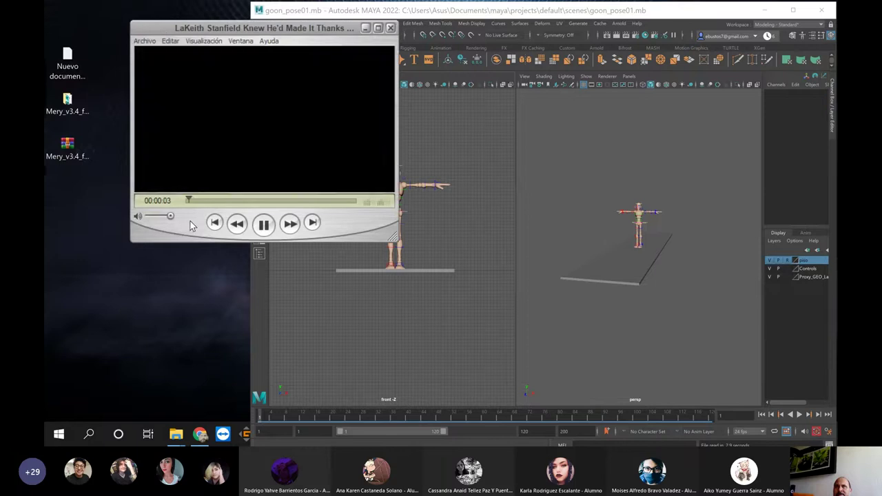
Replay the reference video from the start and step back to the pose at 00:00:08, keeping the character uncovered
{"action": "left_click_drag", "start_coordinate": [192, 199], "coordinate": [167, 198]}
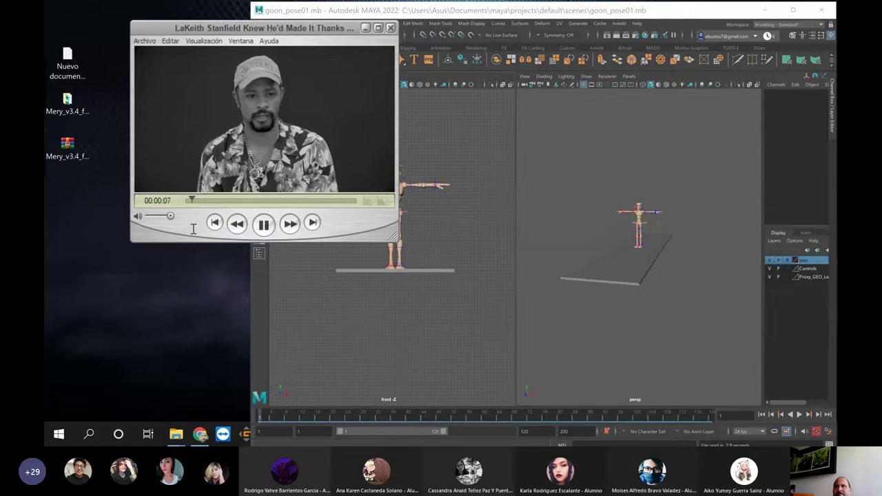
{"action": "key", "text": "space"}
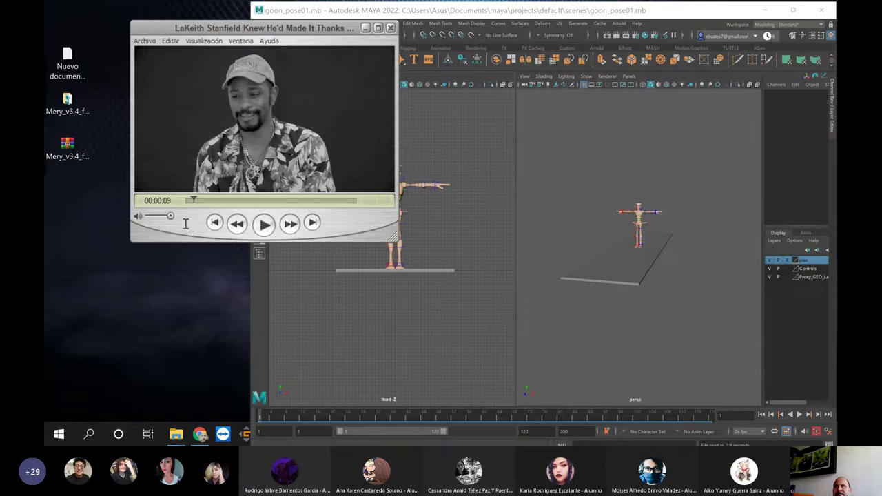
{"action": "key", "text": "Left"}
{"action": "key", "text": "Left"}
{"action": "key", "text": "Left"}
{"action": "key", "text": "Left"}
{"action": "key", "text": "Left"}
{"action": "key", "text": "Left"}
{"action": "key", "text": "Left"}
{"action": "key", "text": "Left"}
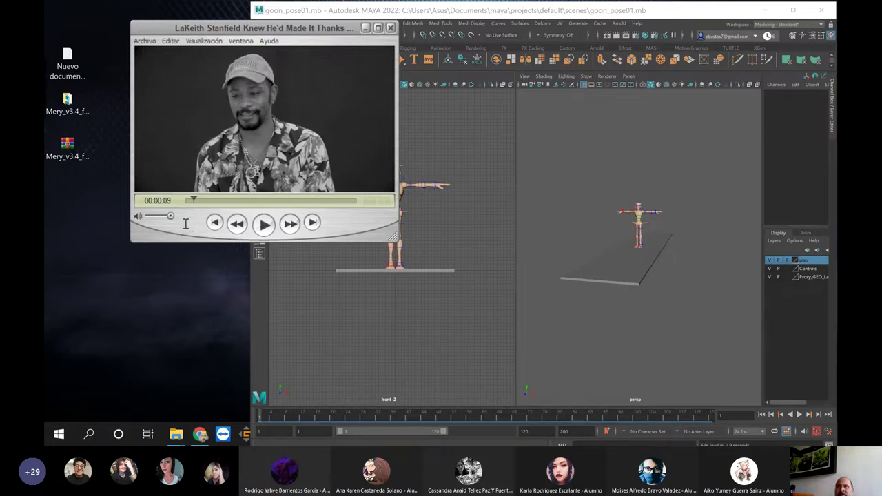
{"action": "key", "text": "Left"}
{"action": "key", "text": "Left"}
{"action": "key", "text": "Left"}
{"action": "key", "text": "Left"}
{"action": "key", "text": "Left"}
{"action": "key", "text": "Left"}
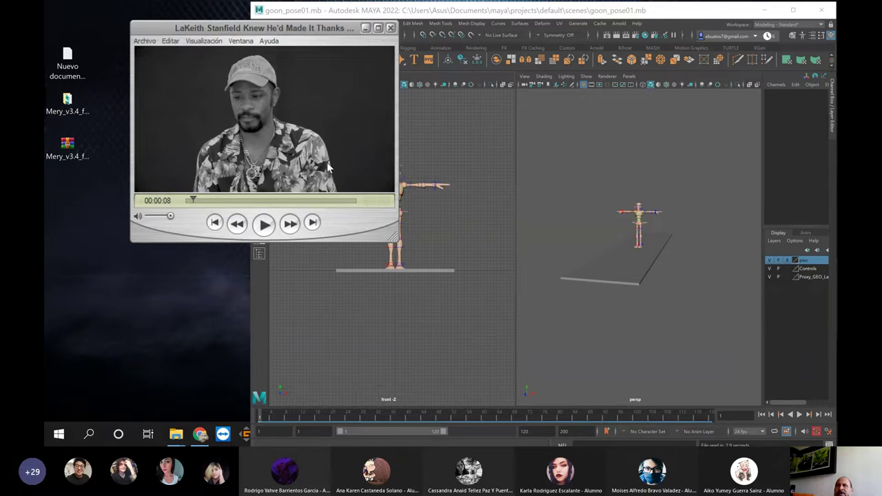
{"action": "left_click_drag", "start_coordinate": [329, 168], "coordinate": [305, 170]}
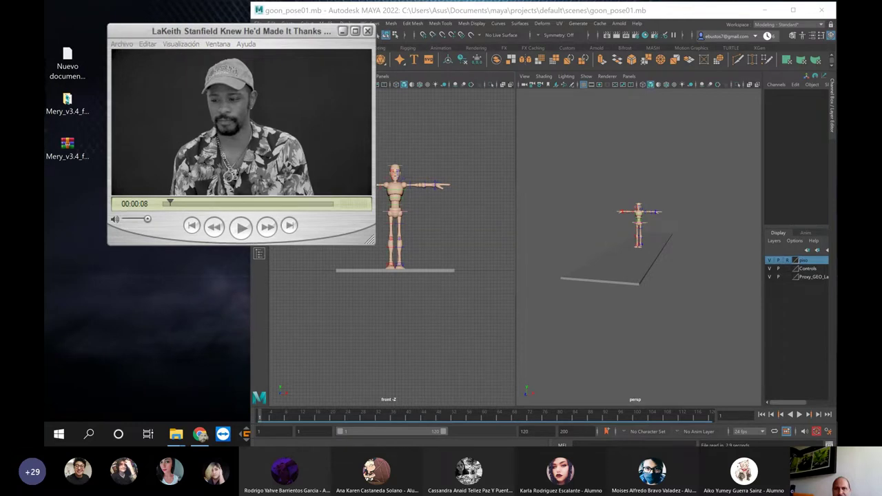
Switch to the browser, download the interview's audio from y2mate.com as a 128 kbps MP3, and put the browser away
{"action": "left_click", "coordinate": [200, 434]}
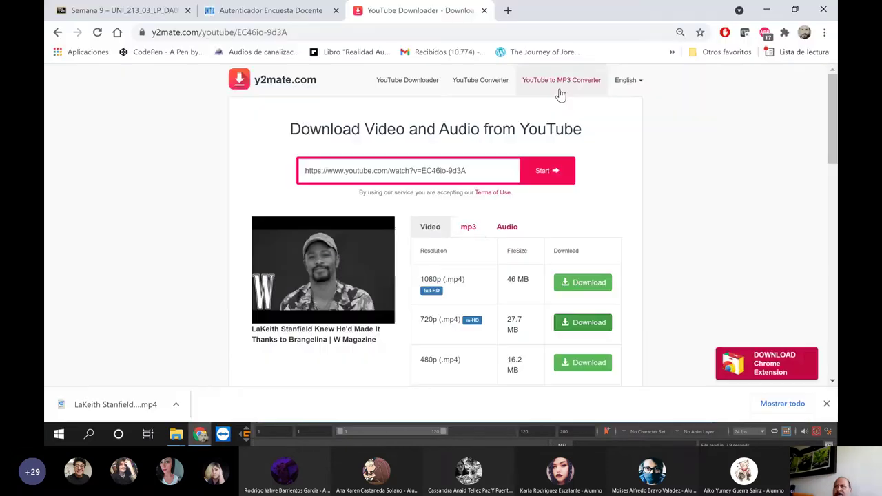
{"action": "left_click", "coordinate": [468, 227]}
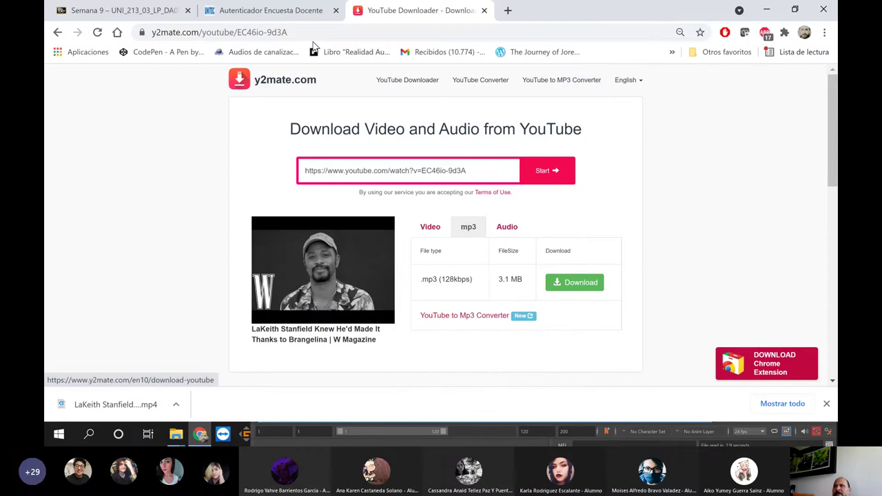
{"action": "left_click", "coordinate": [577, 282]}
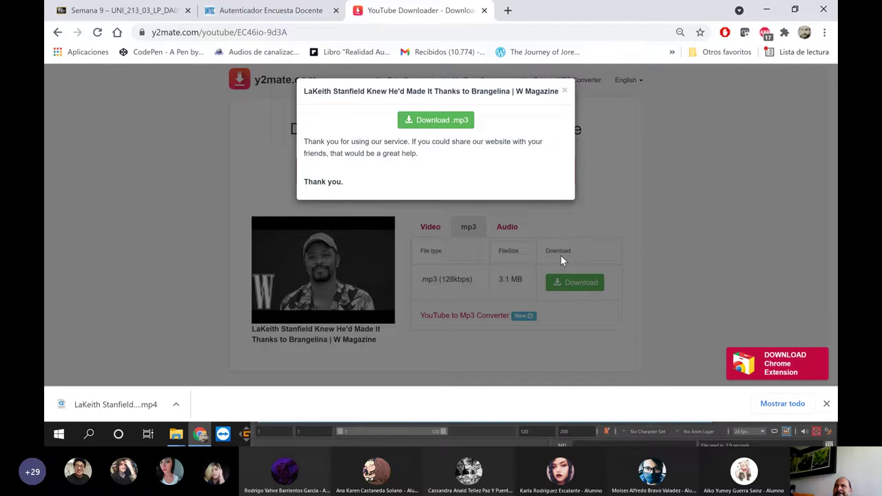
{"action": "left_click", "coordinate": [447, 121]}
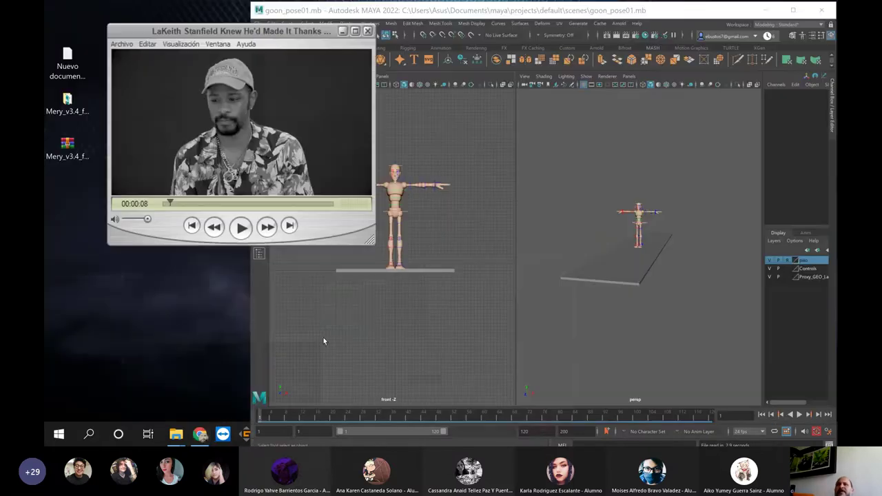
{"action": "left_click", "coordinate": [767, 10]}
Open the downloaded MP3 in its own QuickTime player window below the reference video
{"action": "left_click", "coordinate": [59, 434]}
{"action": "left_click", "coordinate": [219, 17]}
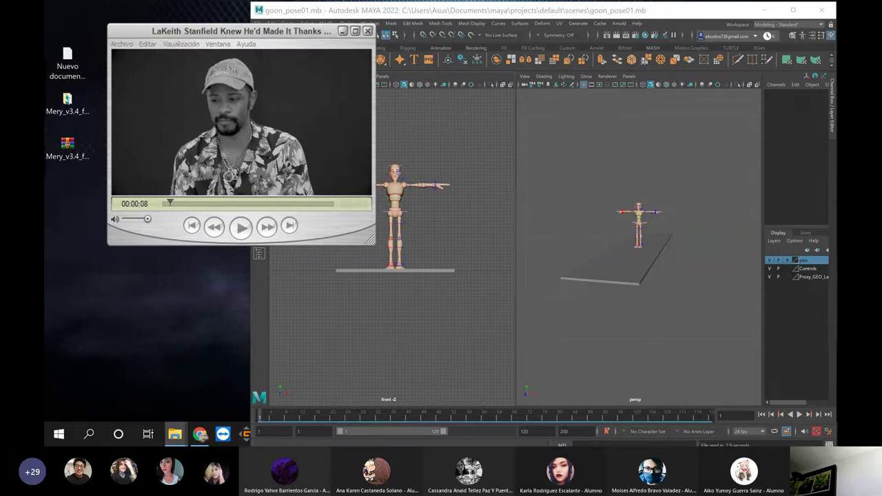
{"action": "left_click_drag", "start_coordinate": [148, 220], "coordinate": [125, 220]}
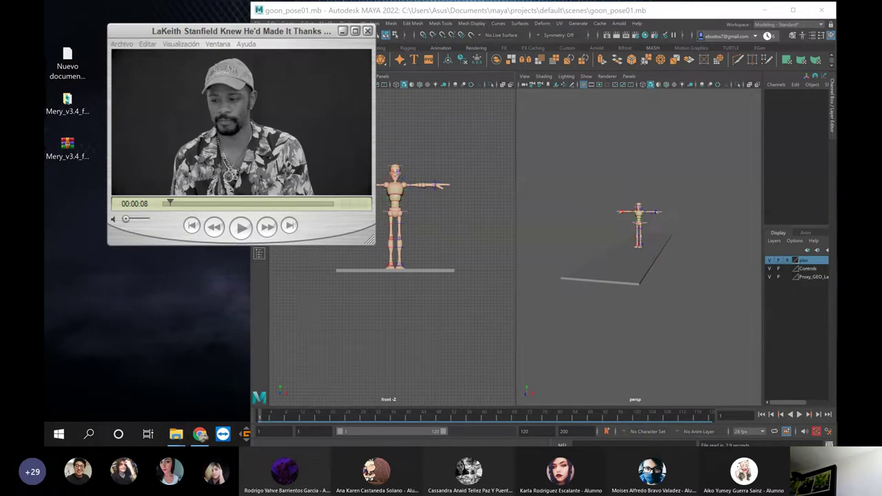
{"action": "left_click_drag", "start_coordinate": [45, 96], "coordinate": [274, 279]}
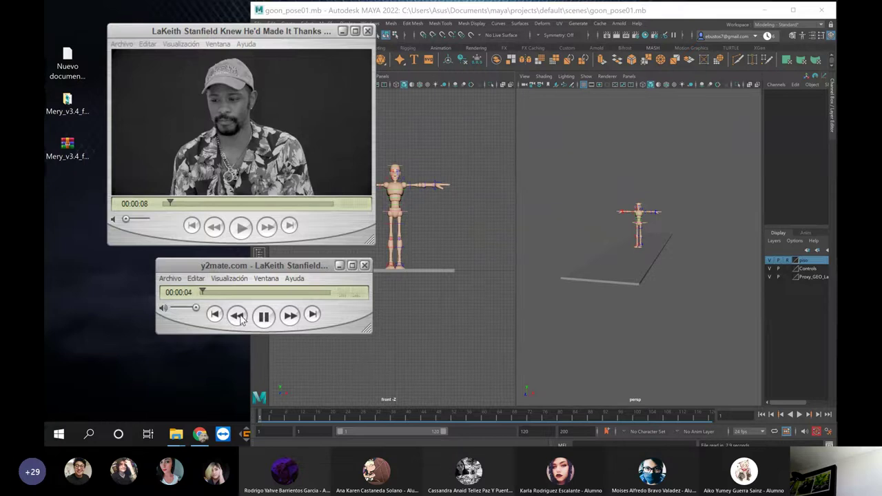
Pause and resume the audio, and switch the video player's time display to frame numbers (Número de fotograma)
{"action": "left_click", "coordinate": [263, 315]}
{"action": "left_click", "coordinate": [266, 316]}
{"action": "left_click", "coordinate": [147, 216]}
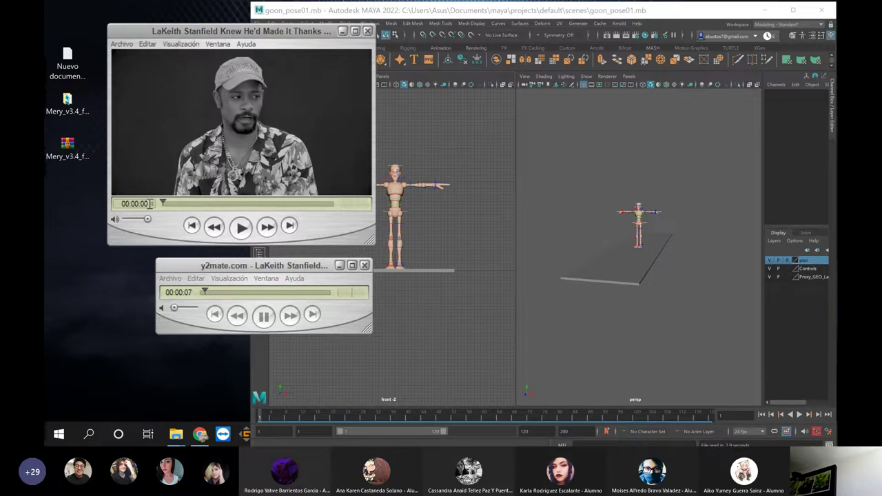
{"action": "left_click", "coordinate": [151, 204]}
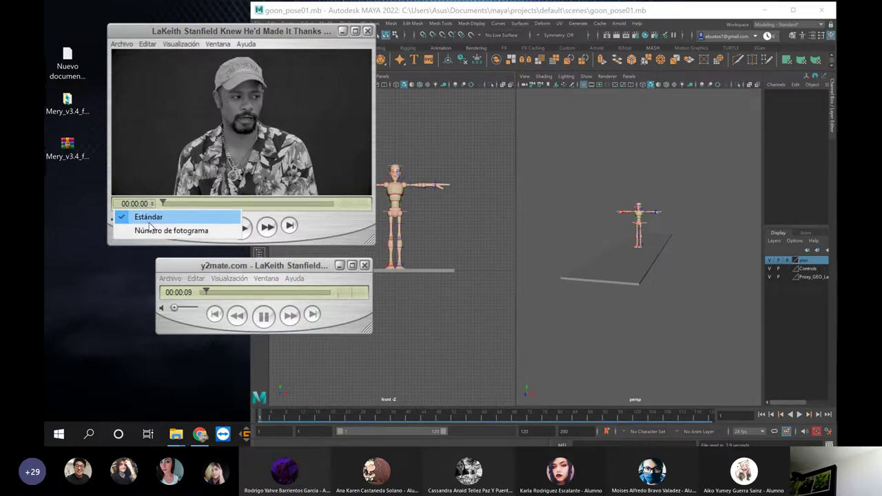
{"action": "left_click", "coordinate": [152, 231]}
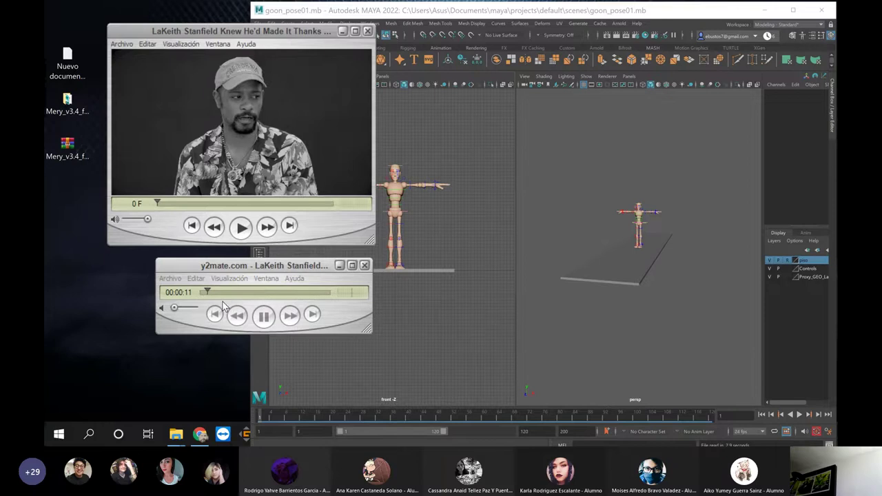
Listen to the opening of the MP3 audio and stop it at 00:00:07
{"action": "left_click", "coordinate": [193, 321]}
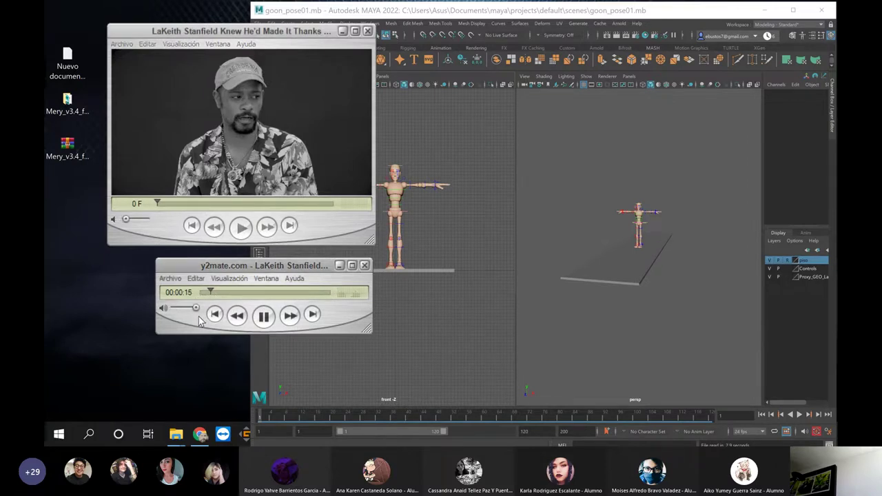
{"action": "key", "text": "space"}
{"action": "key", "text": "space"}
{"action": "key", "text": "space"}
{"action": "key", "text": "Left"}
{"action": "key", "text": "Left"}
{"action": "key", "text": "space"}
Move the reference video to about 00:00:13 and set its time display back to Estándar
{"action": "mouse_move", "coordinate": [157, 202]}
{"action": "left_mouse_down"}
{"action": "mouse_move", "coordinate": [176, 201]}
{"action": "mouse_move", "coordinate": [147, 206]}
{"action": "mouse_move", "coordinate": [174, 205]}
{"action": "left_mouse_up"}
{"action": "left_click", "coordinate": [148, 204]}
{"action": "left_click", "coordinate": [141, 215]}
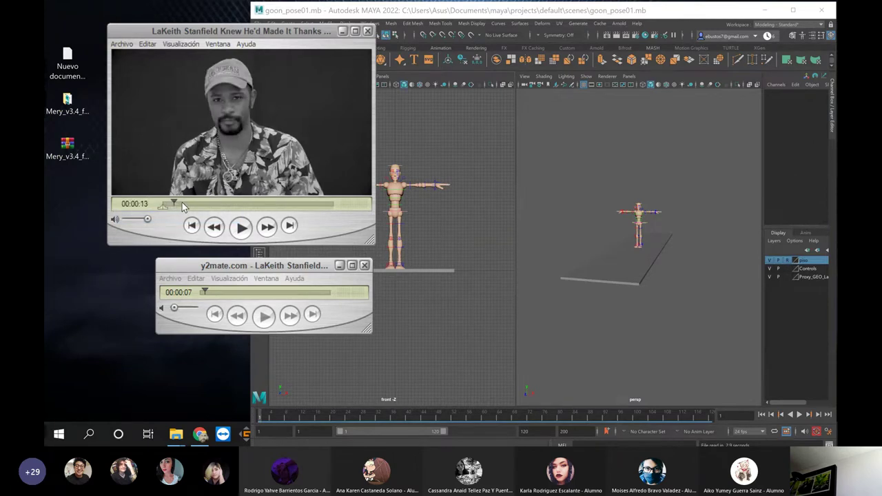
Play the reference video up to 00:00:20 and return it to the pose at 00:00:08
{"action": "key", "text": "space"}
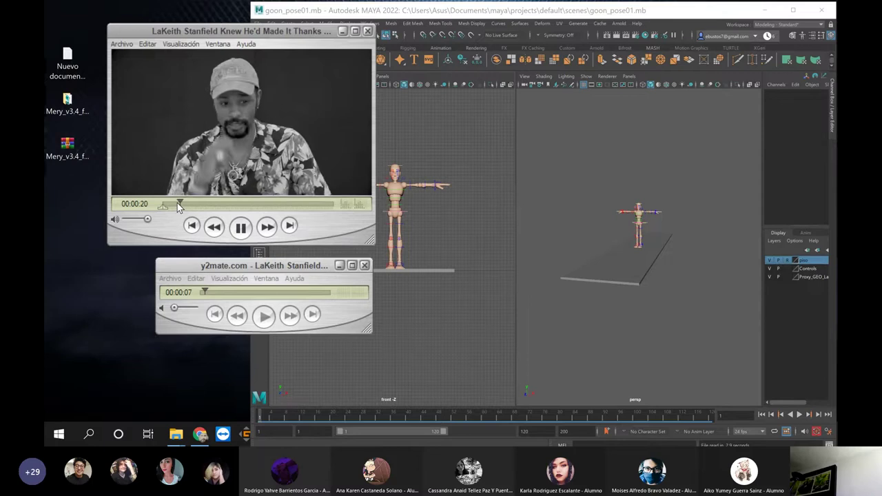
{"action": "key", "text": "space"}
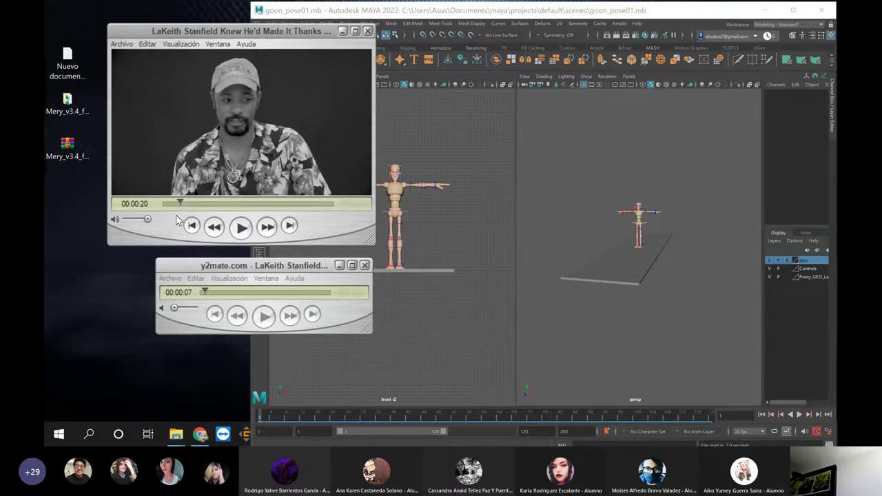
{"action": "key", "text": "Left"}
{"action": "key", "text": "Left"}
{"action": "key", "text": "Left"}
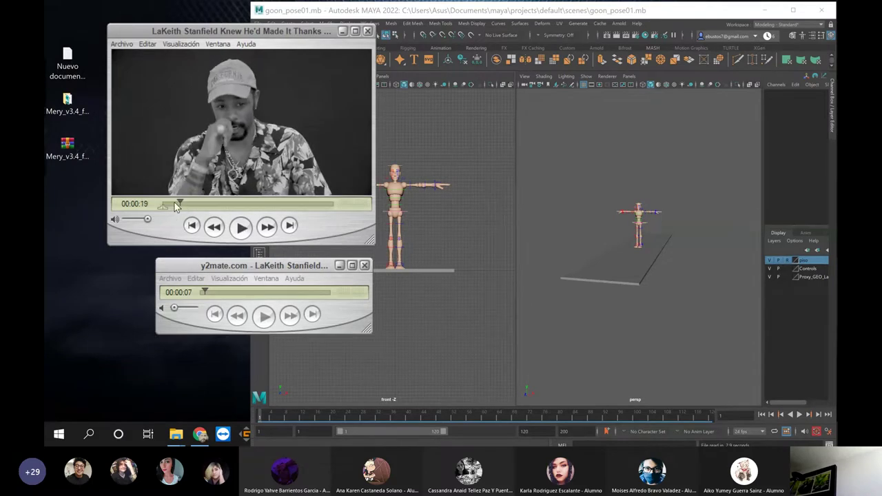
{"action": "left_click_drag", "start_coordinate": [177, 205], "coordinate": [169, 204]}
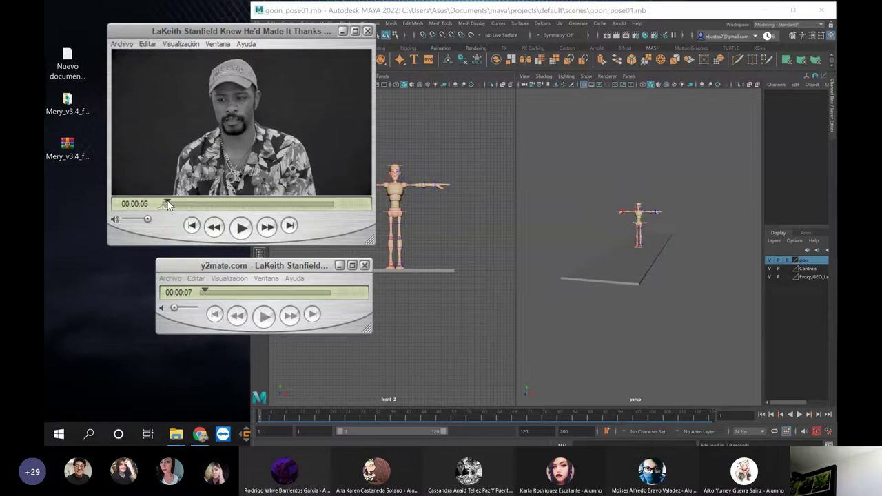
{"action": "key", "text": "space"}
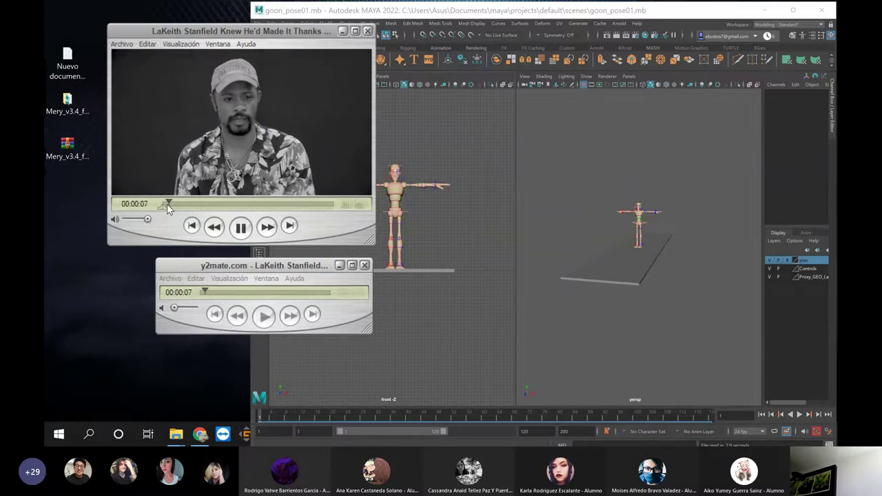
{"action": "key", "text": "space"}
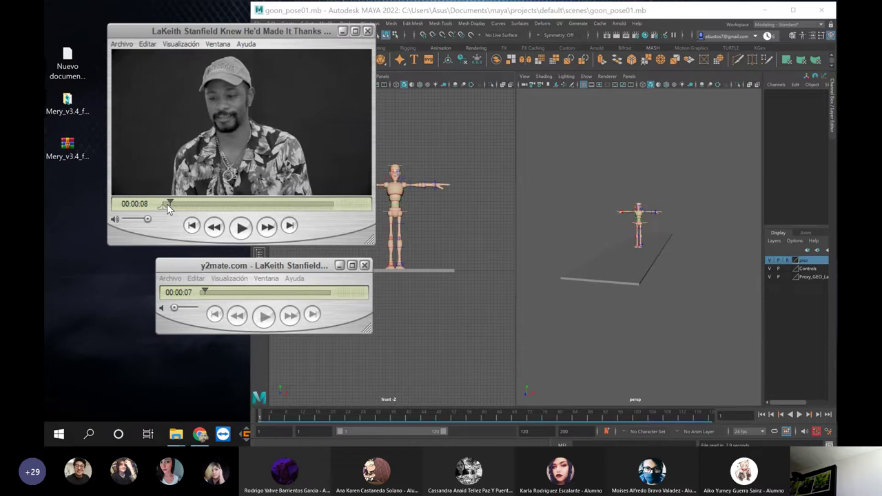
Place the audio player directly under the video picture, raise its volume, and replay the passage around 00:00:07 to 00:00:09
{"action": "left_click", "coordinate": [175, 306]}
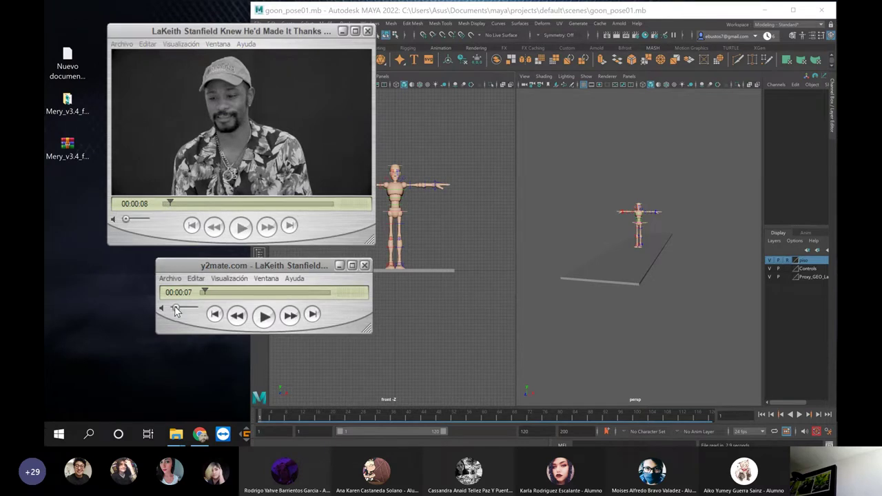
{"action": "left_click_drag", "start_coordinate": [208, 293], "coordinate": [205, 294]}
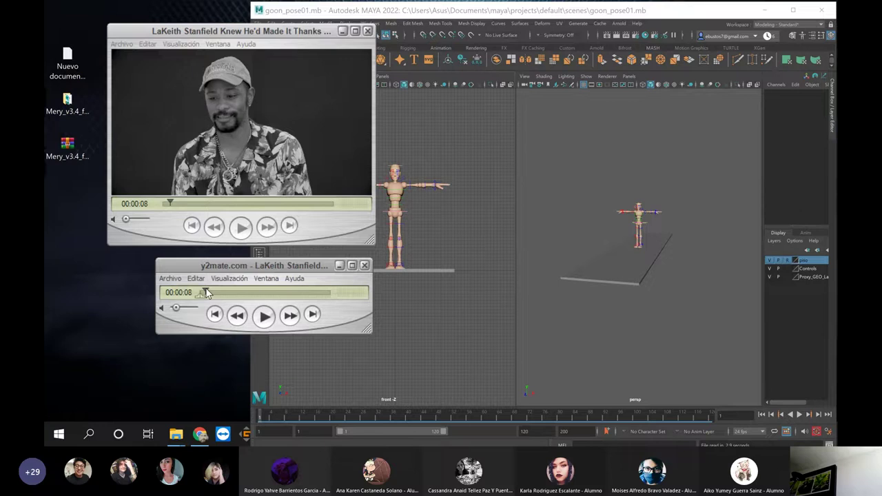
{"action": "key", "text": "space"}
{"action": "key", "text": "space"}
{"action": "left_click_drag", "start_coordinate": [324, 265], "coordinate": [322, 222]}
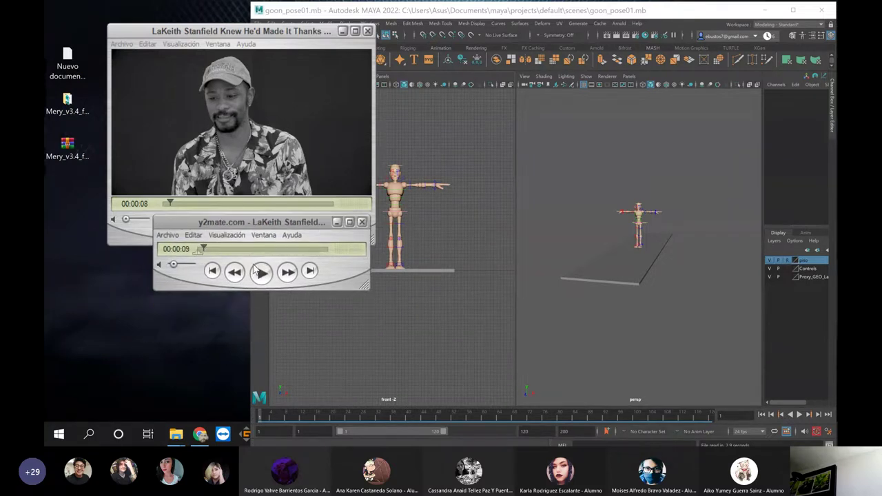
{"action": "left_click_drag", "start_coordinate": [173, 265], "coordinate": [193, 265]}
{"action": "key", "text": "space"}
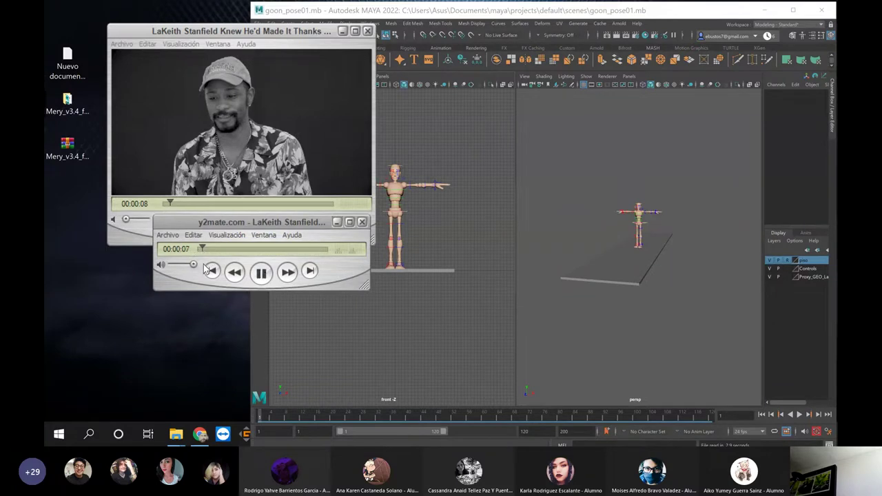
{"action": "key", "text": "space"}
Locate the end of the phrase at 00:00:07 and trim off the rest of the audio after it
{"action": "left_click", "coordinate": [203, 246]}
{"action": "key", "text": "space"}
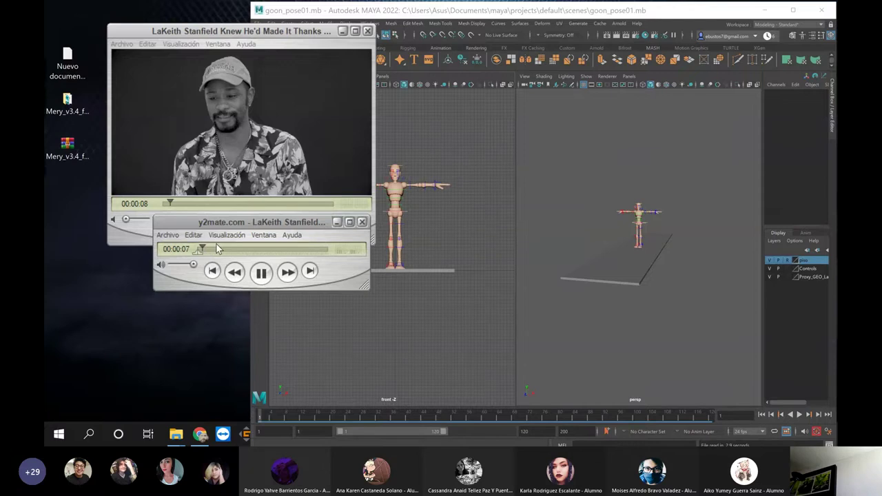
{"action": "key", "text": "space"}
{"action": "key", "text": "space"}
{"action": "key", "text": "space"}
{"action": "left_click_drag", "start_coordinate": [201, 251], "coordinate": [391, 267]}
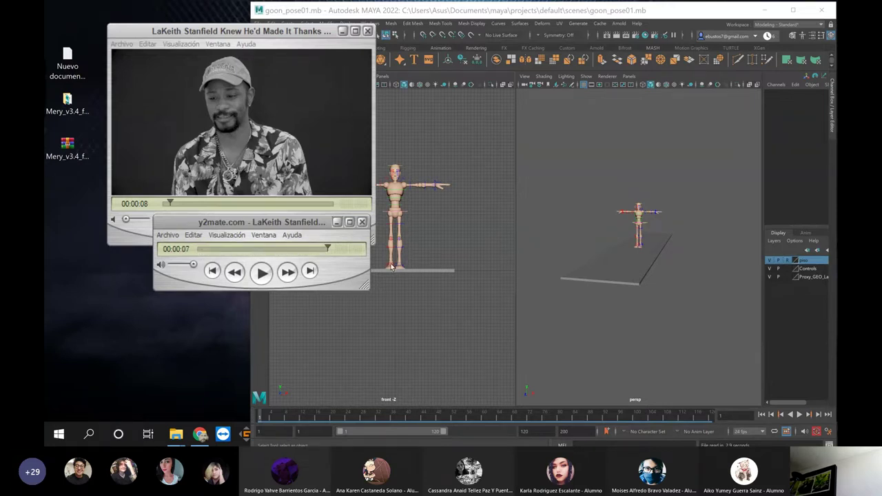
{"action": "left_click", "coordinate": [167, 235]}
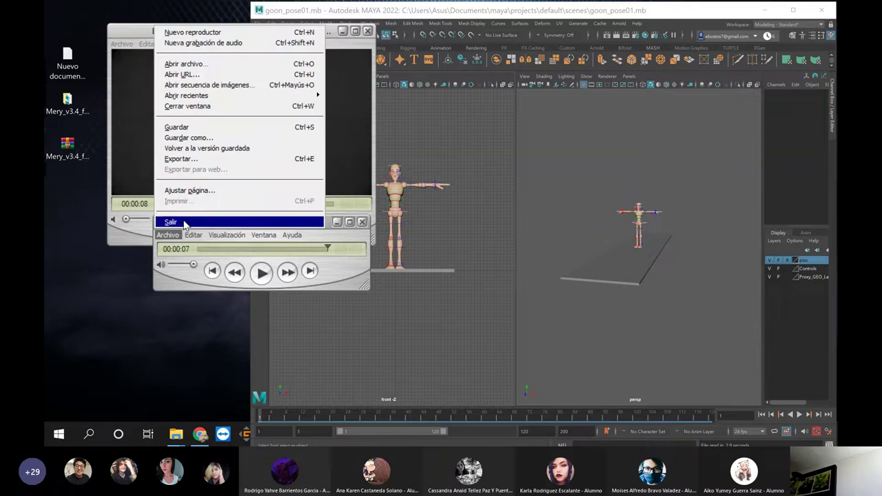
{"action": "left_click", "coordinate": [177, 140]}
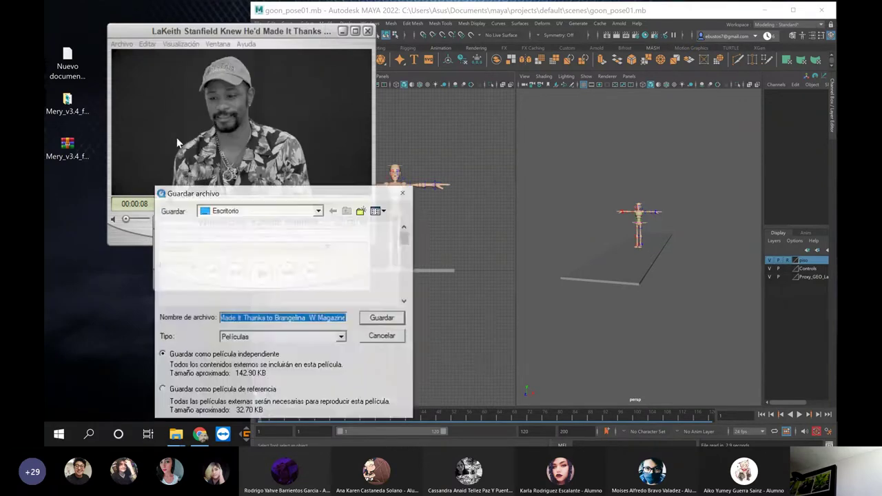
{"action": "left_click_drag", "start_coordinate": [297, 191], "coordinate": [331, 87]}
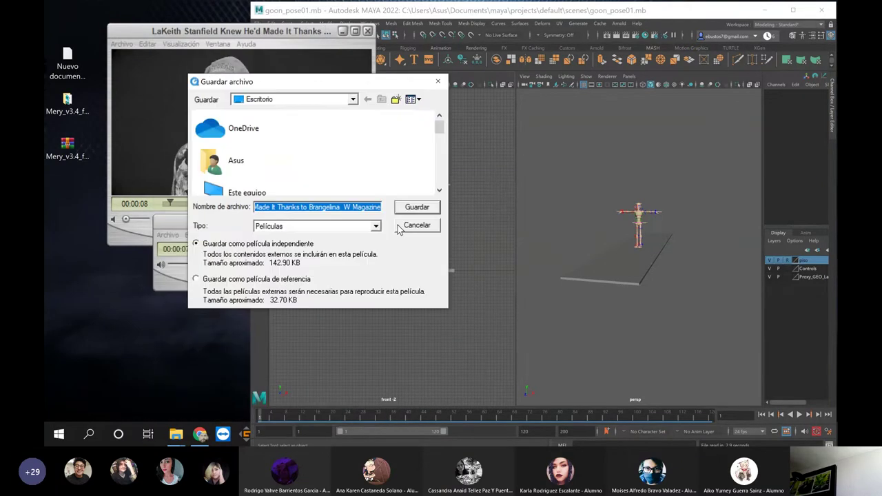
{"action": "left_click", "coordinate": [376, 227]}
{"action": "left_click", "coordinate": [422, 227]}
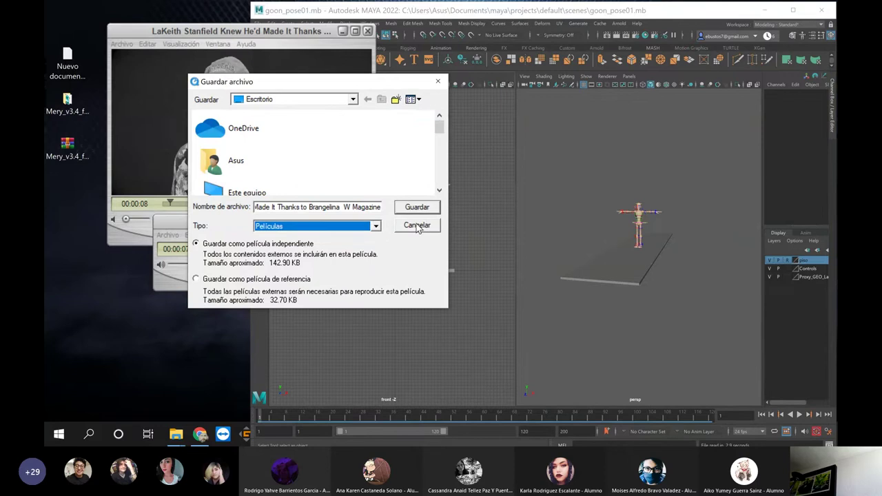
{"action": "left_click", "coordinate": [408, 226]}
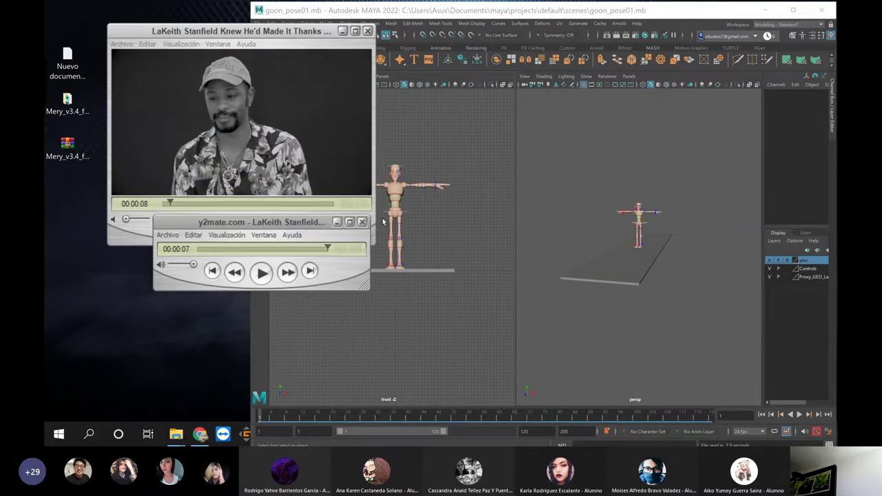
Export the trimmed audio to the desktop (Escritorio) as Sonido como Wave, named audio.wav
{"action": "left_click", "coordinate": [169, 236]}
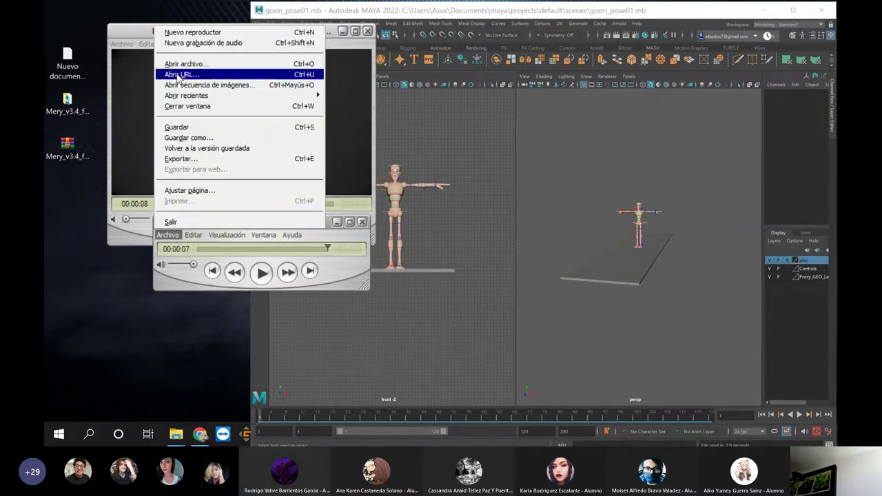
{"action": "left_click", "coordinate": [180, 159]}
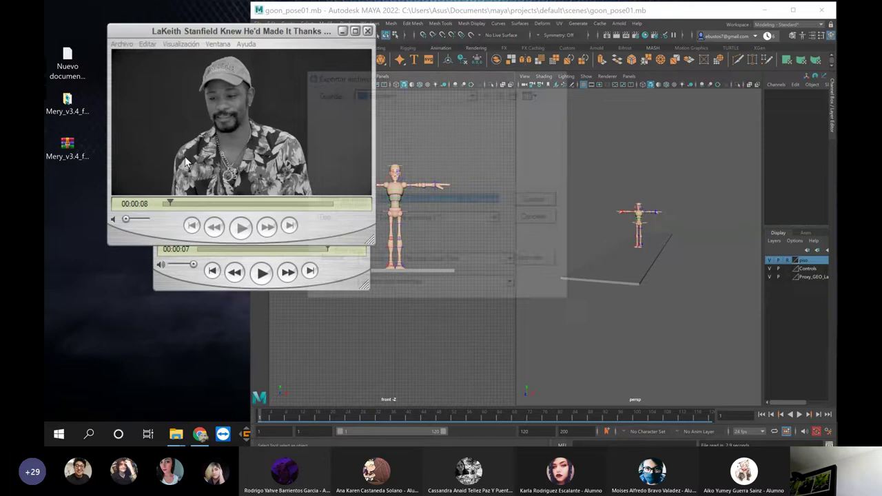
{"action": "left_click", "coordinate": [475, 265]}
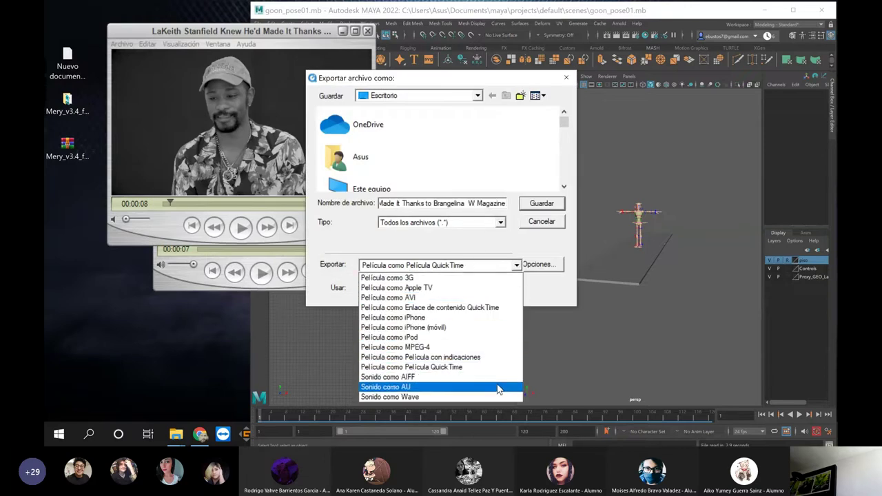
{"action": "left_click", "coordinate": [417, 398]}
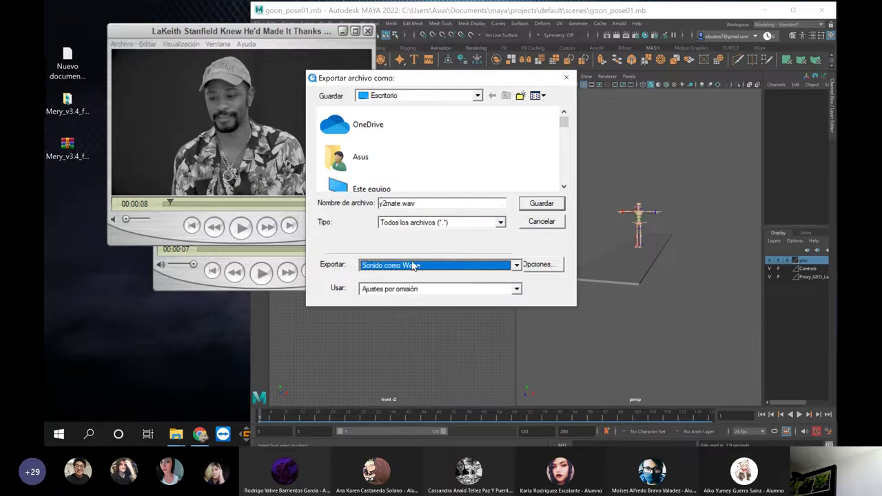
{"action": "left_click", "coordinate": [402, 204]}
{"action": "left_click_drag", "start_coordinate": [400, 205], "coordinate": [342, 207]}
{"action": "type", "text": "audio"}
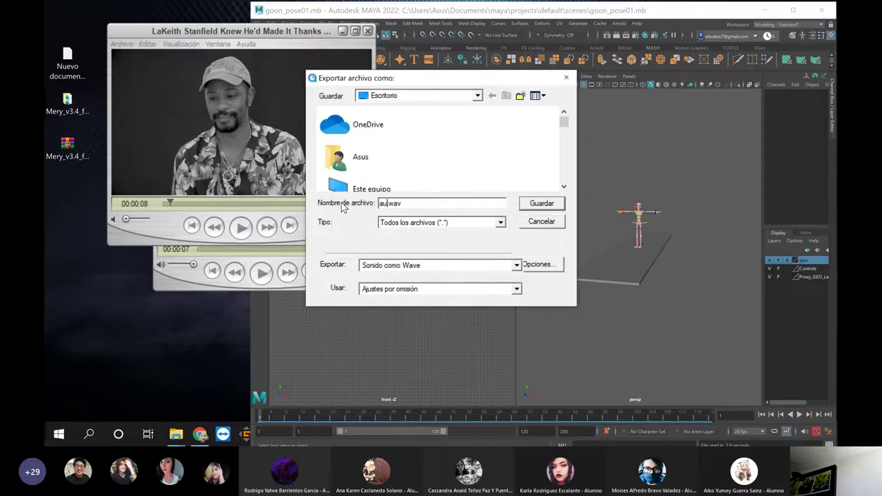
{"action": "left_click", "coordinate": [543, 205]}
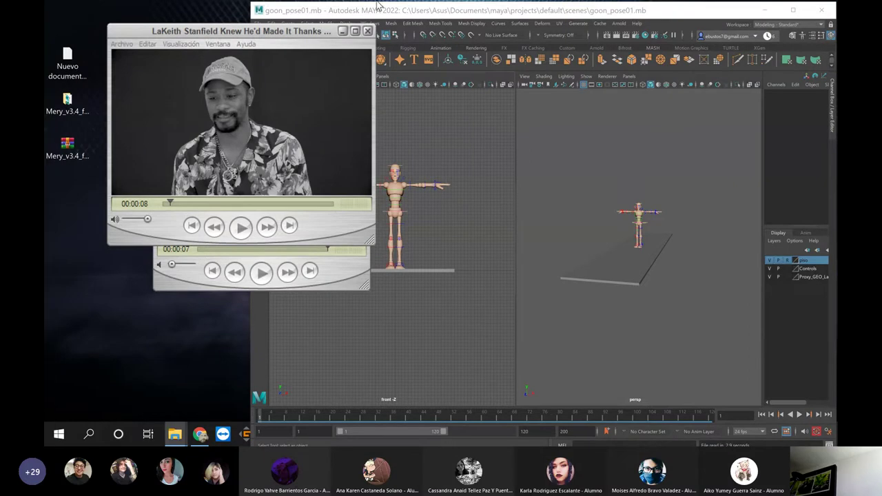
Switch to Maya and import audio.wav from the Desktop into the goon_pose01.mb scene
{"action": "left_click", "coordinate": [485, 10]}
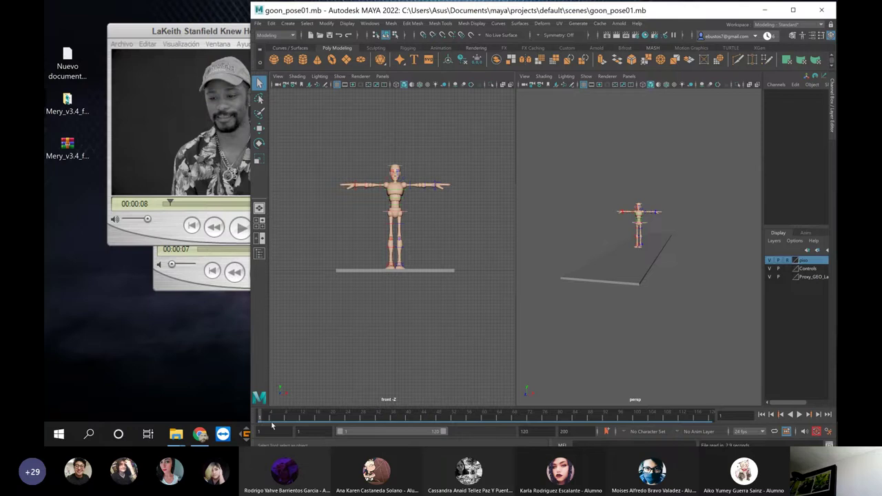
{"action": "left_click", "coordinate": [259, 24]}
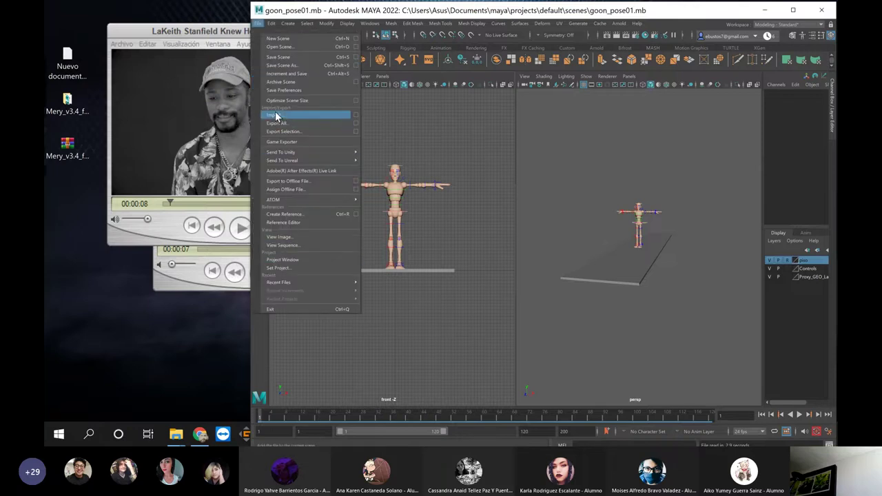
{"action": "left_click", "coordinate": [276, 116]}
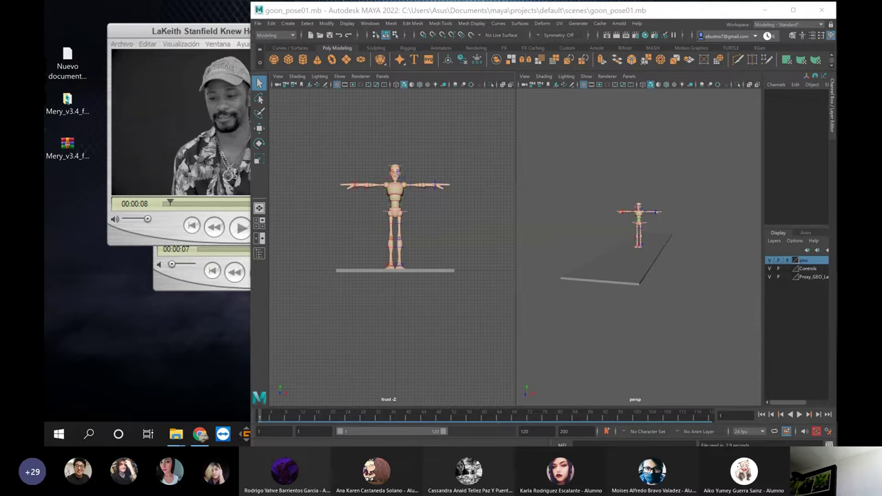
{"action": "left_click_drag", "start_coordinate": [563, 102], "coordinate": [497, 81]}
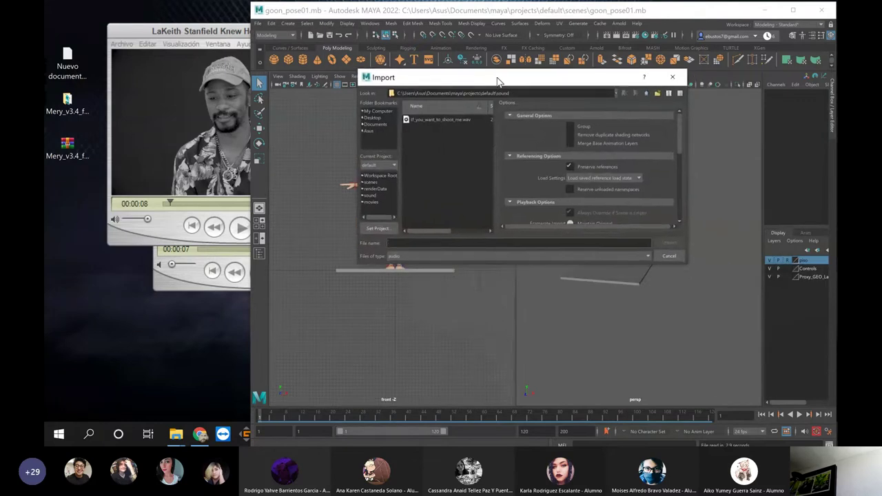
{"action": "left_click", "coordinate": [376, 118]}
{"action": "left_click", "coordinate": [419, 172]}
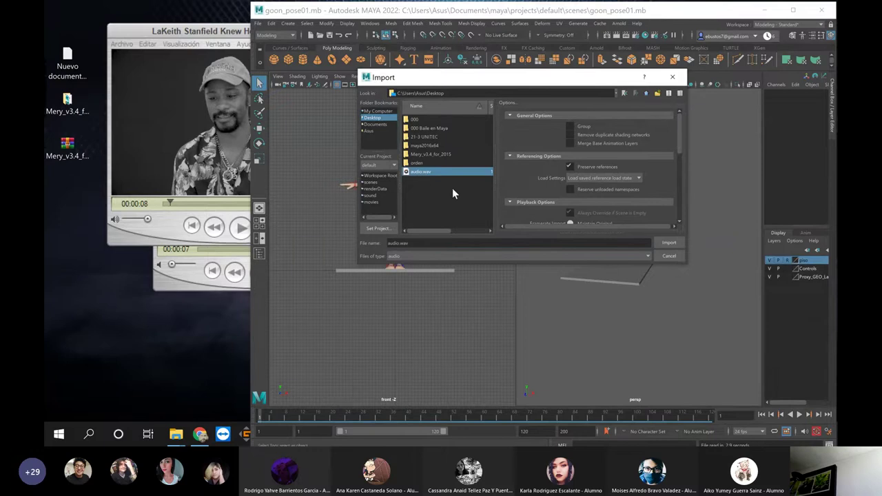
{"action": "left_click", "coordinate": [671, 242]}
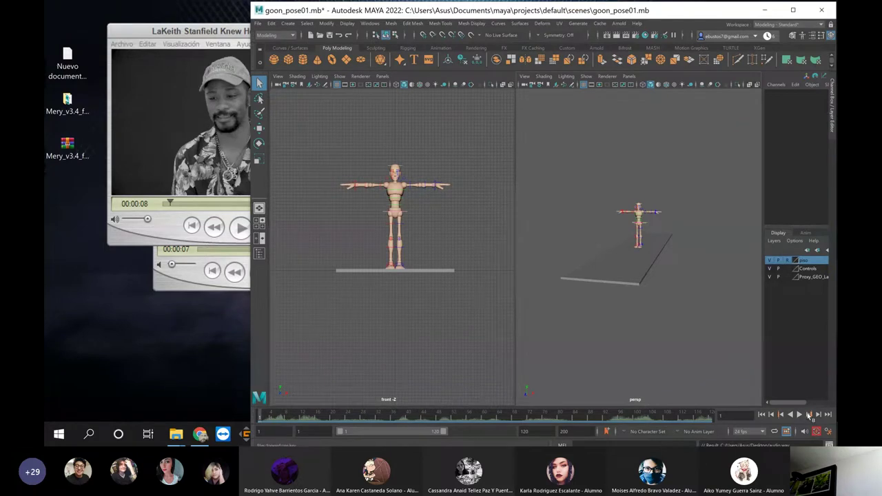
Play the start of the imported audio, and set the reference video's time display to Número de fotograma
{"action": "left_click", "coordinate": [800, 414]}
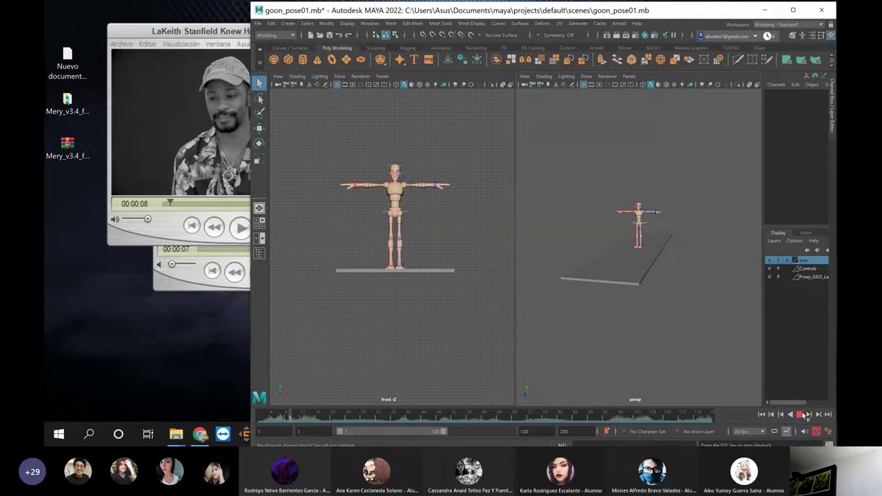
{"action": "left_click", "coordinate": [805, 414]}
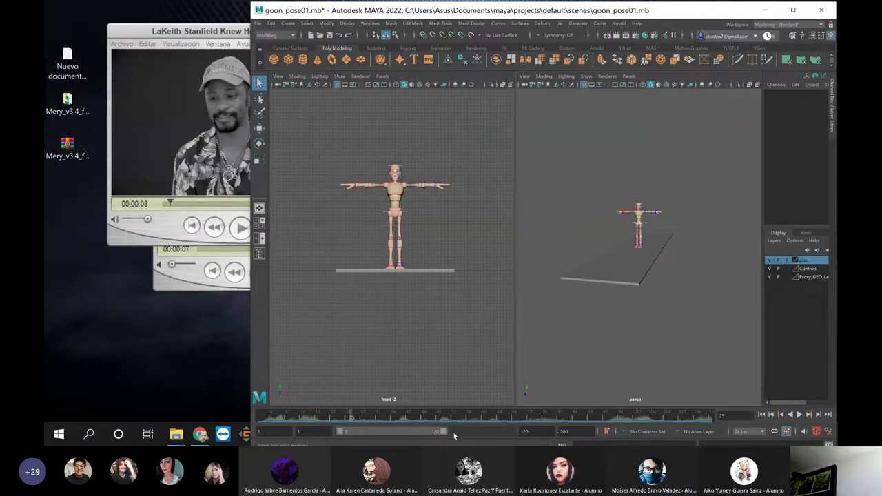
{"action": "left_click", "coordinate": [152, 204]}
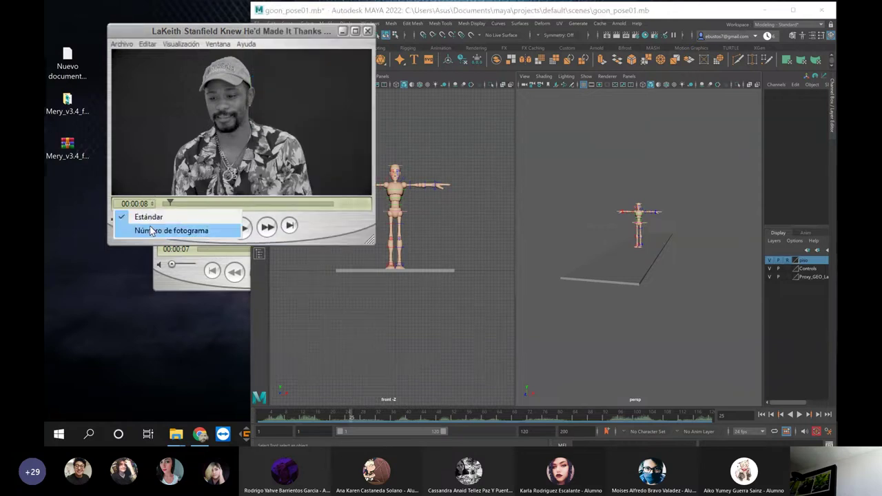
{"action": "left_click", "coordinate": [151, 231]}
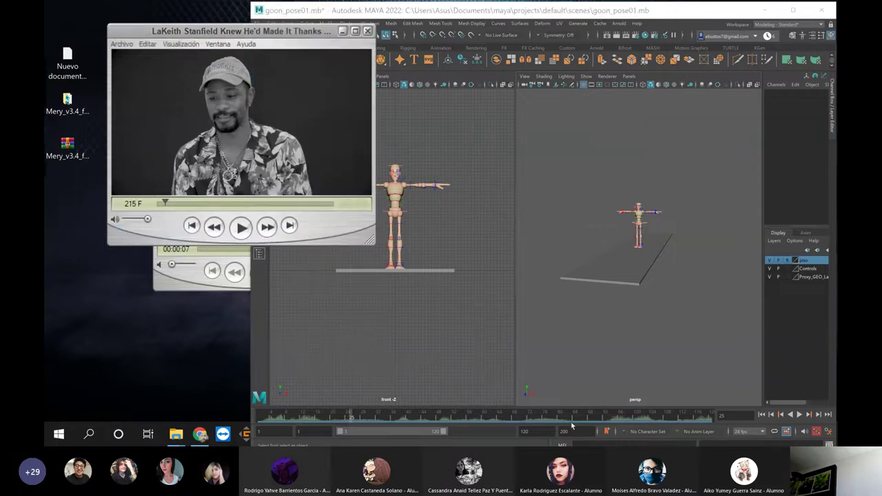
Set both the animation end time and the playback range end to frame 300
{"action": "left_click", "coordinate": [564, 431]}
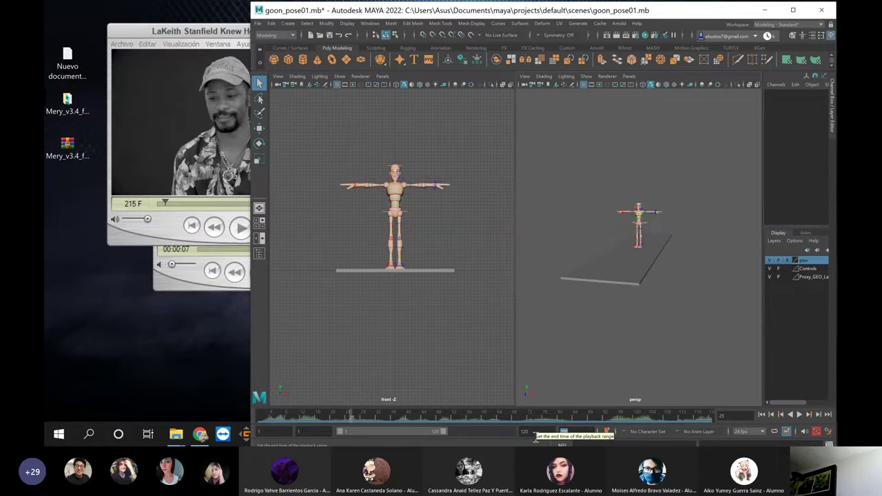
{"action": "key", "text": "Return"}
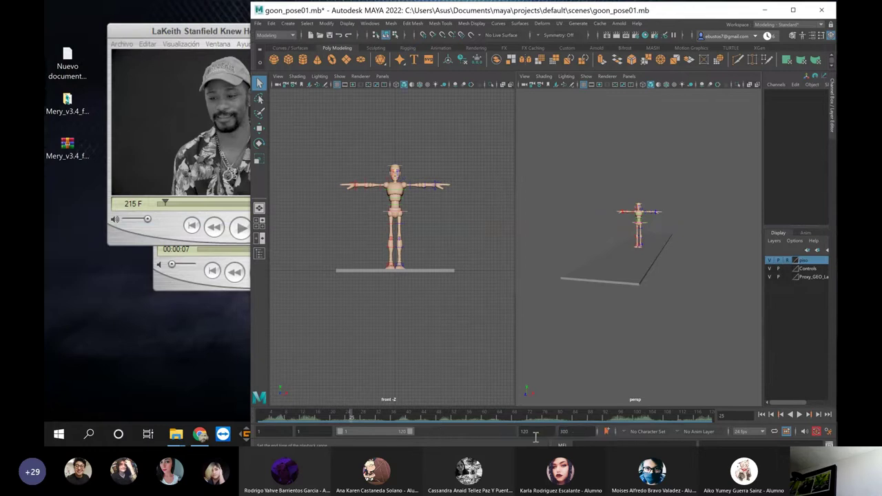
{"action": "left_click", "coordinate": [537, 431]}
{"action": "key", "text": "Return"}
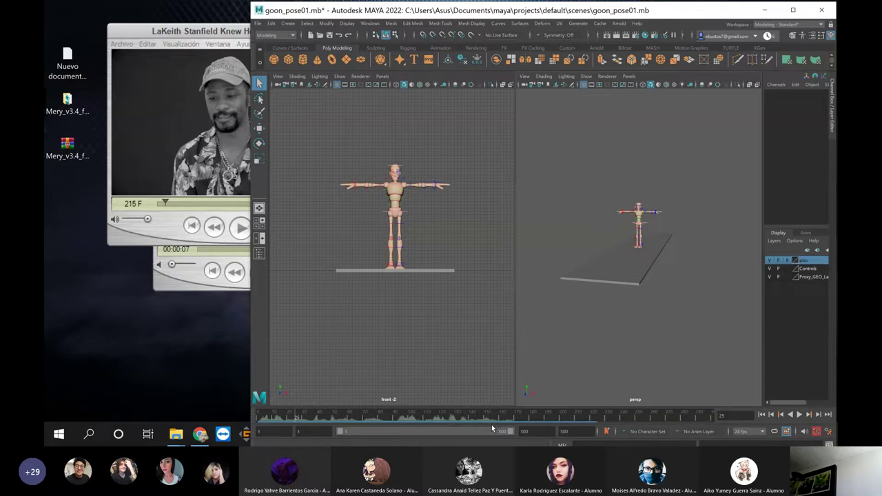
Scrub and play the timeline to find where the imported audio ends, and stop the playback
{"action": "left_click_drag", "start_coordinate": [514, 417], "coordinate": [474, 418]}
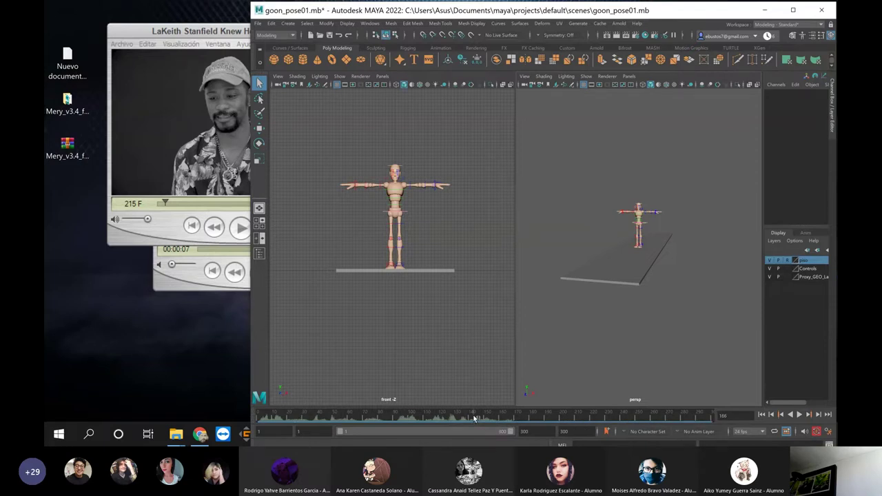
{"action": "left_click", "coordinate": [800, 414]}
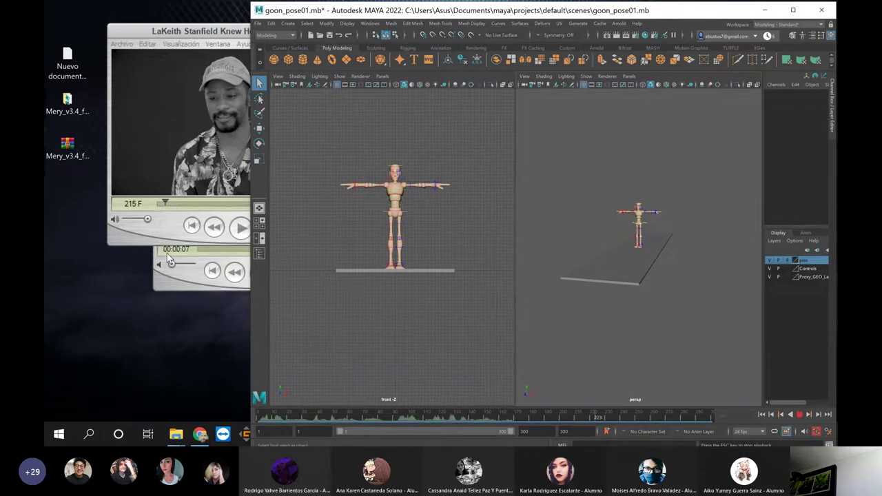
{"action": "left_click_drag", "start_coordinate": [648, 421], "coordinate": [487, 425]}
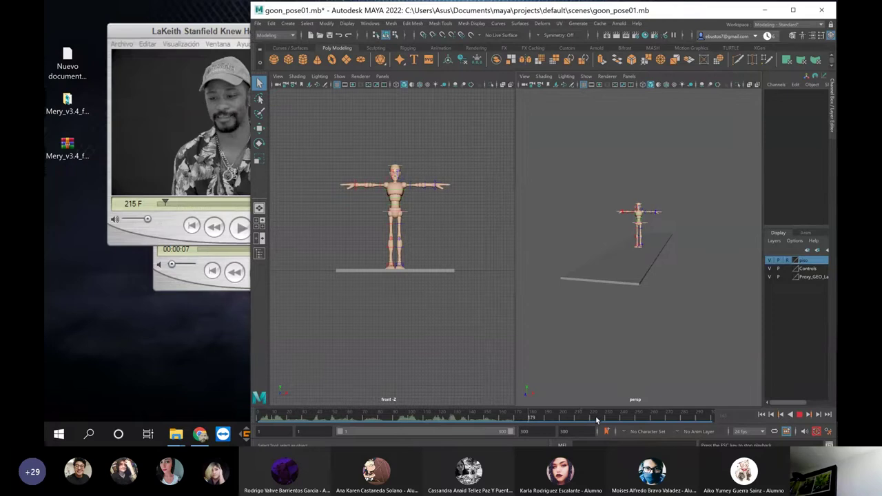
{"action": "left_click", "coordinate": [799, 414]}
Review the playback speed options in the Time Slider preferences and the Animation preferences, and save the preferences
{"action": "left_click", "coordinate": [828, 431]}
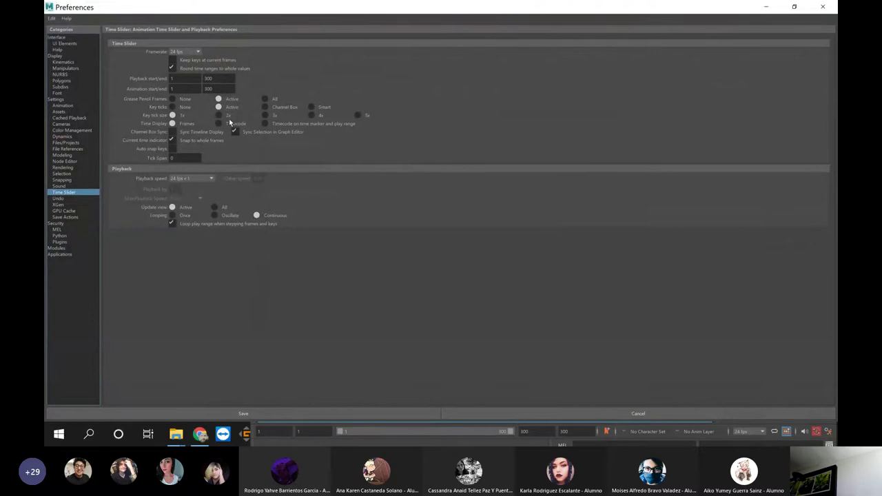
{"action": "left_click", "coordinate": [183, 180]}
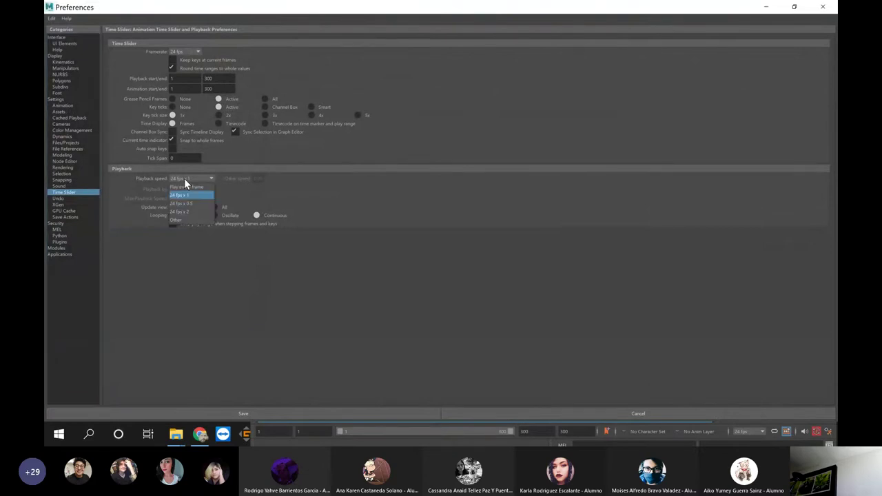
{"action": "left_click", "coordinate": [184, 178]}
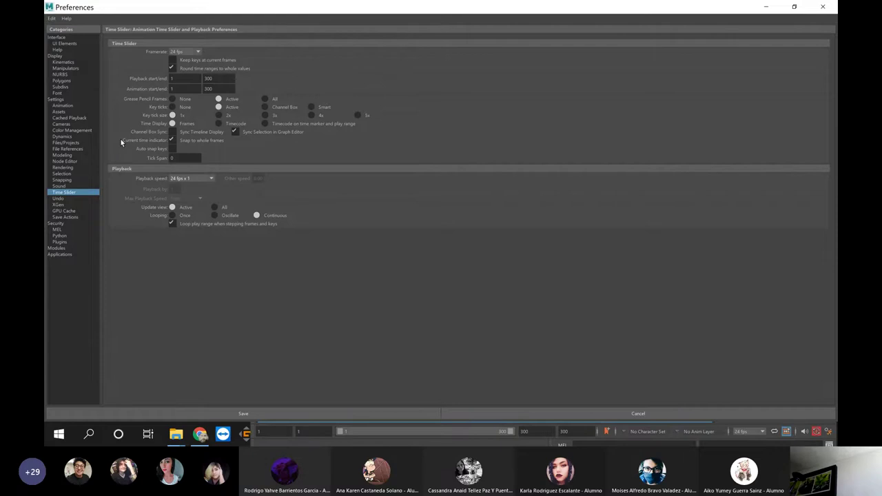
{"action": "left_click", "coordinate": [63, 106]}
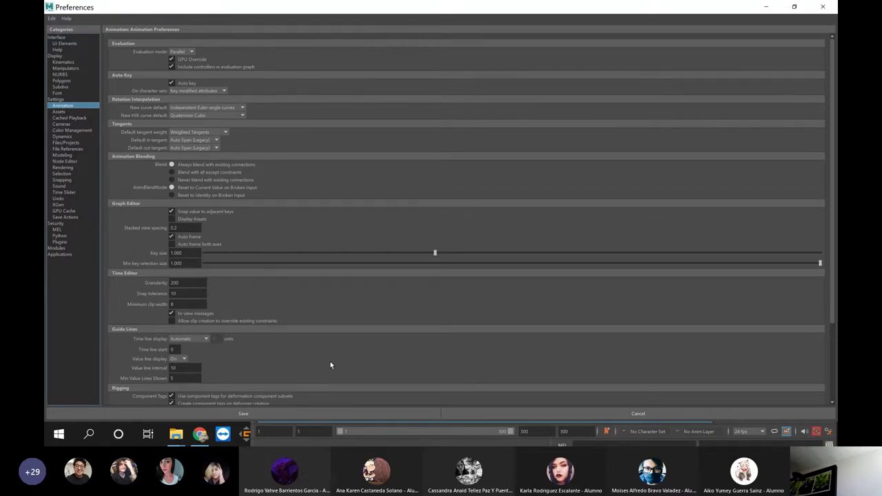
{"action": "left_click", "coordinate": [422, 412]}
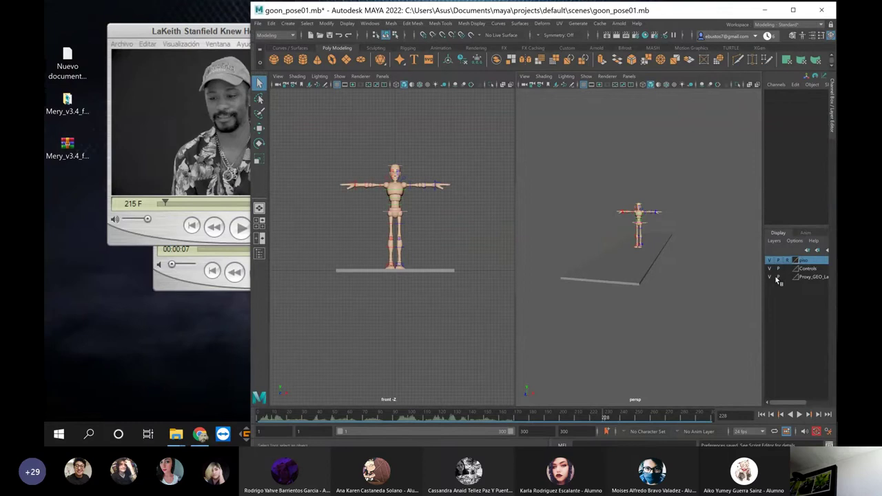
Recheck that the Time Slider playback speed is 24 fps x 1 and close the preferences
{"action": "left_click", "coordinate": [830, 428]}
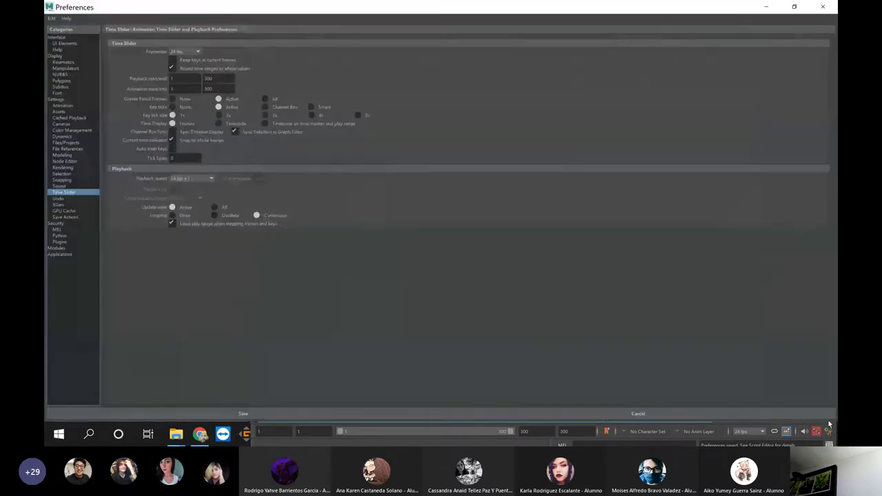
{"action": "left_click", "coordinate": [209, 179]}
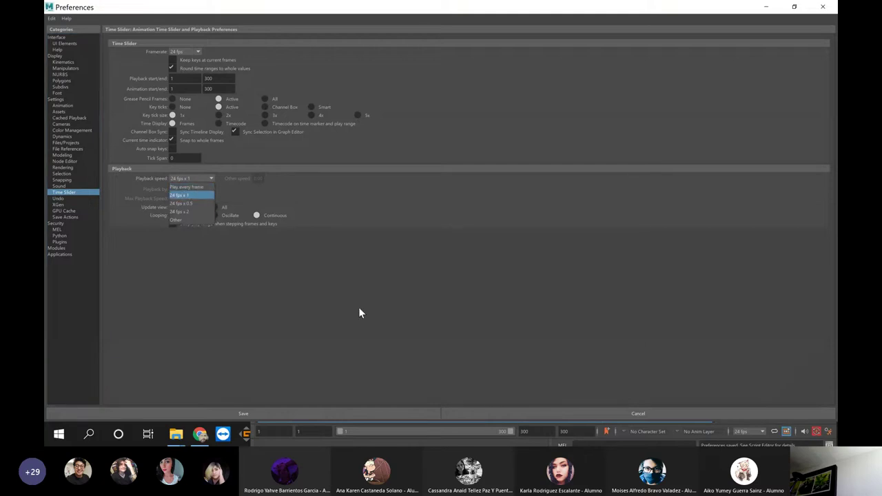
{"action": "left_click", "coordinate": [583, 316]}
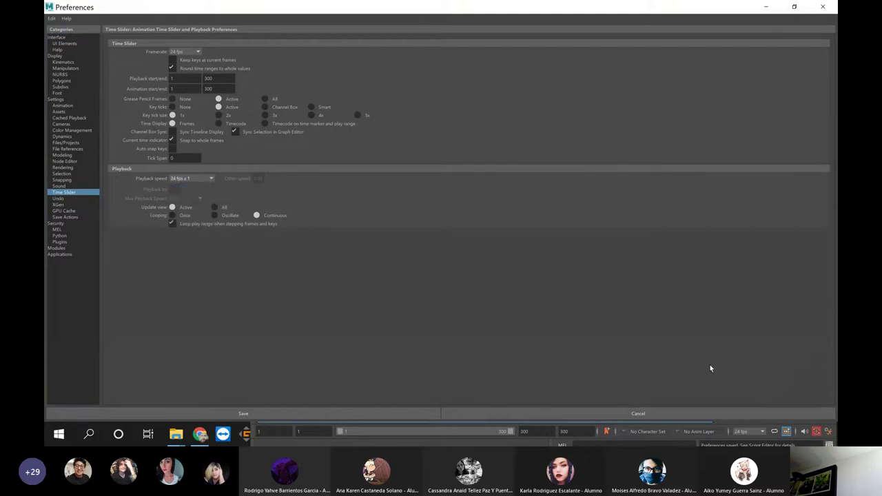
{"action": "left_click", "coordinate": [822, 8]}
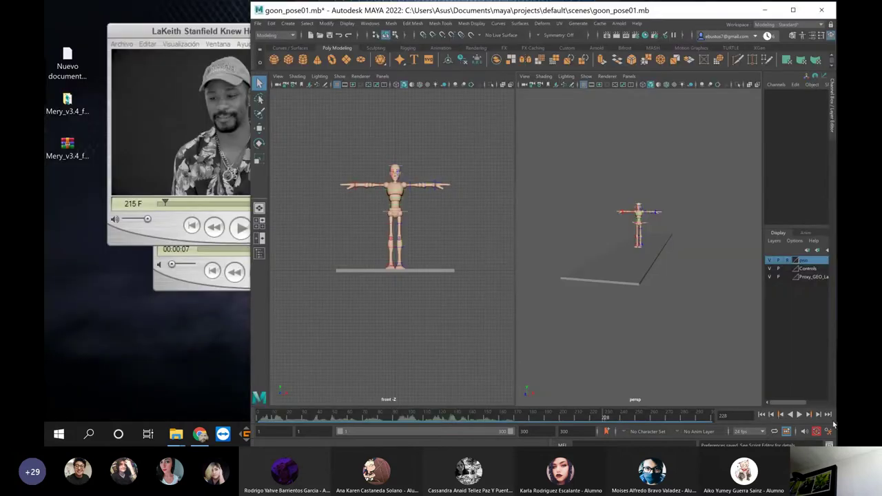
Toggle display layer visibility off and on to check the character and floor
{"action": "left_click", "coordinate": [770, 259]}
{"action": "left_click", "coordinate": [769, 259]}
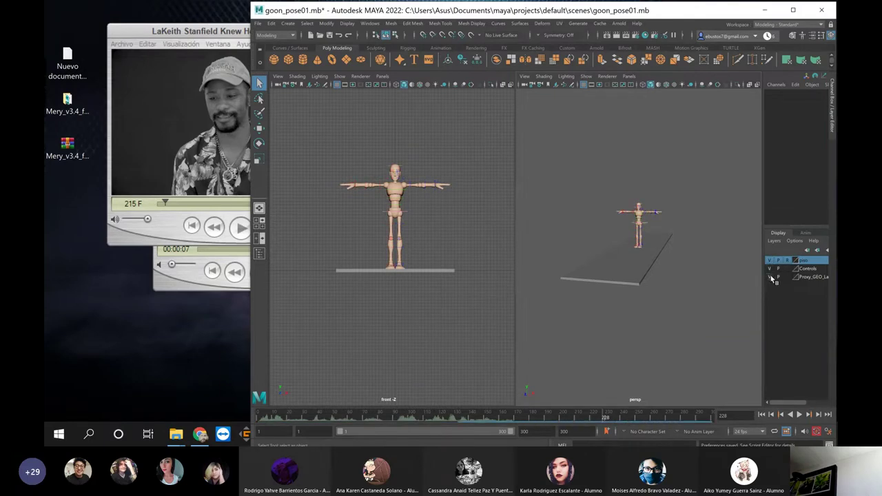
{"action": "scroll", "coordinate": [392, 174], "scroll_direction": "up", "scroll_amount": 2}
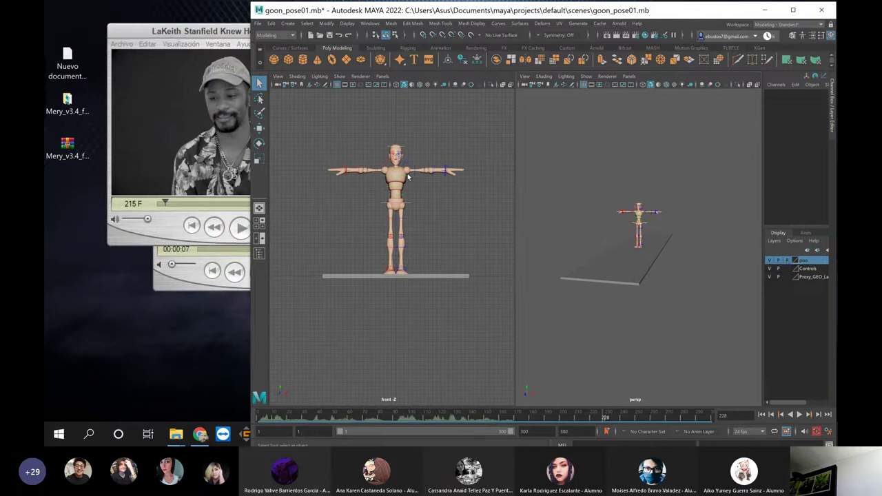
Create a new camera in the scene
{"action": "key", "text": "space"}
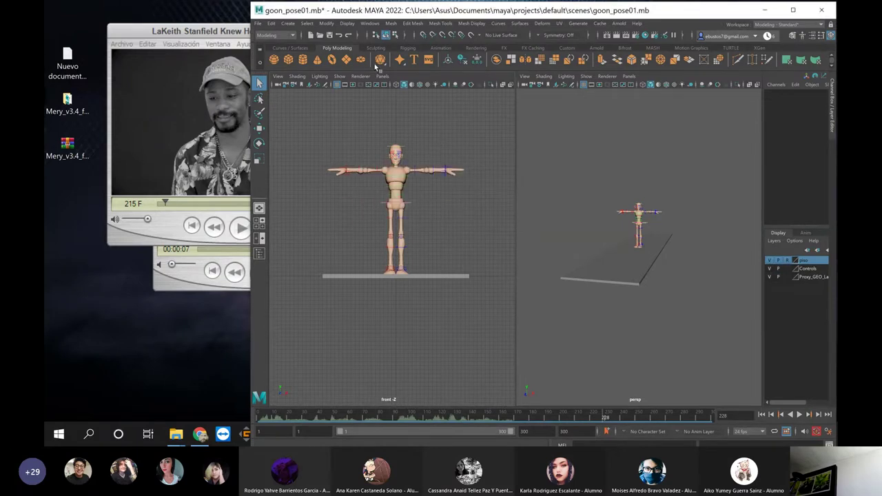
{"action": "left_click", "coordinate": [288, 23]}
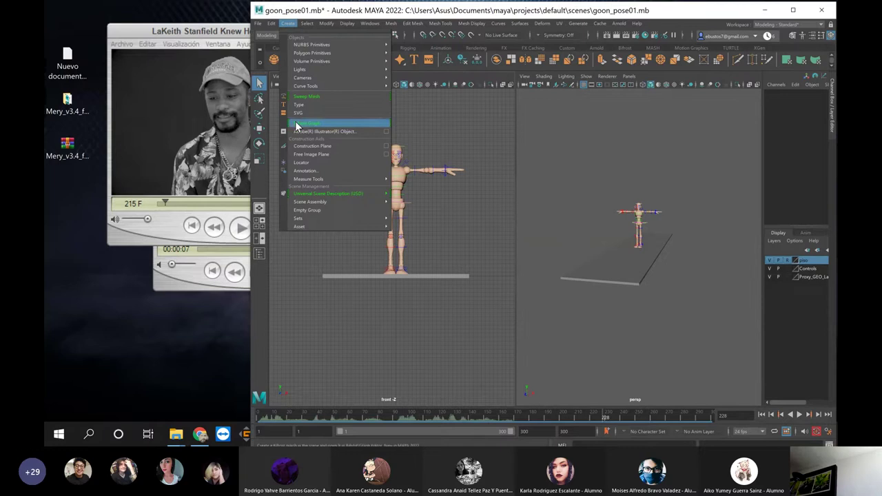
{"action": "mouse_move", "coordinate": [302, 55]}
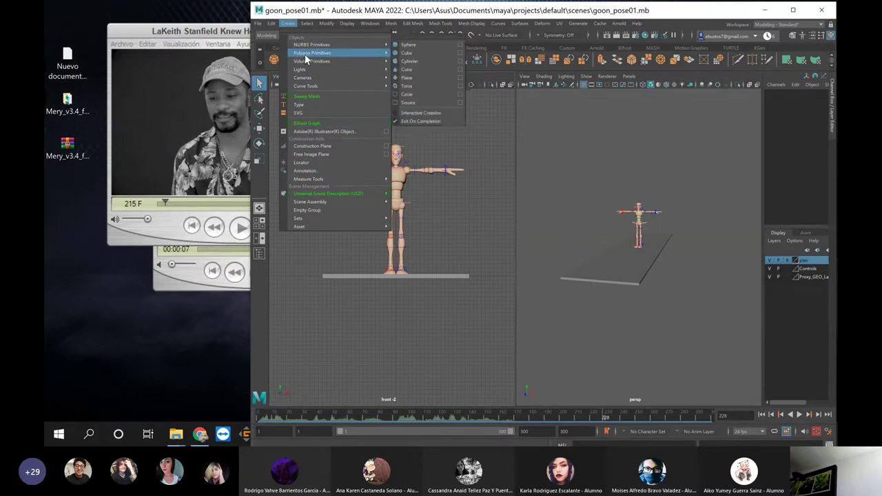
{"action": "mouse_move", "coordinate": [307, 78]}
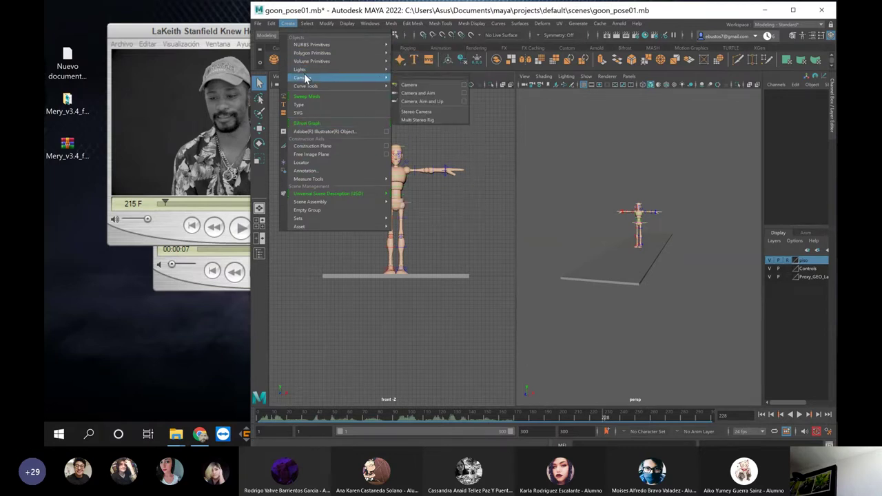
{"action": "left_click", "coordinate": [415, 84]}
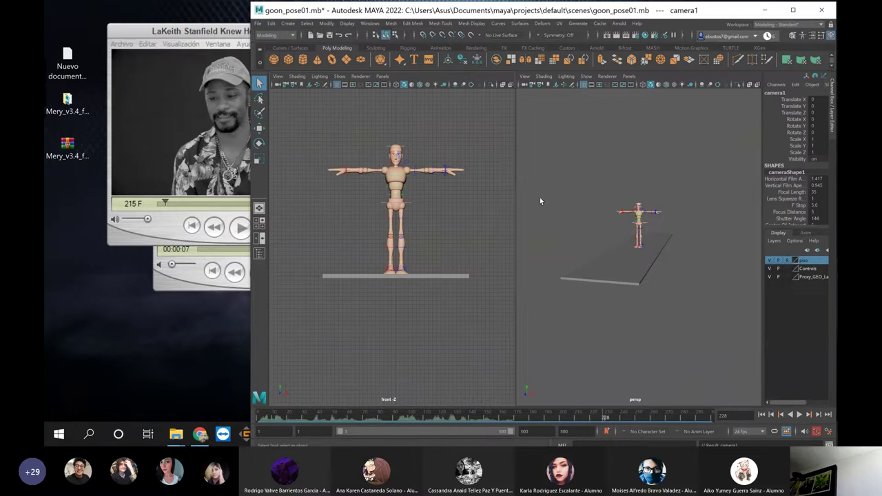
Preview the rig's camFace, camHandLeft and camHandRight cameras one after another in the front viewport
{"action": "left_click", "coordinate": [381, 76]}
{"action": "mouse_move", "coordinate": [387, 85]}
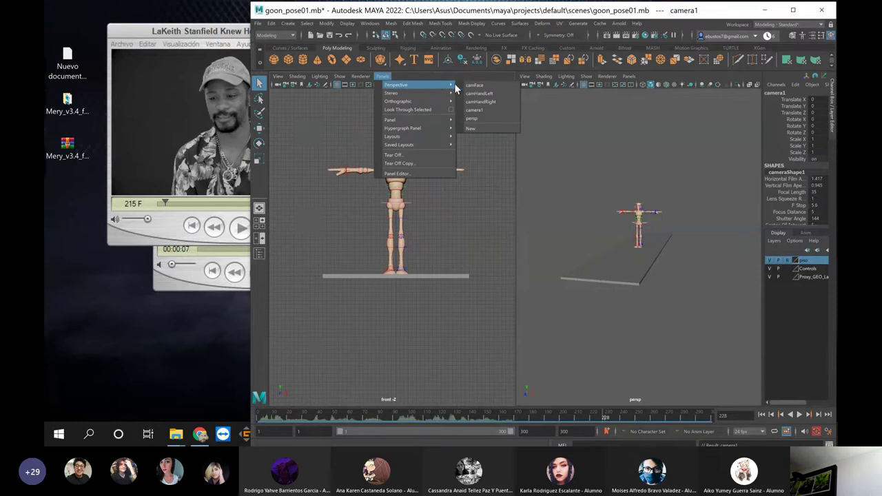
{"action": "left_click", "coordinate": [478, 86]}
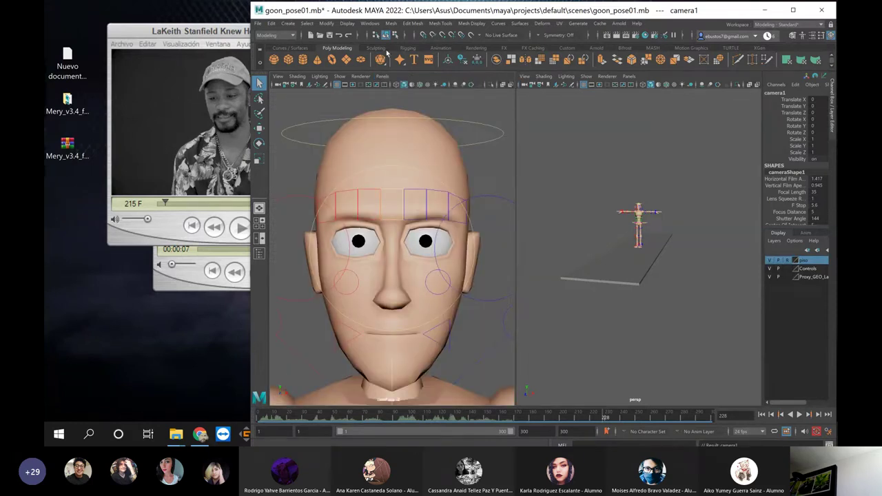
{"action": "left_click", "coordinate": [381, 76]}
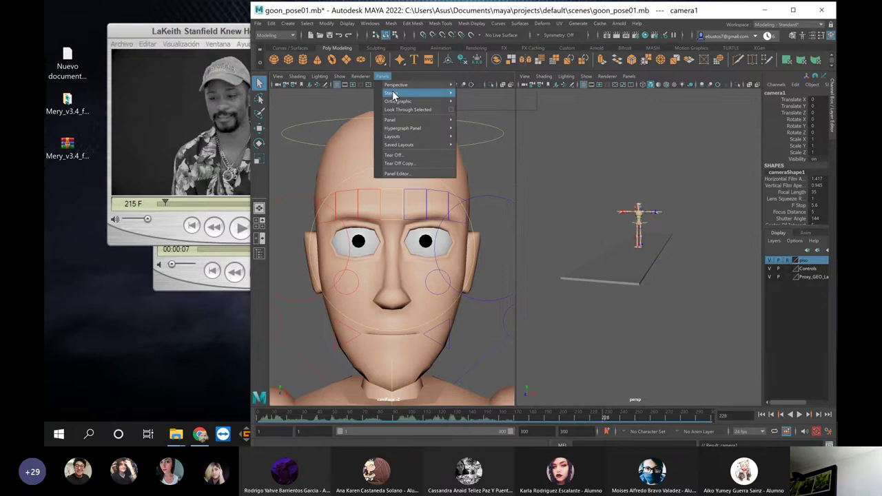
{"action": "mouse_move", "coordinate": [399, 85]}
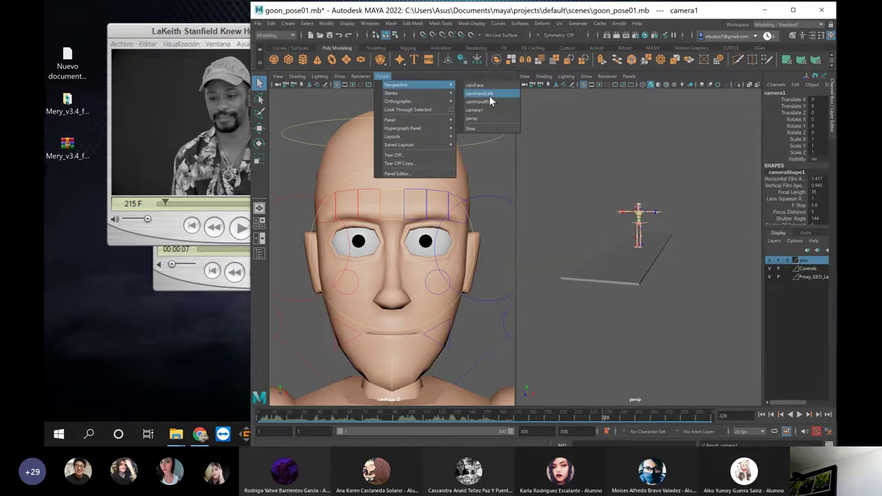
{"action": "left_click", "coordinate": [483, 94]}
{"action": "left_click", "coordinate": [382, 75]}
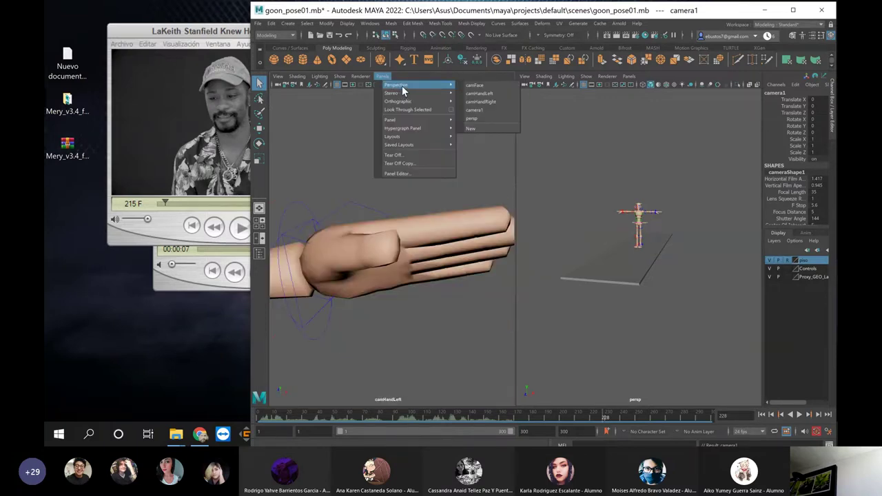
{"action": "left_click", "coordinate": [480, 101]}
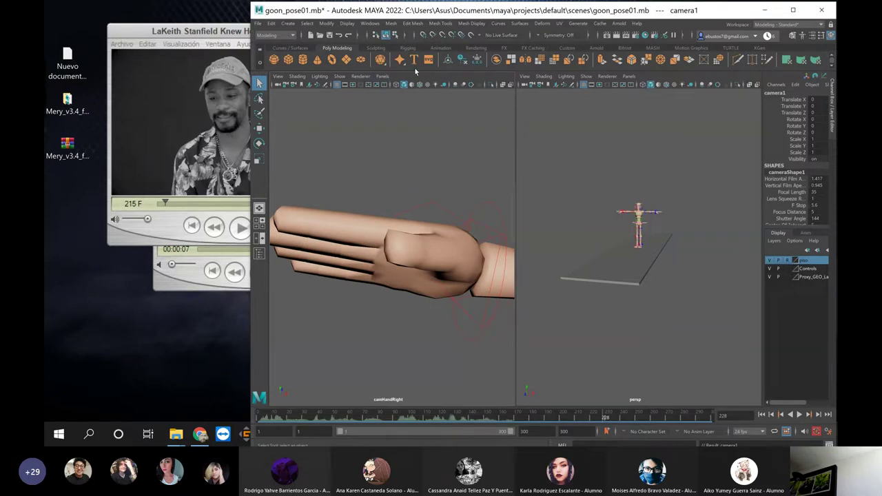
Set the hand camera viewport back to camFace and clear the selection of the new camera
{"action": "left_click", "coordinate": [382, 76]}
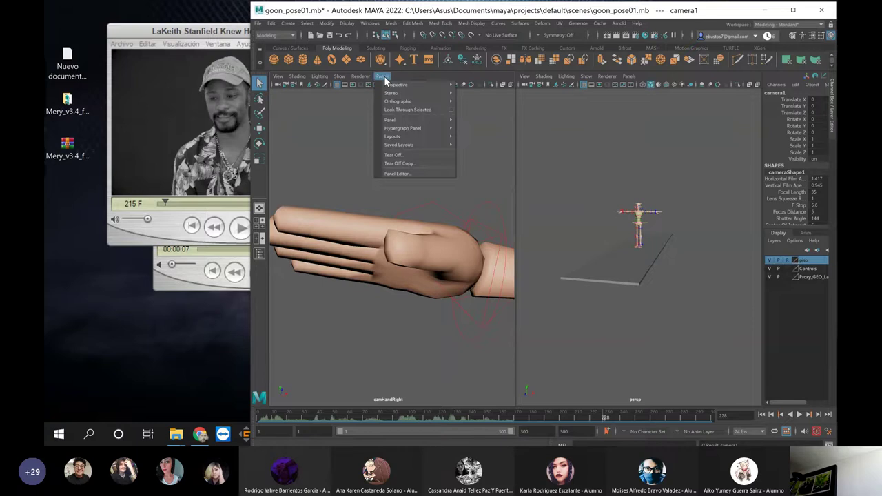
{"action": "mouse_move", "coordinate": [400, 85]}
{"action": "left_click", "coordinate": [478, 86]}
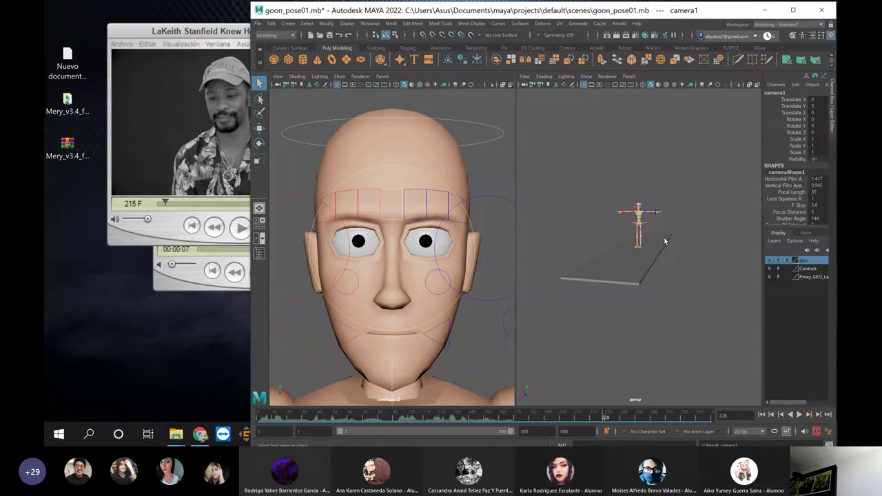
{"action": "left_click", "coordinate": [574, 171]}
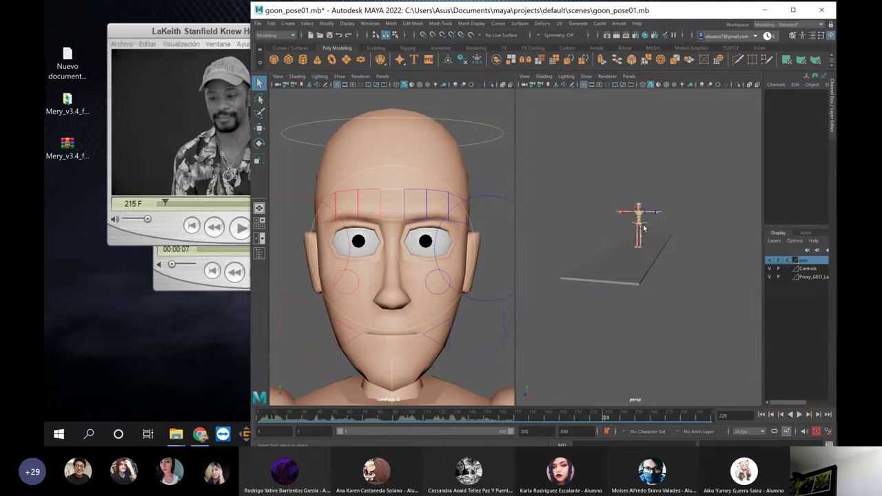
Rotate the left and right upper arm FK controls down beside the body, to about -72 and 72 in Z
{"action": "scroll", "coordinate": [644, 226], "scroll_direction": "up", "scroll_amount": 6}
{"action": "middle_click_drag", "start_coordinate": [645, 228], "coordinate": [644, 316], "text": "alt"}
{"action": "scroll", "coordinate": [642, 304], "scroll_direction": "up", "scroll_amount": 4}
{"action": "middle_click_drag", "start_coordinate": [635, 259], "coordinate": [686, 245], "text": "alt"}
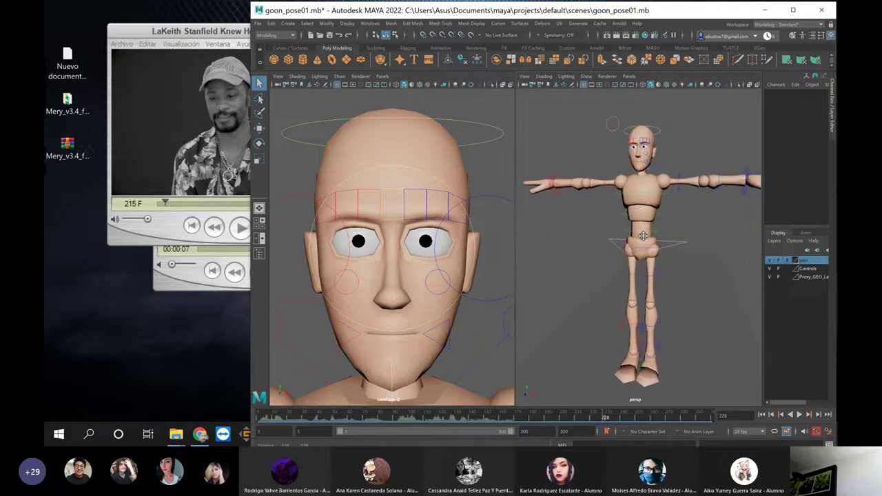
{"action": "left_click", "coordinate": [679, 178]}
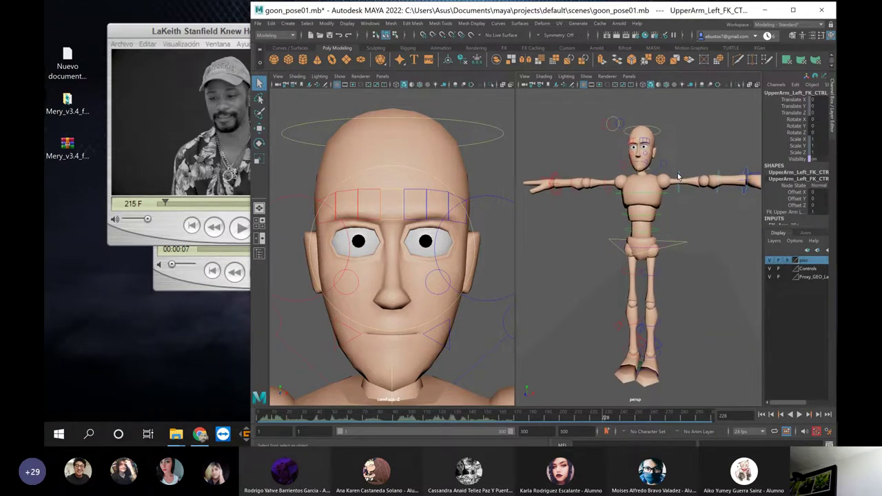
{"action": "key", "text": "e"}
{"action": "left_click_drag", "start_coordinate": [695, 164], "coordinate": [693, 208]}
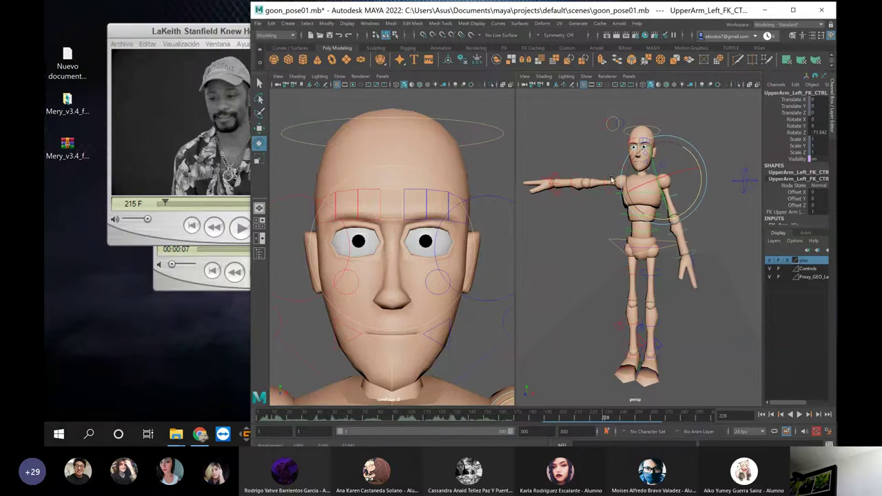
{"action": "left_click", "coordinate": [649, 180]}
{"action": "left_click_drag", "start_coordinate": [649, 181], "coordinate": [616, 108]}
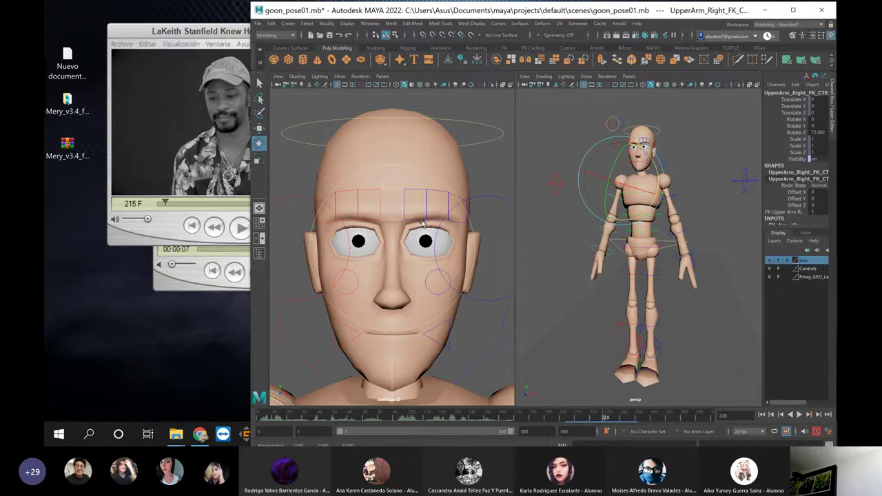
Frame the character's head and torso from the front in the perspective view
{"action": "scroll", "coordinate": [572, 232], "scroll_direction": "down", "scroll_amount": 3}
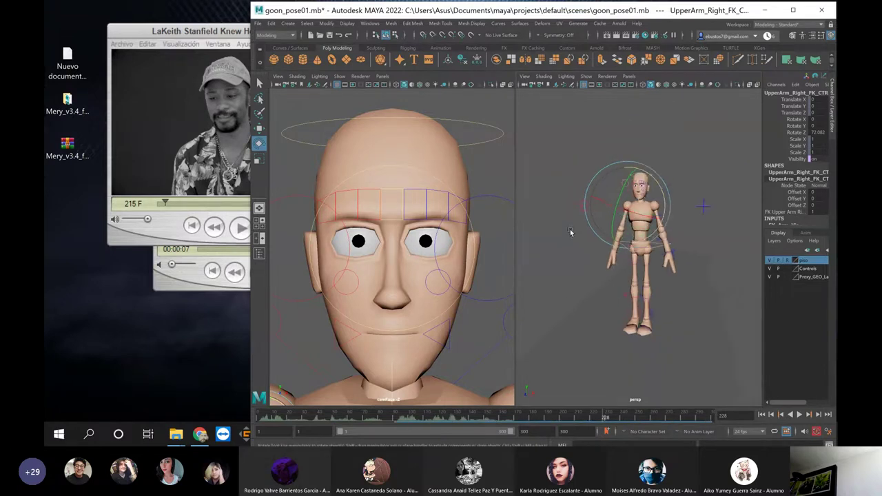
{"action": "scroll", "coordinate": [571, 232], "scroll_direction": "up", "scroll_amount": 5}
{"action": "left_click_drag", "start_coordinate": [577, 244], "coordinate": [599, 224], "text": "alt"}
{"action": "middle_click_drag", "start_coordinate": [599, 224], "coordinate": [589, 248], "text": "alt"}
{"action": "scroll", "coordinate": [676, 206], "scroll_direction": "up", "scroll_amount": 5}
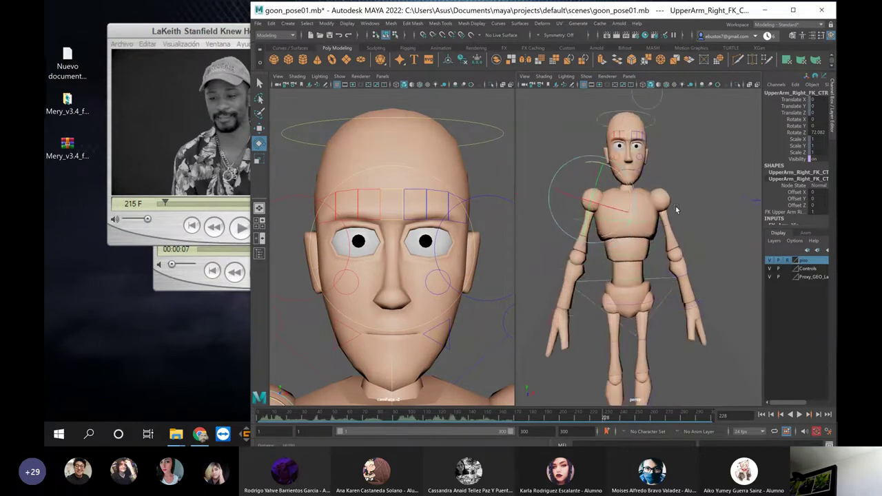
{"action": "scroll", "coordinate": [696, 212], "scroll_direction": "down", "scroll_amount": 3}
{"action": "middle_click_drag", "start_coordinate": [696, 213], "coordinate": [700, 237], "text": "alt"}
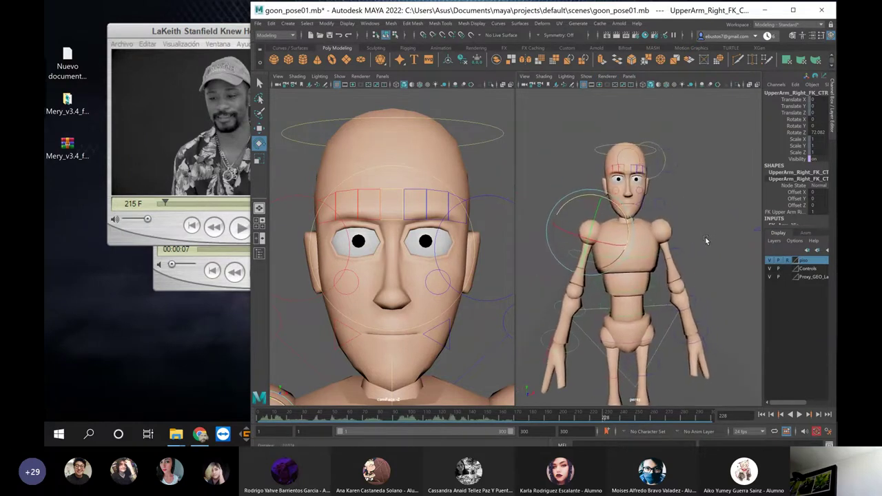
{"action": "scroll", "coordinate": [703, 227], "scroll_direction": "up", "scroll_amount": 3}
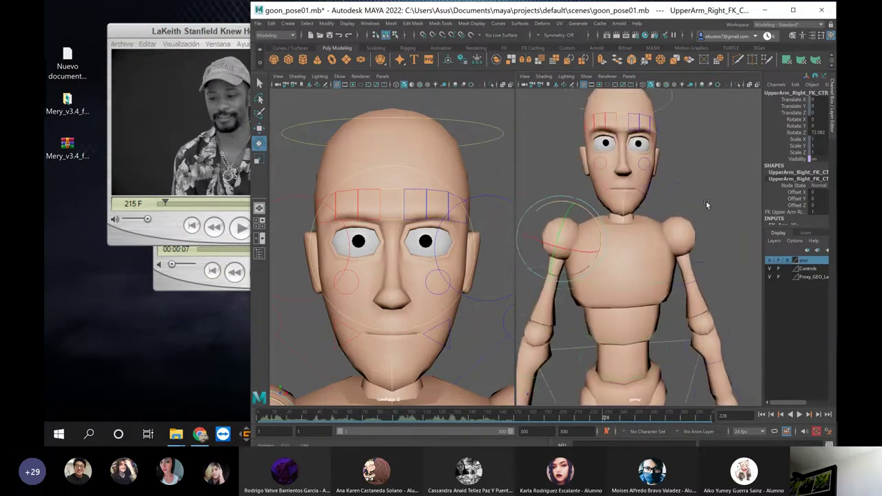
{"action": "mouse_move", "coordinate": [706, 204]}
{"action": "left_mouse_down", "text": "alt"}
{"action": "mouse_move", "coordinate": [714, 215]}
{"action": "mouse_move", "coordinate": [722, 209]}
{"action": "mouse_move", "coordinate": [715, 210]}
{"action": "left_mouse_up", "text": "alt"}
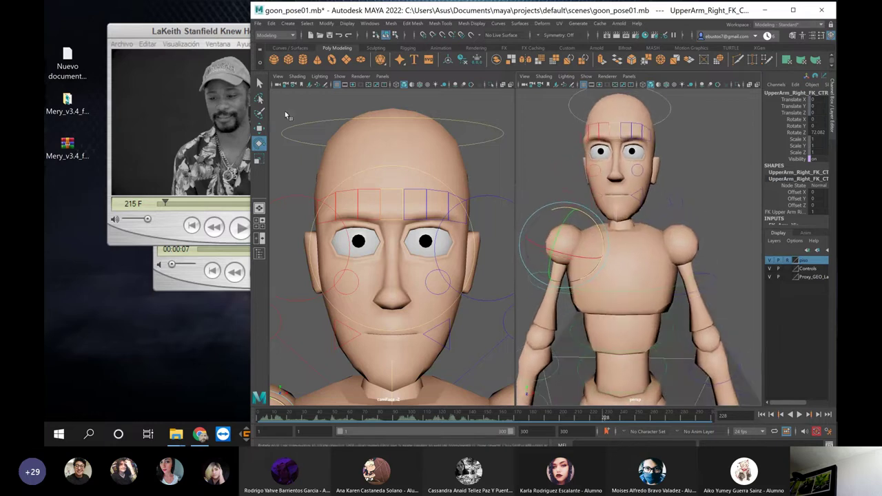
Switch to the QuickTime reference video and play a short stretch around the cut near frame 202
{"action": "left_click", "coordinate": [174, 93]}
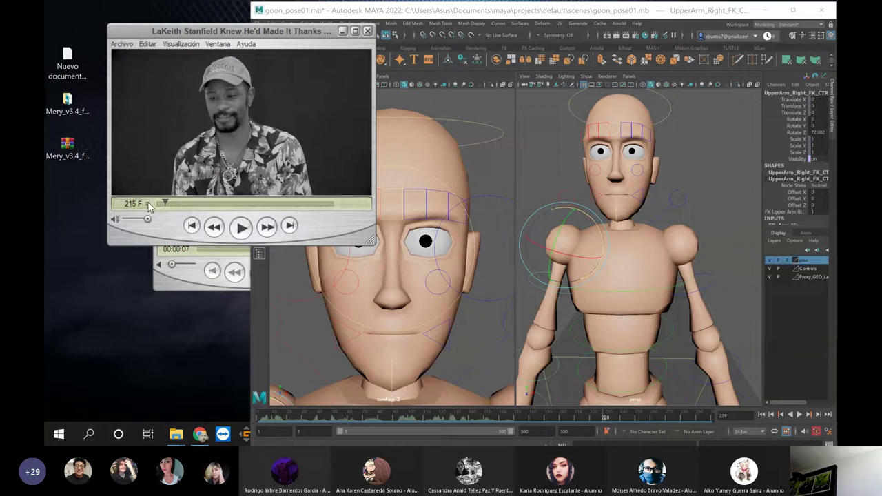
{"action": "left_click", "coordinate": [149, 204]}
{"action": "left_click", "coordinate": [166, 204]}
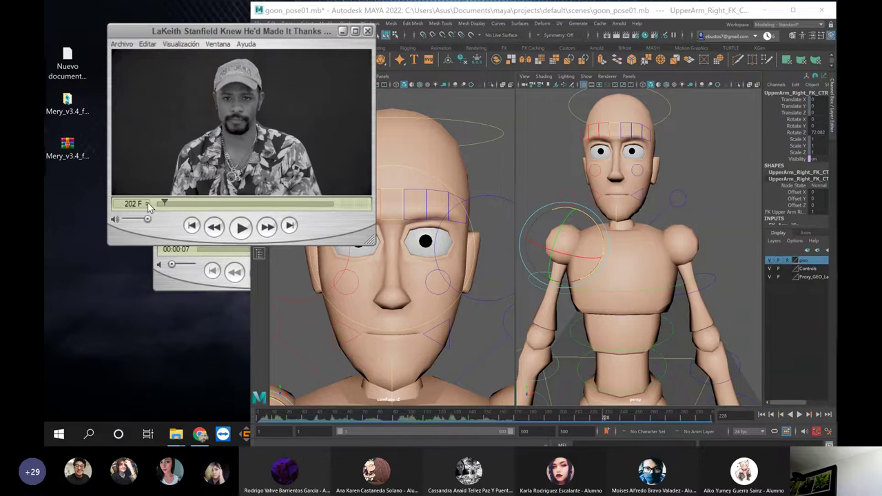
{"action": "left_click", "coordinate": [148, 206]}
{"action": "left_click", "coordinate": [154, 176]}
{"action": "key", "text": "space"}
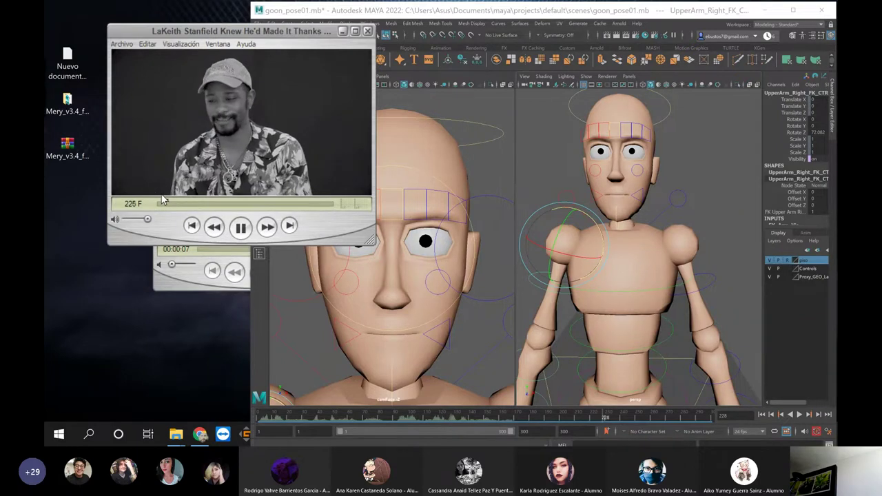
{"action": "key", "text": "space"}
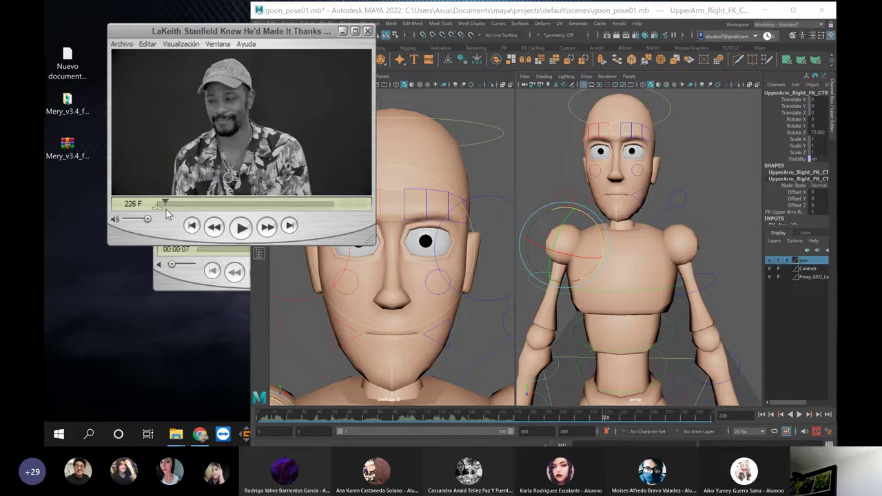
Step through the reference video frame by frame and park the playhead at frame 202
{"action": "key", "text": "Left"}
{"action": "key", "text": "Left"}
{"action": "key", "text": "Left"}
{"action": "key", "text": "Left"}
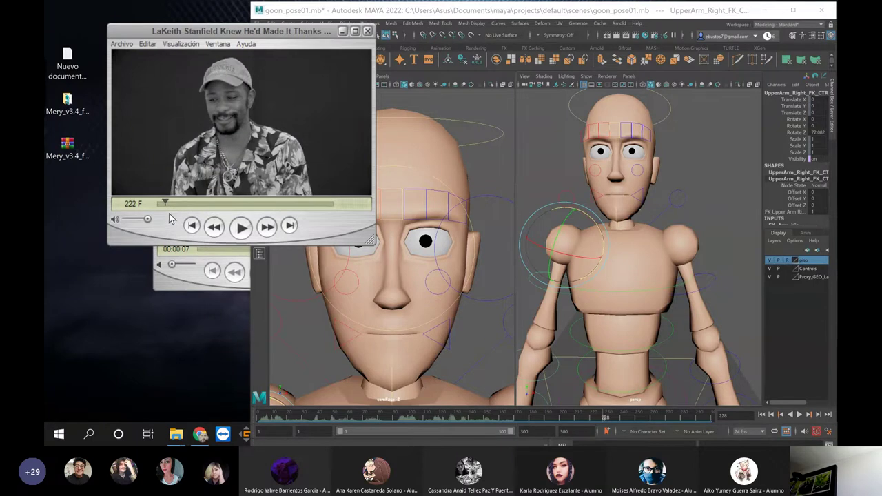
{"action": "key", "text": "Left"}
{"action": "key", "text": "Left"}
{"action": "key", "text": "Left"}
{"action": "key", "text": "Left"}
{"action": "key", "text": "Left"}
{"action": "key", "text": "Left"}
{"action": "key", "text": "Left"}
{"action": "key", "text": "Left"}
{"action": "key", "text": "Left"}
{"action": "key", "text": "Left"}
{"action": "key", "text": "Left"}
{"action": "key", "text": "Left"}
{"action": "key", "text": "Left"}
{"action": "key", "text": "Left"}
{"action": "key", "text": "Left"}
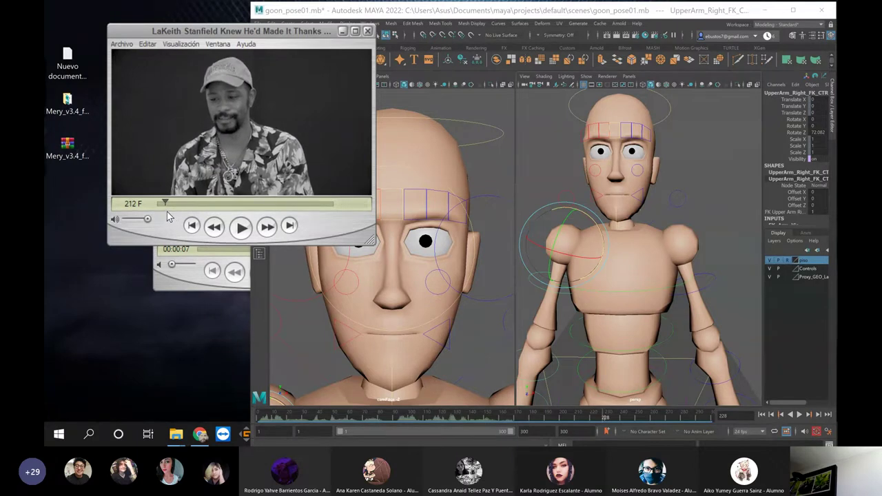
{"action": "key", "text": "Left"}
{"action": "key", "text": "Left"}
{"action": "key", "text": "Left"}
{"action": "key", "text": "Left"}
{"action": "key", "text": "Left"}
{"action": "key", "text": "Left"}
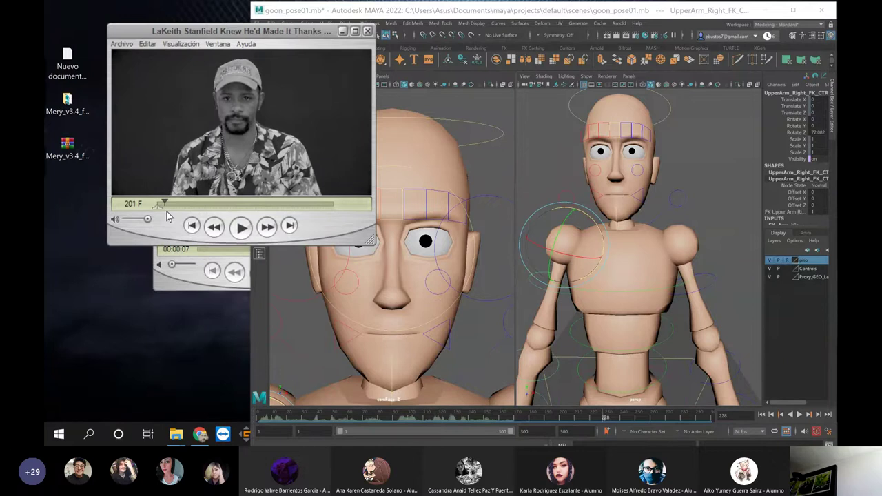
{"action": "key", "text": "Right"}
{"action": "key", "text": "Right"}
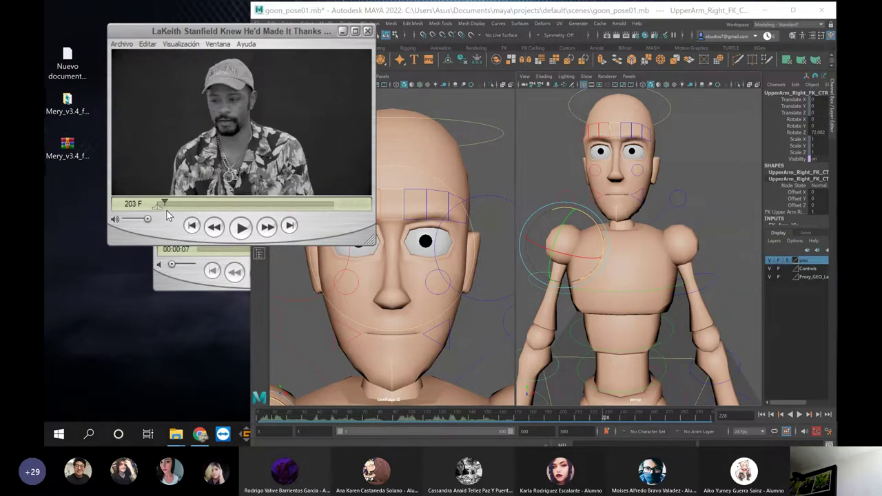
{"action": "key", "text": "Left"}
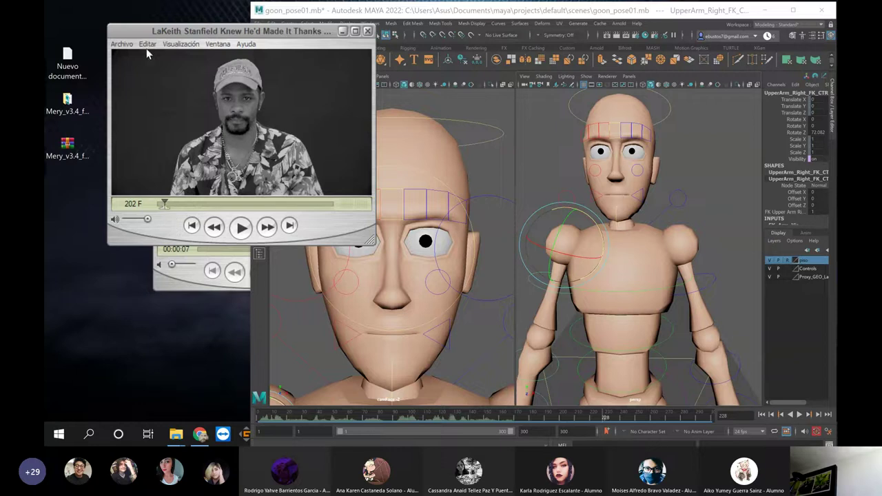
Look through QuickTime's view and edit options and its registration preferences
{"action": "left_click", "coordinate": [180, 44]}
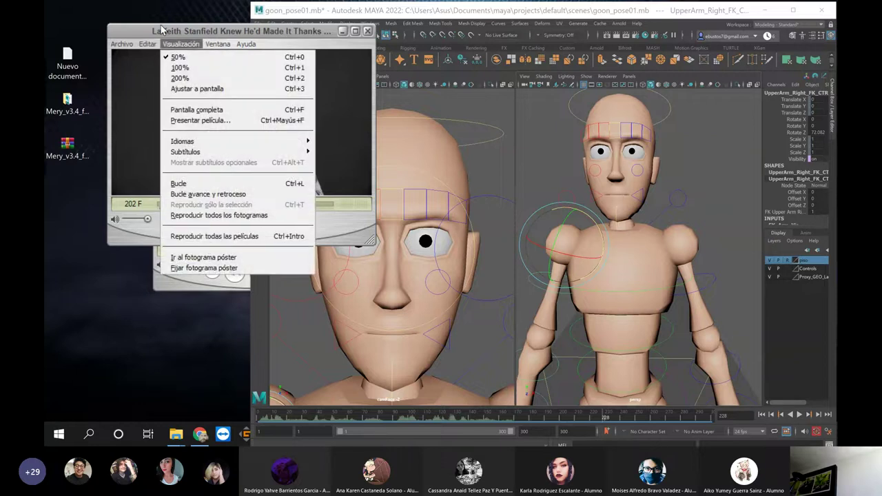
{"action": "left_click", "coordinate": [147, 43]}
{"action": "mouse_move", "coordinate": [166, 246]}
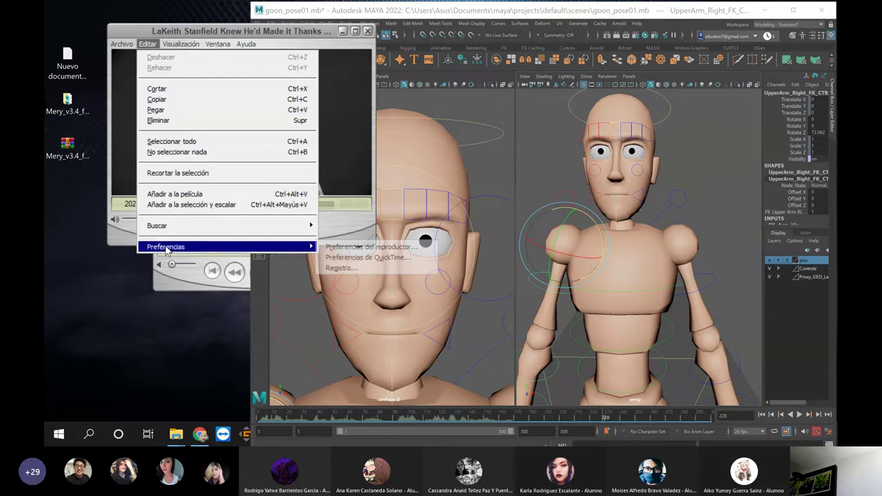
{"action": "left_click", "coordinate": [348, 268]}
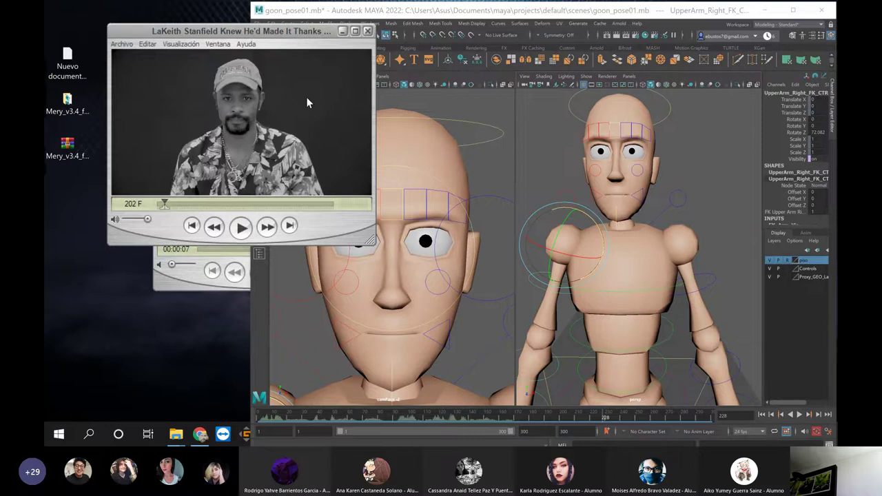
Select the reference video from frame 202 through its end and delete that section
{"action": "left_click_drag", "start_coordinate": [164, 205], "coordinate": [365, 213]}
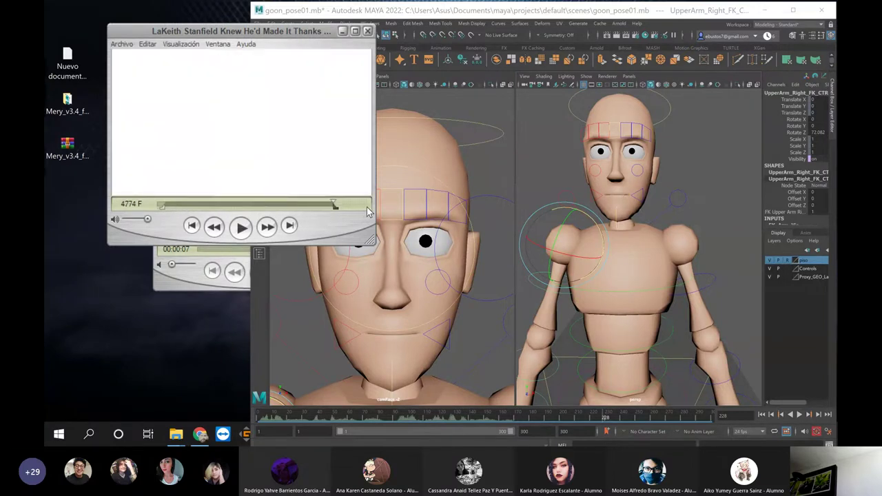
{"action": "key", "text": "Delete"}
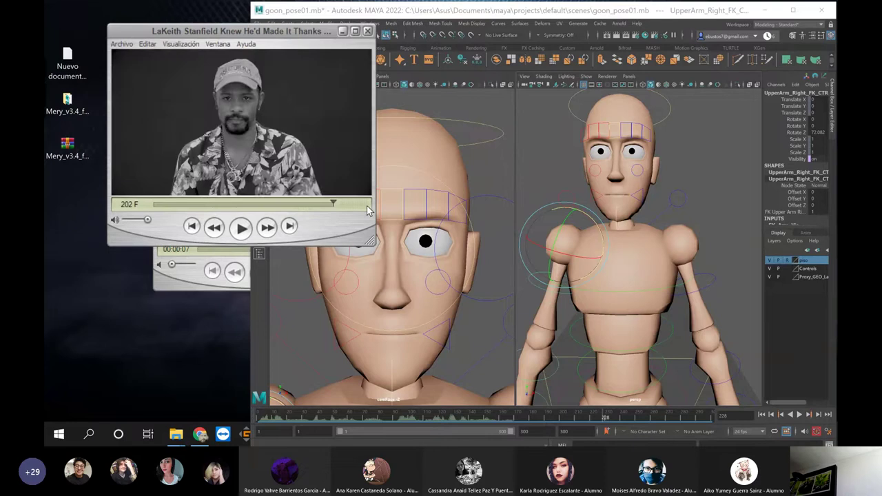
Save the trimmed reference video as a self-contained movie on the desktop, keeping the proposed file name
{"action": "left_click", "coordinate": [122, 44]}
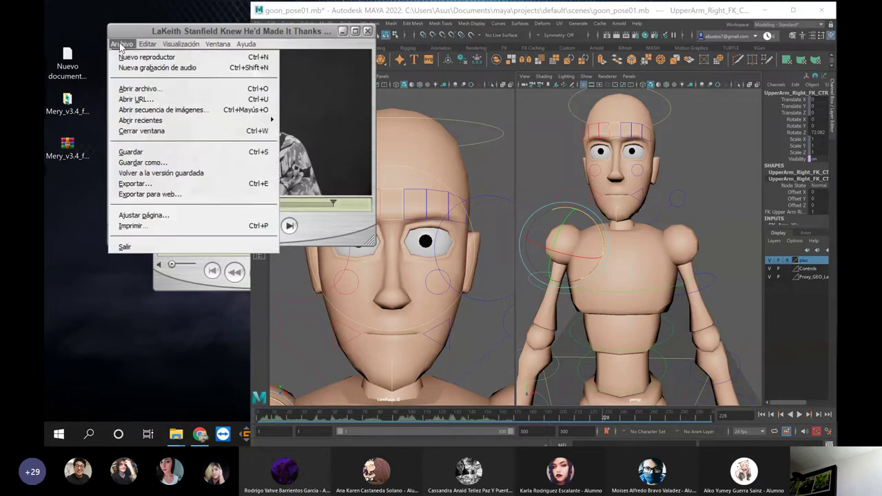
{"action": "left_click", "coordinate": [142, 162]}
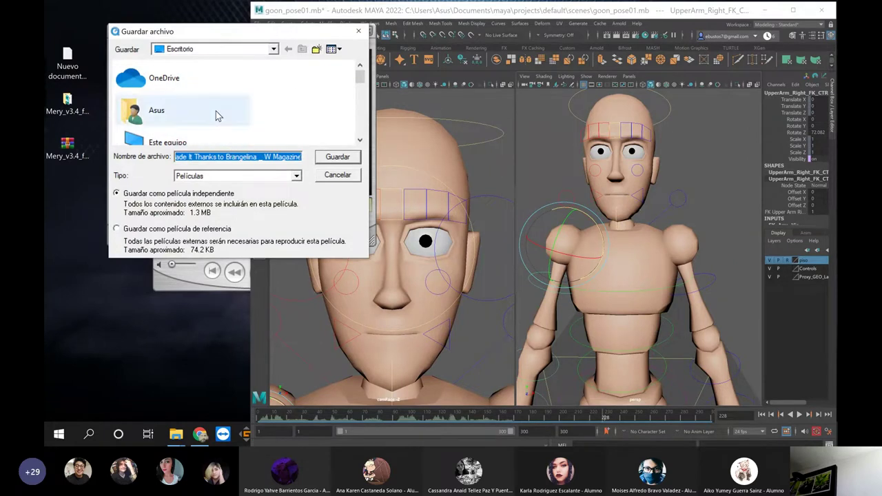
{"action": "left_click", "coordinate": [263, 156]}
{"action": "left_click_drag", "start_coordinate": [230, 157], "coordinate": [116, 158]}
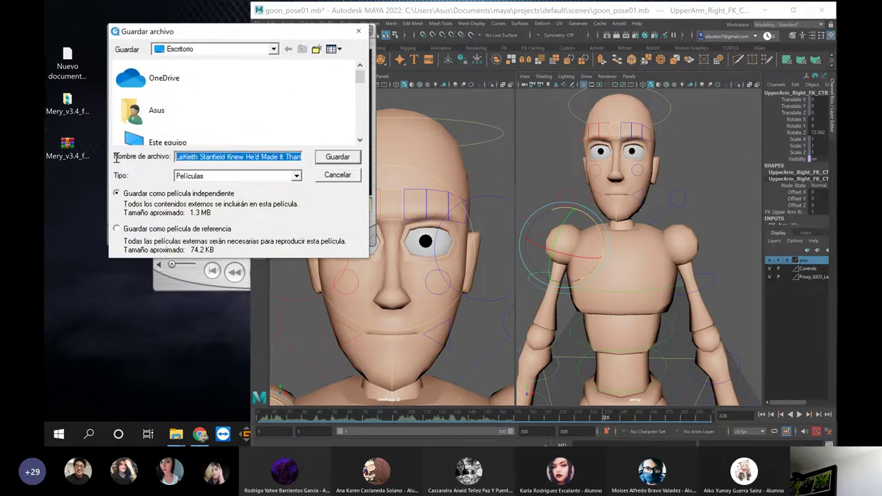
{"action": "left_click", "coordinate": [212, 156]}
{"action": "left_click_drag", "start_coordinate": [248, 155], "coordinate": [374, 155]}
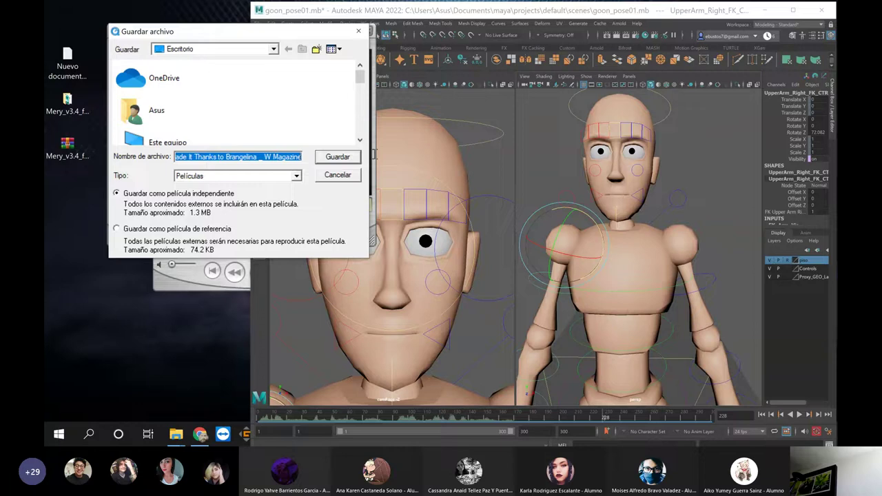
{"action": "left_click", "coordinate": [285, 156]}
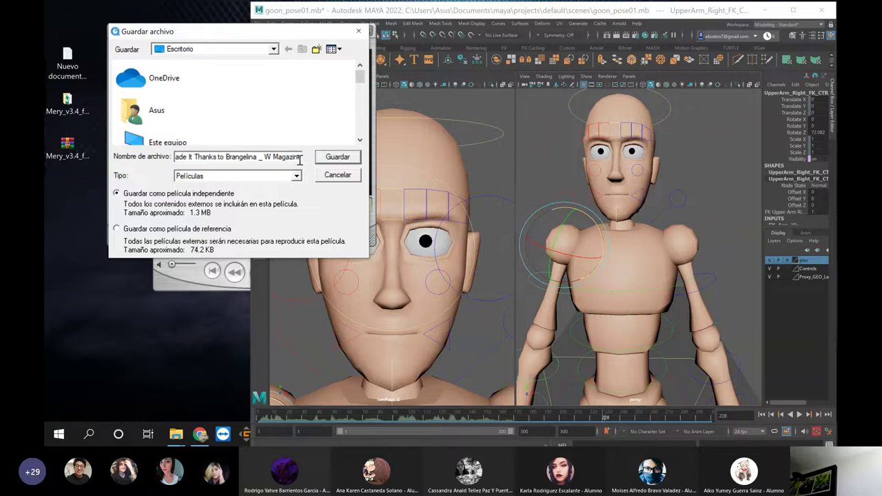
{"action": "left_click", "coordinate": [332, 156]}
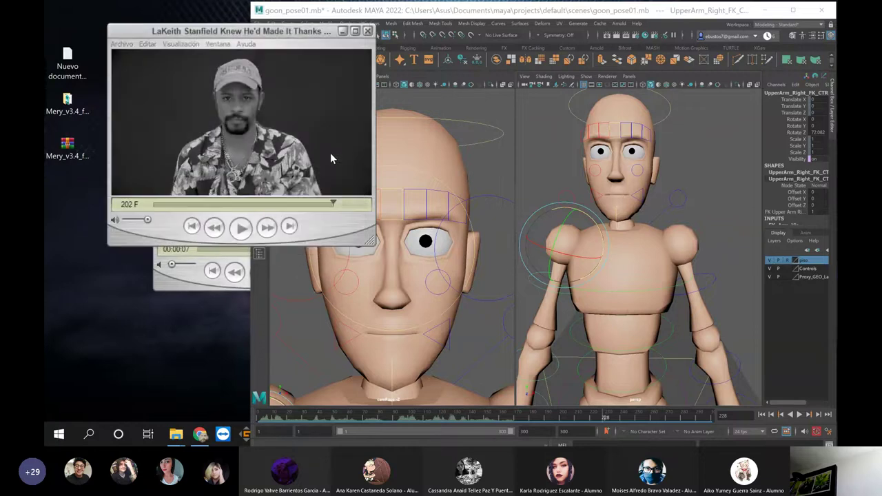
Rewind the trimmed reference video to frame 0 and play it through to its end
{"action": "left_click_drag", "start_coordinate": [152, 204], "coordinate": [345, 203]}
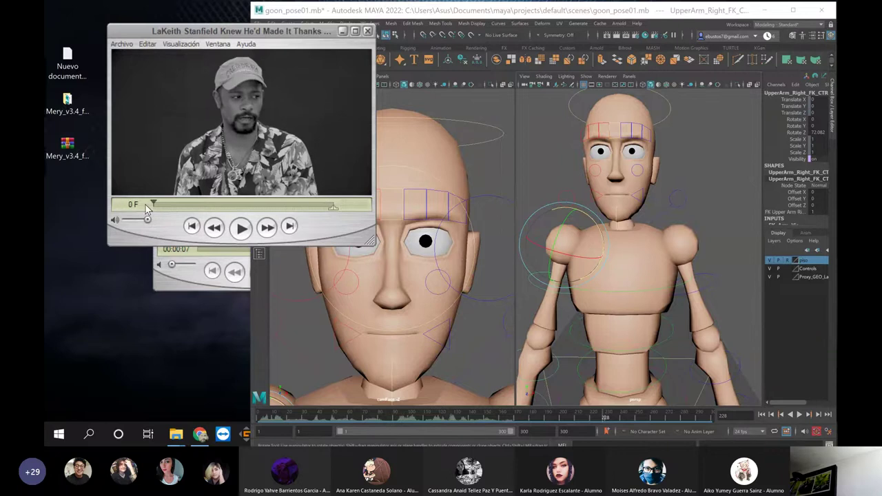
{"action": "left_click", "coordinate": [240, 228]}
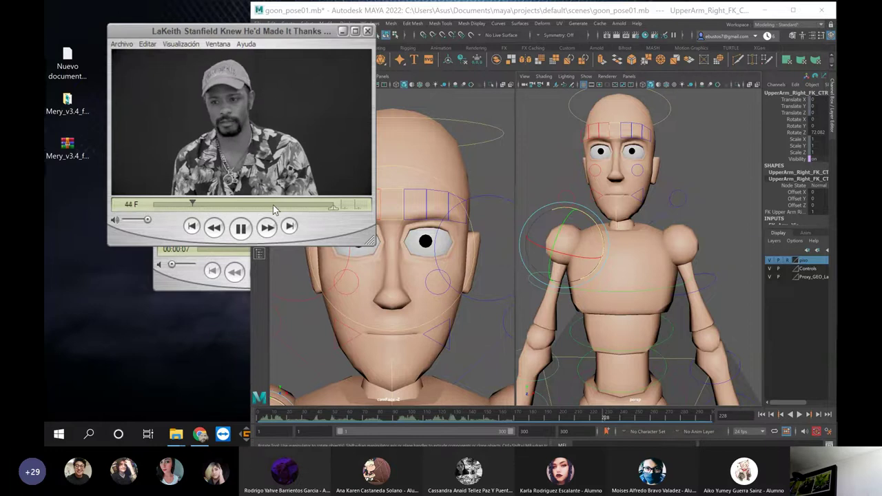
{"action": "left_click", "coordinate": [238, 230]}
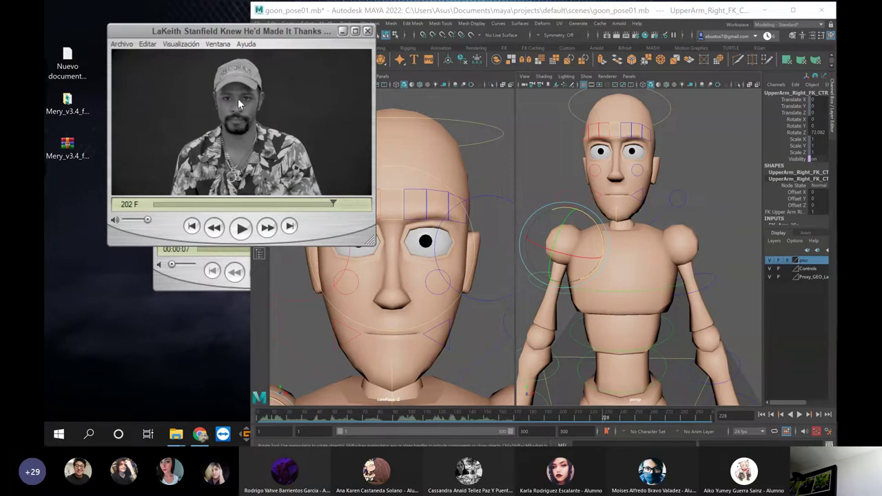
Close the audio-only y2mate.com clip without saving its changes and place the reference video beside the Maya scene
{"action": "left_click_drag", "start_coordinate": [261, 32], "coordinate": [402, 23]}
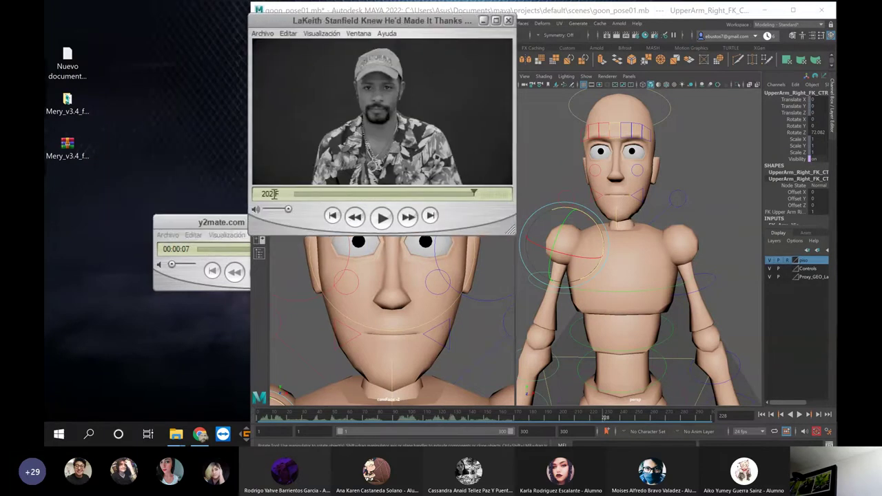
{"action": "left_click_drag", "start_coordinate": [209, 221], "coordinate": [163, 128]}
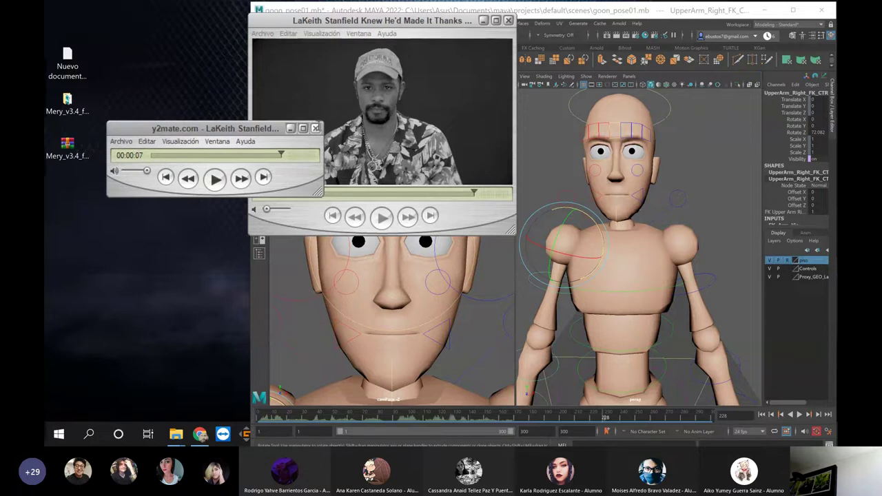
{"action": "left_click", "coordinate": [316, 128]}
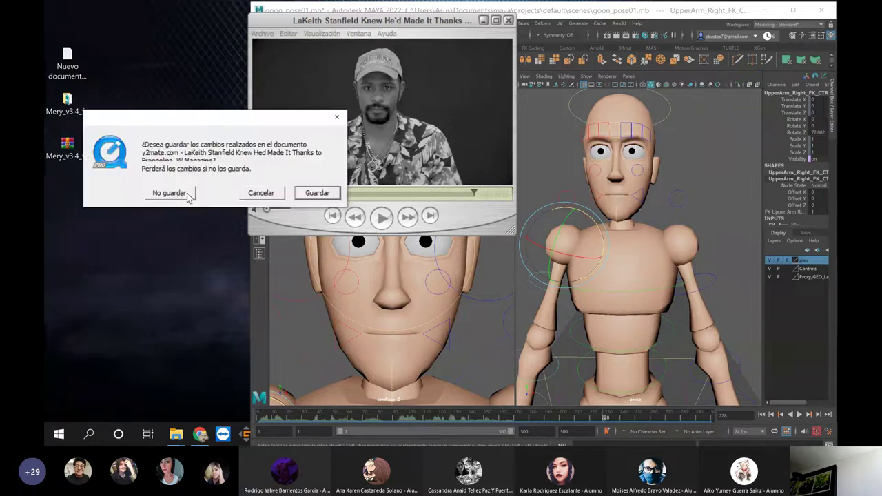
{"action": "left_click", "coordinate": [312, 196]}
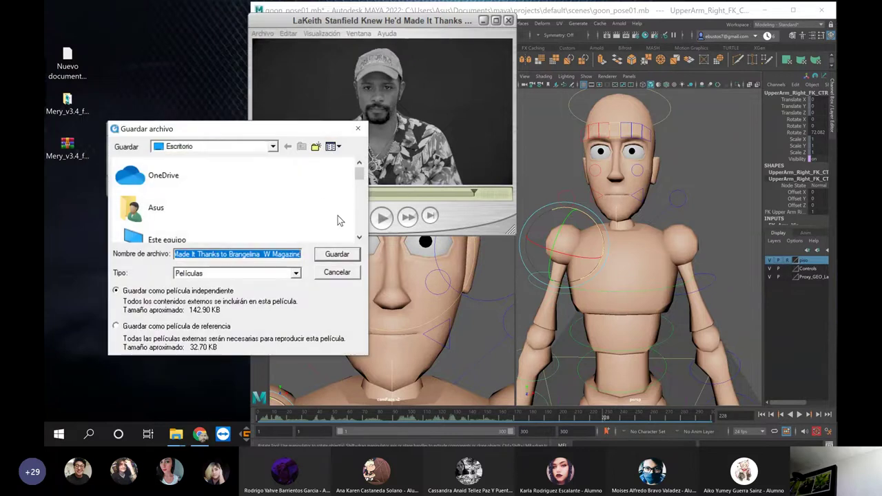
{"action": "left_click", "coordinate": [337, 272]}
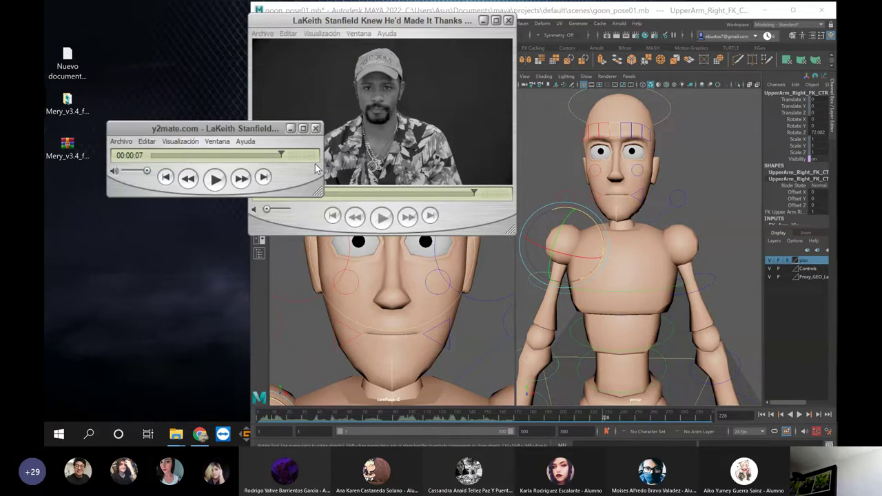
{"action": "left_click", "coordinate": [315, 129]}
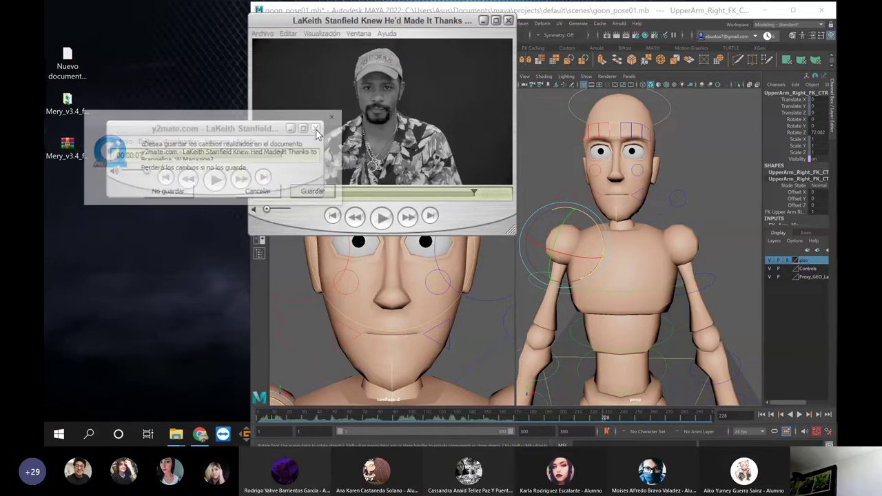
{"action": "left_click", "coordinate": [176, 194]}
{"action": "left_click_drag", "start_coordinate": [367, 21], "coordinate": [200, 31]}
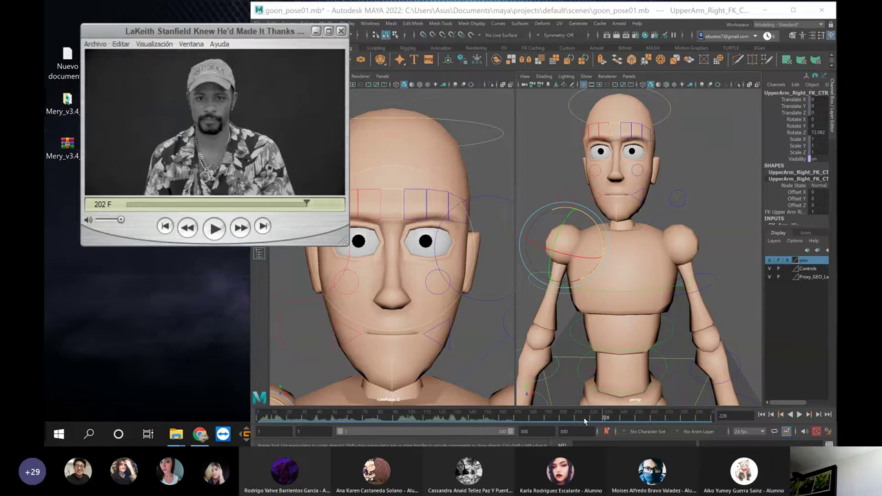
Scrub Maya's timeline from frame 202 back toward the start and play a short stretch of the reference video for comparison
{"action": "left_click_drag", "start_coordinate": [604, 419], "coordinate": [562, 419]}
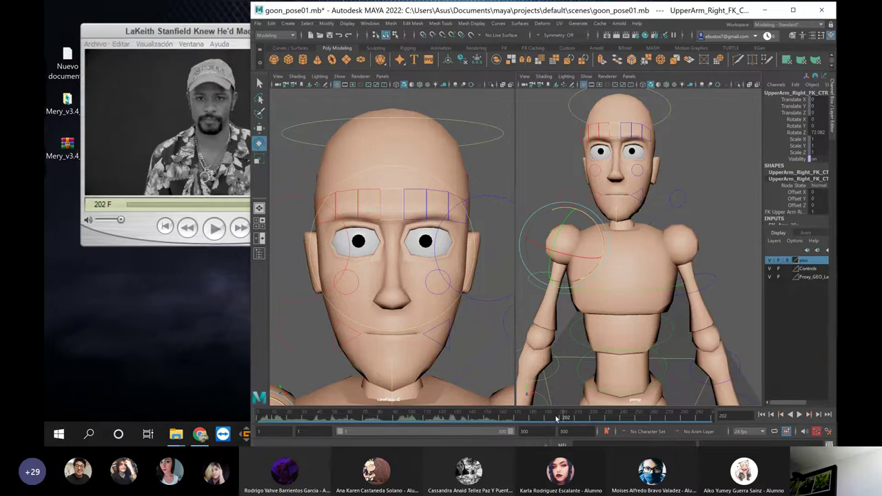
{"action": "left_click_drag", "start_coordinate": [449, 413], "coordinate": [179, 417]}
{"action": "left_click_drag", "start_coordinate": [296, 413], "coordinate": [233, 414]}
{"action": "left_click", "coordinate": [215, 229]}
{"action": "left_click", "coordinate": [215, 230]}
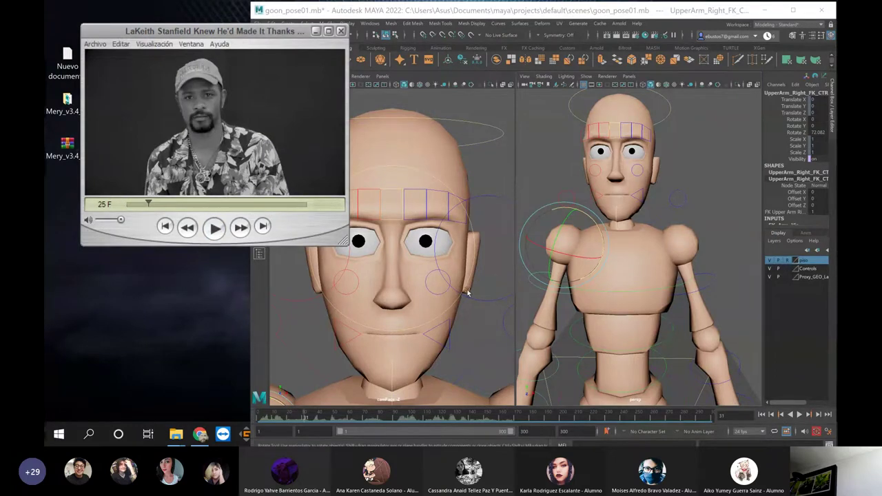
Play Maya's timeline briefly from frame 168 and scrub the reference video to its end to compare their lengths
{"action": "left_click", "coordinate": [515, 418]}
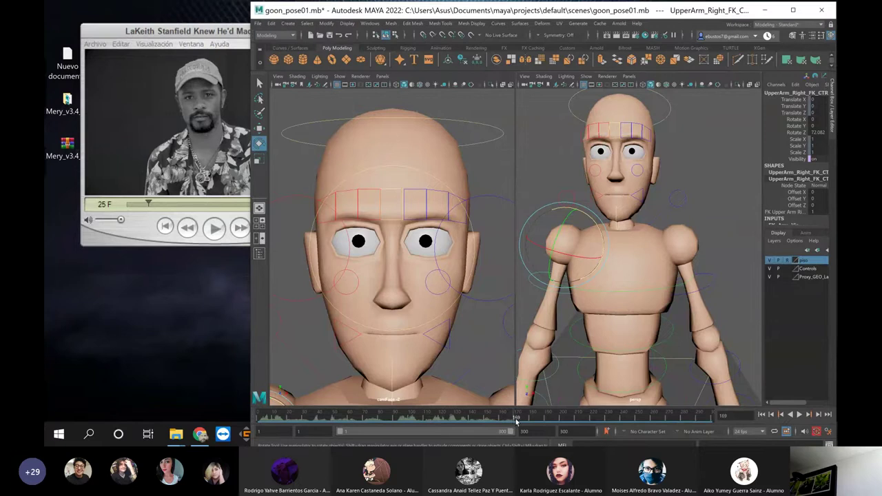
{"action": "key", "text": "alt+v"}
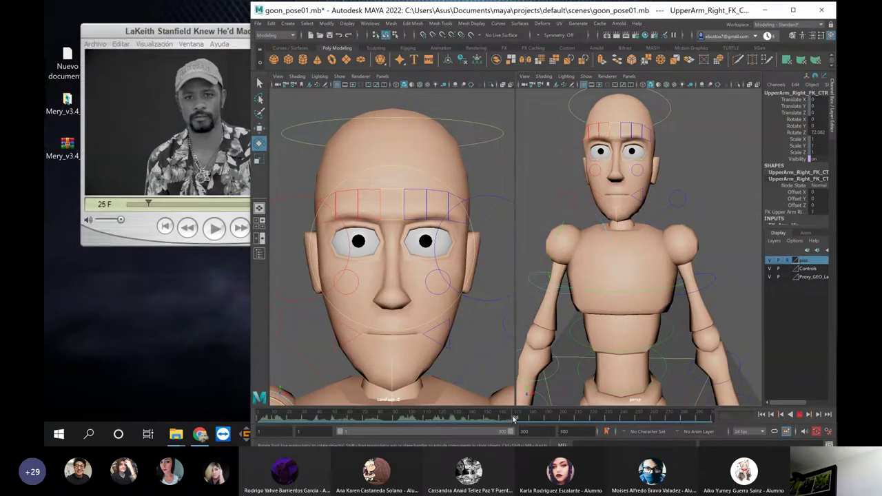
{"action": "key", "text": "alt+v"}
{"action": "left_click_drag", "start_coordinate": [147, 204], "coordinate": [344, 204]}
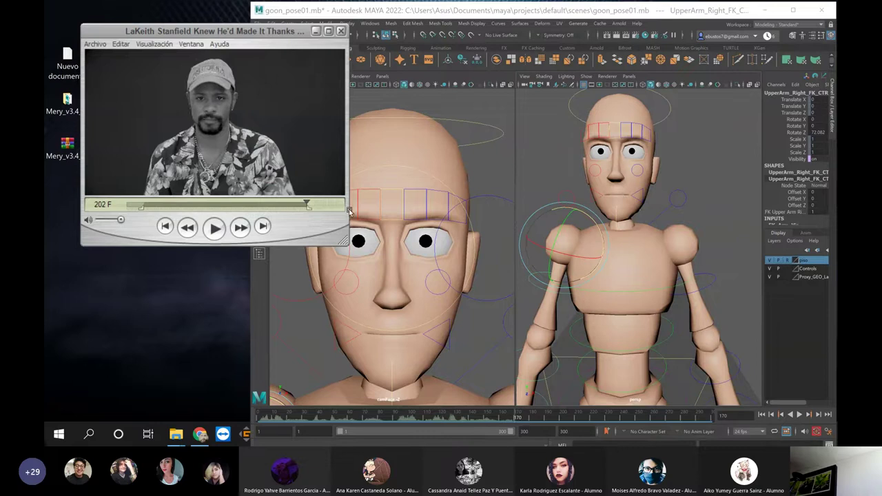
{"action": "left_click", "coordinate": [311, 416]}
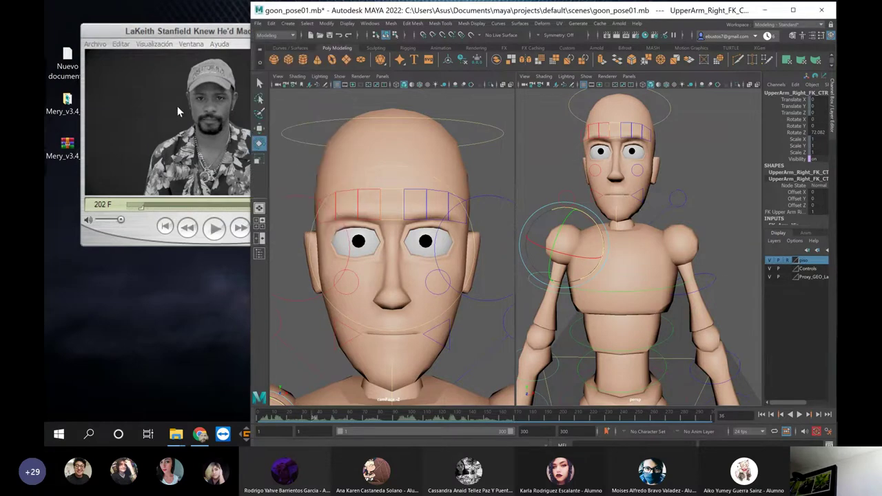
{"action": "left_click", "coordinate": [177, 106]}
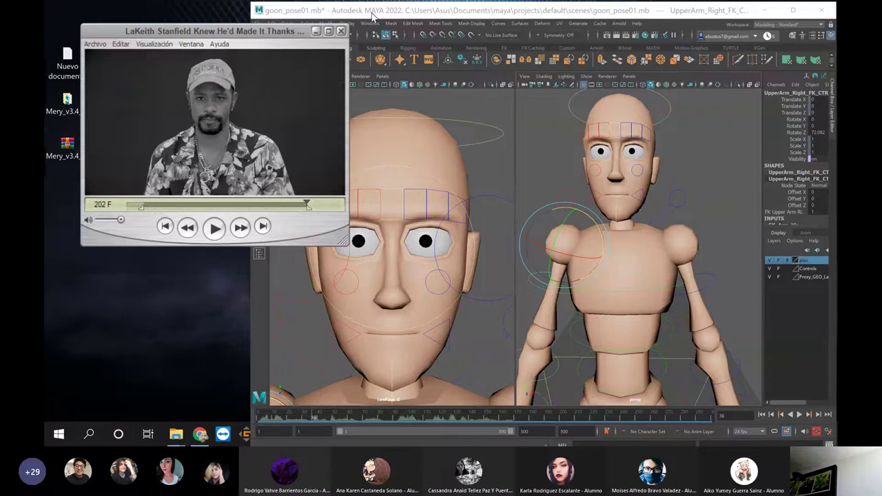
Turn off the imported audio on Maya's time slider
{"action": "right_click", "coordinate": [478, 419]}
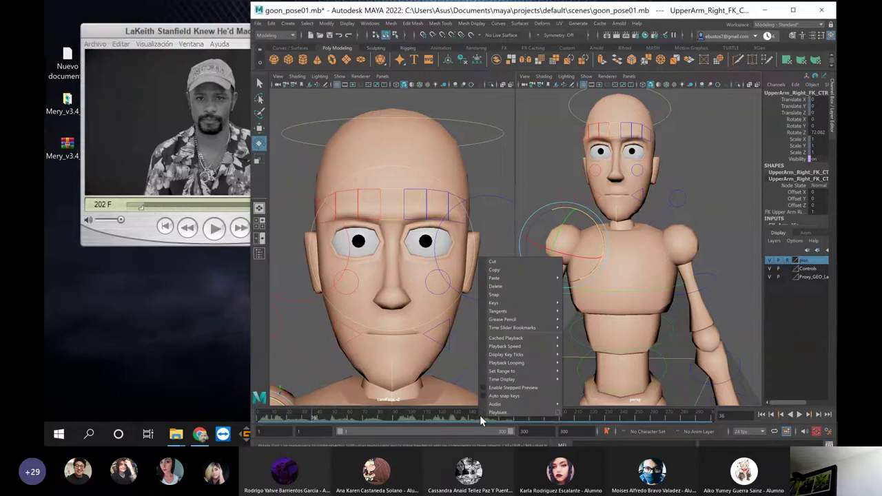
{"action": "mouse_move", "coordinate": [494, 406]}
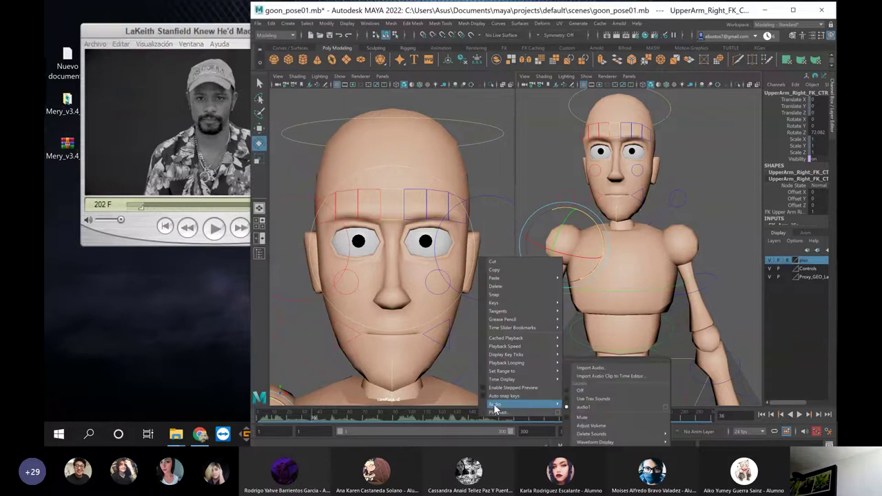
{"action": "left_click", "coordinate": [571, 391]}
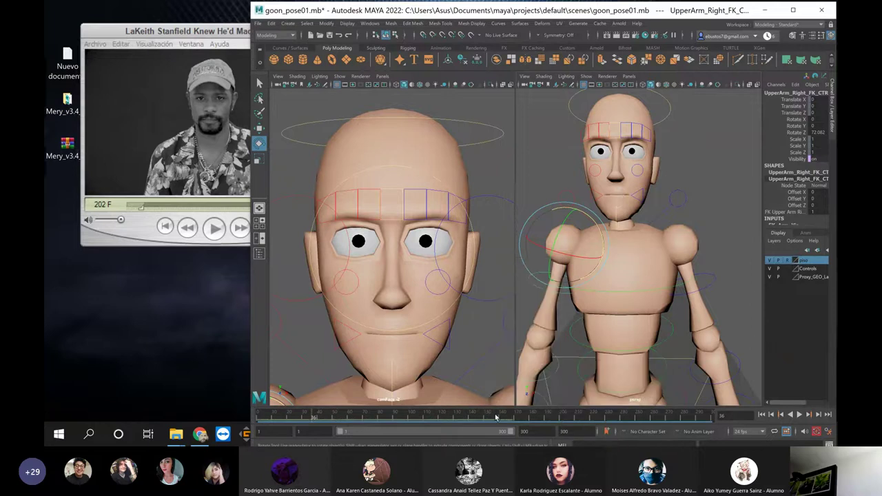
{"action": "right_click", "coordinate": [495, 418]}
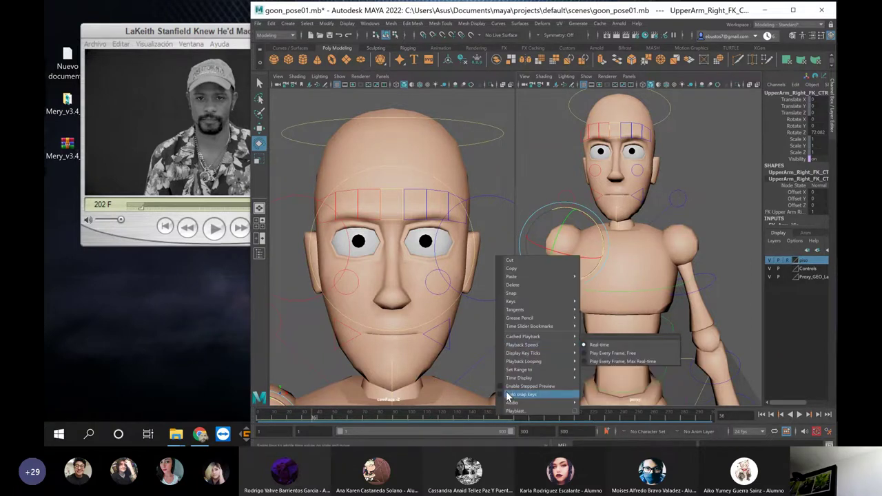
{"action": "left_click", "coordinate": [474, 415]}
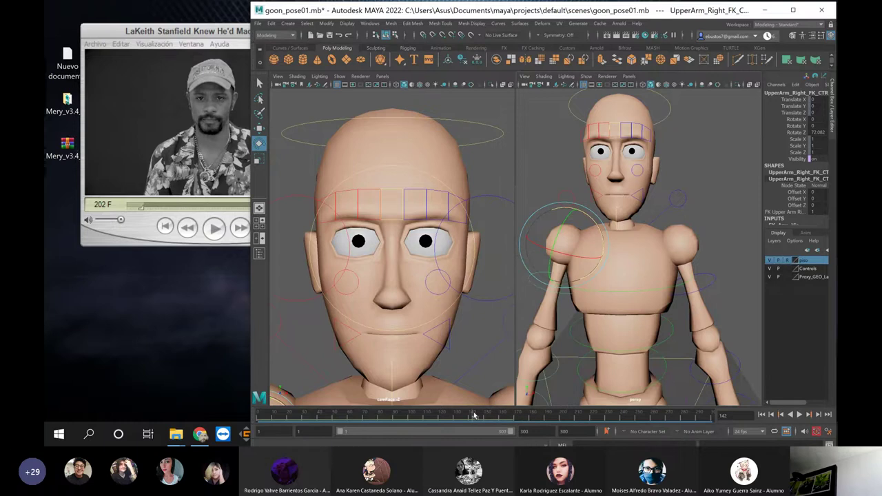
{"action": "right_click", "coordinate": [511, 415]}
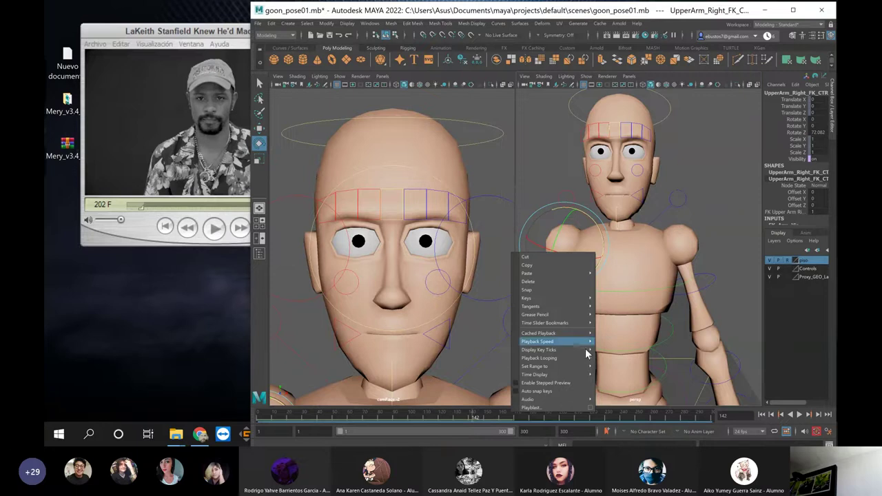
{"action": "mouse_move", "coordinate": [529, 400]}
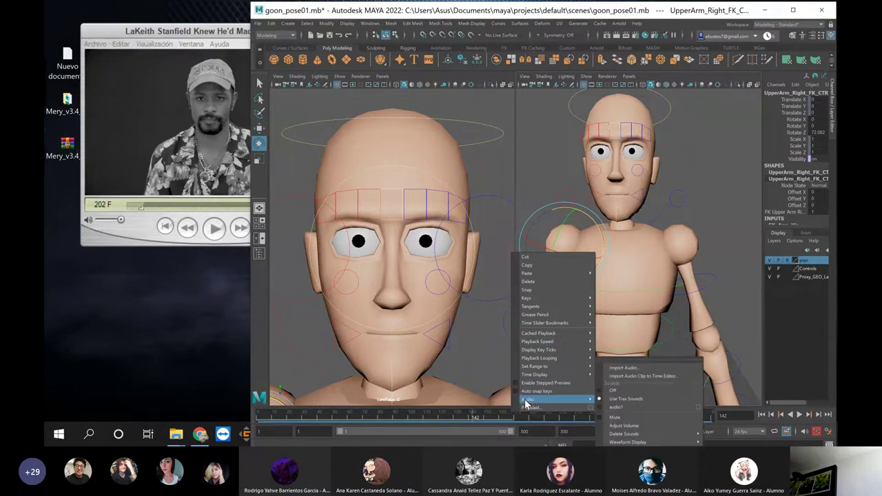
{"action": "left_click", "coordinate": [601, 391]}
Play back the Maya timeline to check that the scene's audio is silent
{"action": "key", "text": "alt+v"}
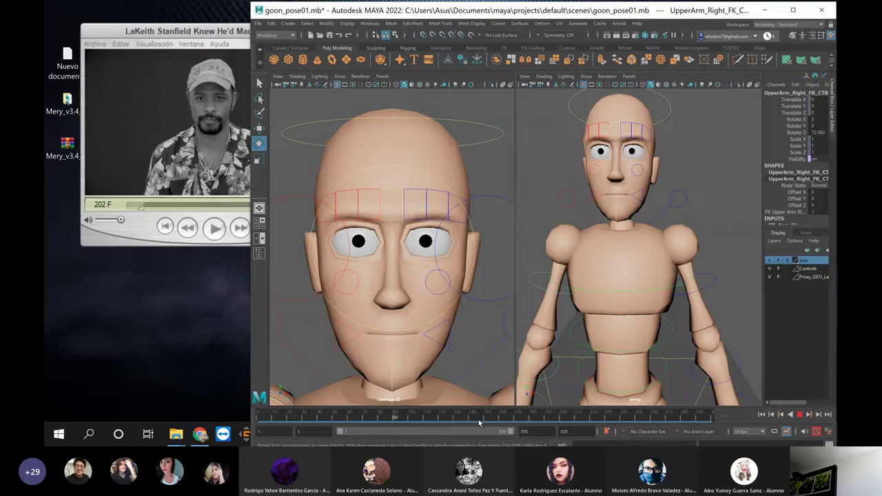
{"action": "left_click", "coordinate": [799, 414]}
{"action": "left_click", "coordinate": [799, 414]}
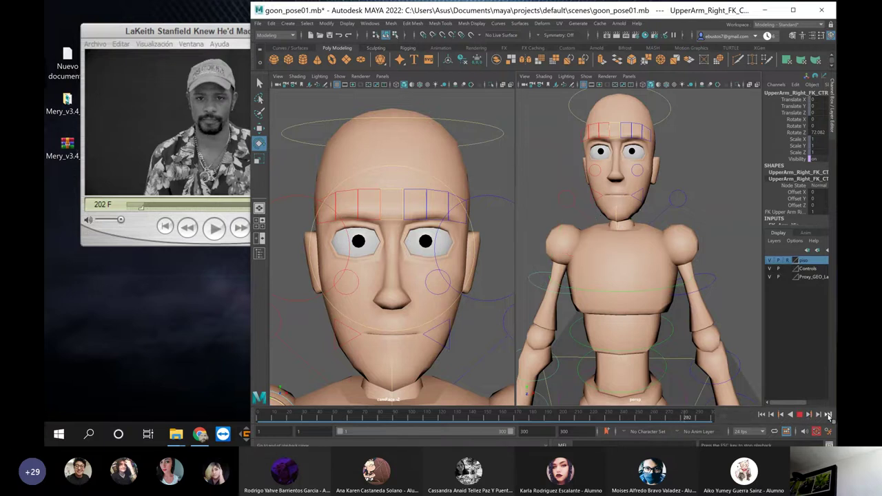
{"action": "left_click", "coordinate": [800, 414]}
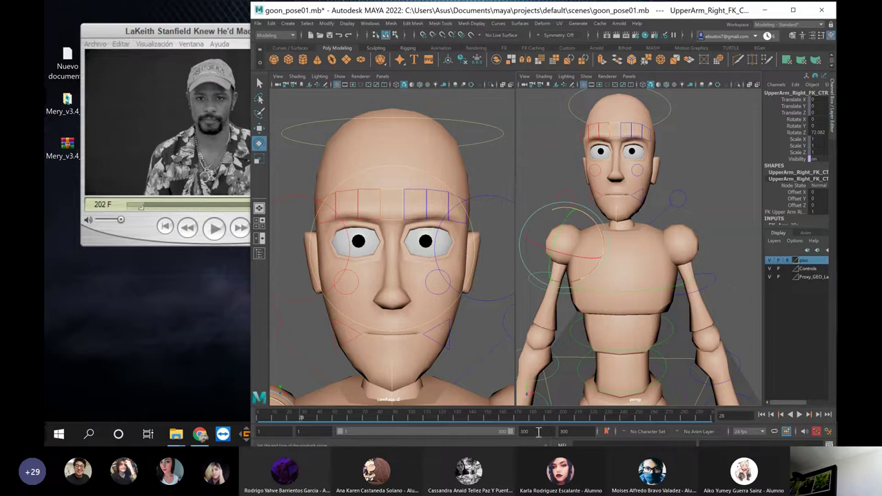
Set the playback range's end frame to 202, shift the Maya window slightly aside and bring the reference video forward
{"action": "left_click_drag", "start_coordinate": [539, 433], "coordinate": [517, 432]}
{"action": "type", "text": "202"}
{"action": "key", "text": "Return"}
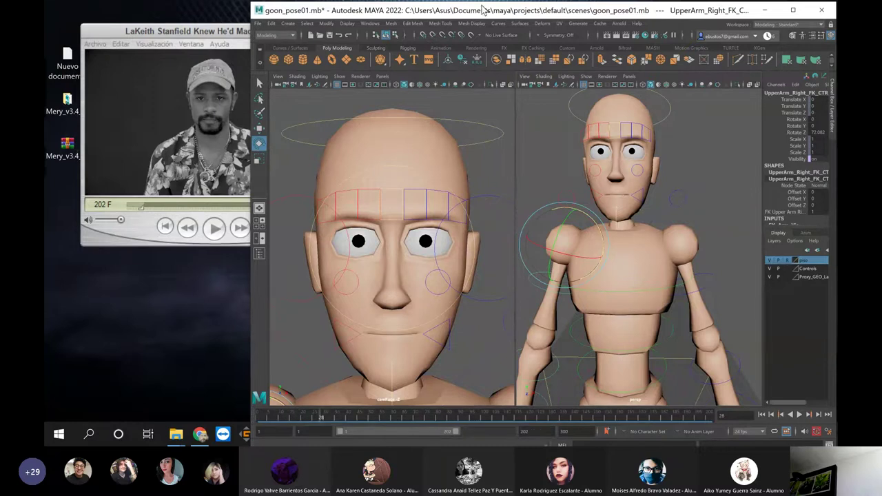
{"action": "left_click_drag", "start_coordinate": [481, 8], "coordinate": [497, 8]}
{"action": "left_click", "coordinate": [195, 31]}
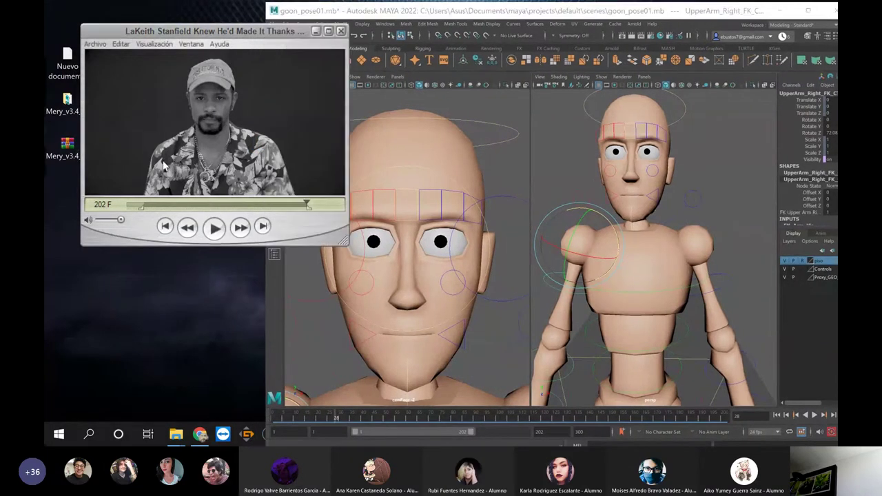
Scrub the reference video back to its start, park it on frame 17 and clear the selection in Maya
{"action": "left_click_drag", "start_coordinate": [304, 202], "coordinate": [107, 206]}
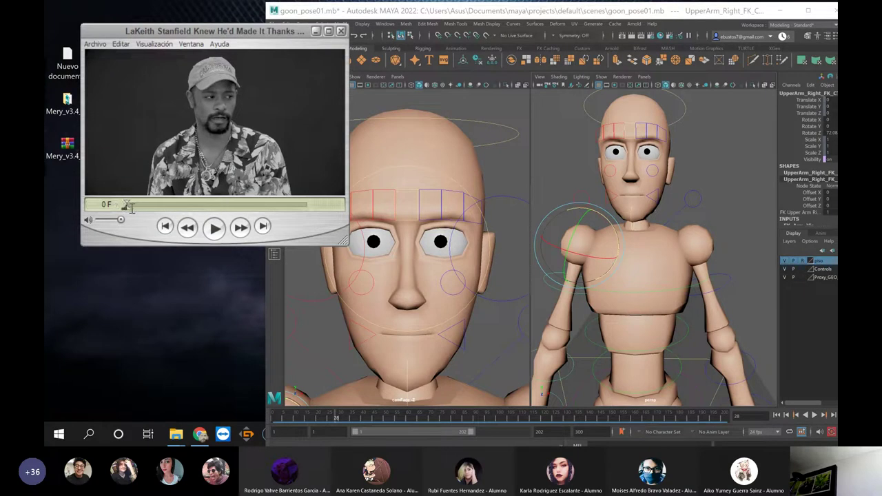
{"action": "left_click_drag", "start_coordinate": [124, 206], "coordinate": [142, 196]}
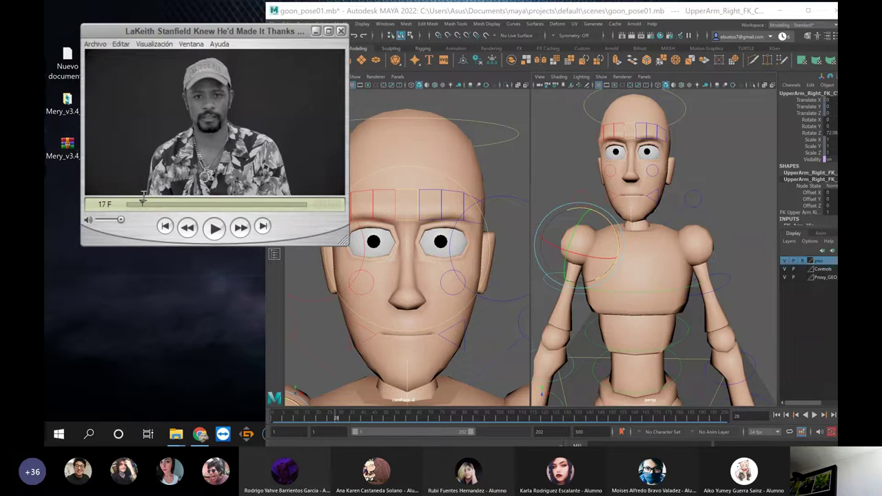
{"action": "left_click", "coordinate": [677, 255]}
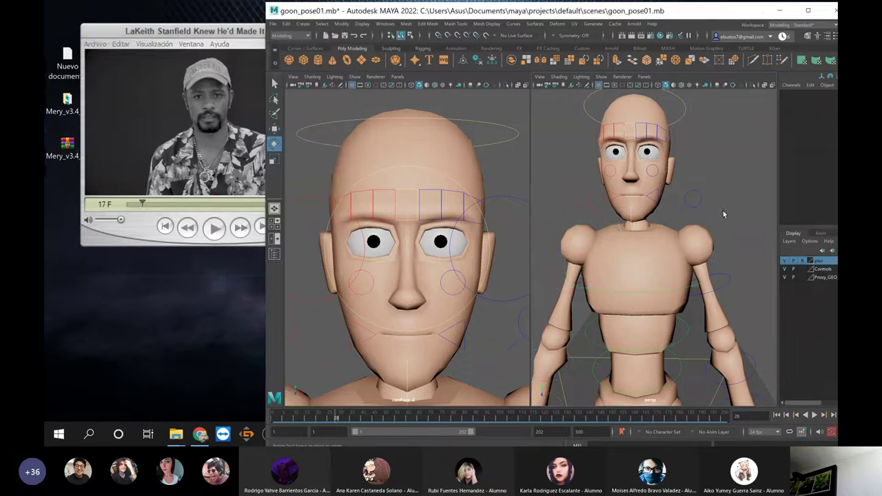
Try rotating the Center_Root_FK_CTRL control at the character's hips and undo the rotation
{"action": "left_click", "coordinate": [693, 362]}
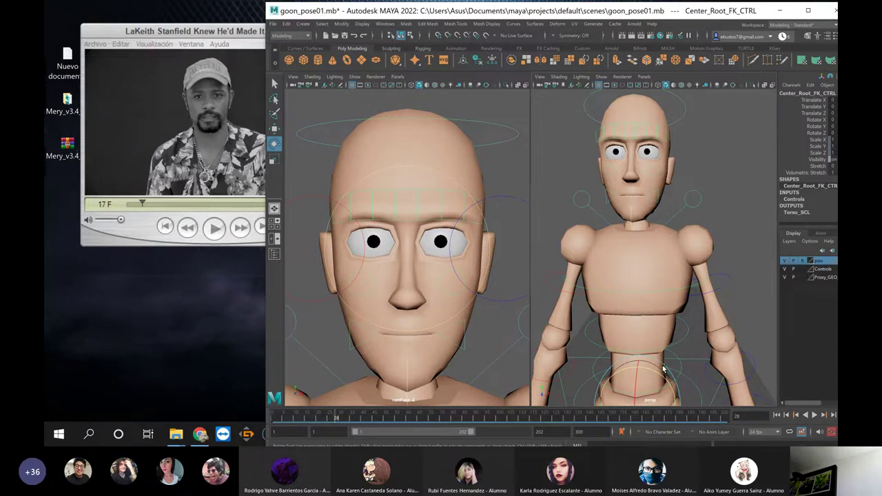
{"action": "scroll", "coordinate": [631, 367], "scroll_direction": "down", "scroll_amount": 3}
{"action": "left_click_drag", "start_coordinate": [637, 368], "coordinate": [634, 370]}
{"action": "key", "text": "ctrl+z"}
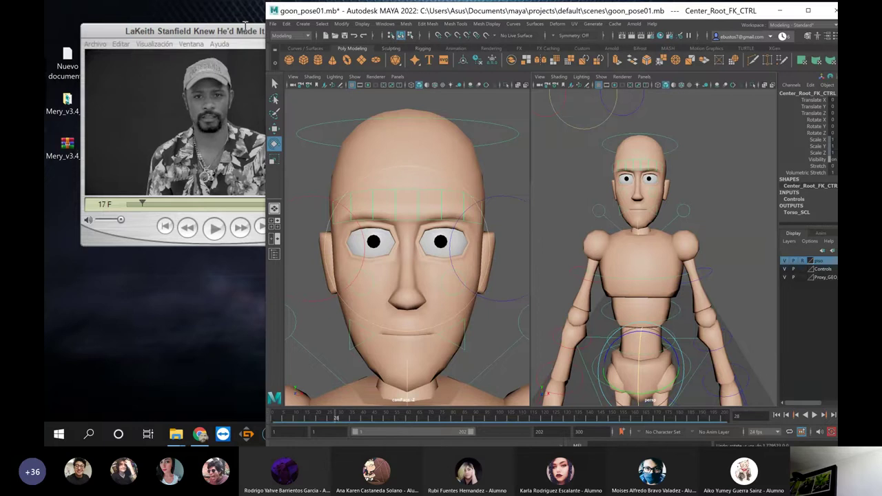
Move the reference video window further away from Maya's viewports and reselect the root control at the hips
{"action": "left_click_drag", "start_coordinate": [227, 32], "coordinate": [192, 20]}
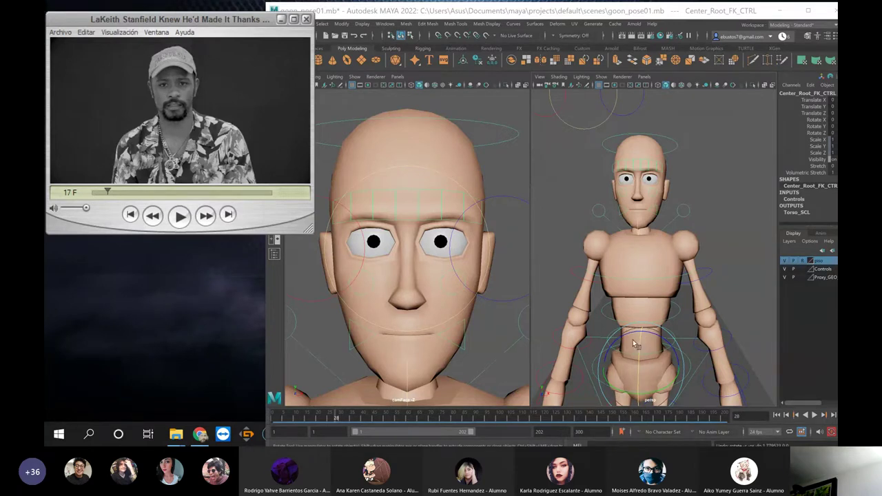
{"action": "left_click", "coordinate": [715, 326]}
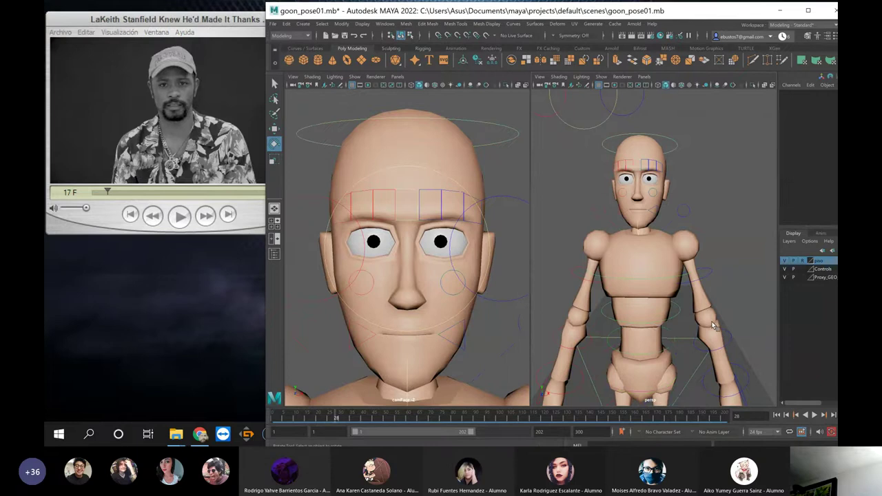
{"action": "left_click", "coordinate": [688, 343]}
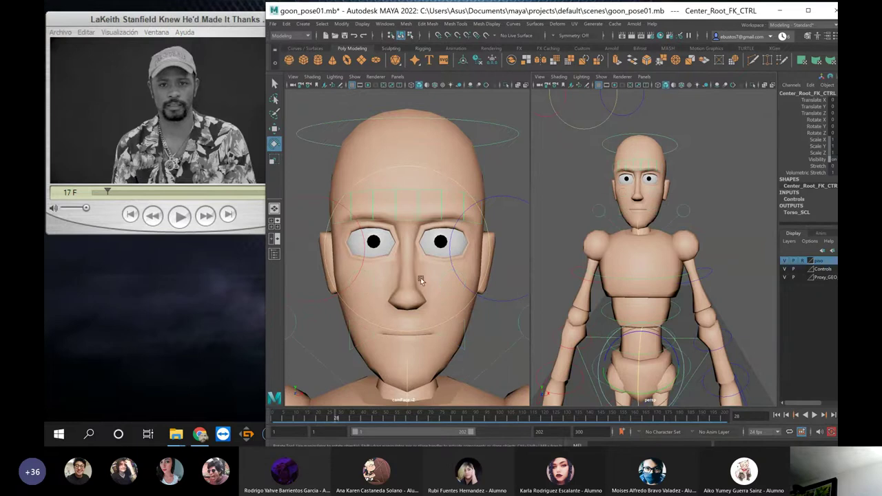
Set the Proxy_GEO display layer to reference mode and check that the head mesh can no longer be selected
{"action": "left_click", "coordinate": [409, 220]}
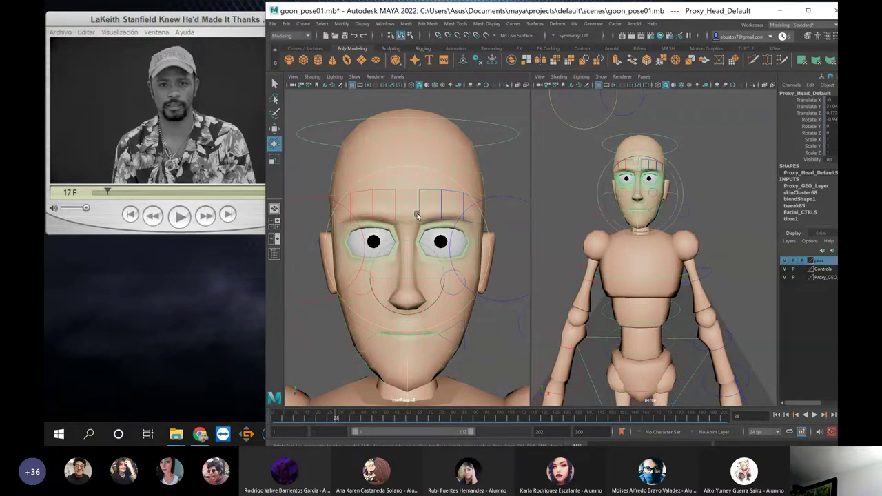
{"action": "left_click", "coordinate": [802, 277]}
{"action": "left_click", "coordinate": [802, 277]}
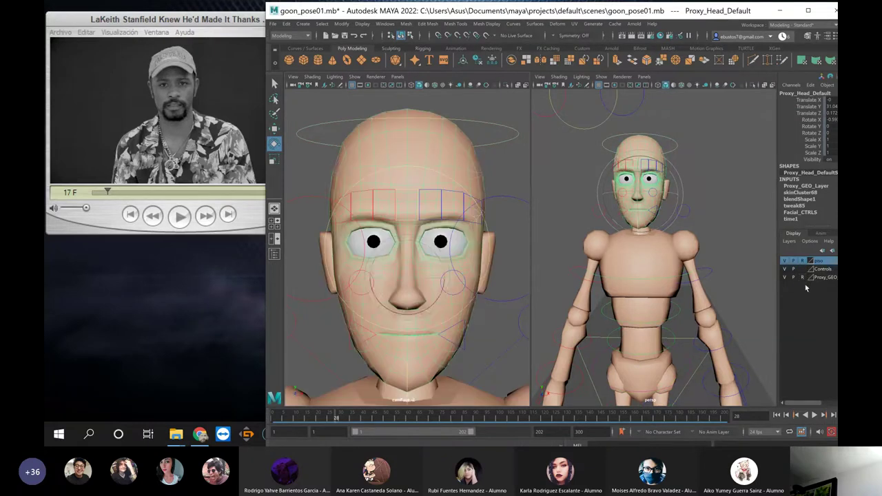
{"action": "left_click", "coordinate": [506, 267]}
{"action": "left_click", "coordinate": [456, 295]}
{"action": "left_click", "coordinate": [424, 280]}
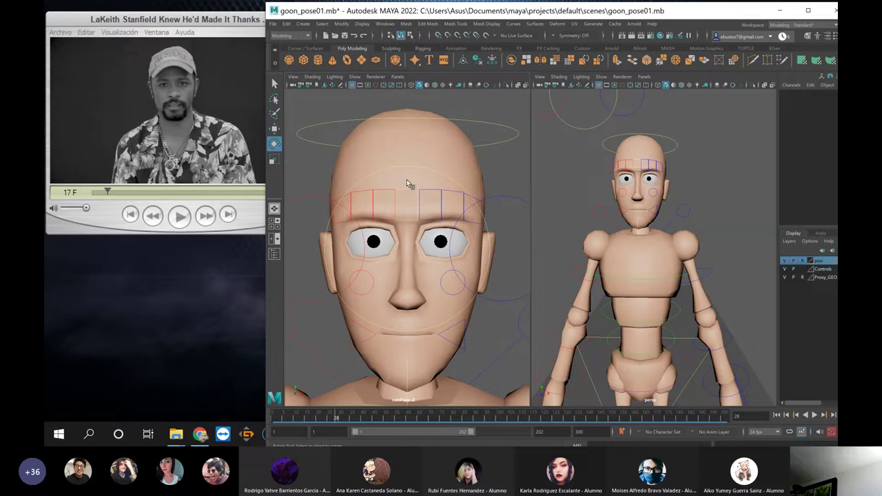
Key the central Brow_CTRL at frame 1 and move it slightly down in Y
{"action": "left_click", "coordinate": [409, 214]}
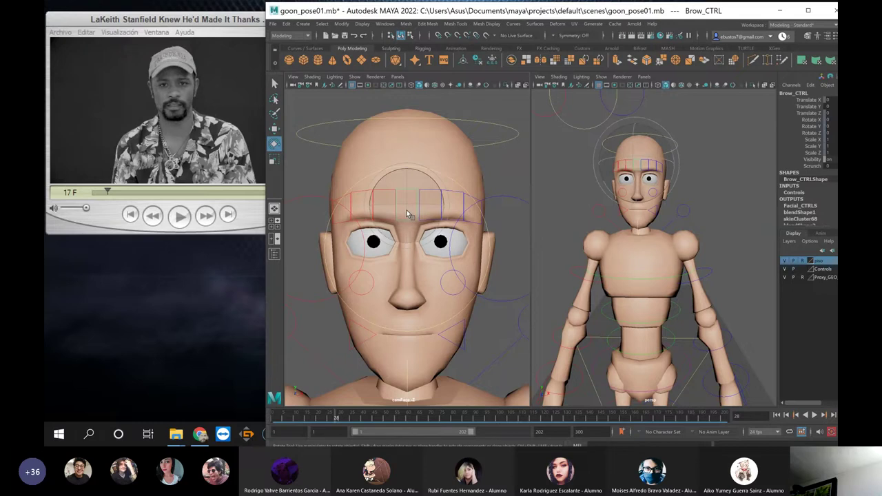
{"action": "key", "text": "w"}
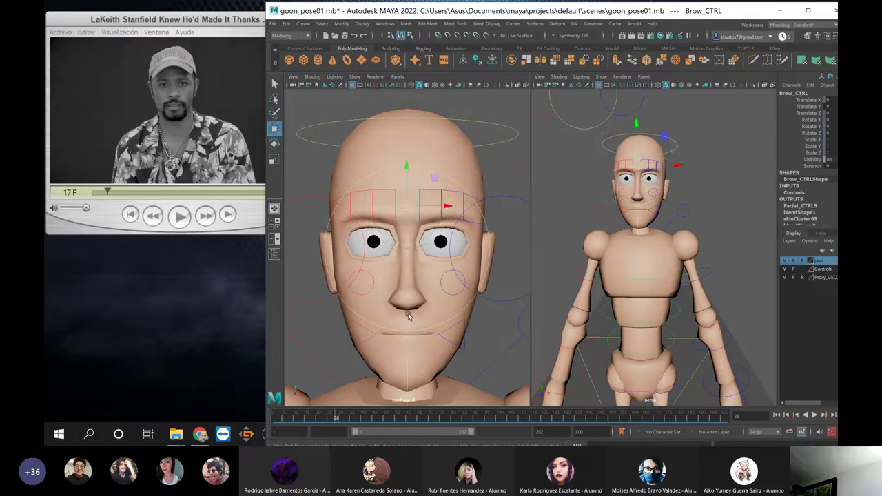
{"action": "key", "text": "alt+shift+v"}
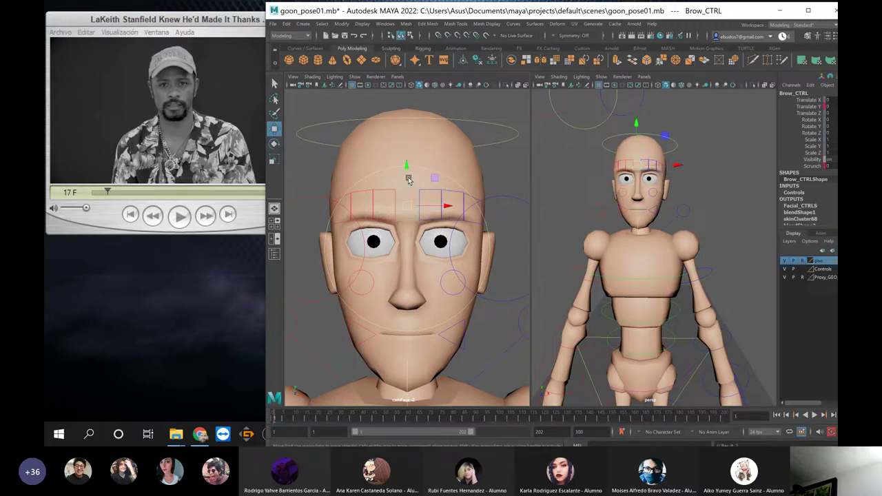
{"action": "left_click_drag", "start_coordinate": [406, 184], "coordinate": [408, 178]}
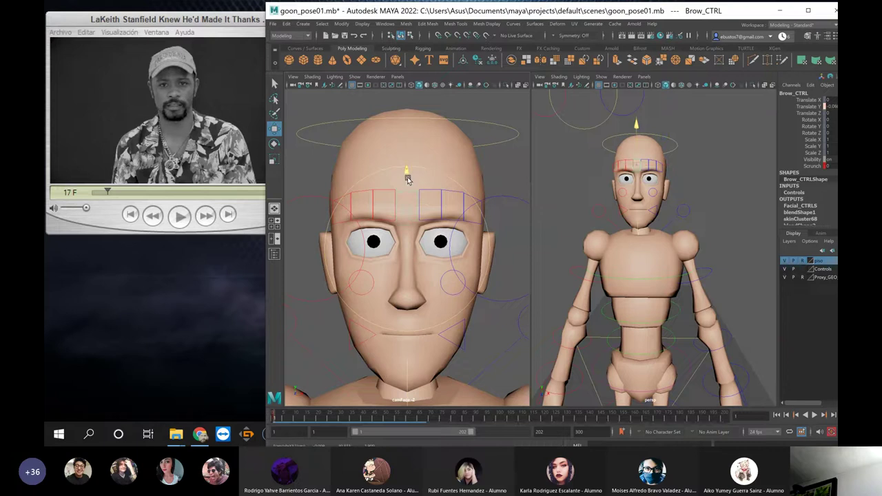
Key the left and right BrowMid controls together at frame 1 and lower both slightly in Y
{"action": "left_click", "coordinate": [439, 180]}
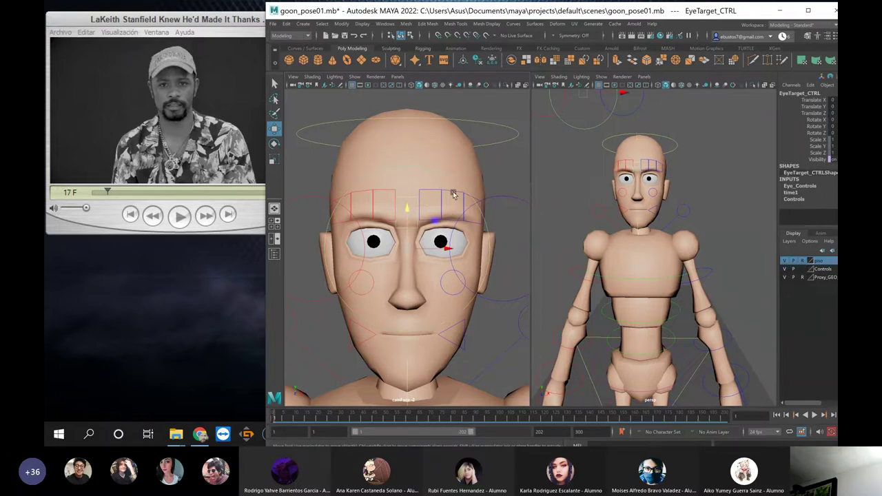
{"action": "left_click", "coordinate": [450, 198]}
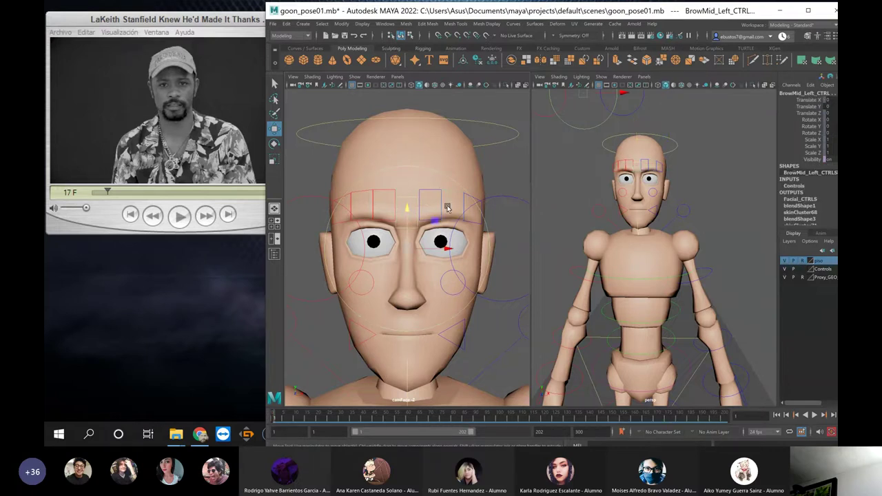
{"action": "left_click", "coordinate": [362, 198]}
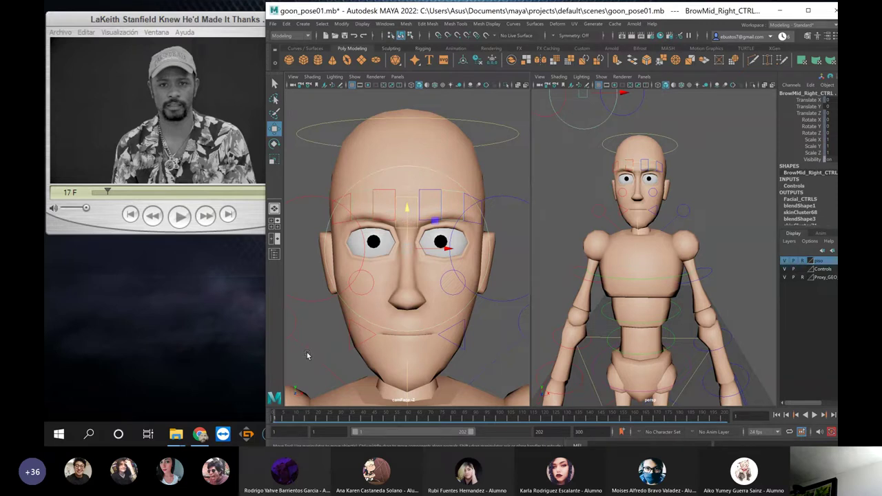
{"action": "key", "text": "s"}
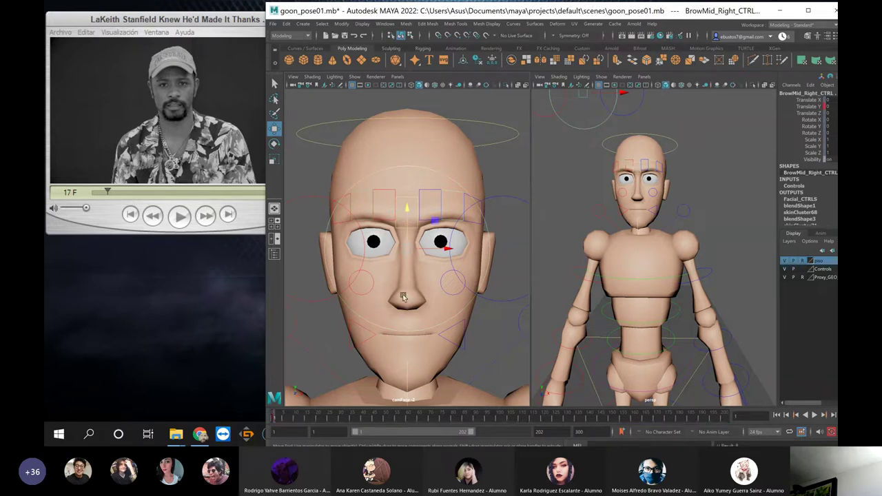
{"action": "left_click_drag", "start_coordinate": [408, 213], "coordinate": [408, 195]}
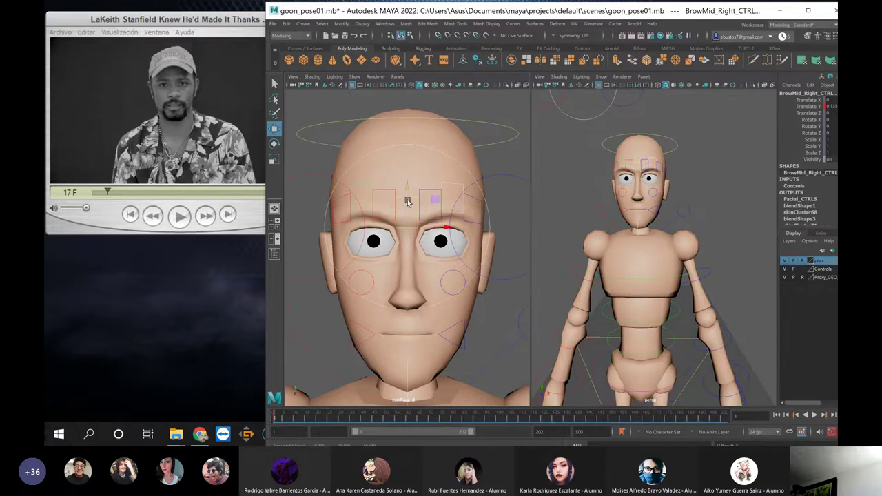
{"action": "left_click_drag", "start_coordinate": [408, 202], "coordinate": [415, 225]}
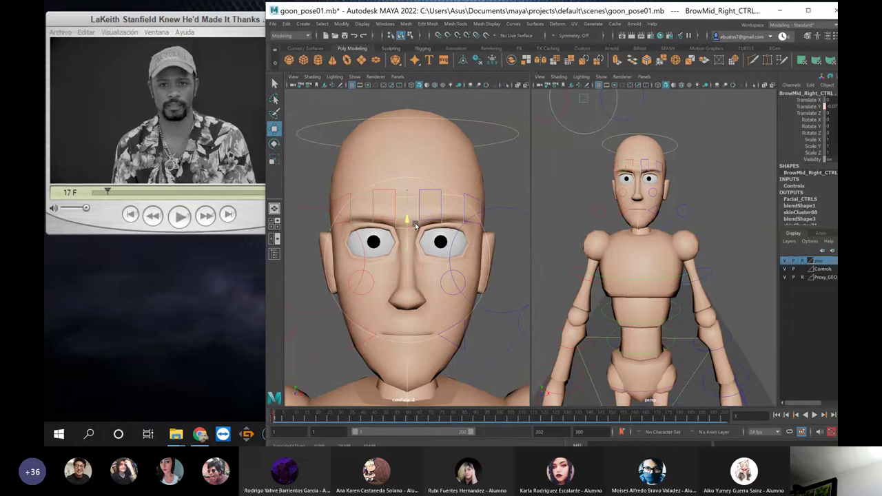
{"action": "left_click", "coordinate": [468, 172]}
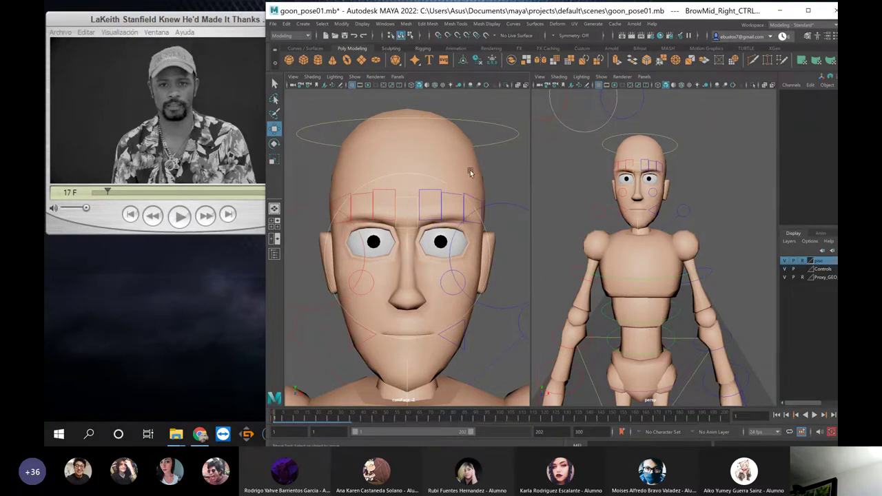
Raise the central Brow_CTRL to about 0.31 in Translate Y
{"action": "left_click", "coordinate": [434, 192]}
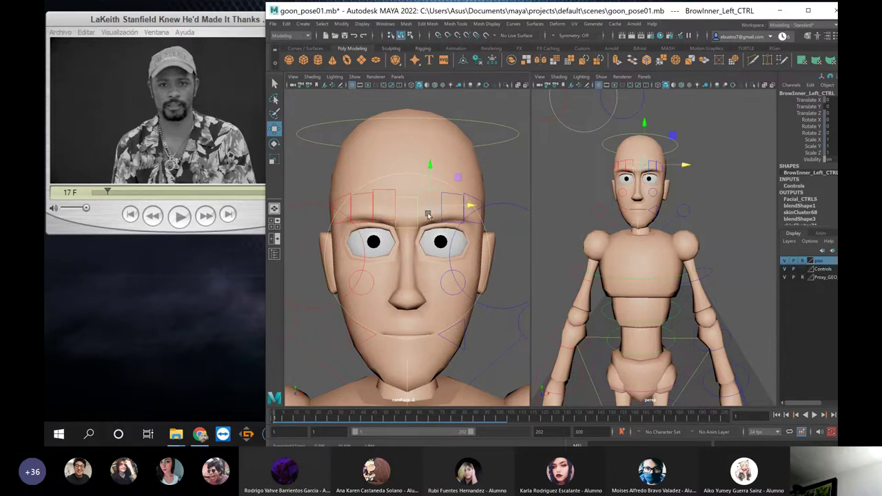
{"action": "left_click", "coordinate": [408, 199]}
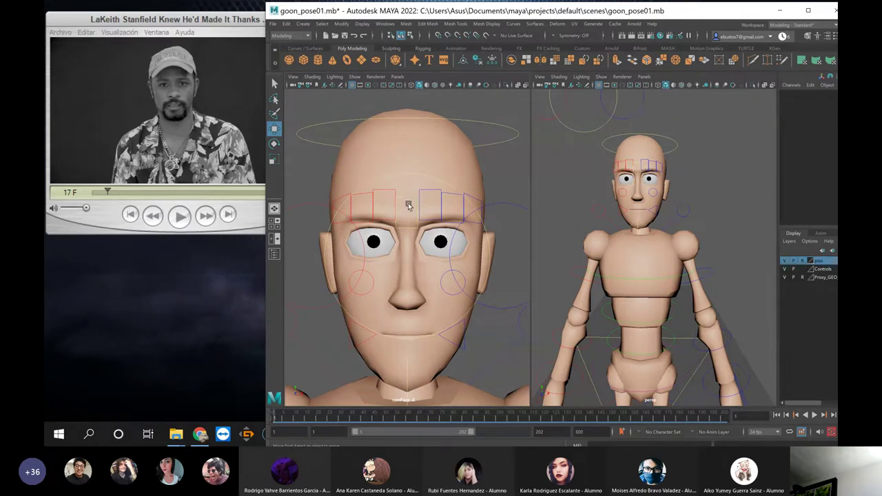
{"action": "left_click", "coordinate": [408, 188]}
{"action": "left_click_drag", "start_coordinate": [407, 185], "coordinate": [413, 160]}
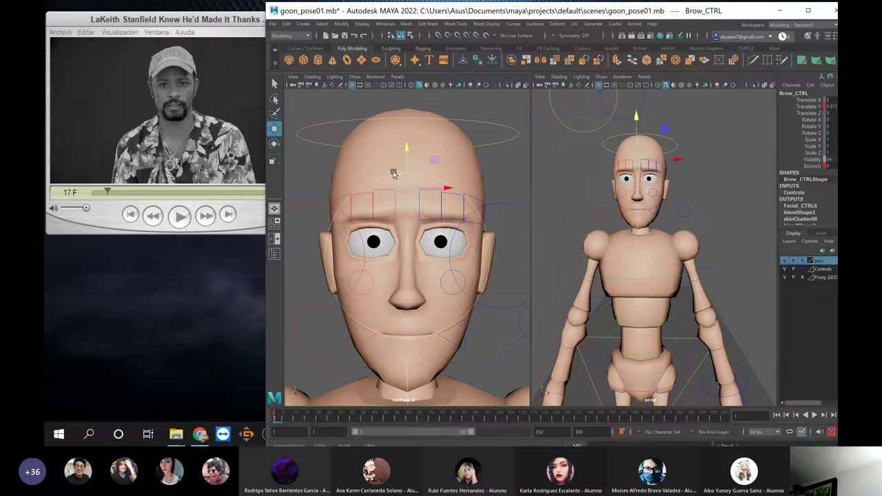
Raise the right inner brow control slightly and nudge the left mid-brow control upward
{"action": "left_click", "coordinate": [388, 178]}
{"action": "left_click", "coordinate": [393, 197]}
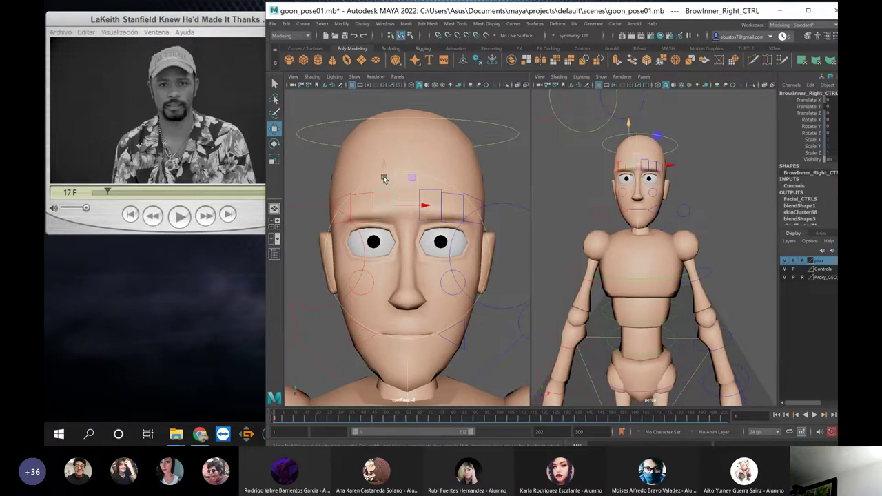
{"action": "mouse_move", "coordinate": [385, 178]}
{"action": "left_mouse_down"}
{"action": "mouse_move", "coordinate": [388, 144]}
{"action": "mouse_move", "coordinate": [390, 178]}
{"action": "left_mouse_up"}
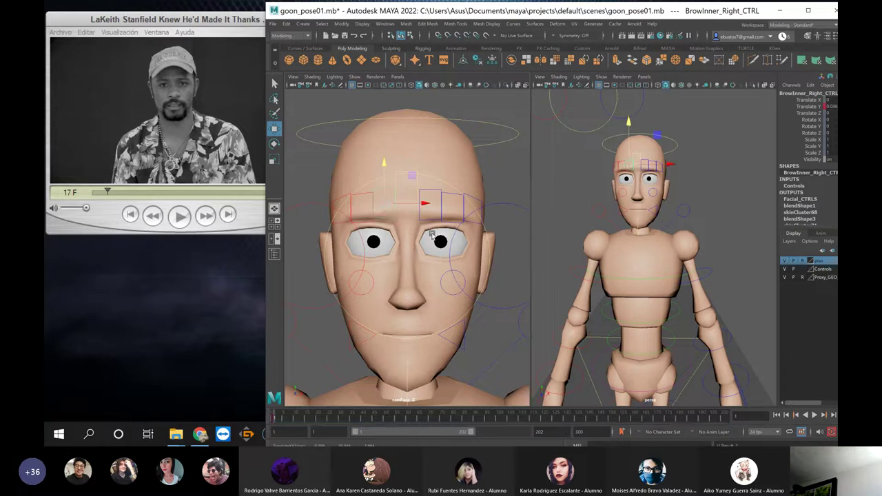
{"action": "left_click", "coordinate": [448, 195]}
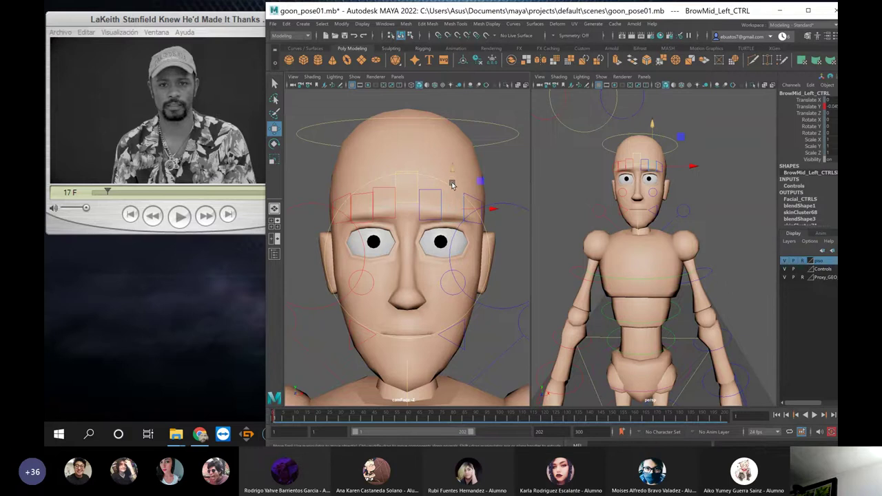
{"action": "mouse_move", "coordinate": [451, 178]}
{"action": "left_mouse_down"}
{"action": "mouse_move", "coordinate": [453, 185]}
{"action": "mouse_move", "coordinate": [464, 164]}
{"action": "mouse_move", "coordinate": [463, 177]}
{"action": "left_mouse_up"}
{"action": "left_click", "coordinate": [437, 306]}
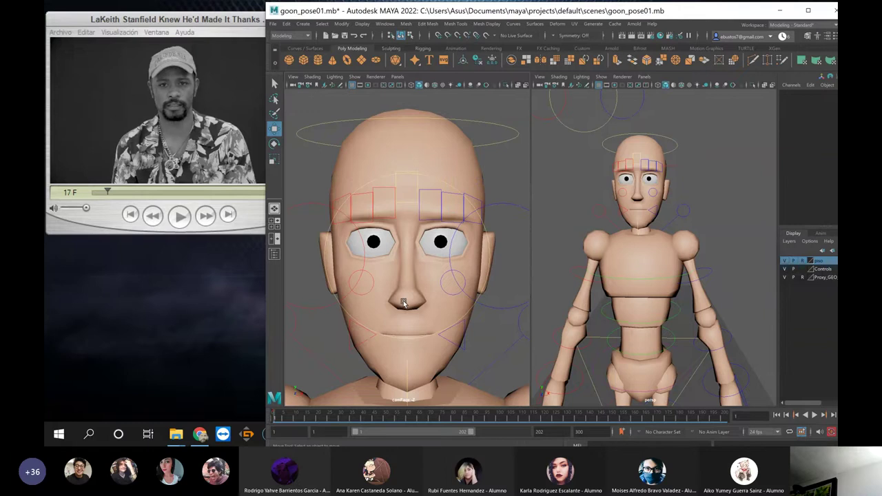
Try moving the Jaw_FK_CTRL control up and down in the body view and undo the moves
{"action": "left_click", "coordinate": [466, 333]}
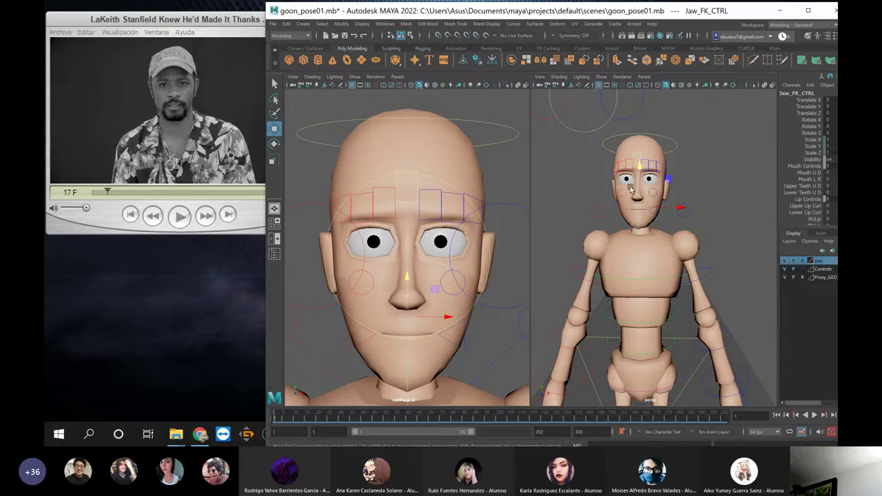
{"action": "left_click_drag", "start_coordinate": [640, 166], "coordinate": [640, 175]}
{"action": "middle_click_drag", "start_coordinate": [641, 172], "coordinate": [640, 234]}
{"action": "left_click_drag", "start_coordinate": [639, 235], "coordinate": [645, 183]}
{"action": "mouse_move", "coordinate": [646, 183]}
{"action": "middle_mouse_down"}
{"action": "mouse_move", "coordinate": [645, 175]}
{"action": "mouse_move", "coordinate": [641, 231]}
{"action": "mouse_move", "coordinate": [648, 186]}
{"action": "middle_mouse_up"}
{"action": "key", "text": "ctrl+z"}
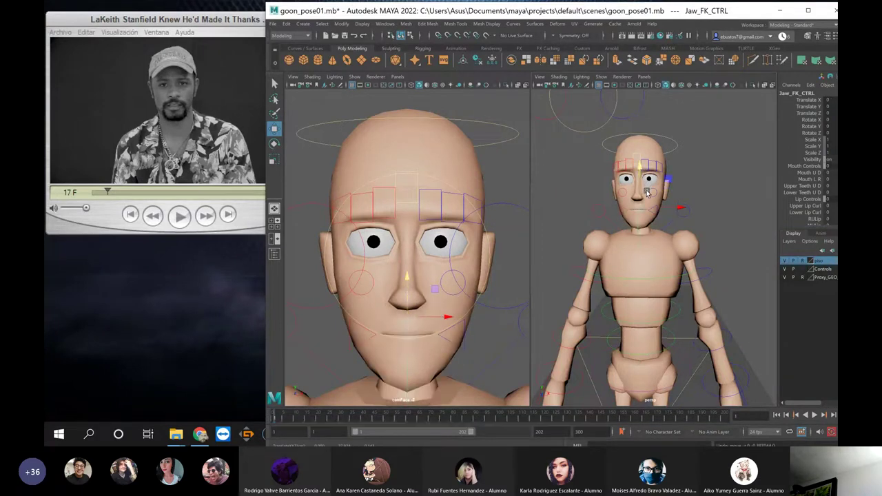
Key the Jaw_FK_CTRL at frame 1 and rotate the jaw down to open the mouth slightly
{"action": "key", "text": "w"}
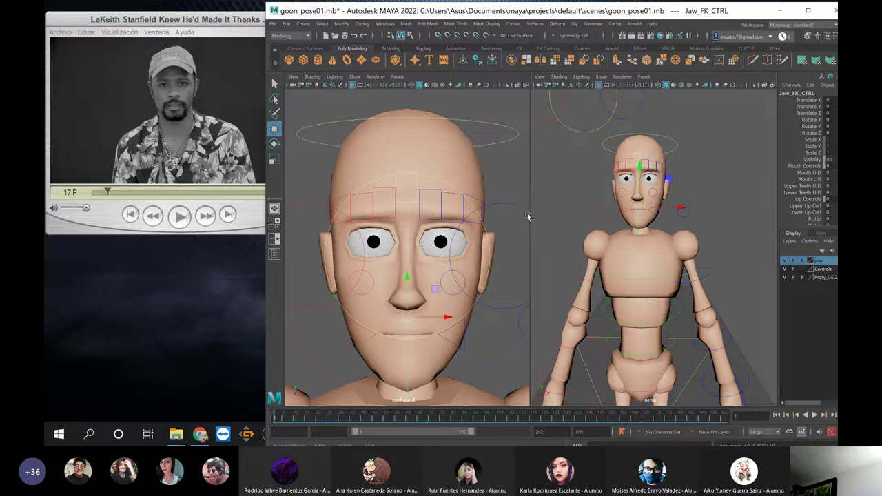
{"action": "key", "text": "e"}
{"action": "key", "text": "e"}
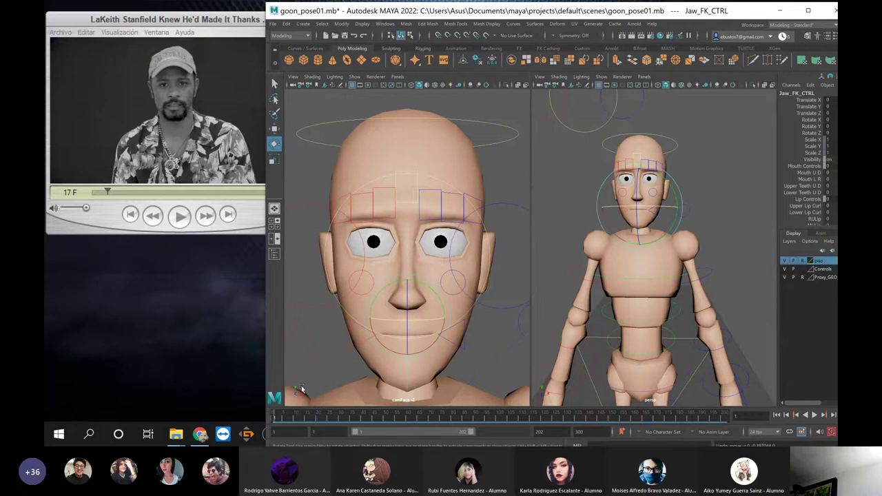
{"action": "key", "text": "s"}
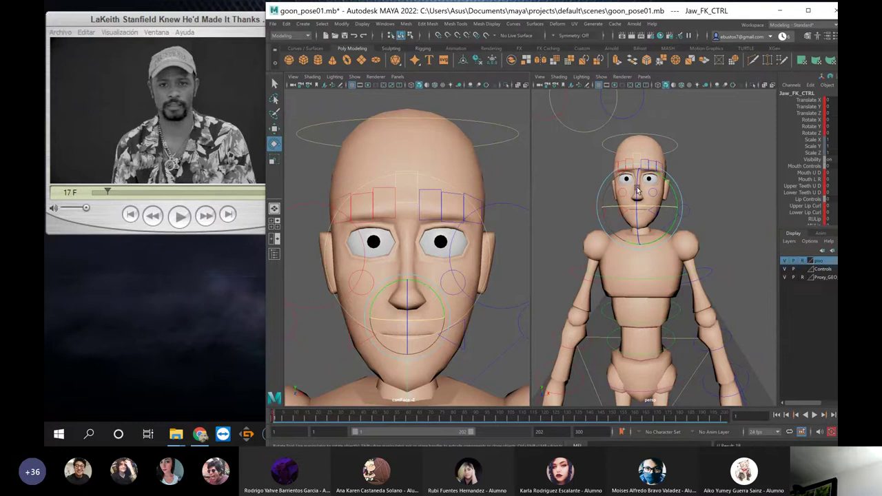
{"action": "mouse_move", "coordinate": [638, 190]}
{"action": "left_mouse_down"}
{"action": "mouse_move", "coordinate": [643, 252]}
{"action": "mouse_move", "coordinate": [646, 197]}
{"action": "left_mouse_up"}
{"action": "left_click", "coordinate": [500, 307]}
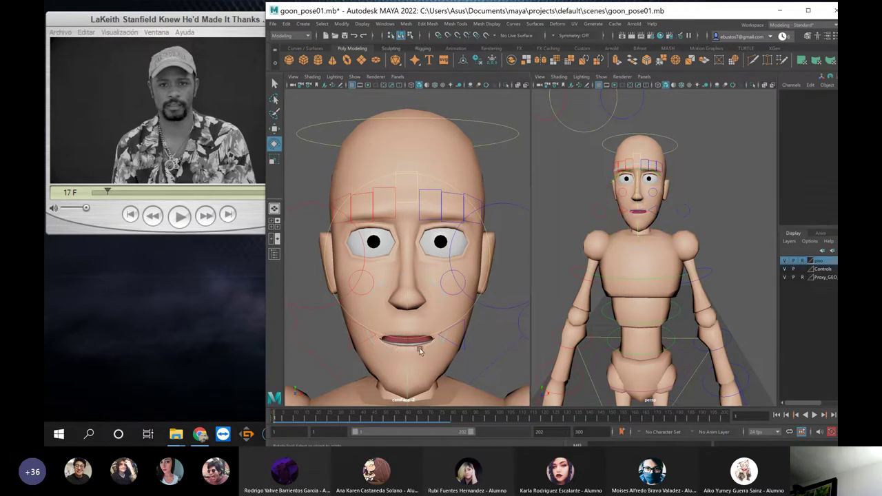
Select the Tongue_Base_FK_CTRL and the Jaw_FK_CTRL in turn to identify which controls drive the mouth
{"action": "left_click", "coordinate": [408, 345]}
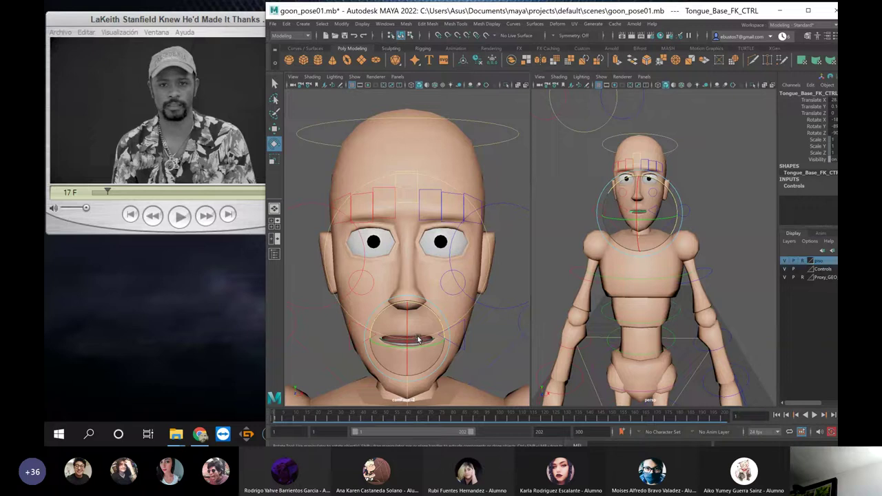
{"action": "key", "text": "w"}
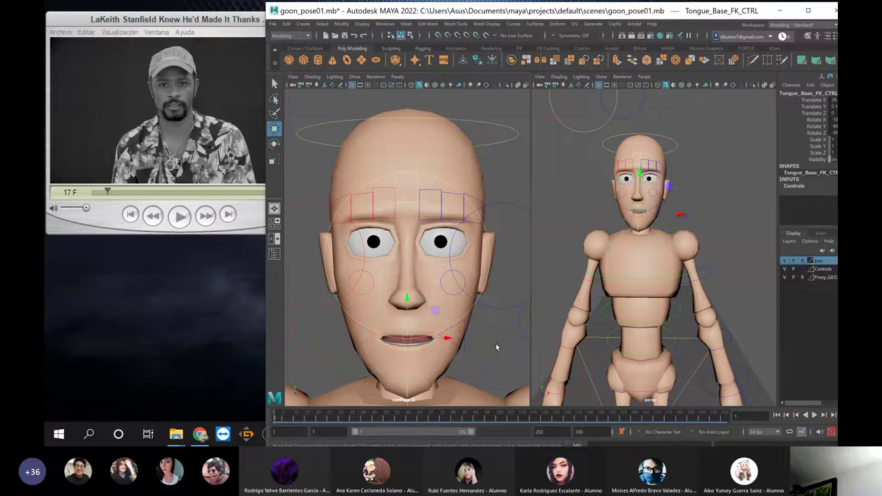
{"action": "left_click", "coordinate": [418, 386]}
{"action": "left_click", "coordinate": [407, 392]}
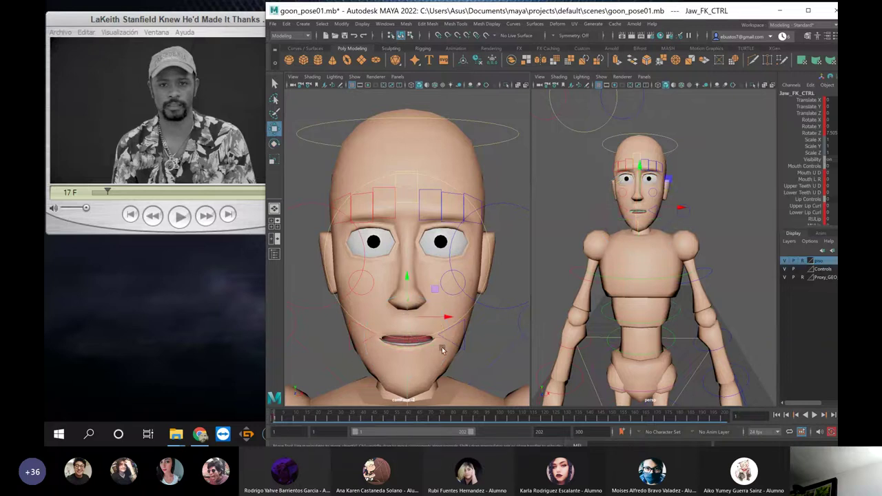
Examine the jaw, tongue and mouth controls around the head in the body view using wireframe display
{"action": "scroll", "coordinate": [641, 213], "scroll_direction": "up", "scroll_amount": 2}
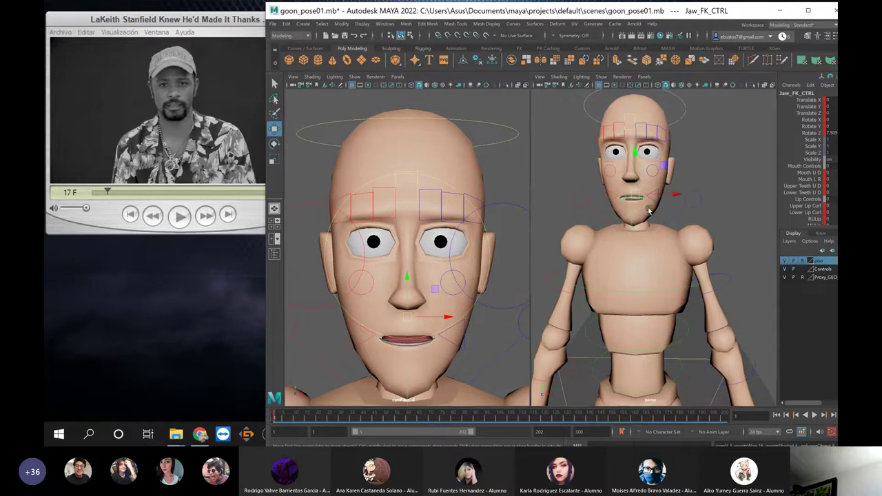
{"action": "key", "text": "4"}
{"action": "scroll", "coordinate": [653, 198], "scroll_direction": "up", "scroll_amount": 2}
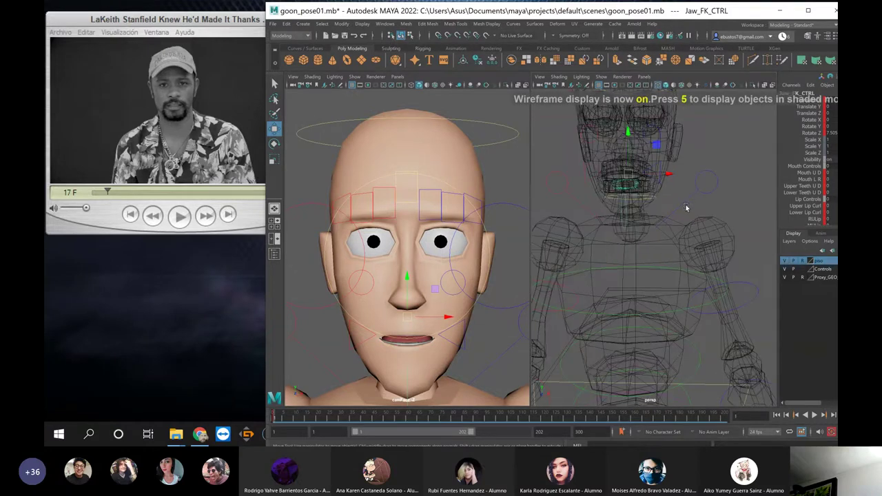
{"action": "left_click", "coordinate": [711, 202]}
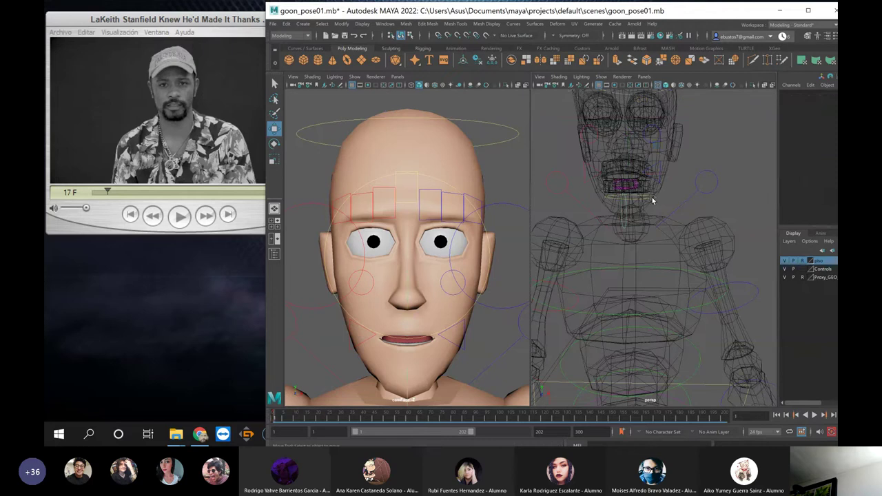
{"action": "left_click", "coordinate": [652, 198]}
{"action": "left_click", "coordinate": [694, 192]}
{"action": "left_click_drag", "start_coordinate": [684, 195], "coordinate": [698, 181], "text": "alt"}
{"action": "middle_click_drag", "start_coordinate": [698, 180], "coordinate": [716, 187], "text": "alt"}
{"action": "scroll", "coordinate": [717, 188], "scroll_direction": "up", "scroll_amount": 3}
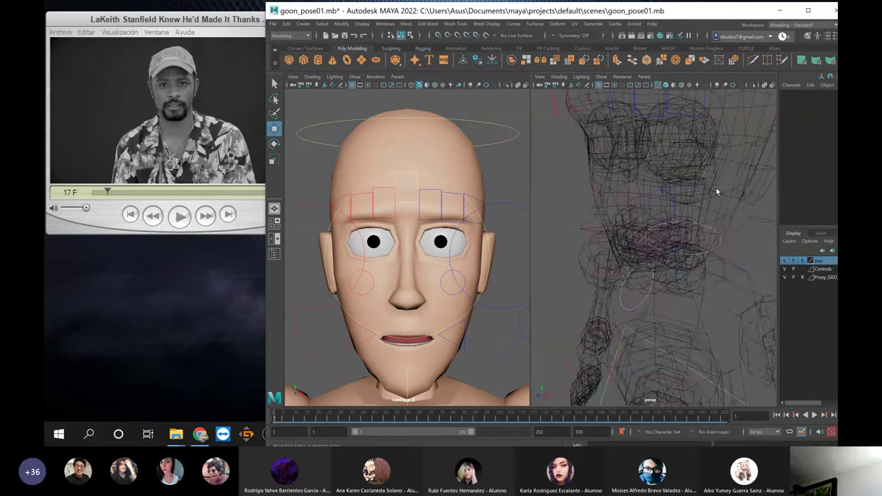
{"action": "left_click_drag", "start_coordinate": [684, 200], "coordinate": [643, 177], "text": "alt"}
{"action": "scroll", "coordinate": [648, 191], "scroll_direction": "up", "scroll_amount": 3}
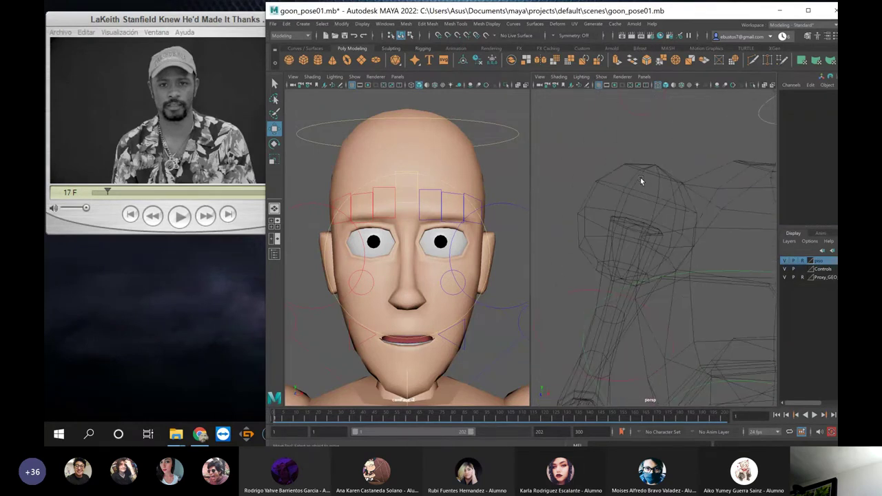
{"action": "key", "text": "f"}
{"action": "scroll", "coordinate": [655, 215], "scroll_direction": "up", "scroll_amount": 5}
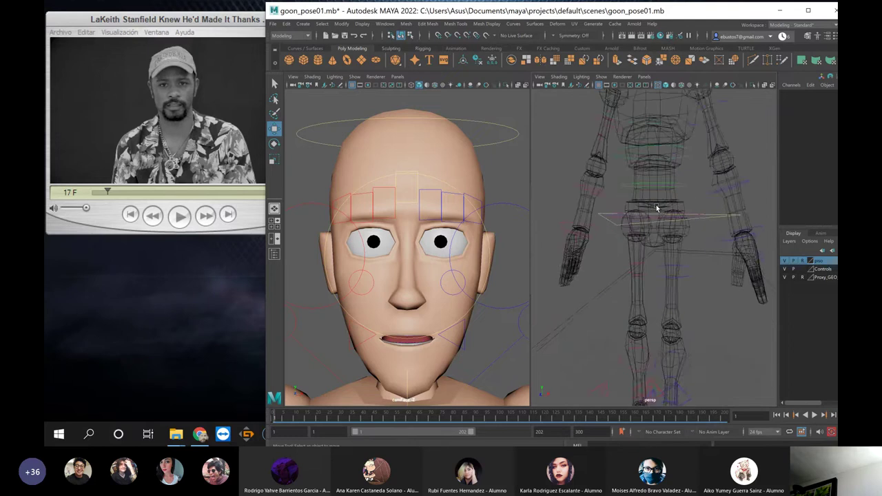
{"action": "middle_click_drag", "start_coordinate": [645, 194], "coordinate": [631, 382], "text": "alt"}
{"action": "scroll", "coordinate": [656, 261], "scroll_direction": "up", "scroll_amount": 10}
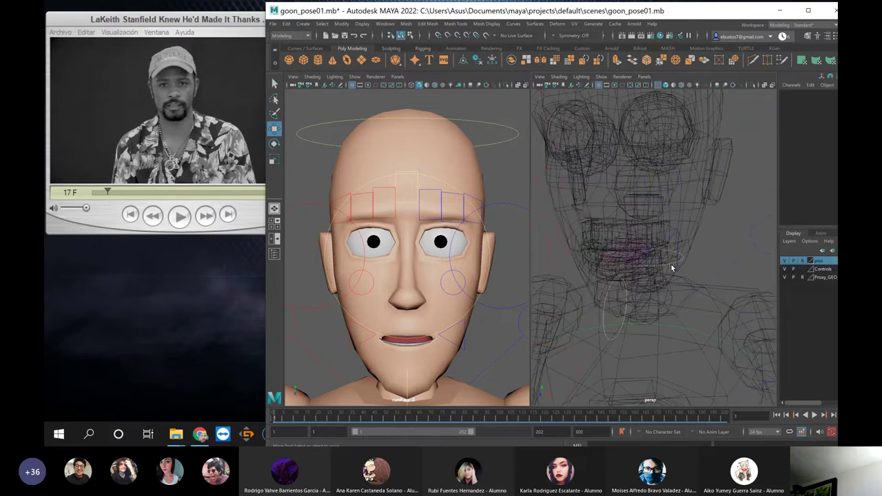
Try moving the Jaw_FK_CTRL downward in the wireframe body view and undo the move
{"action": "left_click", "coordinate": [670, 263]}
{"action": "left_click", "coordinate": [688, 260]}
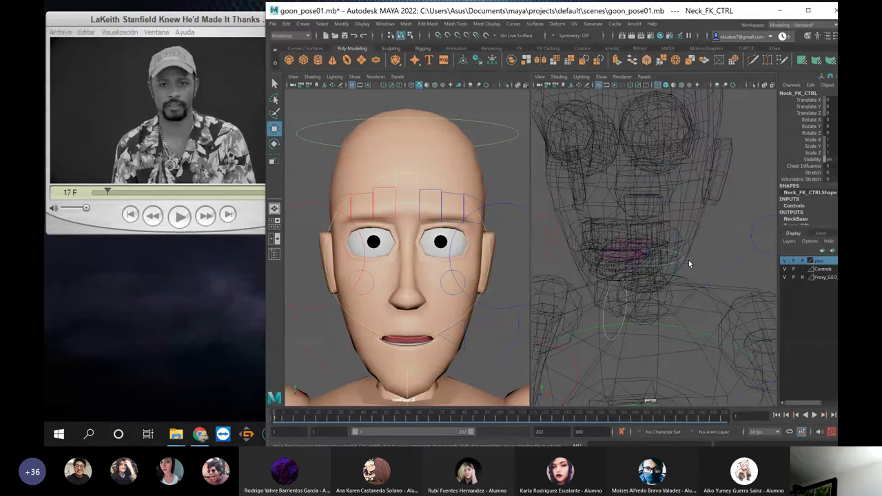
{"action": "key", "text": "ctrl+z"}
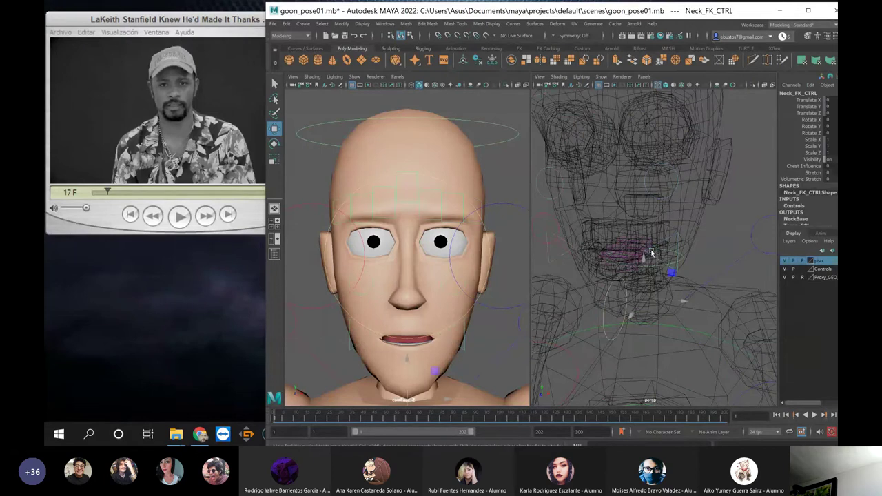
{"action": "left_click", "coordinate": [631, 260]}
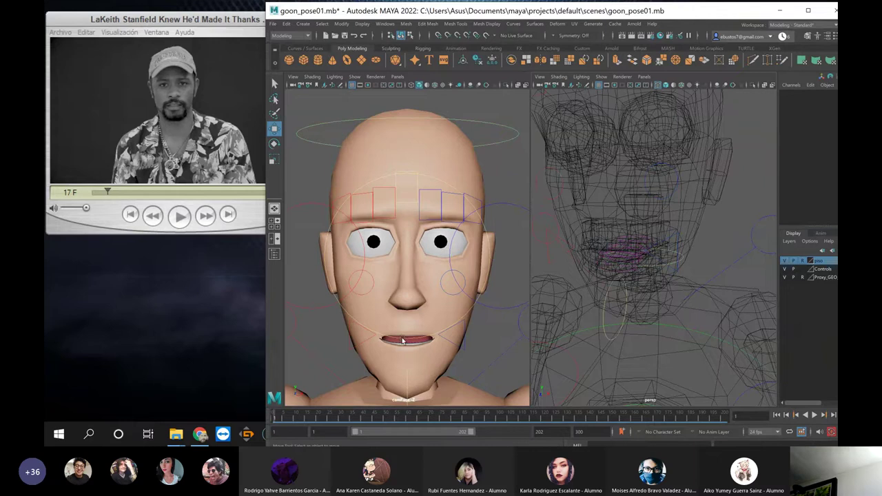
{"action": "left_click", "coordinate": [605, 319]}
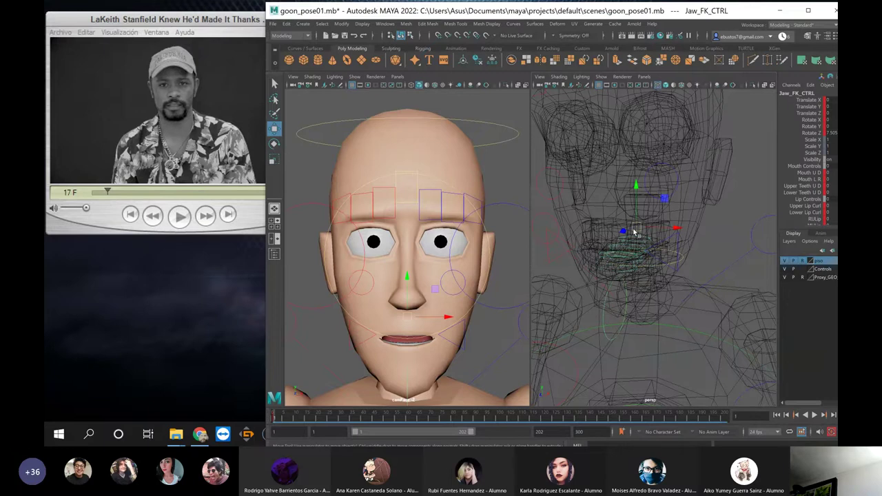
{"action": "left_click_drag", "start_coordinate": [638, 189], "coordinate": [633, 251]}
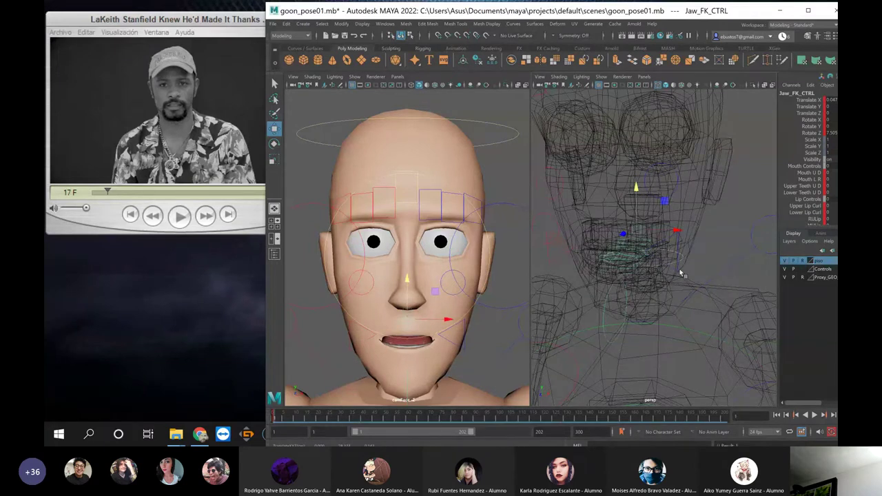
{"action": "scroll", "coordinate": [679, 269], "scroll_direction": "up", "scroll_amount": 2}
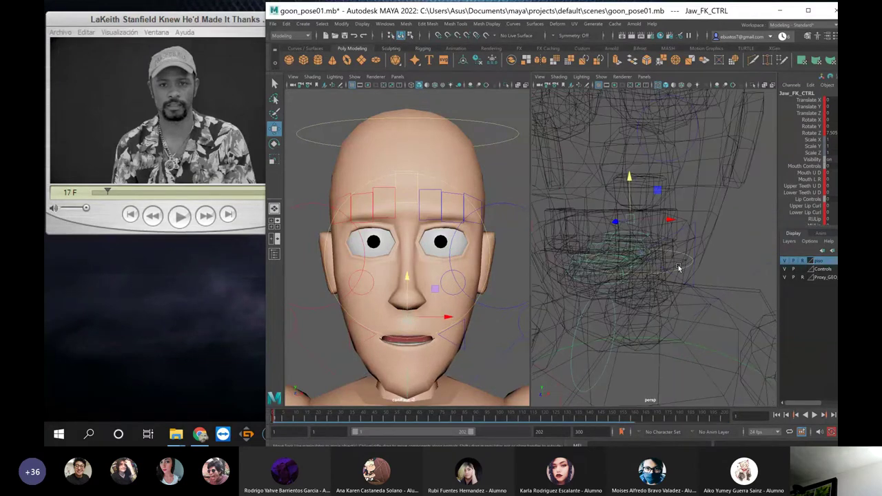
Restore shaded display in the body view, try moving the Tongue_Tip_FK_CTRL and undo the move
{"action": "key", "text": "5"}
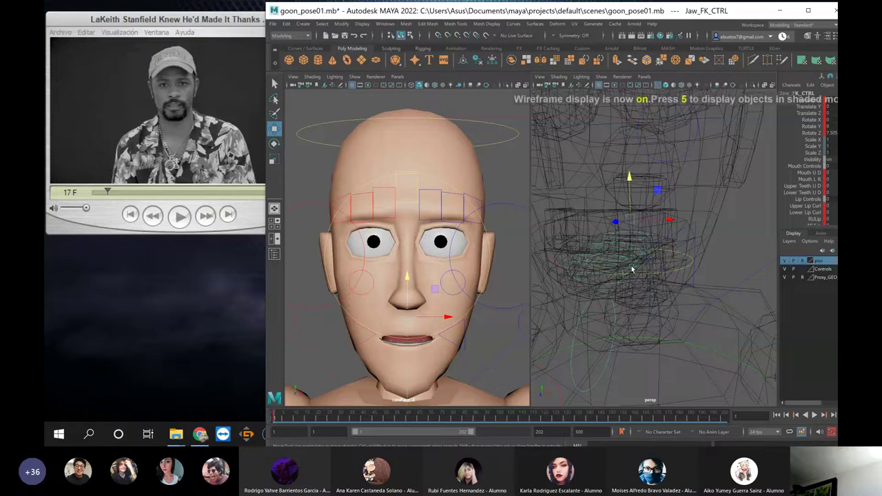
{"action": "left_click", "coordinate": [580, 267]}
{"action": "left_click", "coordinate": [580, 266]}
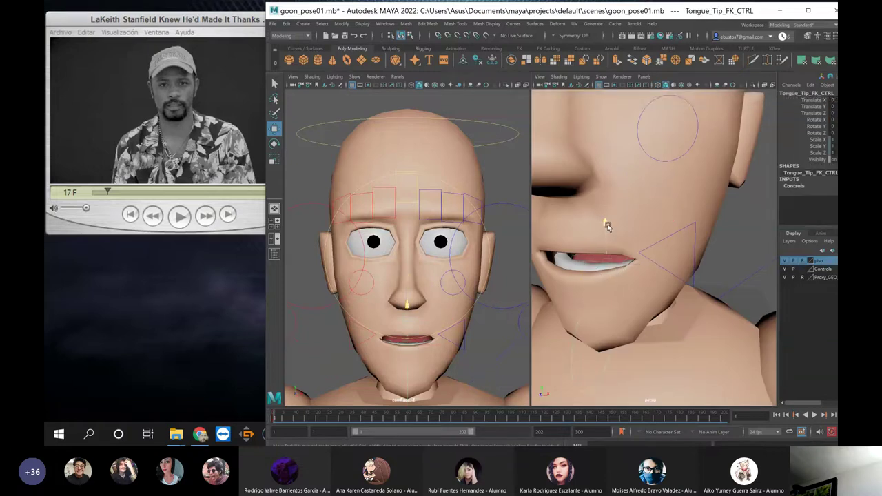
{"action": "mouse_move", "coordinate": [606, 222]}
{"action": "left_mouse_down"}
{"action": "mouse_move", "coordinate": [607, 195]}
{"action": "mouse_move", "coordinate": [598, 224]}
{"action": "left_mouse_up"}
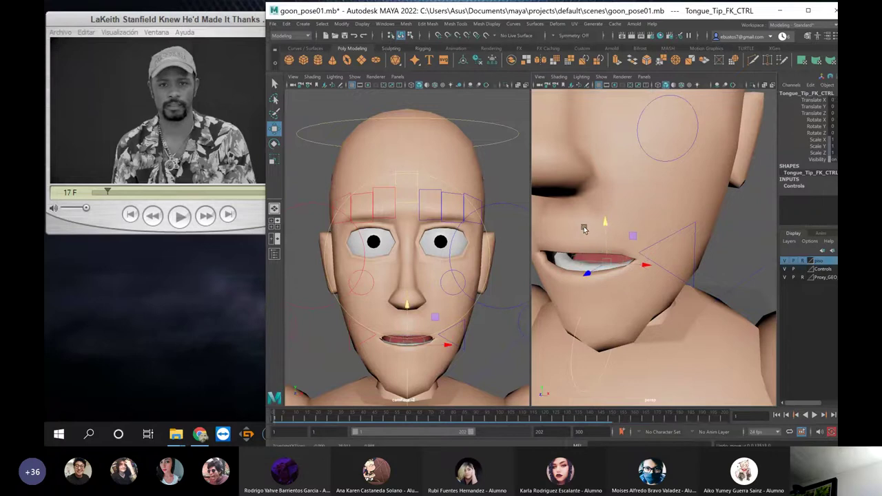
{"action": "left_click", "coordinate": [579, 268]}
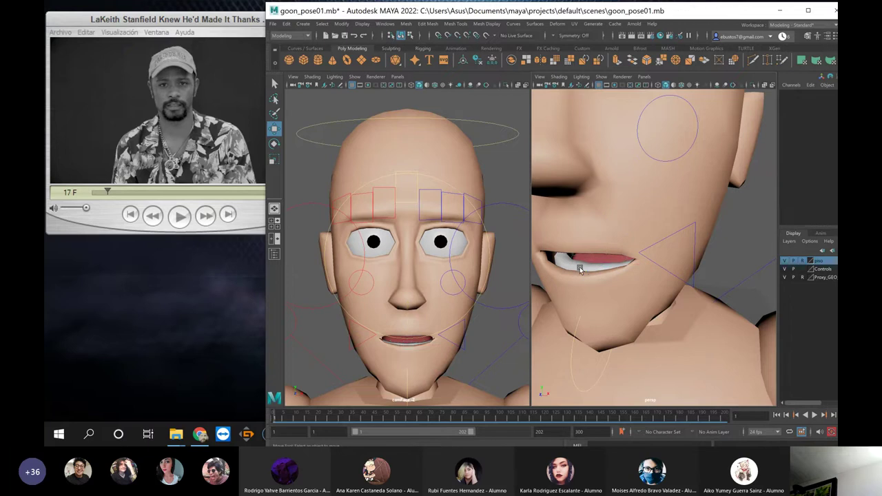
Try rotating the Jaw_FK_CTRL wide open and sideways, and undo the rotations
{"action": "left_click", "coordinate": [571, 348]}
{"action": "key", "text": "e"}
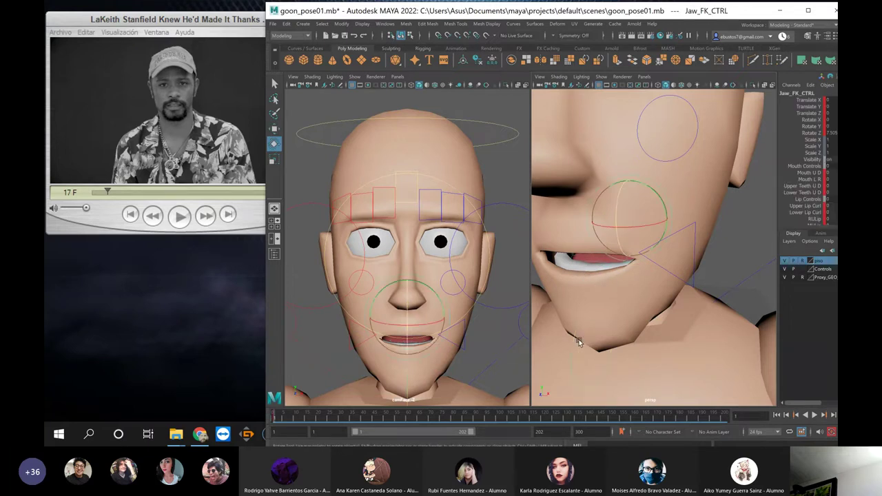
{"action": "mouse_move", "coordinate": [619, 208]}
{"action": "left_mouse_down"}
{"action": "mouse_move", "coordinate": [622, 248]}
{"action": "mouse_move", "coordinate": [625, 220]}
{"action": "left_mouse_up"}
{"action": "left_click_drag", "start_coordinate": [642, 226], "coordinate": [575, 283]}
{"action": "left_click", "coordinate": [574, 285]}
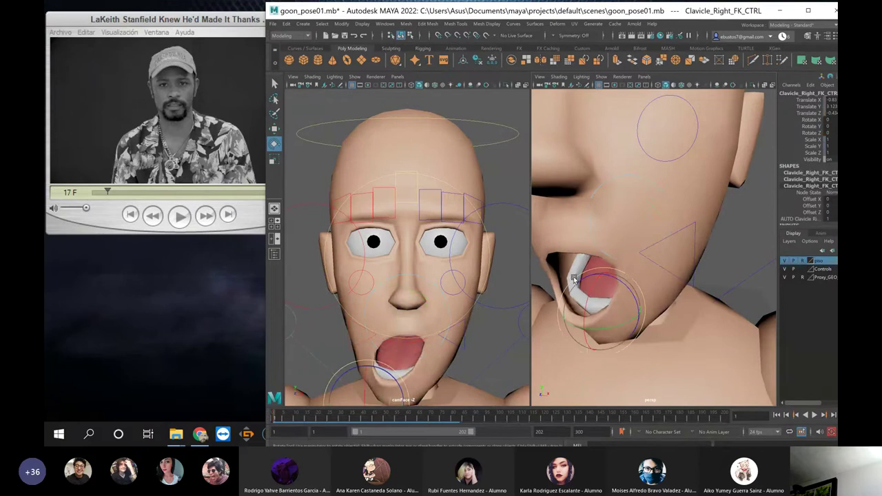
{"action": "left_click_drag", "start_coordinate": [604, 247], "coordinate": [586, 332]}
{"action": "key", "text": "ctrl+z"}
{"action": "key", "text": "ctrl+z"}
{"action": "key", "text": "ctrl+z"}
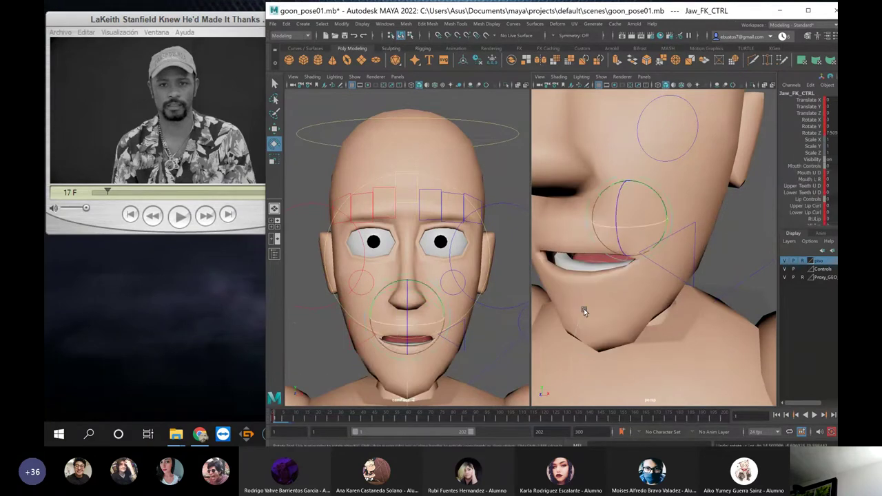
{"action": "key", "text": "ctrl+z"}
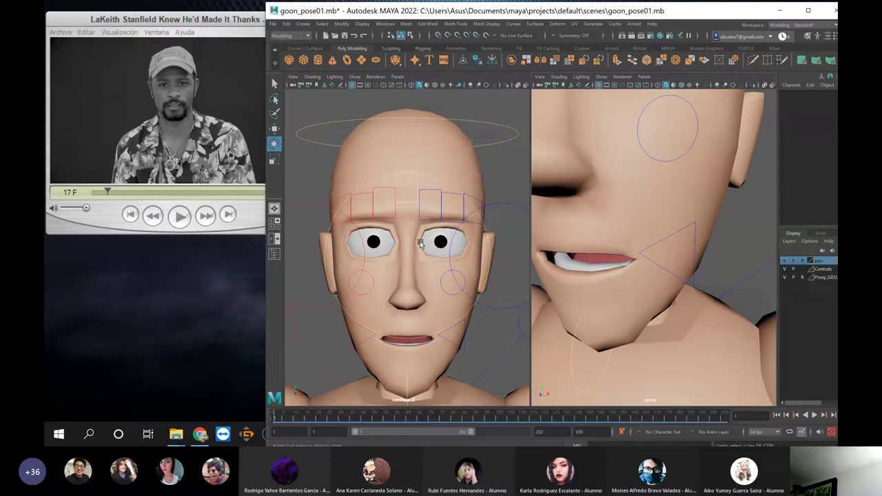
Rotate the Jaw_FK_CTRL to about 8.06 in Rotate Z to open the mouth slightly more
{"action": "left_click", "coordinate": [570, 357]}
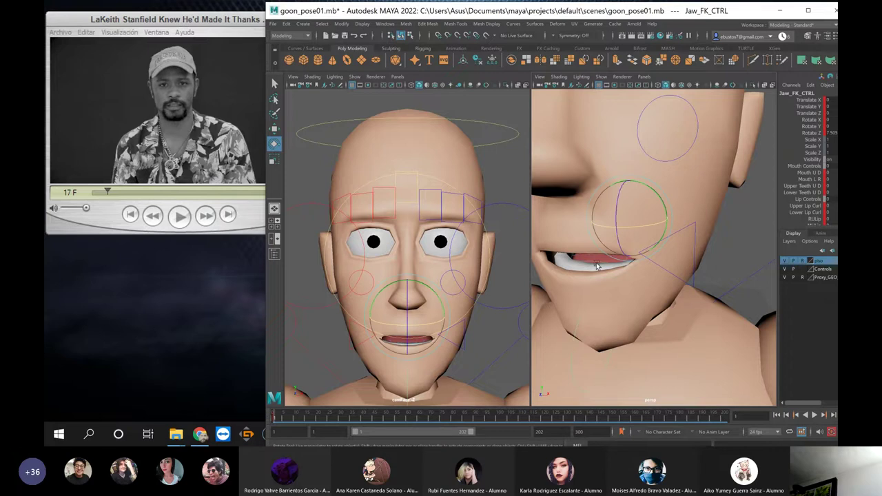
{"action": "mouse_move", "coordinate": [619, 213]}
{"action": "left_mouse_down"}
{"action": "mouse_move", "coordinate": [622, 205]}
{"action": "mouse_move", "coordinate": [617, 213]}
{"action": "left_mouse_up"}
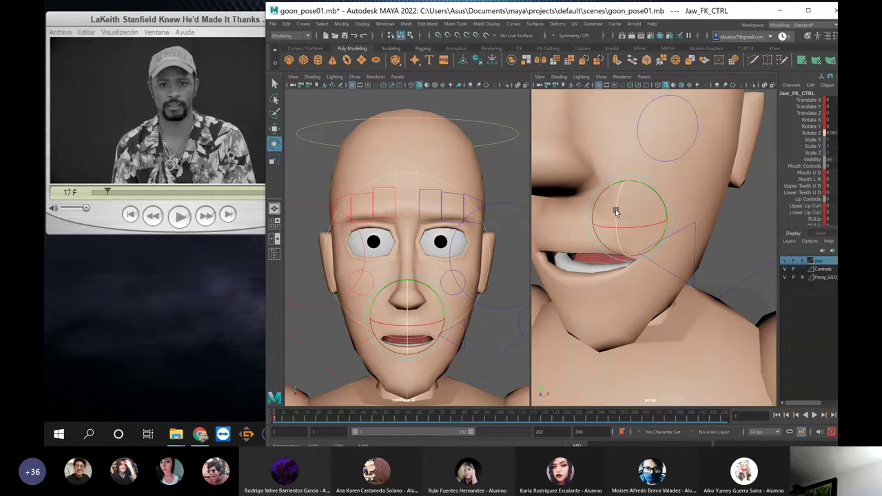
Key the EyeTarget_Right_CTRL at frame 1
{"action": "left_click", "coordinate": [500, 222]}
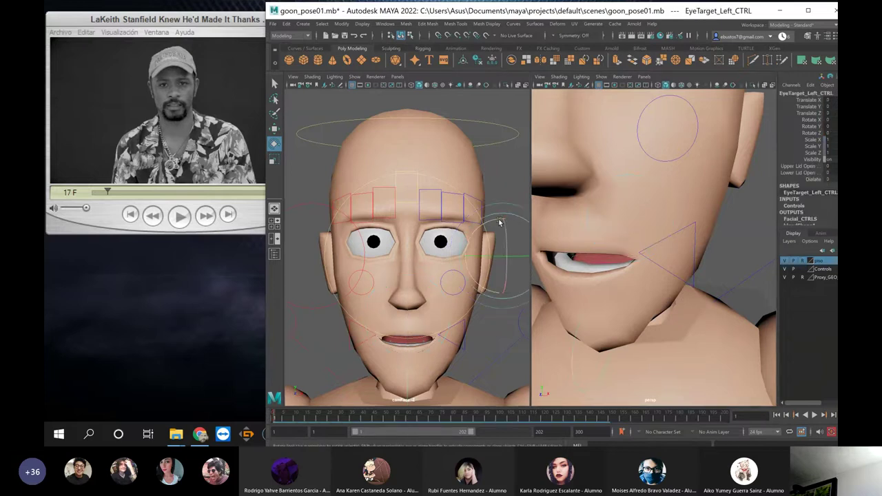
{"action": "left_click", "coordinate": [308, 218]}
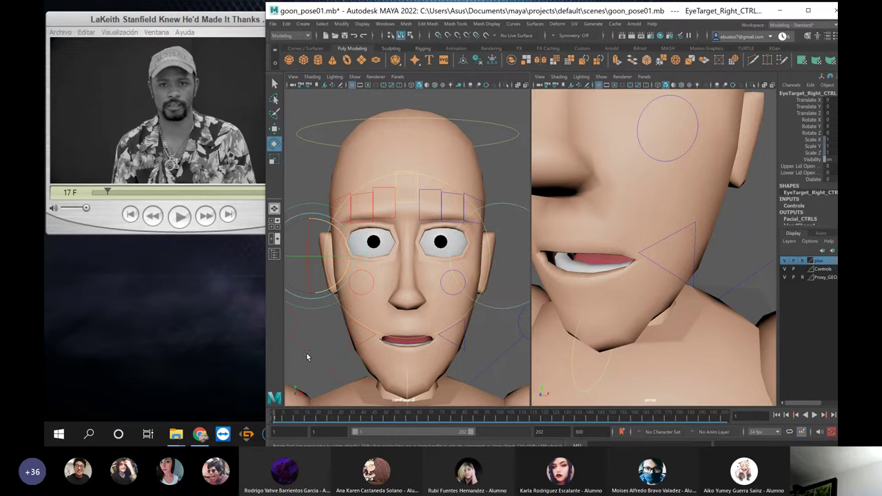
{"action": "key", "text": "s"}
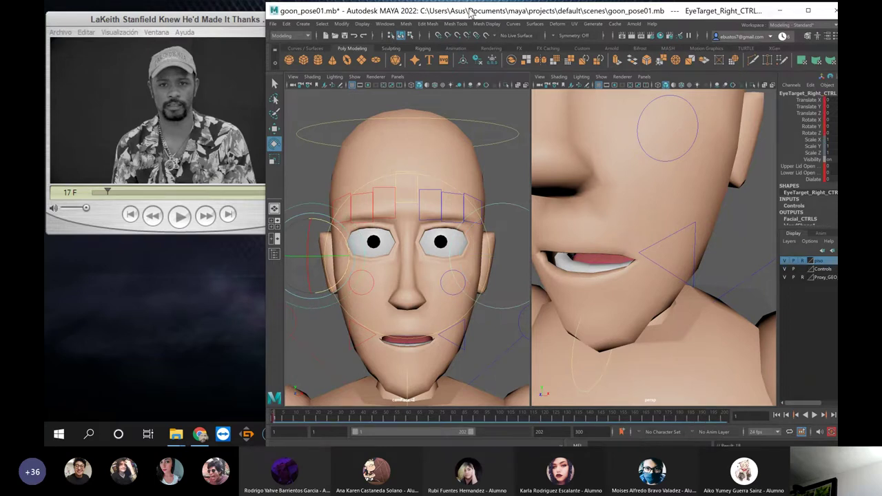
Set the Lower Lid Open value of the EyeTarget_Right_CTRL to 0.2
{"action": "left_click_drag", "start_coordinate": [488, 14], "coordinate": [468, 13]}
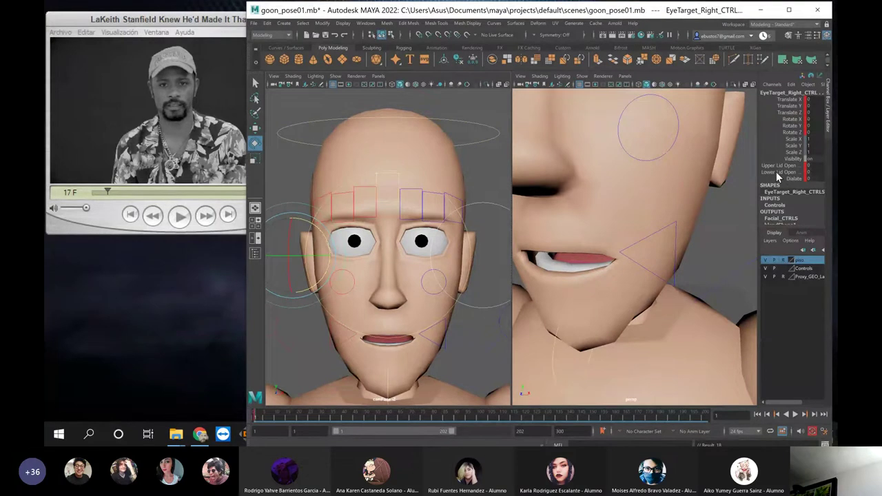
{"action": "left_click", "coordinate": [812, 173]}
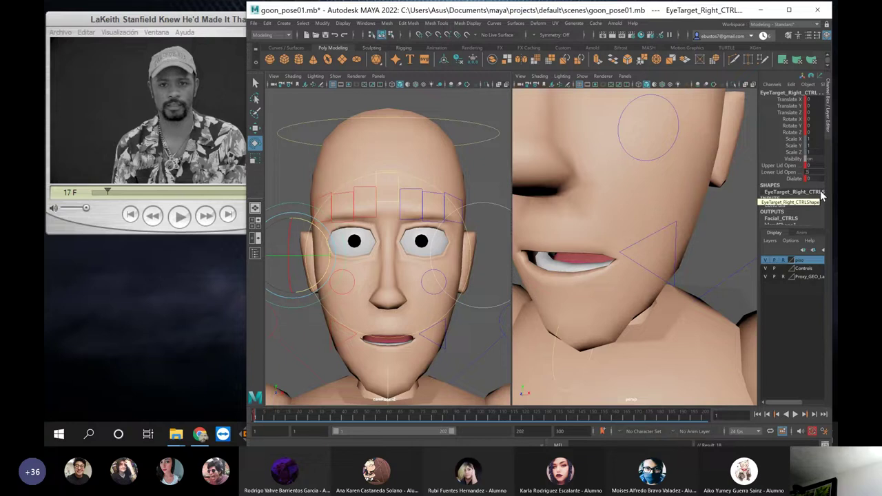
{"action": "key", "text": "Return"}
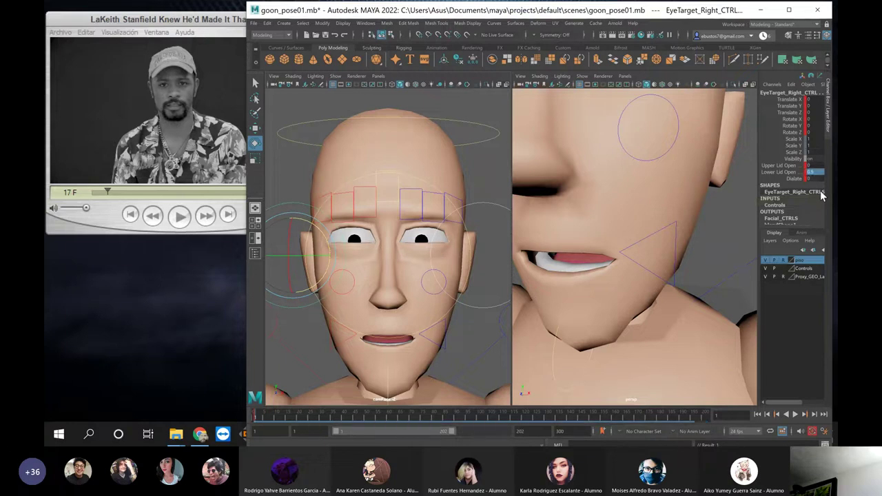
{"action": "left_click", "coordinate": [814, 172]}
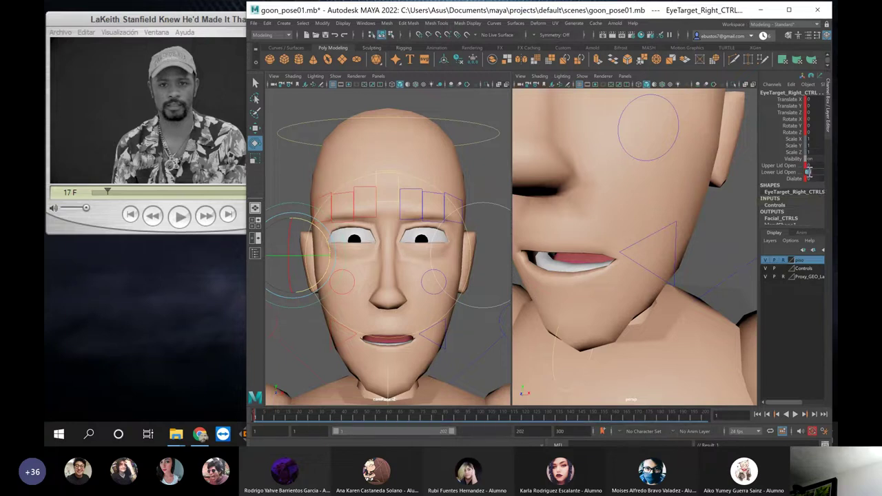
{"action": "left_click_drag", "start_coordinate": [810, 172], "coordinate": [822, 173]}
{"action": "key", "text": "Return"}
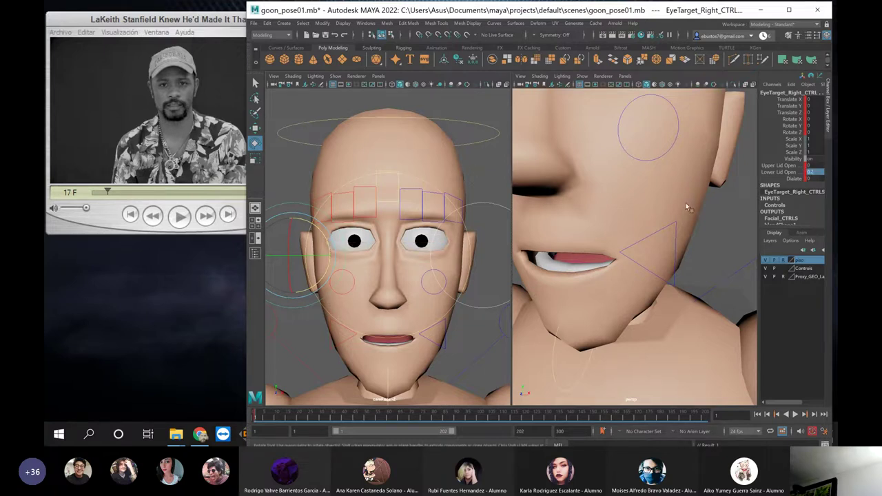
Adjust the Upper Lid Open value of the EyeTarget_Right_CTRL to lower the upper eyelids slightly, and clear the selection
{"action": "left_click", "coordinate": [814, 165]}
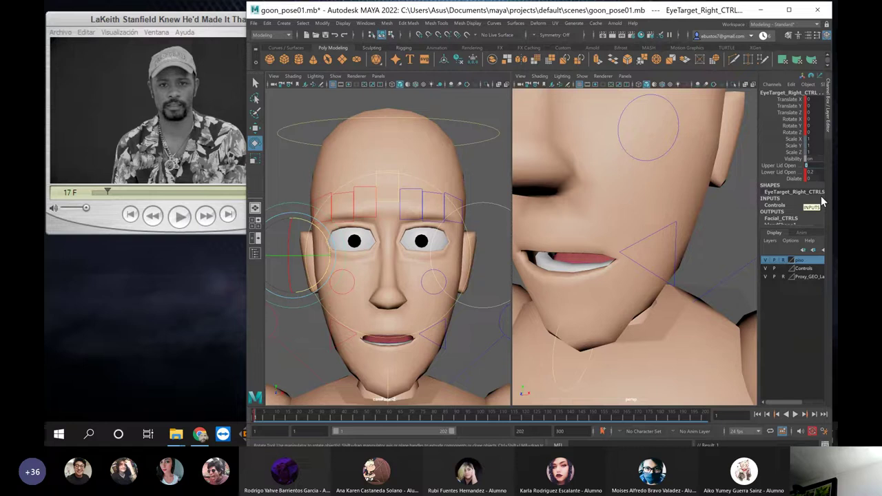
{"action": "key", "text": "Return"}
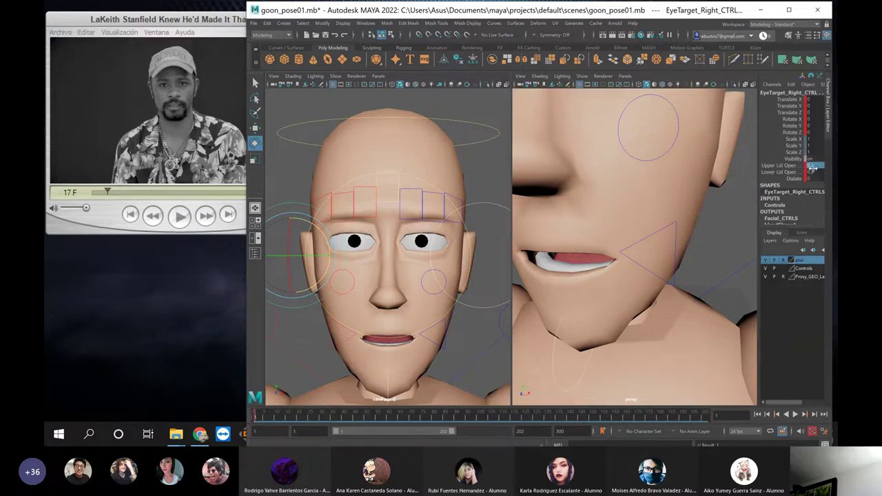
{"action": "double_click", "coordinate": [812, 167]}
{"action": "key", "text": "Return"}
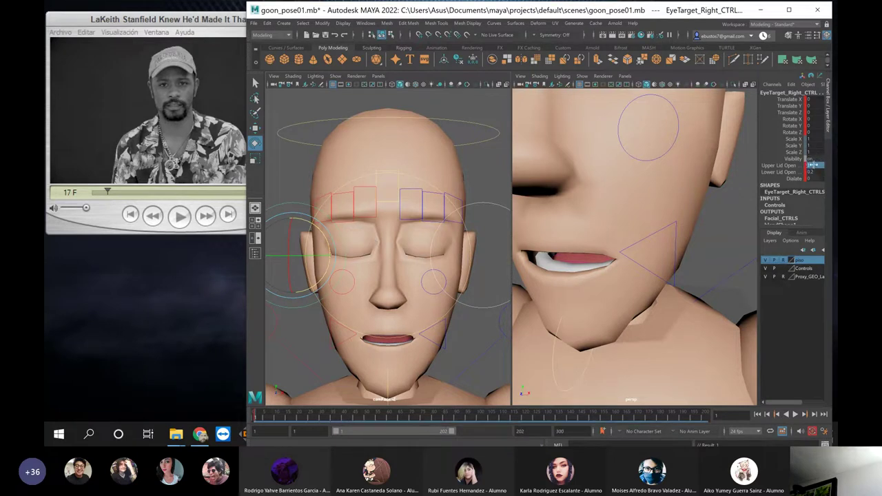
{"action": "double_click", "coordinate": [813, 166]}
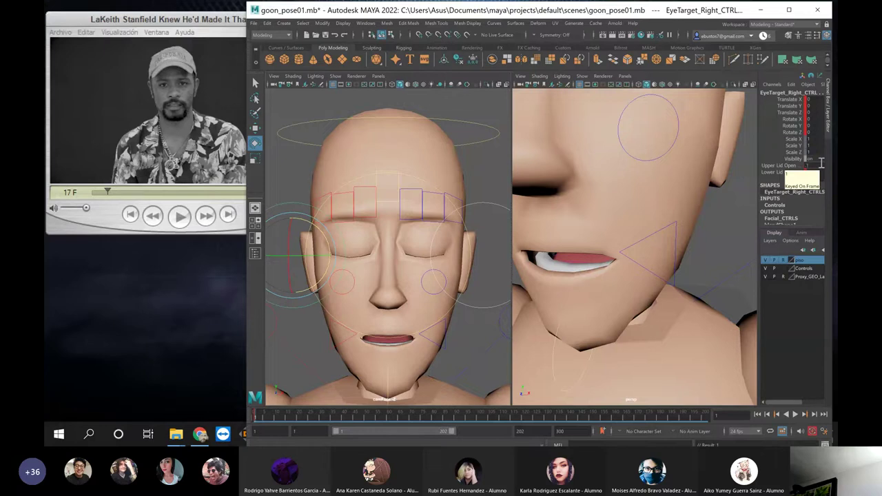
{"action": "key", "text": "Return"}
{"action": "left_click", "coordinate": [425, 317]}
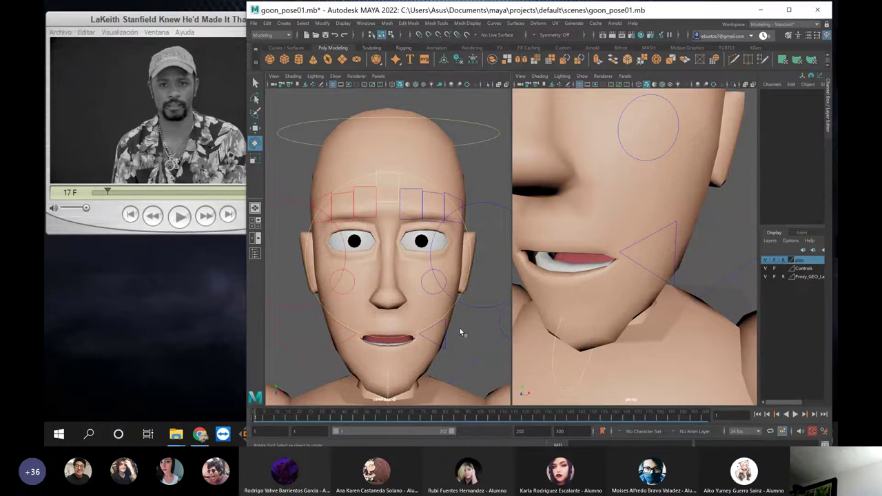
Rotate the Chest_FK_CTRL to about -11.88 in Rotate Y to turn the upper torso
{"action": "scroll", "coordinate": [572, 262], "scroll_direction": "down", "scroll_amount": 5}
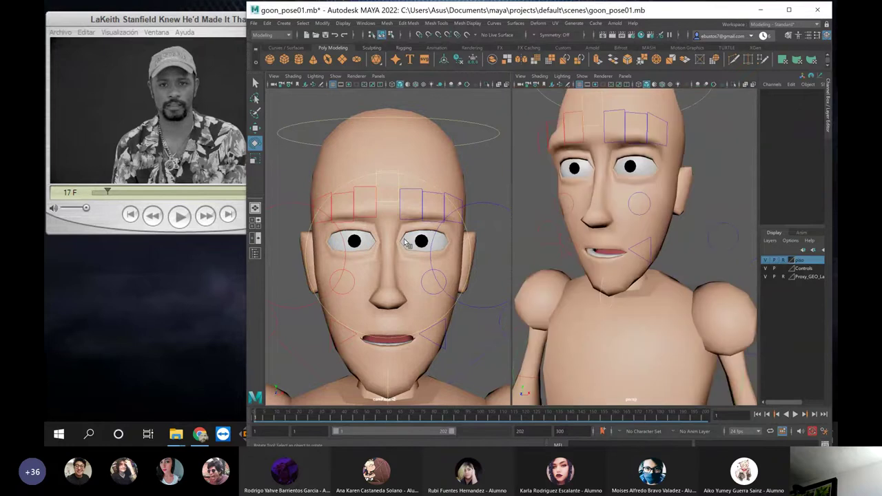
{"action": "scroll", "coordinate": [590, 265], "scroll_direction": "down", "scroll_amount": 5}
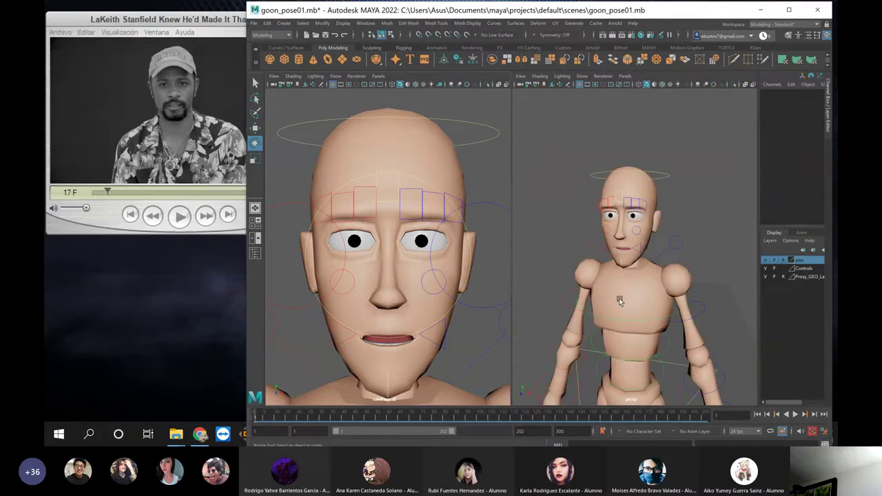
{"action": "left_click", "coordinate": [648, 317]}
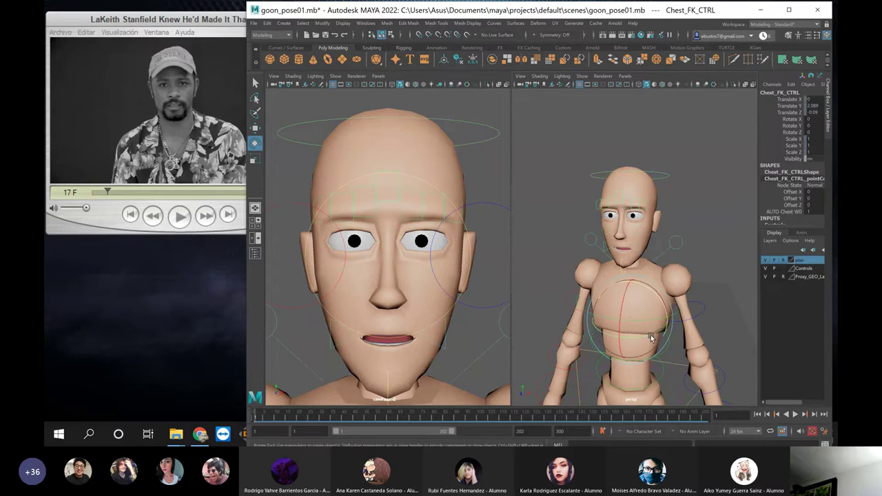
{"action": "left_click_drag", "start_coordinate": [647, 338], "coordinate": [643, 342]}
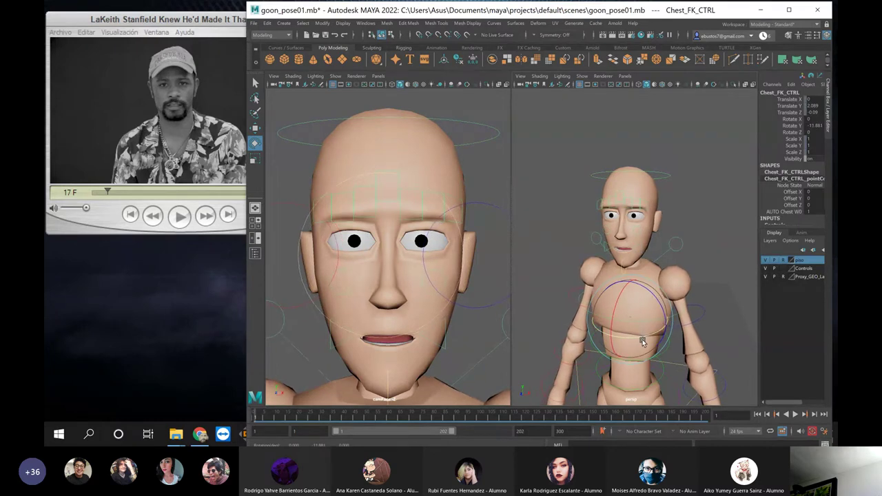
{"action": "left_click", "coordinate": [685, 238]}
Key only the rotation channels of the Chest_FK_CTRL at frame 1
{"action": "scroll", "coordinate": [678, 222], "scroll_direction": "down", "scroll_amount": 3}
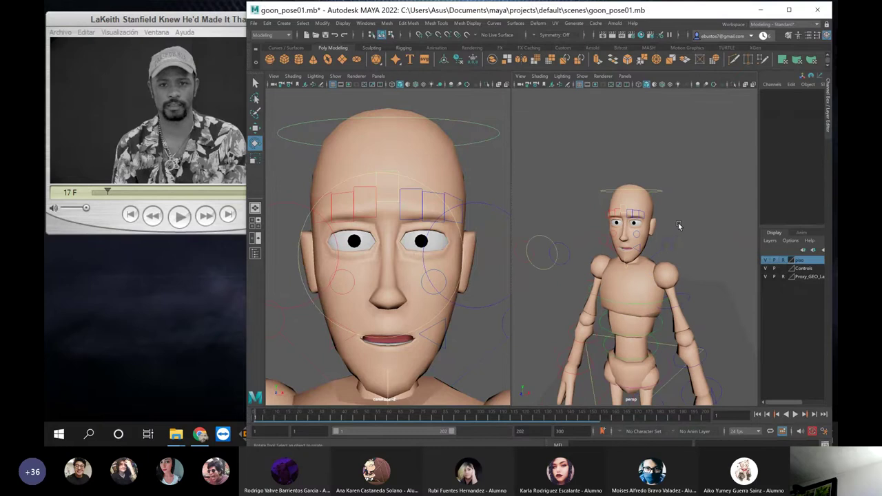
{"action": "mouse_move", "coordinate": [670, 244]}
{"action": "left_mouse_down", "text": "alt"}
{"action": "mouse_move", "coordinate": [695, 245]}
{"action": "mouse_move", "coordinate": [682, 247]}
{"action": "mouse_move", "coordinate": [676, 235]}
{"action": "left_mouse_up", "text": "alt"}
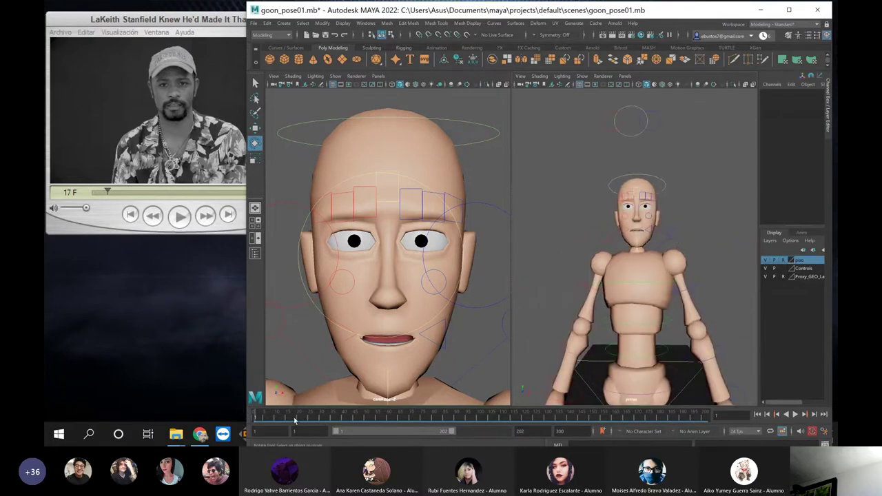
{"action": "left_click", "coordinate": [646, 289]}
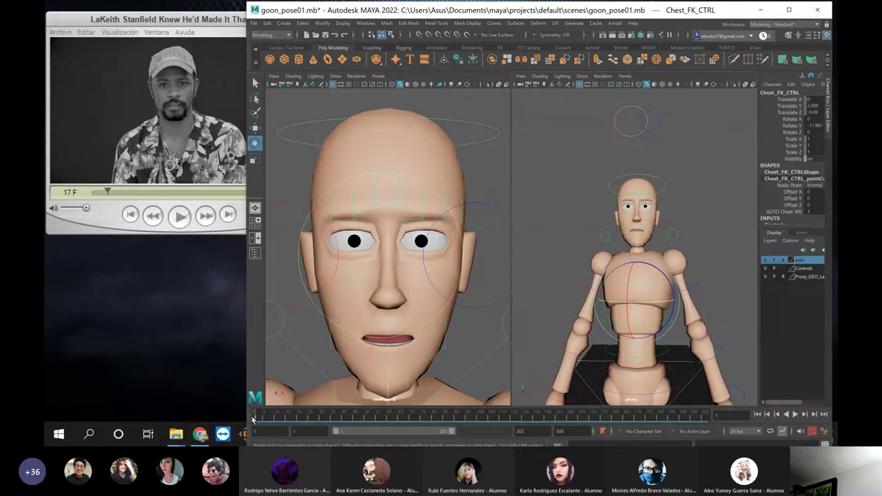
{"action": "key", "text": "shift+e"}
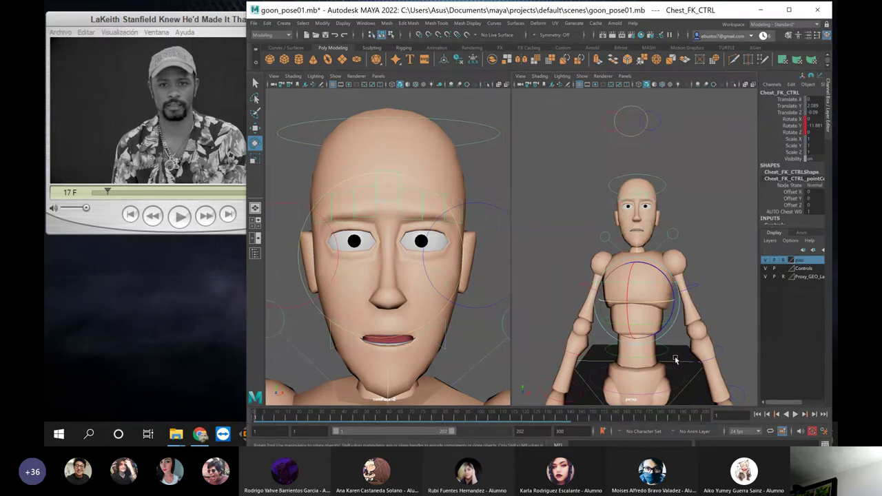
Tilt the Center_Root_FK_CTRL to about 4.17 in Rotate Z and key it at frame 1
{"action": "left_click", "coordinate": [675, 359]}
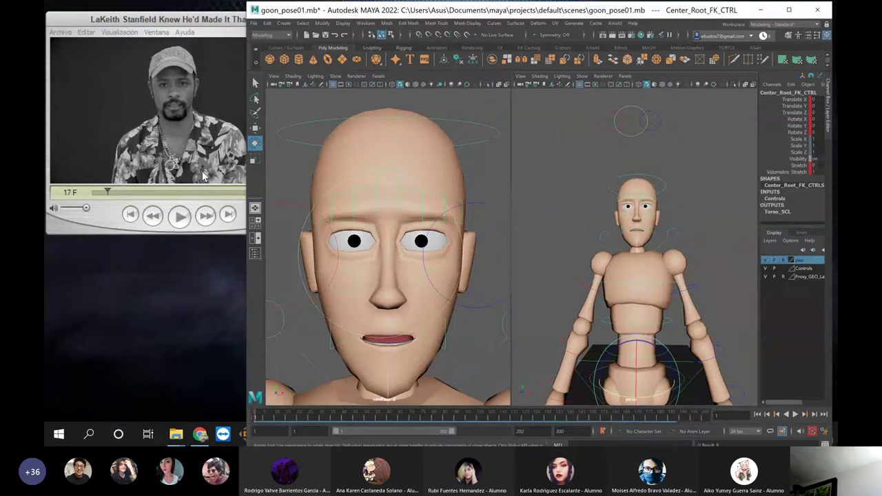
{"action": "left_click", "coordinate": [643, 278]}
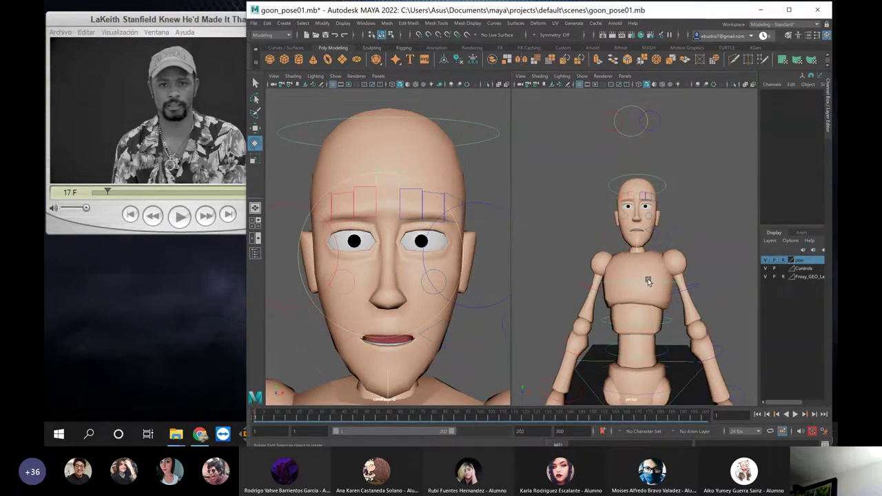
{"action": "left_click", "coordinate": [692, 380]}
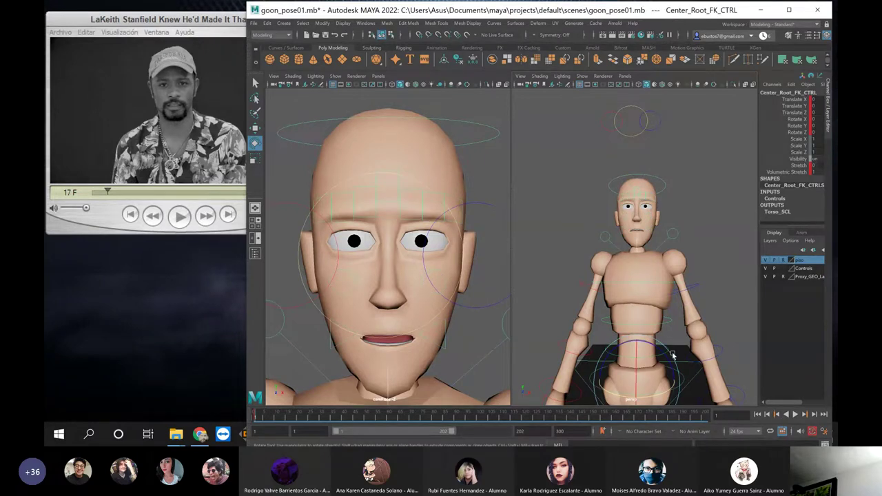
{"action": "key", "text": "w"}
{"action": "key", "text": "e"}
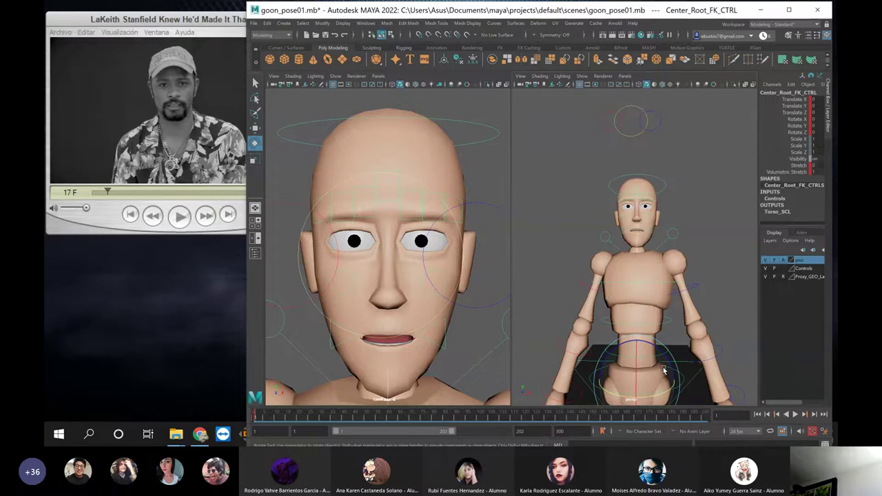
{"action": "left_click_drag", "start_coordinate": [668, 365], "coordinate": [646, 309]}
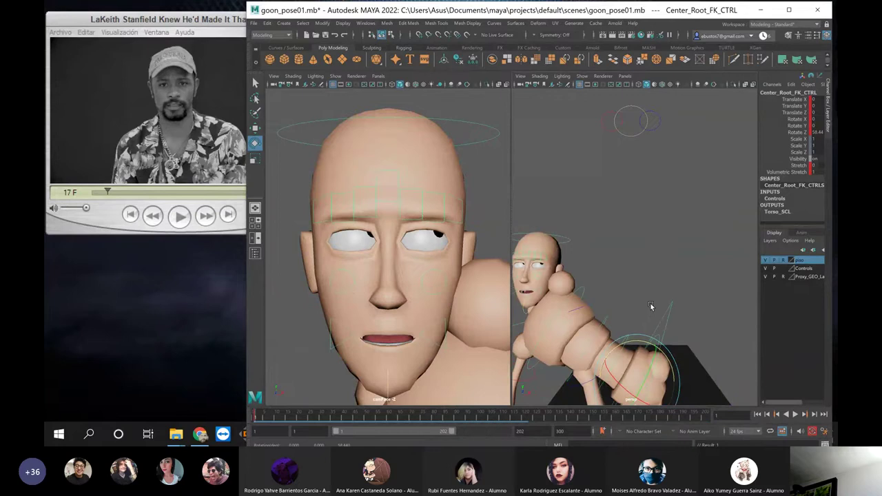
{"action": "key", "text": "ctrl+z"}
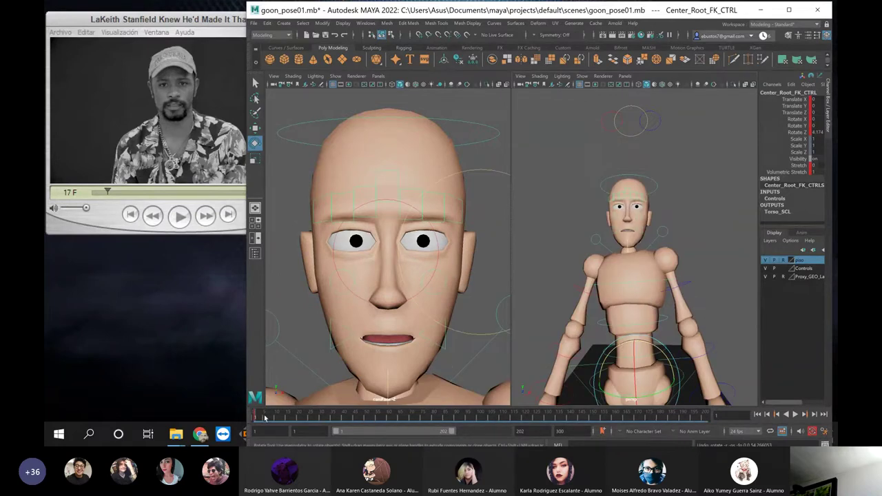
{"action": "key", "text": "s"}
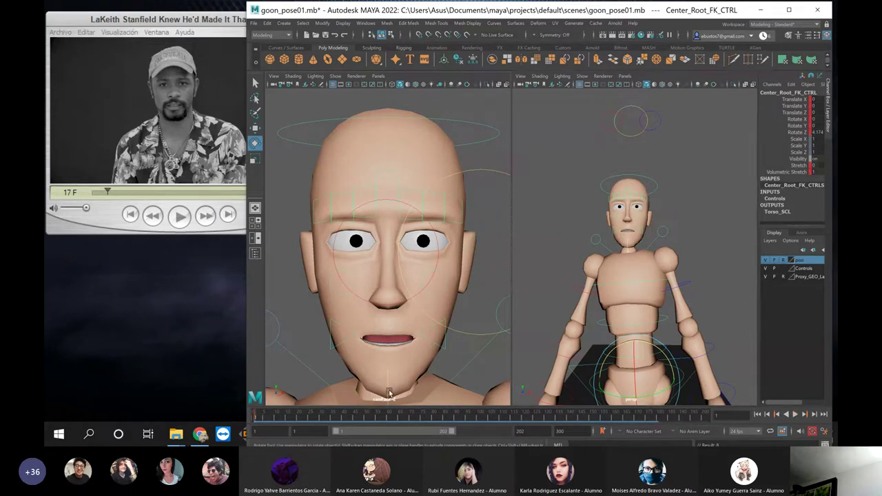
Try tilting the Center_Root_FK_CTRL far to the opposite side in Rotate Z, undo the rotation, and clear the selection
{"action": "middle_click_drag", "start_coordinate": [686, 221], "coordinate": [680, 255]}
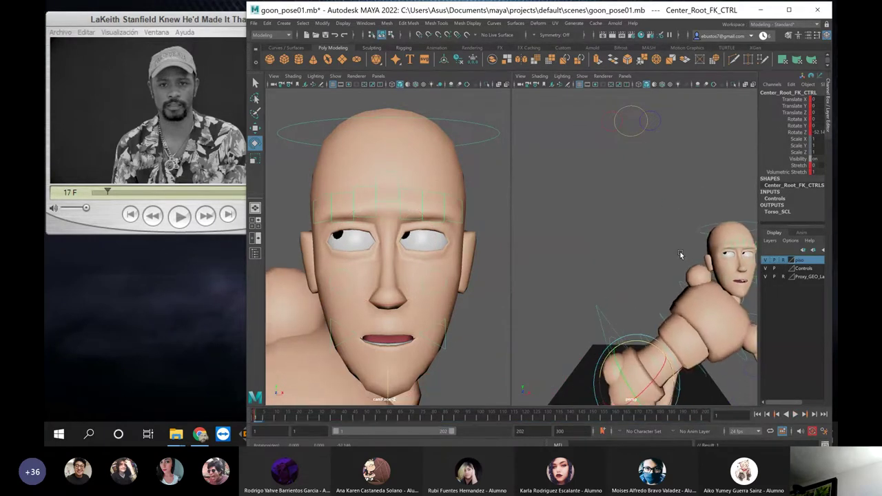
{"action": "key", "text": "ctrl+z"}
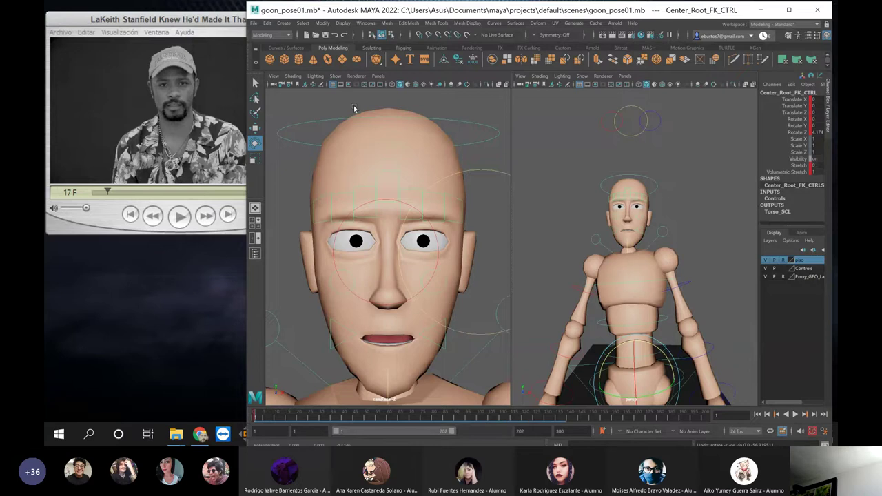
{"action": "left_click", "coordinate": [254, 82]}
{"action": "left_click", "coordinate": [678, 221]}
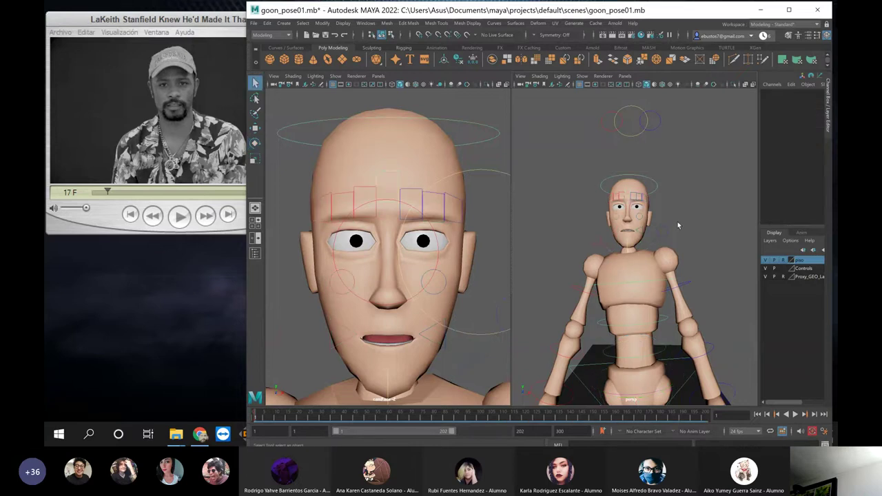
Move the Maya timeline to frame 17 with the character's head and torso in view
{"action": "scroll", "coordinate": [710, 222], "scroll_direction": "up", "scroll_amount": 4}
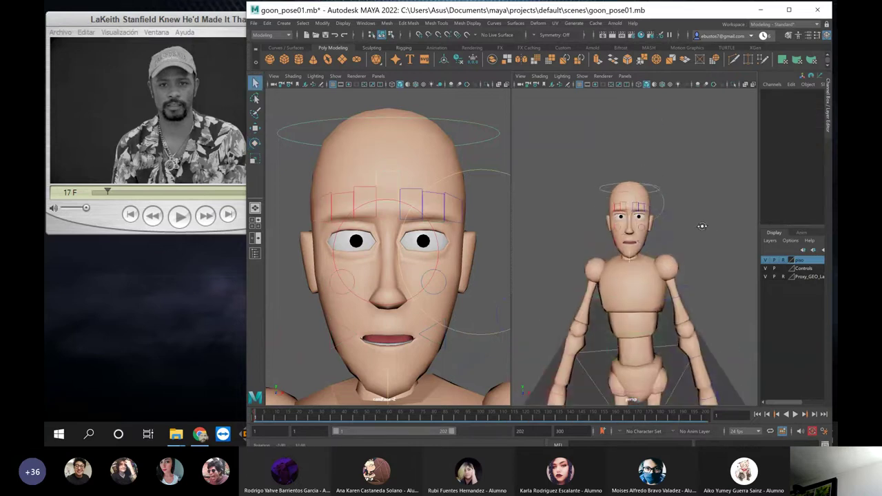
{"action": "scroll", "coordinate": [702, 225], "scroll_direction": "up", "scroll_amount": 2}
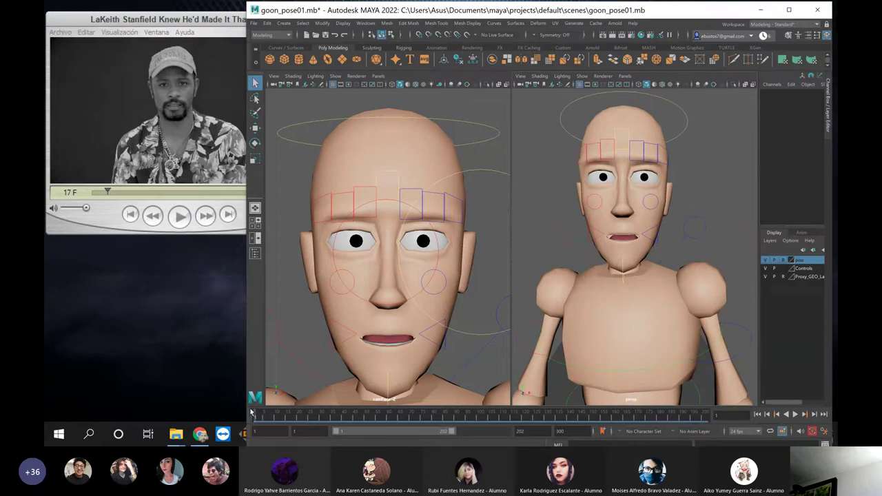
{"action": "left_click", "coordinate": [290, 419]}
{"action": "left_click", "coordinate": [287, 418]}
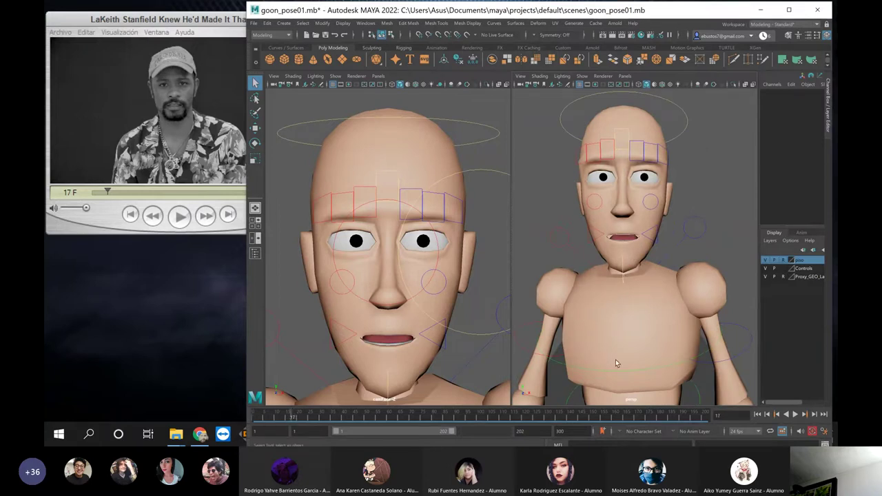
Scrub the reference video from its start to frame 17 to study the body movement
{"action": "left_click", "coordinate": [142, 20]}
{"action": "left_click", "coordinate": [92, 193]}
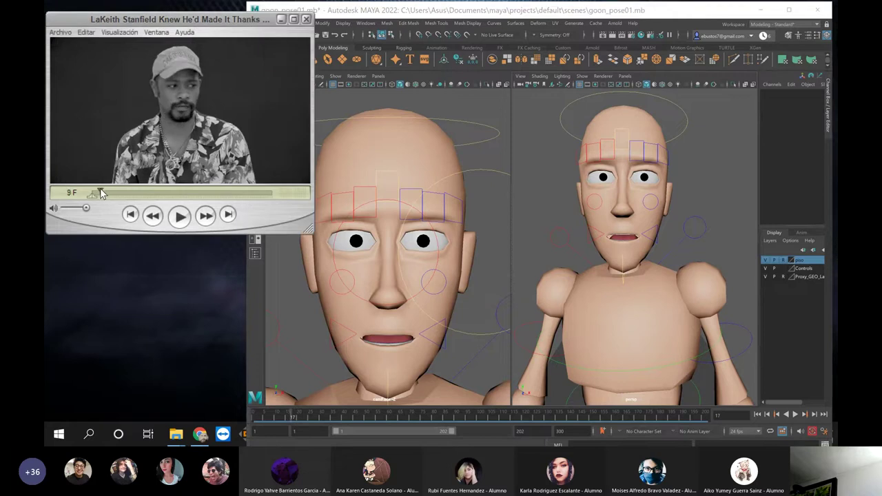
{"action": "left_click_drag", "start_coordinate": [92, 192], "coordinate": [106, 192]}
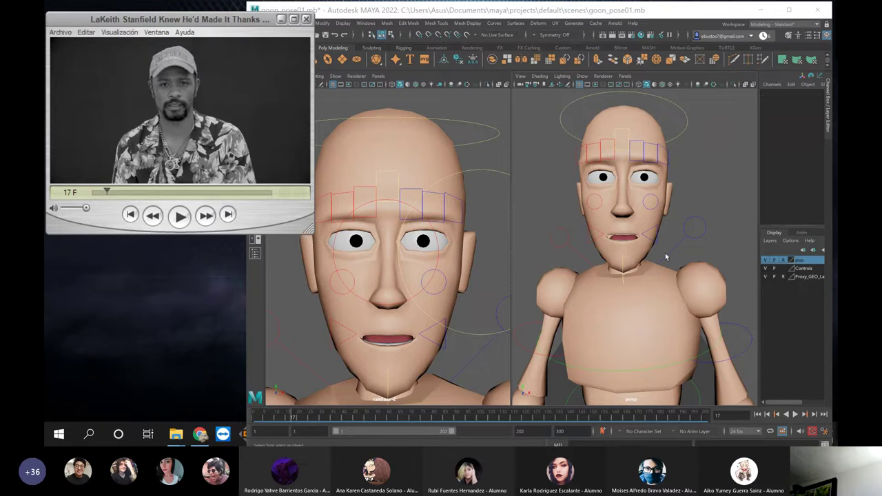
Rotate the Center_Root_FK_CTRL to about -2.45 in Rotate X and key it at frame 15
{"action": "scroll", "coordinate": [753, 332], "scroll_direction": "down", "scroll_amount": 5}
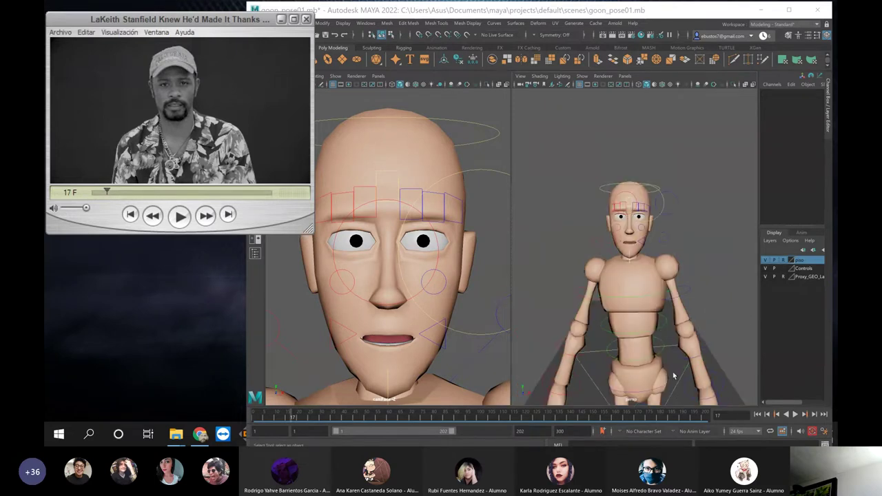
{"action": "left_click", "coordinate": [673, 395]}
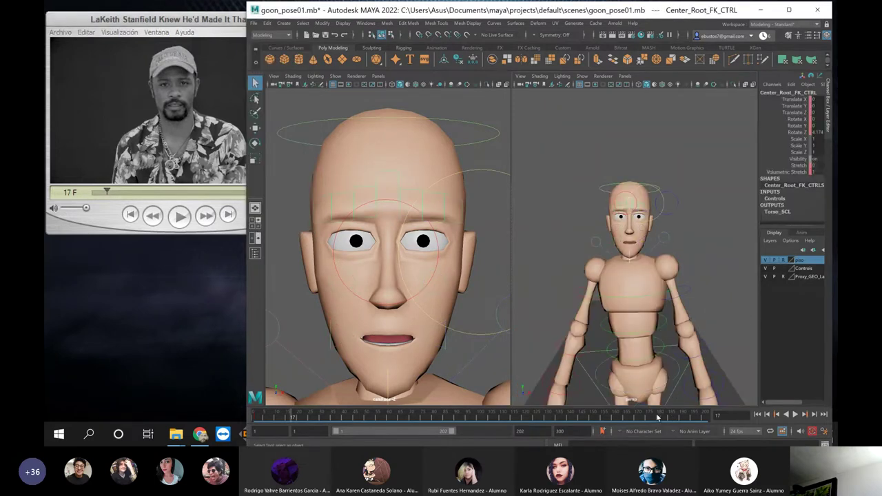
{"action": "key", "text": "e"}
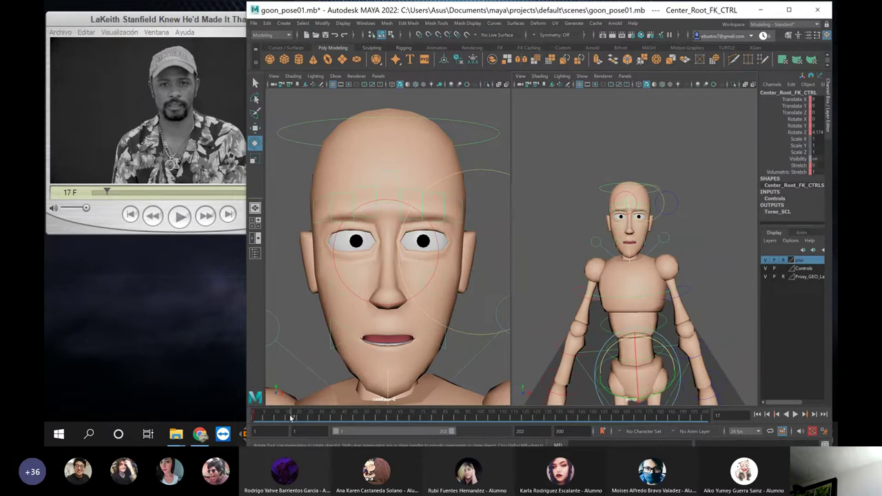
{"action": "left_click_drag", "start_coordinate": [289, 417], "coordinate": [287, 417]}
{"action": "left_click_drag", "start_coordinate": [637, 375], "coordinate": [635, 378]}
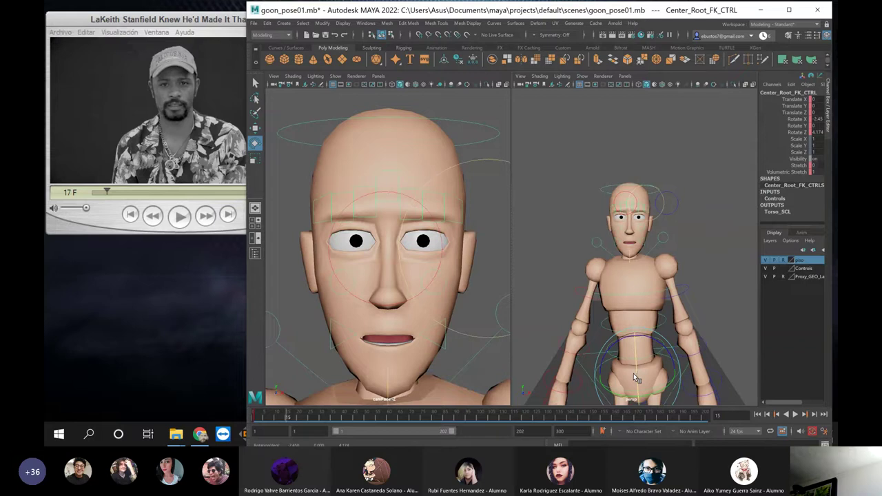
{"action": "key", "text": "s"}
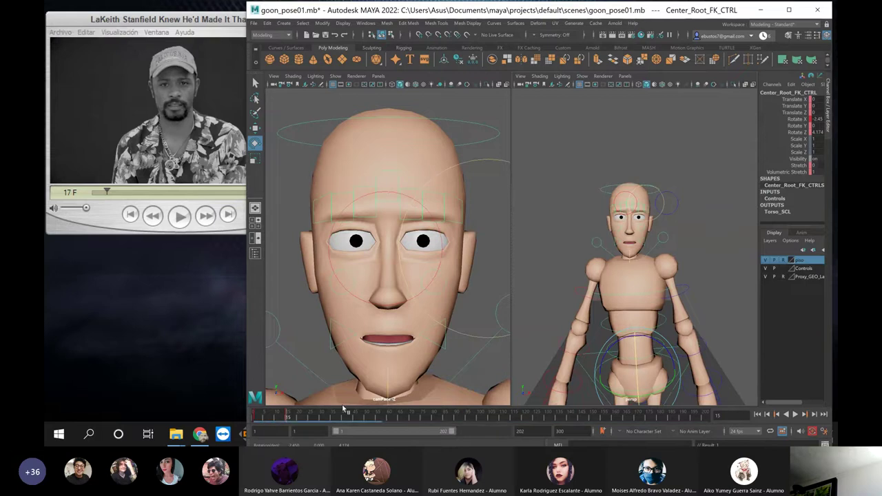
Rotate the Chest_FK_CTRL to about -1.59 in Rotate X at frame 17
{"action": "left_click", "coordinate": [637, 298]}
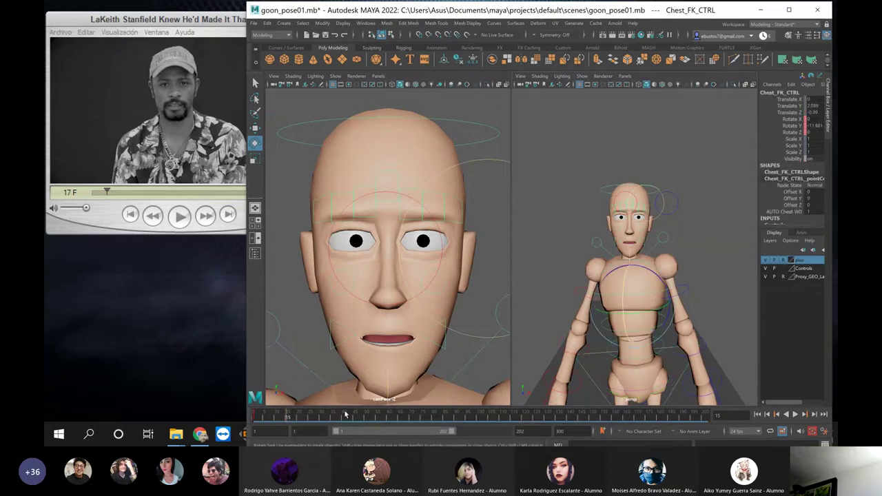
{"action": "left_click", "coordinate": [292, 417]}
{"action": "left_click_drag", "start_coordinate": [624, 308], "coordinate": [624, 313]}
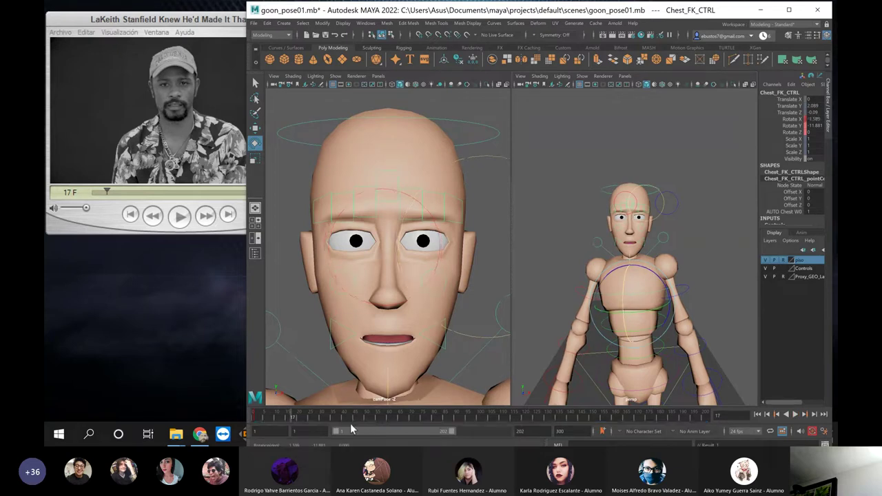
Play back the animation to review the torso motion, and advance the reference video to frame 24
{"action": "key", "text": "alt+v"}
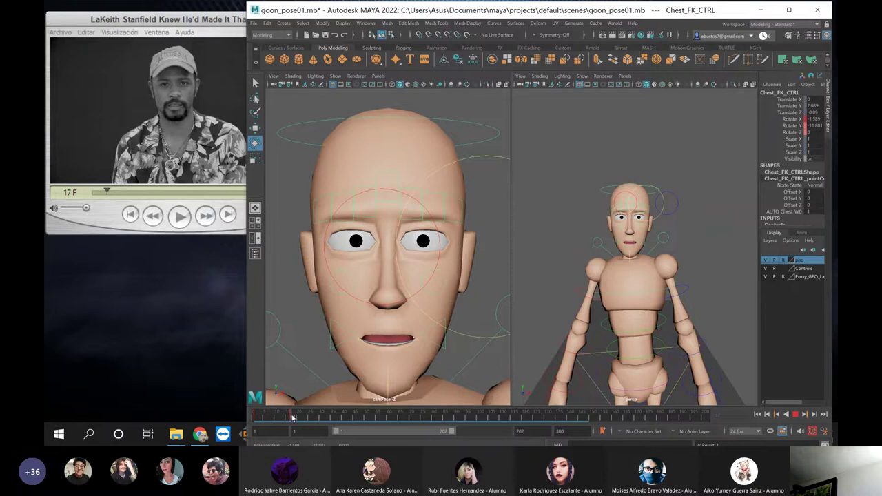
{"action": "left_click", "coordinate": [126, 192]}
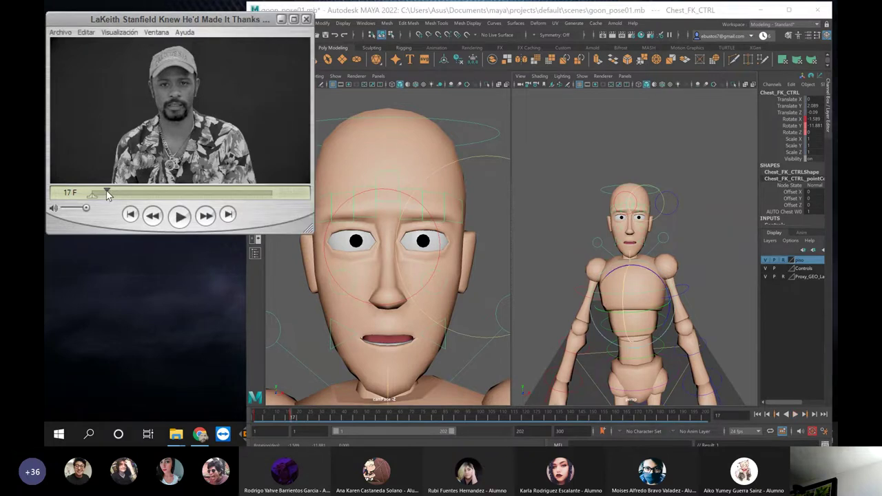
{"action": "mouse_move", "coordinate": [107, 193]}
{"action": "left_mouse_down"}
{"action": "mouse_move", "coordinate": [121, 184]}
{"action": "mouse_move", "coordinate": [107, 189]}
{"action": "mouse_move", "coordinate": [114, 186]}
{"action": "left_mouse_up"}
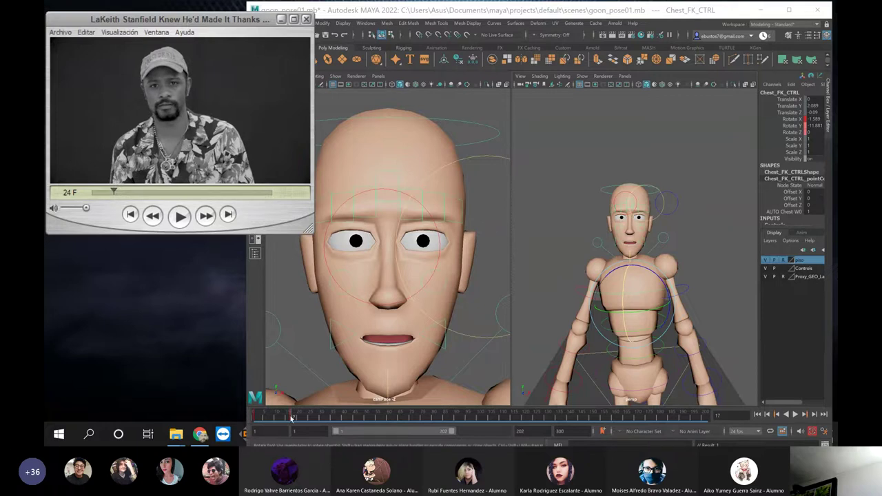
Rotate the Center_Root_FK_CTRL at timeline frame 26 to about 7.11 in Rotate Z and 0.13 in Rotate Y
{"action": "left_click_drag", "start_coordinate": [293, 417], "coordinate": [336, 418]}
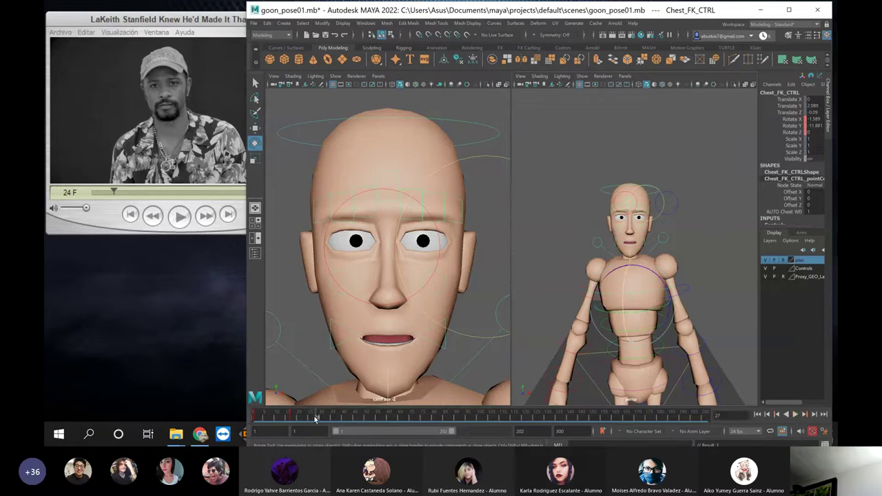
{"action": "left_click", "coordinate": [311, 419]}
{"action": "left_click", "coordinate": [705, 295]}
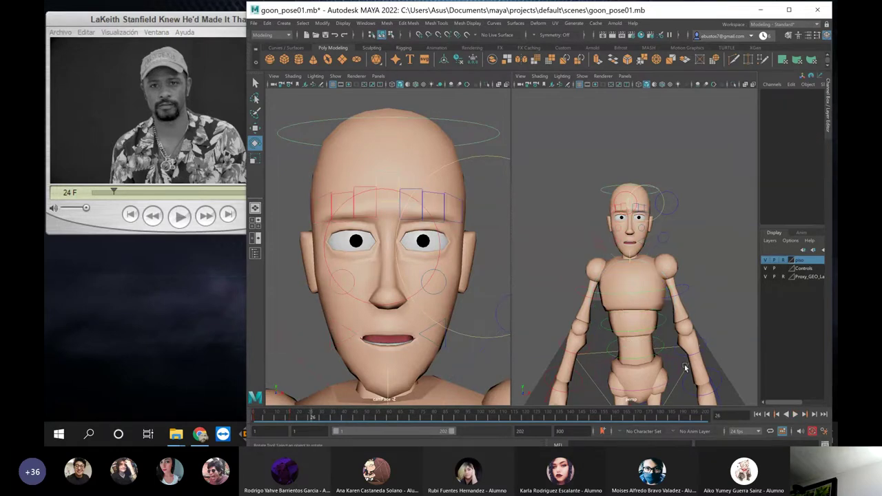
{"action": "left_click", "coordinate": [672, 353]}
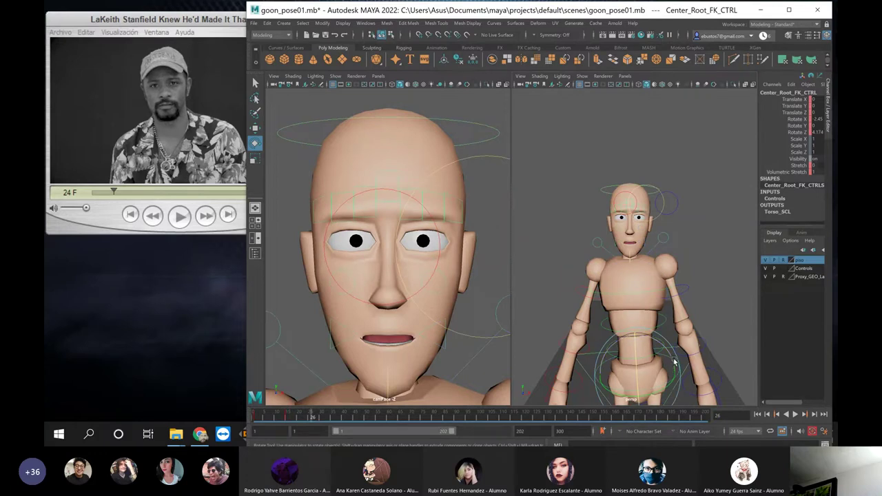
{"action": "left_click_drag", "start_coordinate": [674, 360], "coordinate": [679, 354]}
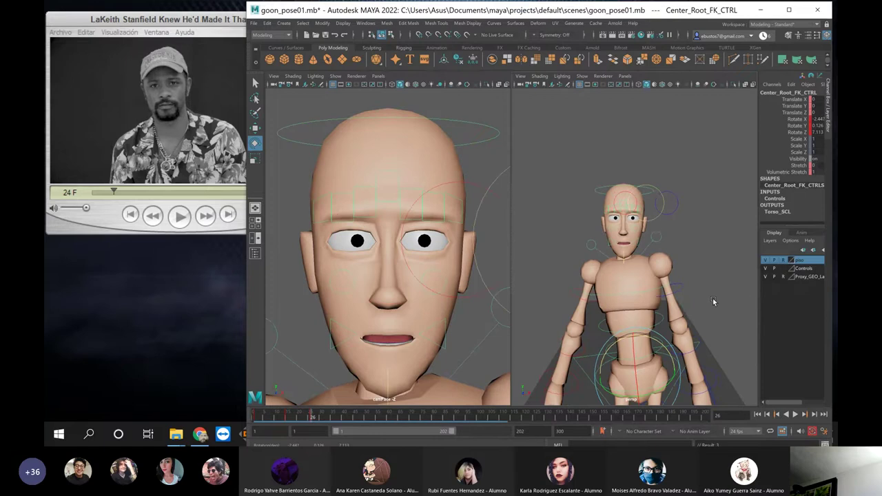
Advance the reference video to frame 29 and rotate the Chest_FK_CTRL at that frame to about -2.21, -11.78, 3.04
{"action": "left_click", "coordinate": [622, 277]}
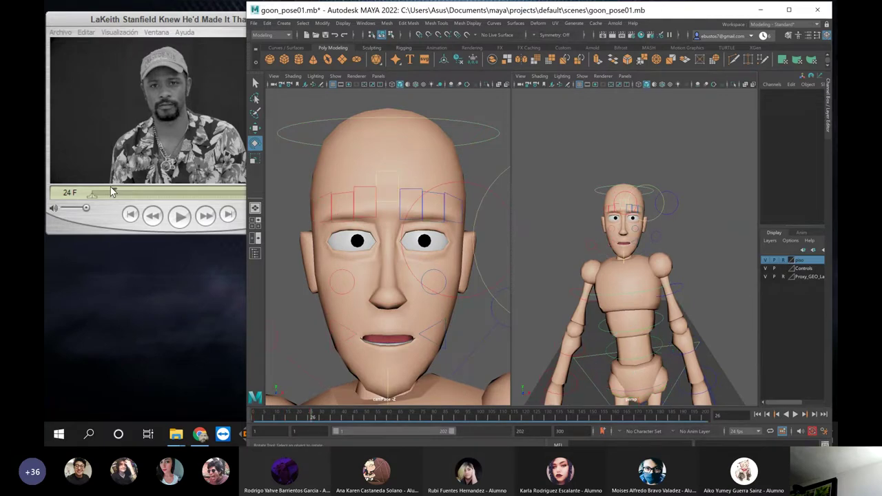
{"action": "left_click_drag", "start_coordinate": [114, 193], "coordinate": [118, 193]}
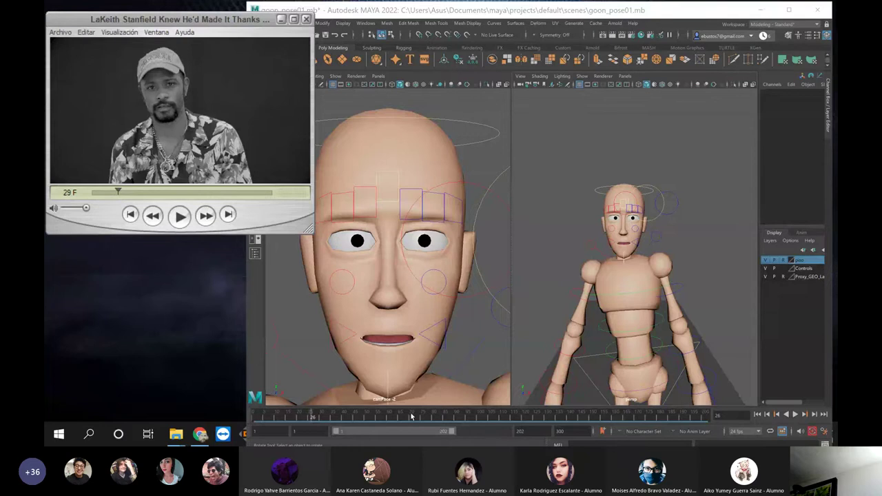
{"action": "left_click_drag", "start_coordinate": [310, 417], "coordinate": [320, 418]}
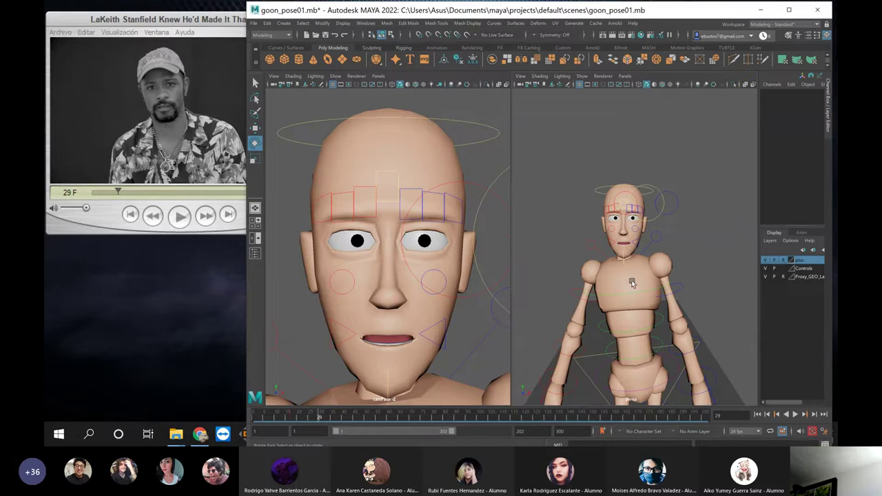
{"action": "left_click", "coordinate": [658, 295]}
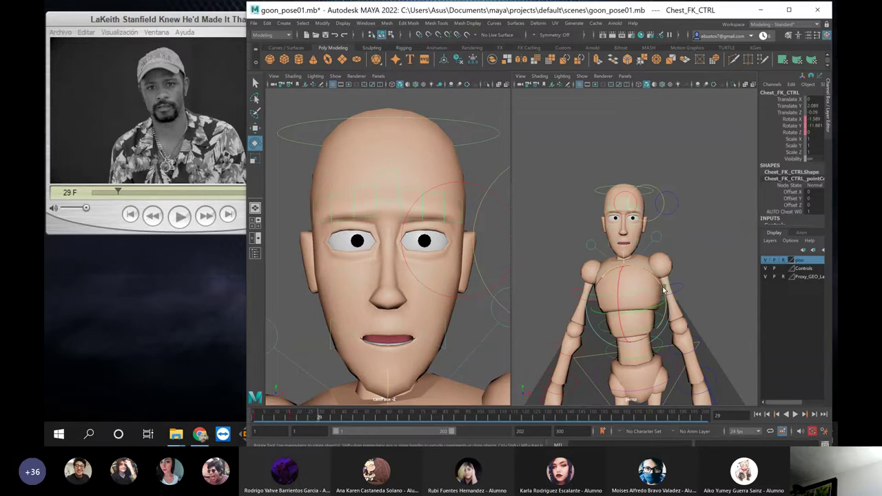
{"action": "left_click_drag", "start_coordinate": [664, 290], "coordinate": [658, 287]}
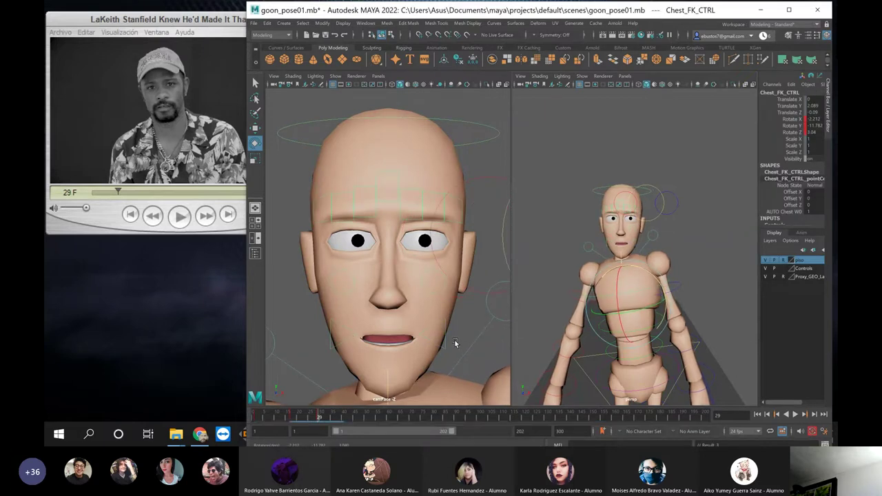
Select the Neck_FK_CTRL at the base of the neck and key its neutral pose at frame 1
{"action": "left_click_drag", "start_coordinate": [689, 253], "coordinate": [672, 241], "text": "alt"}
{"action": "left_click", "coordinate": [623, 247]}
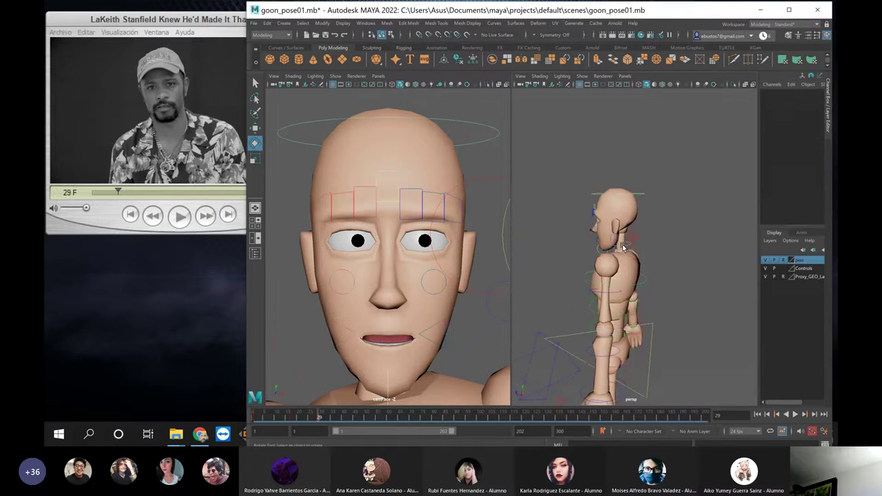
{"action": "left_click", "coordinate": [623, 249]}
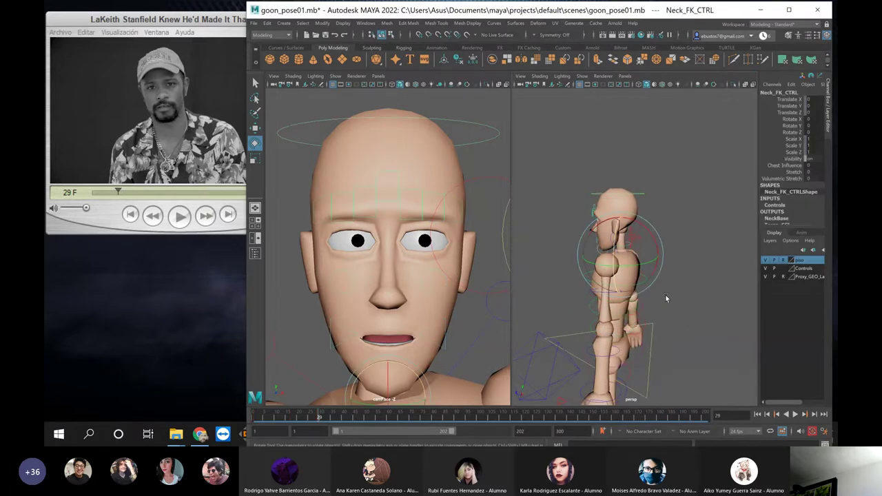
{"action": "left_click_drag", "start_coordinate": [666, 295], "coordinate": [715, 295], "text": "alt"}
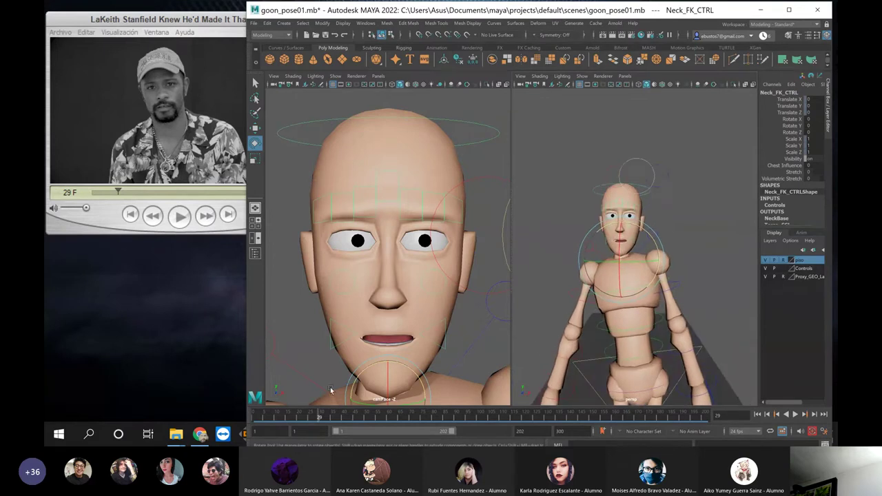
{"action": "left_click", "coordinate": [256, 419]}
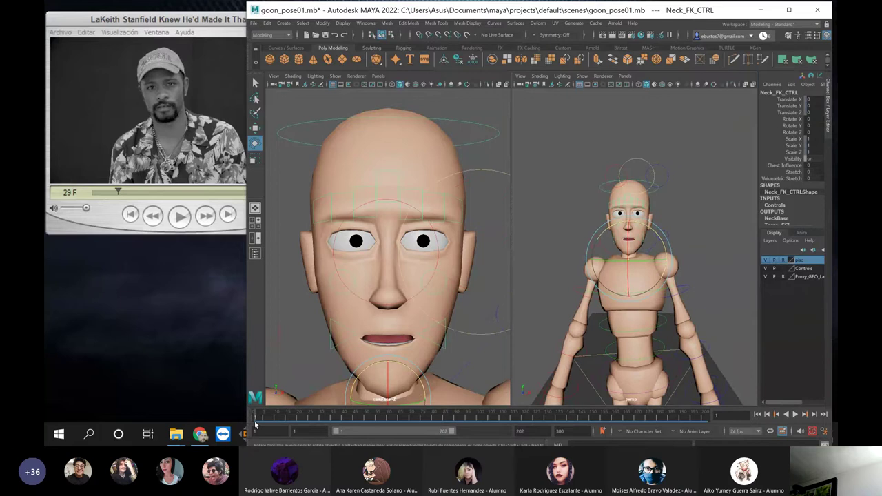
{"action": "key", "text": "s"}
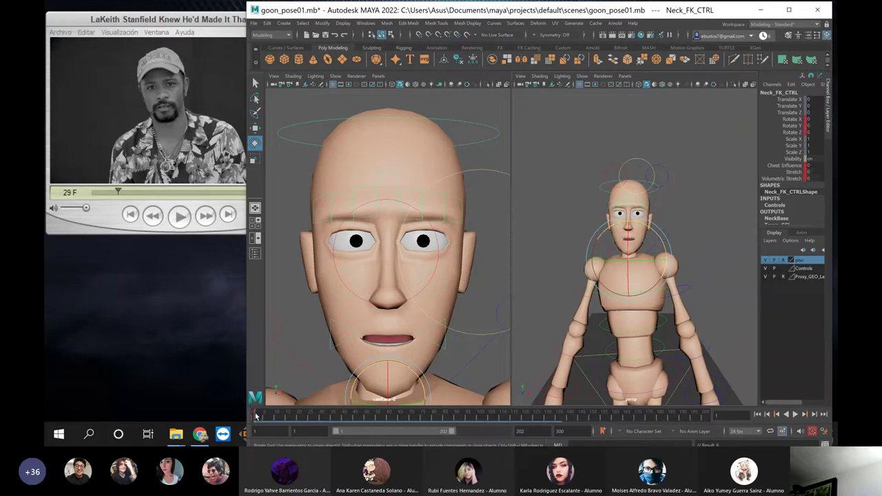
Rotate the Neck_FK_CTRL to about 4.25 in Rotate Z at frame 29 and play back the motion
{"action": "left_click_drag", "start_coordinate": [256, 416], "coordinate": [319, 417]}
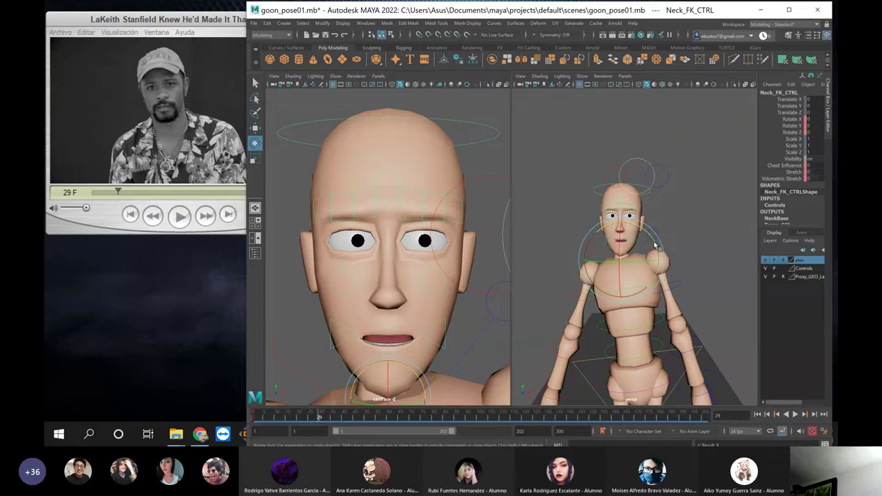
{"action": "mouse_move", "coordinate": [656, 244]}
{"action": "left_mouse_down"}
{"action": "mouse_move", "coordinate": [654, 235]}
{"action": "mouse_move", "coordinate": [651, 245]}
{"action": "left_mouse_up"}
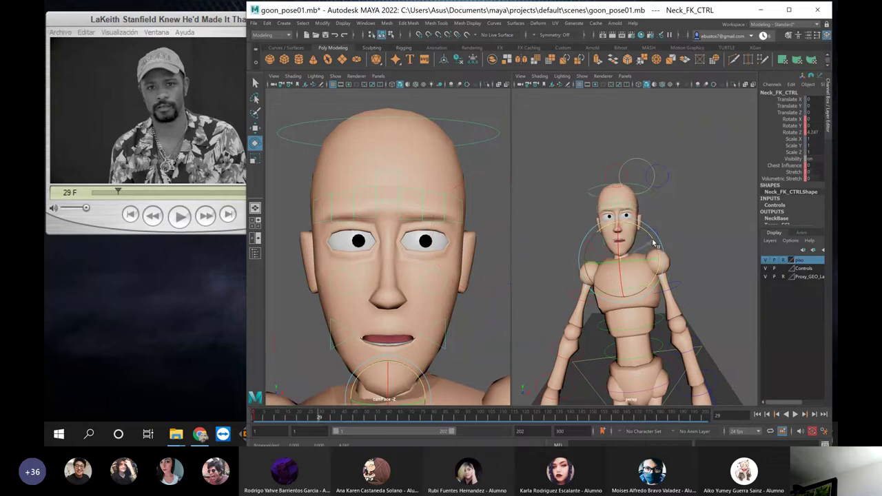
{"action": "left_click_drag", "start_coordinate": [333, 418], "coordinate": [224, 426]}
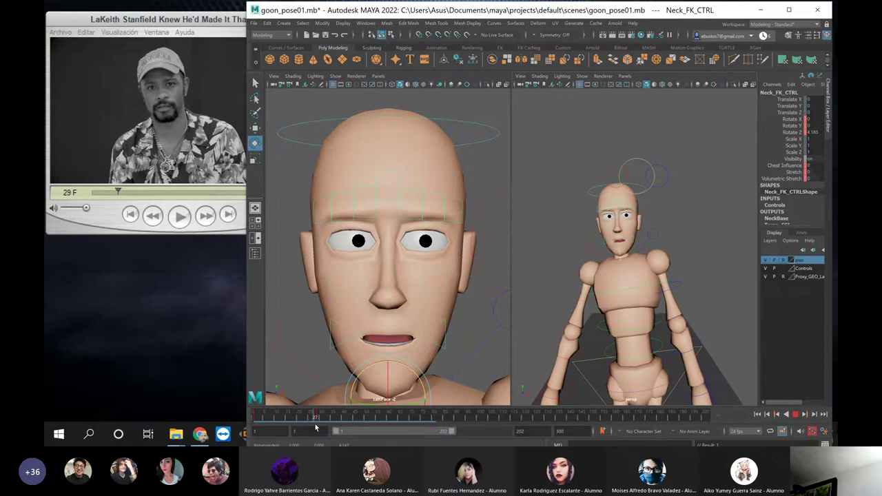
{"action": "key", "text": "alt+v"}
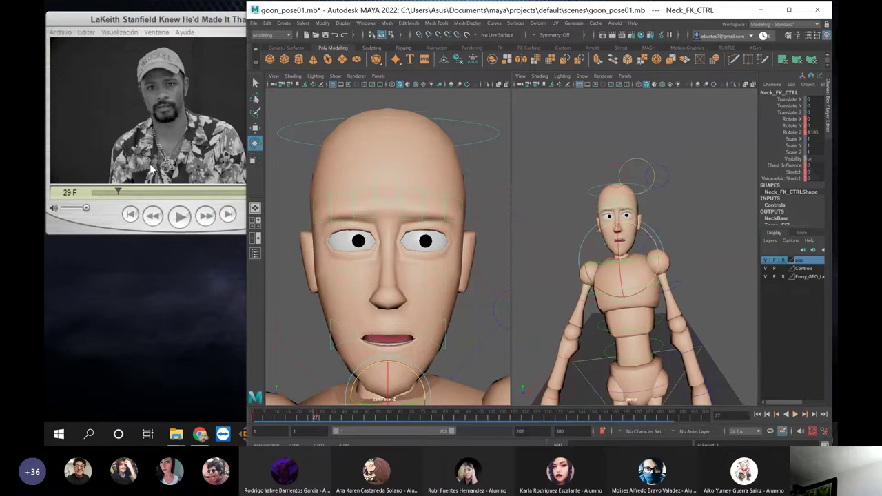
Key the Head_FK_CTRL's neutral pose, rotate it to about -0.31, -5.26, 3.41 at frame 29, and key that rotation
{"action": "left_click", "coordinate": [521, 247]}
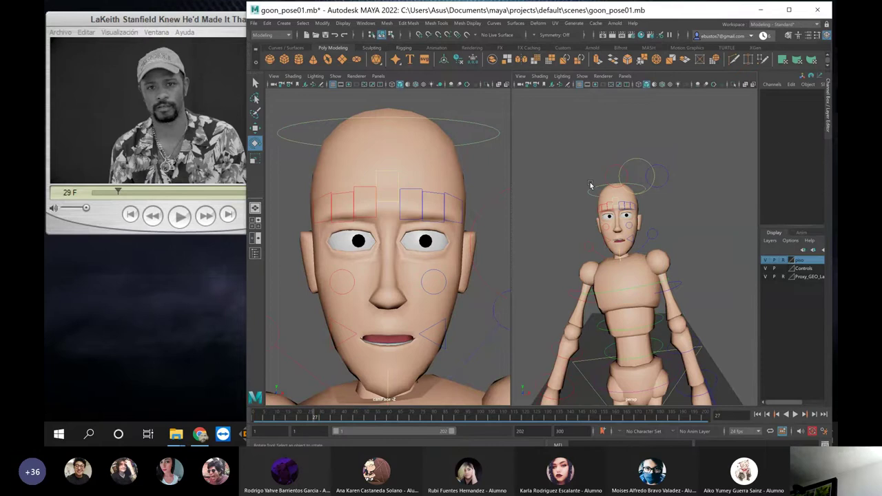
{"action": "left_click", "coordinate": [590, 224]}
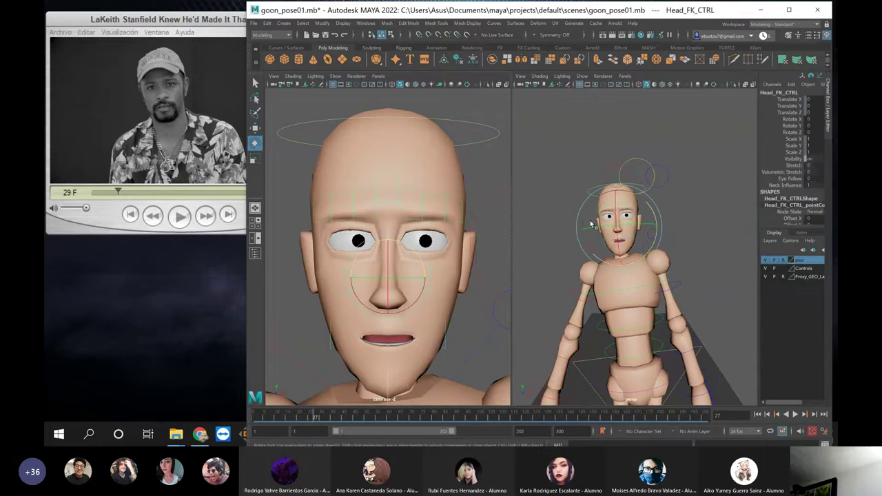
{"action": "left_click_drag", "start_coordinate": [655, 219], "coordinate": [680, 195]}
{"action": "key", "text": "ctrl+z"}
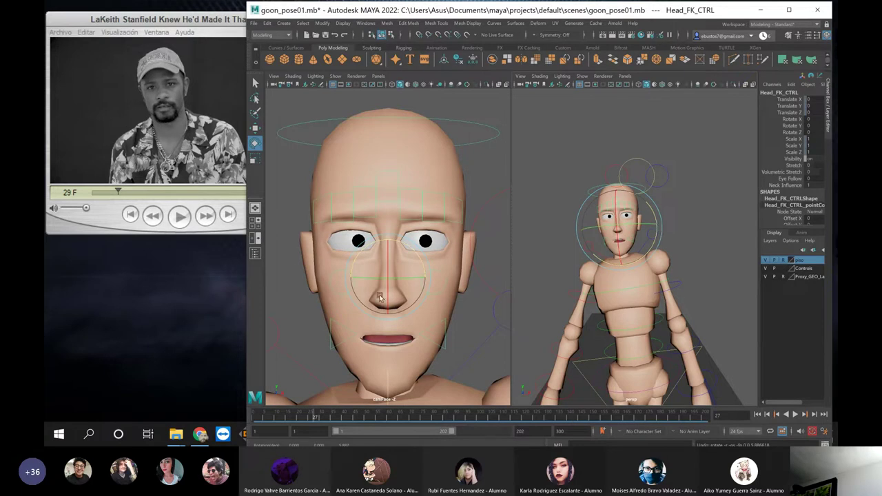
{"action": "mouse_move", "coordinate": [313, 417]}
{"action": "left_mouse_down"}
{"action": "mouse_move", "coordinate": [254, 416]}
{"action": "mouse_move", "coordinate": [317, 416]}
{"action": "left_mouse_up"}
{"action": "key", "text": "s"}
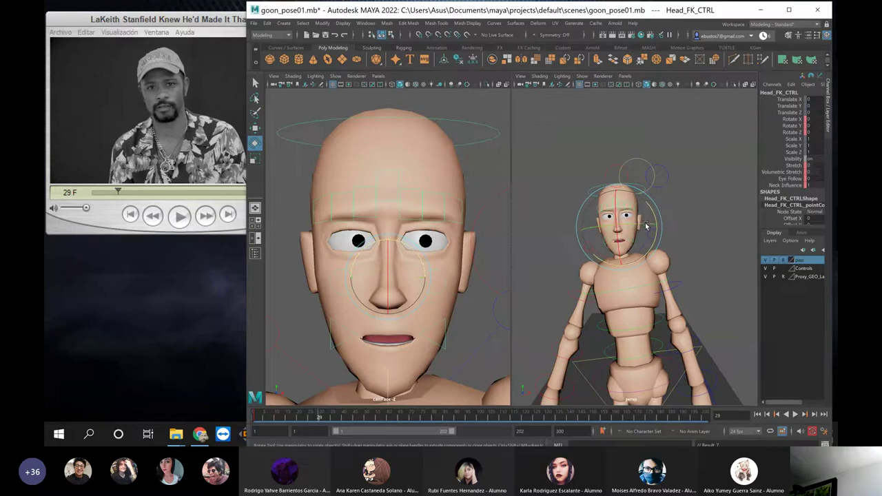
{"action": "left_click_drag", "start_coordinate": [648, 224], "coordinate": [656, 217]}
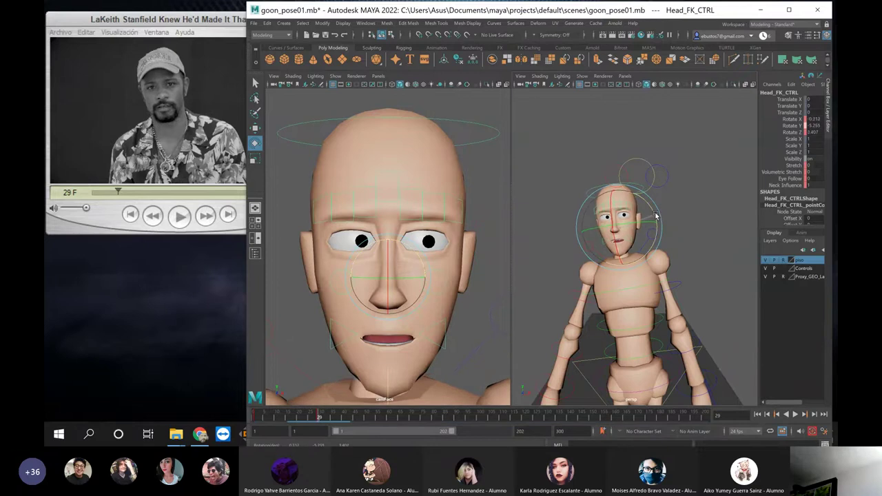
{"action": "key", "text": "shift+e"}
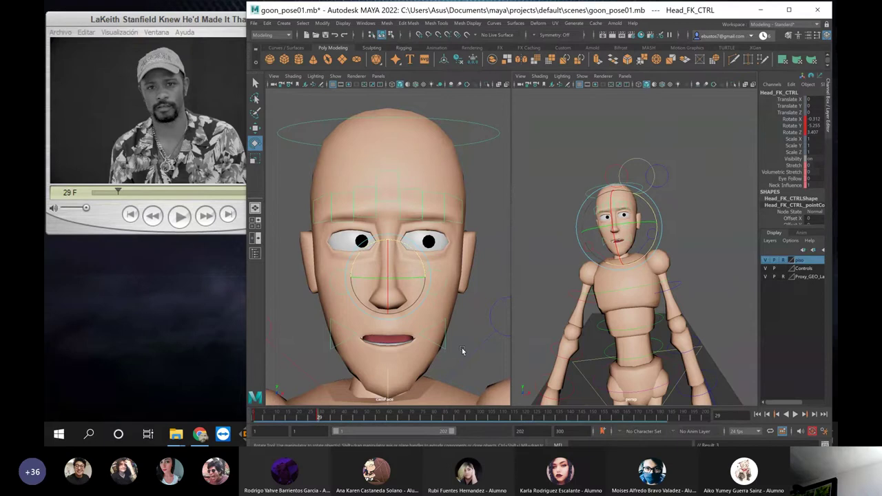
Lower the EyeTarget_CTRL to about -0.32 in Translate Y and key it at frame 29
{"action": "left_click", "coordinate": [641, 166]}
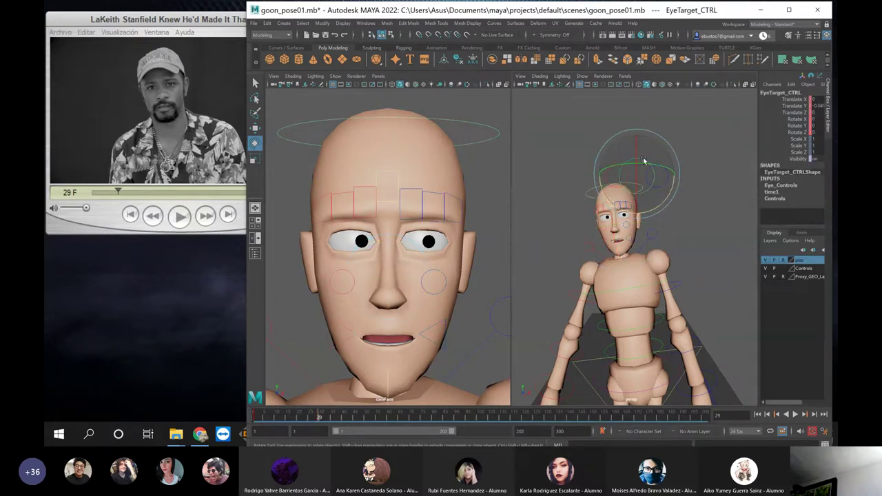
{"action": "key", "text": "w"}
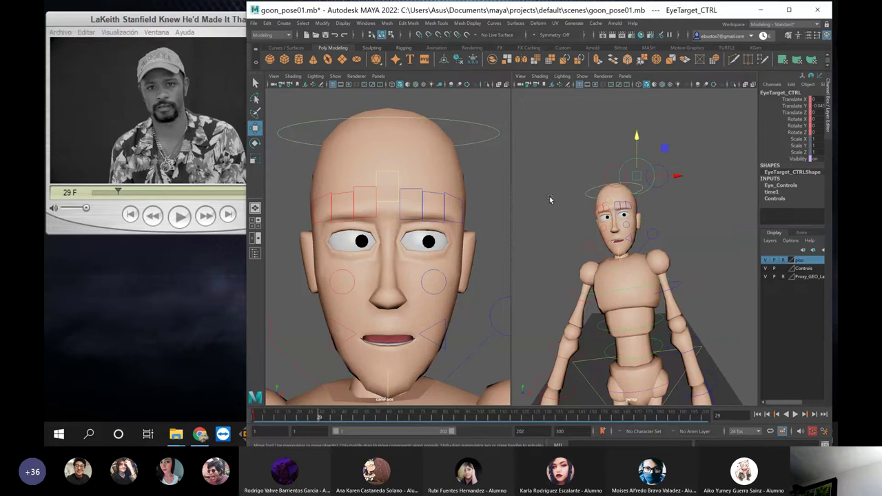
{"action": "left_click_drag", "start_coordinate": [637, 145], "coordinate": [632, 171]}
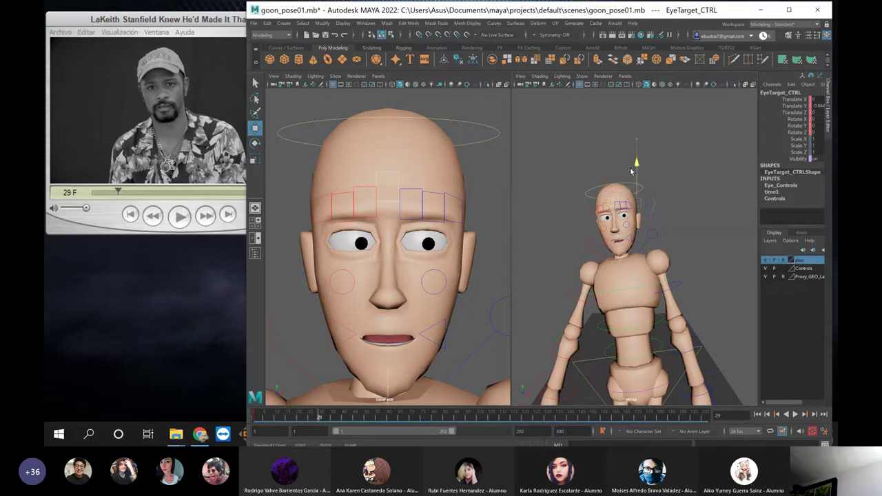
{"action": "left_click_drag", "start_coordinate": [632, 171], "coordinate": [631, 168]}
{"action": "key", "text": "s"}
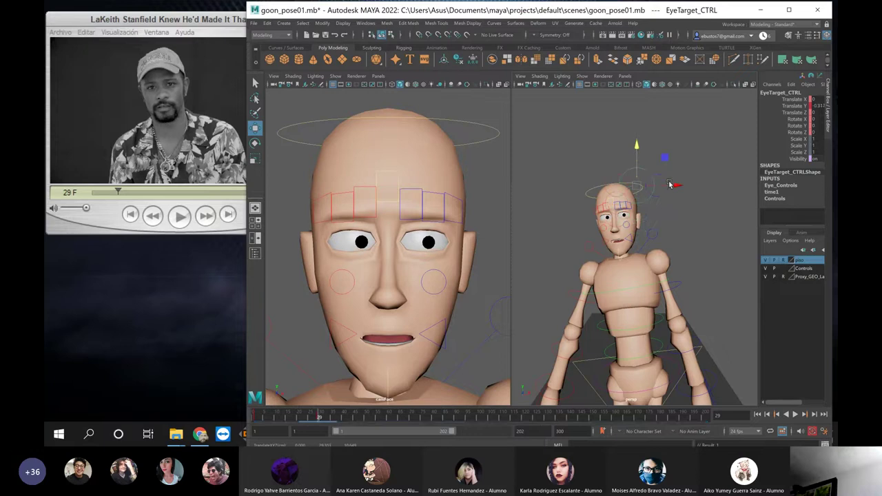
Set the EyeTarget_CTRL's Translate Y to 0 at frame 29
{"action": "left_click", "coordinate": [669, 184]}
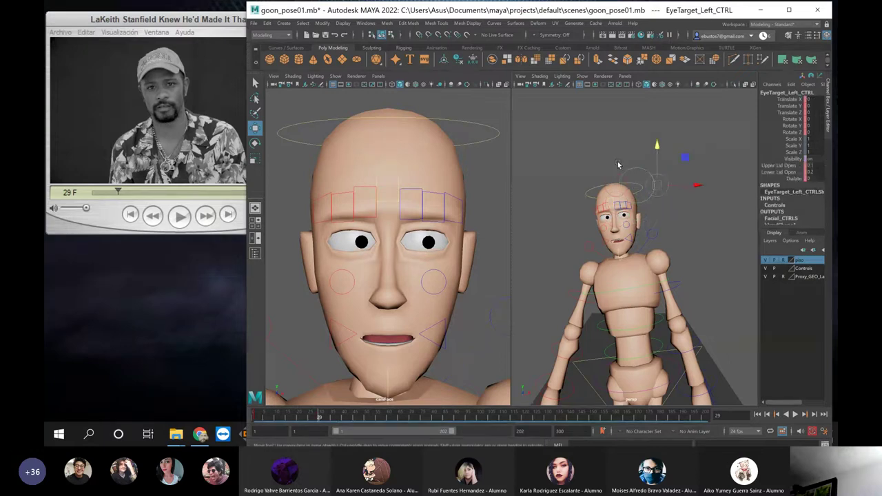
{"action": "left_click", "coordinate": [619, 166]}
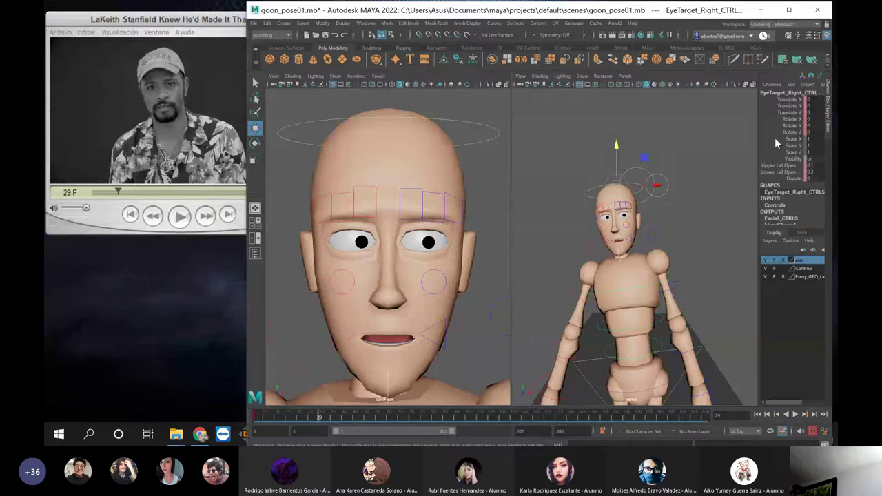
{"action": "left_click", "coordinate": [665, 157]}
{"action": "left_click", "coordinate": [640, 174]}
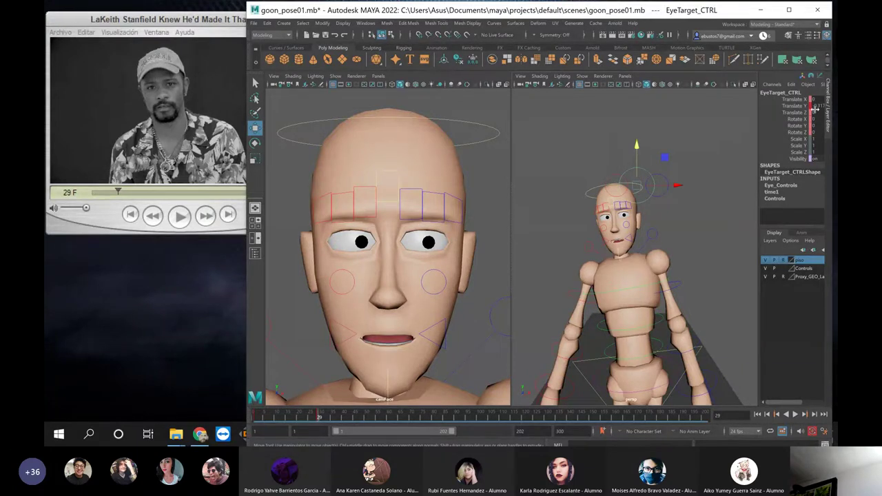
{"action": "left_click", "coordinate": [817, 107]}
{"action": "type", "text": "0"}
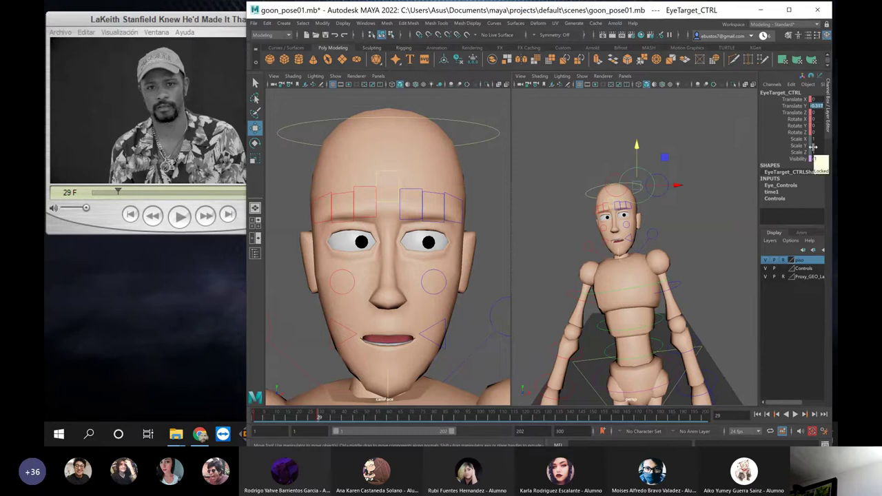
{"action": "key", "text": "Return"}
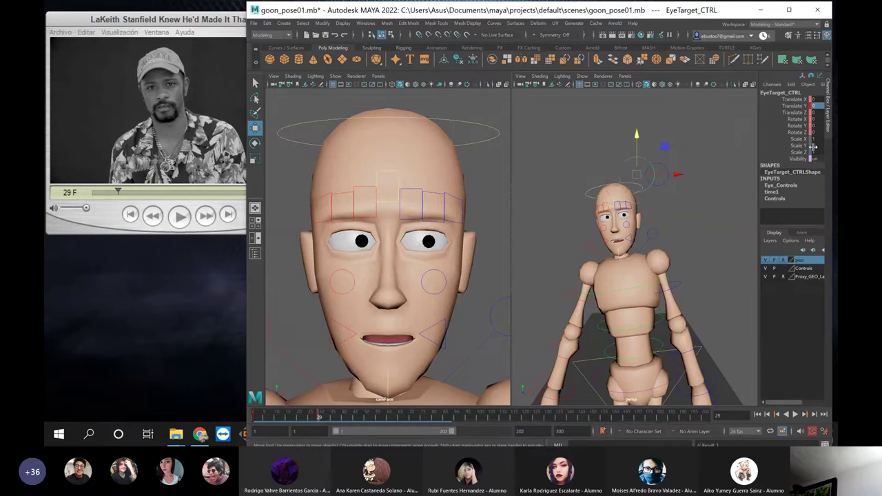
Move the EyeTarget_CTRL down and to the character's right side at frame 29, redirecting the gaze toward the viewer
{"action": "left_click", "coordinate": [638, 163]}
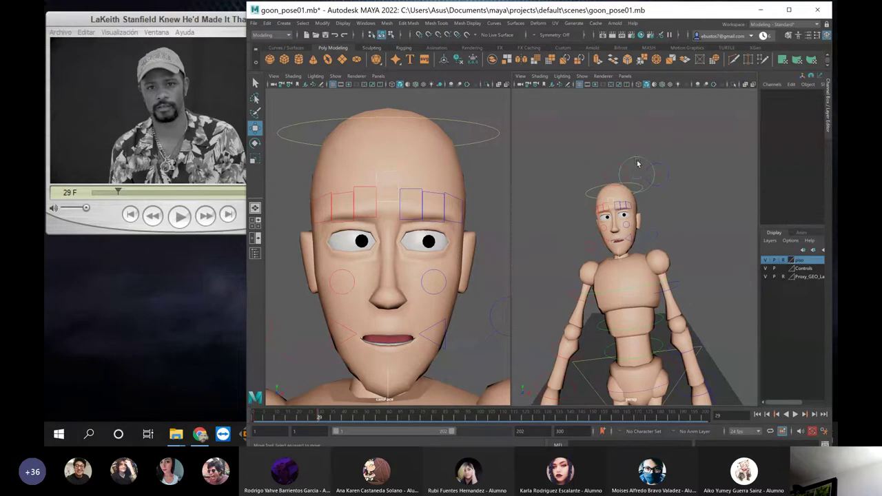
{"action": "left_click", "coordinate": [641, 158]}
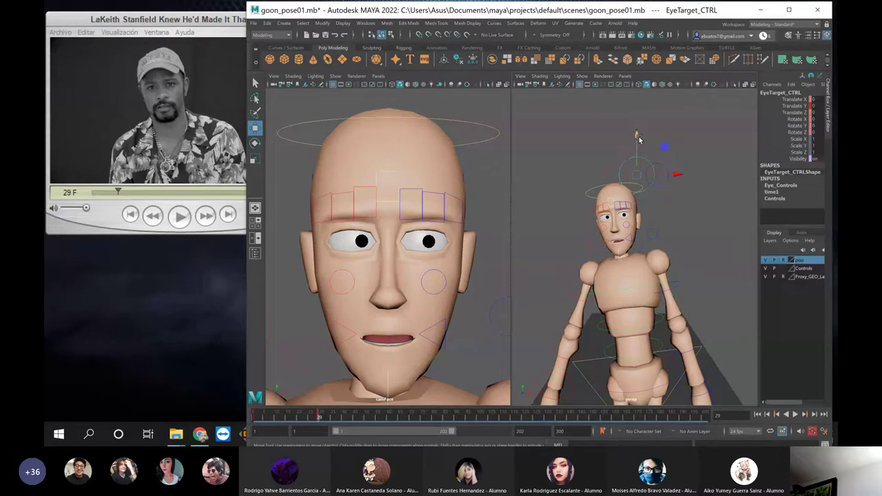
{"action": "left_click_drag", "start_coordinate": [639, 140], "coordinate": [594, 213]}
{"action": "left_click", "coordinate": [538, 166]}
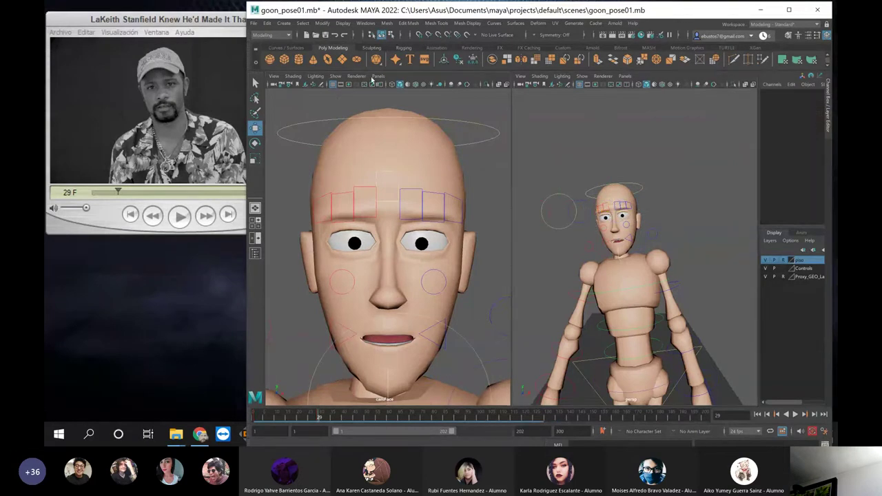
Look through camera1 in the face view and frame the character's head and upper torso
{"action": "left_click", "coordinate": [375, 77]}
{"action": "mouse_move", "coordinate": [392, 85]}
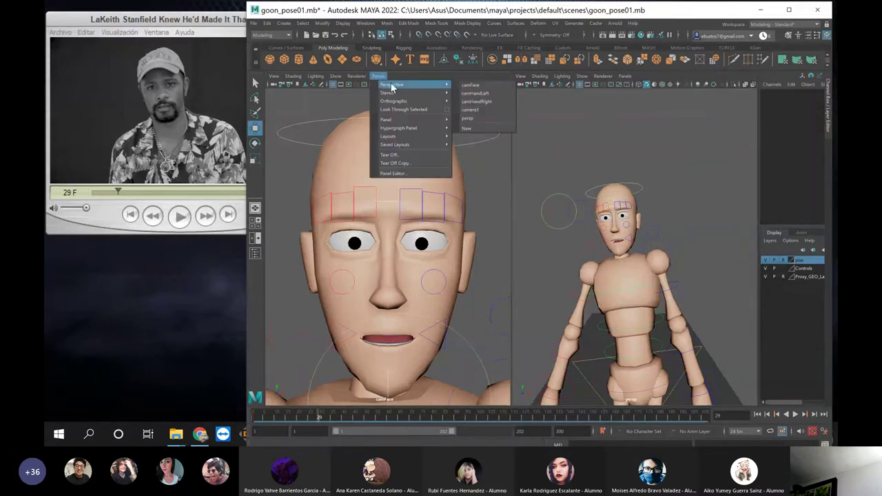
{"action": "left_click", "coordinate": [471, 110]}
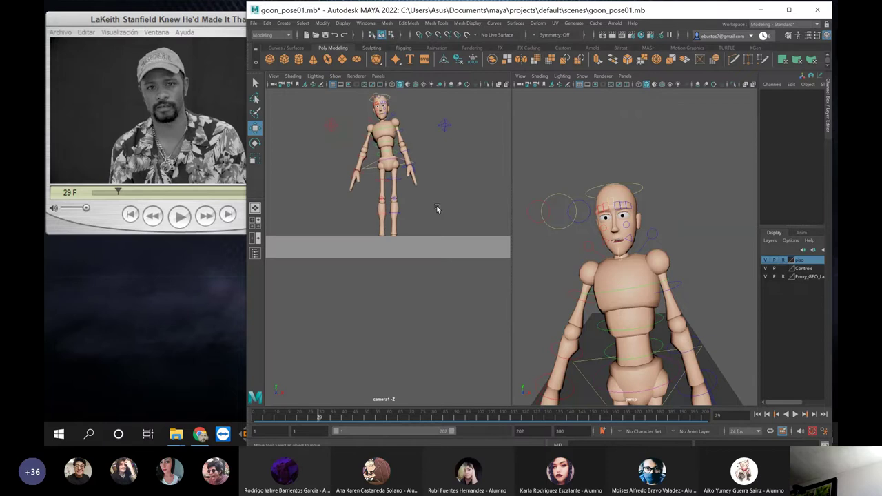
{"action": "middle_click_drag", "start_coordinate": [420, 194], "coordinate": [413, 239], "text": "alt"}
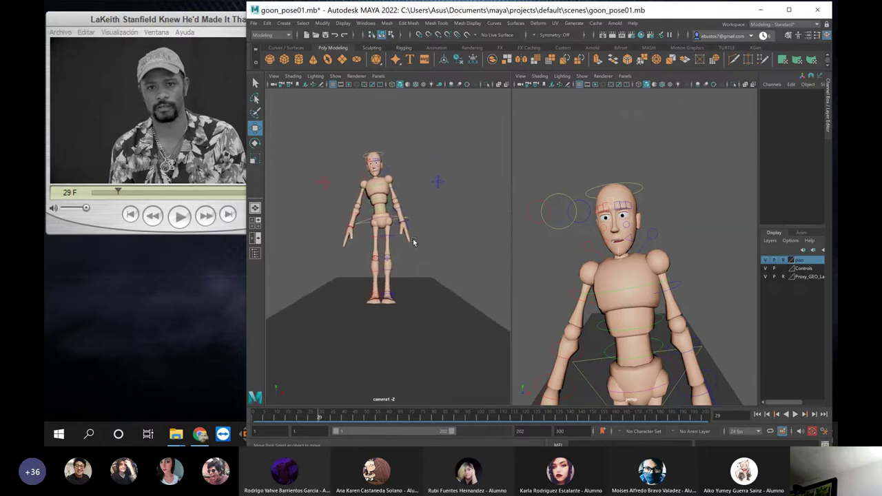
{"action": "scroll", "coordinate": [404, 205], "scroll_direction": "up", "scroll_amount": 1}
{"action": "scroll", "coordinate": [405, 202], "scroll_direction": "up", "scroll_amount": 3}
{"action": "middle_click_drag", "start_coordinate": [414, 160], "coordinate": [446, 243], "text": "alt"}
{"action": "scroll", "coordinate": [420, 198], "scroll_direction": "up", "scroll_amount": 3}
{"action": "scroll", "coordinate": [432, 215], "scroll_direction": "up", "scroll_amount": 4}
{"action": "scroll", "coordinate": [444, 224], "scroll_direction": "up", "scroll_amount": 3}
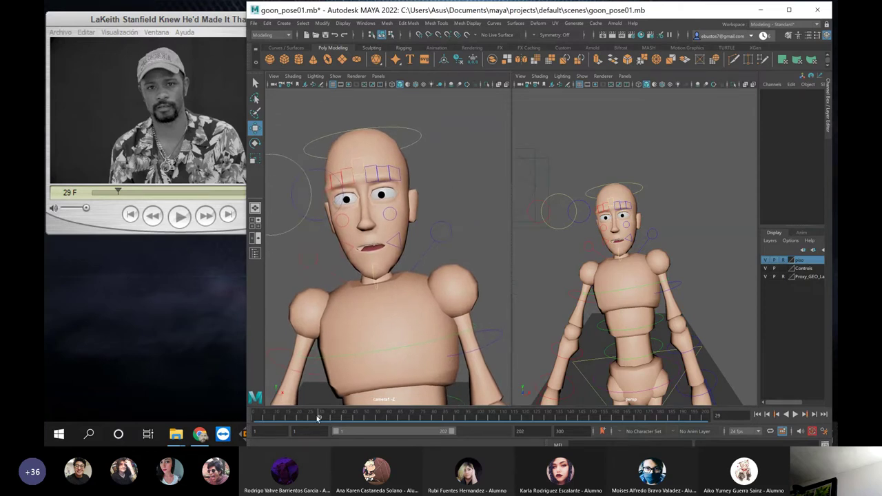
Play back the animation from the first frames through camera1
{"action": "left_click_drag", "start_coordinate": [318, 417], "coordinate": [262, 416]}
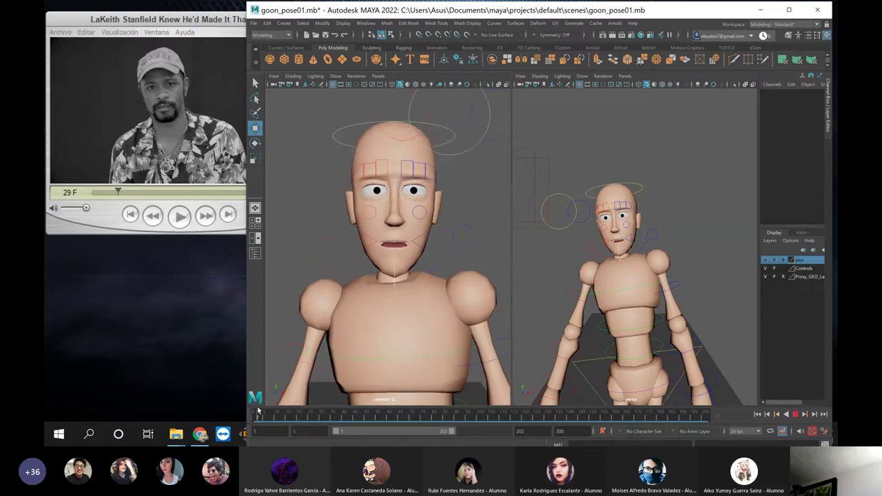
{"action": "key", "text": "alt+v"}
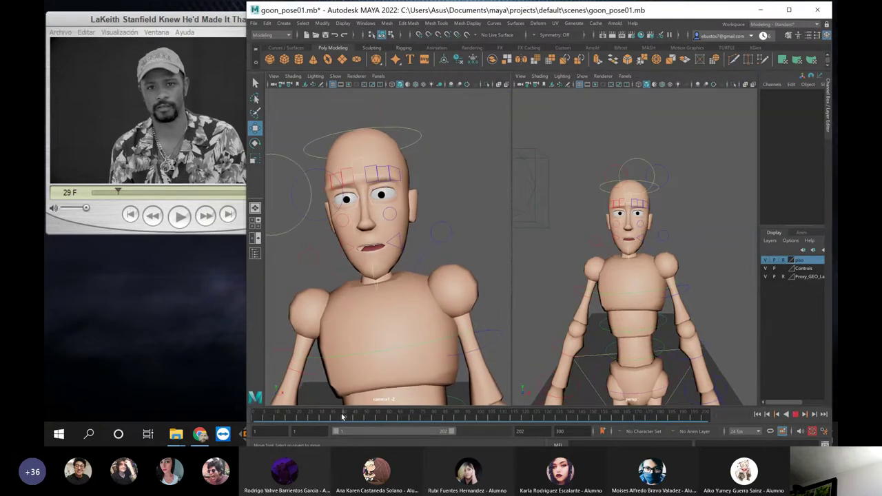
{"action": "key", "text": "alt+v"}
Move the EyeTarget_CTRL at frame 1 to about -0.69 in Translate X and -0.64 in Translate Y
{"action": "left_click_drag", "start_coordinate": [265, 417], "coordinate": [253, 416]}
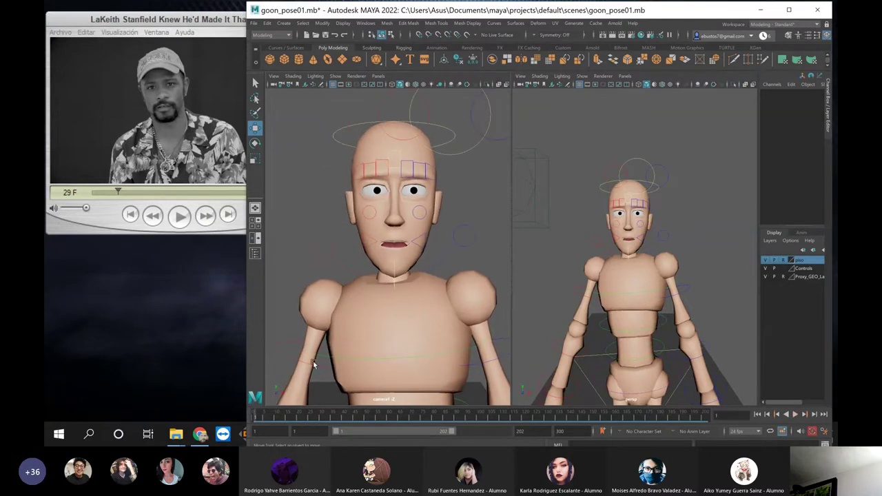
{"action": "left_click", "coordinate": [459, 150]}
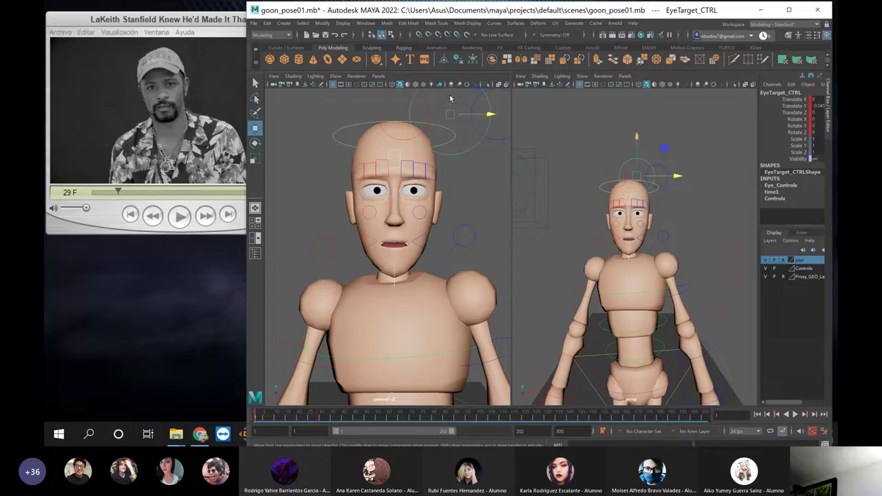
{"action": "left_click_drag", "start_coordinate": [451, 99], "coordinate": [419, 168]}
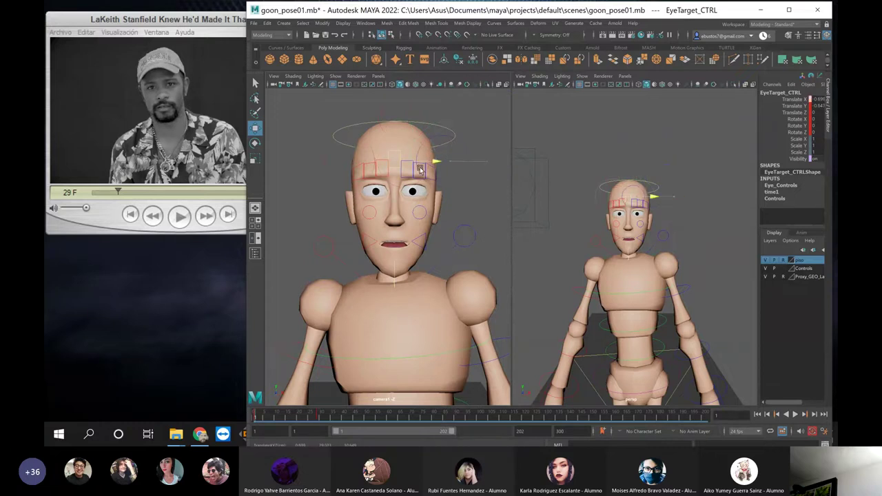
Move the EyeTarget_CTRL at frame 29 to about -1.18 in Translate X and -1.02 in Translate Y, key it and play back
{"action": "left_click_drag", "start_coordinate": [256, 418], "coordinate": [319, 420]}
{"action": "left_click_drag", "start_coordinate": [305, 196], "coordinate": [392, 195]}
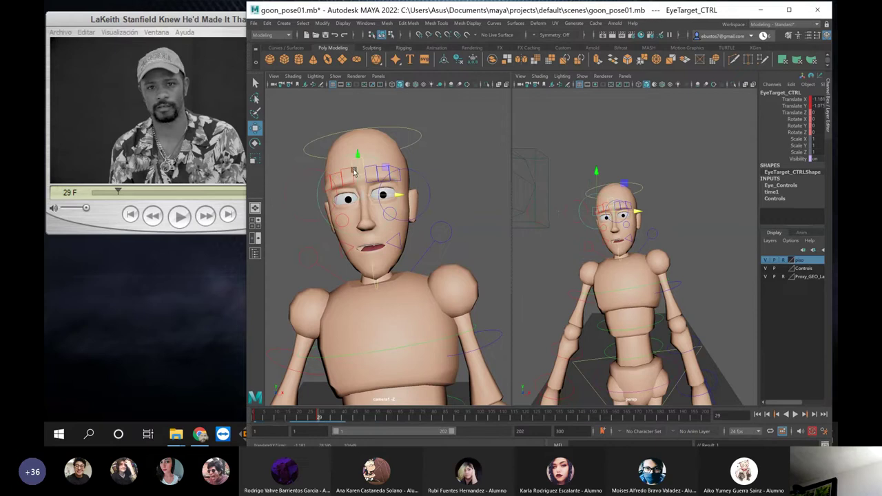
{"action": "key", "text": "s"}
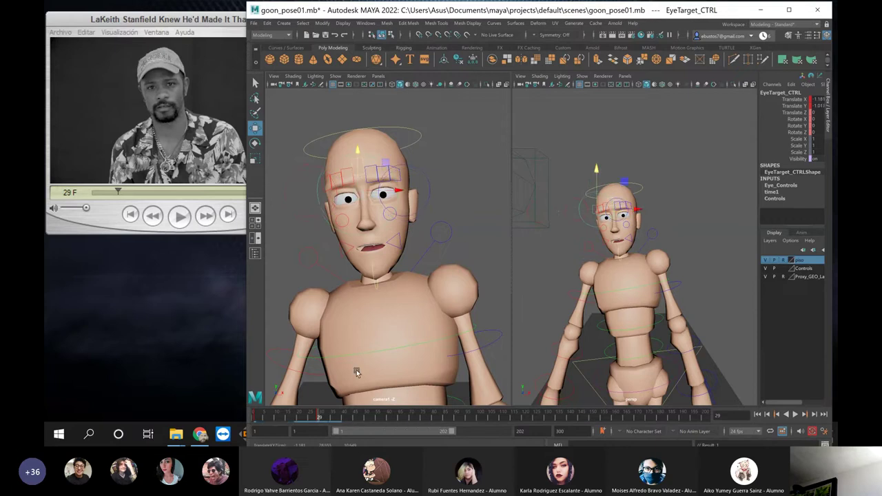
{"action": "key", "text": "alt+v"}
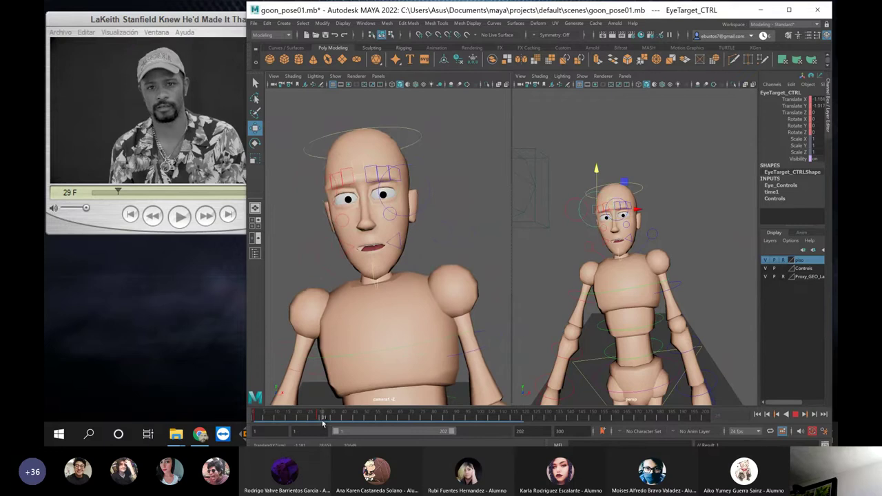
{"action": "key", "text": "alt+v"}
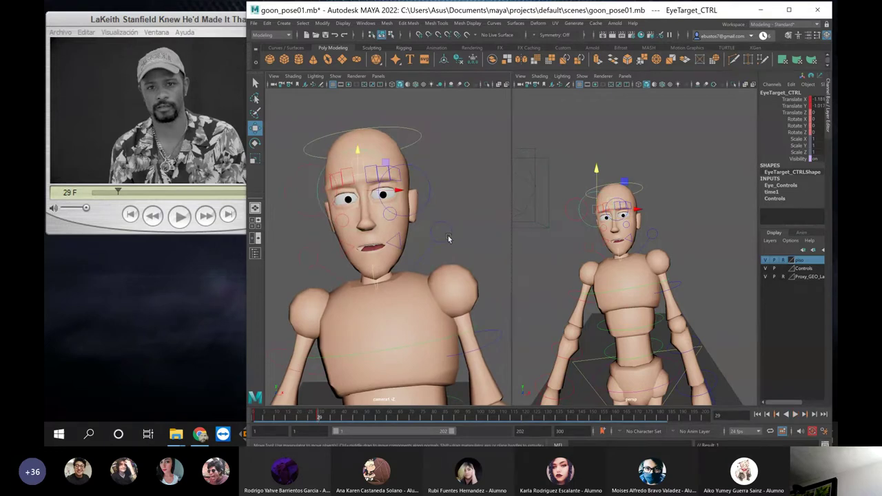
Try to freeze all of camera1's transformations and test whether the camera view still zooms
{"action": "left_click", "coordinate": [539, 170]}
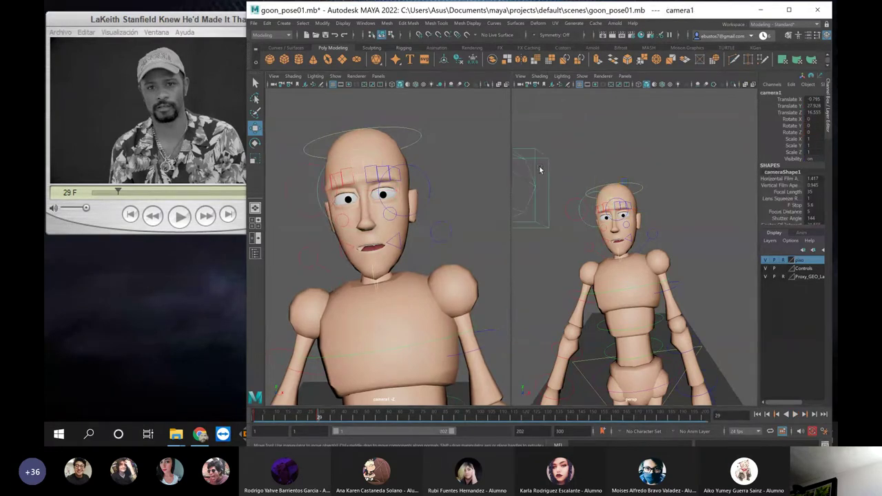
{"action": "left_click", "coordinate": [798, 100]}
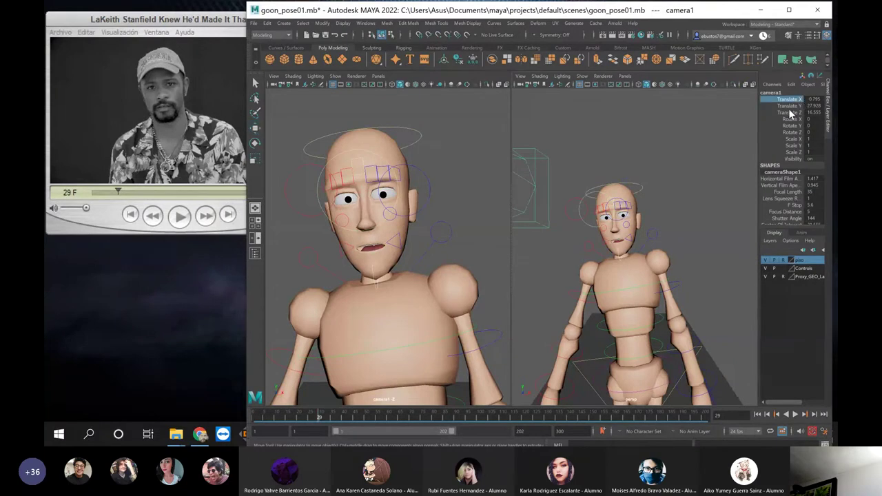
{"action": "left_click", "coordinate": [791, 113], "text": "shift"}
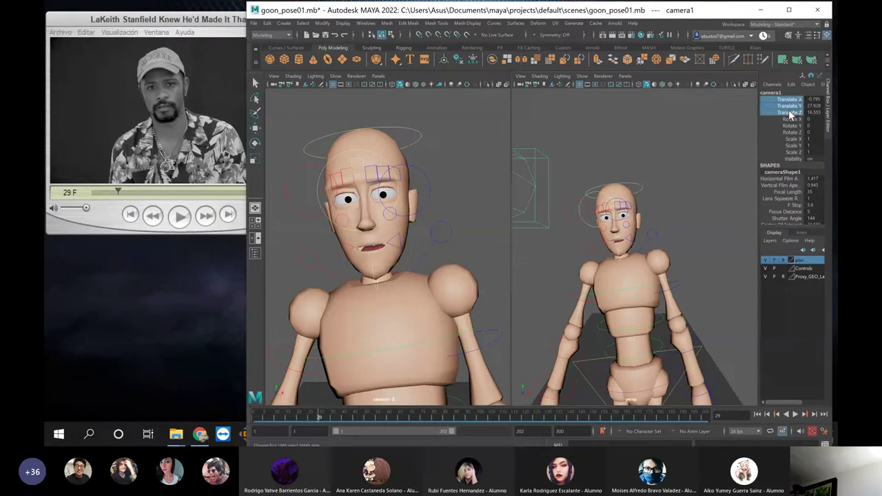
{"action": "right_click", "coordinate": [788, 107]}
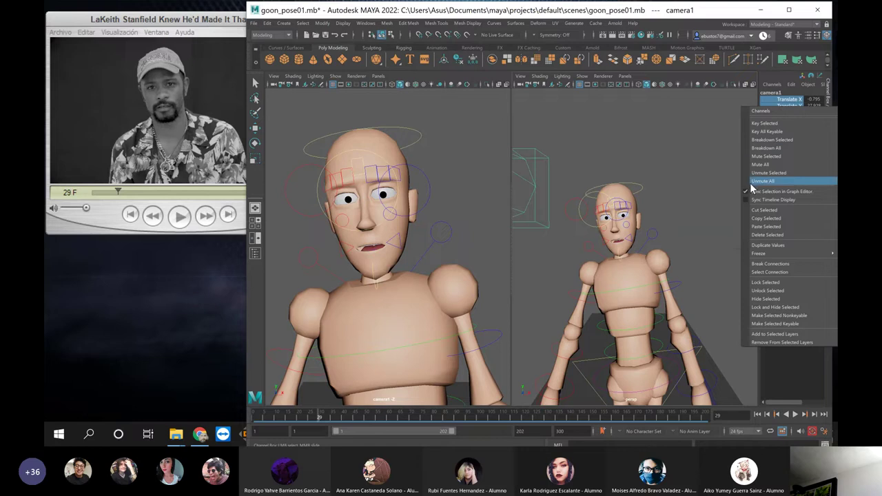
{"action": "mouse_move", "coordinate": [768, 253]}
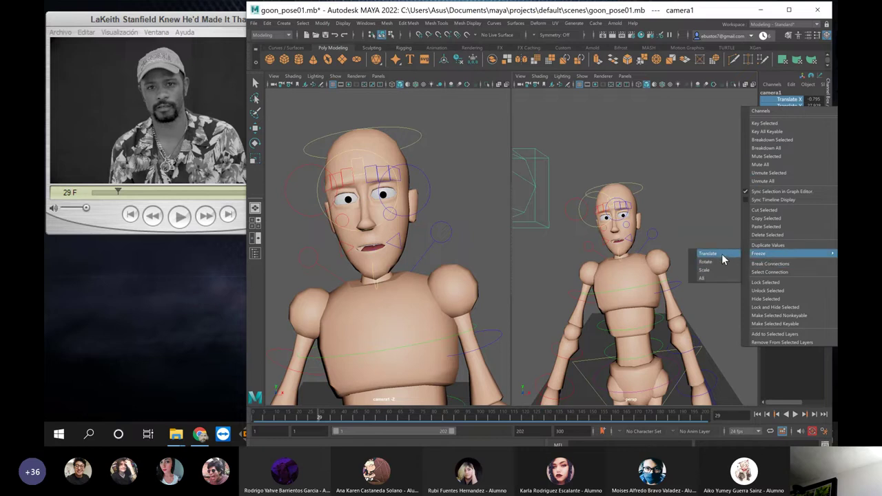
{"action": "left_click", "coordinate": [701, 278]}
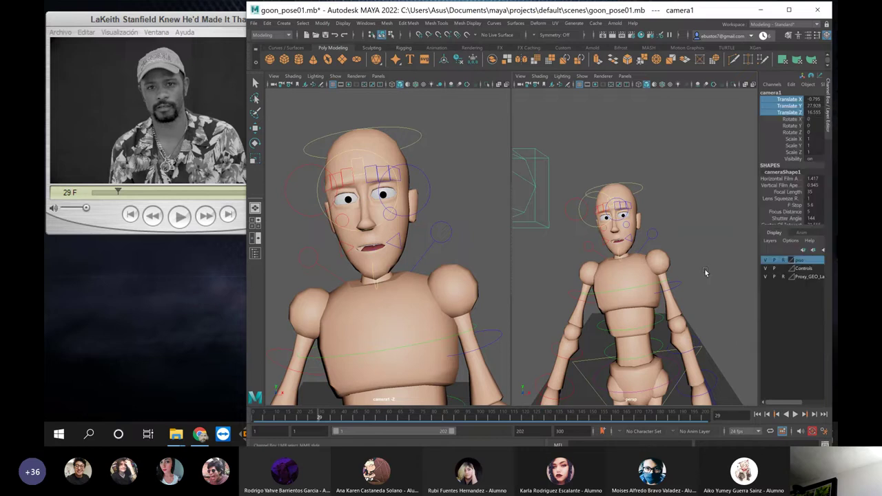
{"action": "left_click", "coordinate": [764, 140]}
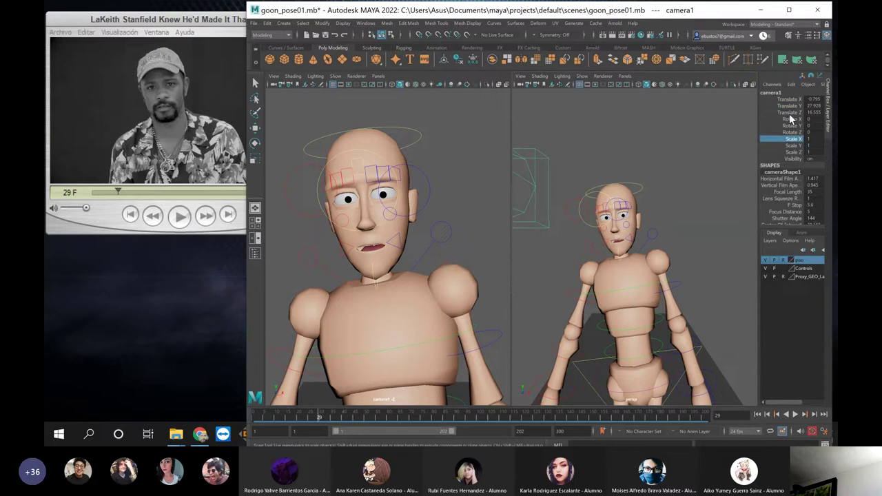
{"action": "key", "text": "w"}
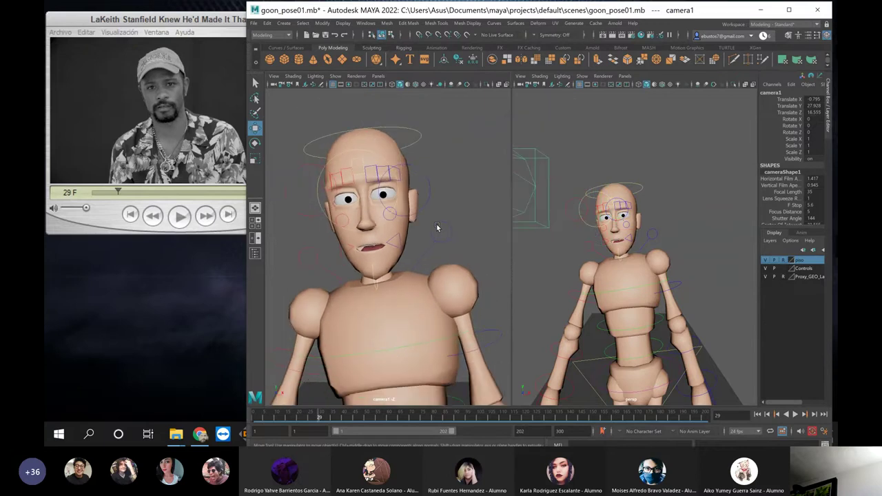
{"action": "scroll", "coordinate": [436, 227], "scroll_direction": "up", "scroll_amount": 2}
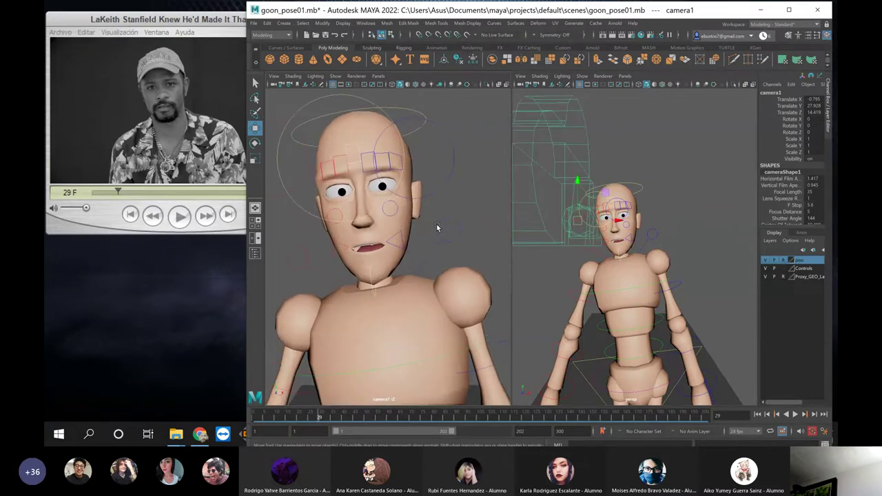
{"action": "scroll", "coordinate": [436, 224], "scroll_direction": "down", "scroll_amount": 2}
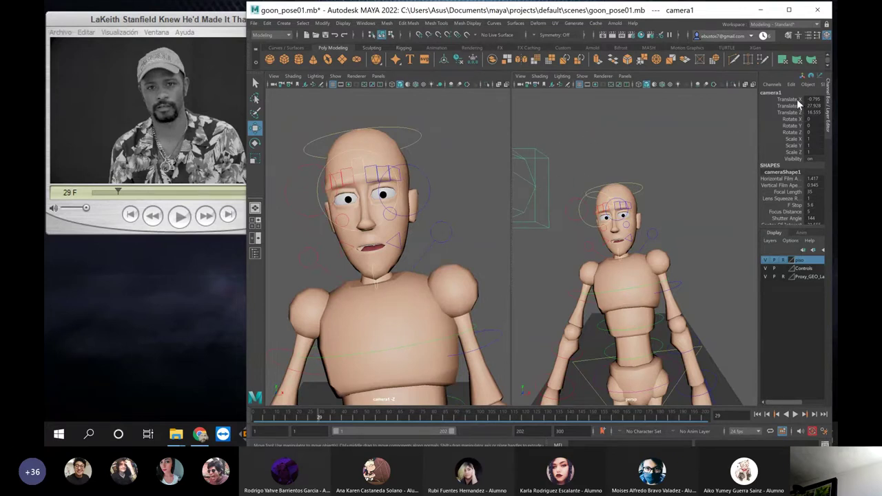
Lock all of camera1's translate, rotate and scale channels
{"action": "left_click", "coordinate": [792, 100]}
{"action": "right_click", "coordinate": [796, 101]}
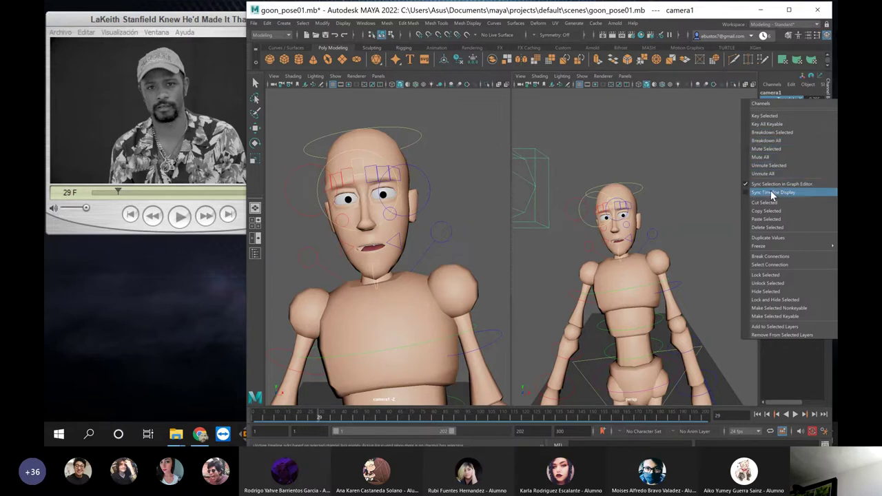
{"action": "mouse_move", "coordinate": [771, 245]}
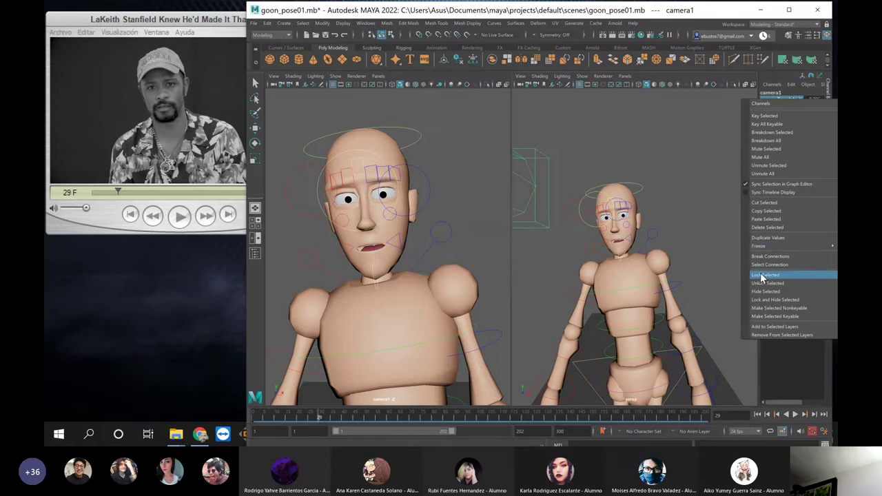
{"action": "left_click", "coordinate": [763, 276]}
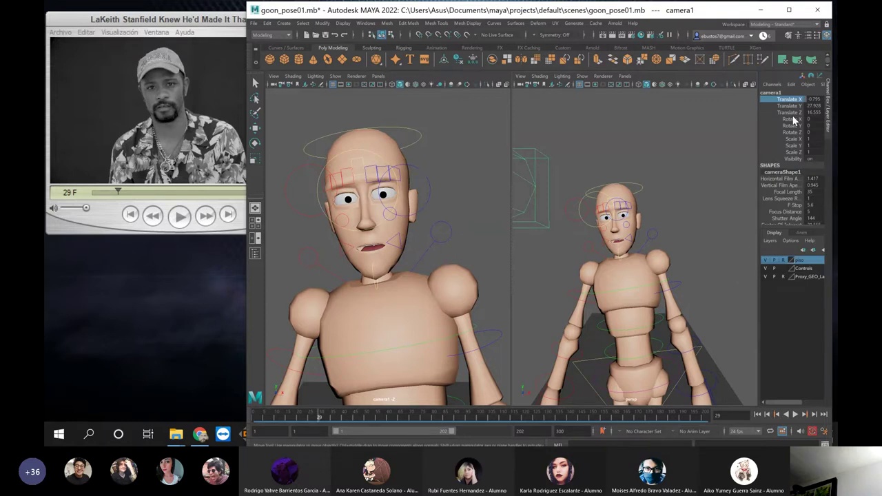
{"action": "left_click_drag", "start_coordinate": [793, 101], "coordinate": [793, 153]}
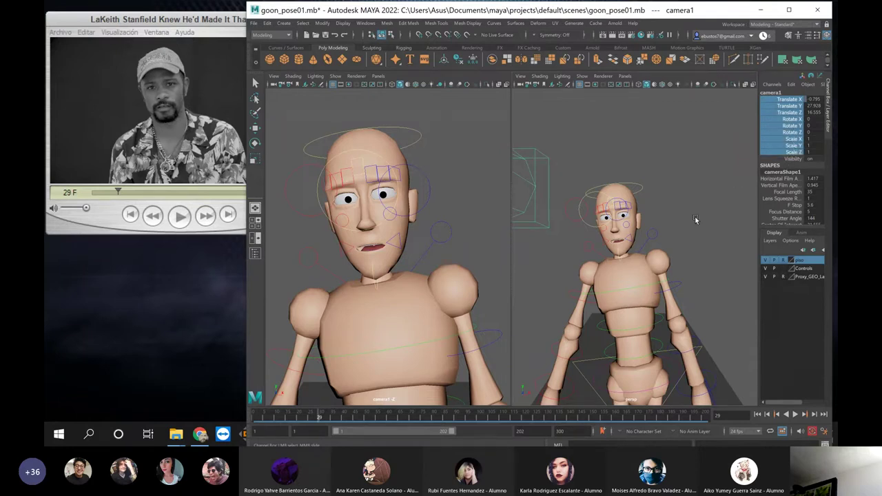
{"action": "right_click", "coordinate": [791, 150]}
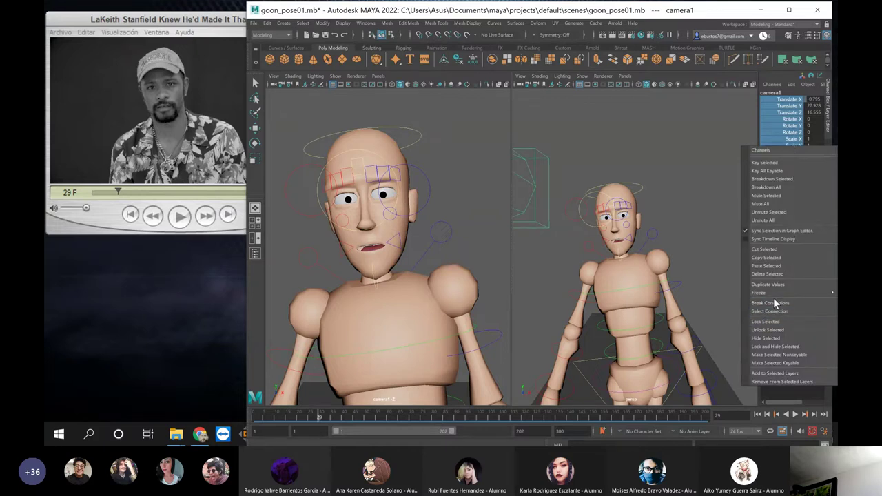
{"action": "left_click", "coordinate": [764, 323]}
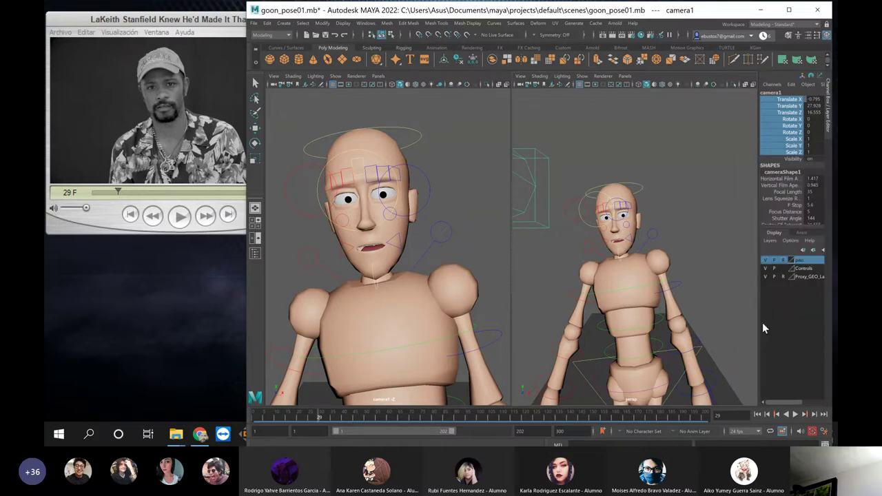
{"action": "left_click", "coordinate": [727, 192]}
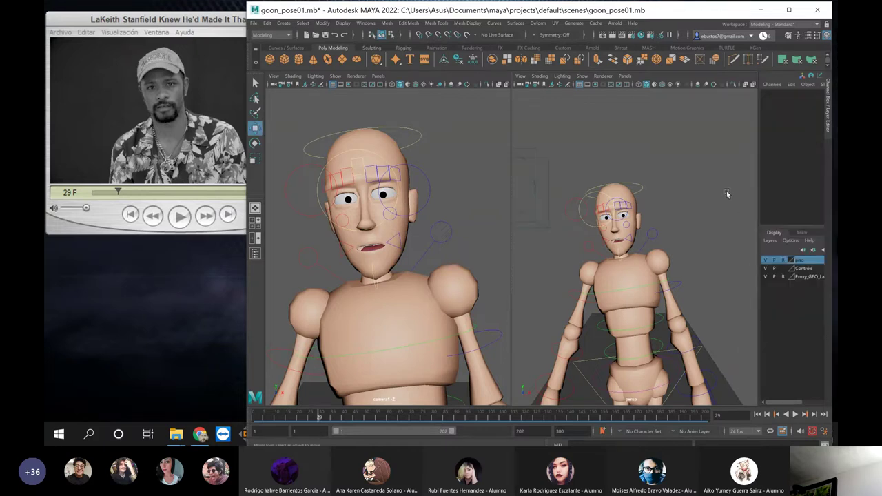
Select camera1 again in the perspective view and inspect its locked channels and the options for Translate X
{"action": "left_click", "coordinate": [454, 175]}
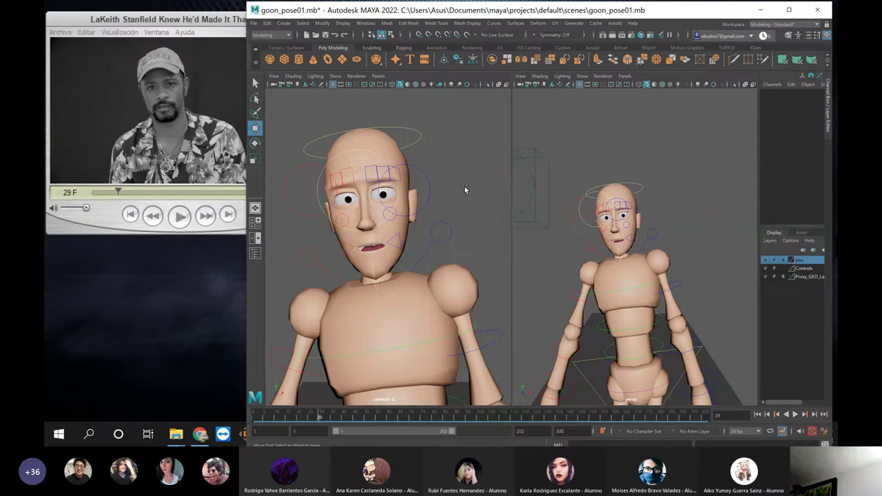
{"action": "left_click_drag", "start_coordinate": [534, 125], "coordinate": [536, 147]}
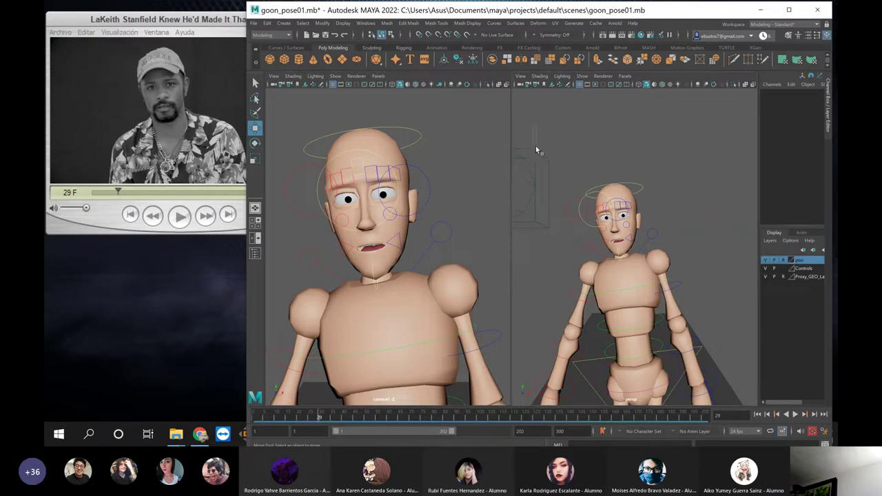
{"action": "left_click", "coordinate": [537, 150]}
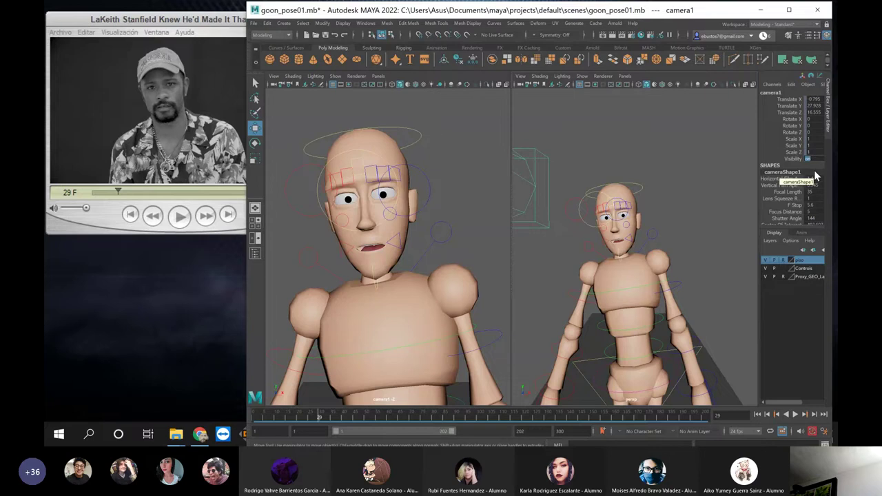
{"action": "left_click", "coordinate": [714, 150]}
{"action": "left_click_drag", "start_coordinate": [536, 155], "coordinate": [541, 207]}
{"action": "left_click_drag", "start_coordinate": [540, 134], "coordinate": [534, 233]}
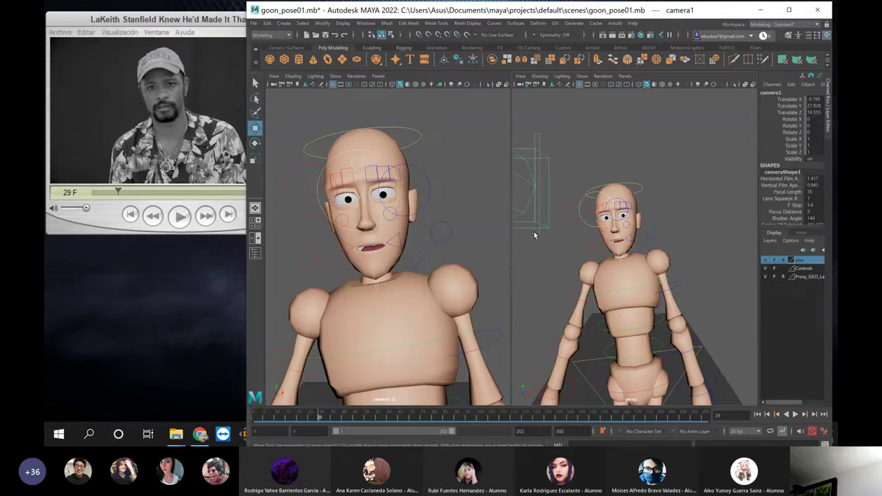
{"action": "left_click", "coordinate": [794, 100]}
{"action": "right_click", "coordinate": [794, 101]}
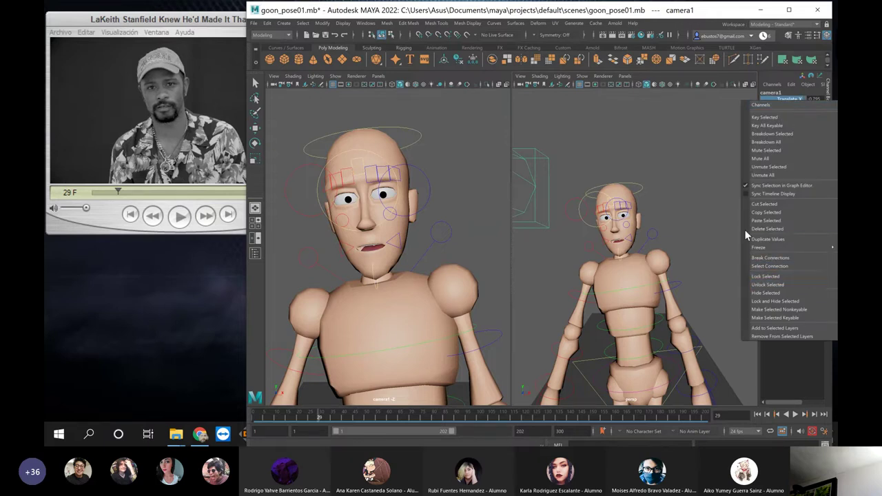
{"action": "left_click", "coordinate": [735, 214]}
{"action": "left_click", "coordinate": [551, 156]}
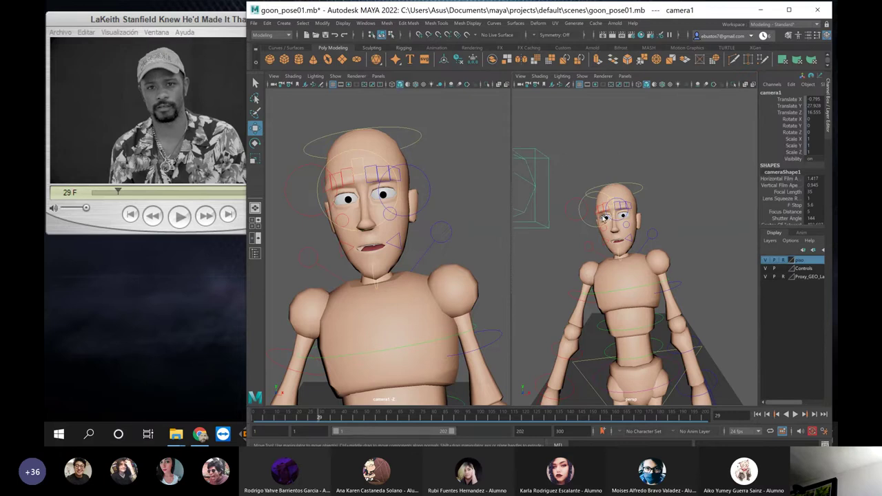
{"action": "left_click", "coordinate": [423, 221]}
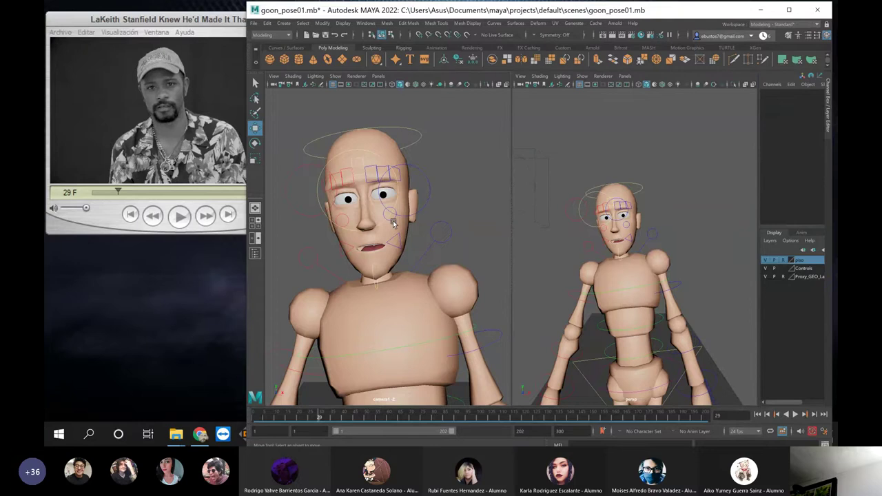
Play back the animation briefly, then advance the reference video to frame 38 and set the Maya timeline to frame 38
{"action": "key", "text": "alt+v"}
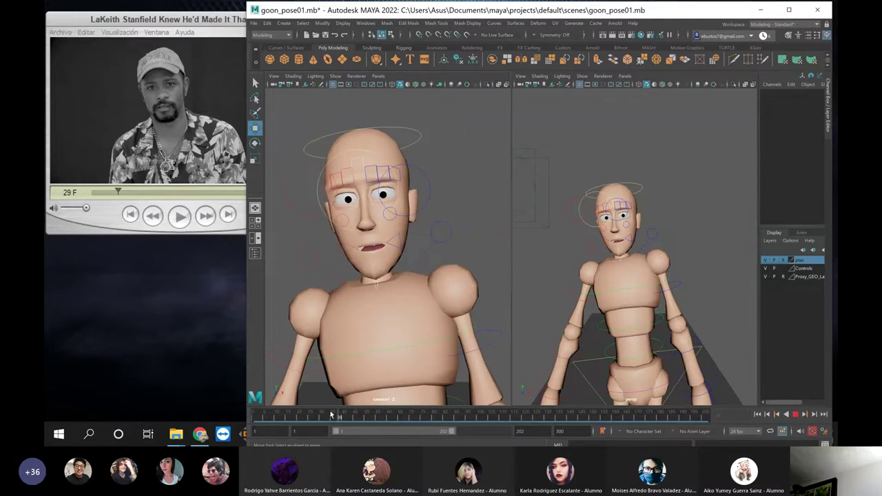
{"action": "key", "text": "alt+v"}
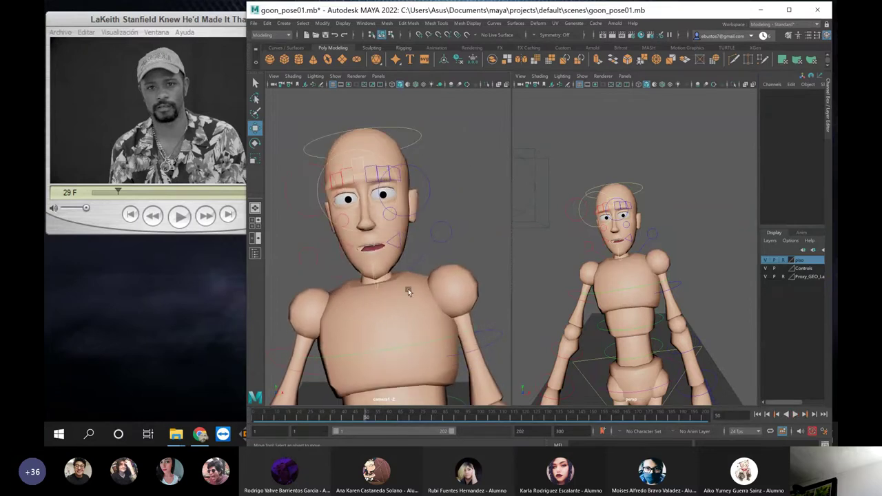
{"action": "left_click", "coordinate": [103, 69]}
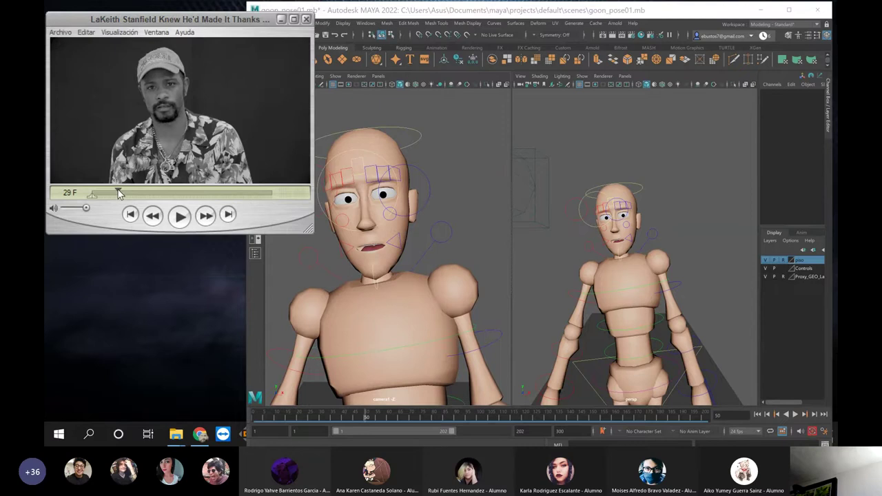
{"action": "left_click_drag", "start_coordinate": [119, 193], "coordinate": [129, 194]}
{"action": "left_click_drag", "start_coordinate": [116, 194], "coordinate": [126, 191]}
{"action": "left_click_drag", "start_coordinate": [367, 415], "coordinate": [340, 418]}
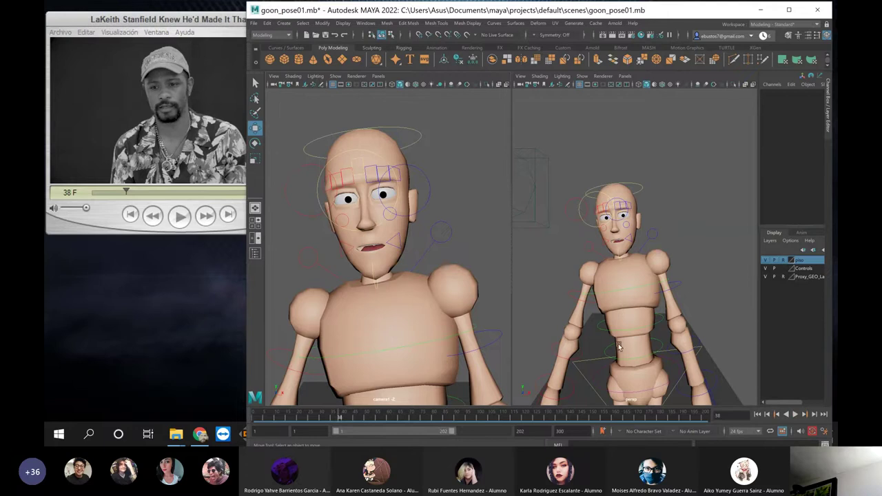
Rotate the Center_Root_FK_CTRL at frame 38 to about -4.33 in Rotate X, 0.08 in Rotate Y and 6.56 in Rotate Z
{"action": "left_click", "coordinate": [610, 367]}
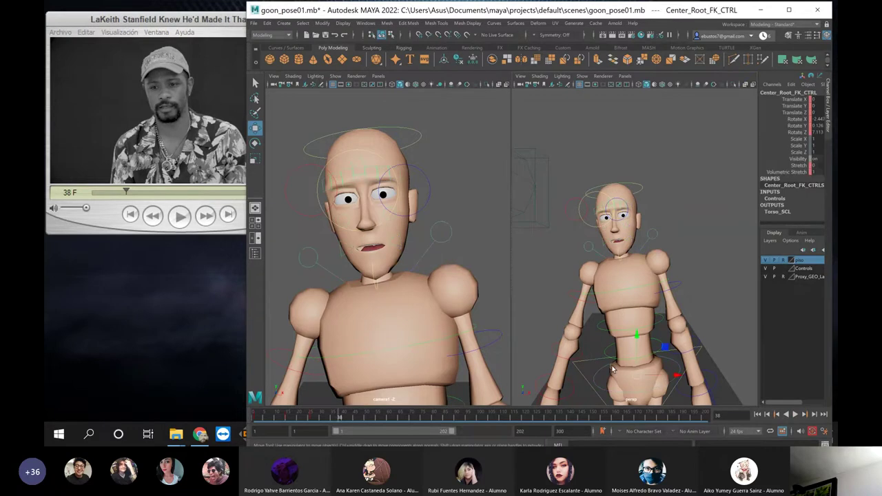
{"action": "key", "text": "e"}
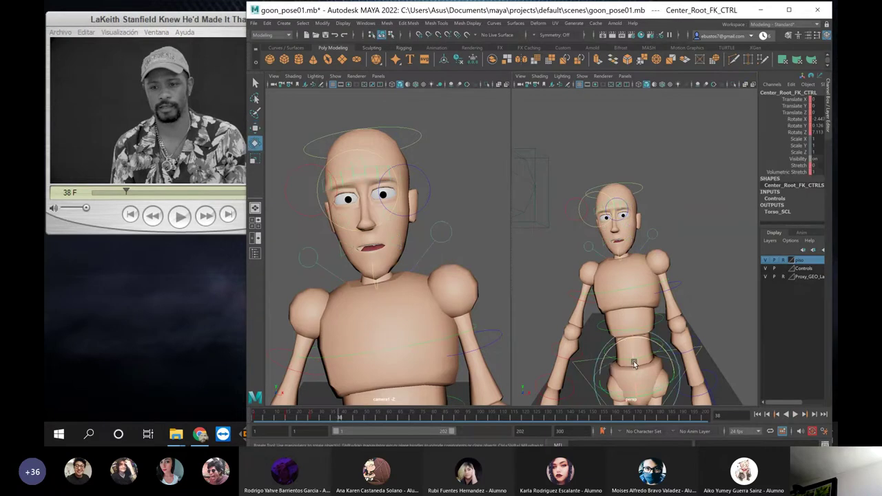
{"action": "left_click_drag", "start_coordinate": [634, 362], "coordinate": [634, 364]}
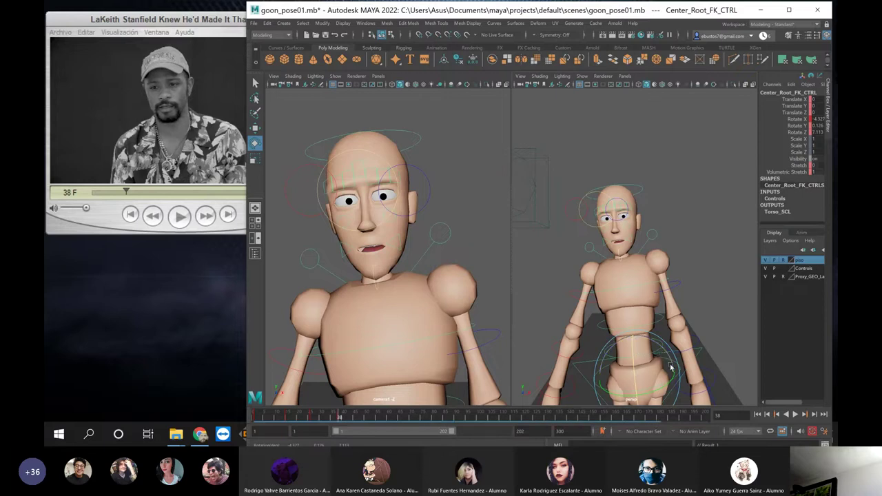
{"action": "left_click_drag", "start_coordinate": [672, 366], "coordinate": [675, 368]}
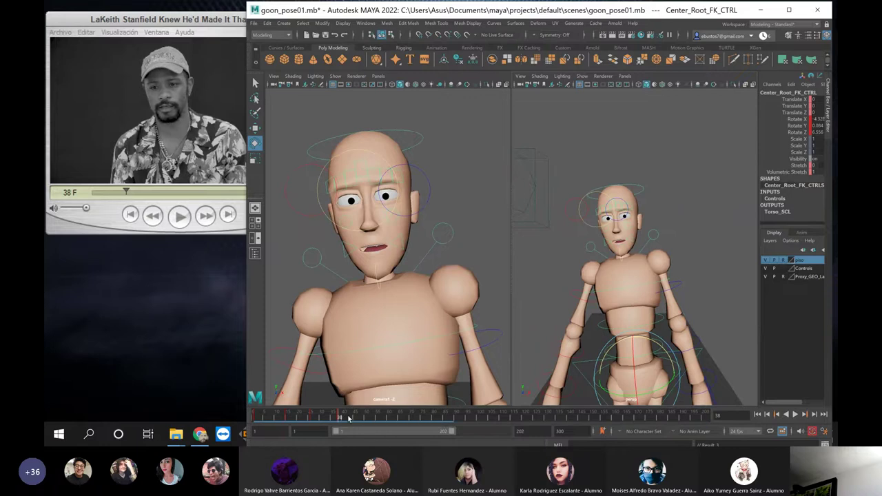
Review the new torso movement in playback and stop the timeline at frame 46
{"action": "left_click_drag", "start_coordinate": [338, 417], "coordinate": [289, 417]}
{"action": "left_click", "coordinate": [283, 292]}
{"action": "key", "text": "alt+v"}
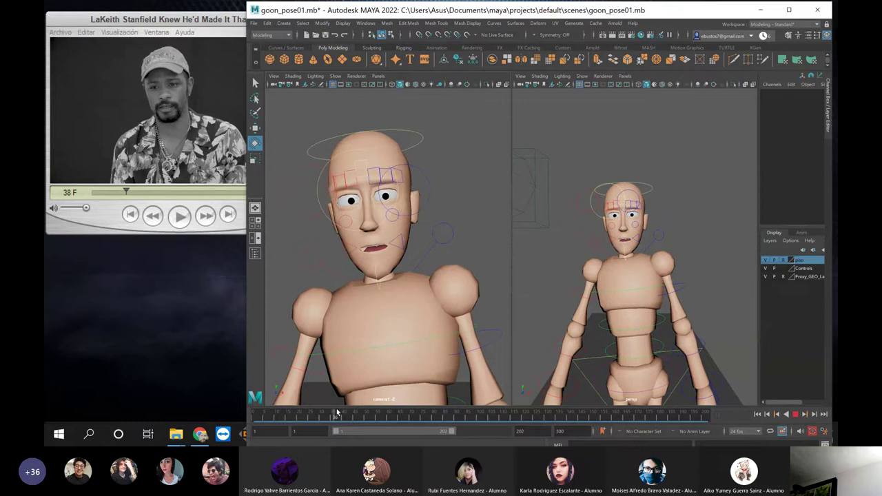
{"action": "left_click_drag", "start_coordinate": [340, 411], "coordinate": [357, 411]}
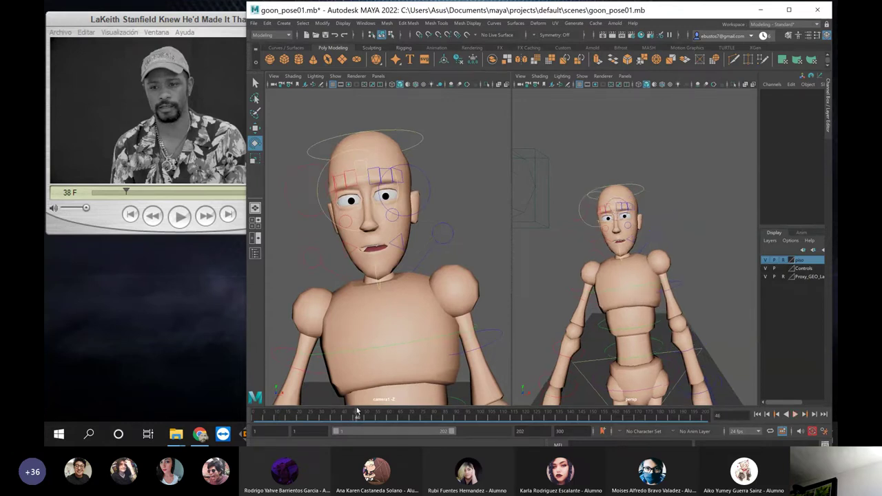
Select the Head_FK_CTRL at frame 46 and enlarge its rotation manipulator
{"action": "left_click", "coordinate": [657, 200]}
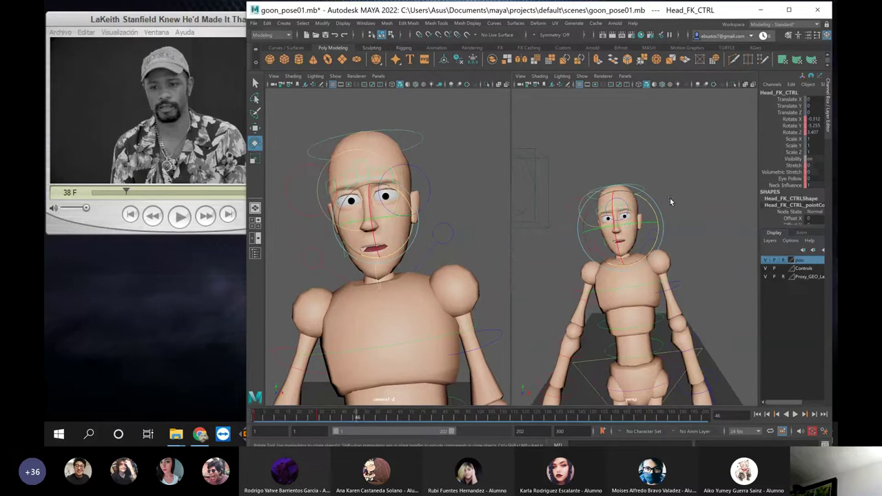
{"action": "key", "text": "plus"}
{"action": "key", "text": "plus"}
{"action": "key", "text": "plus"}
{"action": "key", "text": "plus"}
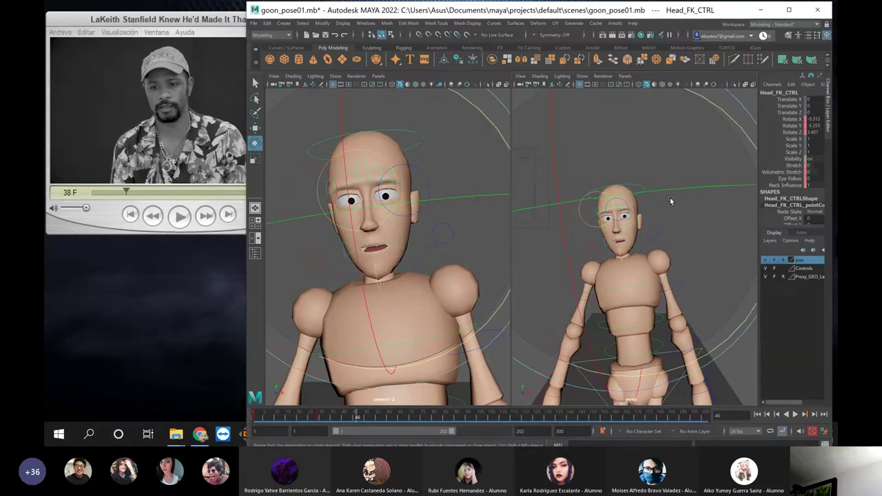
Shrink the oversized rotation manipulator on the head control and switch to the Move tool
{"action": "key", "text": "minus"}
{"action": "key", "text": "minus"}
{"action": "key", "text": "minus"}
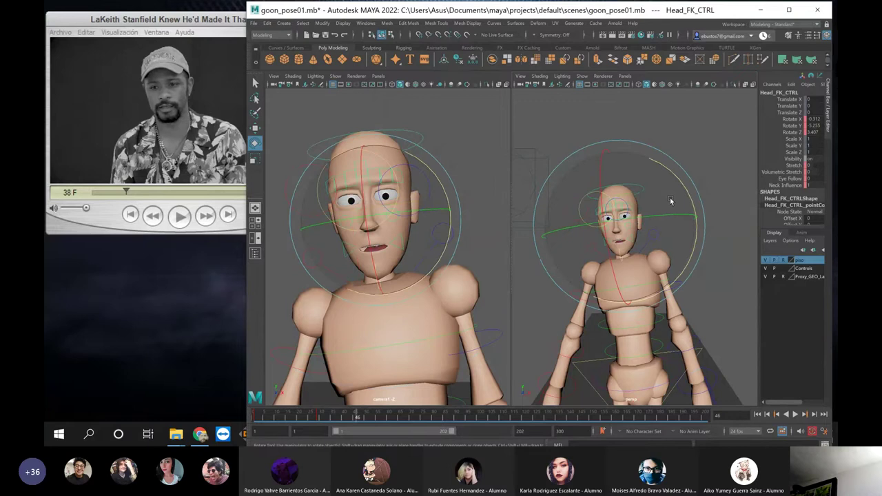
{"action": "key", "text": "w"}
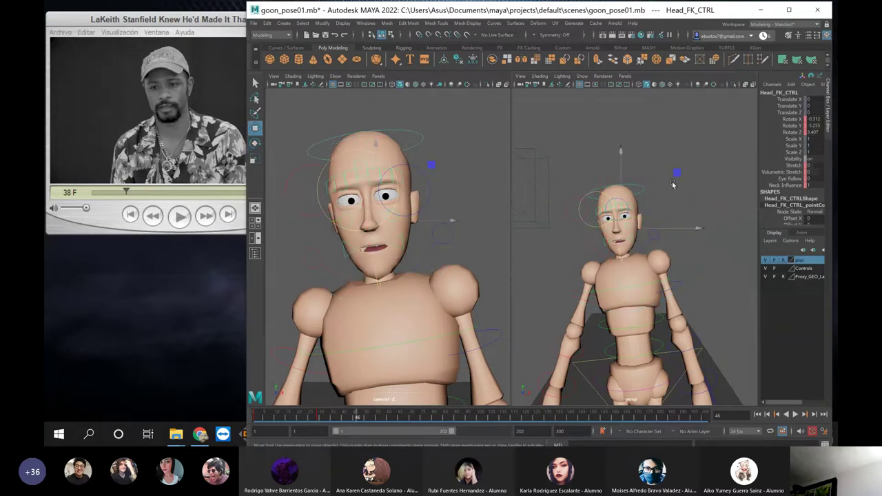
{"action": "left_click", "coordinate": [667, 199]}
{"action": "left_click", "coordinate": [668, 354]}
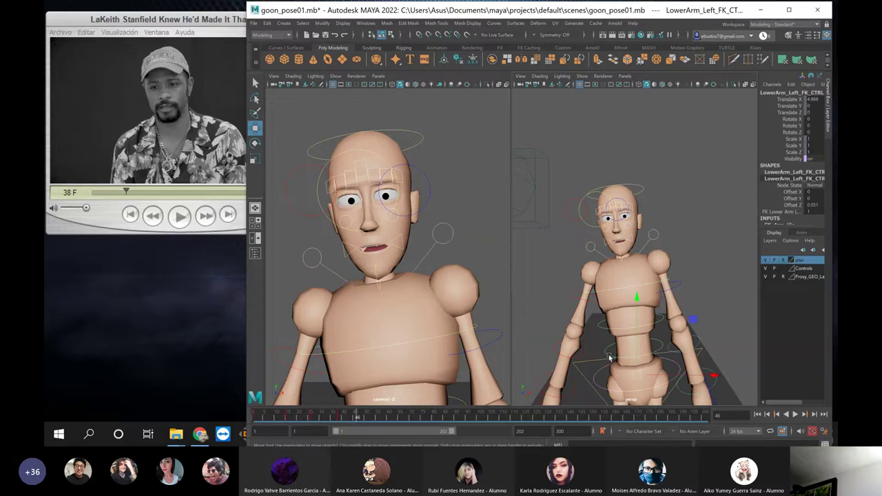
{"action": "key", "text": "minus"}
{"action": "key", "text": "minus"}
{"action": "key", "text": "minus"}
{"action": "key", "text": "minus"}
{"action": "key", "text": "plus"}
{"action": "key", "text": "plus"}
{"action": "key", "text": "plus"}
{"action": "key", "text": "plus"}
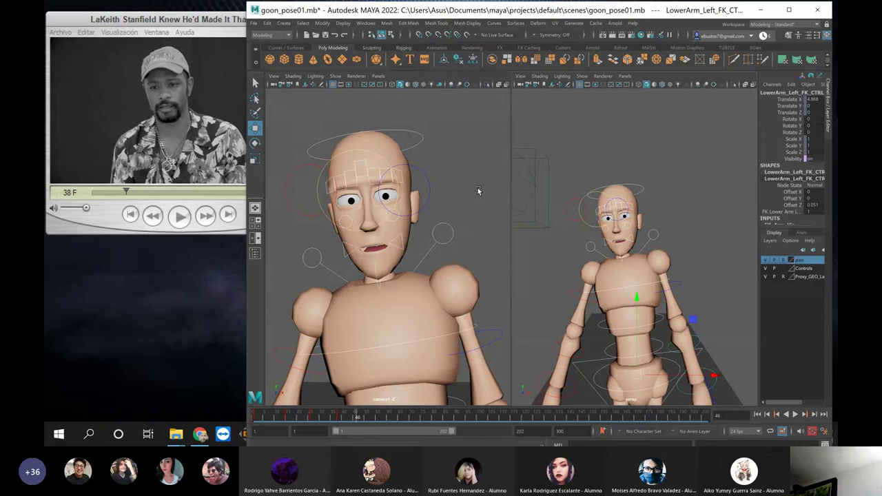
{"action": "left_click", "coordinate": [592, 181]}
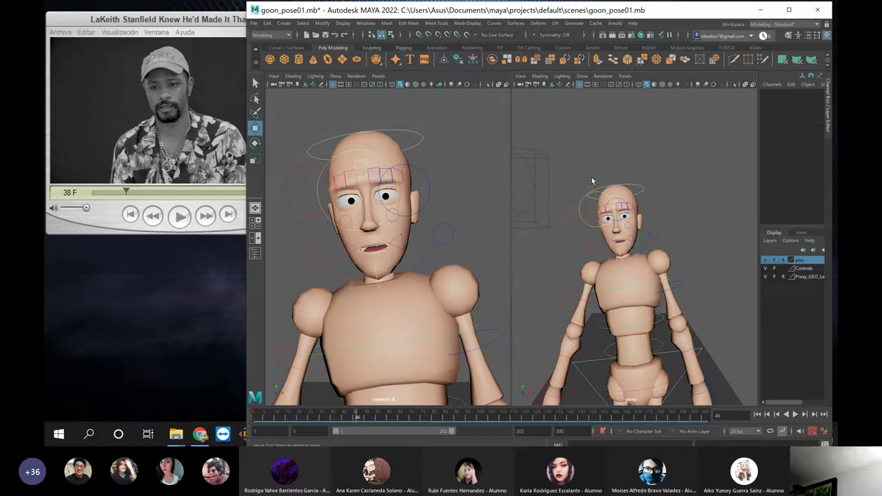
{"action": "left_click", "coordinate": [639, 191]}
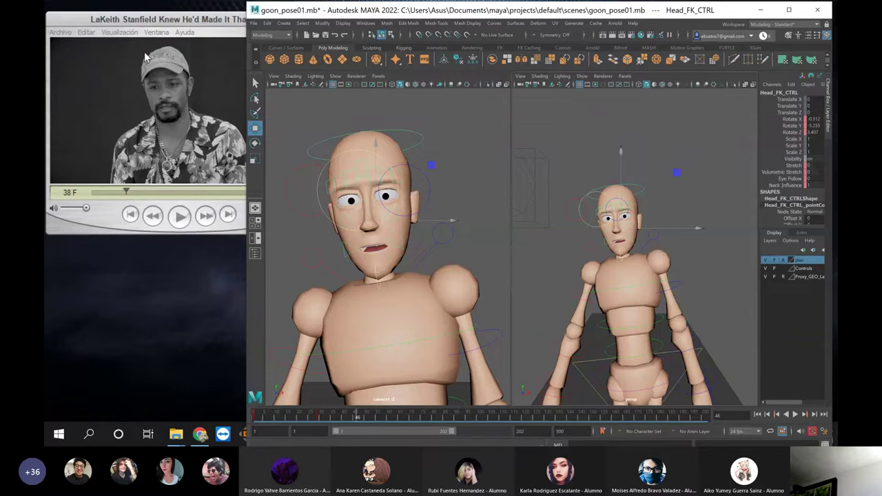
Compare frames 29 and 38 of the reference video and set the animation's current frame to 38
{"action": "left_click", "coordinate": [153, 19]}
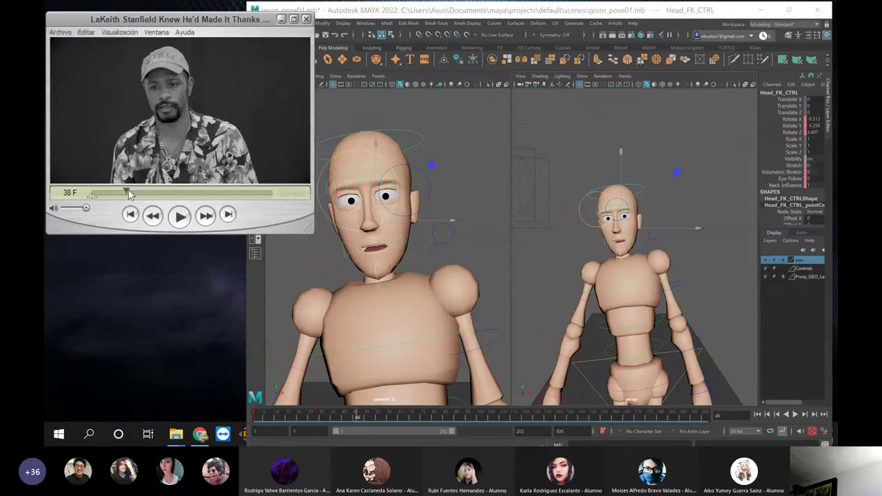
{"action": "mouse_move", "coordinate": [126, 192]}
{"action": "left_mouse_down"}
{"action": "mouse_move", "coordinate": [122, 204]}
{"action": "mouse_move", "coordinate": [108, 202]}
{"action": "mouse_move", "coordinate": [126, 195]}
{"action": "left_mouse_up"}
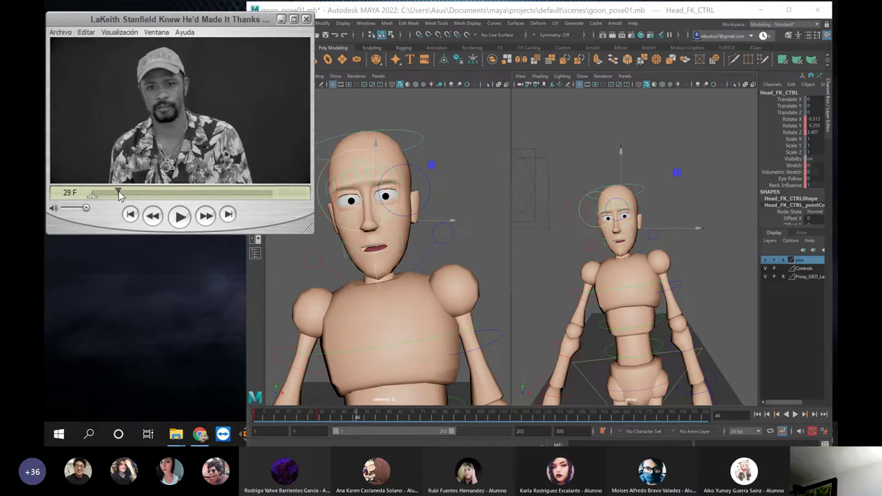
{"action": "left_click_drag", "start_coordinate": [119, 195], "coordinate": [127, 192]}
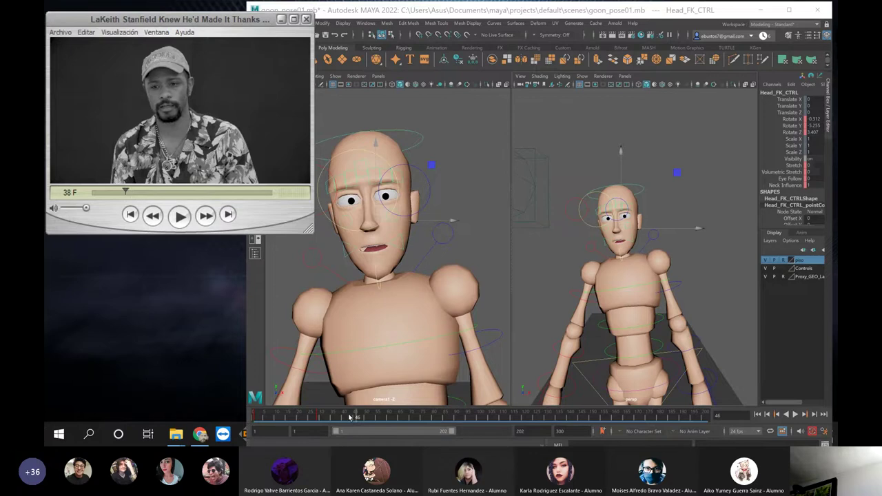
{"action": "left_click_drag", "start_coordinate": [352, 419], "coordinate": [344, 419]}
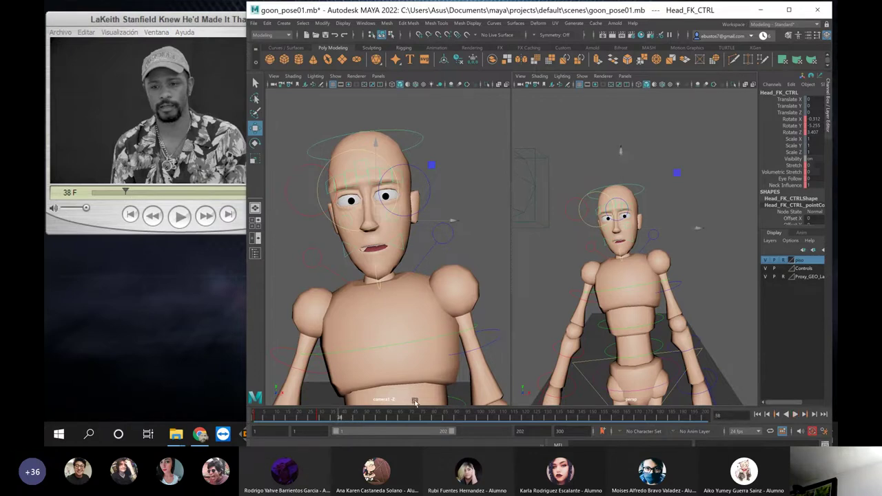
Rotate the neck control at frame 38 to about 1.6 degrees in Z and play back the change
{"action": "left_click", "coordinate": [595, 364]}
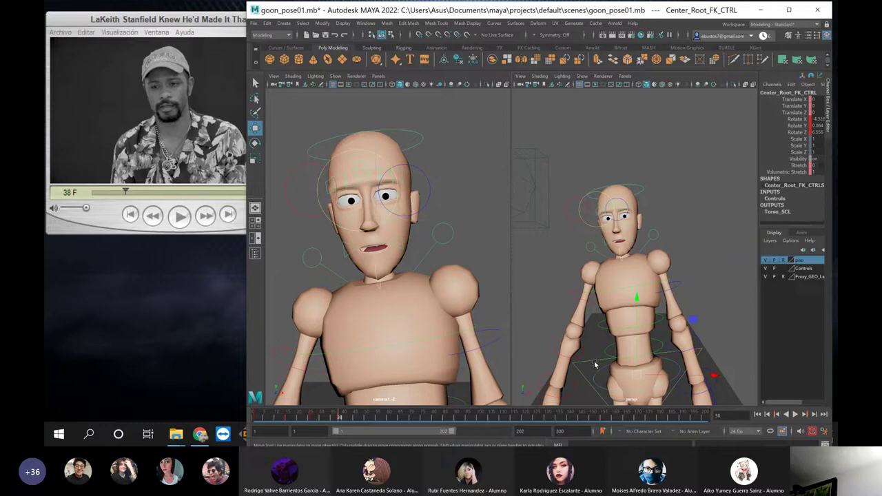
{"action": "left_click", "coordinate": [675, 202]}
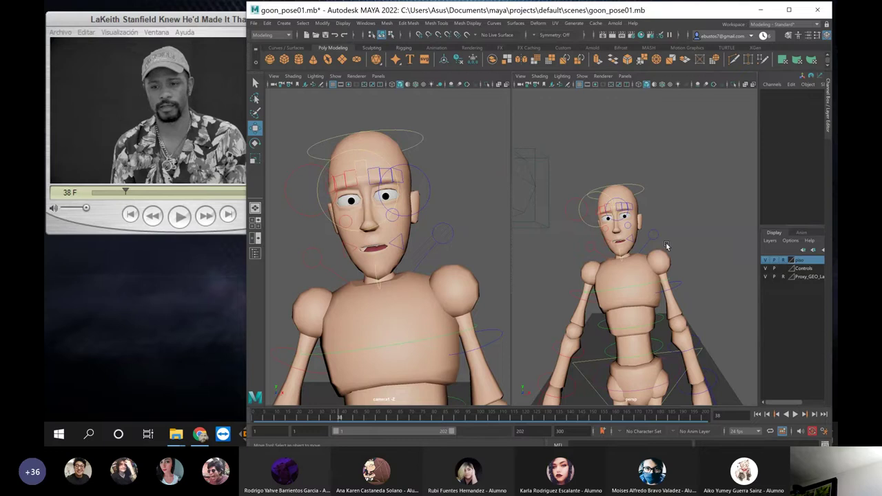
{"action": "left_click_drag", "start_coordinate": [666, 246], "coordinate": [652, 249], "text": "alt"}
{"action": "left_click", "coordinate": [629, 251]}
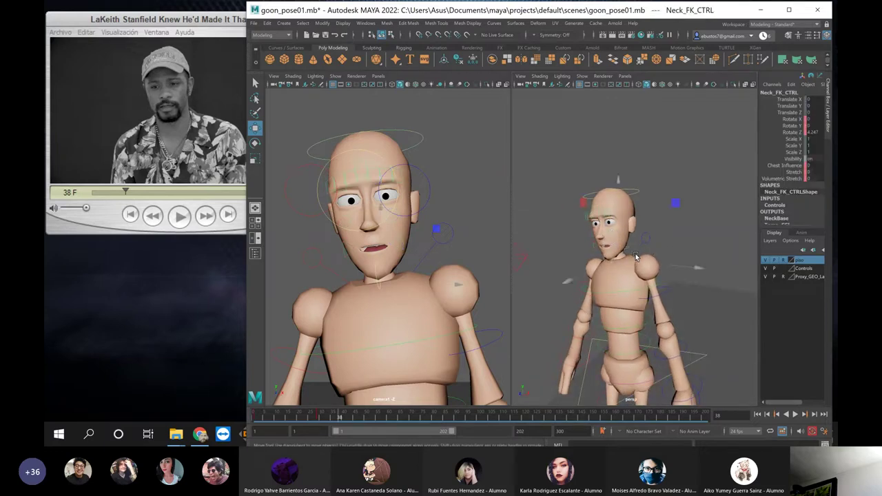
{"action": "left_click_drag", "start_coordinate": [589, 261], "coordinate": [601, 259], "text": "alt"}
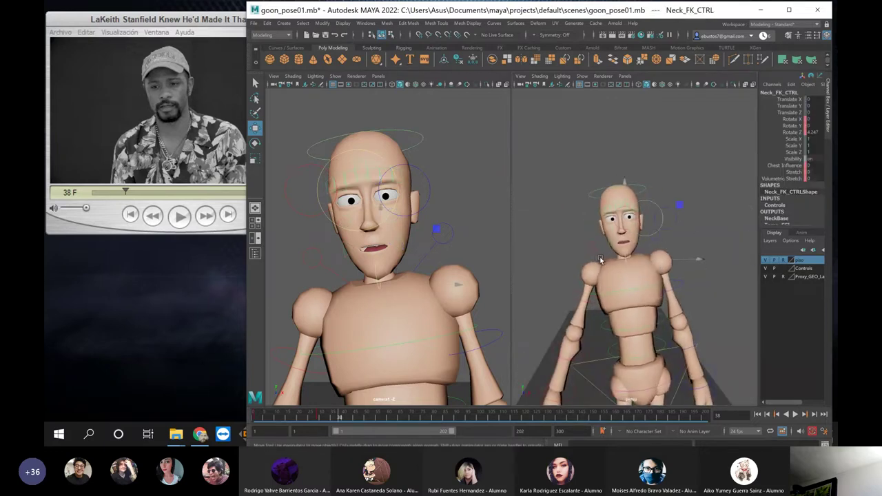
{"action": "key", "text": "e"}
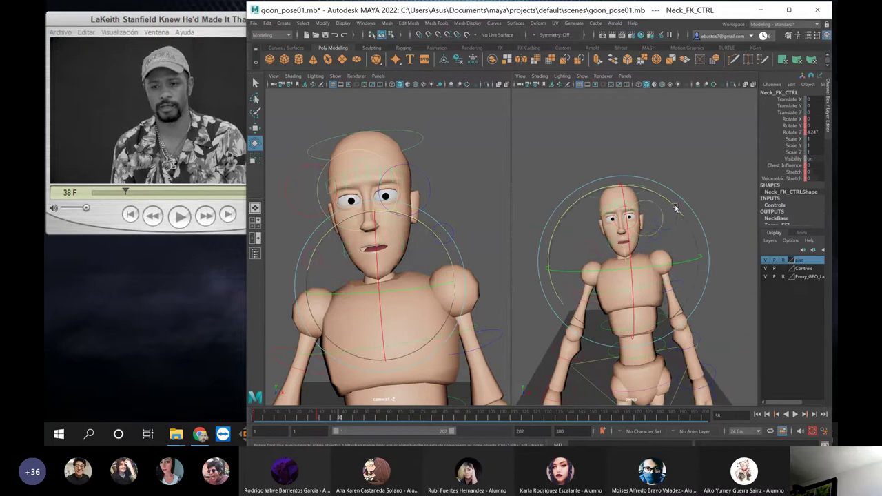
{"action": "left_click_drag", "start_coordinate": [674, 209], "coordinate": [678, 210]}
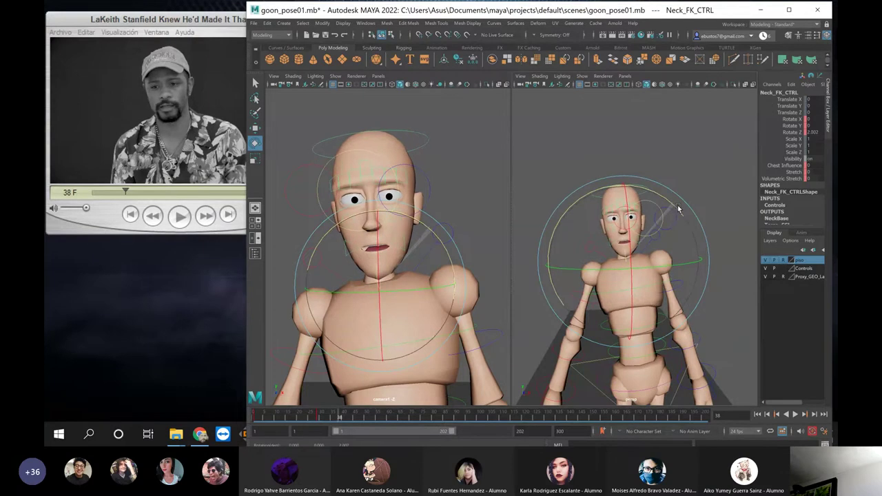
{"action": "left_click", "coordinate": [306, 415]}
{"action": "key", "text": "alt+v"}
Rotate the neck control at frame 42 to about 1.1 degrees in Z and play back the movement
{"action": "left_click_drag", "start_coordinate": [357, 396], "coordinate": [348, 412]}
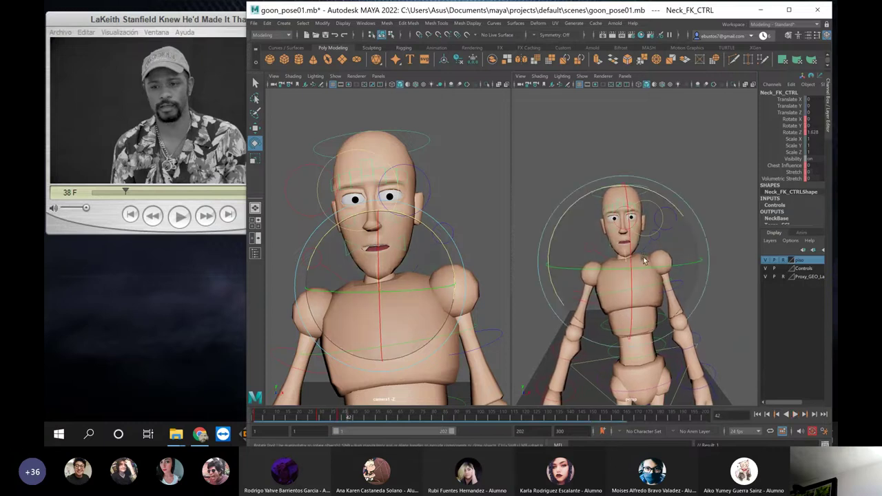
{"action": "left_click_drag", "start_coordinate": [693, 212], "coordinate": [694, 214]}
{"action": "key", "text": "alt+v"}
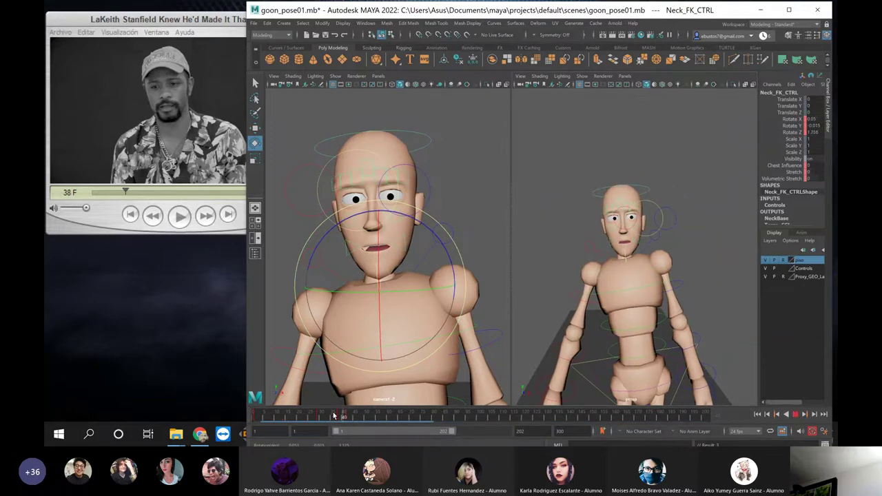
{"action": "key", "text": "alt+v"}
Advance the reference video to frame 49 and set the animation's current frame to 49
{"action": "left_click", "coordinate": [138, 214]}
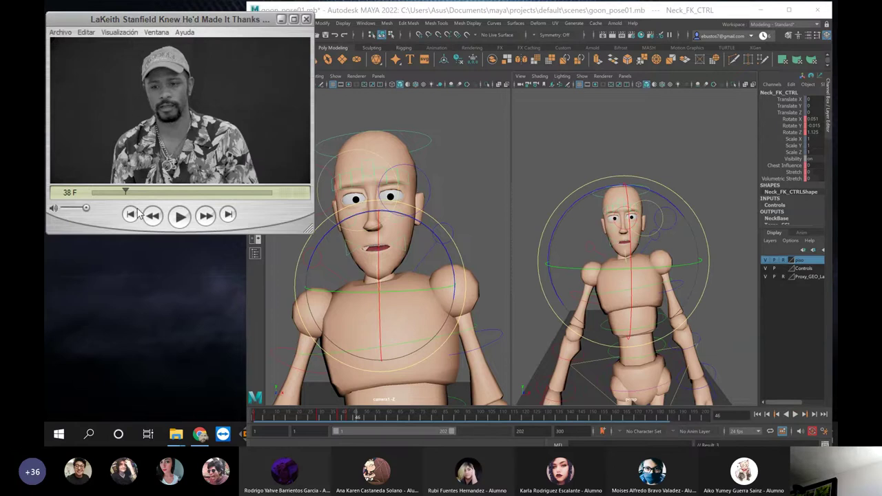
{"action": "left_click_drag", "start_coordinate": [126, 190], "coordinate": [137, 192]}
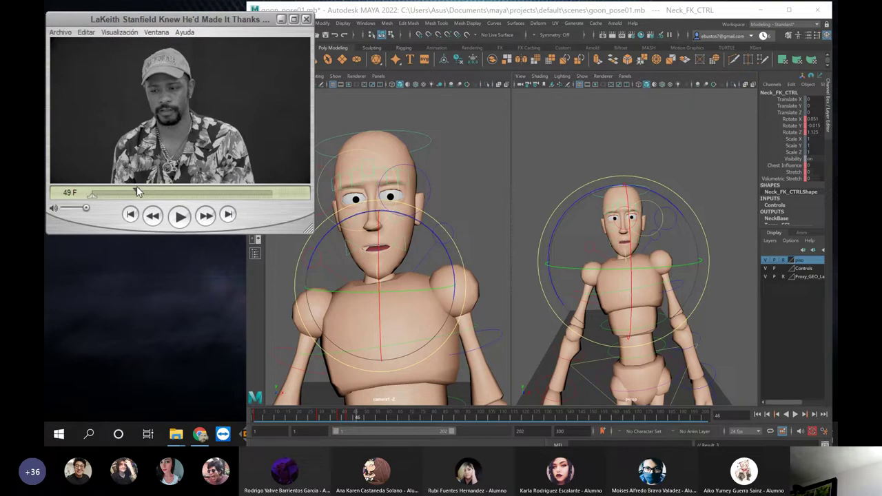
{"action": "left_click", "coordinate": [361, 412]}
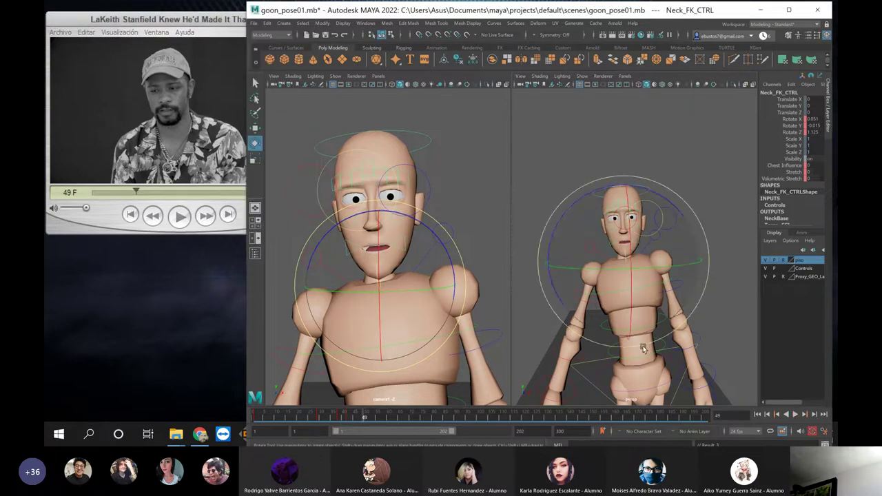
Rotate the center root control at frame 49 to about -2.7 degrees in X
{"action": "left_click", "coordinate": [739, 325]}
{"action": "left_click", "coordinate": [619, 357]}
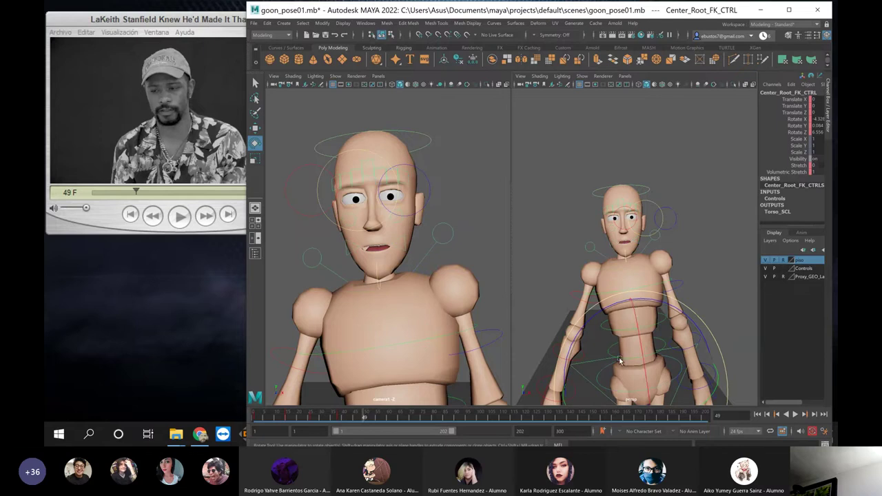
{"action": "left_click_drag", "start_coordinate": [641, 344], "coordinate": [641, 346]}
{"action": "left_click", "coordinate": [708, 265]}
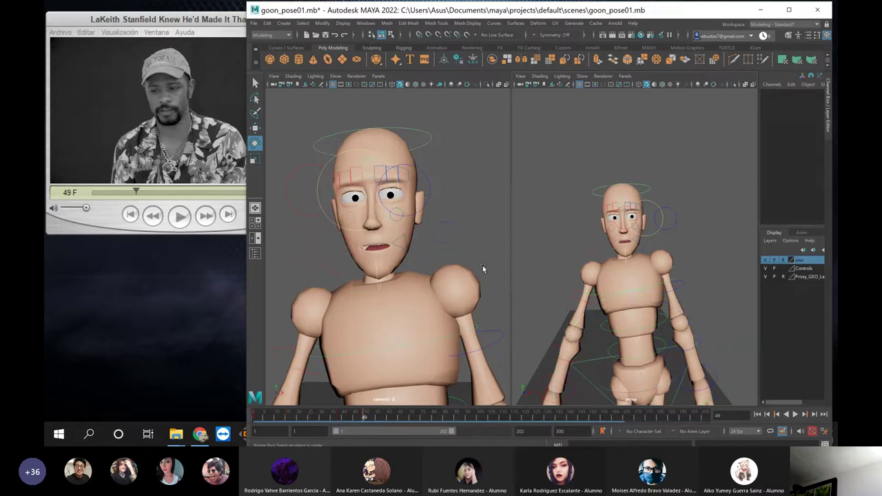
Rotate the neck control at frame 49 to about 4.9 in X, -2.6 in Y and 1.0 in Z, then review the motion
{"action": "left_click_drag", "start_coordinate": [667, 244], "coordinate": [648, 254], "text": "alt"}
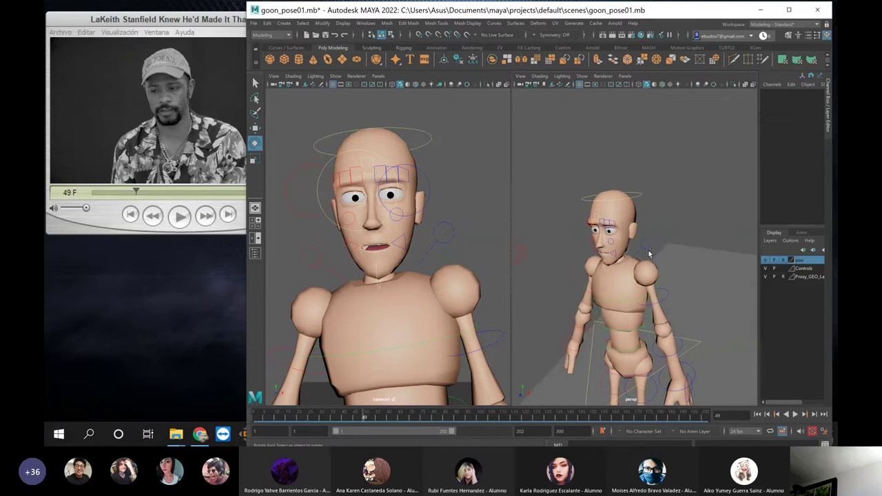
{"action": "left_click", "coordinate": [628, 255]}
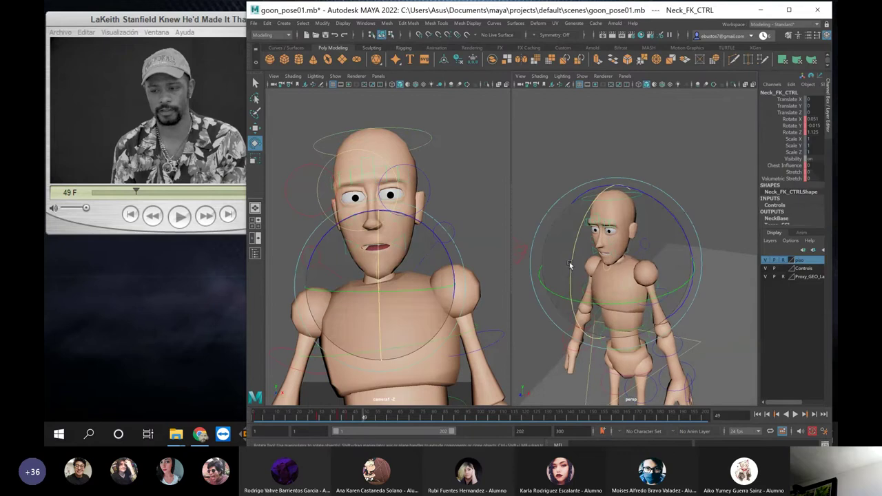
{"action": "left_click_drag", "start_coordinate": [570, 265], "coordinate": [572, 268]}
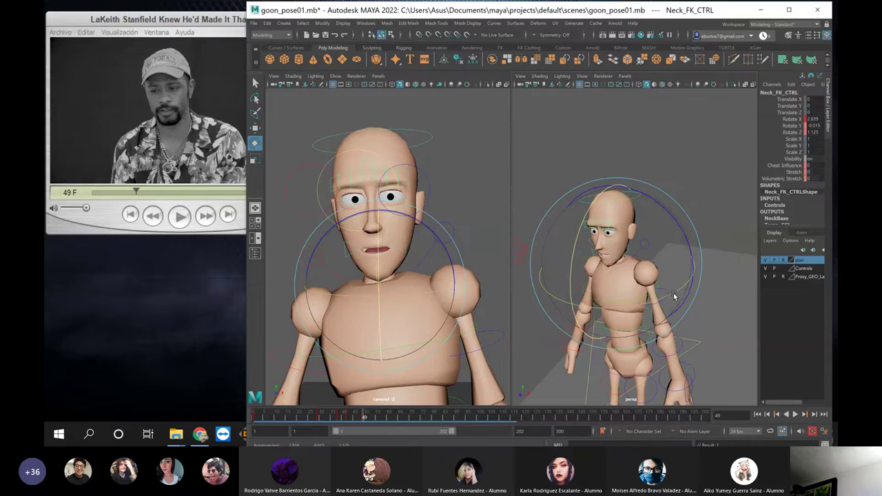
{"action": "left_click_drag", "start_coordinate": [676, 296], "coordinate": [670, 294]}
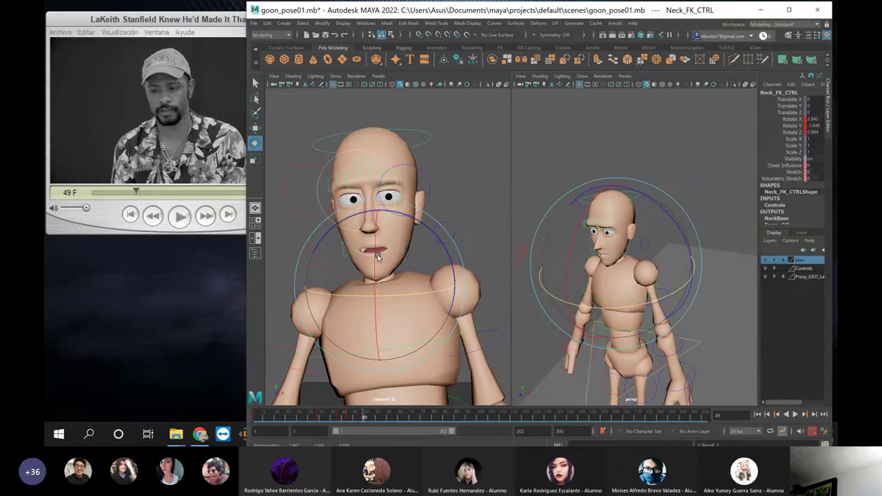
{"action": "left_click_drag", "start_coordinate": [374, 258], "coordinate": [377, 262]}
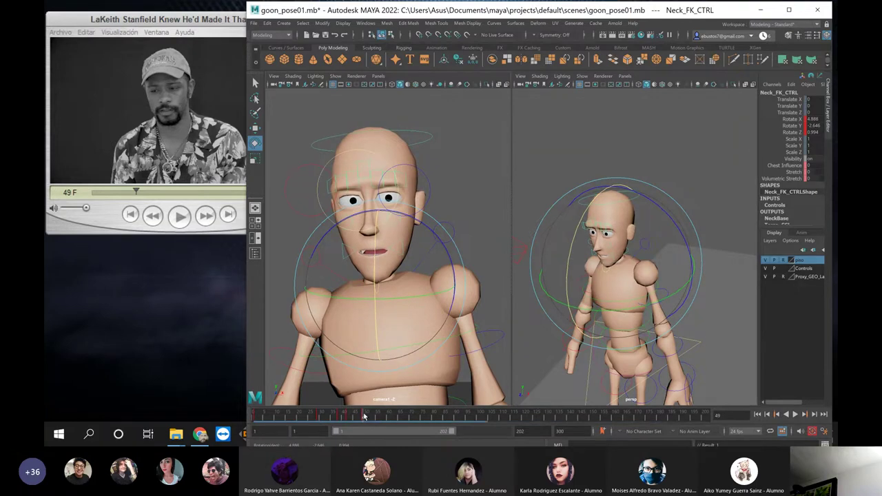
{"action": "left_click", "coordinate": [341, 414]}
{"action": "key", "text": "alt+v"}
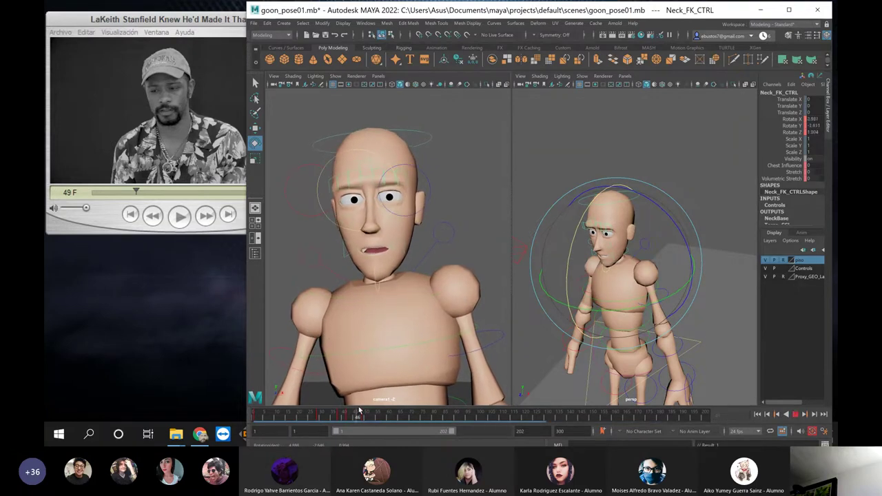
{"action": "left_click_drag", "start_coordinate": [364, 411], "coordinate": [369, 411]}
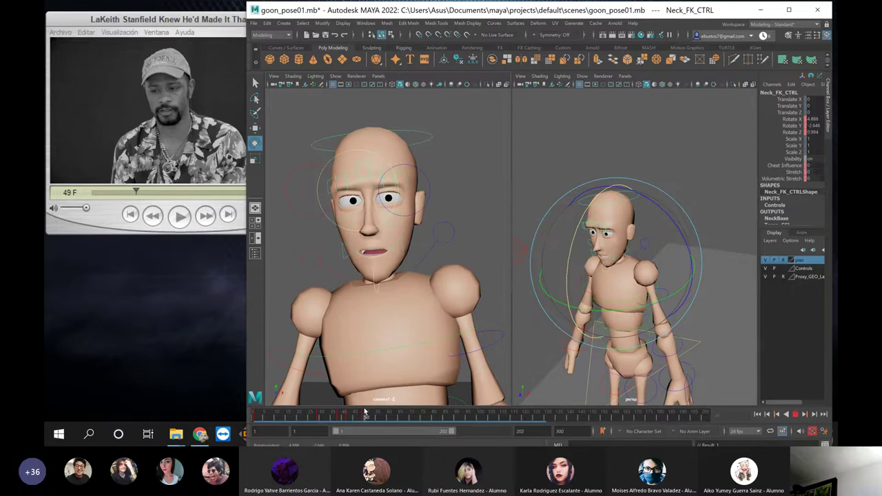
Advance the reference video to frame 111 and set the animation's current frame to 111
{"action": "left_click", "coordinate": [141, 205]}
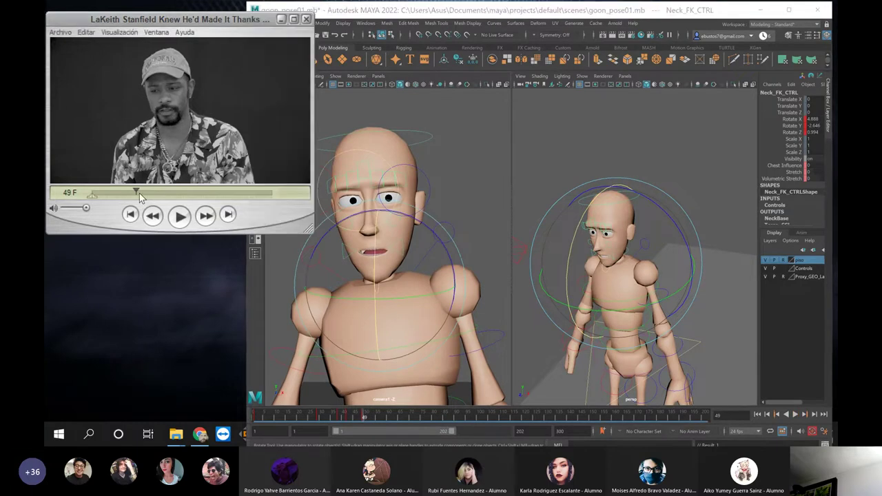
{"action": "left_click_drag", "start_coordinate": [139, 198], "coordinate": [193, 194]}
{"action": "left_click_drag", "start_coordinate": [370, 414], "coordinate": [492, 415]}
{"action": "key", "text": "alt+v"}
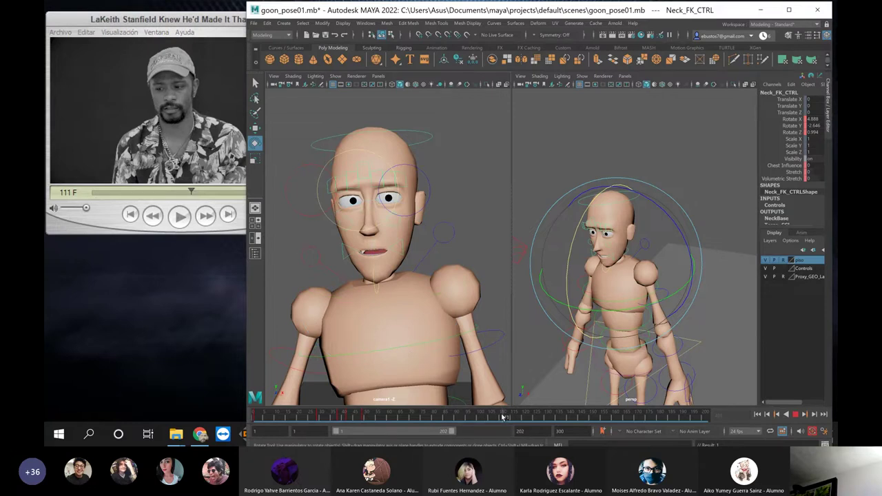
{"action": "key", "text": "alt+v"}
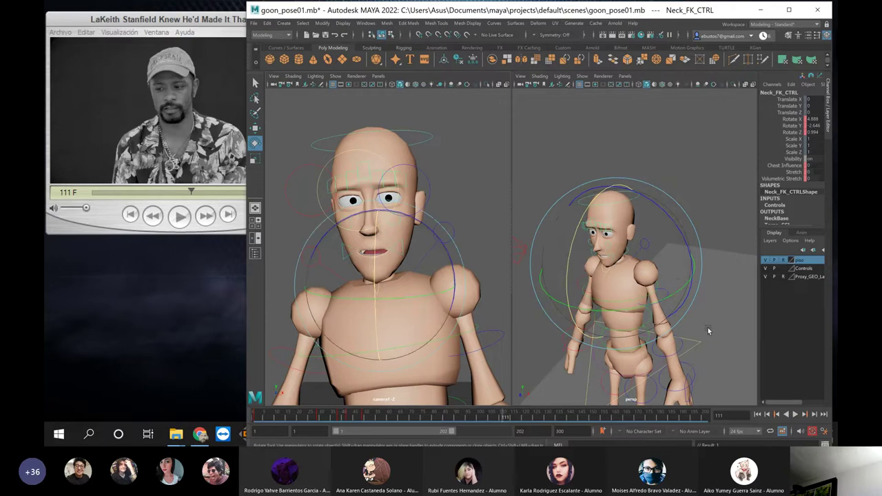
Rotate the center root control at frame 111 to about 4.5 degrees in Z
{"action": "left_click", "coordinate": [703, 333]}
{"action": "left_click", "coordinate": [696, 348]}
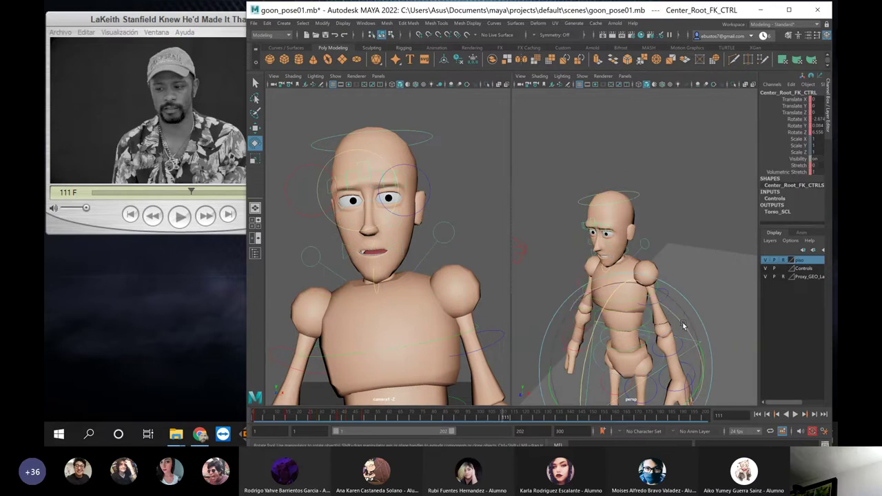
{"action": "left_click_drag", "start_coordinate": [682, 326], "coordinate": [687, 327]}
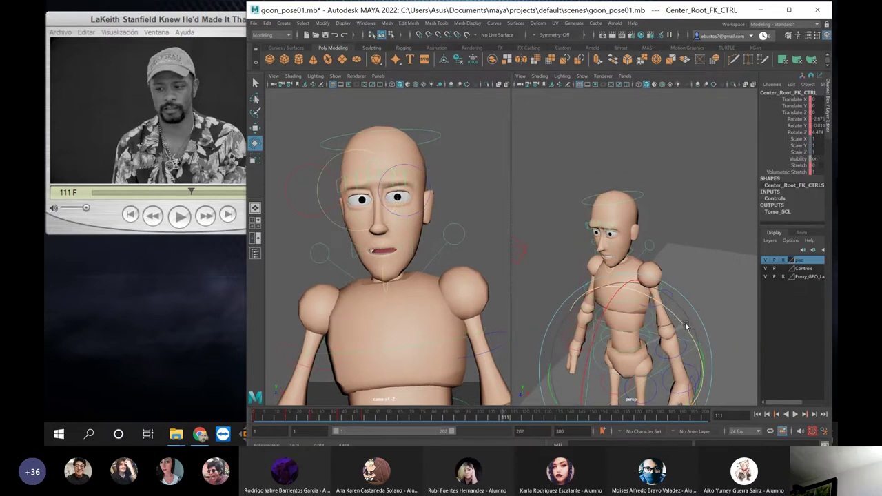
Key the center root control's rotation at frame 111 and review the resulting motion
{"action": "key", "text": "shift+e"}
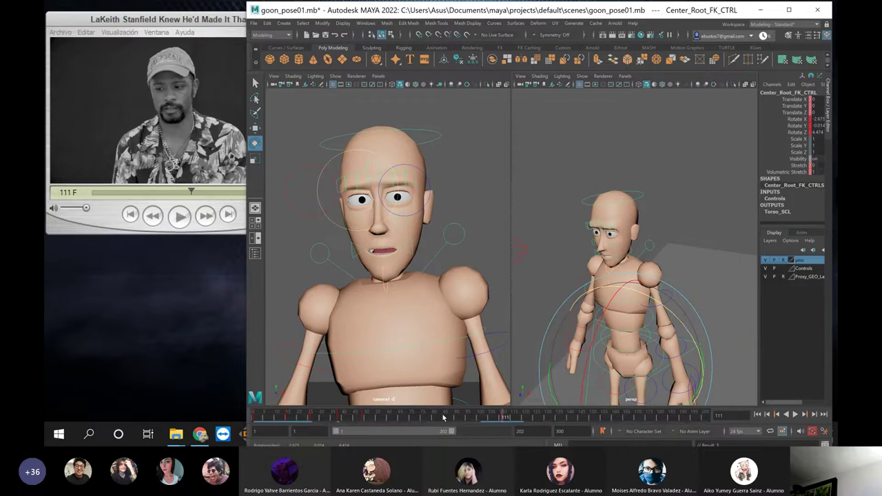
{"action": "key", "text": "alt+v"}
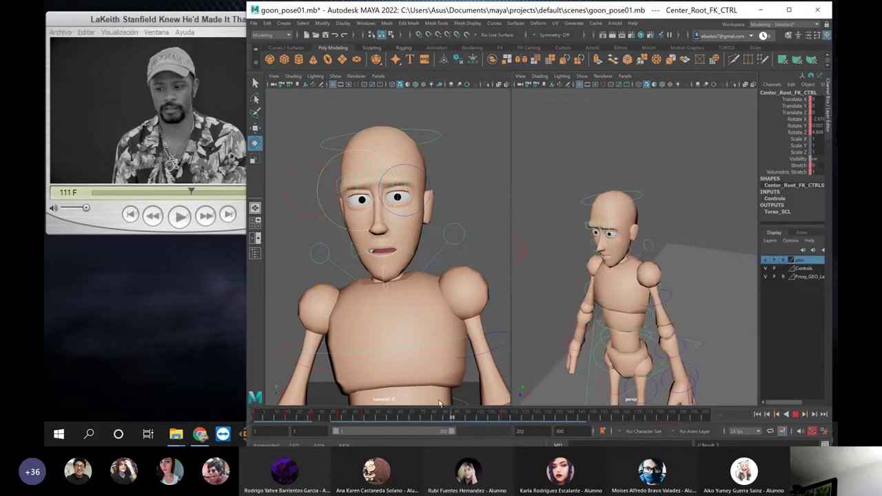
{"action": "left_click_drag", "start_coordinate": [279, 413], "coordinate": [505, 412]}
With the reference video at frame 109, rotate the neck control at frame 111 to about 2.7 degrees in X, then review the motion
{"action": "left_click", "coordinate": [205, 202]}
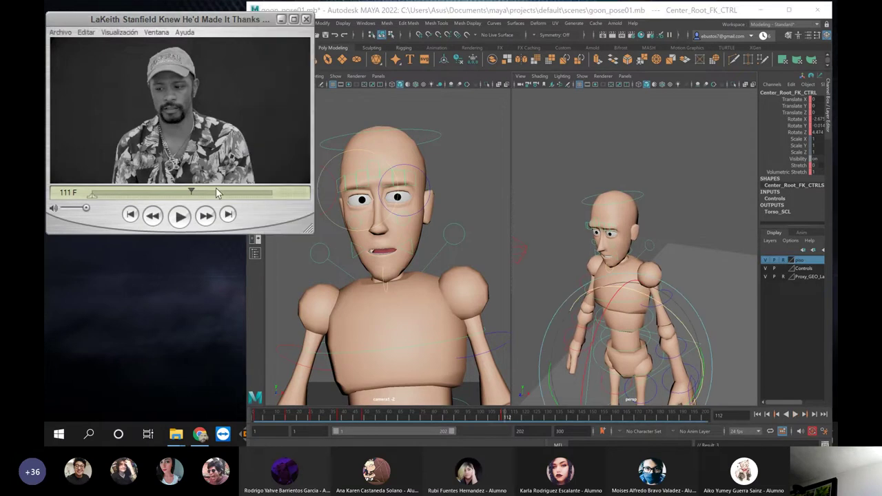
{"action": "mouse_move", "coordinate": [193, 193]}
{"action": "left_mouse_down"}
{"action": "mouse_move", "coordinate": [178, 192]}
{"action": "mouse_move", "coordinate": [189, 193]}
{"action": "left_mouse_up"}
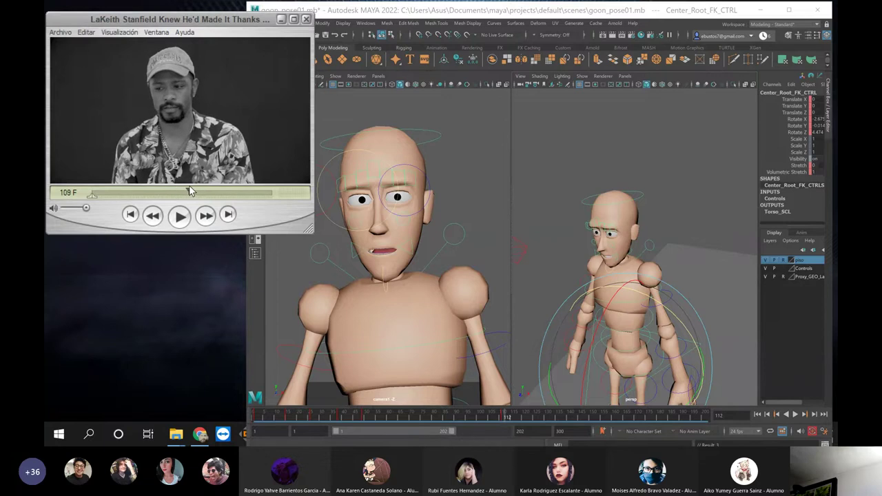
{"action": "left_click", "coordinate": [637, 253]}
{"action": "left_click", "coordinate": [637, 257]}
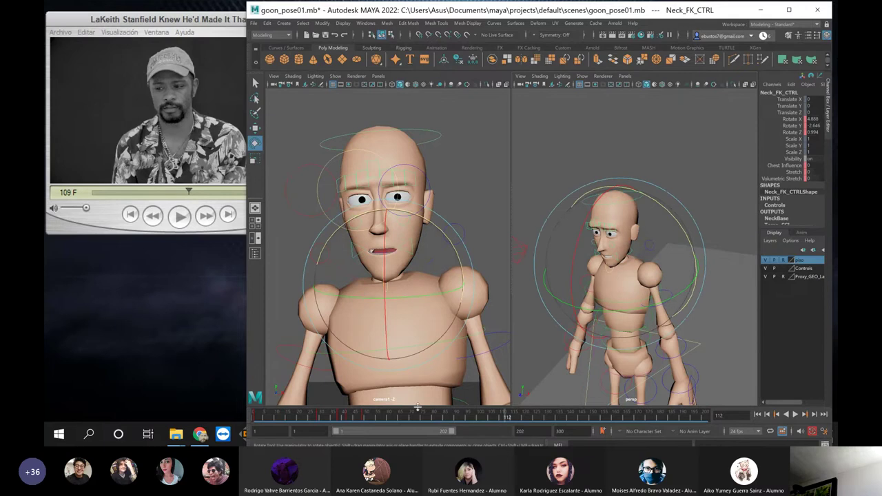
{"action": "left_click", "coordinate": [503, 418]}
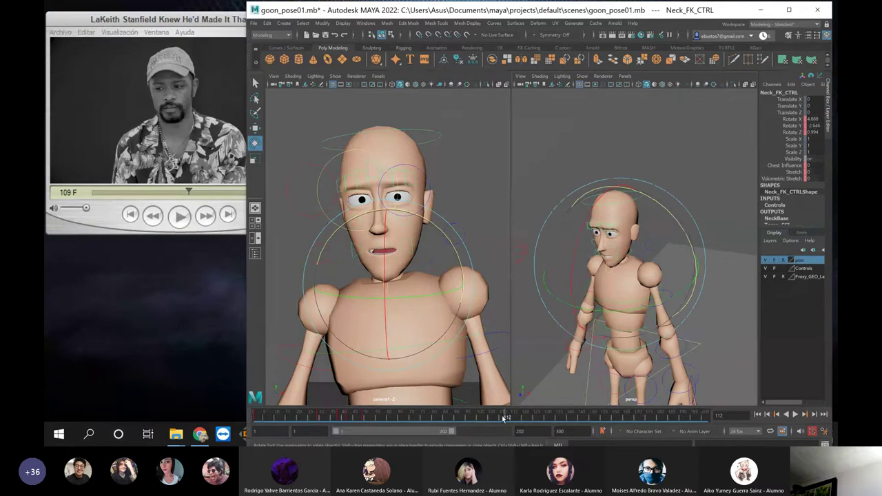
{"action": "left_click", "coordinate": [572, 275]}
{"action": "left_click_drag", "start_coordinate": [572, 275], "coordinate": [573, 273]}
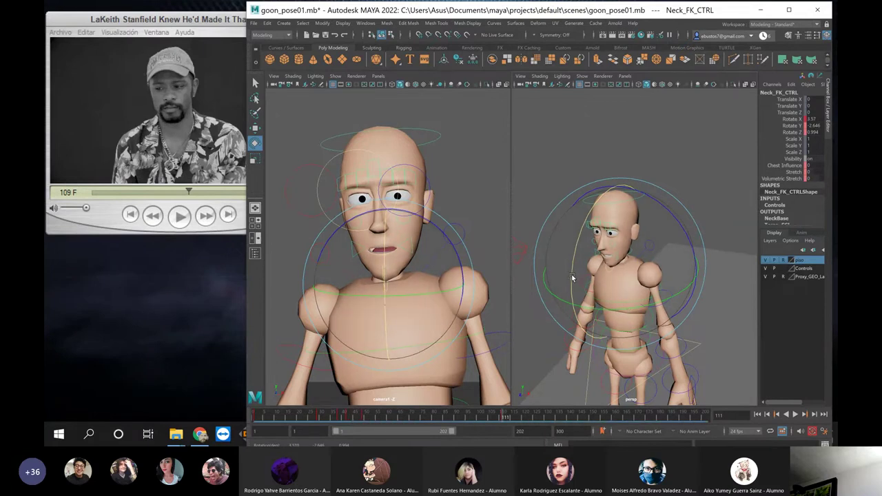
{"action": "left_click_drag", "start_coordinate": [572, 278], "coordinate": [570, 274]}
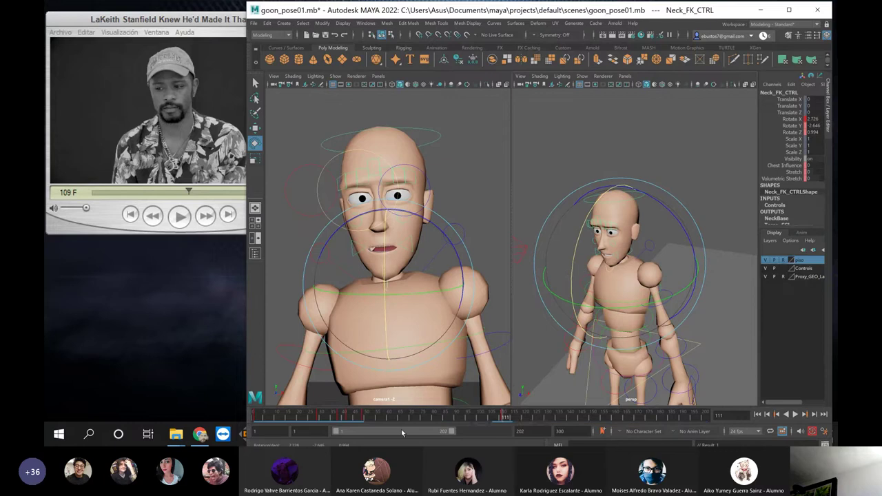
{"action": "left_click_drag", "start_coordinate": [467, 413], "coordinate": [447, 410]}
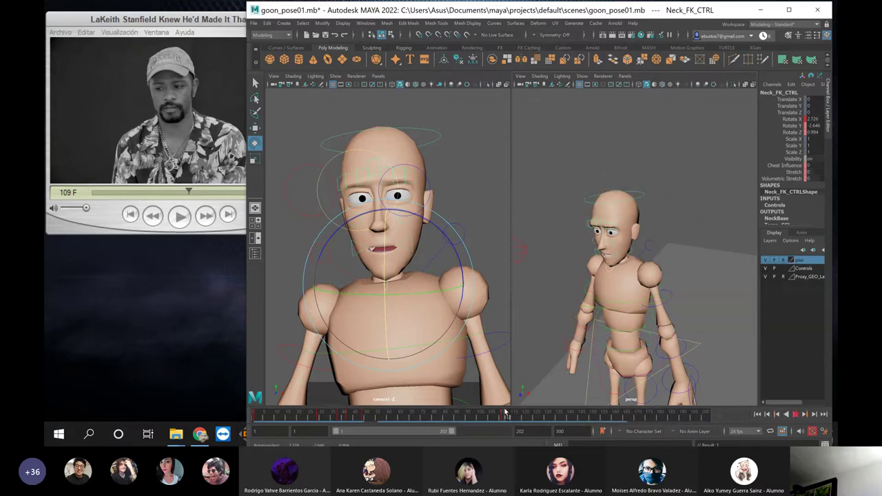
{"action": "left_click", "coordinate": [311, 417]}
{"action": "left_click_drag", "start_coordinate": [314, 419], "coordinate": [506, 413]}
Advance the reference video to frame 141 and set the animation's current frame to 141
{"action": "left_click", "coordinate": [193, 173]}
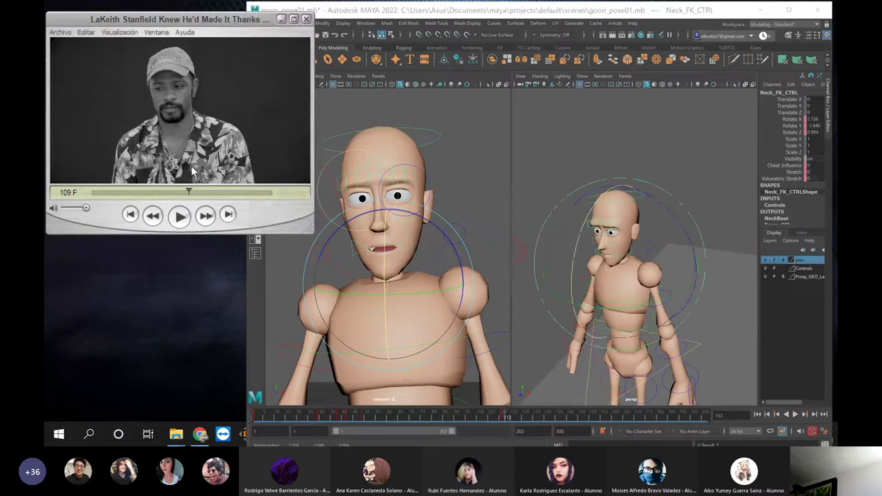
{"action": "left_click_drag", "start_coordinate": [189, 191], "coordinate": [217, 192]}
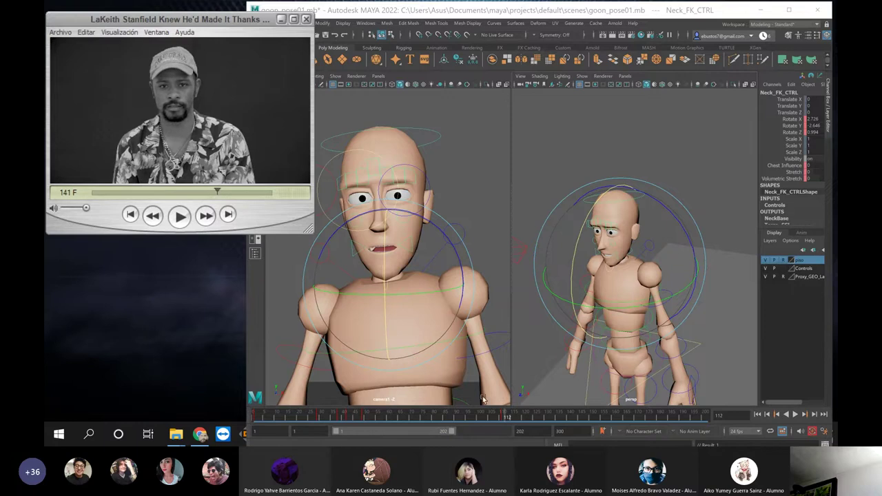
{"action": "left_click_drag", "start_coordinate": [505, 418], "coordinate": [576, 421]}
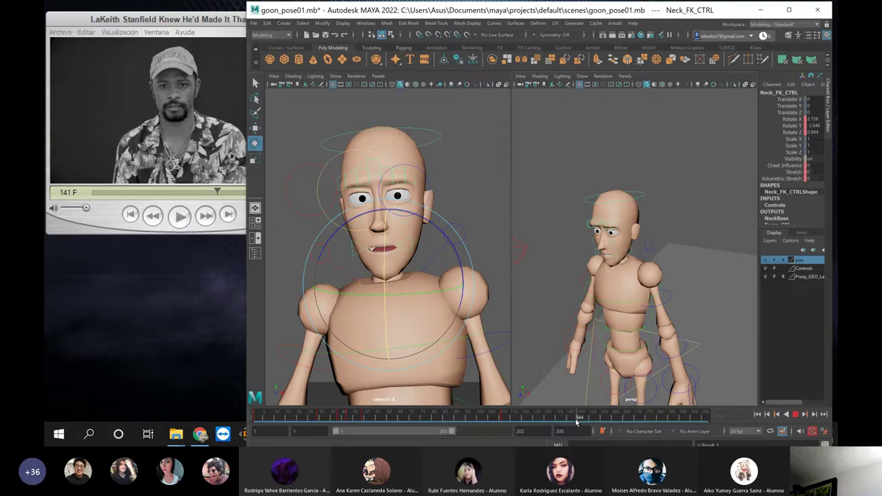
{"action": "left_click_drag", "start_coordinate": [571, 421], "coordinate": [573, 421]}
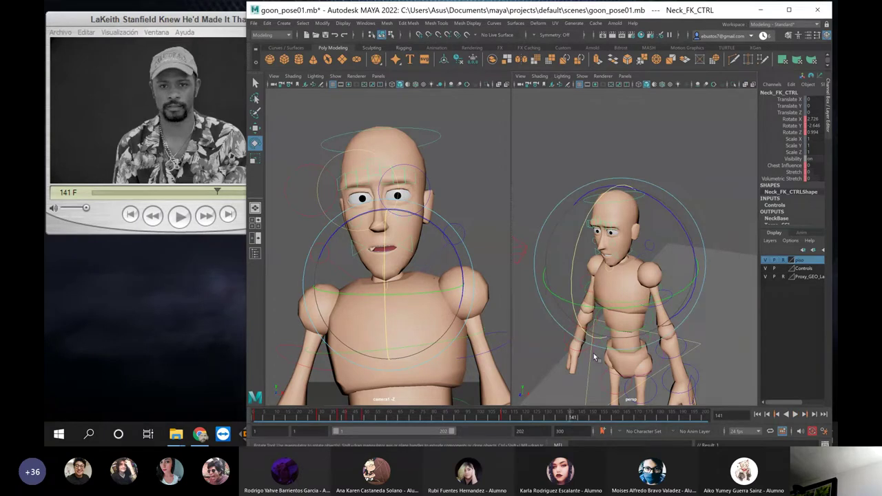
Rotate the neck control at frame 141 to about 2.9 degrees in Y and 1.3 in Z, then deselect it and review the motion
{"action": "left_click", "coordinate": [679, 295]}
{"action": "left_click_drag", "start_coordinate": [680, 295], "coordinate": [687, 293]}
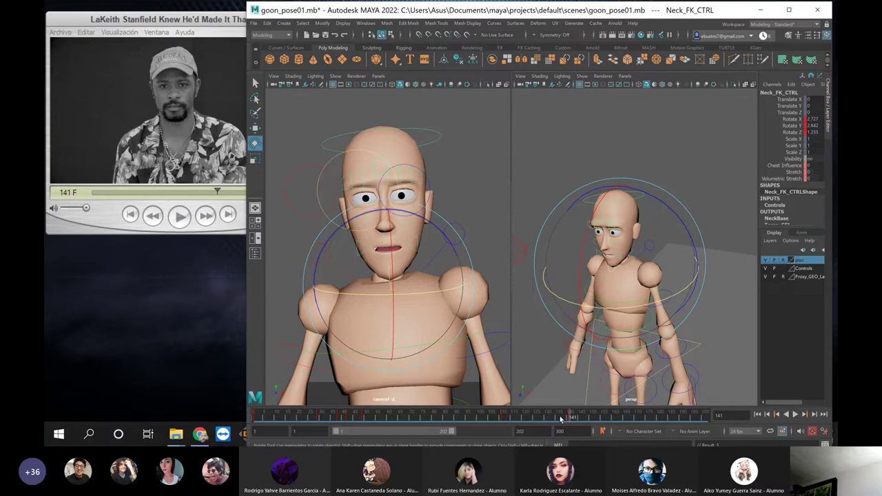
{"action": "left_click_drag", "start_coordinate": [561, 418], "coordinate": [531, 417]}
{"action": "left_click", "coordinate": [493, 197]}
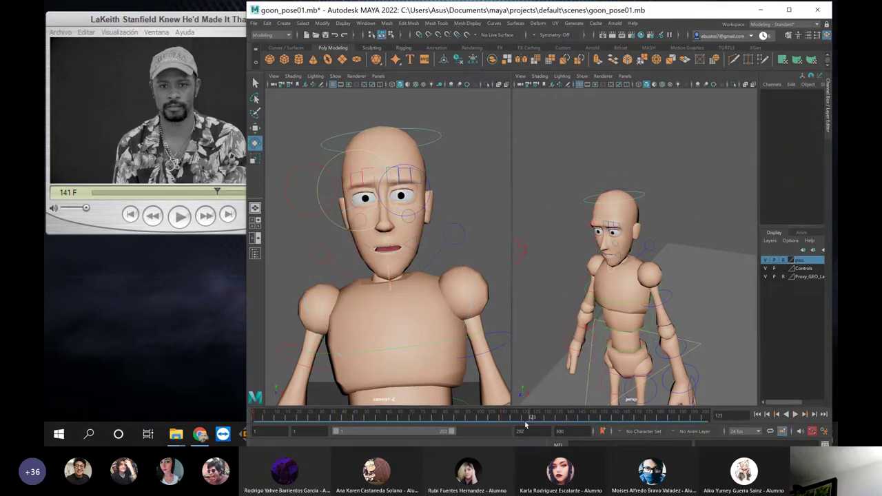
{"action": "key", "text": "alt+v"}
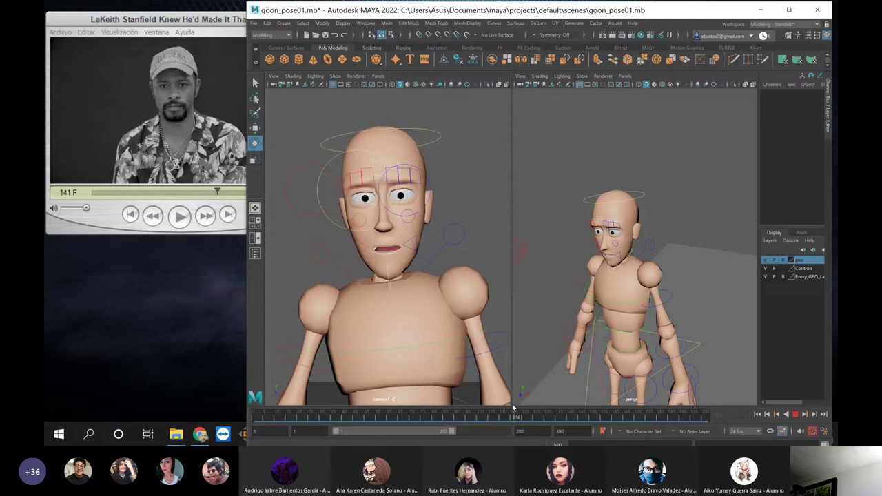
{"action": "key", "text": "alt+v"}
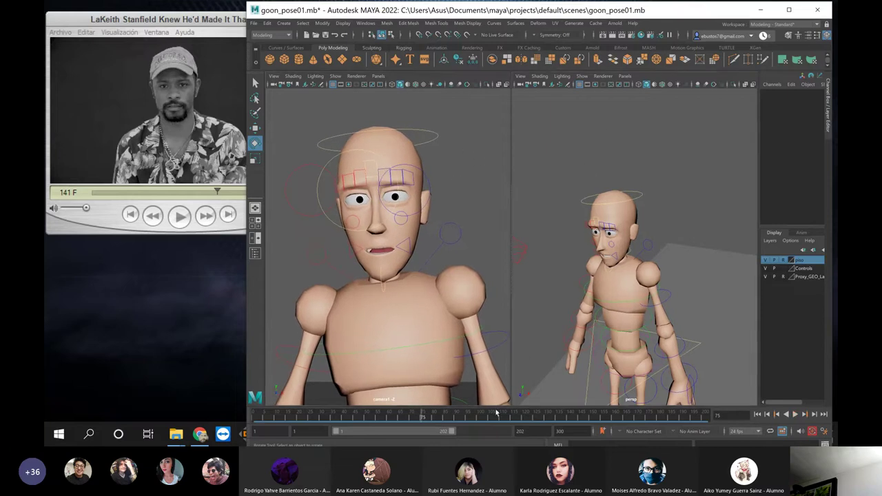
{"action": "left_click_drag", "start_coordinate": [485, 417], "coordinate": [444, 416]}
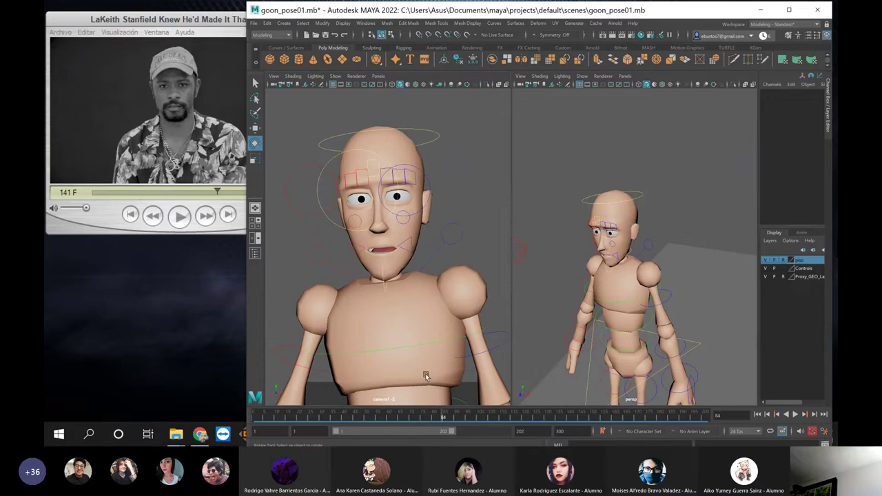
{"action": "key", "text": "alt+v"}
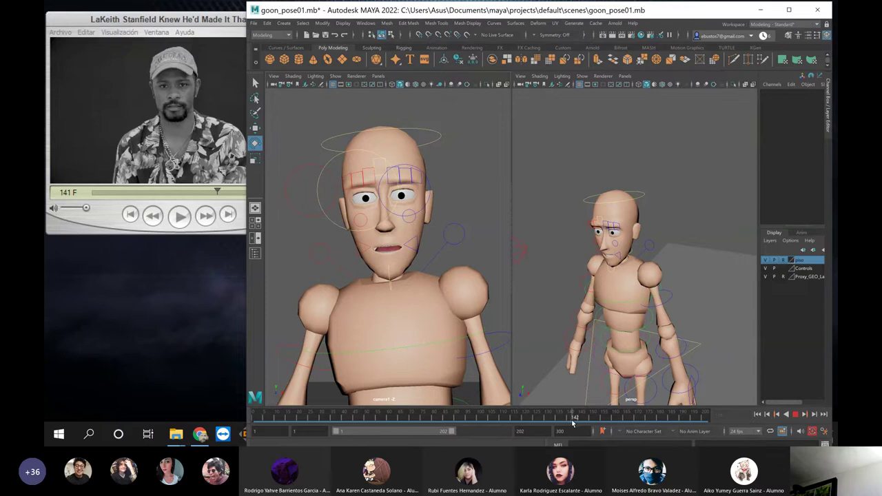
Advance the reference video to frame 159 and set the animation's current frame to 159
{"action": "left_click", "coordinate": [217, 192]}
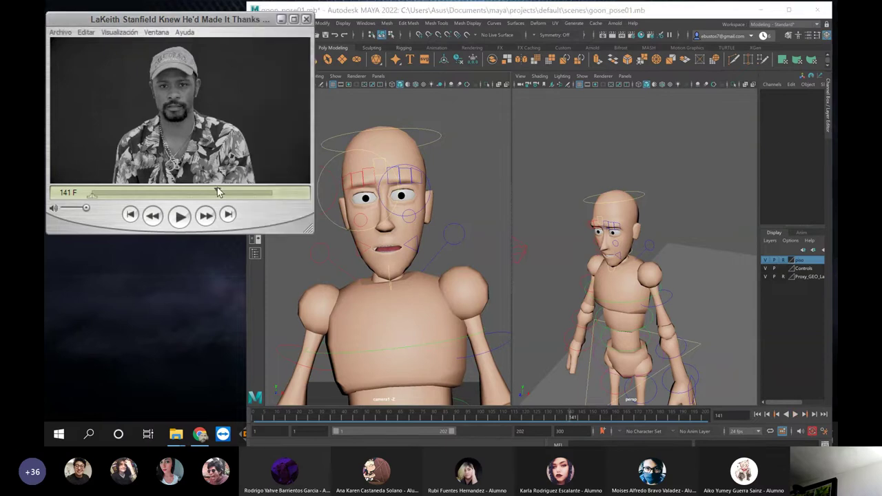
{"action": "mouse_move", "coordinate": [218, 193]}
{"action": "left_mouse_down"}
{"action": "mouse_move", "coordinate": [242, 190]}
{"action": "mouse_move", "coordinate": [234, 193]}
{"action": "left_mouse_up"}
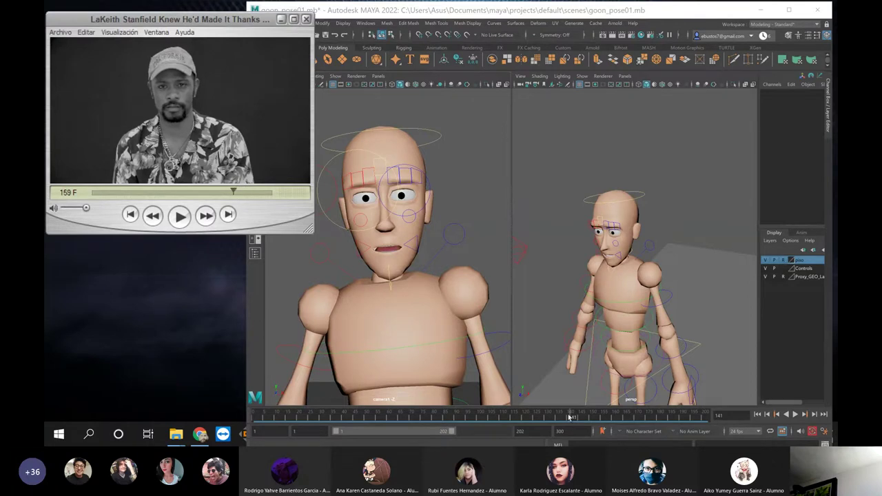
{"action": "left_click_drag", "start_coordinate": [570, 417], "coordinate": [608, 426]}
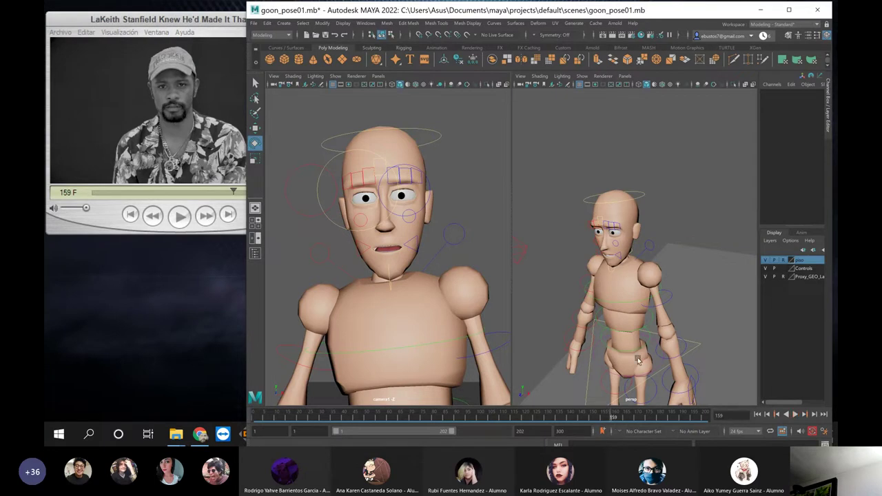
Tilt the torso slightly with the center root control at frame 159 and rotate the neck control to about 0.3 degrees in Z
{"action": "left_click", "coordinate": [691, 337]}
{"action": "left_click_drag", "start_coordinate": [690, 335], "coordinate": [689, 333]}
{"action": "left_click", "coordinate": [497, 243]}
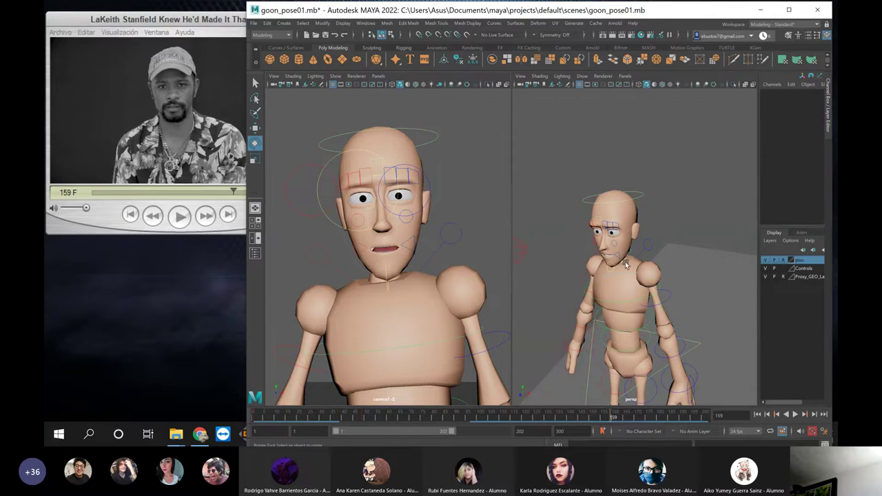
{"action": "left_click", "coordinate": [632, 256]}
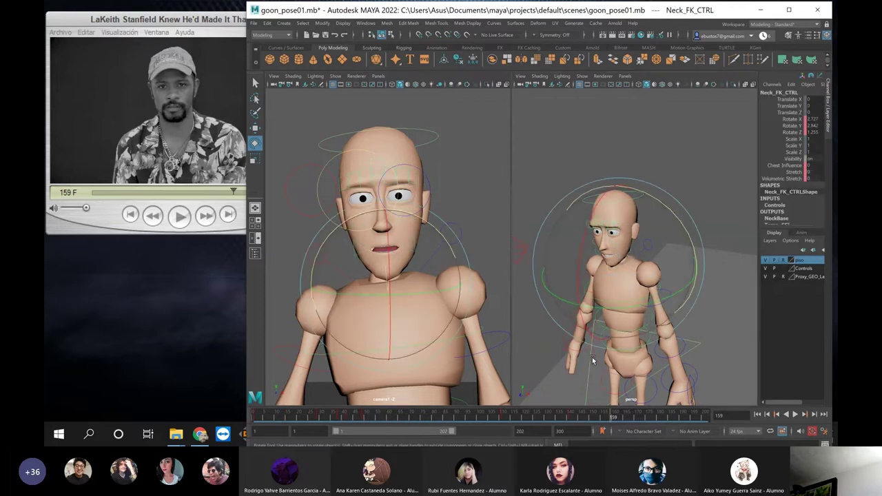
{"action": "left_click_drag", "start_coordinate": [677, 224], "coordinate": [681, 223]}
Move the reference video and animation to frame 173 and rotate the neck control to about 0.1 in X, 16.1 in Y and 1.0 in Z
{"action": "left_click", "coordinate": [214, 119]}
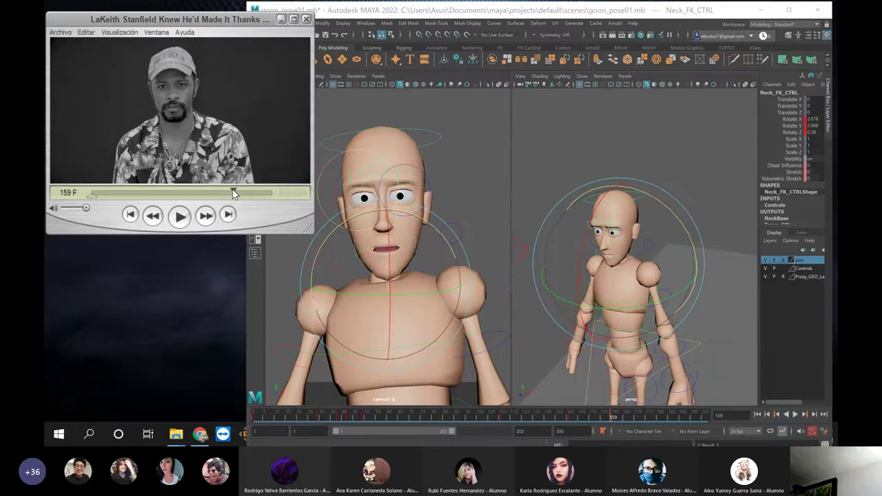
{"action": "left_click_drag", "start_coordinate": [234, 193], "coordinate": [247, 194]}
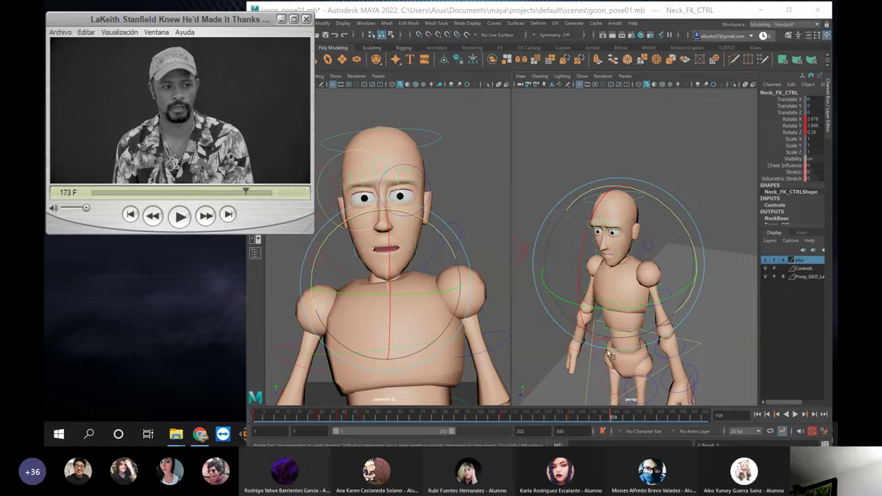
{"action": "left_click_drag", "start_coordinate": [615, 418], "coordinate": [643, 422]}
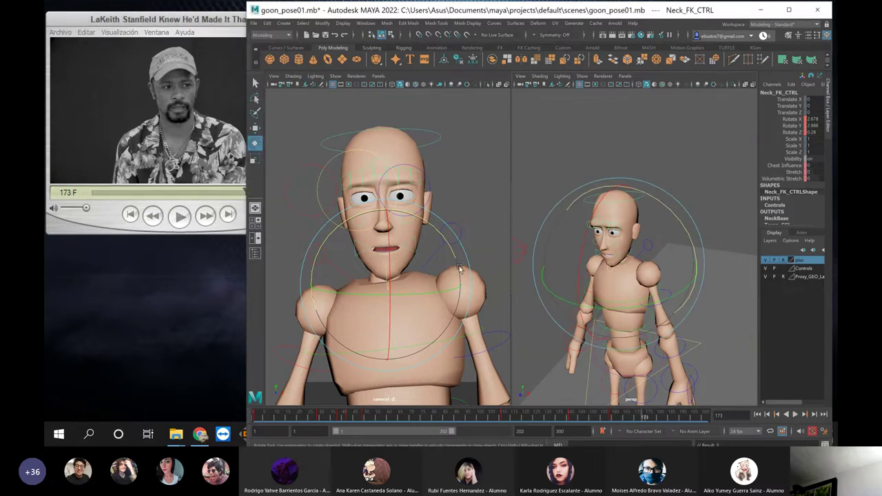
{"action": "left_click_drag", "start_coordinate": [430, 295], "coordinate": [453, 250]}
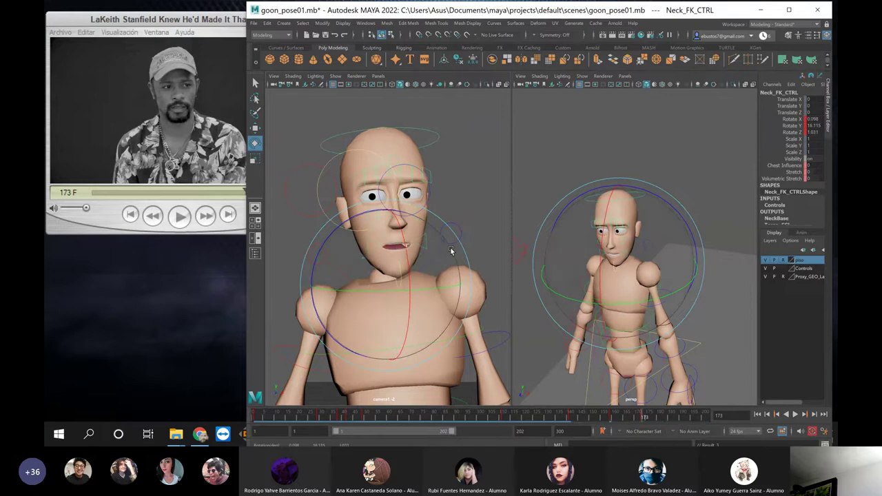
Advance the reference video to frame 182 and set the animation's current frame to 181
{"action": "left_click", "coordinate": [216, 159]}
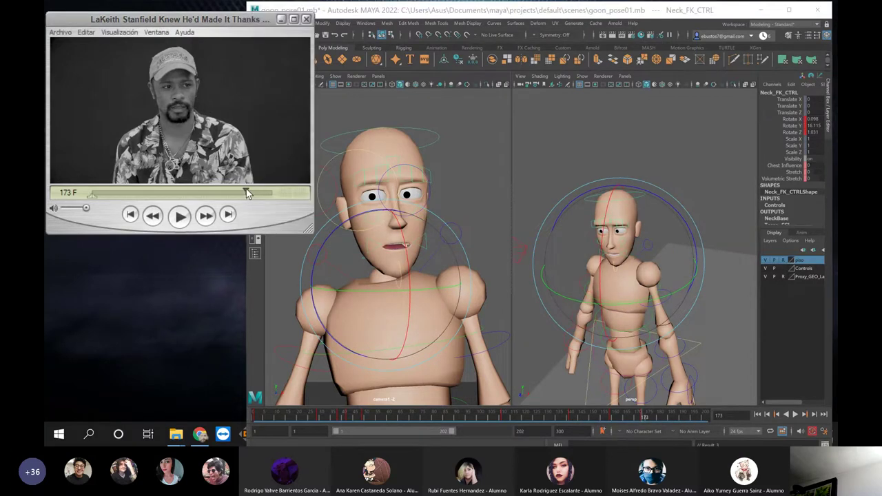
{"action": "left_click_drag", "start_coordinate": [247, 194], "coordinate": [257, 197]}
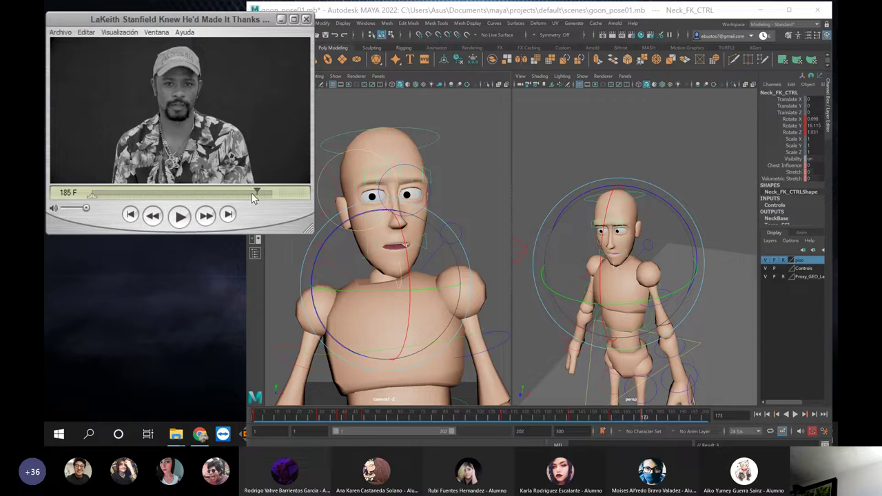
{"action": "mouse_move", "coordinate": [257, 189]}
{"action": "left_mouse_down"}
{"action": "mouse_move", "coordinate": [244, 192]}
{"action": "mouse_move", "coordinate": [256, 190]}
{"action": "left_mouse_up"}
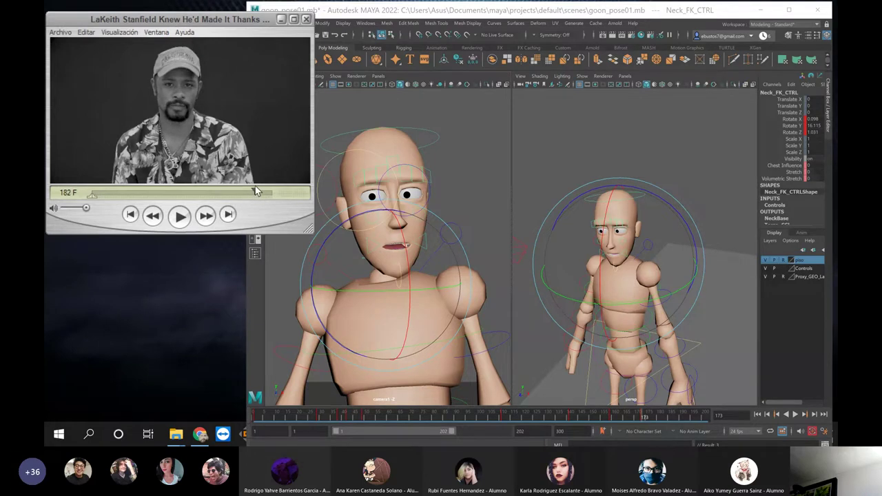
{"action": "left_click_drag", "start_coordinate": [647, 416], "coordinate": [660, 418]}
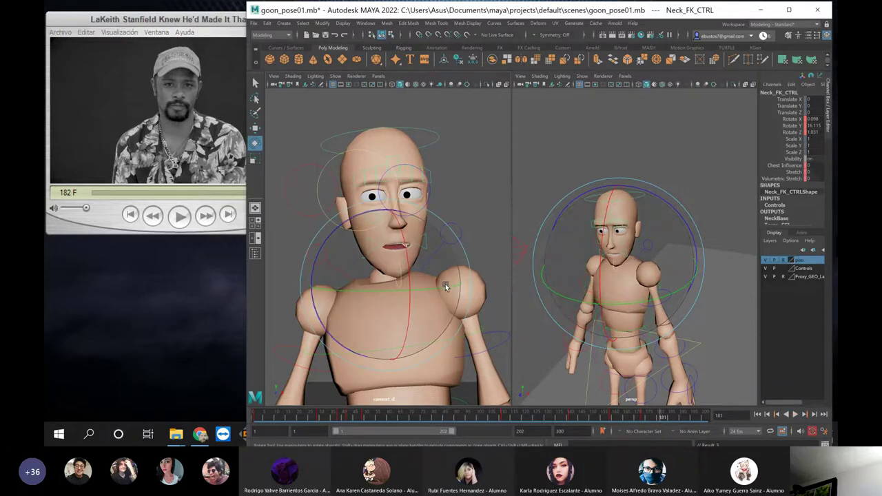
Rotate the neck control at frame 181 to about -0.5 in X, 11.4 in Y and -3.8 in Z, then go to frame 183
{"action": "left_click_drag", "start_coordinate": [446, 289], "coordinate": [428, 293]}
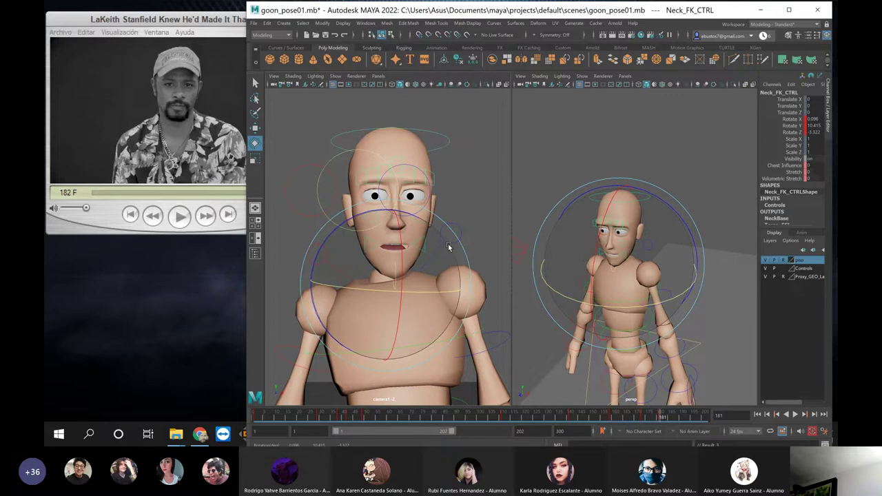
{"action": "left_click_drag", "start_coordinate": [448, 245], "coordinate": [449, 248]}
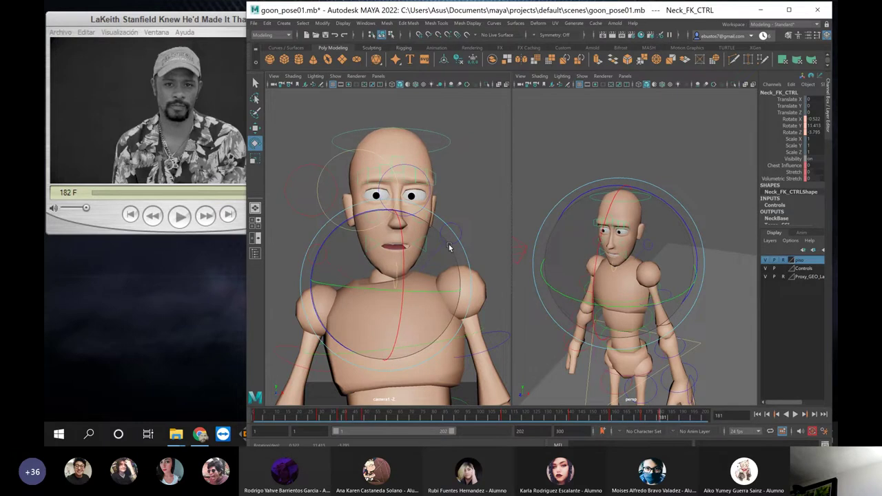
{"action": "left_click", "coordinate": [660, 418]}
{"action": "left_click_drag", "start_coordinate": [660, 418], "coordinate": [667, 417]}
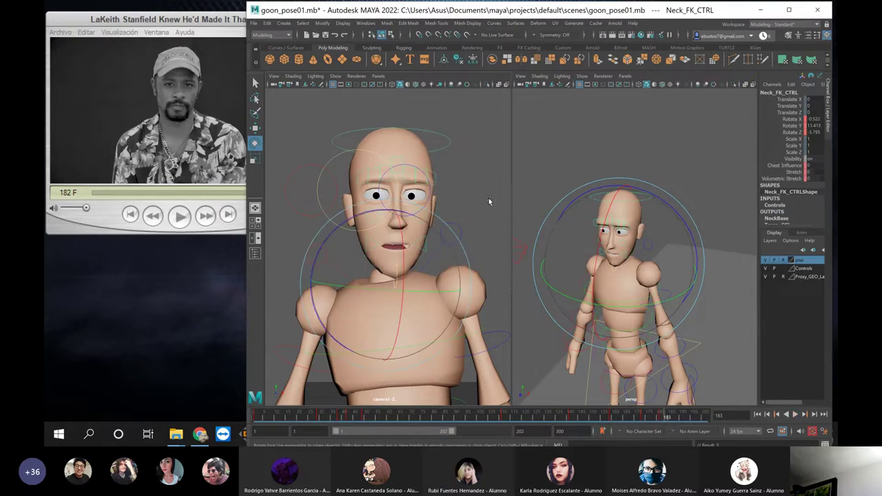
Key the head control's rotation at frame 183 with about -0.1 in X, -5.3 in Y and 2.4 in Z
{"action": "left_click", "coordinate": [450, 139]}
{"action": "left_click_drag", "start_coordinate": [452, 155], "coordinate": [453, 156]}
{"action": "key", "text": "shift+e"}
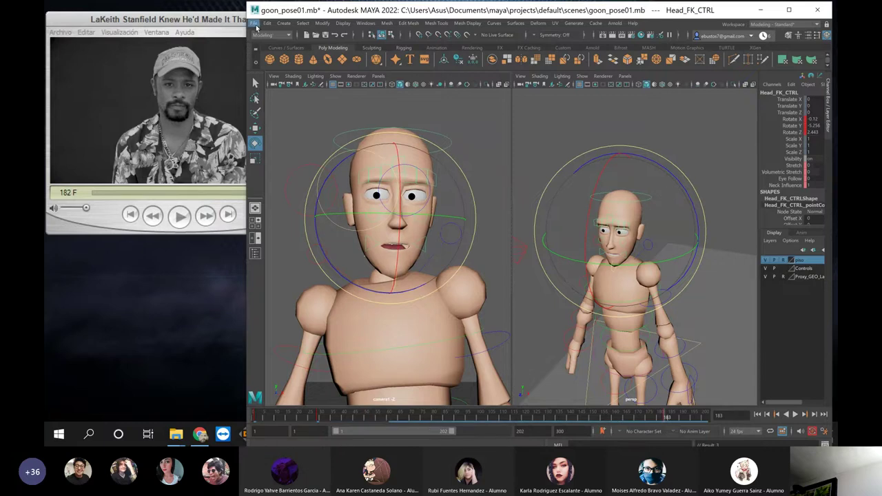
Save the scene under the new name goon_acting01.mb
{"action": "left_click", "coordinate": [254, 23]}
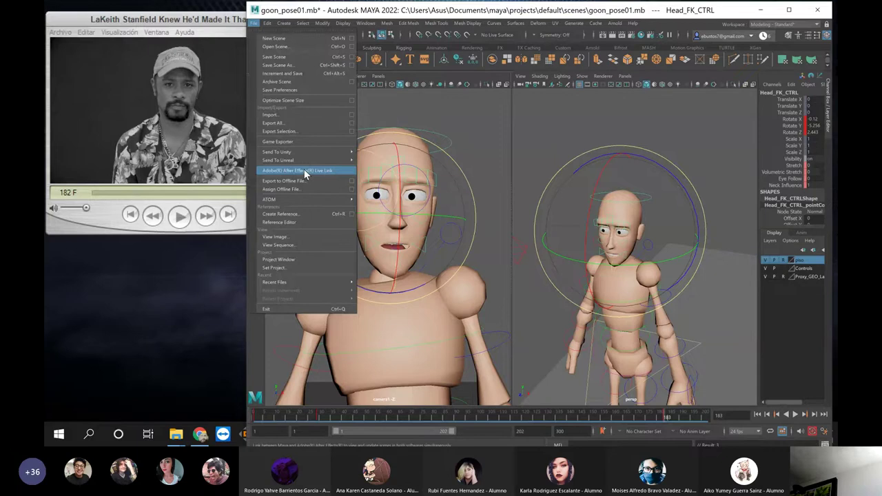
{"action": "left_click", "coordinate": [277, 65]}
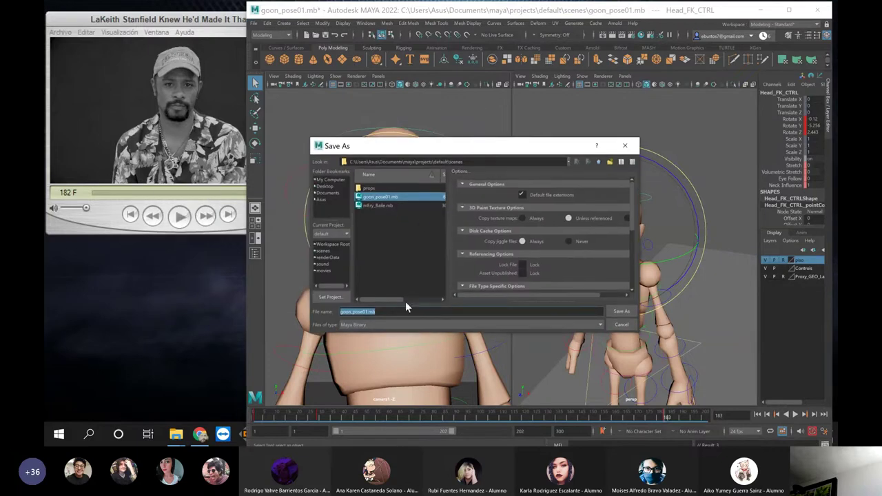
{"action": "left_click", "coordinate": [356, 312]}
{"action": "mouse_move", "coordinate": [352, 312]}
{"action": "left_mouse_down"}
{"action": "mouse_move", "coordinate": [365, 312]}
{"action": "mouse_move", "coordinate": [343, 312]}
{"action": "mouse_move", "coordinate": [365, 312]}
{"action": "left_mouse_up"}
{"action": "type", "text": "ad"}
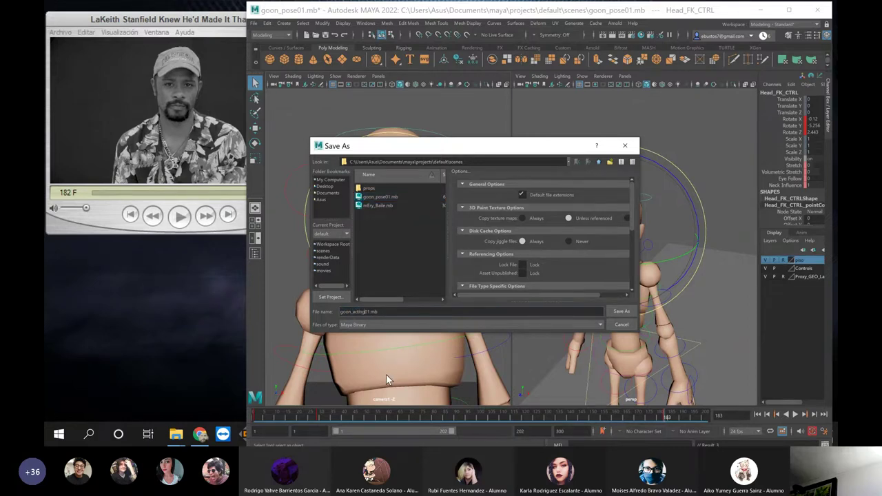
{"action": "key", "text": "Return"}
{"action": "key", "text": "e"}
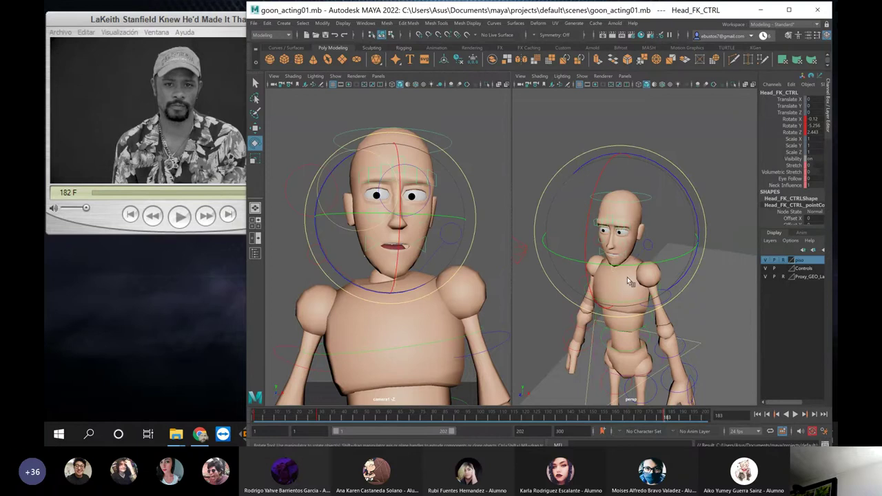
Move the reference video and the animation to frame 191, key the head control there and deselect it
{"action": "left_click", "coordinate": [226, 88]}
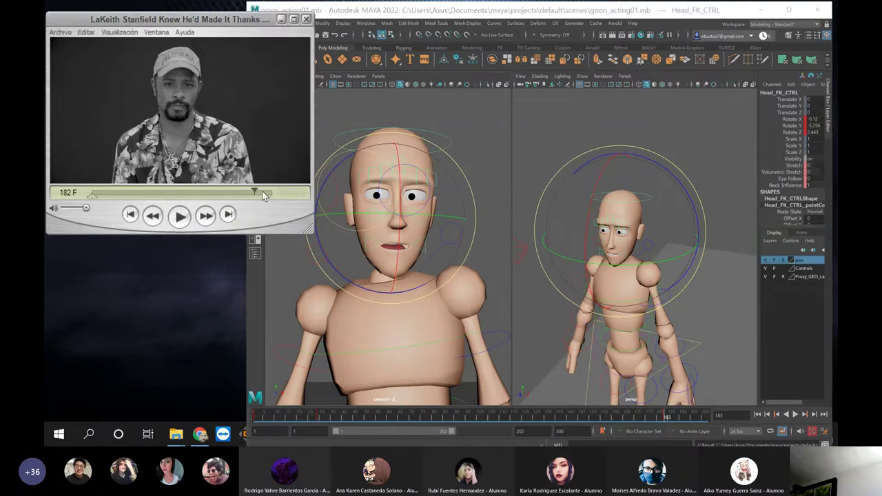
{"action": "left_click_drag", "start_coordinate": [255, 193], "coordinate": [261, 191]}
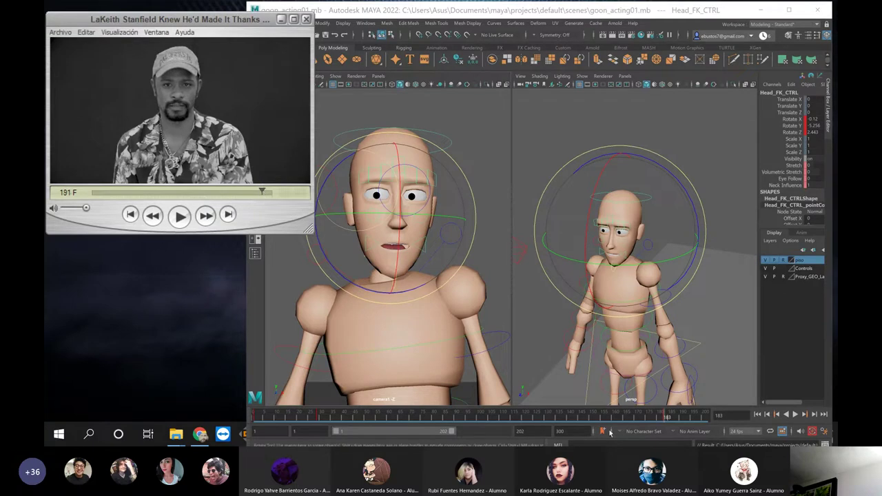
{"action": "left_click", "coordinate": [685, 418]}
{"action": "key", "text": "s"}
{"action": "left_click", "coordinate": [469, 168]}
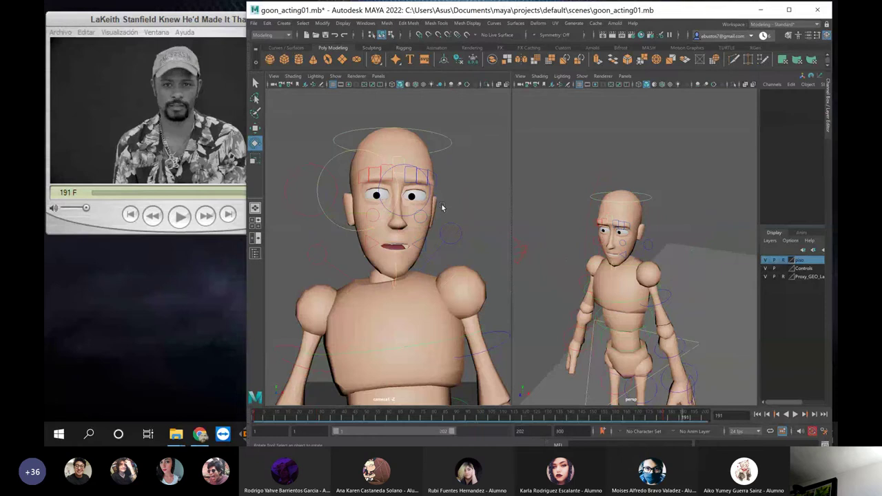
Rotate the neck control at frame 191 to about -0.8 in X, 7.7 in Y and -3.1 in Z and key its rotation
{"action": "left_click_drag", "start_coordinate": [641, 252], "coordinate": [551, 261], "text": "alt"}
{"action": "left_click", "coordinate": [631, 252]}
{"action": "left_click", "coordinate": [631, 254]}
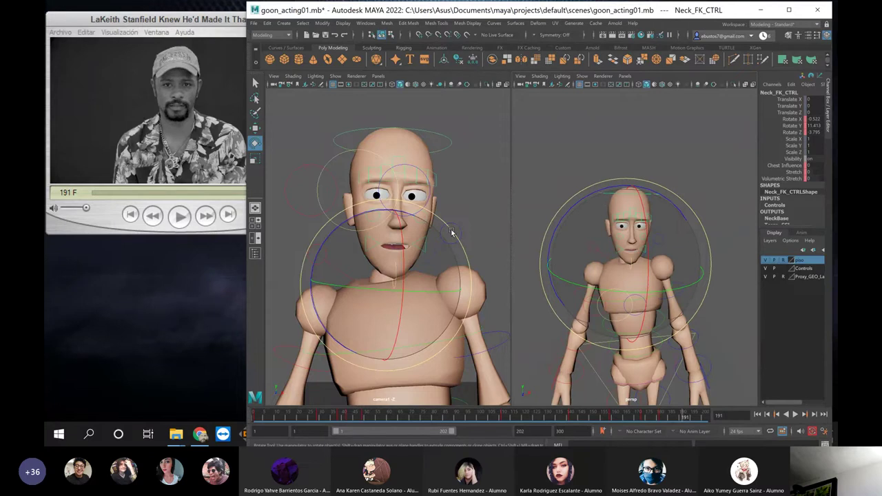
{"action": "left_click_drag", "start_coordinate": [461, 246], "coordinate": [455, 260]}
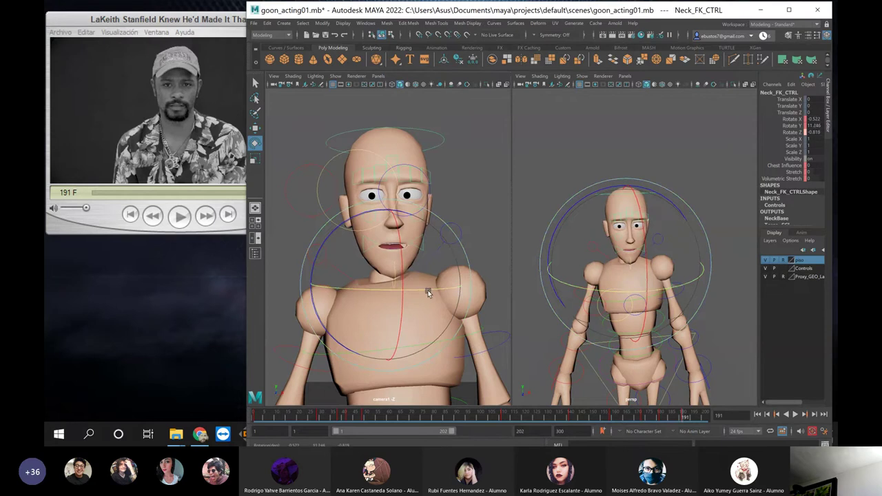
{"action": "left_click_drag", "start_coordinate": [429, 291], "coordinate": [422, 293]}
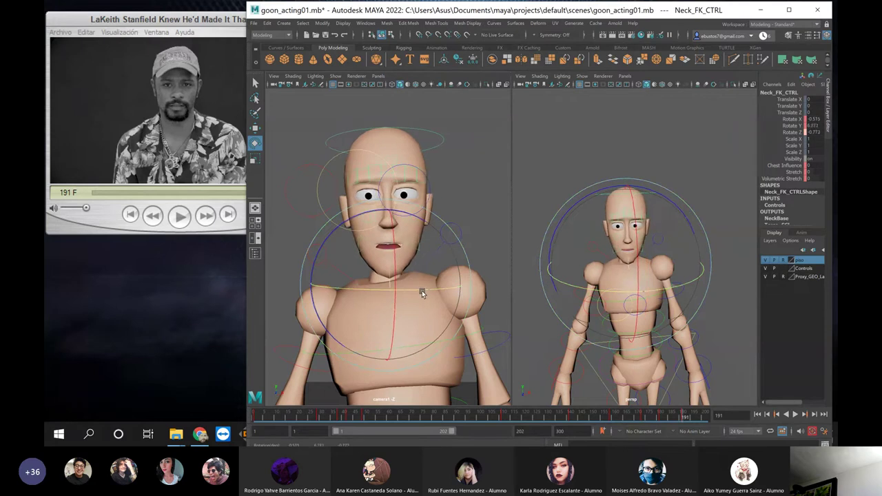
{"action": "left_click_drag", "start_coordinate": [447, 245], "coordinate": [451, 248]}
{"action": "key", "text": "shift+e"}
Move the reference video and the animation to frame 202 and tilt the center root control to about -1.6 in X
{"action": "left_click", "coordinate": [229, 128]}
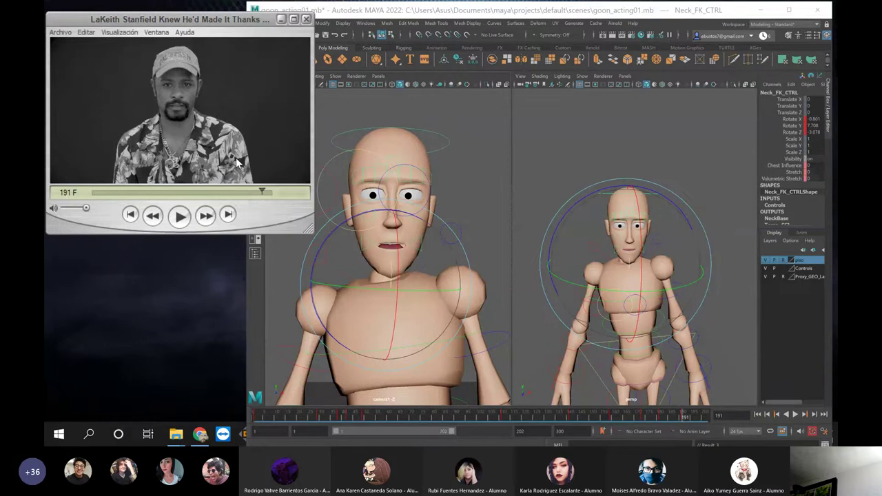
{"action": "left_click_drag", "start_coordinate": [265, 194], "coordinate": [276, 188]}
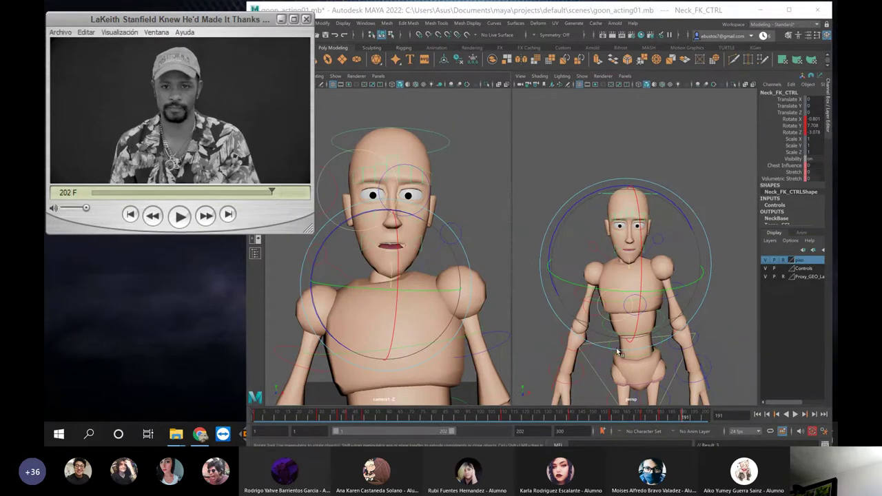
{"action": "left_click_drag", "start_coordinate": [694, 415], "coordinate": [737, 414]}
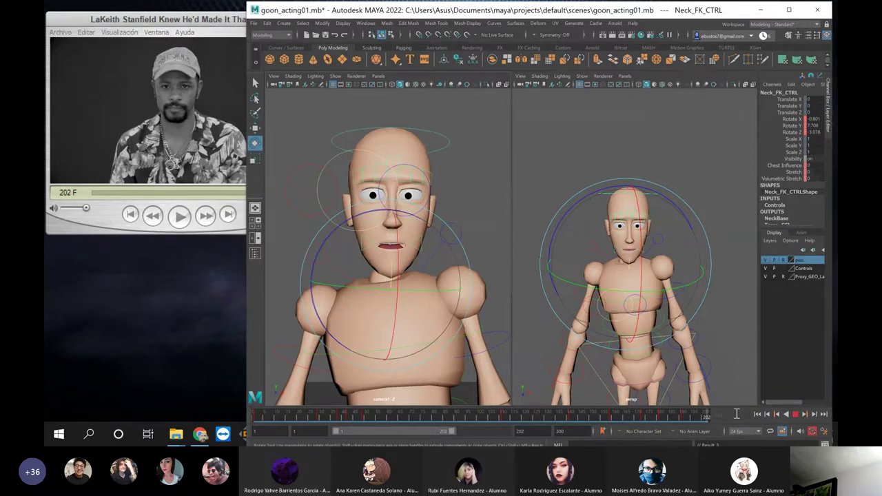
{"action": "left_click", "coordinate": [669, 383]}
{"action": "left_click", "coordinate": [671, 377]}
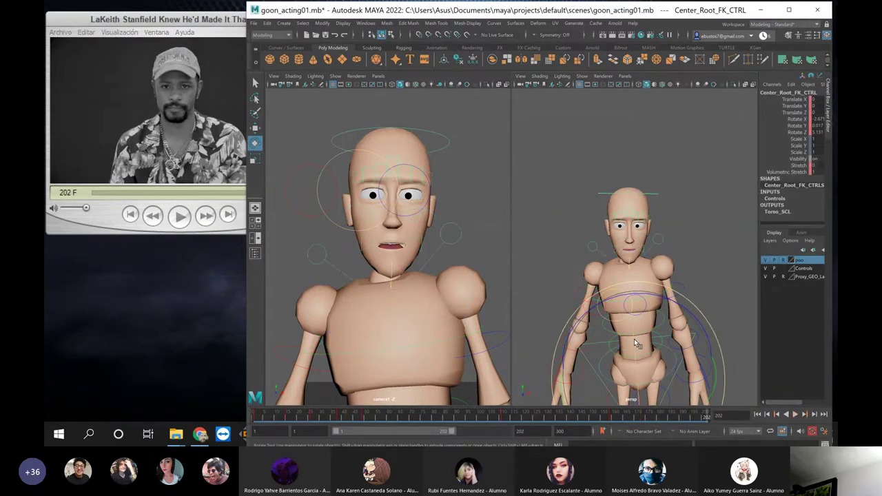
{"action": "left_click_drag", "start_coordinate": [637, 344], "coordinate": [637, 347]}
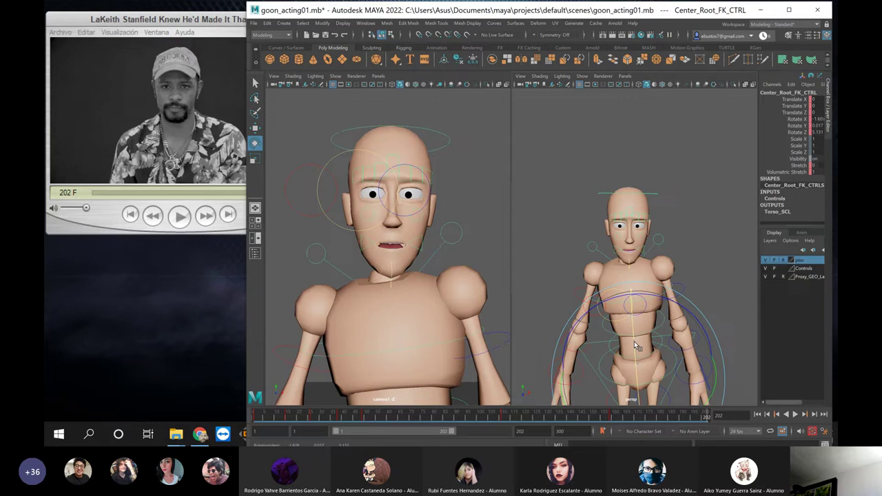
Rotate the chest control at frame 202 to about -0.2 in X and review the motion over the last frames
{"action": "left_click", "coordinate": [719, 305]}
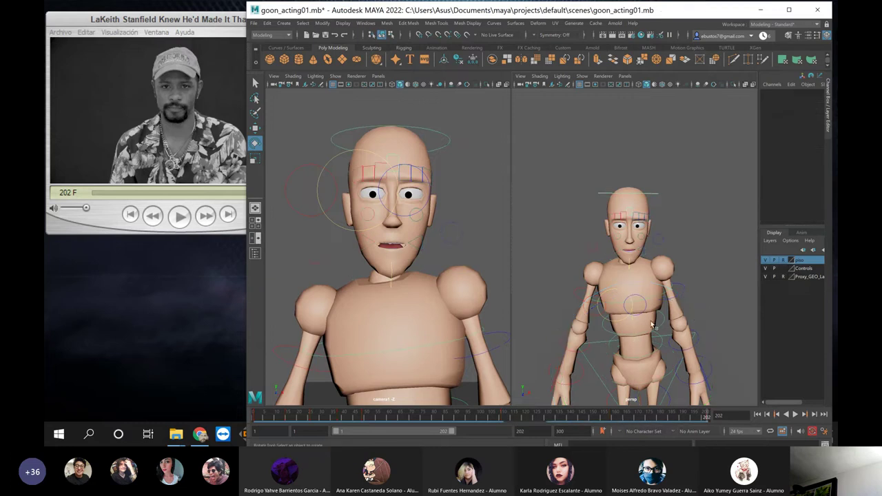
{"action": "left_click", "coordinate": [658, 279]}
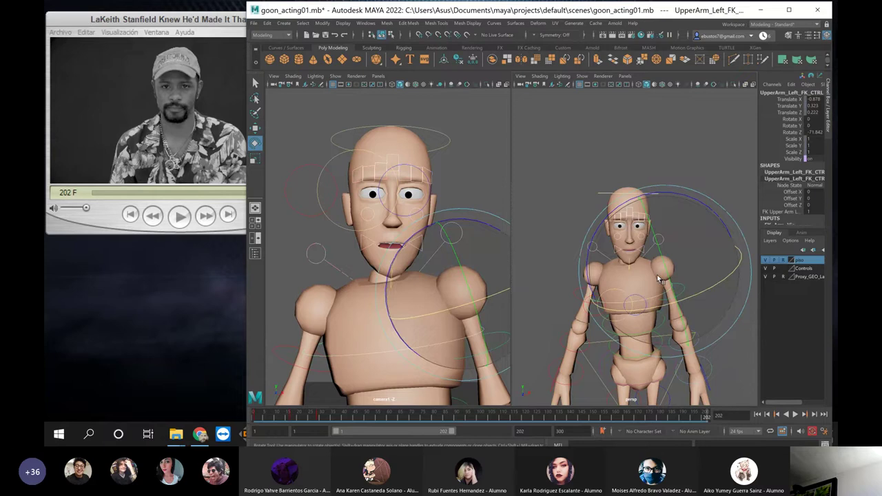
{"action": "left_click", "coordinate": [474, 156]}
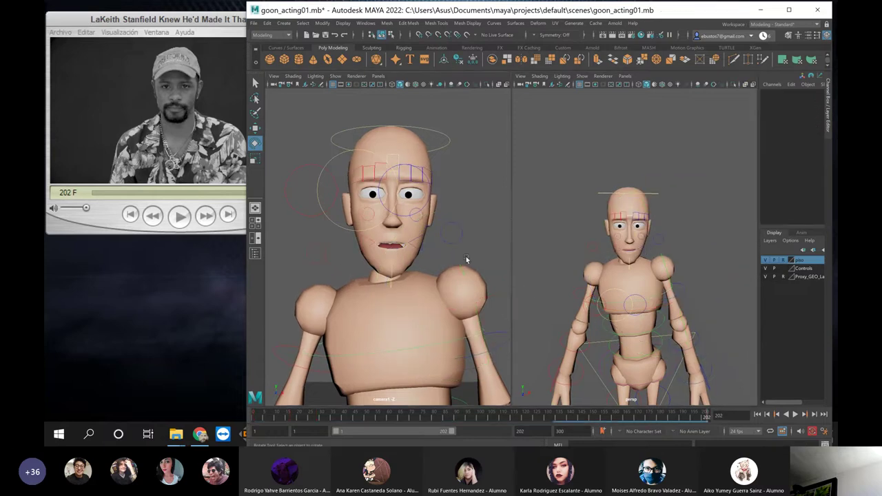
{"action": "left_click", "coordinate": [394, 345]}
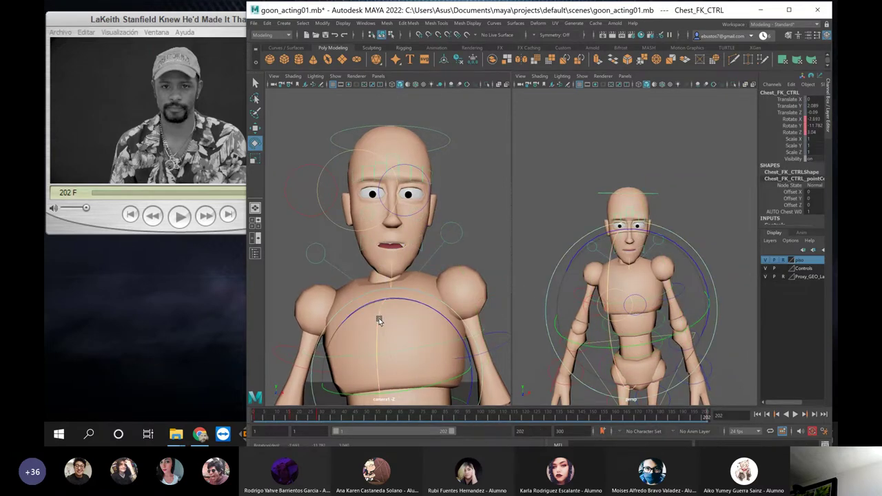
{"action": "left_click_drag", "start_coordinate": [379, 319], "coordinate": [379, 322]}
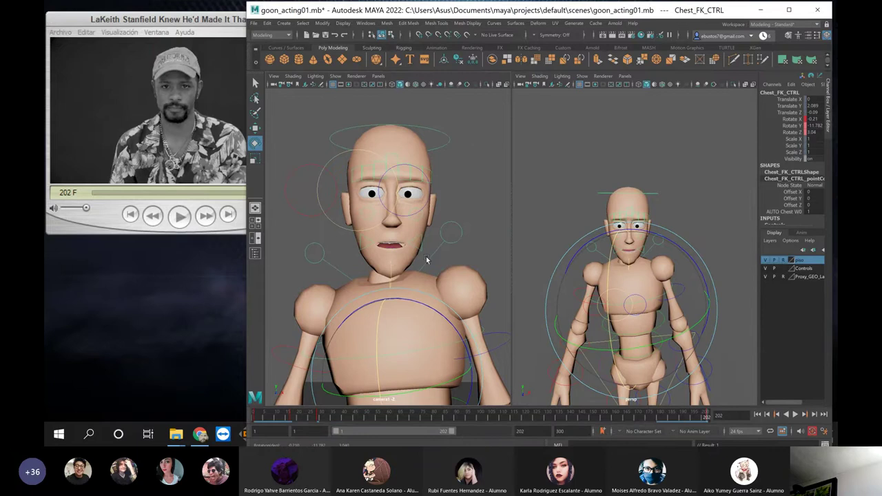
{"action": "left_click", "coordinate": [535, 161]}
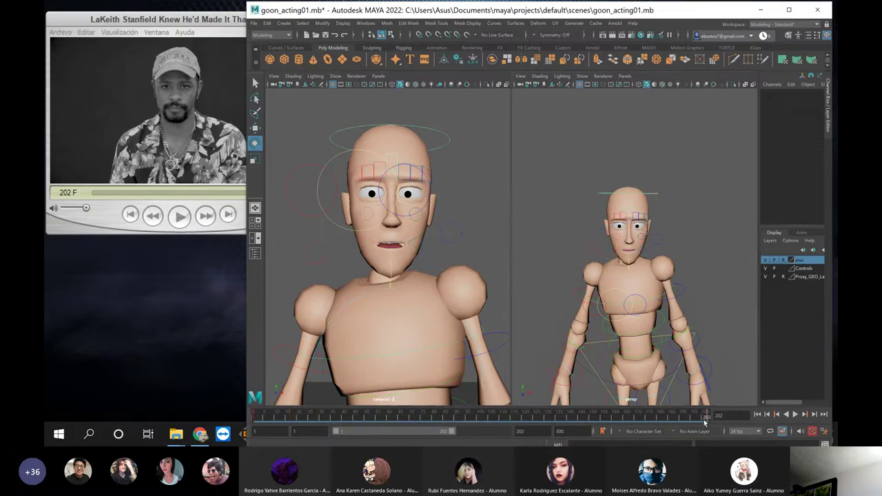
{"action": "left_click", "coordinate": [425, 343]}
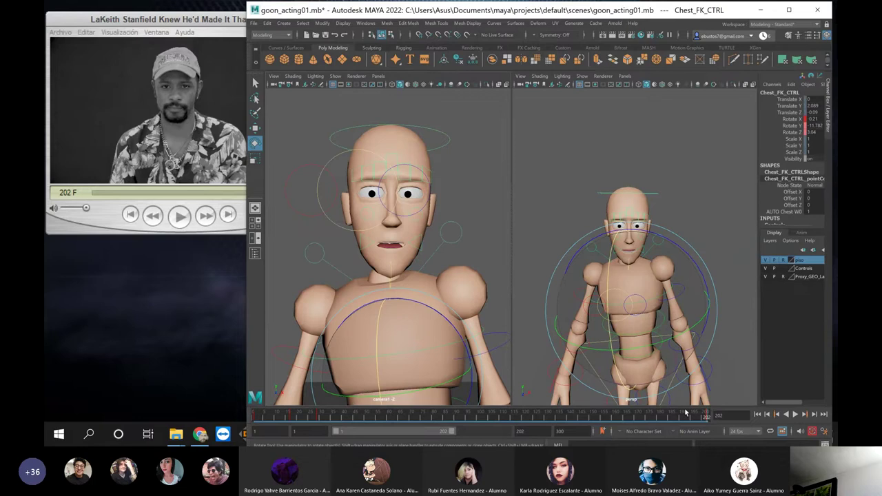
{"action": "key", "text": "alt+v"}
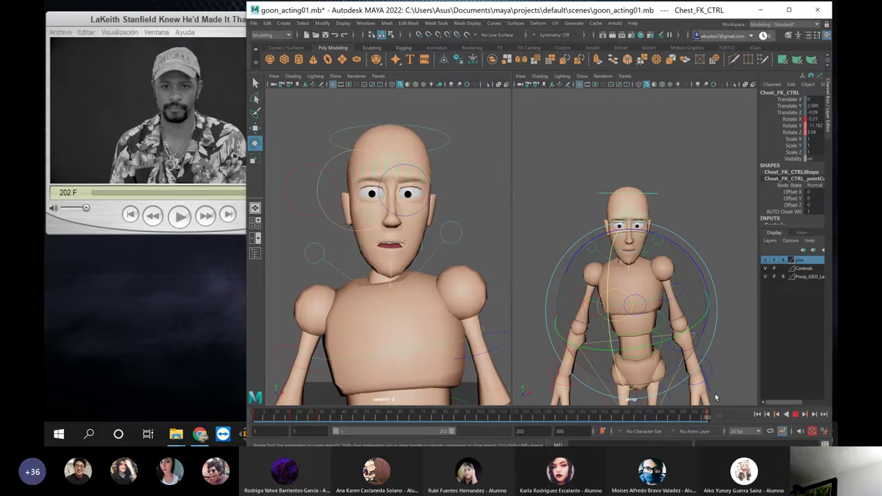
Rewind the reference video to frame 25
{"action": "left_click", "coordinate": [235, 204]}
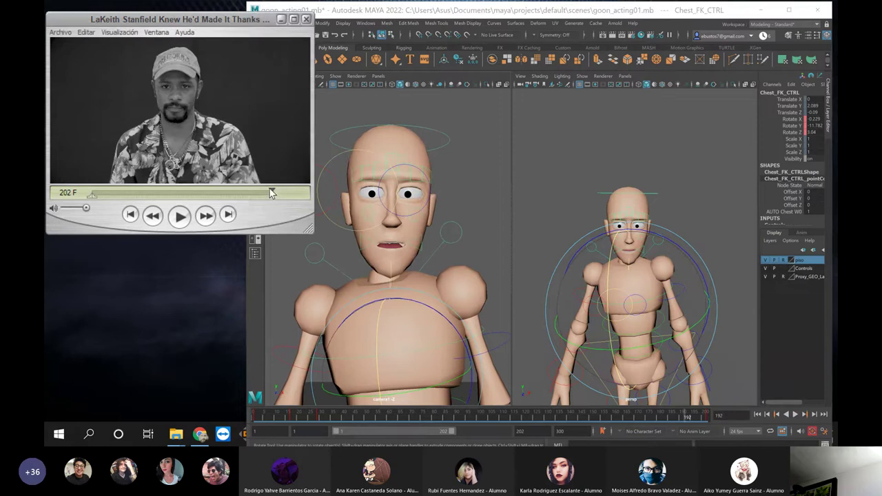
{"action": "left_click_drag", "start_coordinate": [271, 193], "coordinate": [115, 185]}
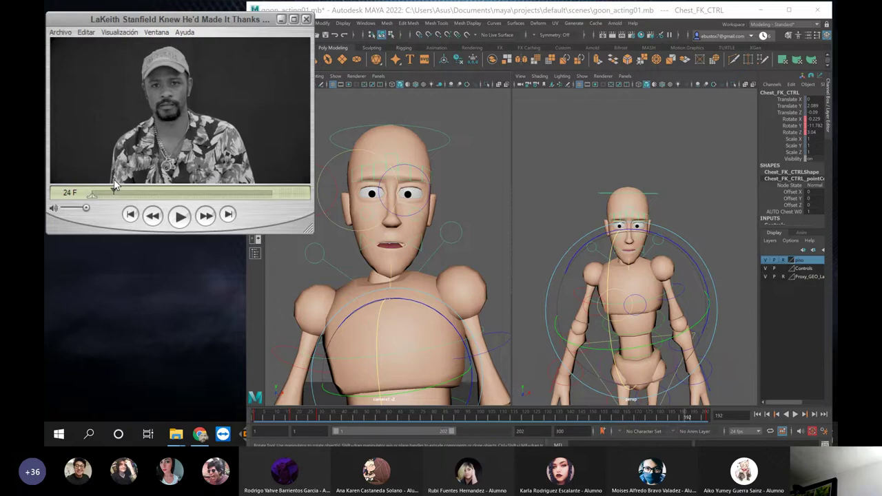
{"action": "key", "text": "Right"}
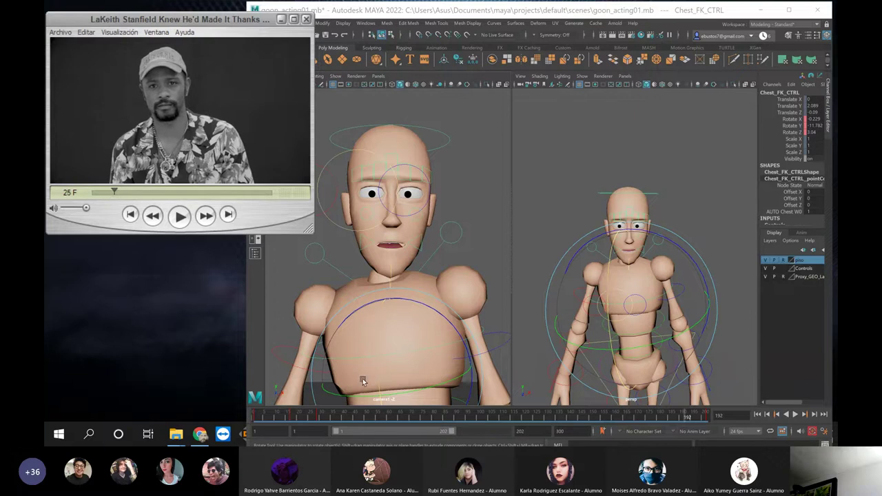
Select the left upper arm control, return the animation to frame 1 and key the arm's rotation
{"action": "left_click", "coordinate": [290, 299]}
{"action": "left_click", "coordinate": [504, 339]}
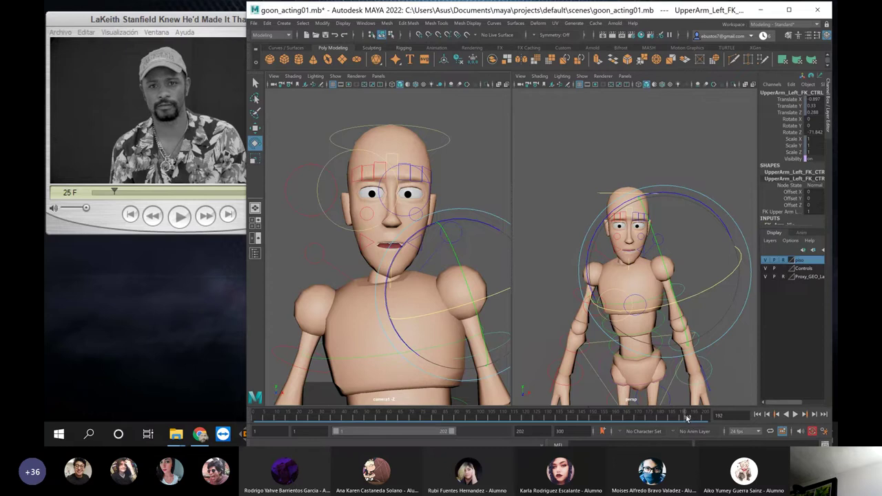
{"action": "left_click_drag", "start_coordinate": [687, 418], "coordinate": [141, 398]}
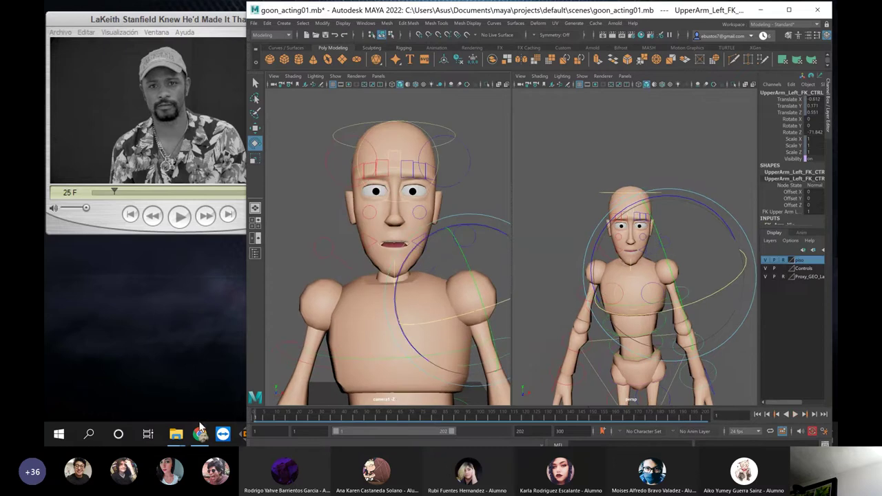
{"action": "key", "text": "shift+e"}
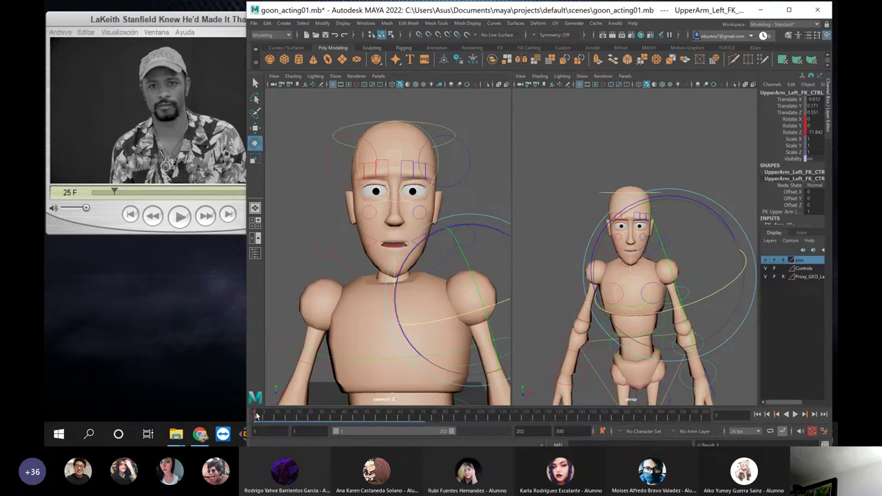
Rotate the left upper arm control at frame 25 to about -1.0 in X, 0.2 in Y and -67.3 in Z, then return to frame 1
{"action": "key", "text": "alt+v"}
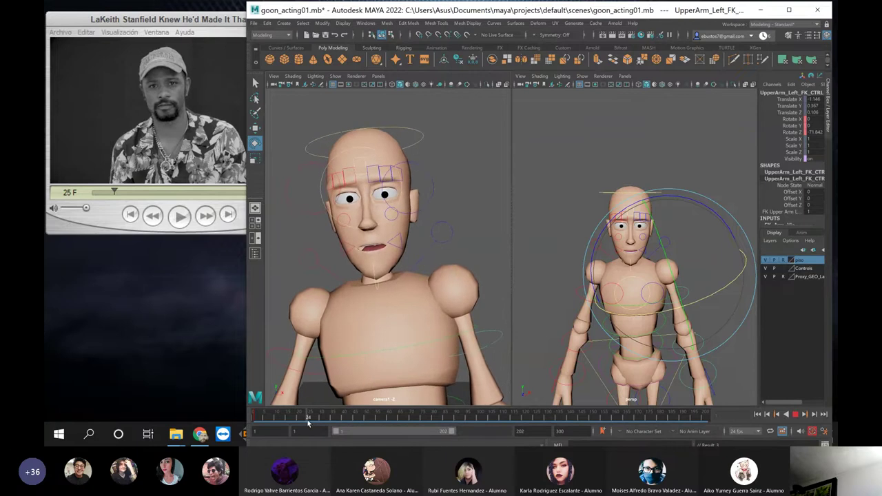
{"action": "key", "text": "alt+v"}
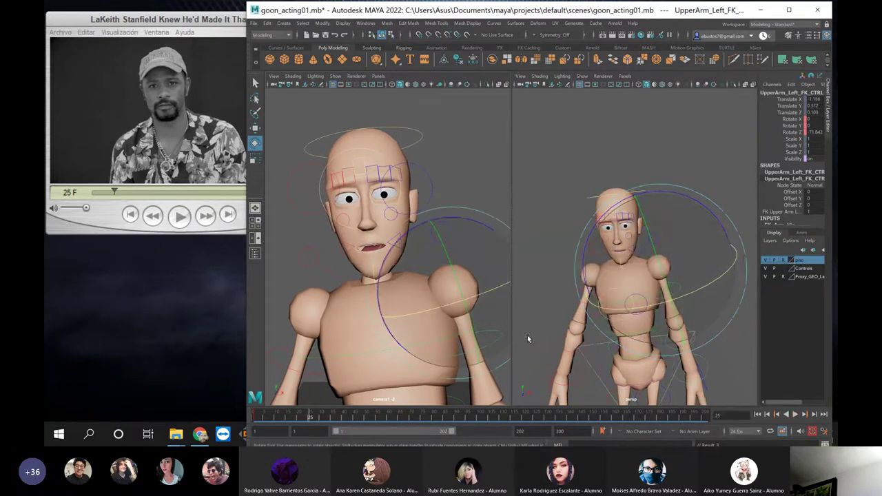
{"action": "left_click_drag", "start_coordinate": [744, 293], "coordinate": [752, 289]}
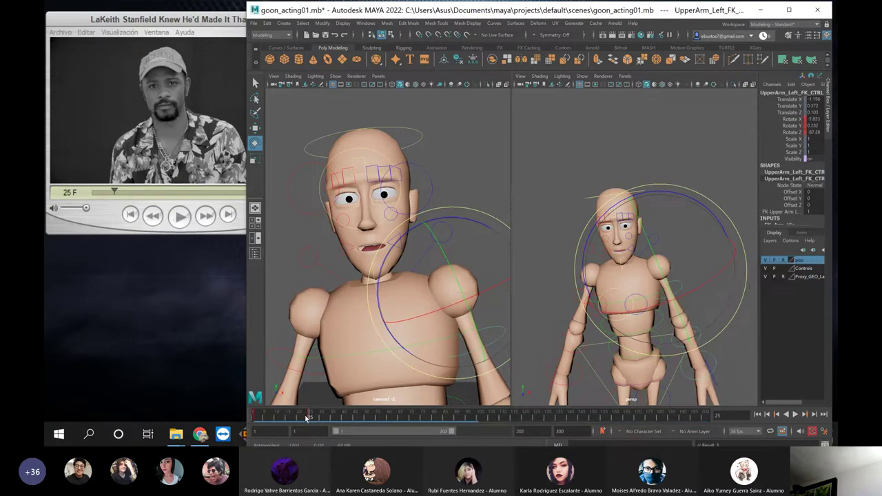
{"action": "key", "text": "alt+v"}
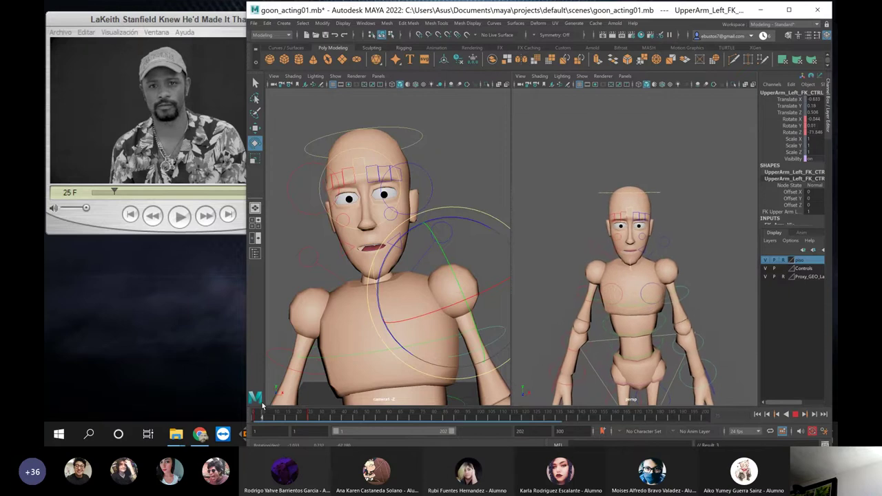
{"action": "key", "text": "alt+v"}
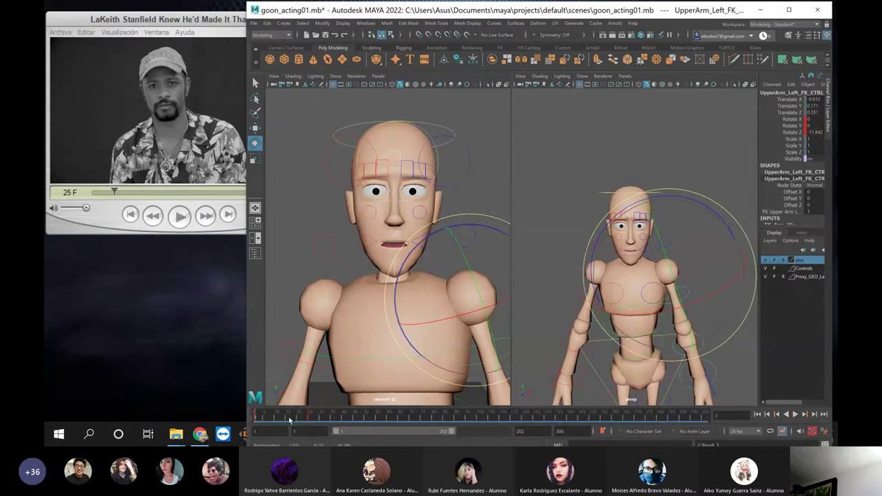
Play and scrub the animation between frames 1 and 25 to review the left arm's motion
{"action": "key", "text": "alt+v"}
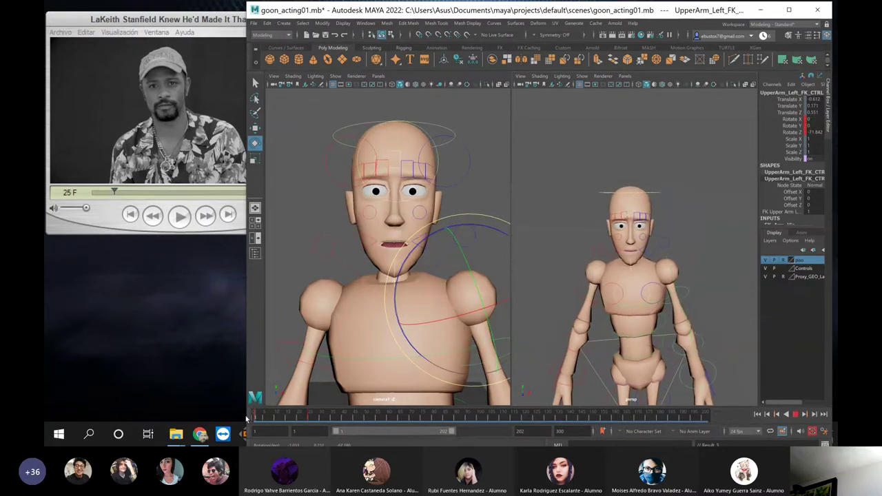
{"action": "key", "text": "alt+v"}
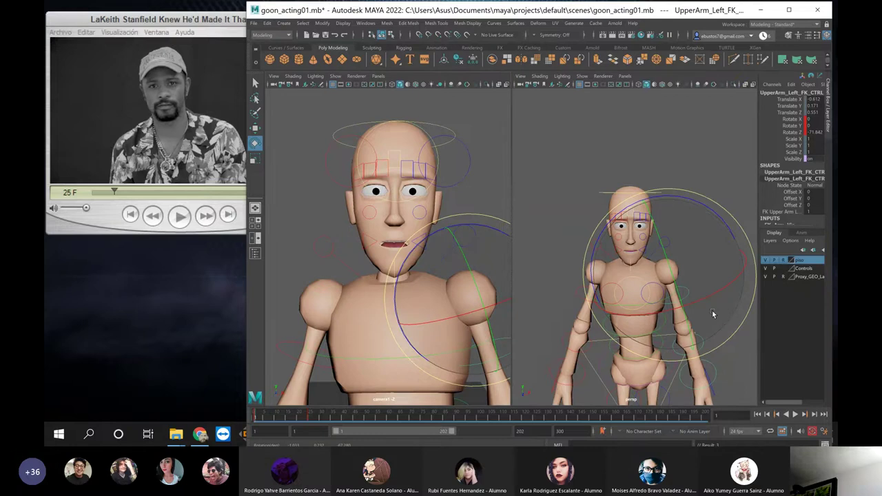
{"action": "mouse_move", "coordinate": [756, 290]}
{"action": "left_mouse_down"}
{"action": "mouse_move", "coordinate": [753, 312]}
{"action": "mouse_move", "coordinate": [752, 297]}
{"action": "left_mouse_up"}
{"action": "left_click_drag", "start_coordinate": [262, 415], "coordinate": [311, 414]}
{"action": "left_click", "coordinate": [311, 414]}
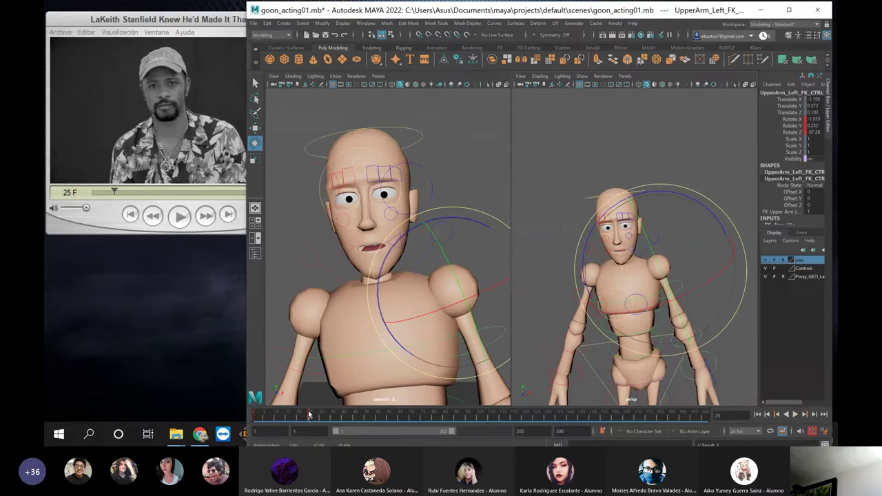
Advance the reference to frame 36, key the left upper arm there at about 3.1 X, 3.5 Y, -66.1 Z, and review the motion
{"action": "left_click", "coordinate": [173, 232]}
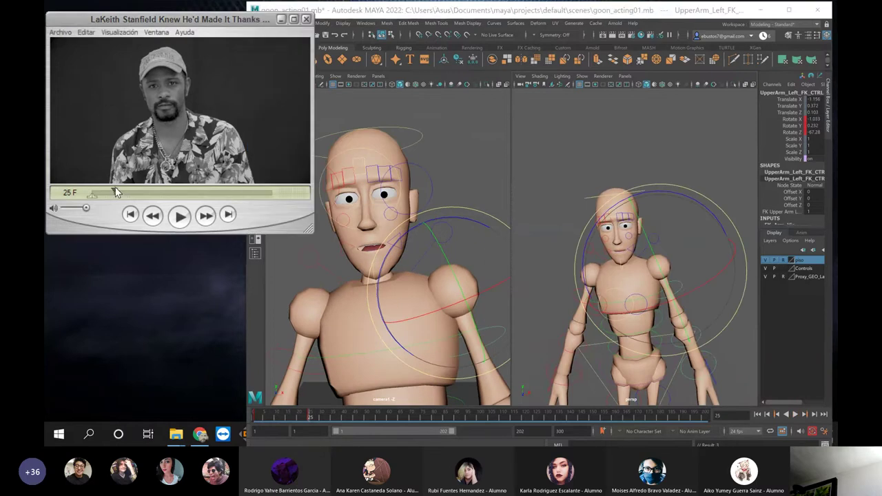
{"action": "left_click_drag", "start_coordinate": [115, 192], "coordinate": [124, 192]}
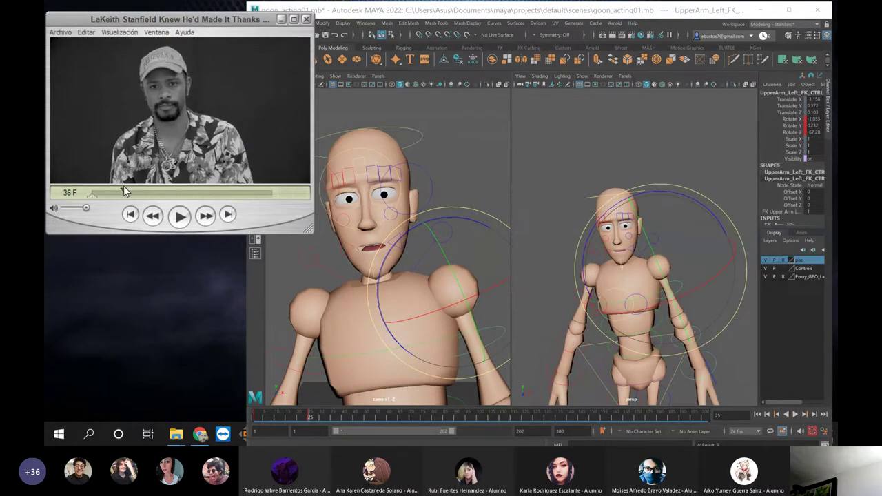
{"action": "left_click_drag", "start_coordinate": [310, 417], "coordinate": [335, 418]}
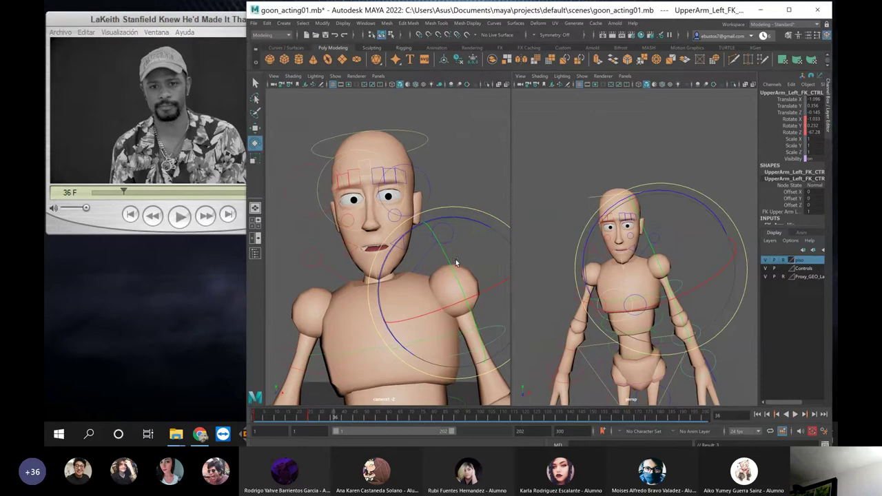
{"action": "left_click_drag", "start_coordinate": [455, 263], "coordinate": [454, 266]}
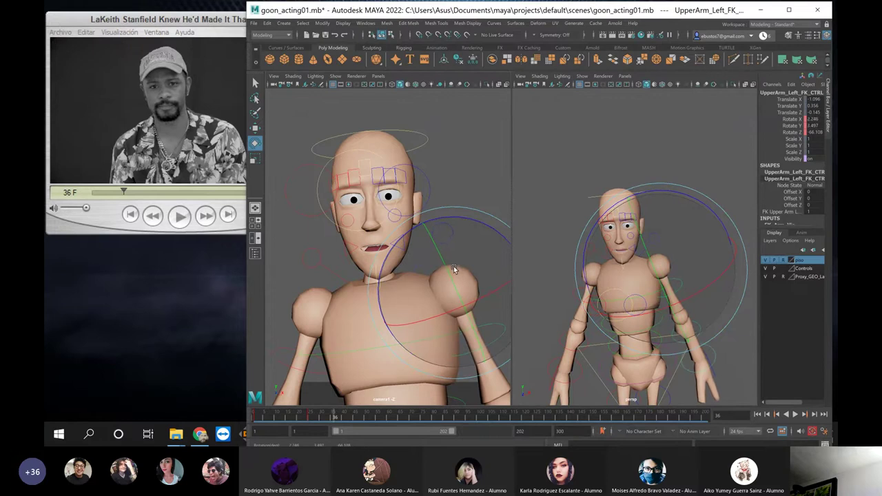
{"action": "key", "text": "s"}
{"action": "left_click_drag", "start_coordinate": [488, 293], "coordinate": [487, 297]}
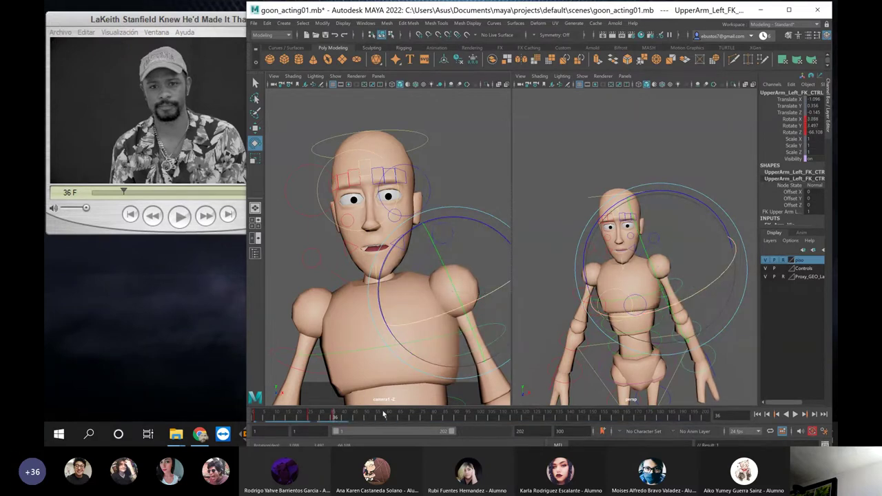
{"action": "key", "text": "alt+v"}
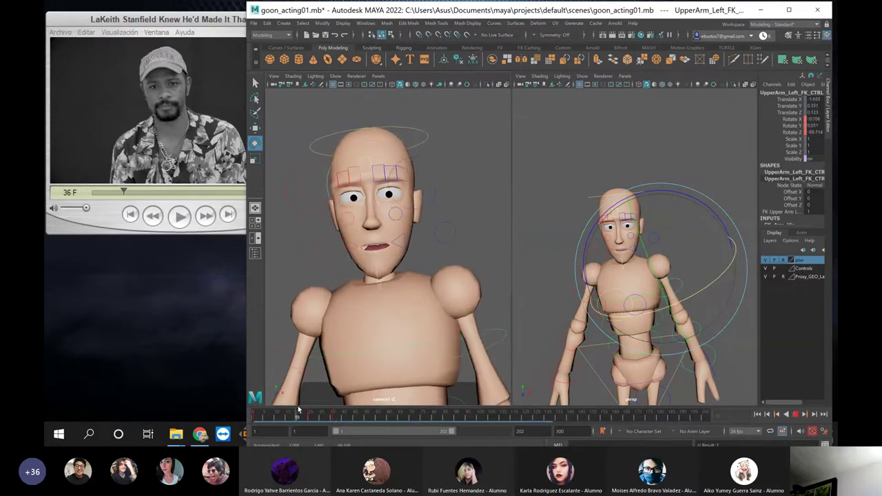
{"action": "left_click_drag", "start_coordinate": [325, 410], "coordinate": [334, 410]}
Advance the reference to frame 40 and rotate the left upper arm at frame 41 to about 3.4 X, 3.2 Y, -60.8 Z
{"action": "left_click", "coordinate": [152, 136]}
{"action": "left_click_drag", "start_coordinate": [125, 195], "coordinate": [128, 195]}
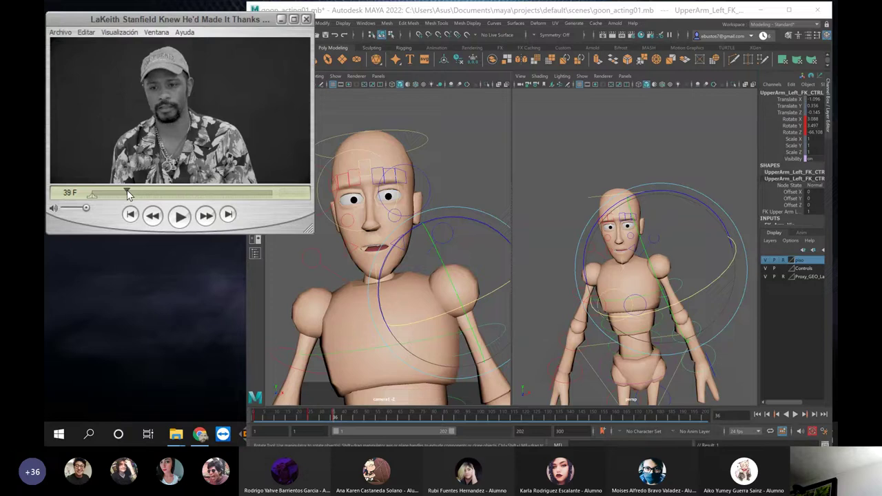
{"action": "left_click_drag", "start_coordinate": [127, 193], "coordinate": [130, 195]}
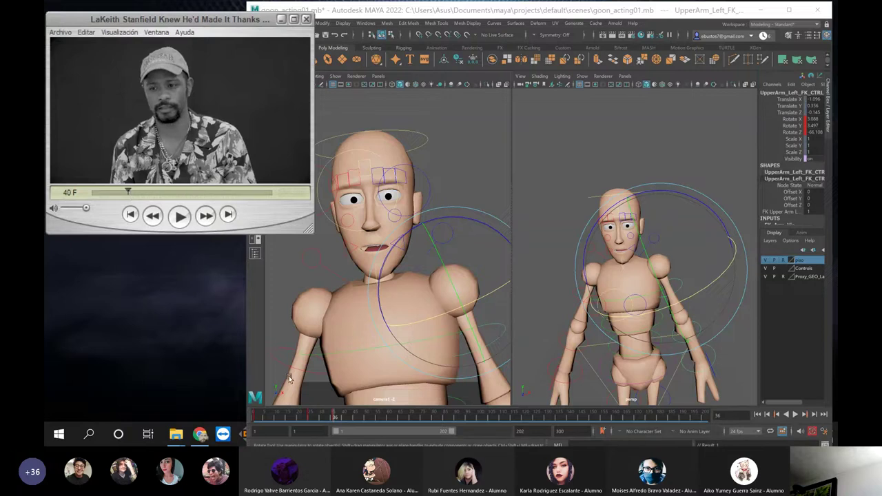
{"action": "left_click_drag", "start_coordinate": [336, 414], "coordinate": [346, 414]}
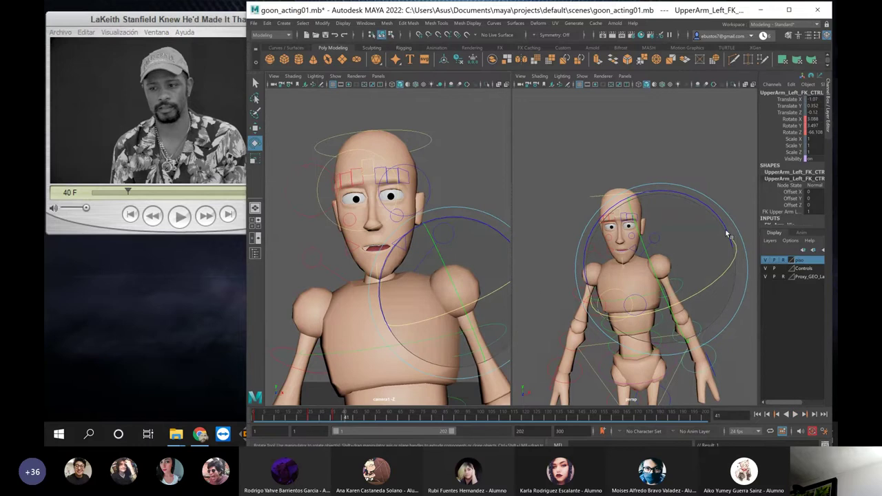
{"action": "left_click_drag", "start_coordinate": [727, 235], "coordinate": [725, 215]}
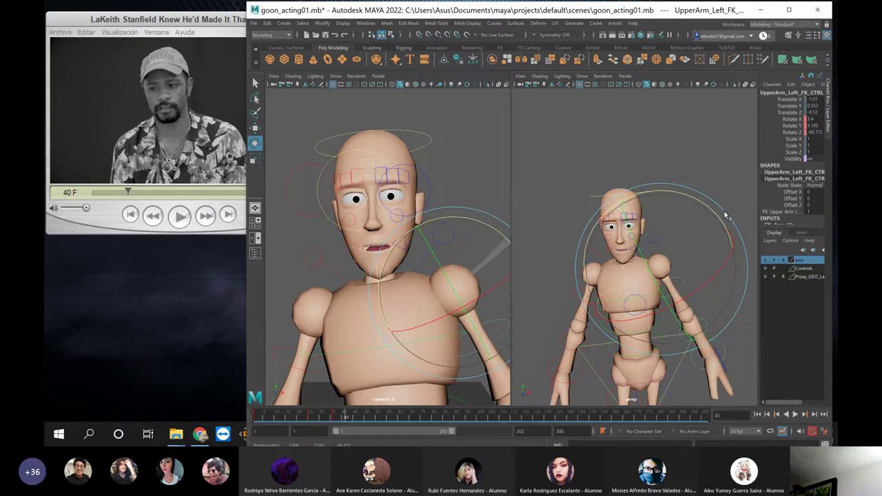
{"action": "key", "text": "alt+v"}
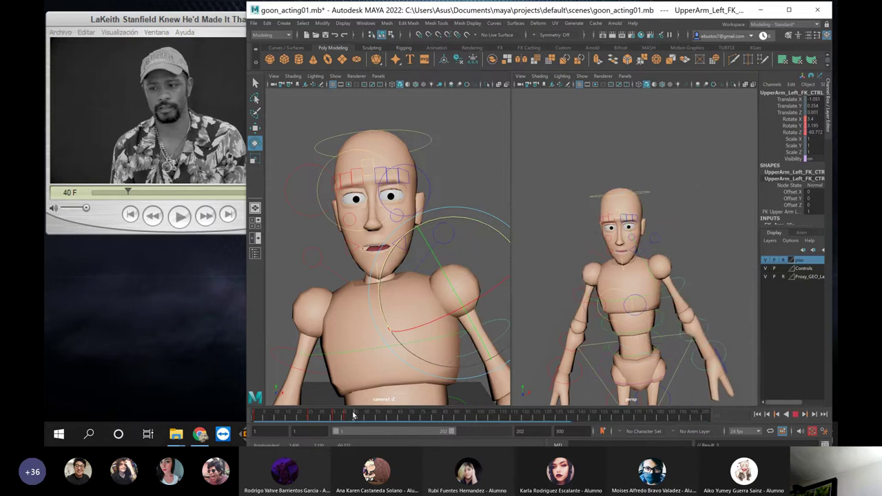
Advance the reference and animation to frame 54 and rotate the left upper arm to about 3.1 X, 3.5 Y, -66.0 Z
{"action": "left_click", "coordinate": [182, 162]}
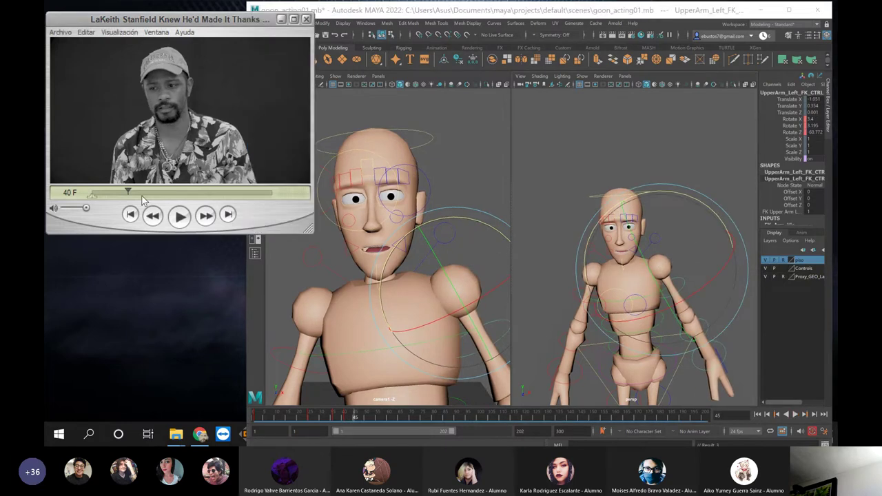
{"action": "left_click_drag", "start_coordinate": [127, 193], "coordinate": [142, 194]}
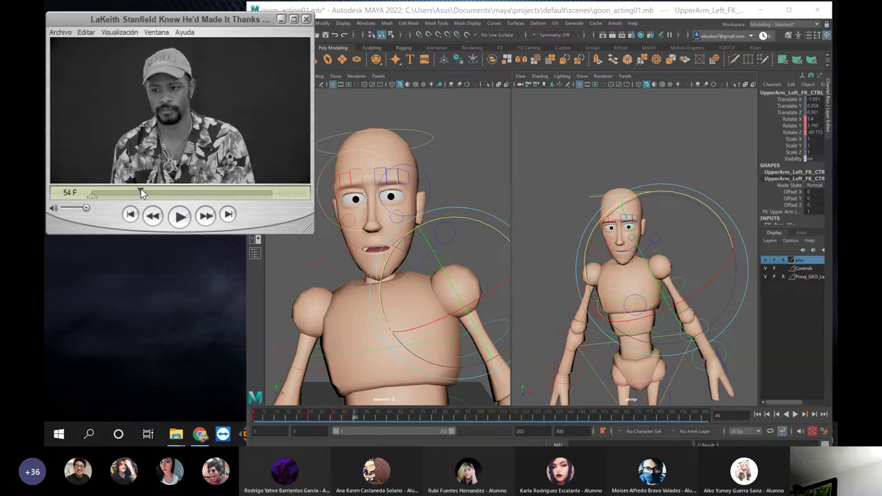
{"action": "left_click_drag", "start_coordinate": [358, 421], "coordinate": [374, 419]}
{"action": "left_click_drag", "start_coordinate": [725, 230], "coordinate": [730, 235]}
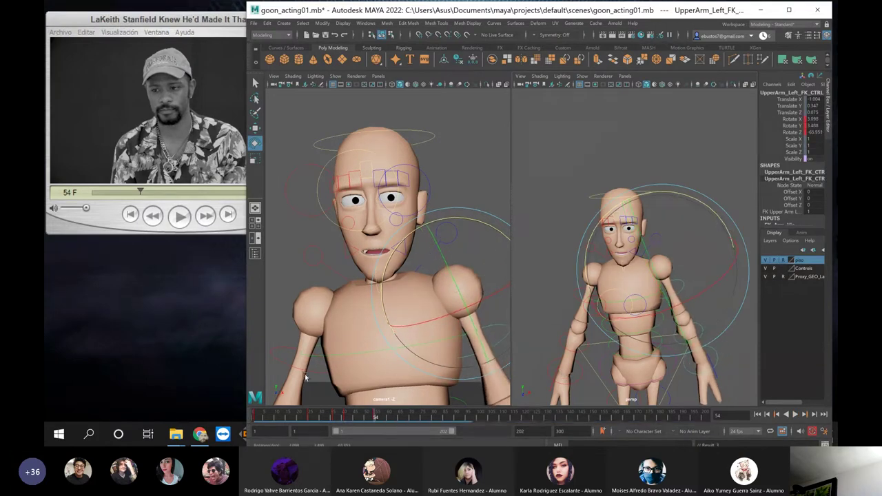
Advance the reference to frame 88 and rotate the left upper arm at frame 80 to about 3.5 X, 7.2 Y, -58.8 Z
{"action": "left_click", "coordinate": [140, 193]}
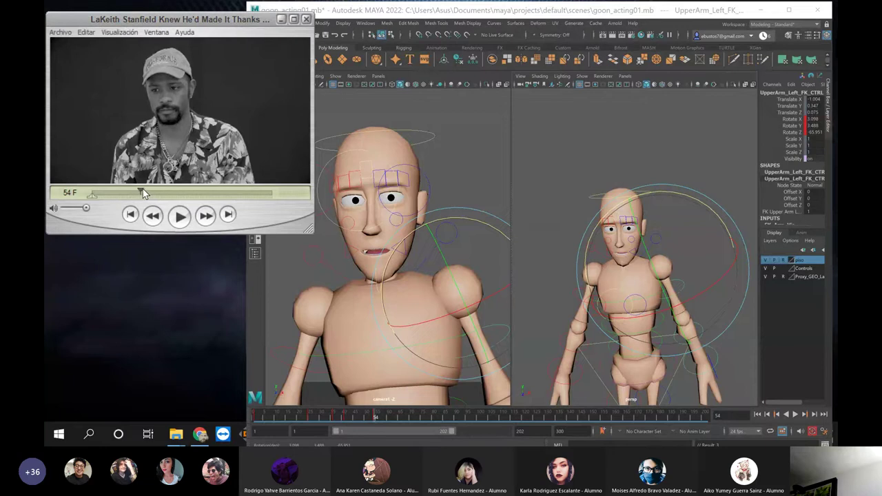
{"action": "mouse_move", "coordinate": [143, 194]}
{"action": "left_mouse_down"}
{"action": "mouse_move", "coordinate": [169, 190]}
{"action": "mouse_move", "coordinate": [158, 186]}
{"action": "left_mouse_up"}
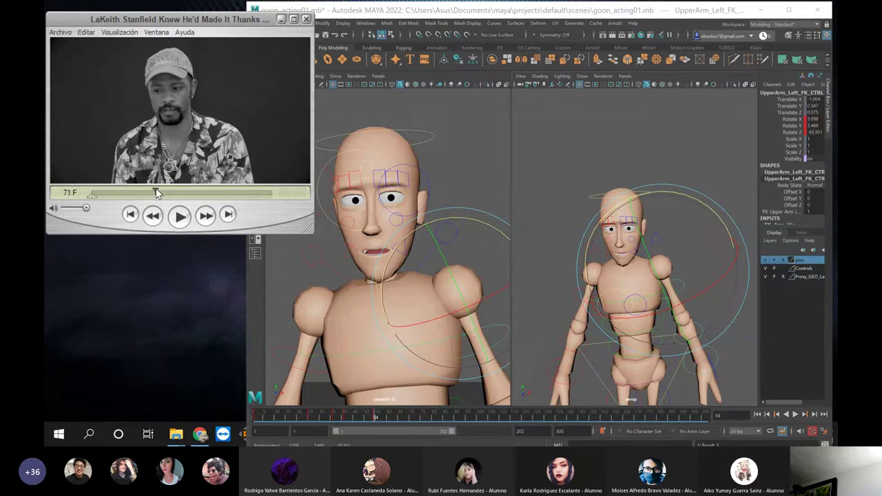
{"action": "left_click_drag", "start_coordinate": [159, 193], "coordinate": [170, 192]}
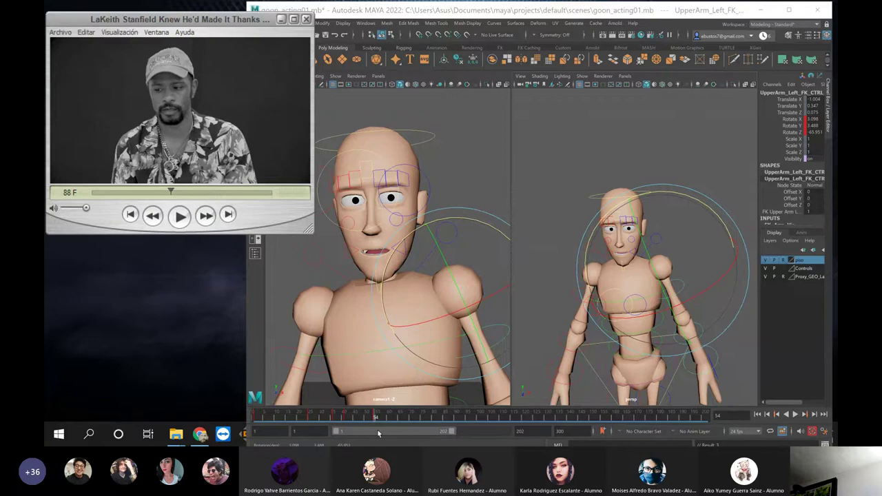
{"action": "left_click_drag", "start_coordinate": [386, 418], "coordinate": [434, 419]}
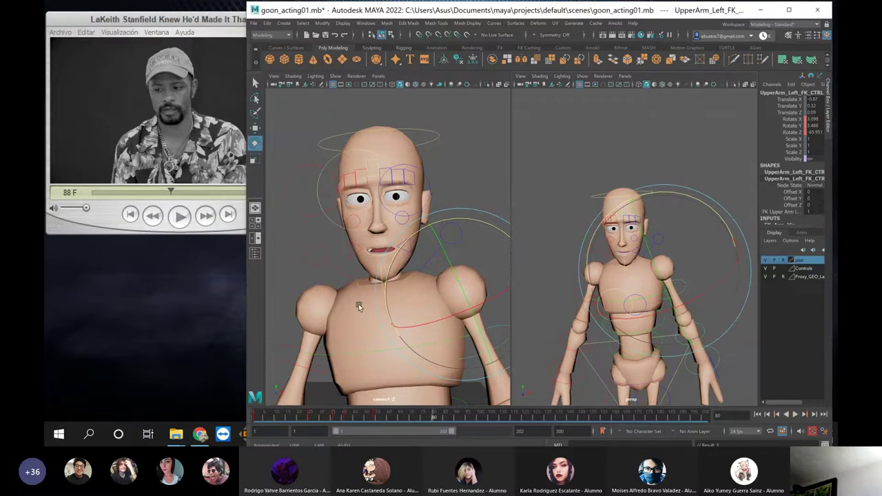
{"action": "left_click_drag", "start_coordinate": [503, 234], "coordinate": [443, 267]}
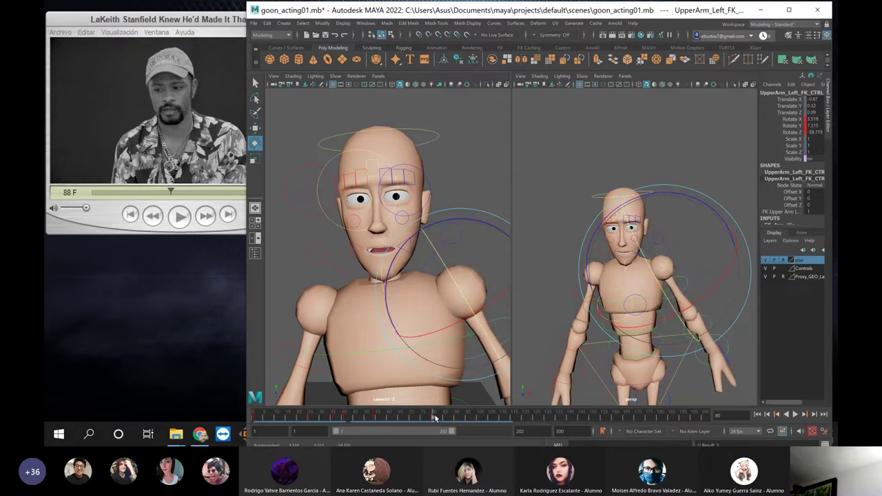
{"action": "left_click_drag", "start_coordinate": [435, 417], "coordinate": [361, 418]}
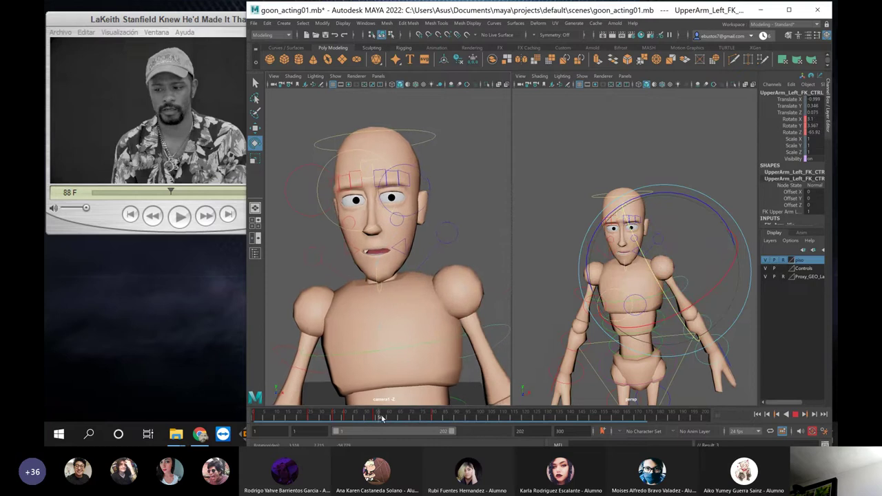
Move the left upper arm's key from frame 80 to frame 88 by cutting and pasting it
{"action": "left_click_drag", "start_coordinate": [479, 417], "coordinate": [452, 417]}
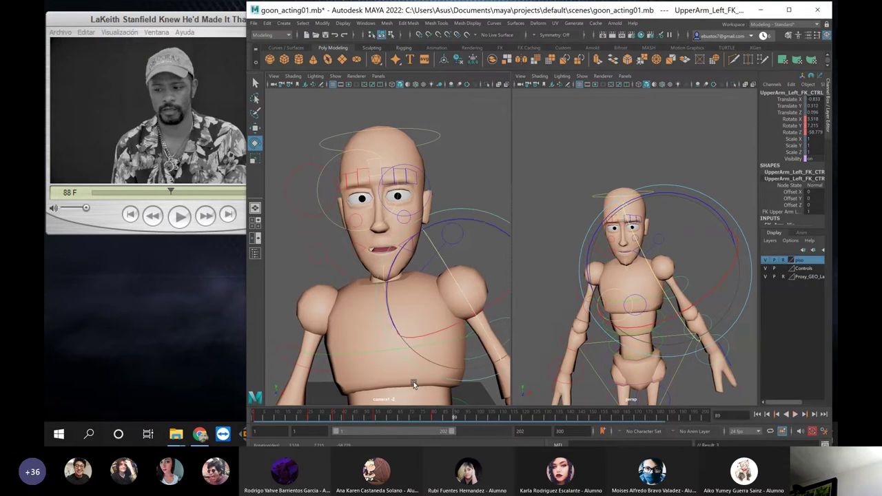
{"action": "left_click", "coordinate": [231, 205]}
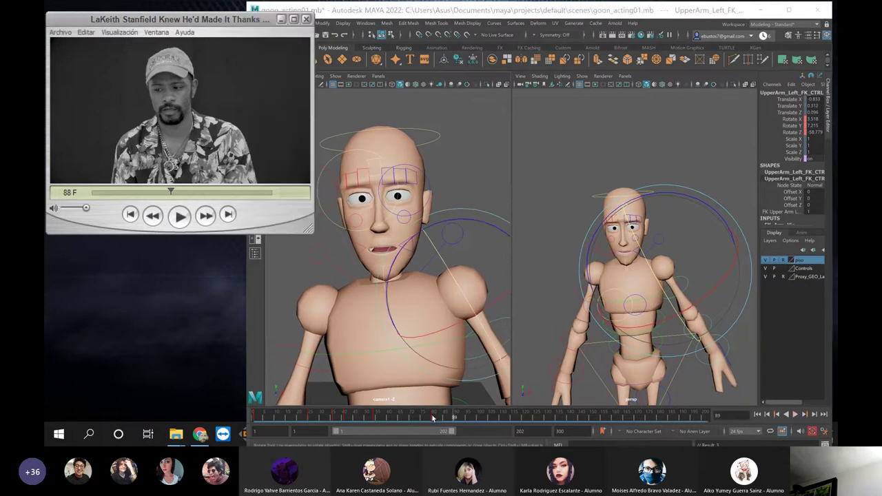
{"action": "left_click", "coordinate": [433, 418]}
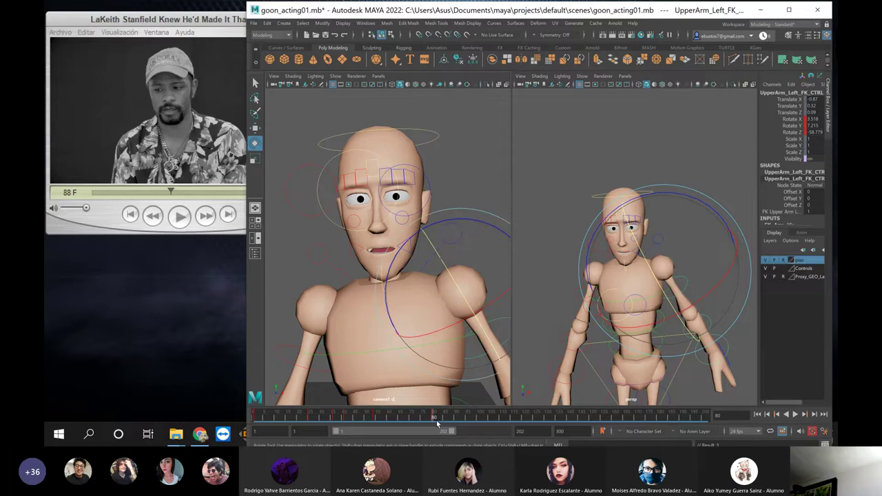
{"action": "right_click", "coordinate": [436, 419]}
{"action": "mouse_move", "coordinate": [449, 278]}
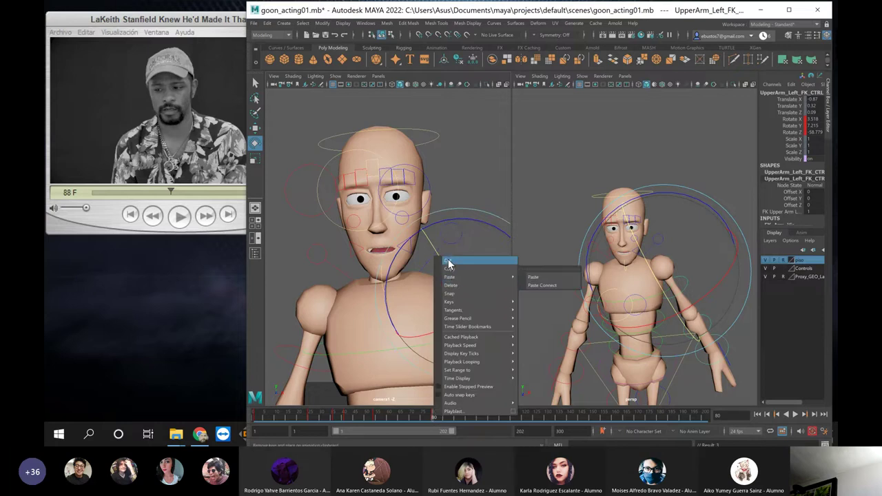
{"action": "left_click", "coordinate": [449, 260]}
{"action": "left_click_drag", "start_coordinate": [439, 418], "coordinate": [453, 422]}
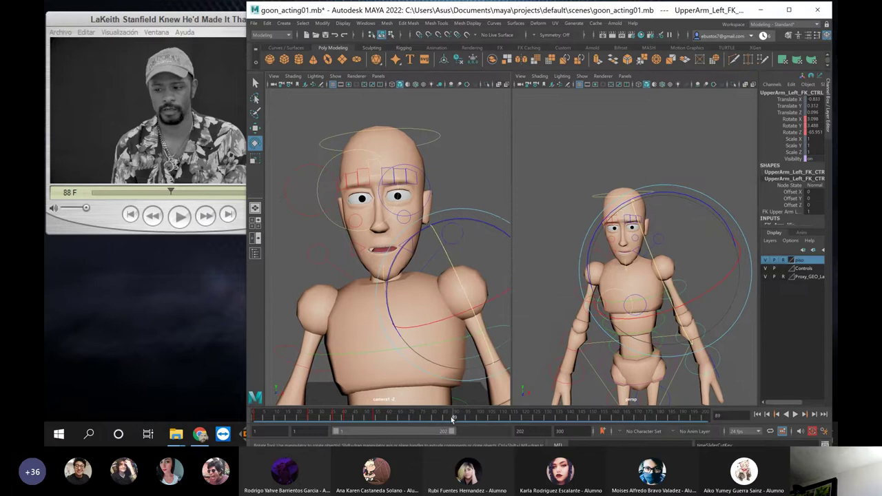
{"action": "right_click", "coordinate": [454, 418]}
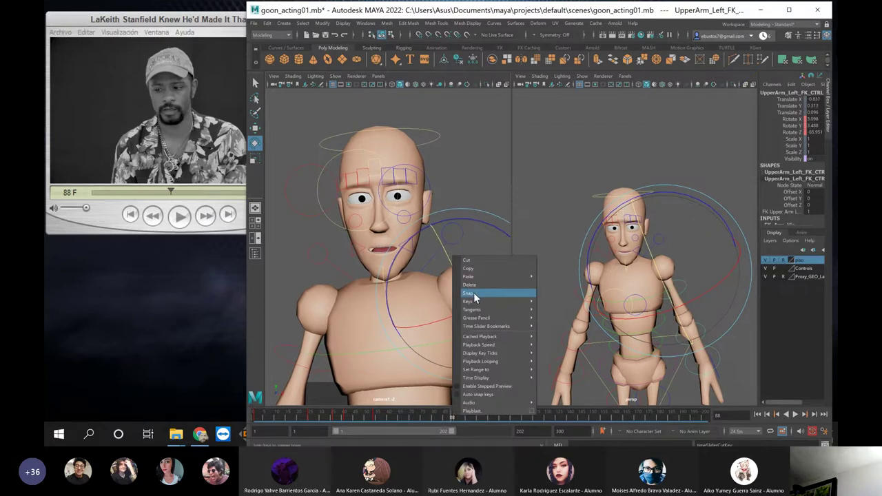
{"action": "mouse_move", "coordinate": [472, 277]}
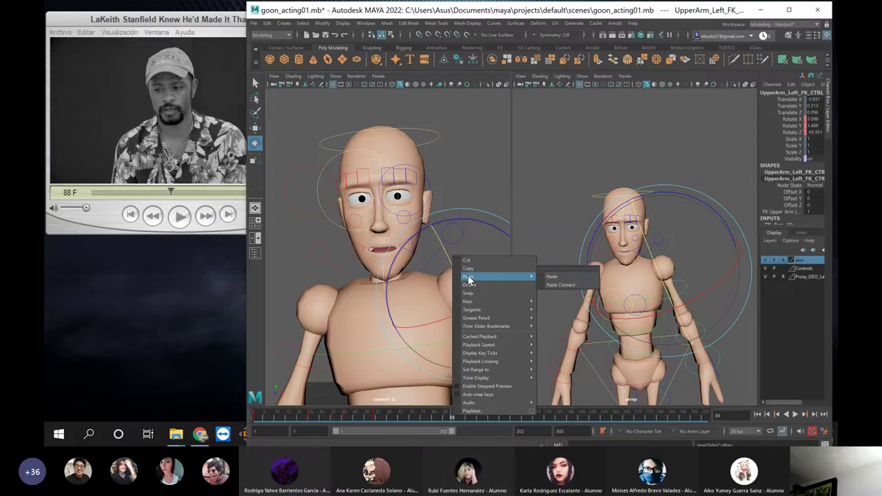
{"action": "left_click", "coordinate": [564, 277]}
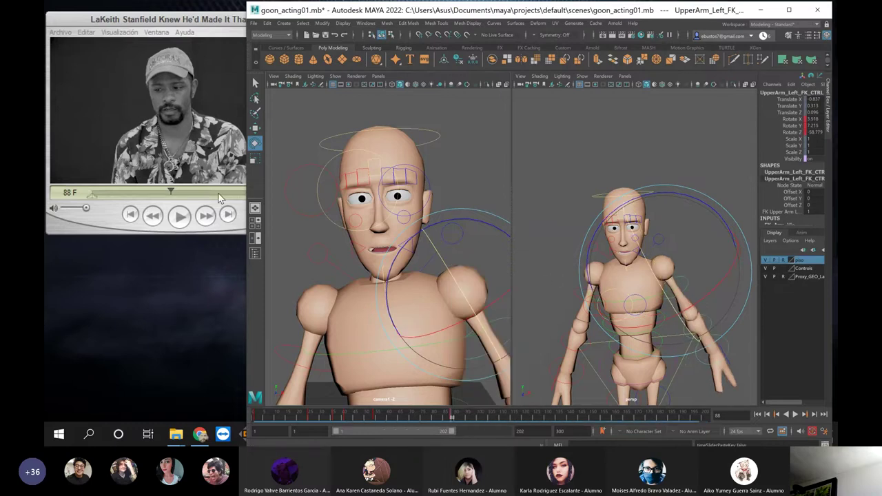
Advance the reference to frame 101 and rotate the left upper arm at frame 100 to about 1.9 X, 7.8 Y, -71.3 Z
{"action": "left_click", "coordinate": [171, 193]}
{"action": "left_click_drag", "start_coordinate": [171, 193], "coordinate": [184, 191]}
{"action": "left_click_drag", "start_coordinate": [462, 419], "coordinate": [481, 421]}
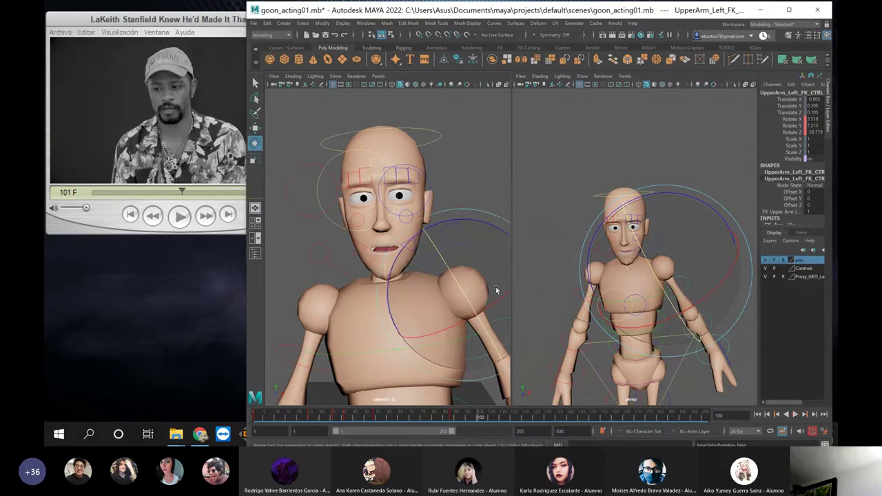
{"action": "mouse_move", "coordinate": [515, 239]}
{"action": "left_mouse_down"}
{"action": "mouse_move", "coordinate": [505, 232]}
{"action": "mouse_move", "coordinate": [514, 239]}
{"action": "left_mouse_up"}
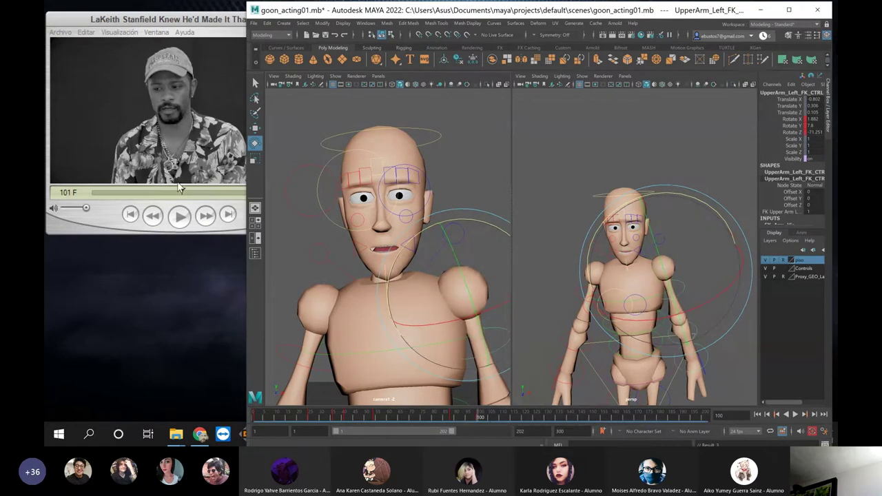
Advance the reference and animation to frame 130 and rotate the left upper arm to about 3.2 X, 7.4 Y, -61.3 Z
{"action": "left_click_drag", "start_coordinate": [184, 191], "coordinate": [210, 187]}
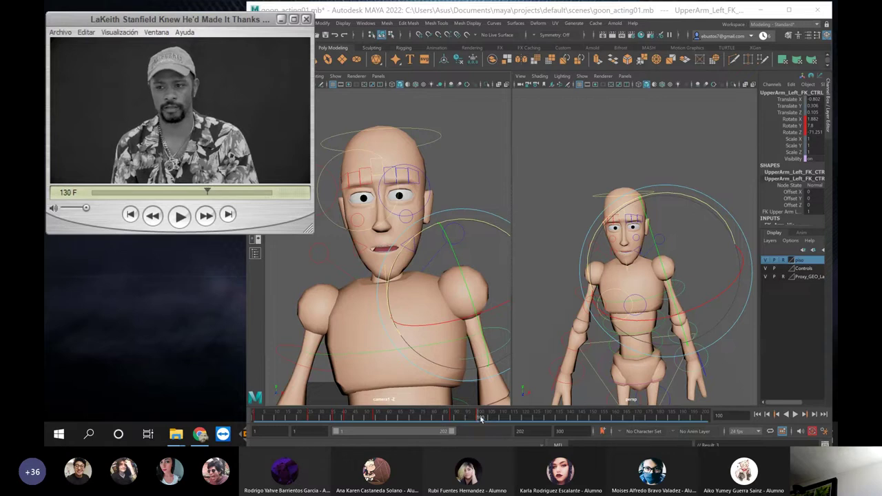
{"action": "left_click_drag", "start_coordinate": [481, 418], "coordinate": [552, 422]}
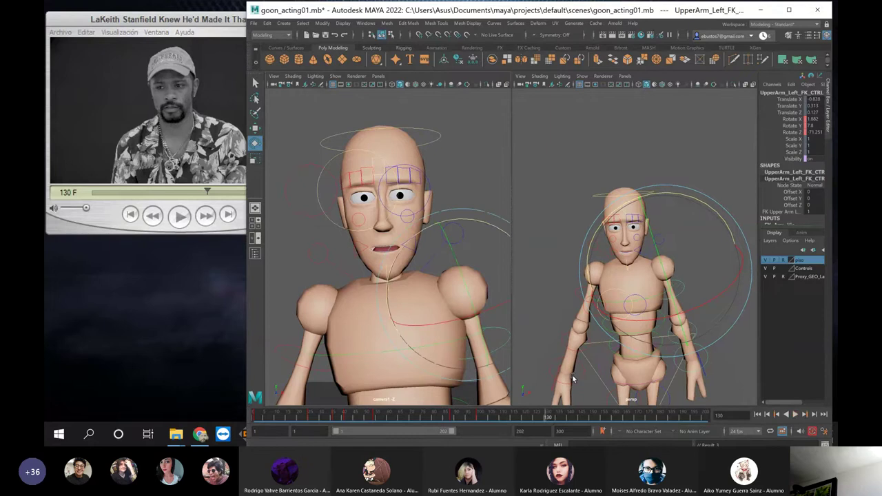
{"action": "left_click_drag", "start_coordinate": [735, 242], "coordinate": [717, 269]}
Advance the reference and animation to frame 144 and rotate the left upper arm to about 2.1 X, 7.7 Y, -69.5 Z
{"action": "left_click", "coordinate": [217, 184]}
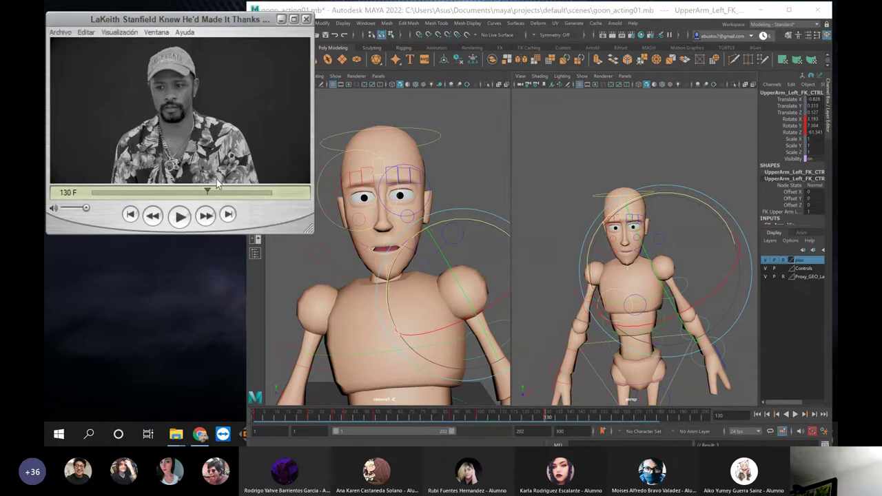
{"action": "left_click_drag", "start_coordinate": [209, 194], "coordinate": [219, 193]}
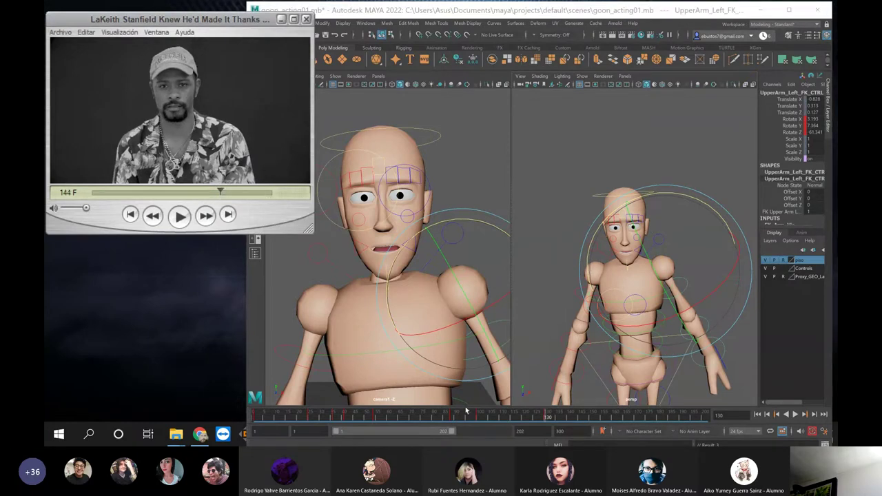
{"action": "mouse_move", "coordinate": [548, 414]}
{"action": "left_mouse_down"}
{"action": "mouse_move", "coordinate": [579, 417]}
{"action": "mouse_move", "coordinate": [578, 425]}
{"action": "left_mouse_up"}
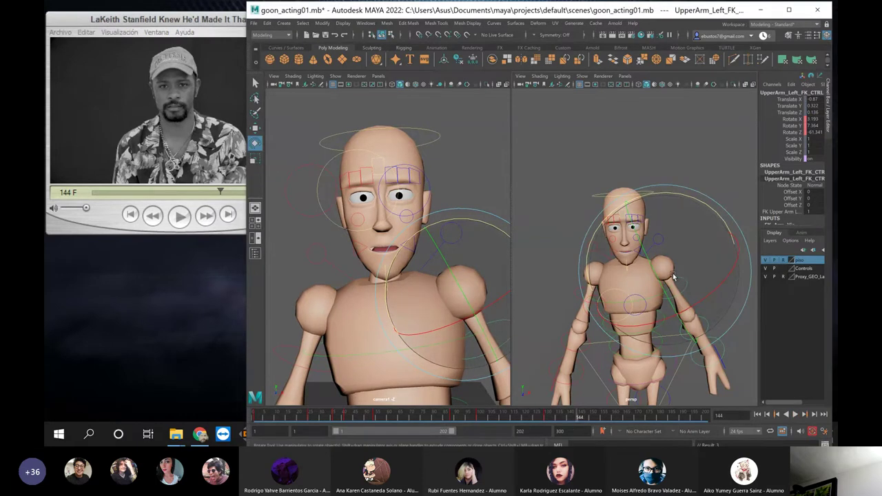
{"action": "left_click_drag", "start_coordinate": [725, 220], "coordinate": [746, 242]}
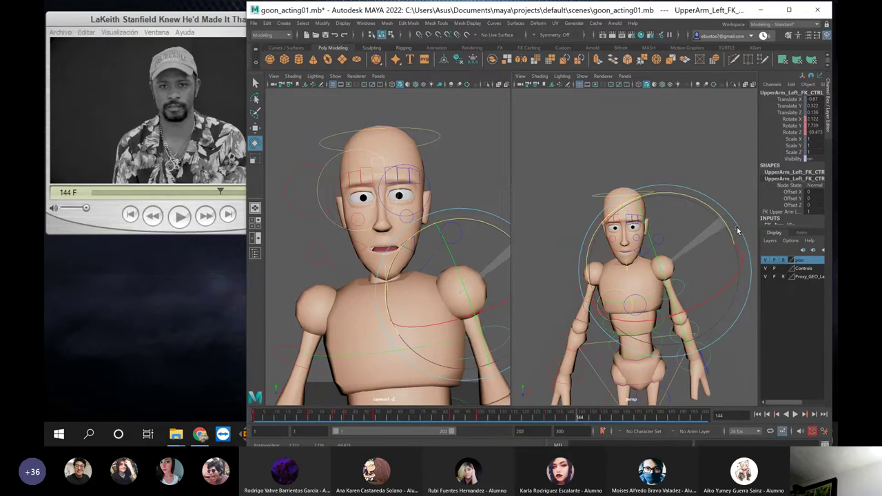
Advance the reference to frame 158 and rotate the left upper arm to about -67.6 Z at frame 153 and -70.7 Z at frame 158
{"action": "left_click", "coordinate": [221, 191]}
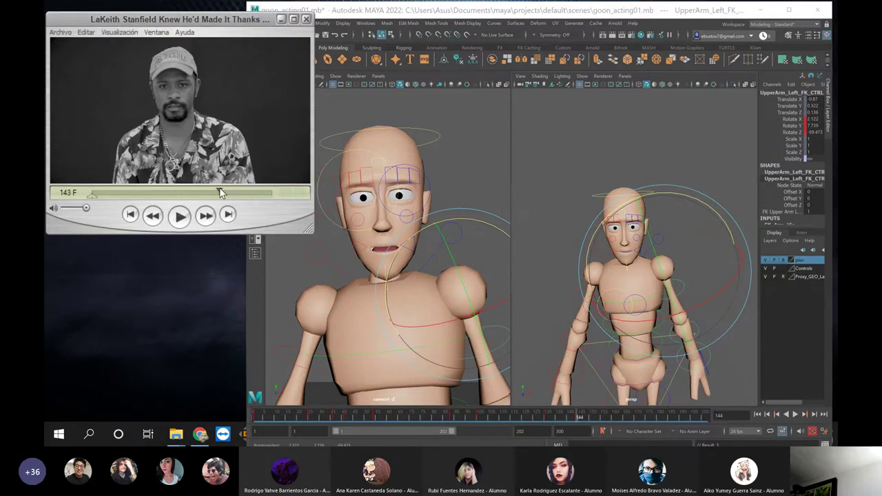
{"action": "left_click_drag", "start_coordinate": [221, 192], "coordinate": [233, 193]}
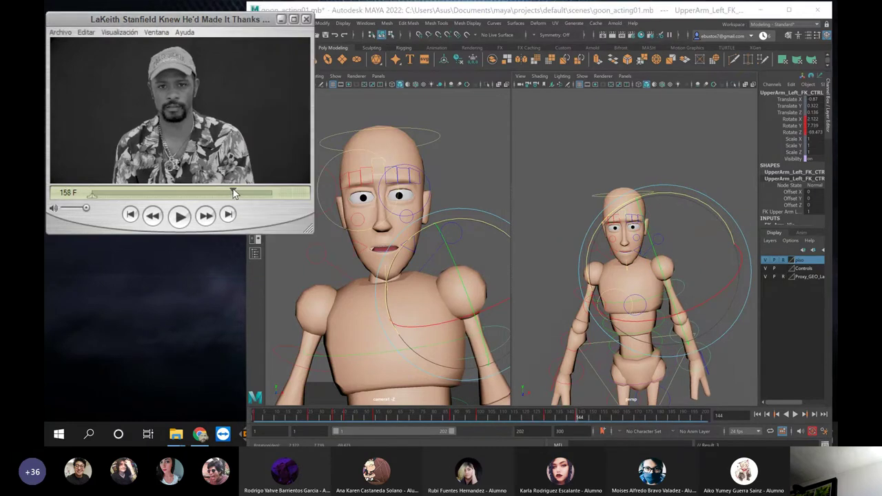
{"action": "left_click", "coordinate": [599, 416]}
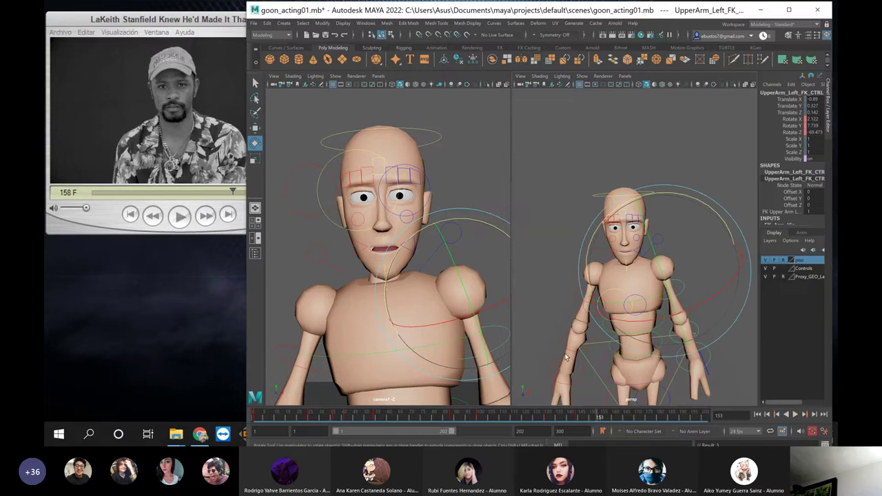
{"action": "left_click_drag", "start_coordinate": [511, 242], "coordinate": [510, 233]}
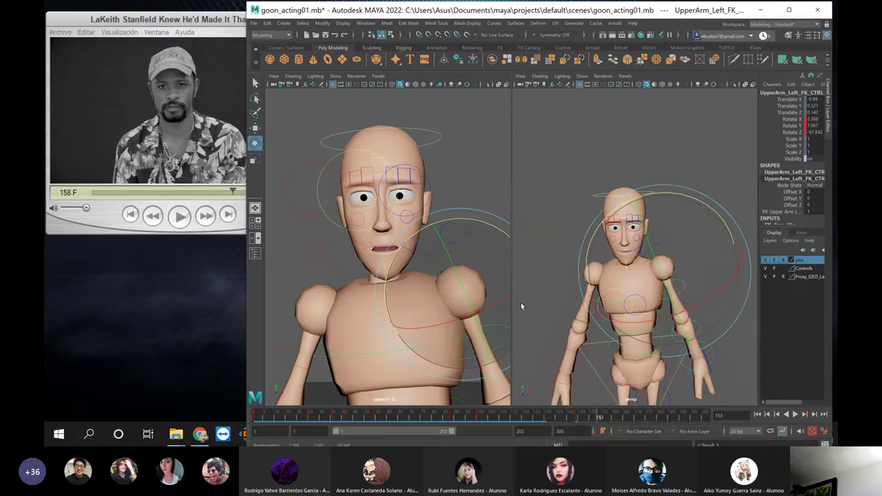
{"action": "key", "text": "alt+v"}
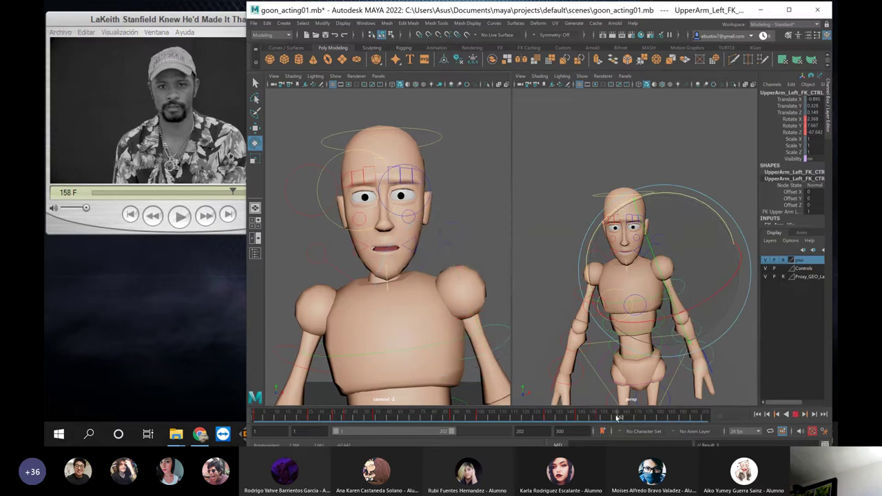
{"action": "left_click_drag", "start_coordinate": [618, 417], "coordinate": [610, 418]}
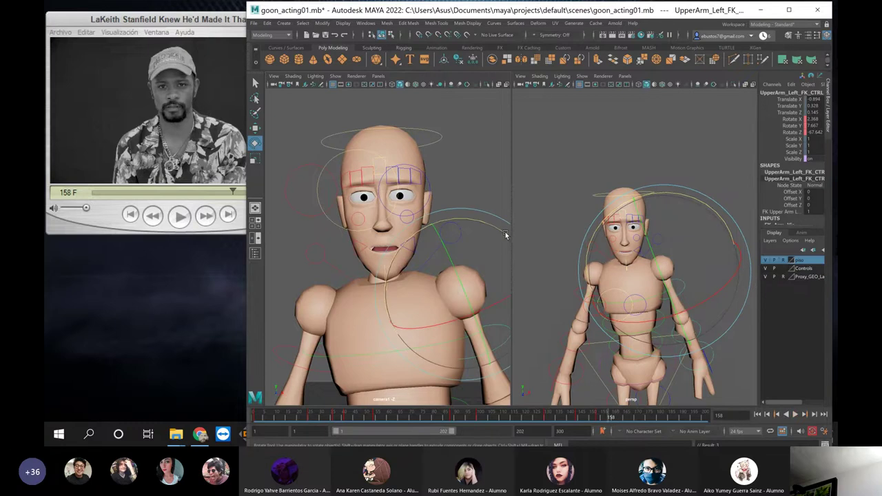
{"action": "left_click_drag", "start_coordinate": [505, 235], "coordinate": [511, 239]}
Advance the reference to frame 187 and rotate the left upper arm to about -68.6 Z at frame 182 and -70.5 Z at frame 188
{"action": "left_click_drag", "start_coordinate": [235, 194], "coordinate": [259, 194]}
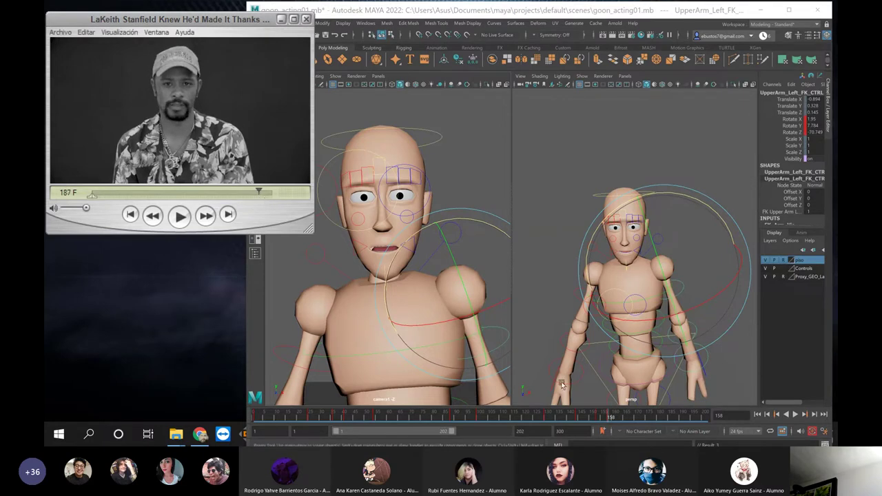
{"action": "left_click_drag", "start_coordinate": [621, 417], "coordinate": [665, 417]}
{"action": "left_click_drag", "start_coordinate": [502, 233], "coordinate": [508, 228]}
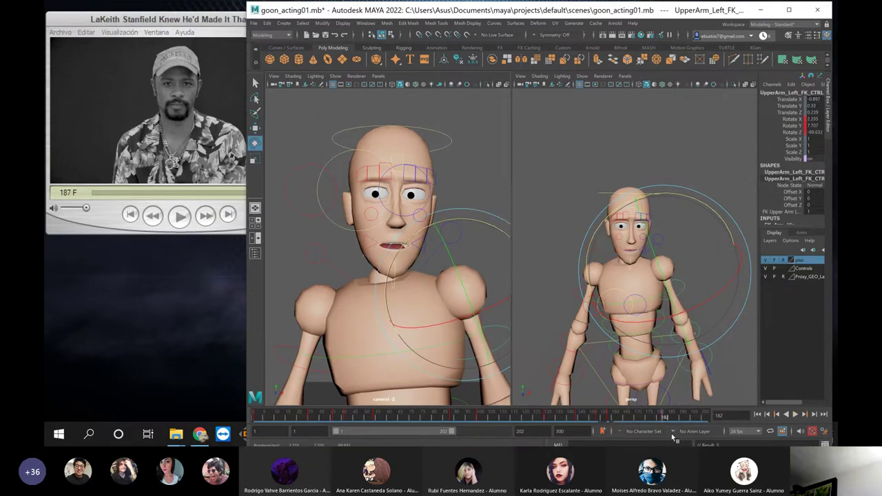
{"action": "left_click_drag", "start_coordinate": [665, 417], "coordinate": [678, 417]}
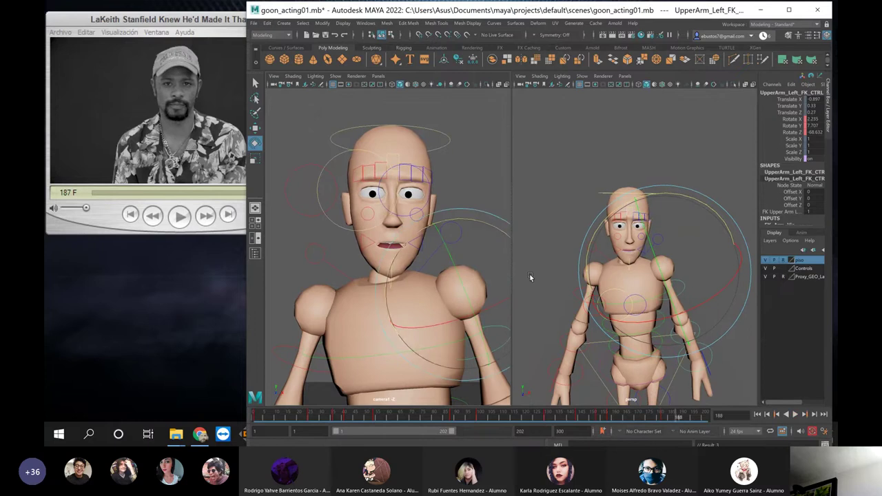
{"action": "left_click_drag", "start_coordinate": [498, 229], "coordinate": [502, 226]}
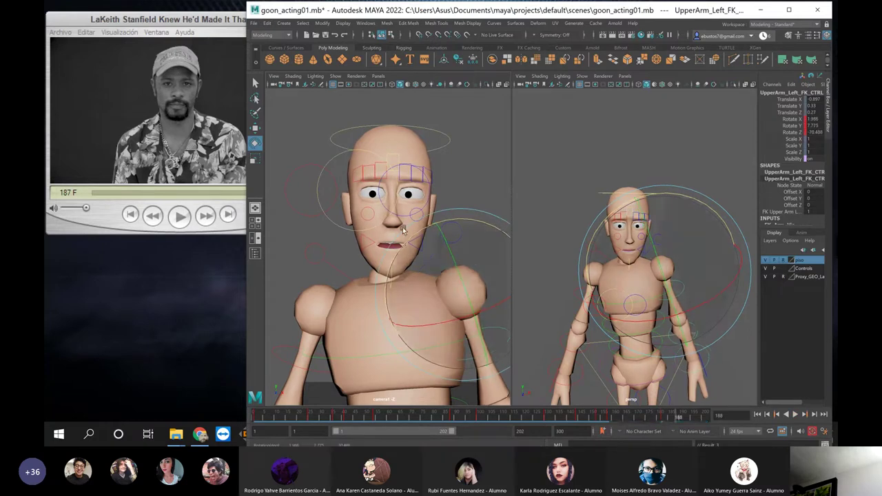
Advance the reference and animation to frame 202 and rotate the left upper arm outward to about 7.3 Y, -58.8 Z
{"action": "left_click", "coordinate": [183, 188]}
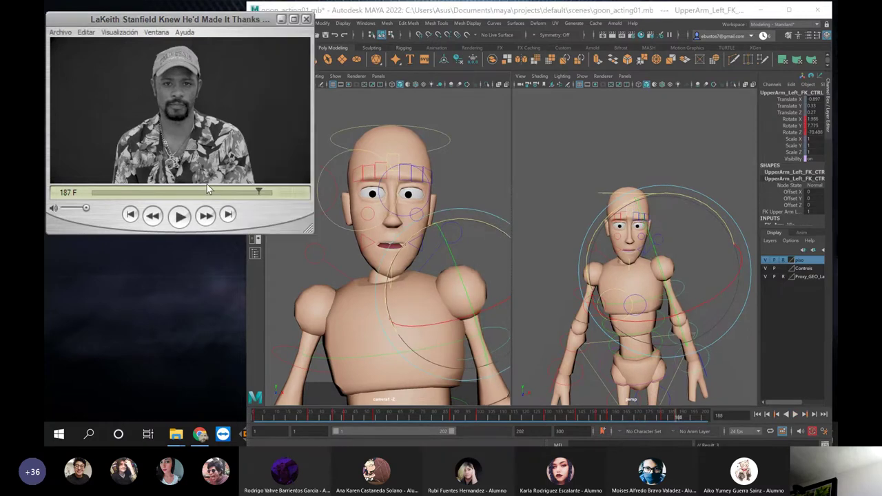
{"action": "left_click", "coordinate": [262, 193]}
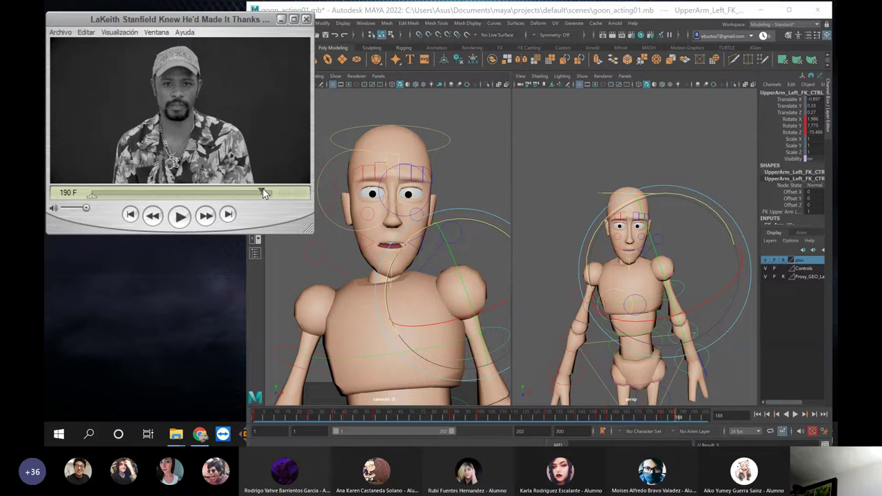
{"action": "left_click", "coordinate": [272, 193]}
{"action": "left_click", "coordinate": [706, 417]}
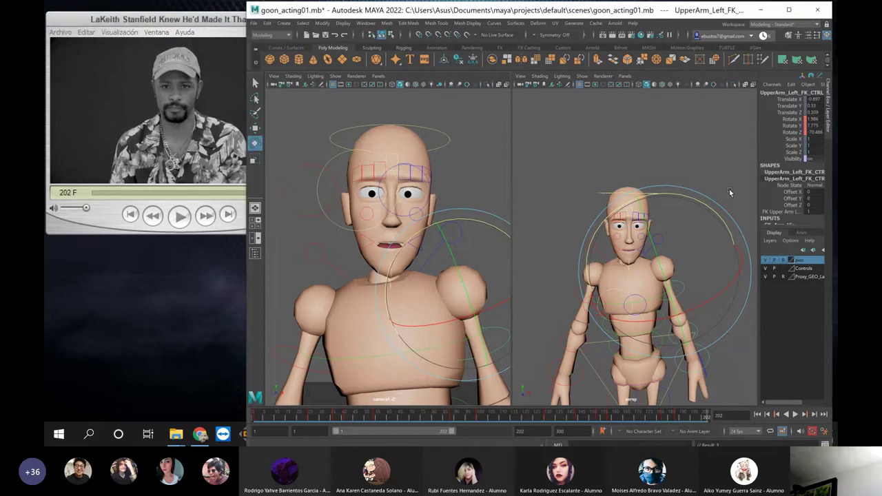
{"action": "left_click_drag", "start_coordinate": [726, 228], "coordinate": [725, 182]}
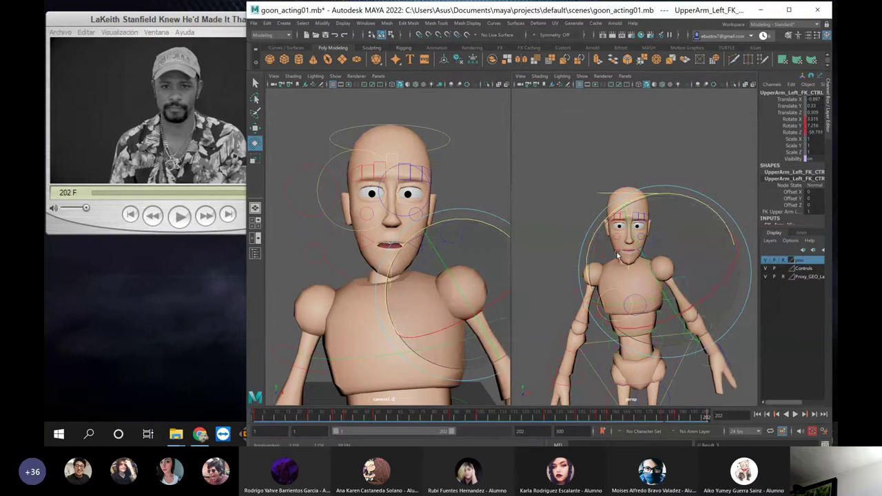
Key the right upper arm's rotation at frame 190 and rotate that arm slightly outward at frame 202
{"action": "left_click", "coordinate": [556, 279]}
{"action": "left_click", "coordinate": [577, 298]}
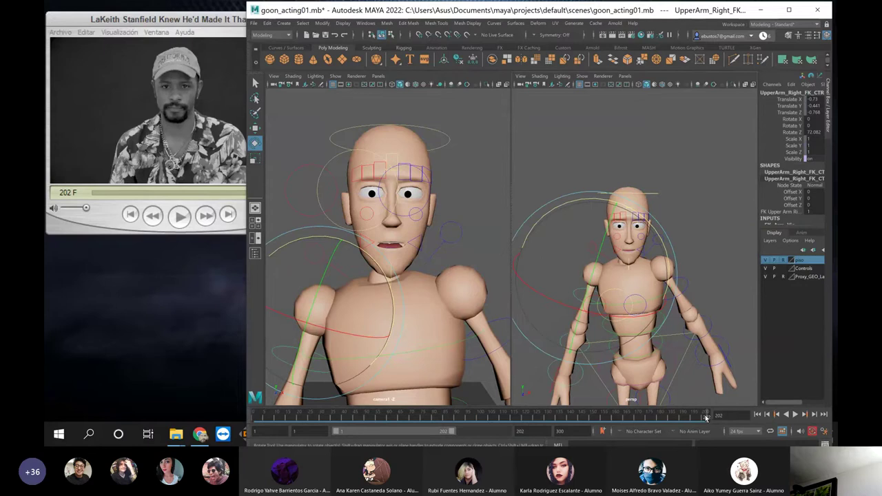
{"action": "left_click_drag", "start_coordinate": [706, 418], "coordinate": [683, 422]}
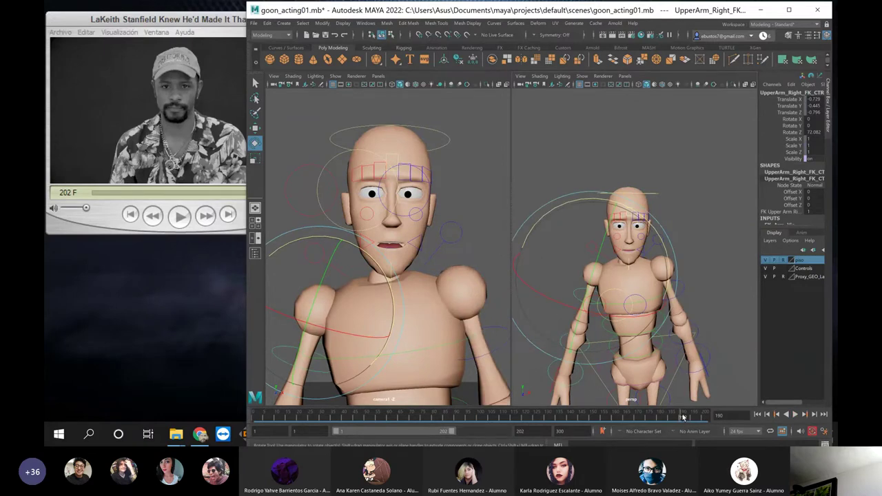
{"action": "key", "text": "shift+e"}
{"action": "key", "text": "alt+v"}
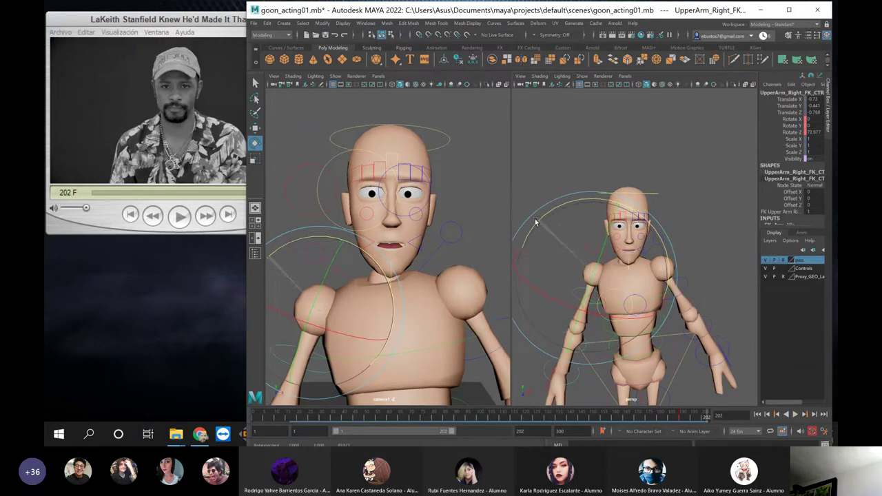
Deselect the arm control and play back the animation to review the timing of both upper arms
{"action": "key", "text": "alt+v"}
{"action": "left_click_drag", "start_coordinate": [706, 418], "coordinate": [640, 418]}
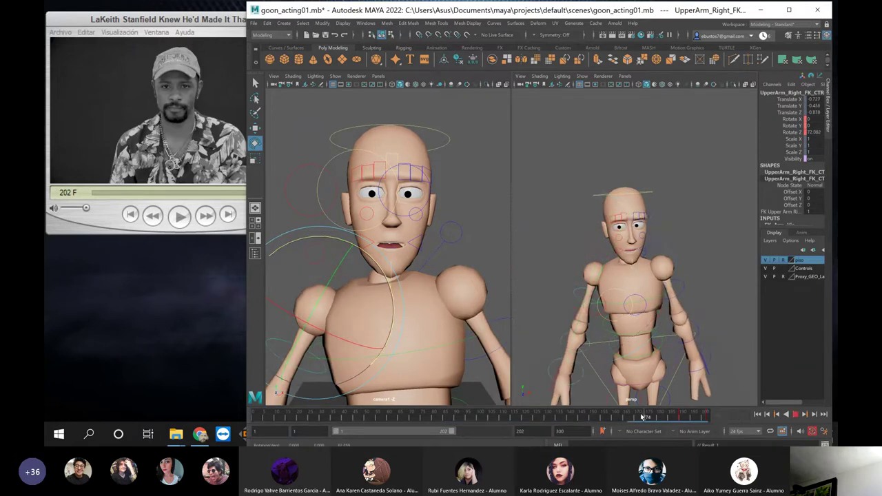
{"action": "left_click", "coordinate": [453, 264]}
{"action": "left_click", "coordinate": [797, 414]}
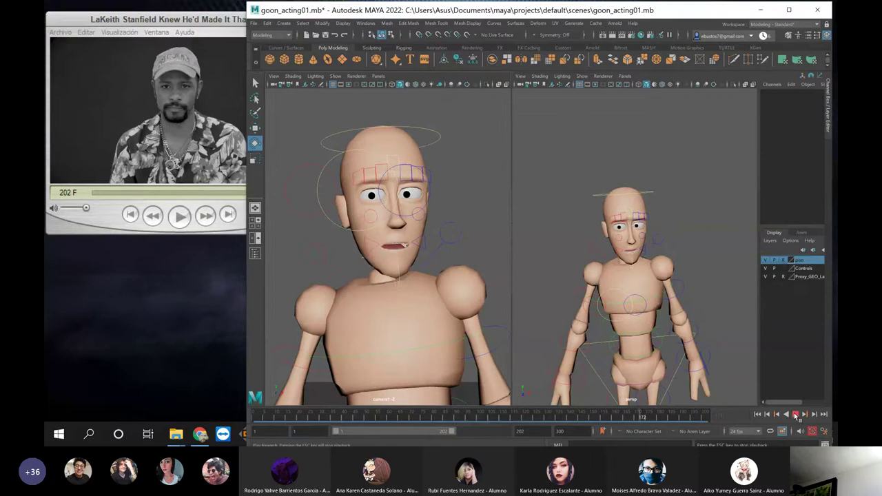
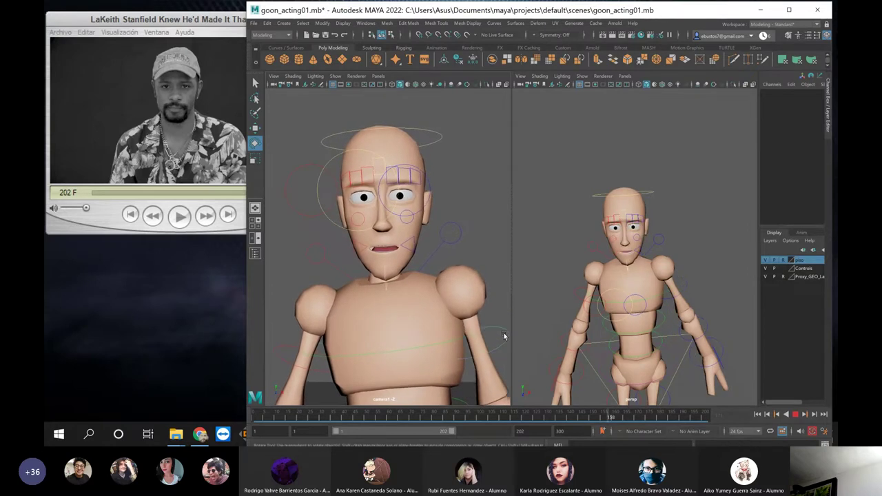
{"action": "left_click", "coordinate": [795, 415]}
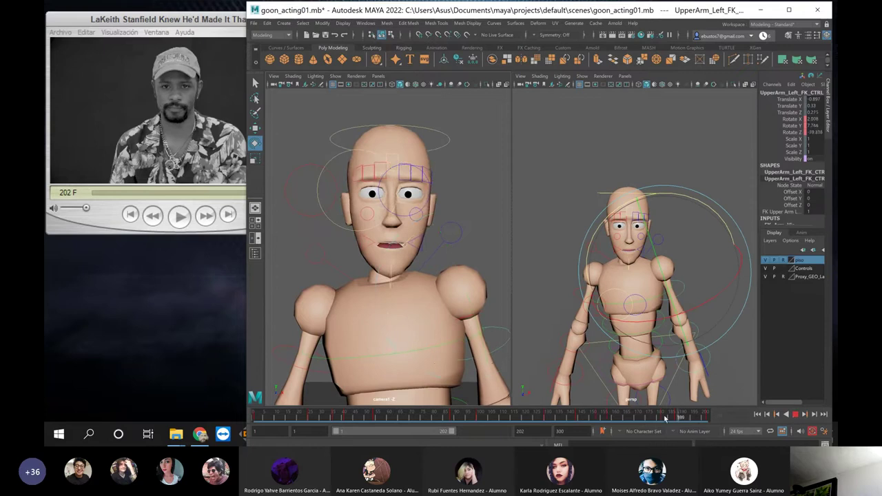
{"action": "left_click", "coordinate": [550, 416]}
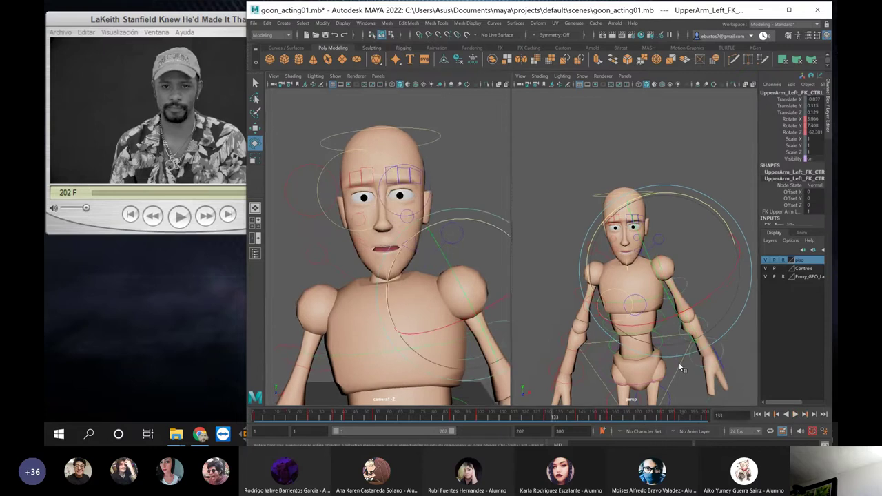
Try rotating the character's center root control at frame 70, then undo that rotation
{"action": "left_click", "coordinate": [680, 367]}
{"action": "left_click", "coordinate": [535, 420]}
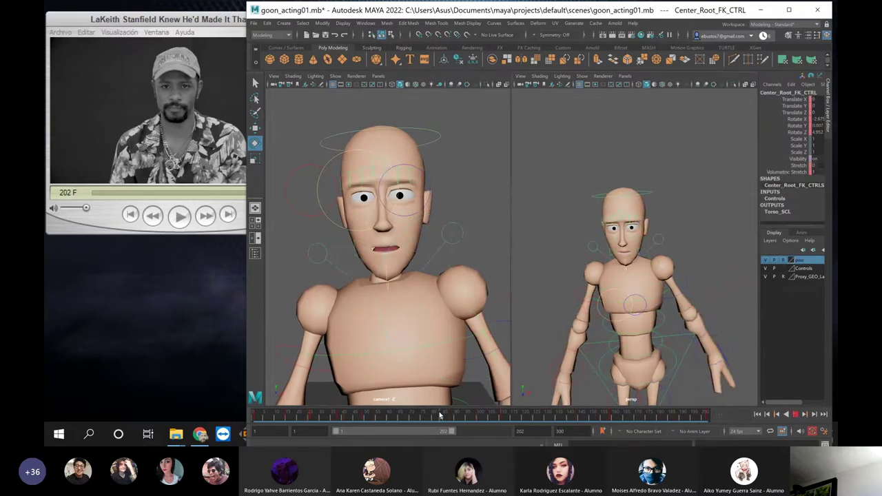
{"action": "left_click", "coordinate": [438, 418]}
{"action": "left_click_drag", "start_coordinate": [439, 417], "coordinate": [377, 414]}
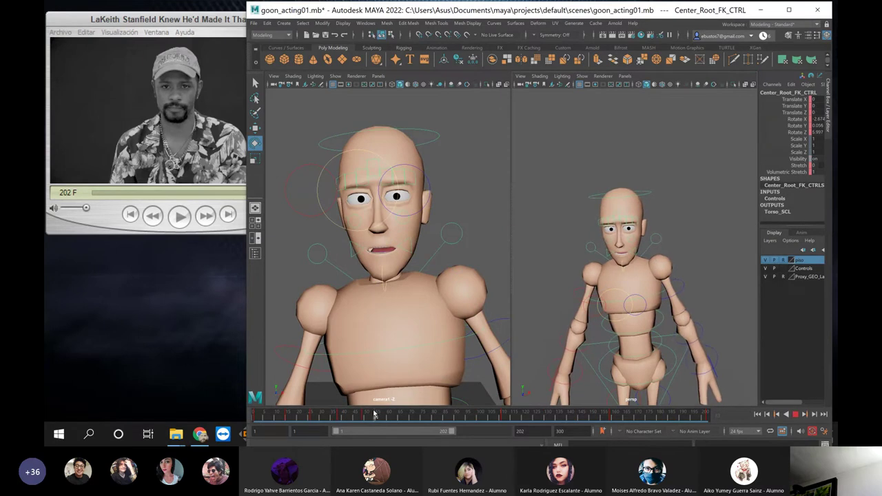
{"action": "left_click_drag", "start_coordinate": [399, 414], "coordinate": [412, 415]}
{"action": "left_click_drag", "start_coordinate": [666, 355], "coordinate": [683, 360]}
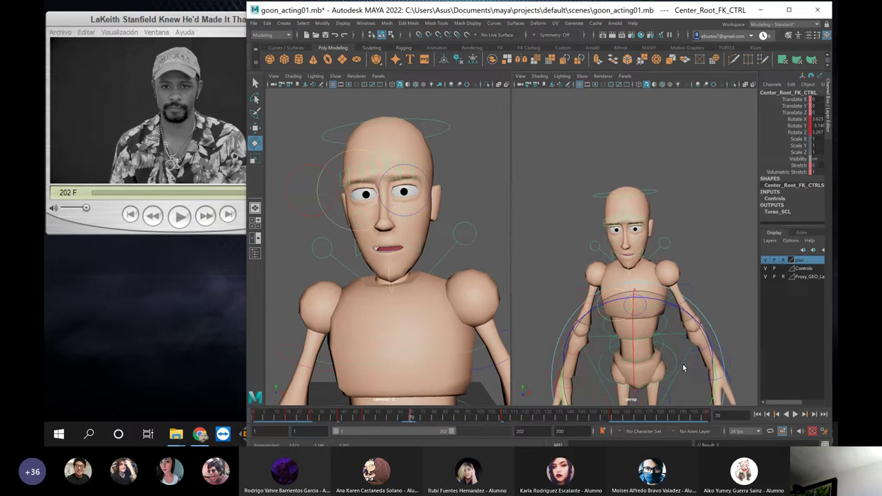
{"action": "key", "text": "ctrl+z"}
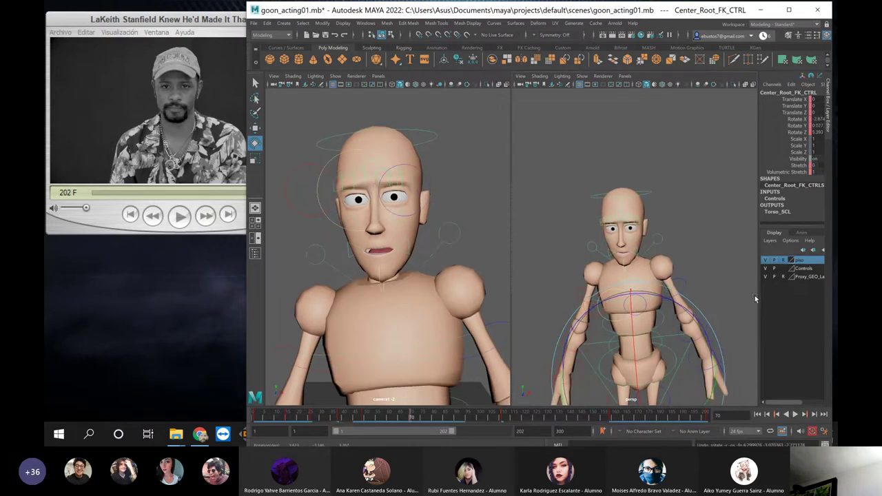
Play back the animation with the center root control selected and stop around frame 69 to check the torso pose
{"action": "left_click", "coordinate": [708, 343]}
{"action": "left_click", "coordinate": [681, 366]}
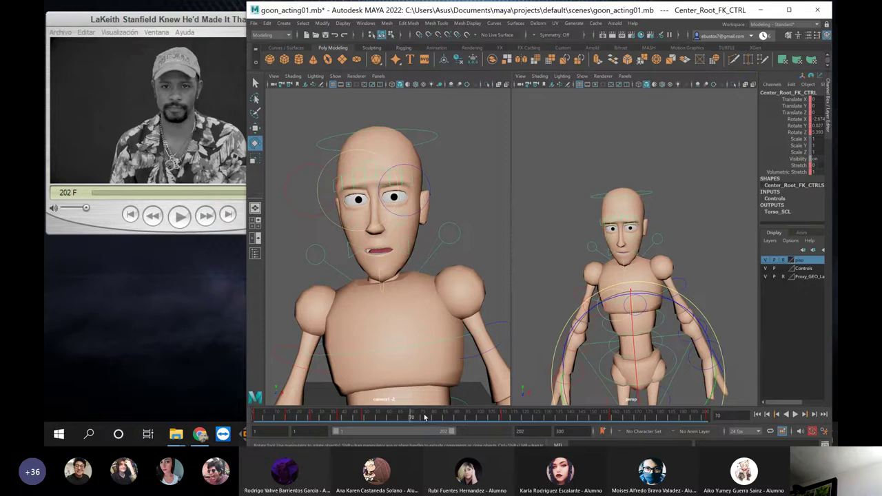
{"action": "key", "text": "alt+v"}
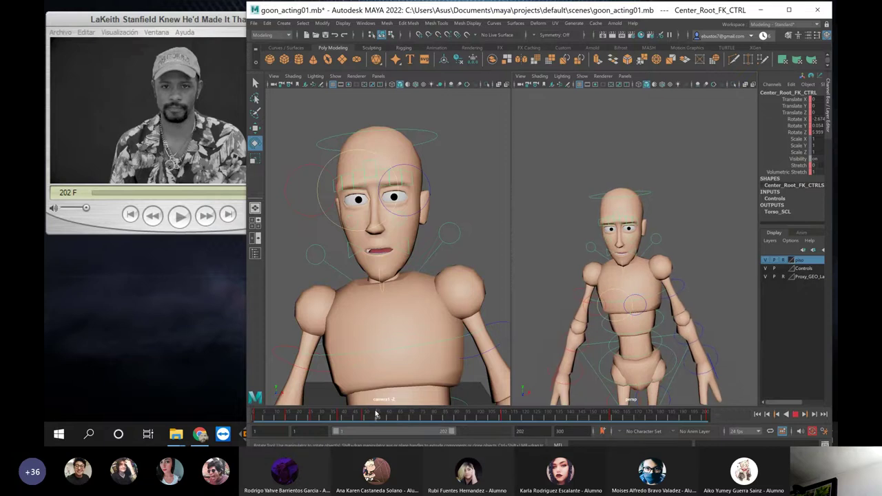
{"action": "left_click", "coordinate": [409, 414]}
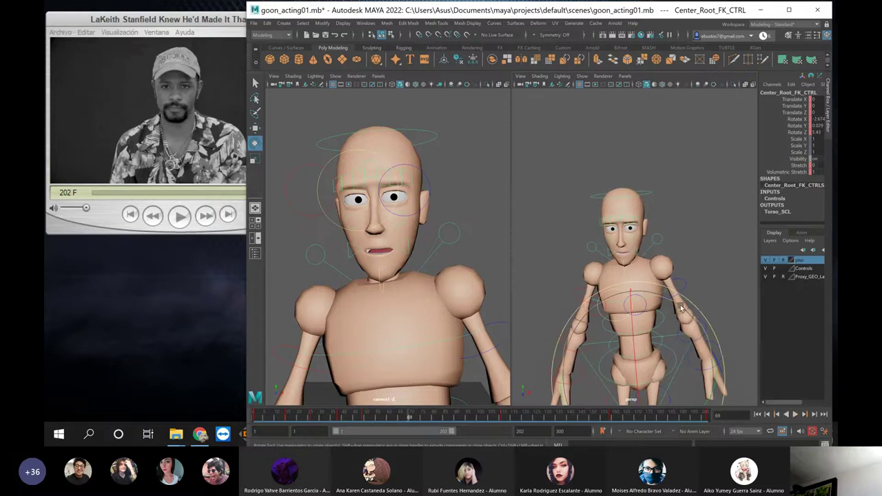
Rotate the center root control to about 3.26 in Z at frame 69 and about -1.9 in X at frame 86
{"action": "left_click_drag", "start_coordinate": [681, 309], "coordinate": [683, 310]}
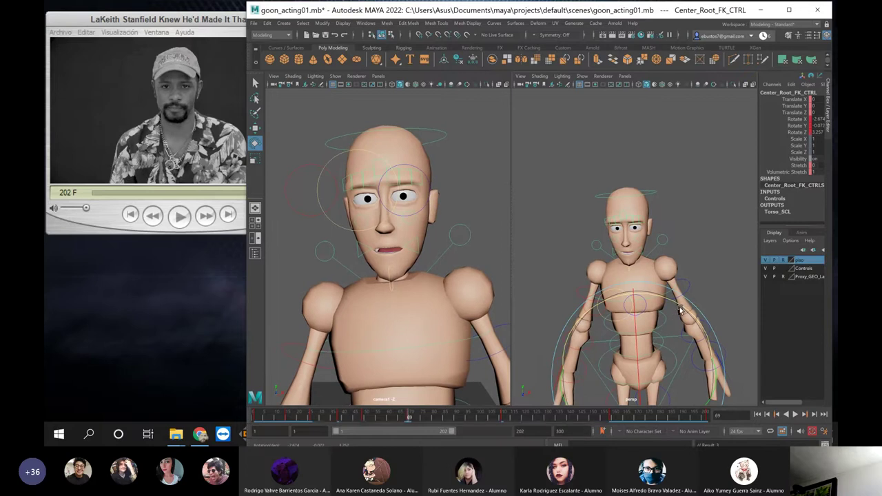
{"action": "key", "text": "alt+v"}
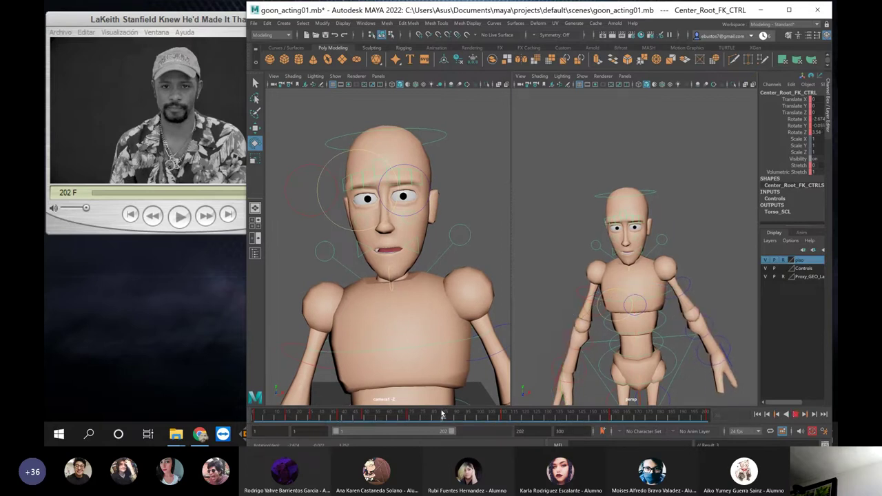
{"action": "key", "text": "alt+v"}
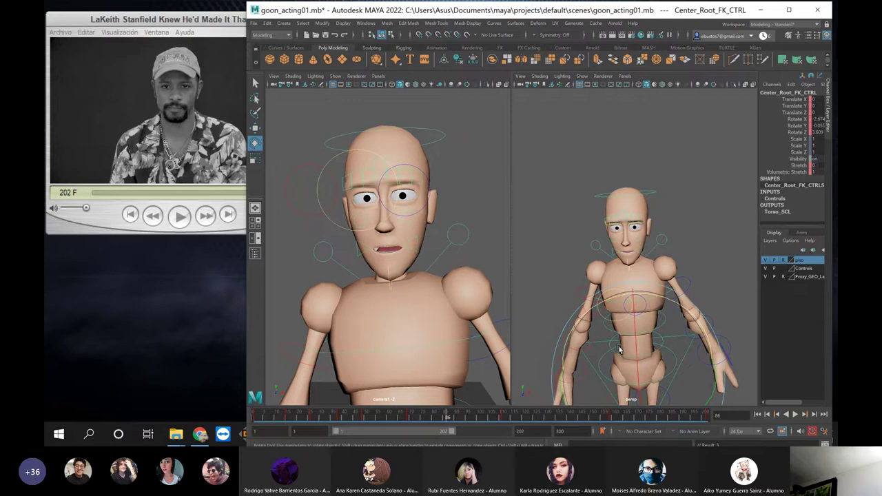
{"action": "left_click_drag", "start_coordinate": [638, 344], "coordinate": [639, 343]}
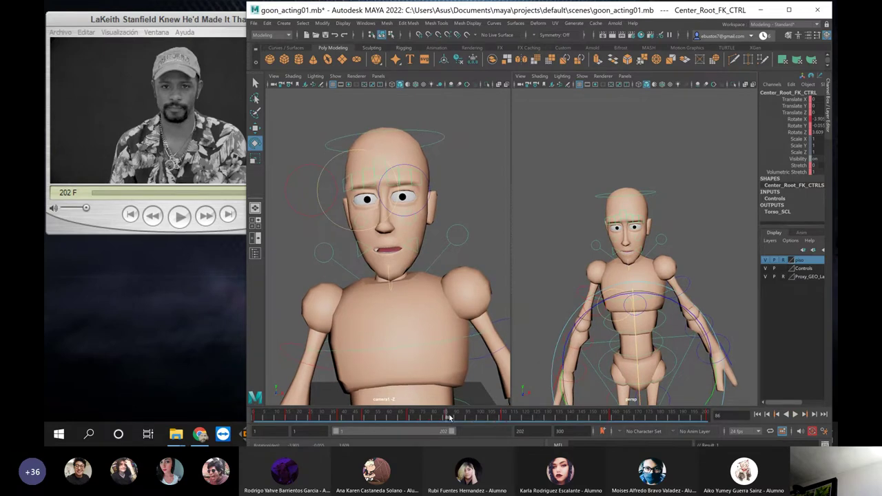
Rotate the center root control at frame 101 to about -4.84 in Y and 4.74 in Z
{"action": "key", "text": "alt+v"}
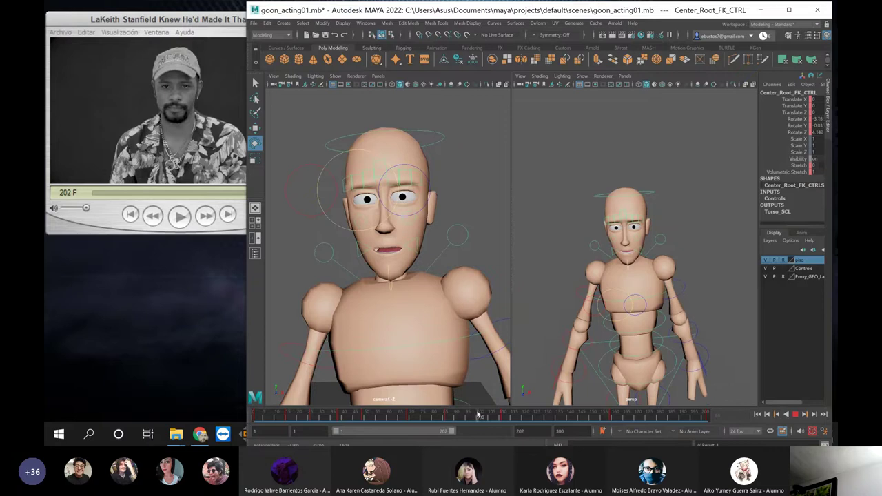
{"action": "left_click", "coordinate": [481, 413]}
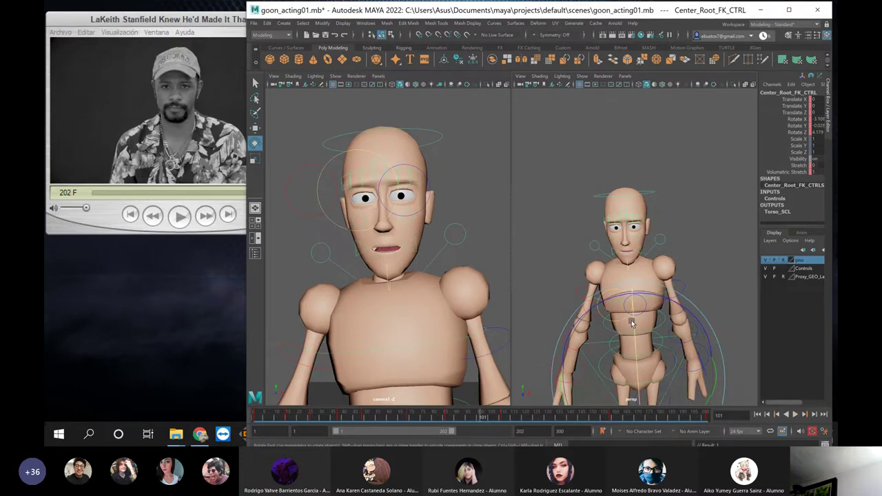
{"action": "left_click_drag", "start_coordinate": [633, 320], "coordinate": [632, 321]}
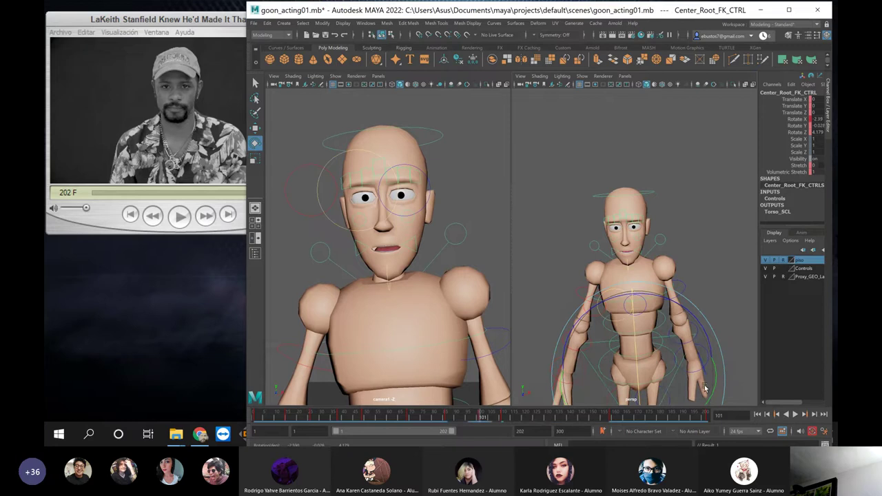
{"action": "left_click_drag", "start_coordinate": [716, 382], "coordinate": [715, 393]}
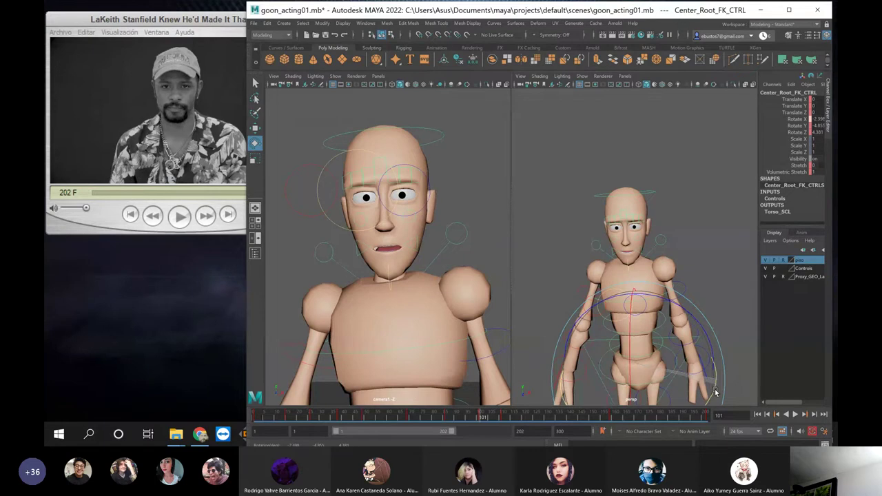
{"action": "left_click_drag", "start_coordinate": [716, 392], "coordinate": [714, 396]}
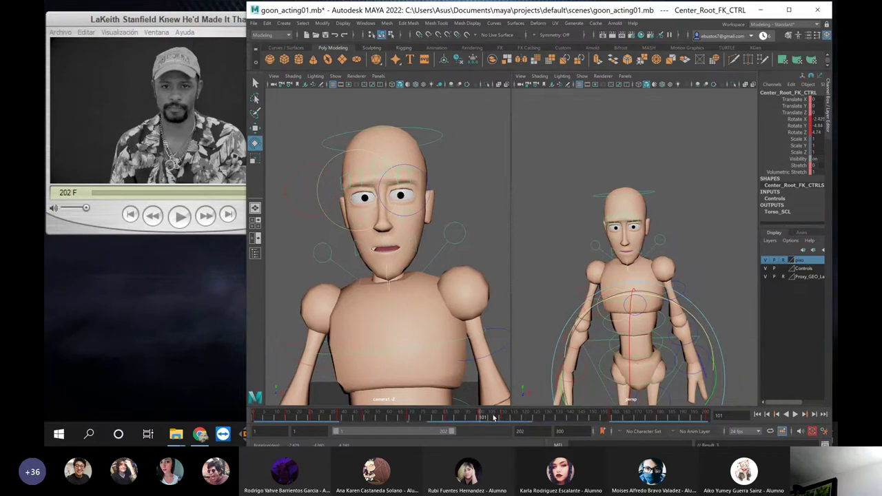
Rotate the left upper arm control inward to about -67.4 in Z at frame 88 and key its rotation
{"action": "key", "text": "alt+v"}
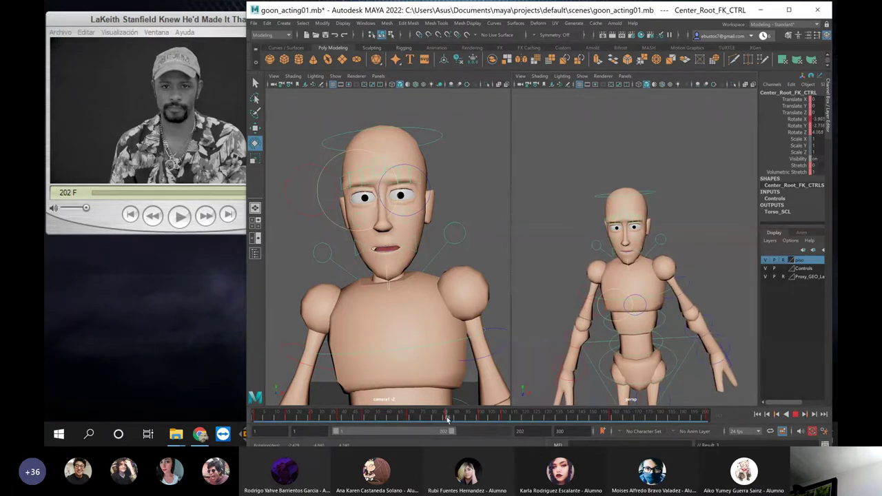
{"action": "left_click_drag", "start_coordinate": [449, 418], "coordinate": [447, 418]}
{"action": "left_click", "coordinate": [702, 272]}
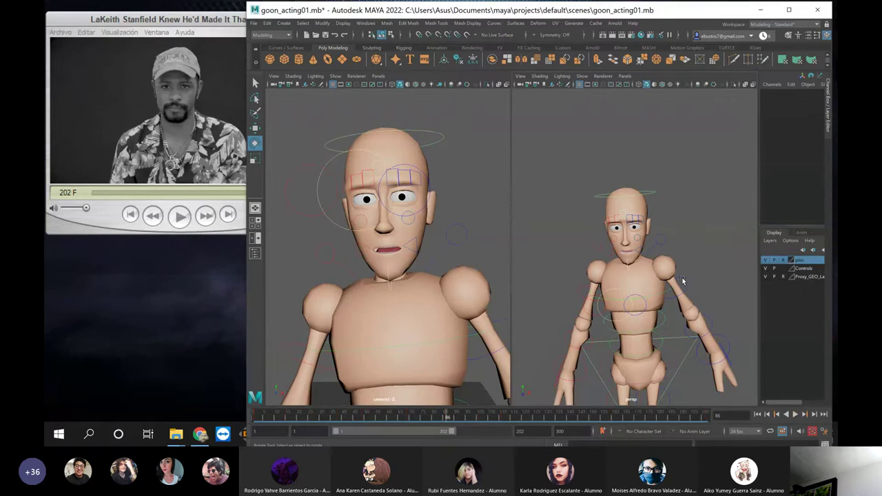
{"action": "left_click", "coordinate": [703, 295]}
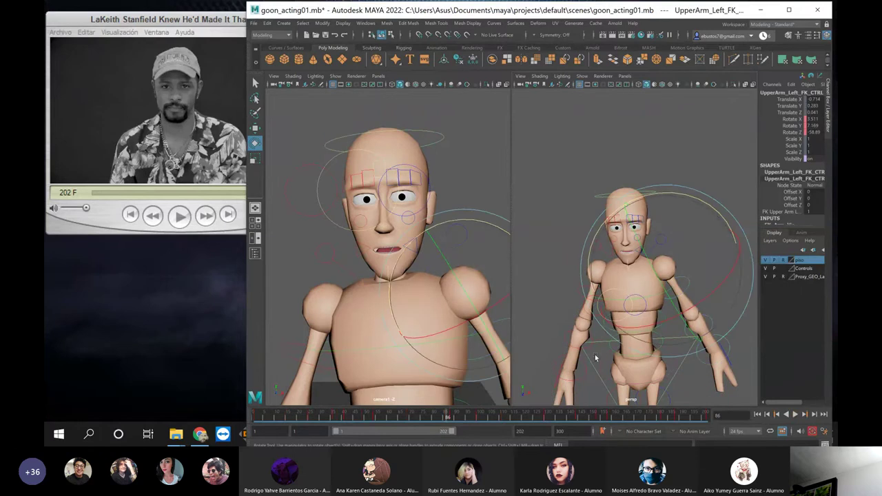
{"action": "left_click", "coordinate": [453, 417]}
{"action": "left_click_drag", "start_coordinate": [728, 228], "coordinate": [736, 250]}
{"action": "key", "text": "shift+e"}
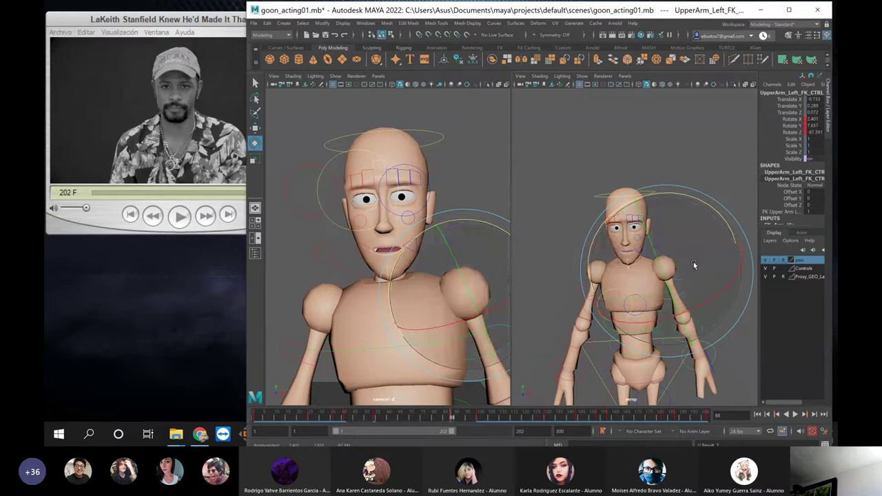
Rotate the left upper arm to about -69.2 in Z at frame 130, key its rotation and play back the result
{"action": "key", "text": "alt+v"}
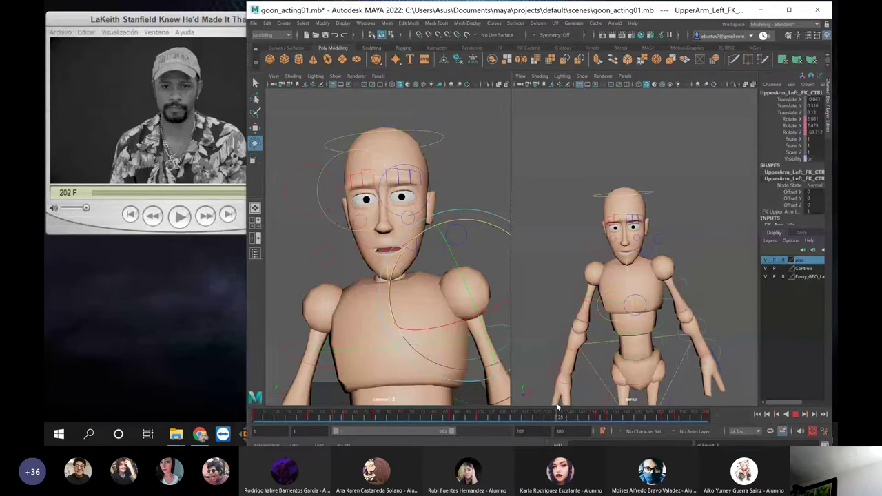
{"action": "key", "text": "alt+v"}
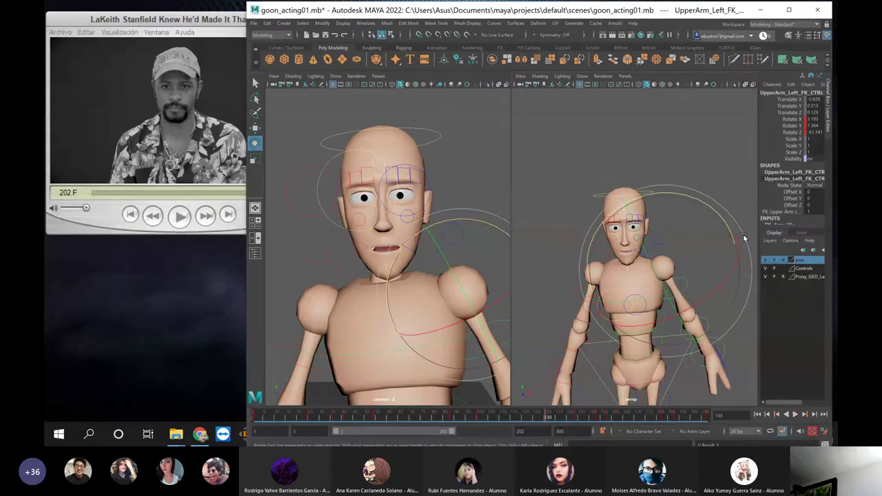
{"action": "mouse_move", "coordinate": [743, 237]}
{"action": "left_mouse_down"}
{"action": "mouse_move", "coordinate": [746, 227]}
{"action": "mouse_move", "coordinate": [739, 248]}
{"action": "mouse_move", "coordinate": [735, 240]}
{"action": "left_mouse_up"}
{"action": "key", "text": "shift+e"}
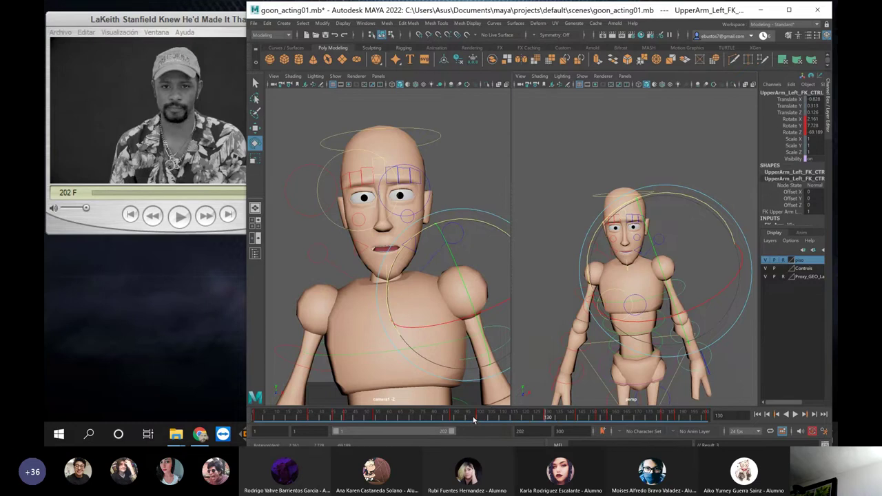
{"action": "key", "text": "alt+v"}
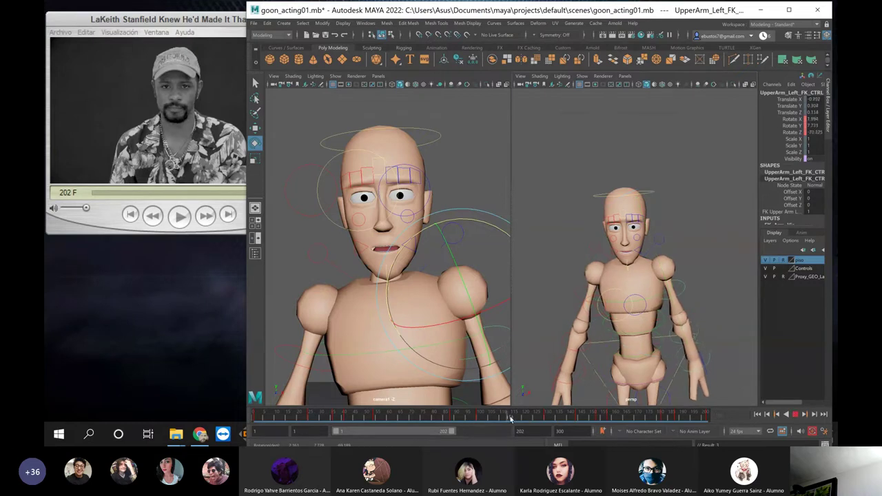
{"action": "key", "text": "alt+v"}
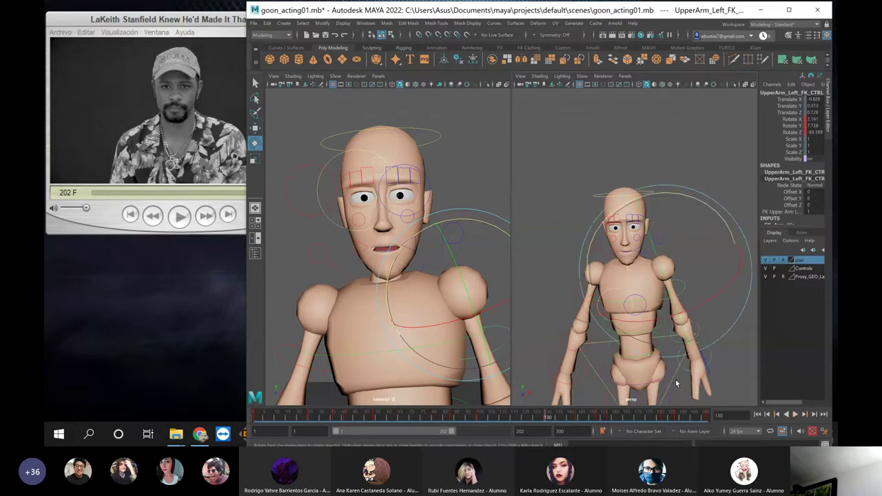
Turn the center root control in Y at frame 128, tilt it to about 3.37 in Z and key the pose
{"action": "left_click", "coordinate": [675, 383]}
{"action": "left_click", "coordinate": [673, 382]}
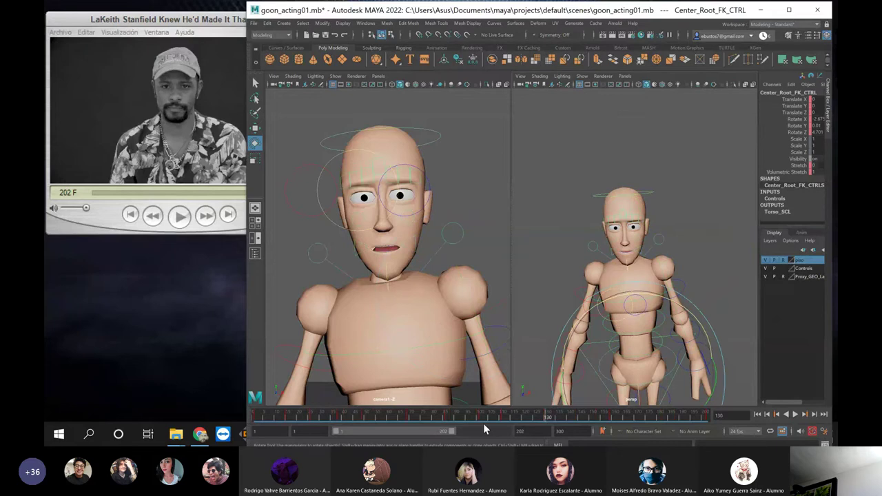
{"action": "key", "text": "alt+v"}
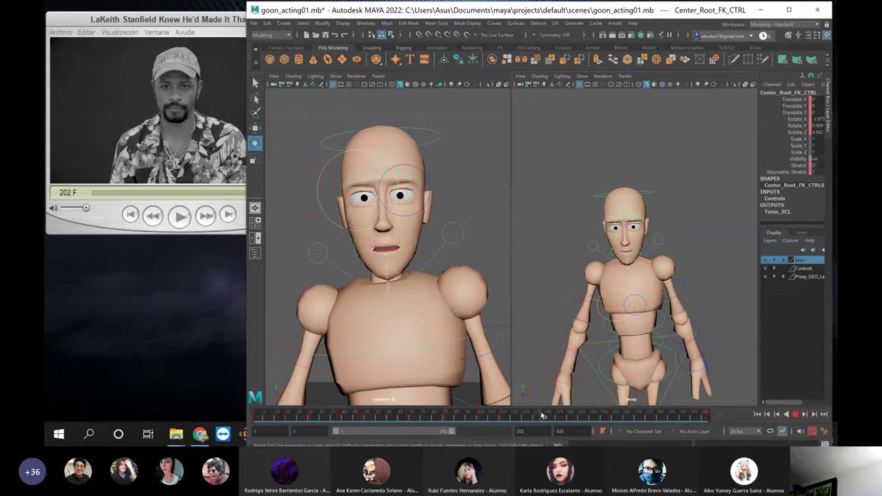
{"action": "left_click", "coordinate": [543, 415]}
{"action": "left_click_drag", "start_coordinate": [703, 395], "coordinate": [710, 400]}
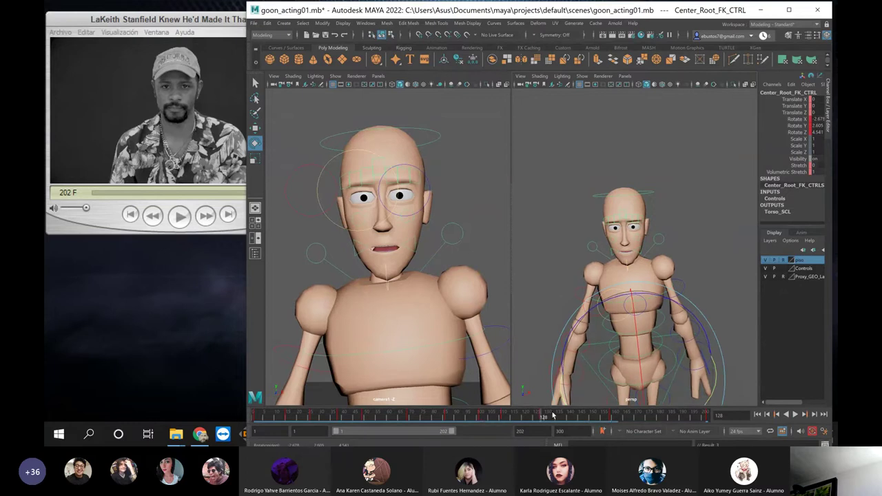
{"action": "left_click_drag", "start_coordinate": [653, 297], "coordinate": [655, 296]}
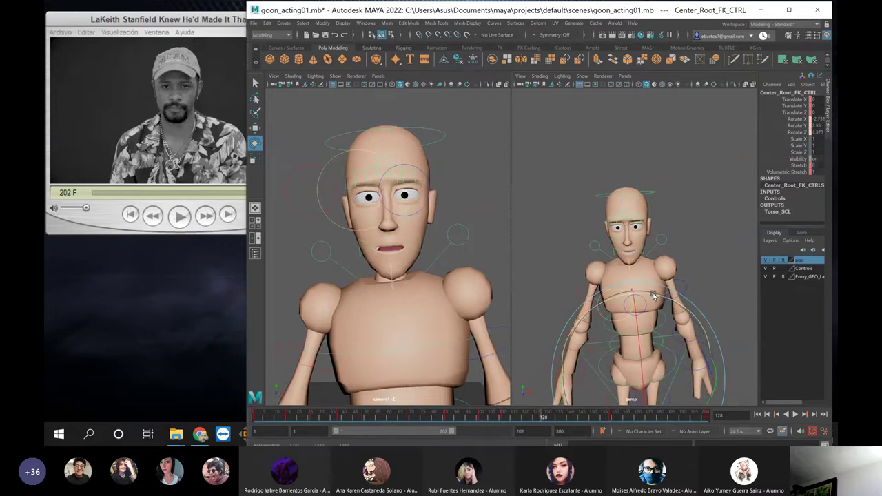
{"action": "key", "text": "s"}
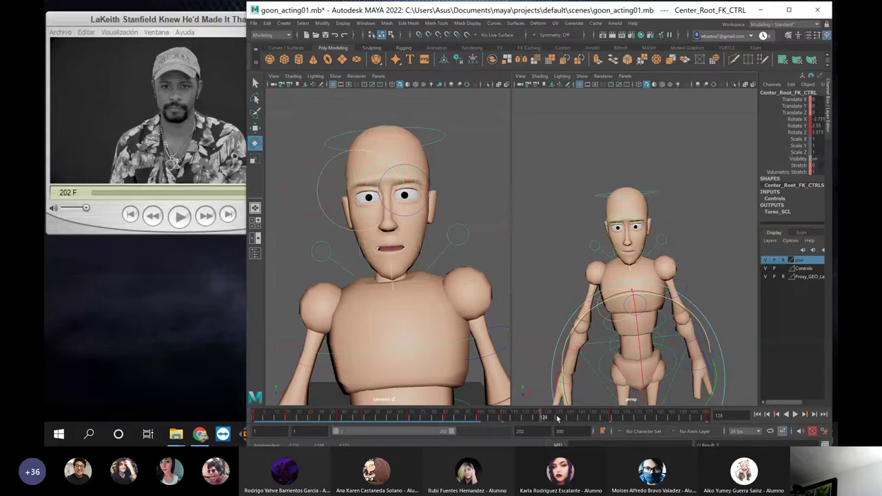
Rotate the center root control to about 4.58 in Z at frame 153 and play back the torso motion
{"action": "mouse_move", "coordinate": [558, 418]}
{"action": "left_mouse_down"}
{"action": "mouse_move", "coordinate": [613, 415]}
{"action": "mouse_move", "coordinate": [587, 413]}
{"action": "mouse_move", "coordinate": [598, 412]}
{"action": "left_mouse_up"}
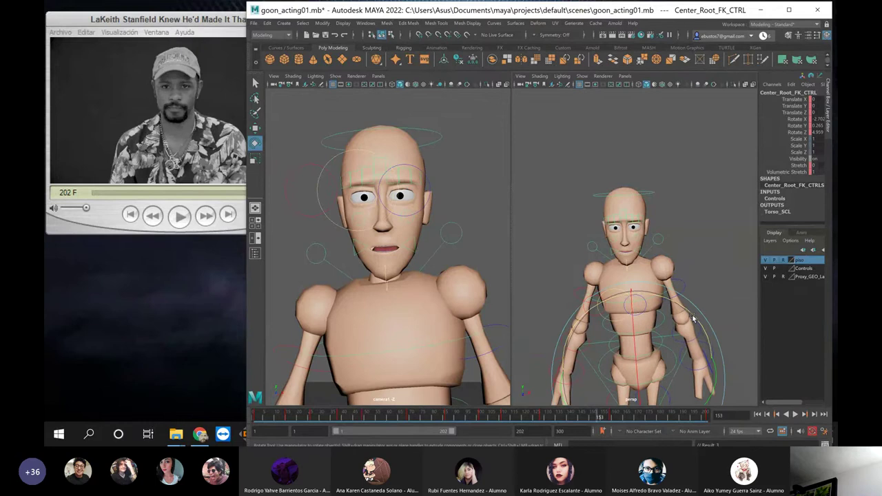
{"action": "left_click_drag", "start_coordinate": [692, 322], "coordinate": [698, 322]}
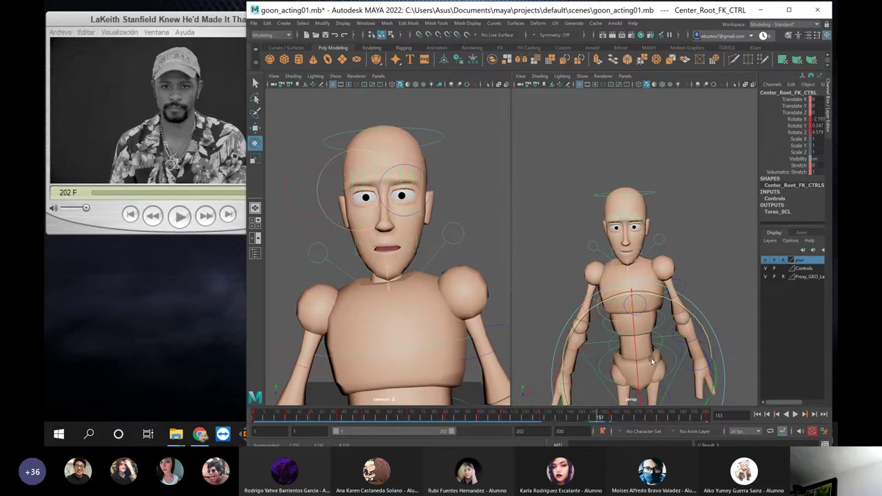
{"action": "key", "text": "alt+v"}
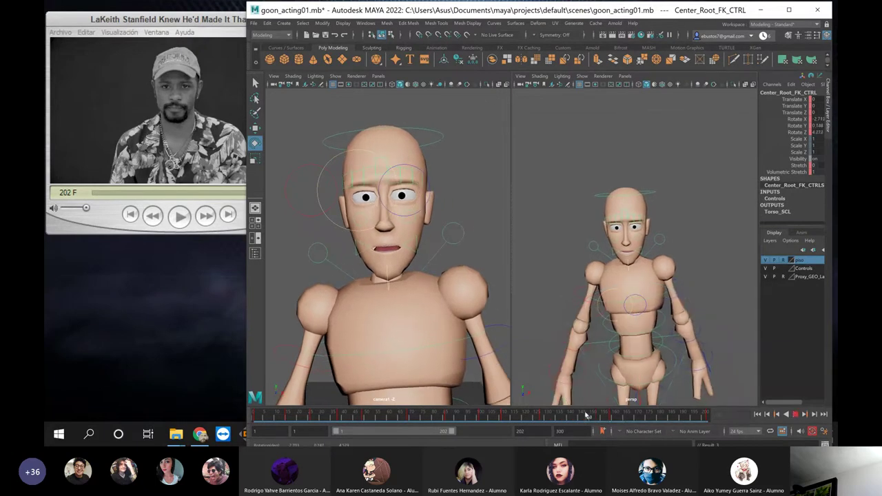
{"action": "key", "text": "alt+v"}
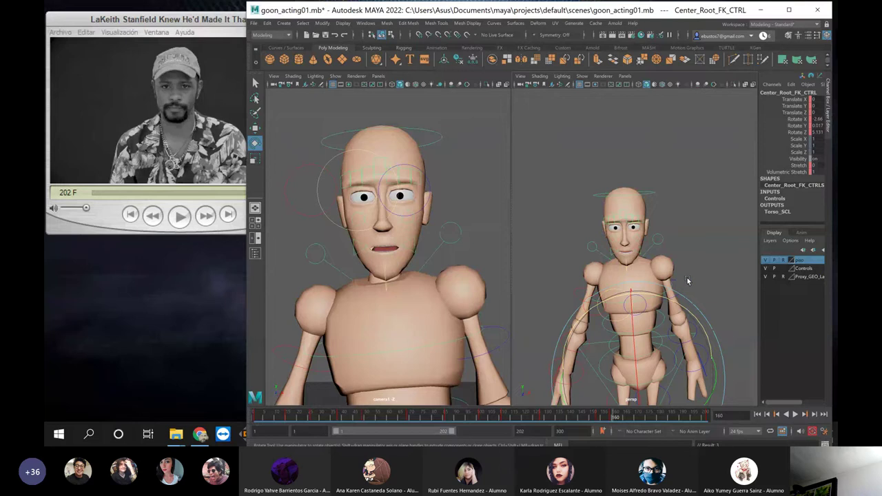
Key the left upper arm's rotation at about -69.2 in Z at frame 153 and about -67.9 at frame 158
{"action": "left_click", "coordinate": [690, 290]}
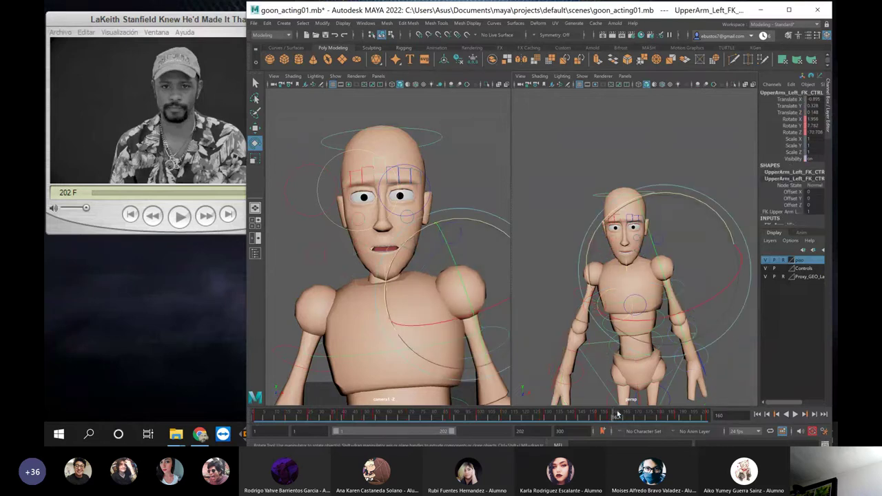
{"action": "key", "text": "alt+v"}
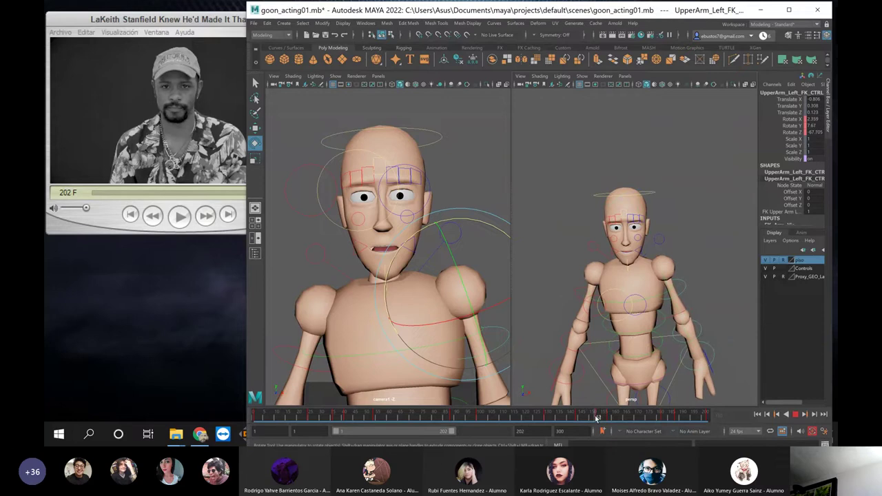
{"action": "key", "text": "alt+v"}
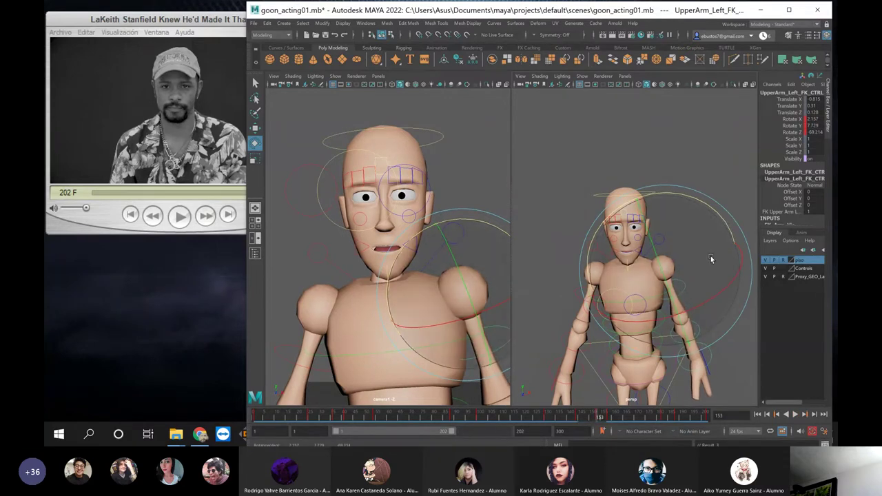
{"action": "key", "text": "alt+v"}
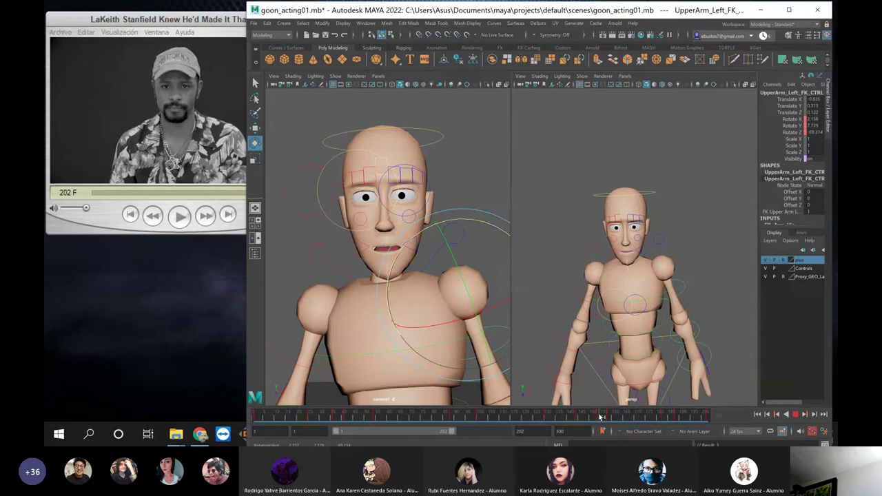
{"action": "left_click", "coordinate": [610, 416]}
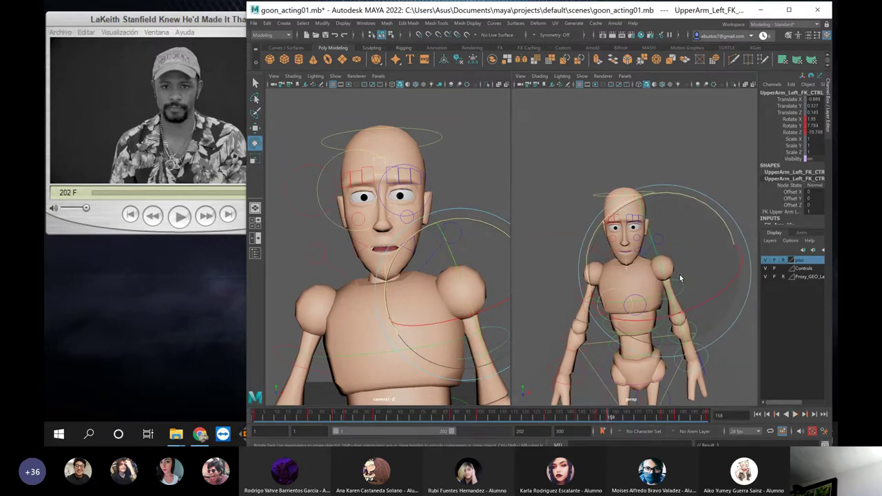
{"action": "left_click_drag", "start_coordinate": [732, 249], "coordinate": [722, 266]}
{"action": "key", "text": "shift+e"}
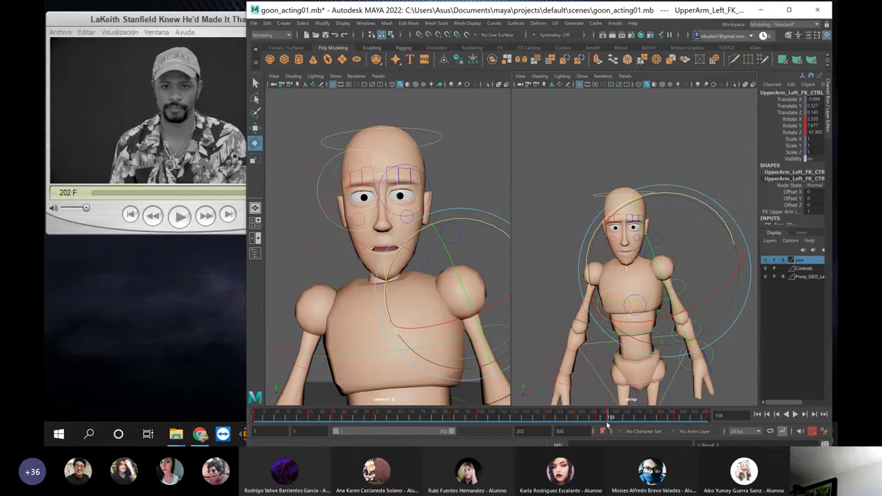
Play back the animation to review the torso and left arm motion, and deselect the arm control
{"action": "key", "text": "alt+v"}
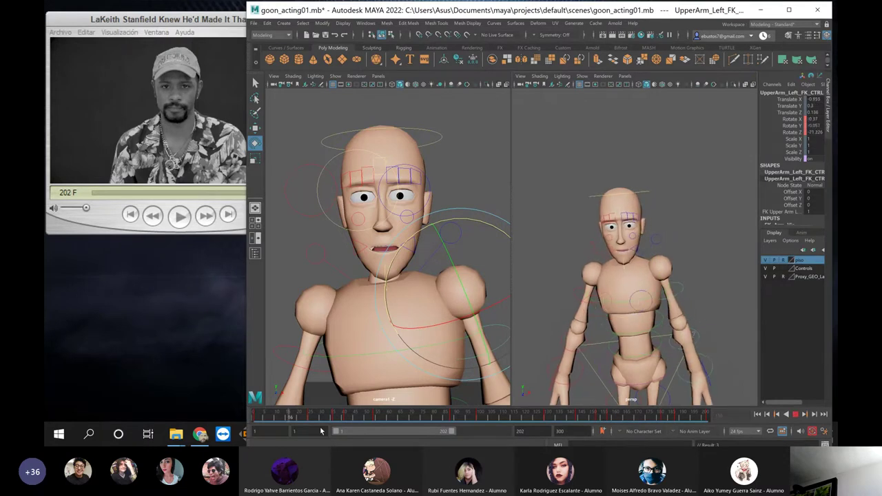
{"action": "key", "text": "alt+v"}
{"action": "left_click", "coordinate": [484, 160]}
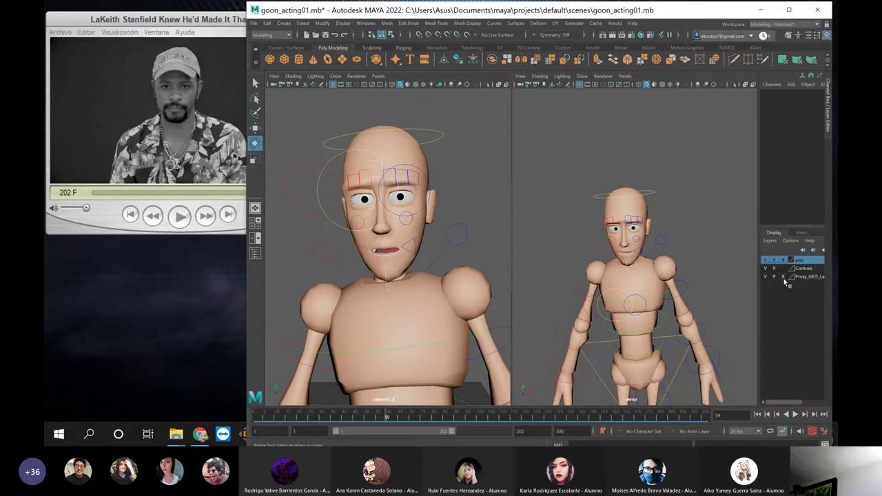
Hide the Controls layer so only the character's body is shown, and open the playblast options
{"action": "left_click", "coordinate": [765, 268]}
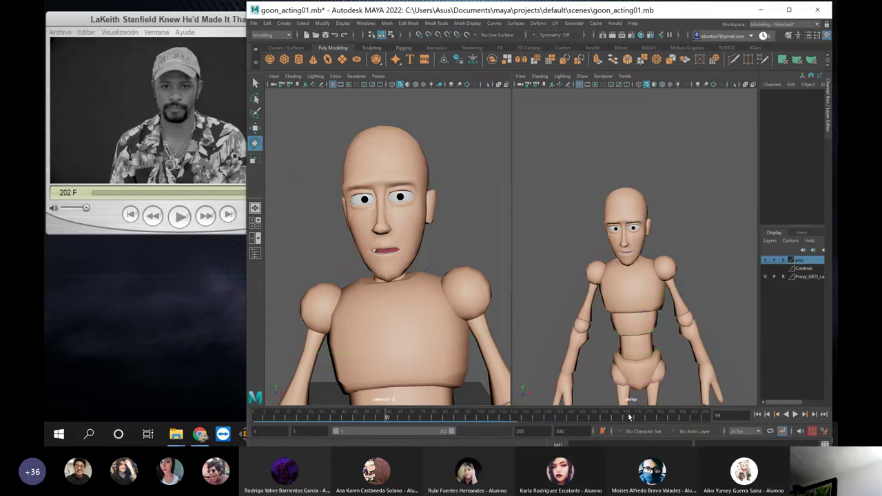
{"action": "right_click", "coordinate": [570, 417]}
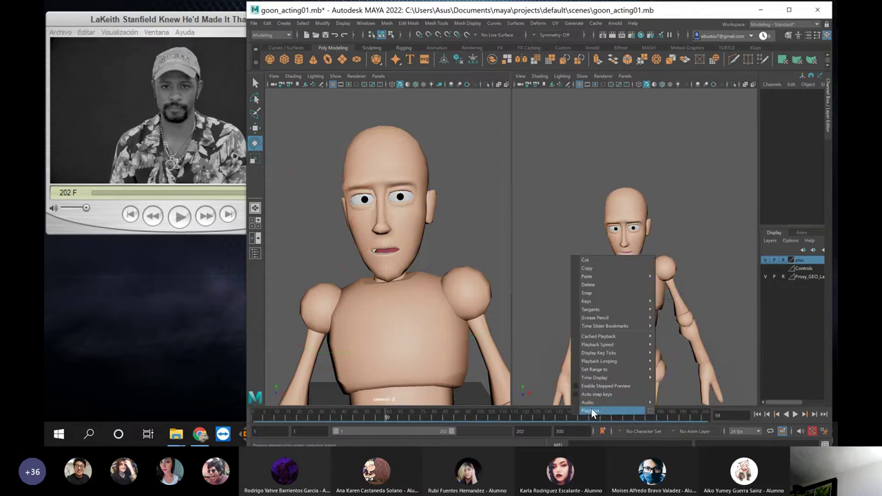
{"action": "left_click", "coordinate": [651, 412]}
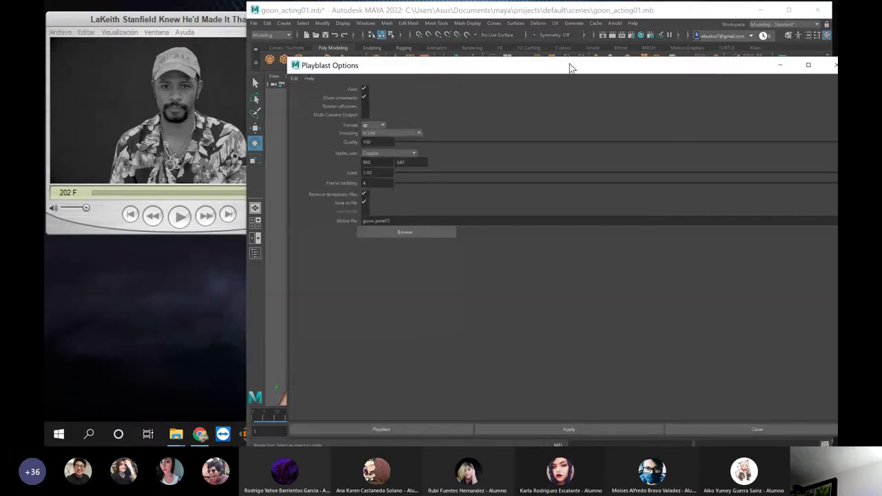
Set the playblast format to avi with the IYUV codec as encoding
{"action": "left_click", "coordinate": [373, 126]}
{"action": "left_click", "coordinate": [372, 143]}
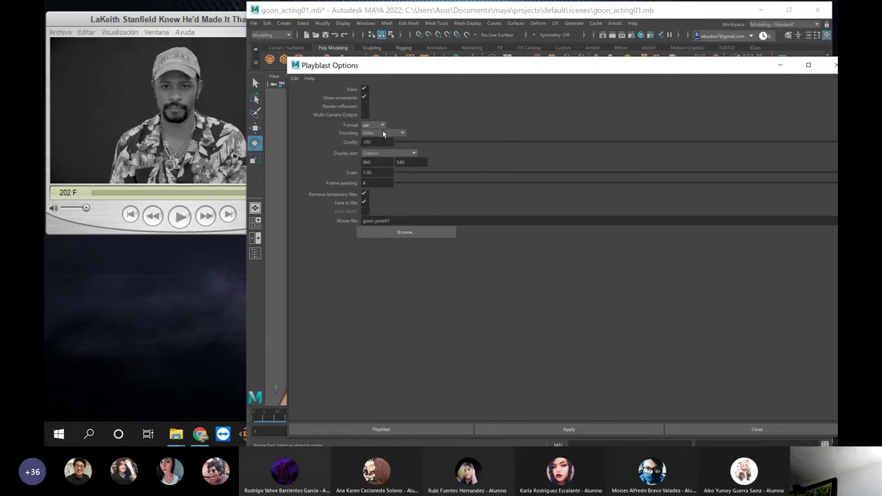
{"action": "left_click", "coordinate": [383, 133]}
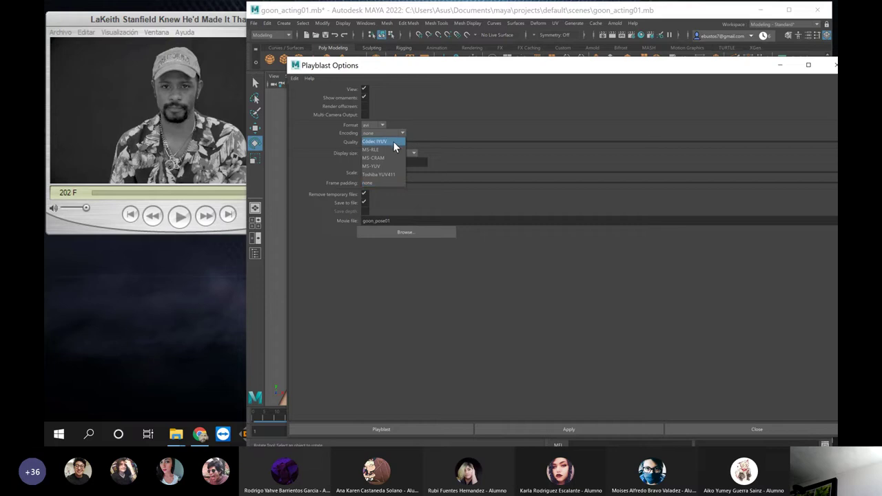
{"action": "left_click", "coordinate": [394, 141]}
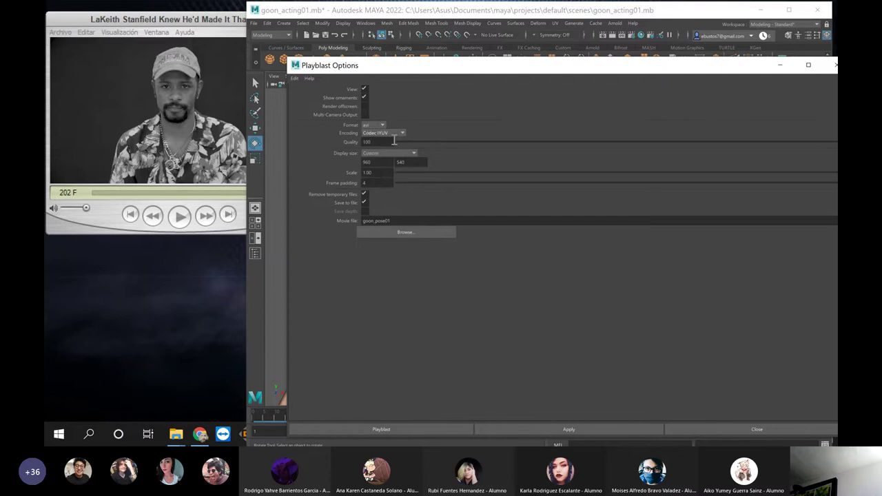
Set the playblast format to qt and inspect the available encodings, keeping H.264
{"action": "left_click", "coordinate": [382, 127]}
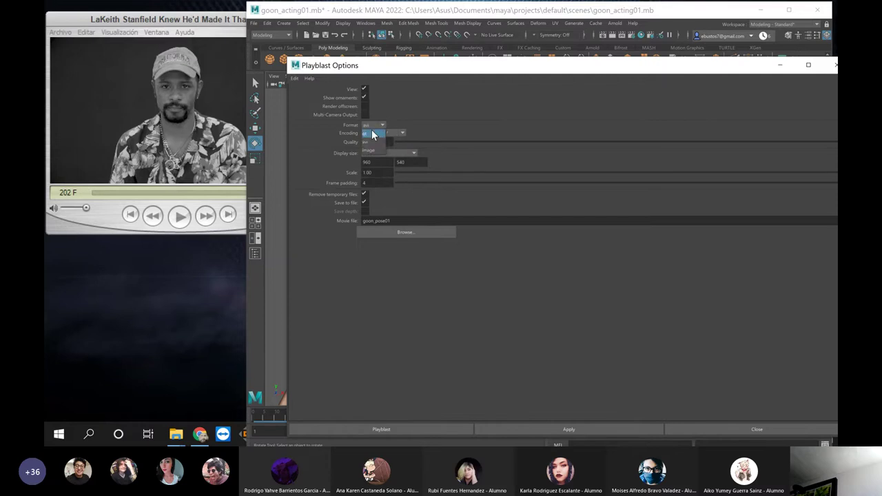
{"action": "left_click", "coordinate": [372, 132]}
{"action": "left_click", "coordinate": [375, 133]}
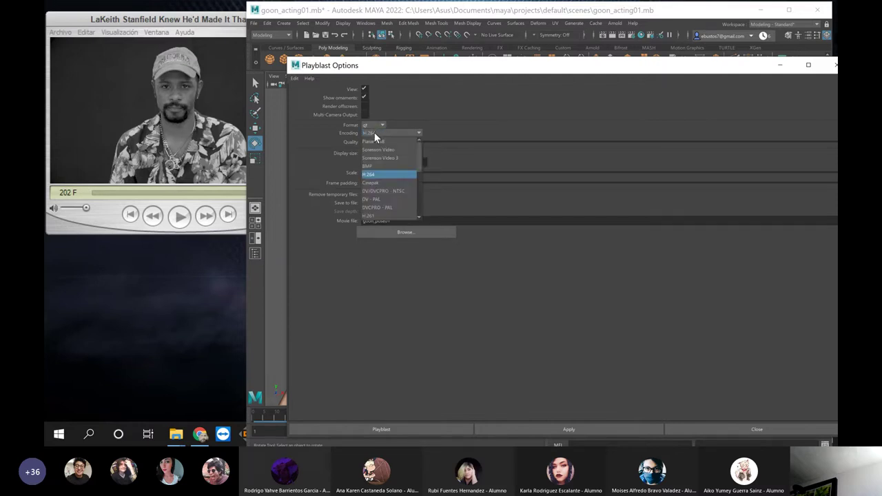
{"action": "left_click", "coordinate": [377, 135]}
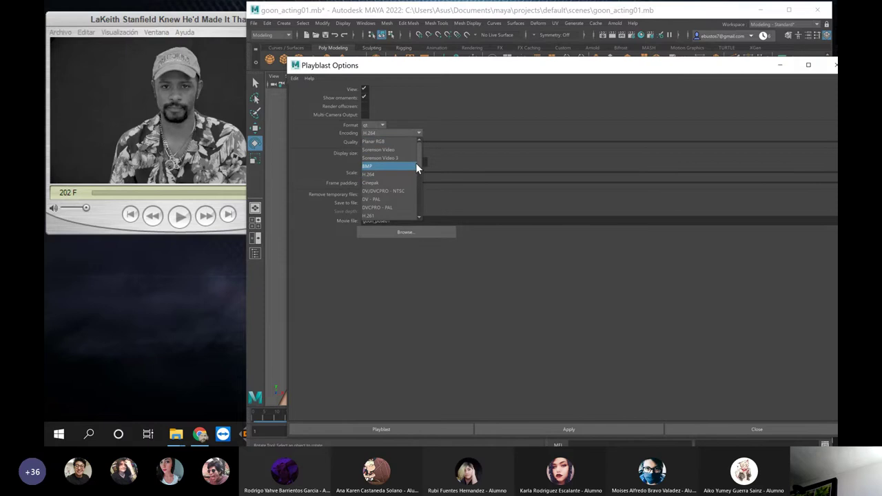
Check the playblast's custom display size, scale and save-to-file settings, leaving saving to file enabled
{"action": "left_click_drag", "start_coordinate": [417, 161], "coordinate": [326, 162]}
{"action": "left_click", "coordinate": [370, 158]}
{"action": "left_click", "coordinate": [414, 161]}
{"action": "double_click", "coordinate": [415, 161]}
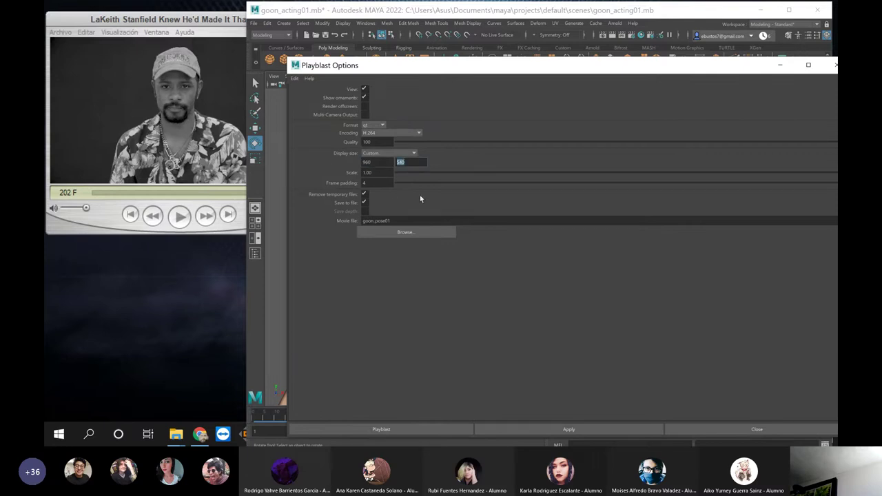
{"action": "double_click", "coordinate": [371, 172]}
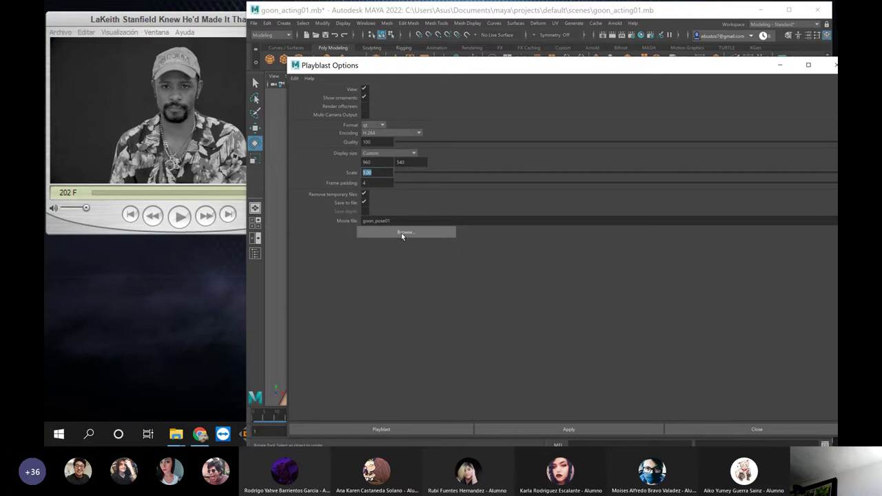
{"action": "left_click", "coordinate": [363, 204]}
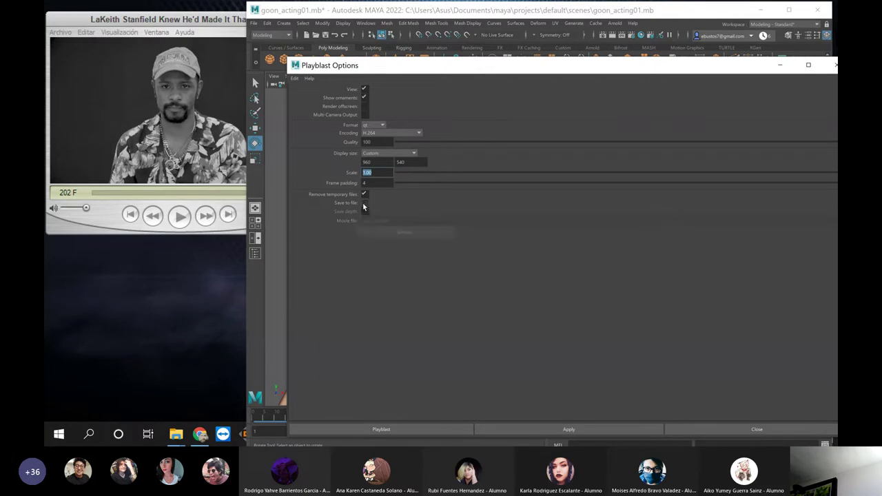
{"action": "left_click", "coordinate": [364, 203]}
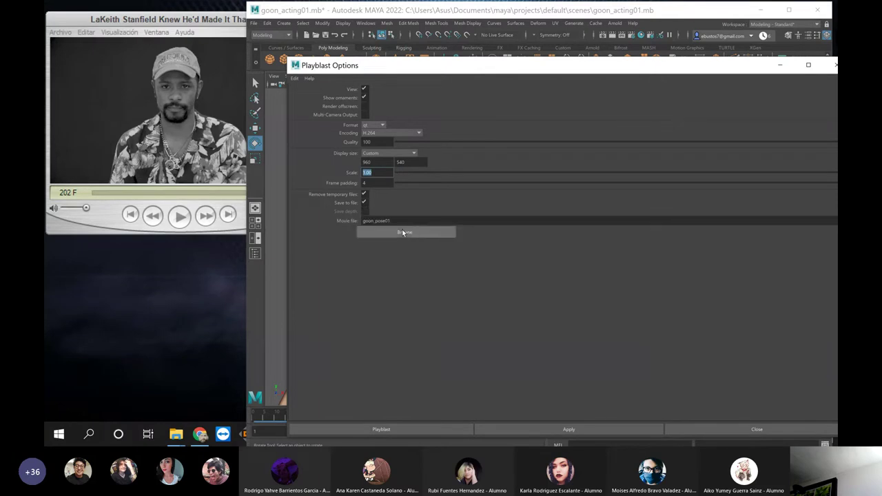
Save the playblast movie on the Desktop as test_cuerpo01 and generate it
{"action": "left_click", "coordinate": [403, 232]}
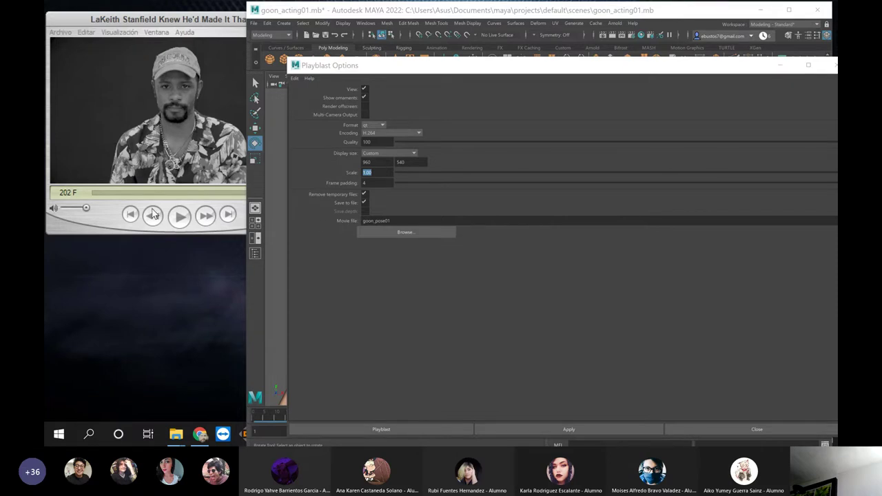
{"action": "left_click", "coordinate": [405, 232]}
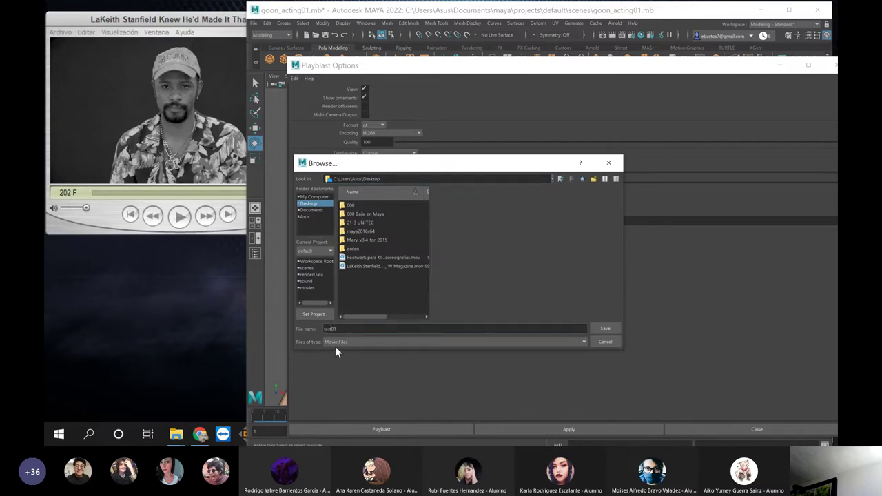
{"action": "type", "text": "_cul"}
{"action": "key", "text": "BackSpace"}
{"action": "type", "text": "erpo"}
{"action": "left_click", "coordinate": [603, 329]}
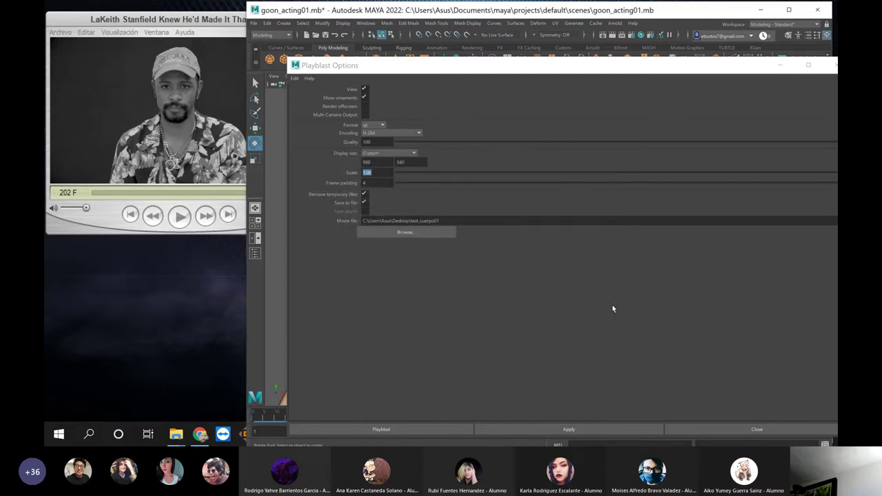
{"action": "left_click_drag", "start_coordinate": [547, 71], "coordinate": [328, 44]}
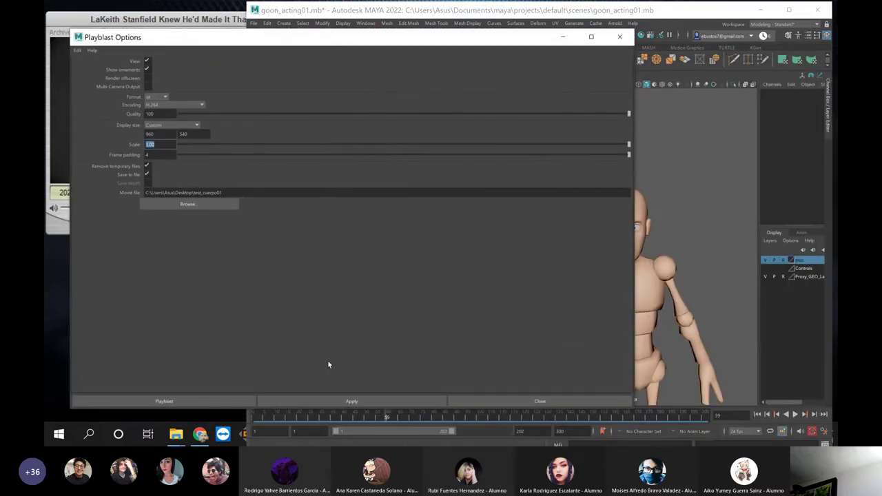
{"action": "left_click", "coordinate": [387, 401]}
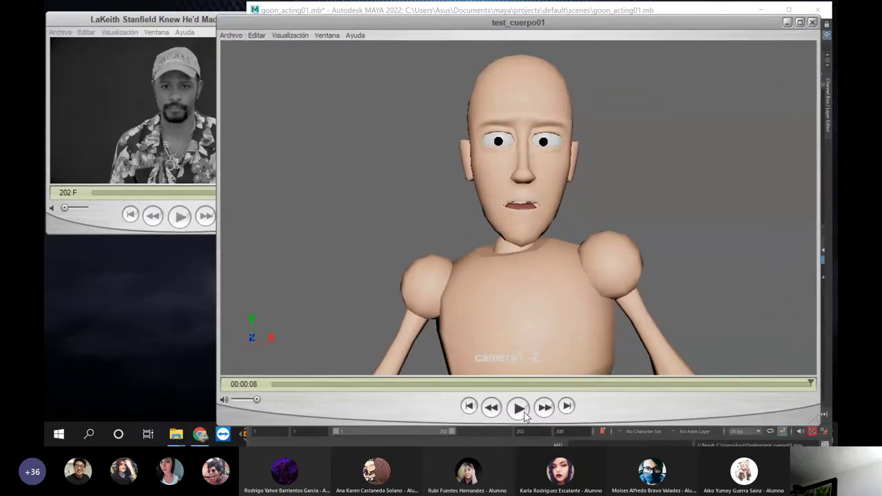
Select the whole reference clip and try to add it to the test_cuerpo01 movie
{"action": "left_click", "coordinate": [125, 50]}
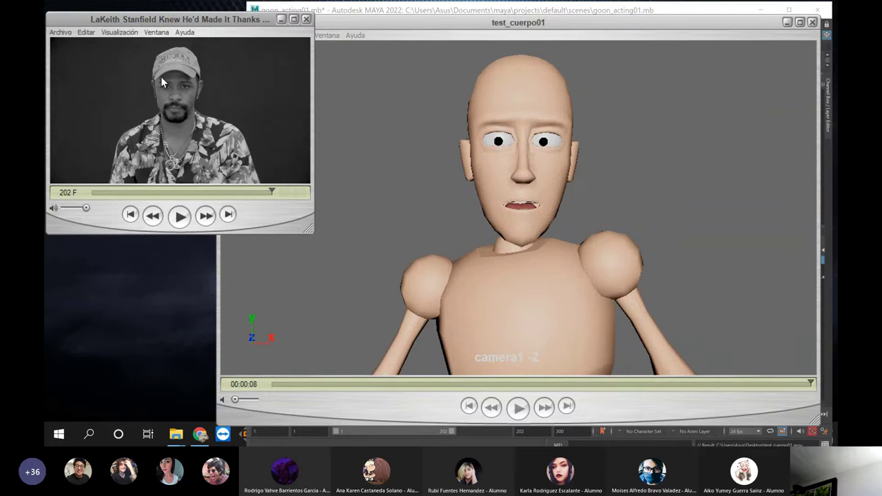
{"action": "key", "text": "ctrl+a"}
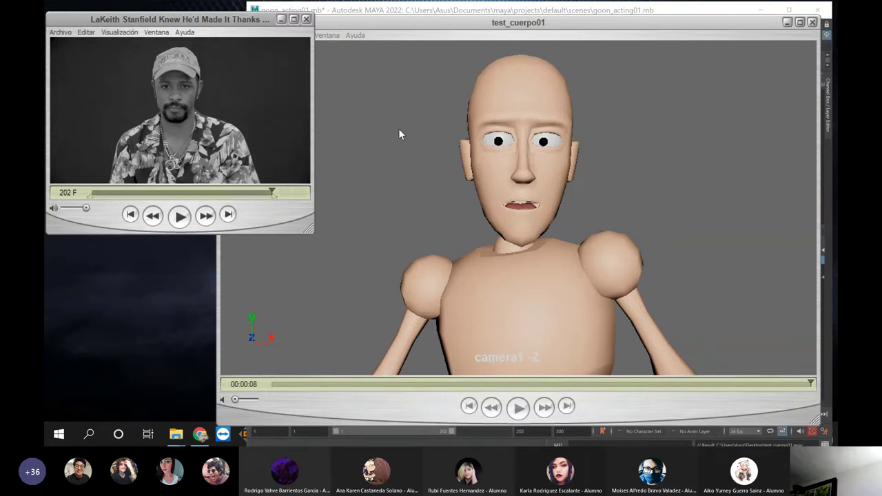
{"action": "left_click_drag", "start_coordinate": [399, 129], "coordinate": [181, 123]}
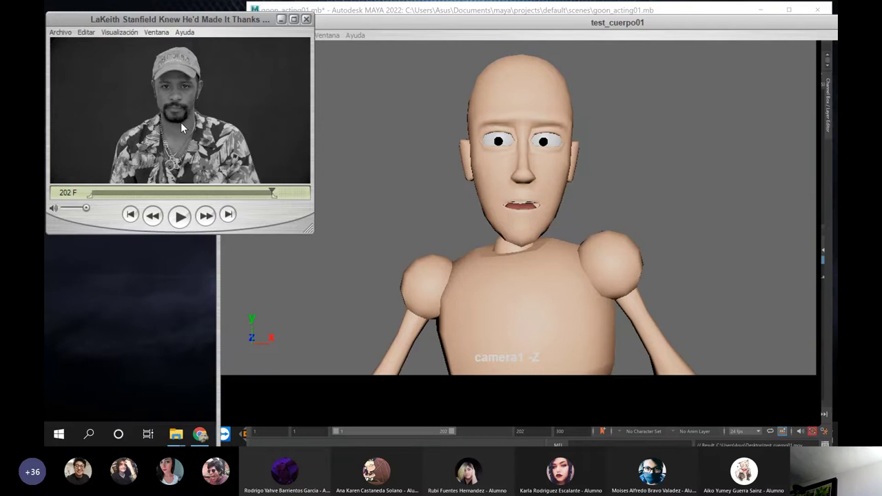
{"action": "left_click", "coordinate": [627, 280]}
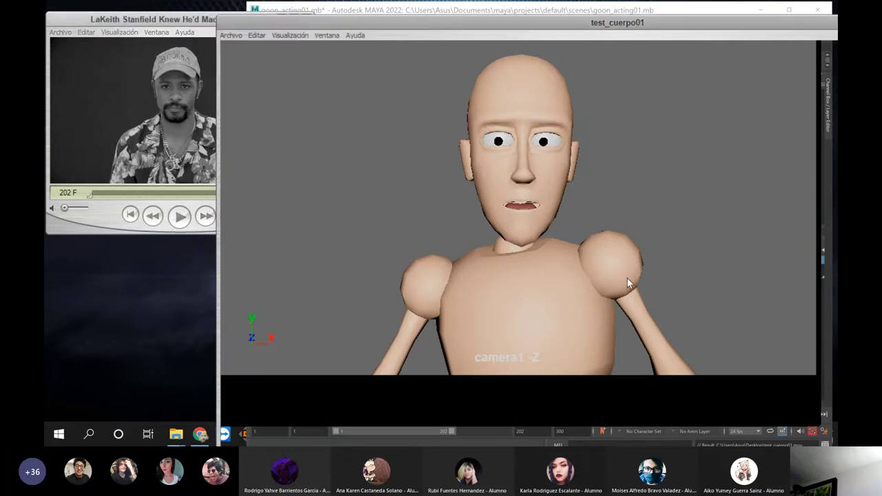
{"action": "left_click_drag", "start_coordinate": [549, 25], "coordinate": [471, 11]}
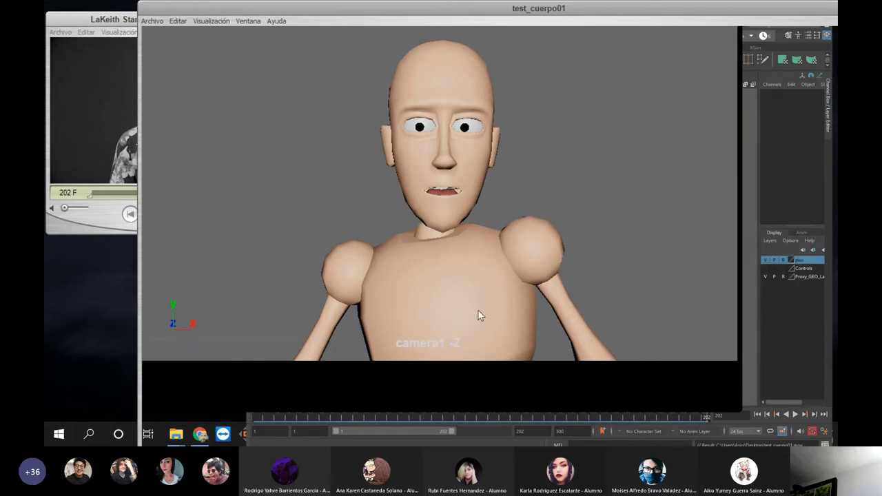
{"action": "left_click_drag", "start_coordinate": [314, 7], "coordinate": [366, 31]}
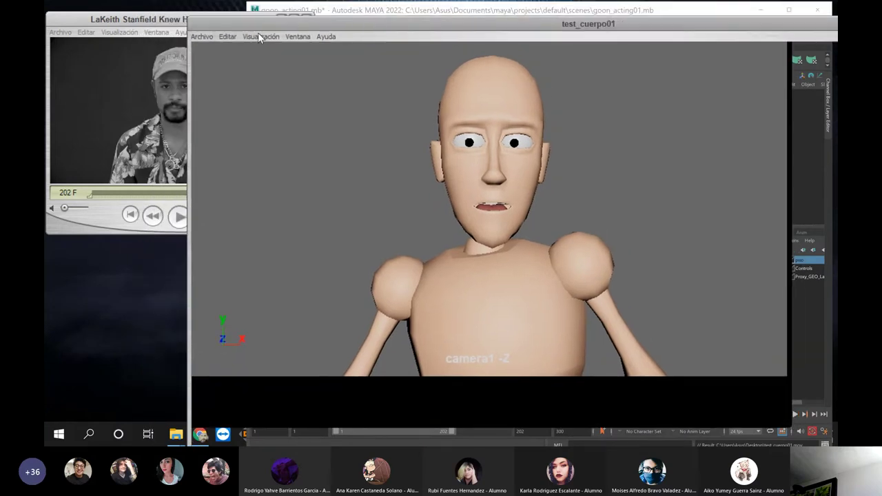
{"action": "left_click", "coordinate": [229, 36]}
{"action": "left_click", "coordinate": [256, 61]}
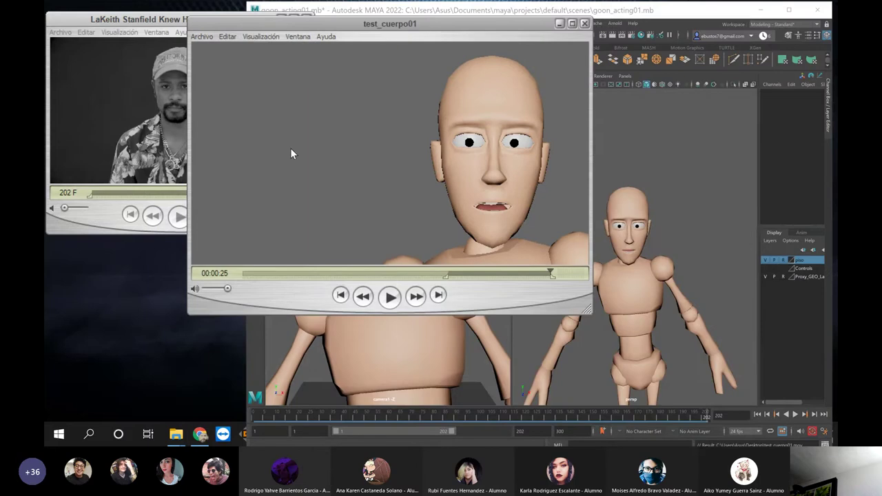
Scrub through the edited test_cuerpo01 movie and undo the last edits
{"action": "left_click_drag", "start_coordinate": [552, 273], "coordinate": [502, 269]}
{"action": "left_click_drag", "start_coordinate": [390, 267], "coordinate": [333, 272]}
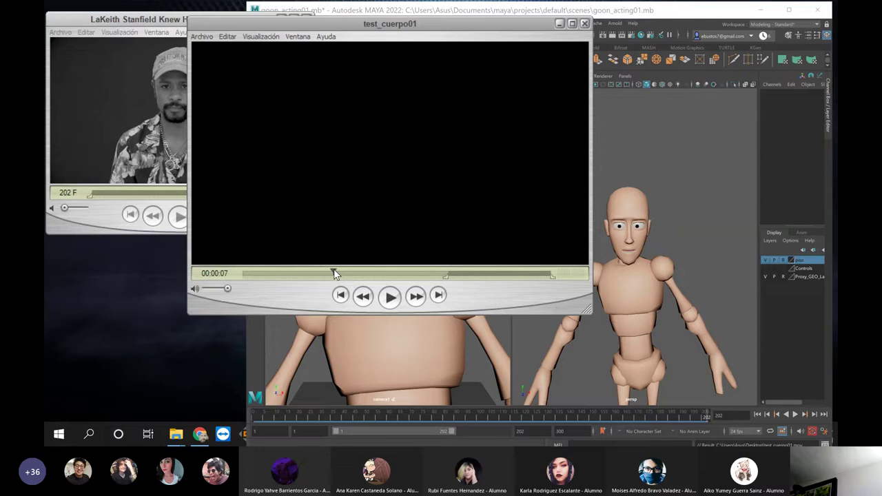
{"action": "left_click_drag", "start_coordinate": [334, 269], "coordinate": [427, 274]}
{"action": "key", "text": "ctrl+z"}
{"action": "key", "text": "ctrl+z"}
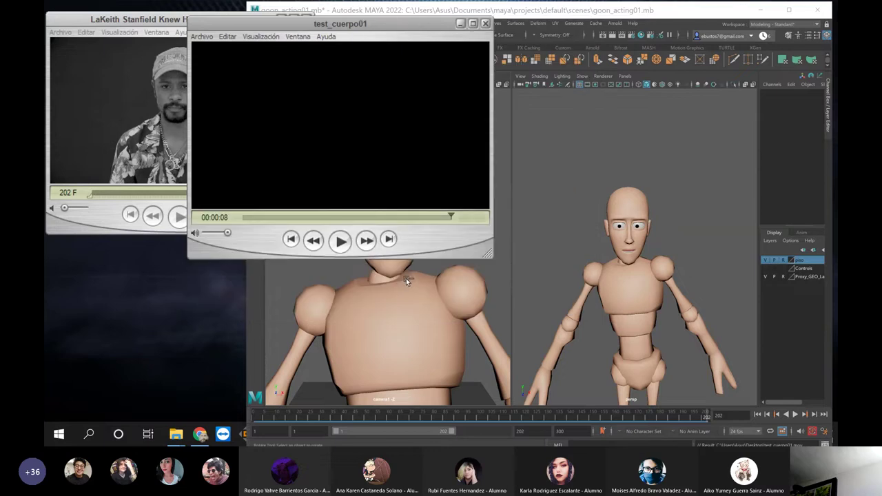
Replay the test_cuerpo01 movie from its beginning and close it without saving the changes
{"action": "left_click_drag", "start_coordinate": [388, 218], "coordinate": [341, 218]}
{"action": "left_click", "coordinate": [244, 217]}
{"action": "left_click", "coordinate": [341, 240]}
{"action": "left_click", "coordinate": [486, 24]}
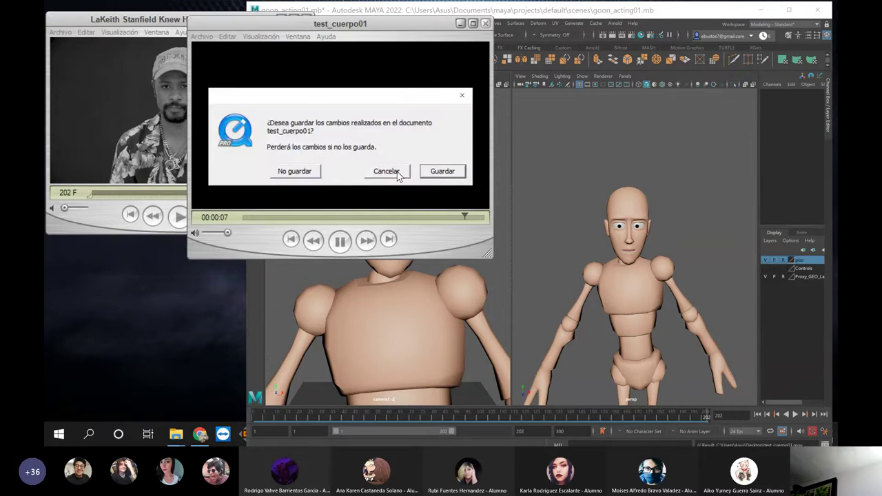
{"action": "left_click", "coordinate": [319, 172]}
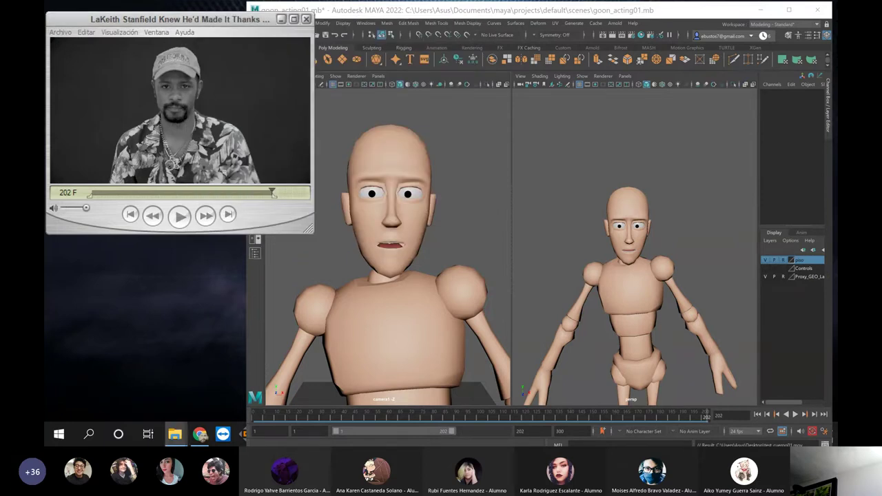
Reopen the test_cuerpo01 playblast beside the reference video and play it from near its start
{"action": "key", "text": "ctrl+alt+Down"}
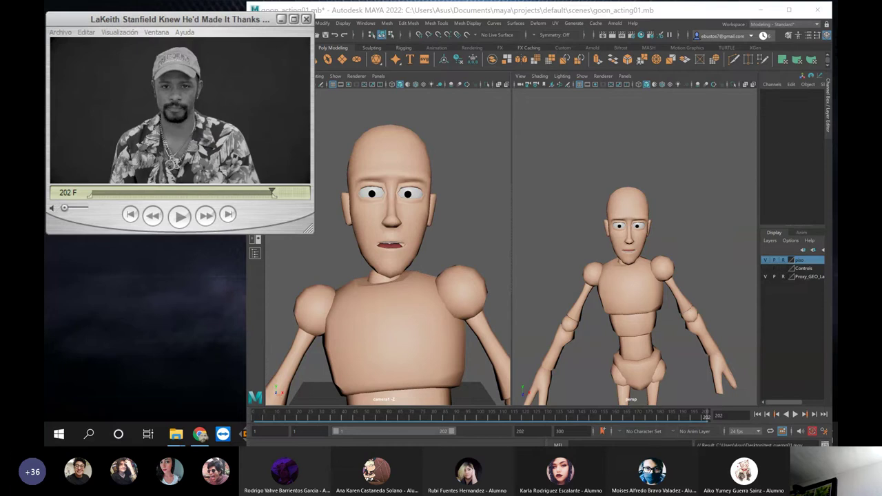
{"action": "left_click_drag", "start_coordinate": [0, 97], "coordinate": [626, 25]}
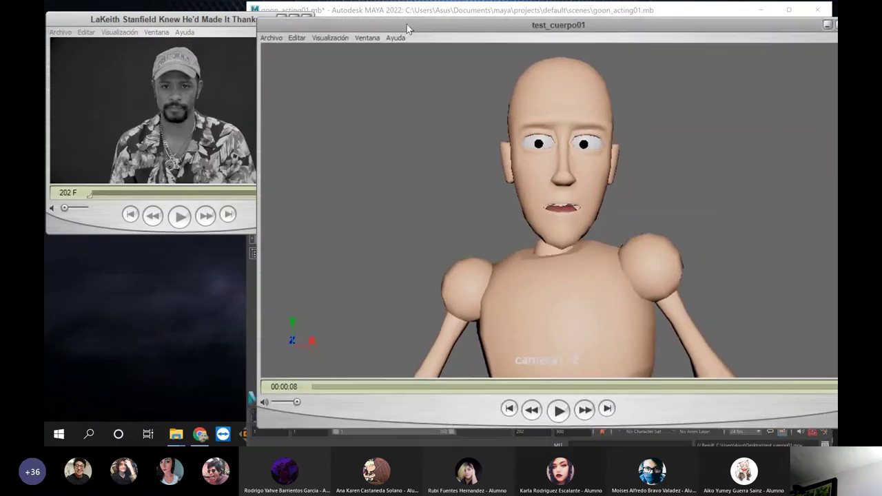
{"action": "double_click", "coordinate": [407, 24]}
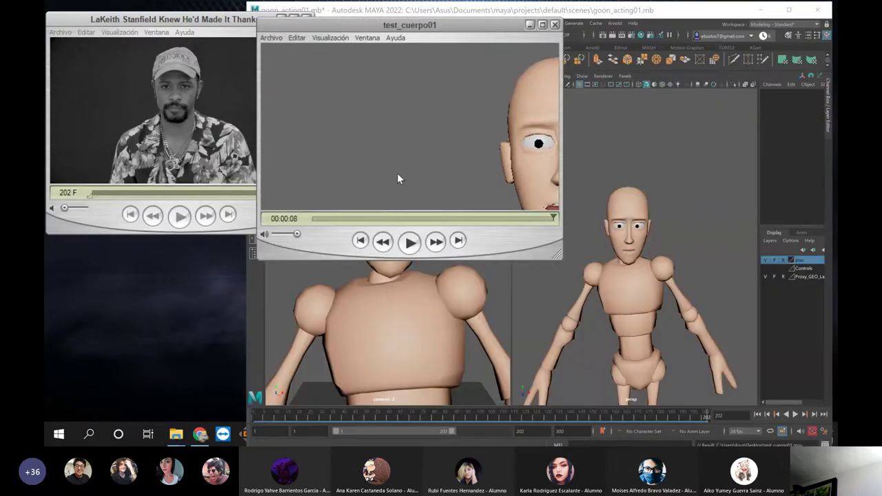
{"action": "left_click", "coordinate": [324, 219]}
{"action": "left_click", "coordinate": [410, 243]}
Enlarge the test_cuerpo01 movie to 100% to review the body animation, and close its window
{"action": "left_click", "coordinate": [298, 38]}
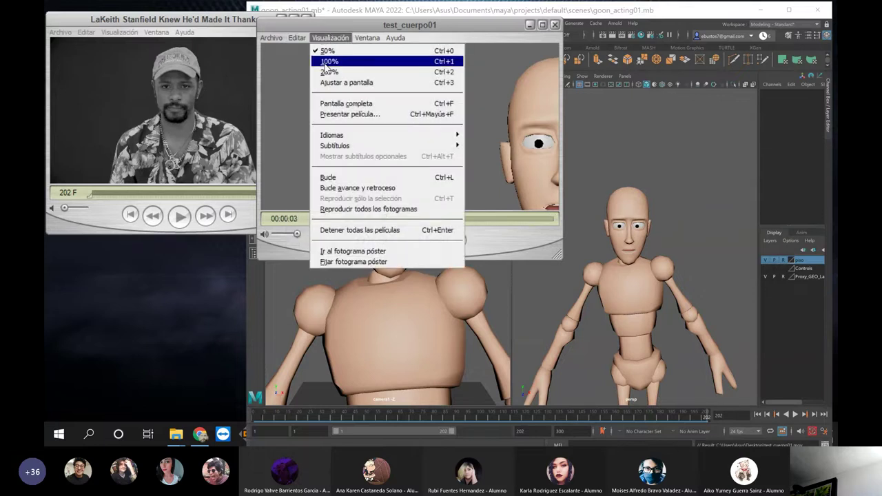
{"action": "left_click", "coordinate": [324, 61]}
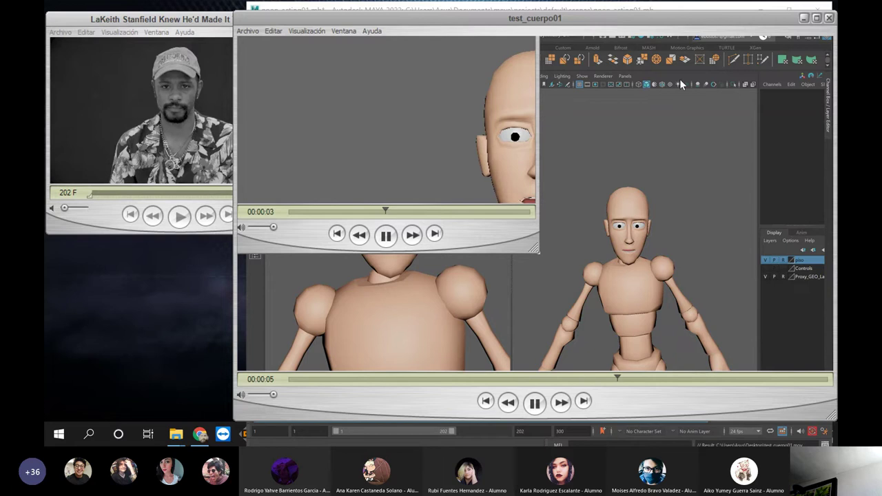
{"action": "left_click_drag", "start_coordinate": [472, 33], "coordinate": [350, 33]}
{"action": "left_click", "coordinate": [706, 19]}
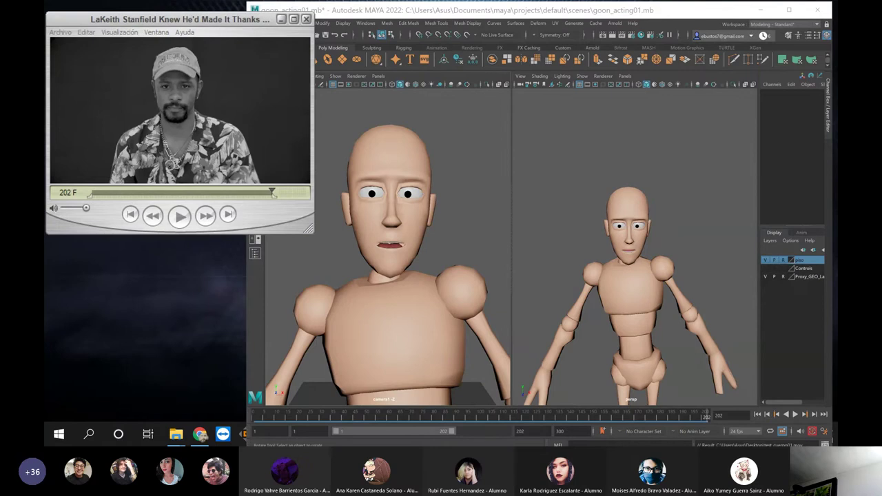
Reopen the test_cuerpo01 playblast beside the reference video, play it to review the body motion, and close it
{"action": "key", "text": "Down"}
{"action": "key", "text": "Down"}
{"action": "key", "text": "Down"}
{"action": "key", "text": "Down"}
{"action": "left_click_drag", "start_coordinate": [46, 131], "coordinate": [621, 41]}
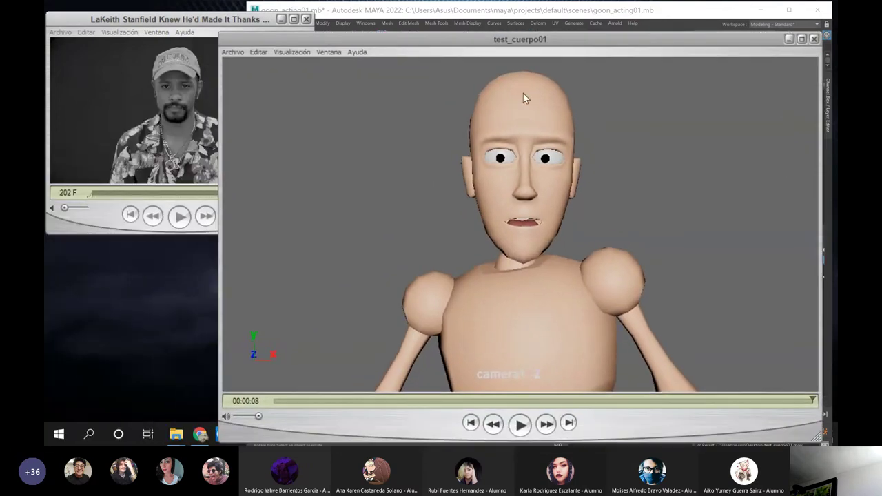
{"action": "left_click", "coordinate": [521, 425]}
{"action": "left_click", "coordinate": [489, 316]}
{"action": "left_click", "coordinate": [520, 424]}
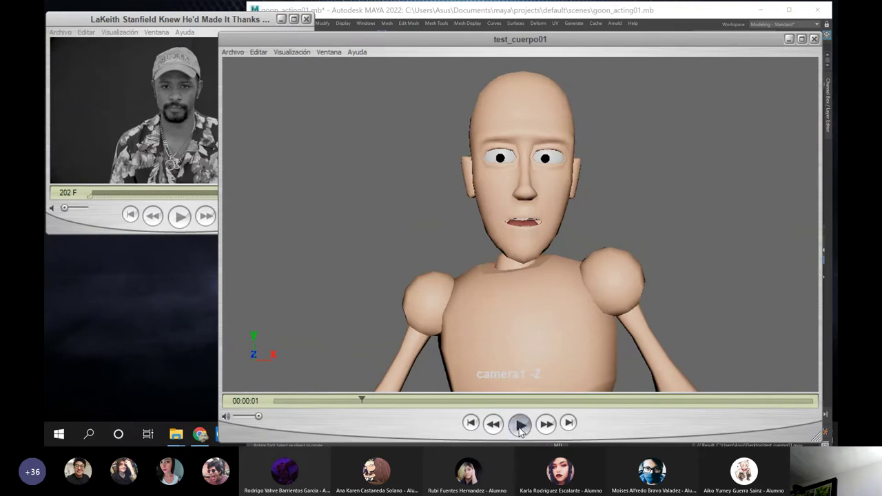
{"action": "left_click", "coordinate": [814, 39]}
Play the opening of the reference video to study the initial head turn, and rewind it to frame 0
{"action": "left_click", "coordinate": [179, 216]}
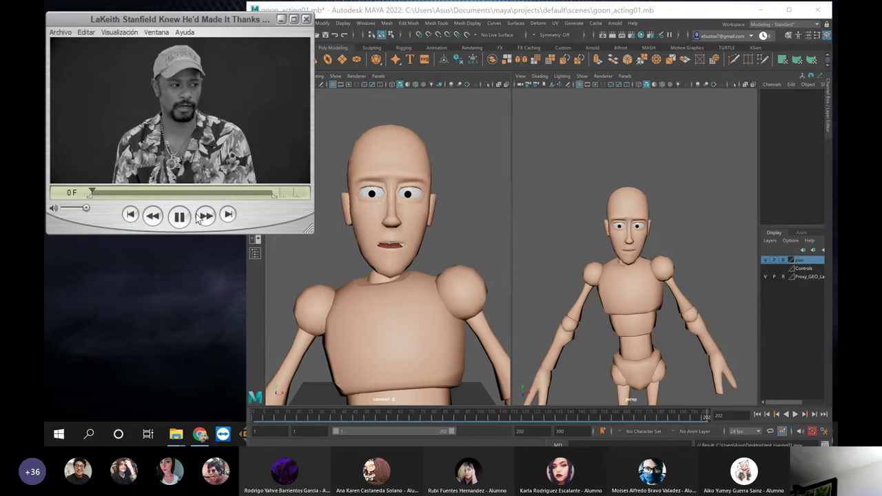
{"action": "left_click_drag", "start_coordinate": [119, 192], "coordinate": [92, 192]}
{"action": "left_click_drag", "start_coordinate": [274, 195], "coordinate": [76, 189]}
{"action": "key", "text": "space"}
{"action": "key", "text": "space"}
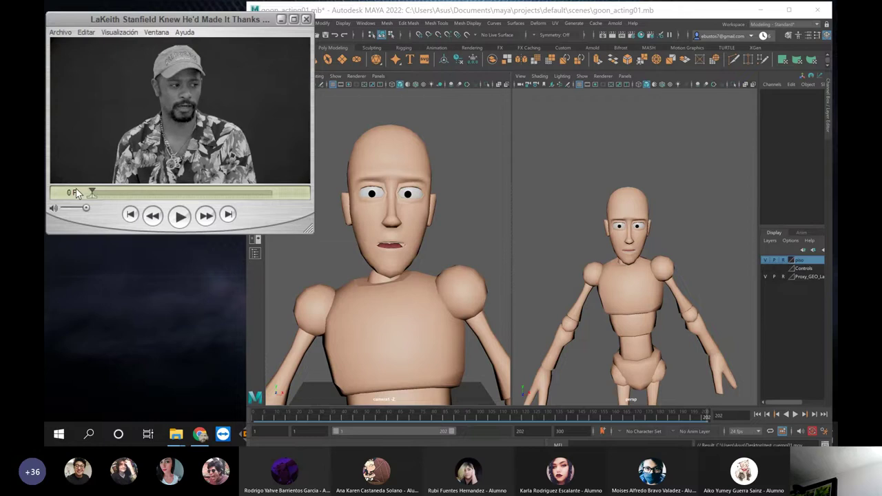
{"action": "left_click", "coordinate": [178, 217]}
{"action": "left_click", "coordinate": [179, 217]}
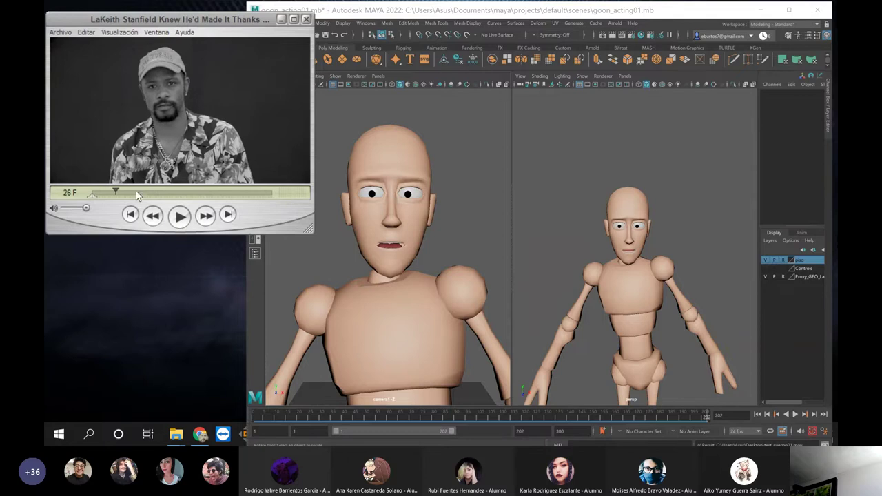
{"action": "left_click_drag", "start_coordinate": [117, 193], "coordinate": [78, 192]}
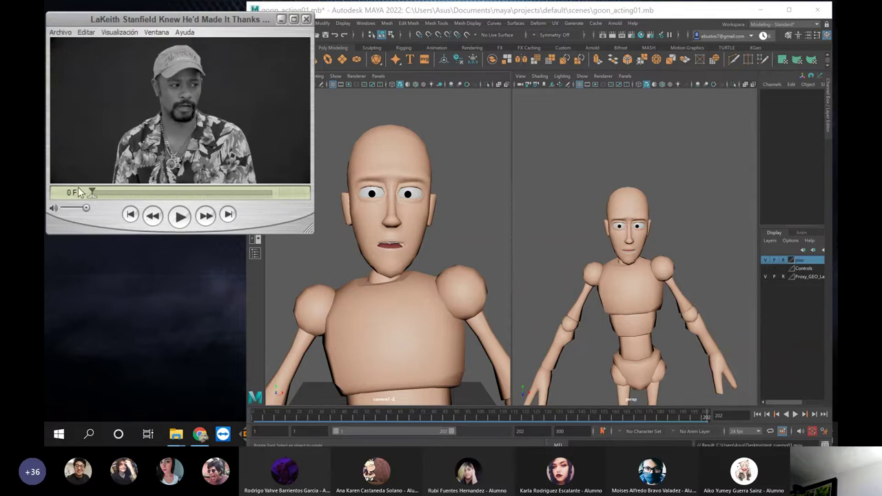
Return the animation to frame 1, show the Controls layer, and view the character from the side in the perspective view
{"action": "left_click", "coordinate": [366, 109]}
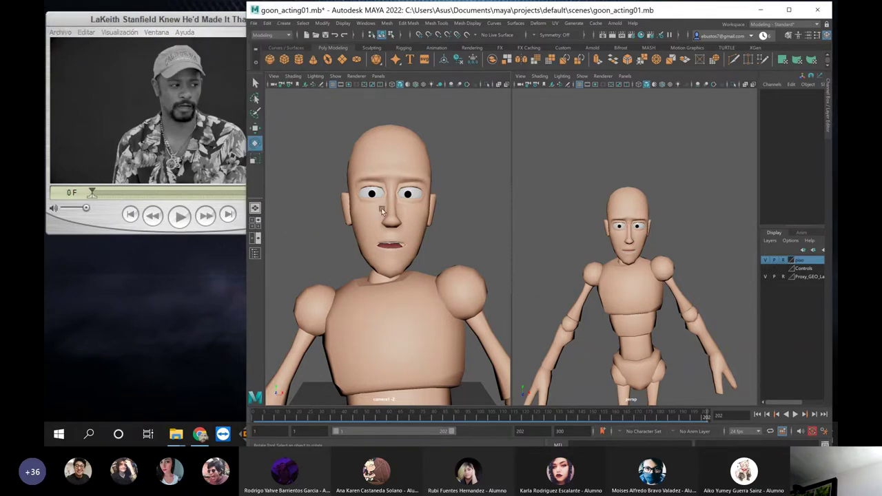
{"action": "left_click_drag", "start_coordinate": [584, 417], "coordinate": [208, 408]}
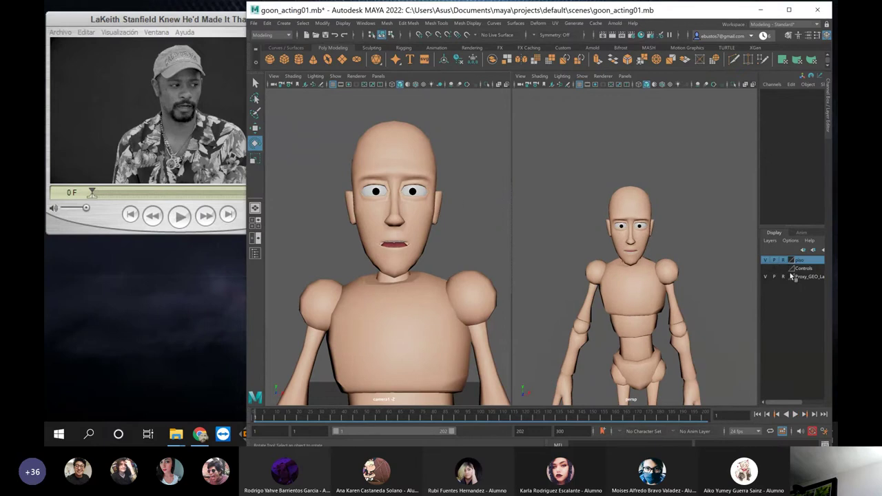
{"action": "left_click", "coordinate": [765, 268]}
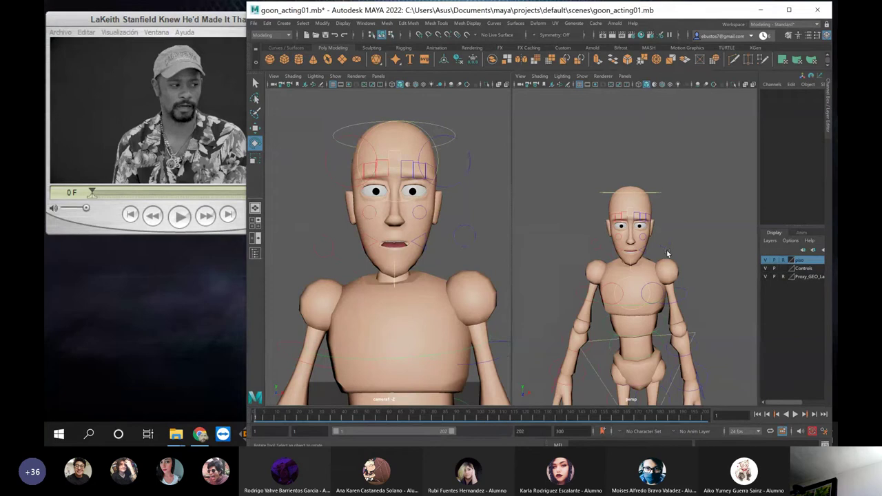
{"action": "left_click_drag", "start_coordinate": [669, 255], "coordinate": [623, 250], "text": "alt"}
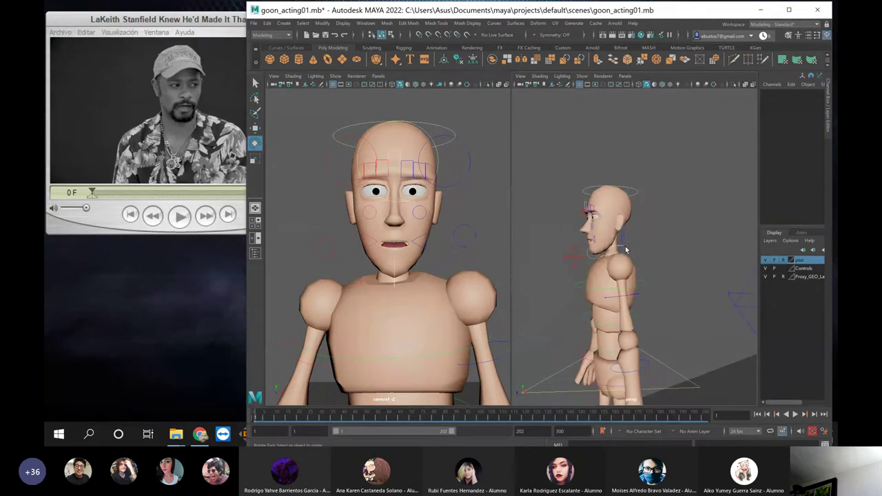
Rotate the neck control to about 20.6 in Y and 3.8 in X at frame 1, keying the pose
{"action": "left_click", "coordinate": [641, 271]}
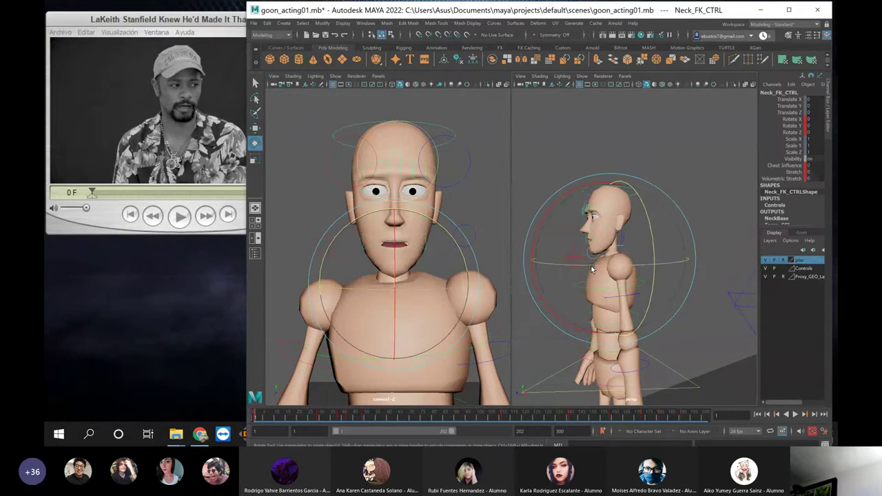
{"action": "left_click_drag", "start_coordinate": [590, 270], "coordinate": [632, 268]}
{"action": "key", "text": "s"}
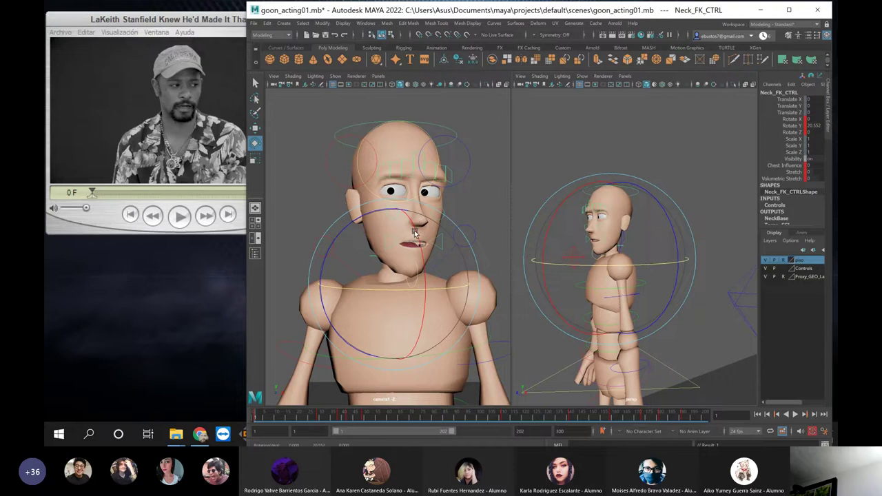
{"action": "left_click_drag", "start_coordinate": [415, 230], "coordinate": [416, 238]}
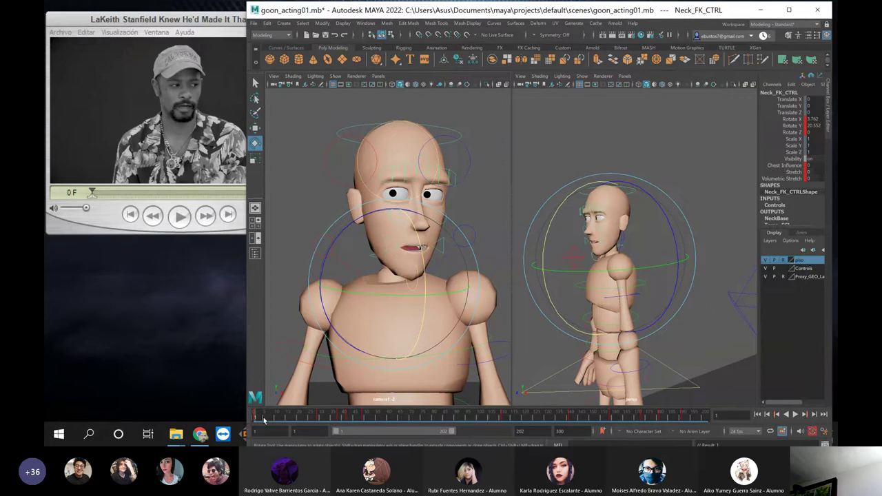
{"action": "mouse_move", "coordinate": [258, 418]}
{"action": "left_mouse_down"}
{"action": "mouse_move", "coordinate": [270, 418]}
{"action": "mouse_move", "coordinate": [253, 415]}
{"action": "left_mouse_up"}
Match frame 20 of the reference by turning the neck to about 5 degrees in Y, and undo the extra rotation
{"action": "left_click", "coordinate": [113, 13]}
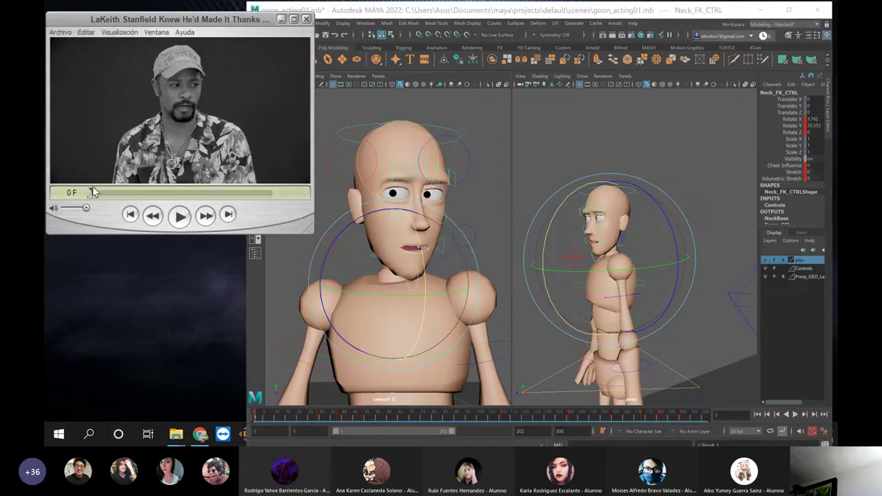
{"action": "left_click_drag", "start_coordinate": [93, 195], "coordinate": [110, 194]}
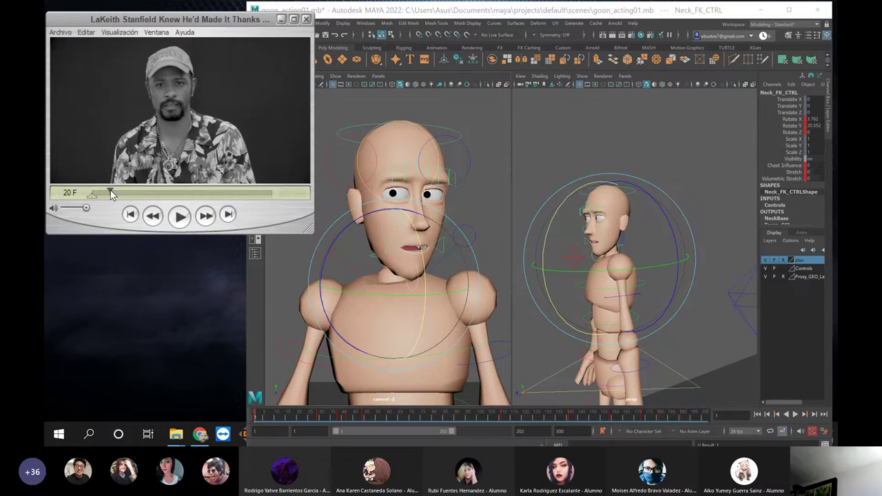
{"action": "left_click", "coordinate": [299, 417]}
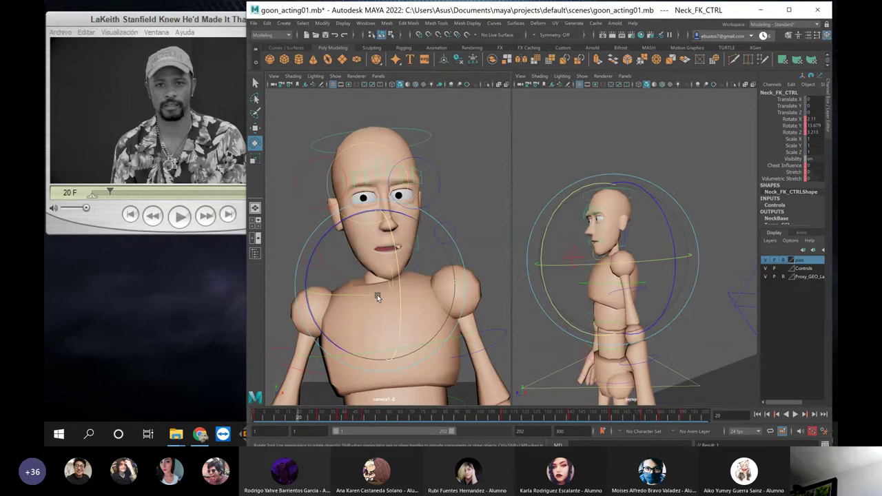
{"action": "left_click_drag", "start_coordinate": [377, 296], "coordinate": [364, 297]}
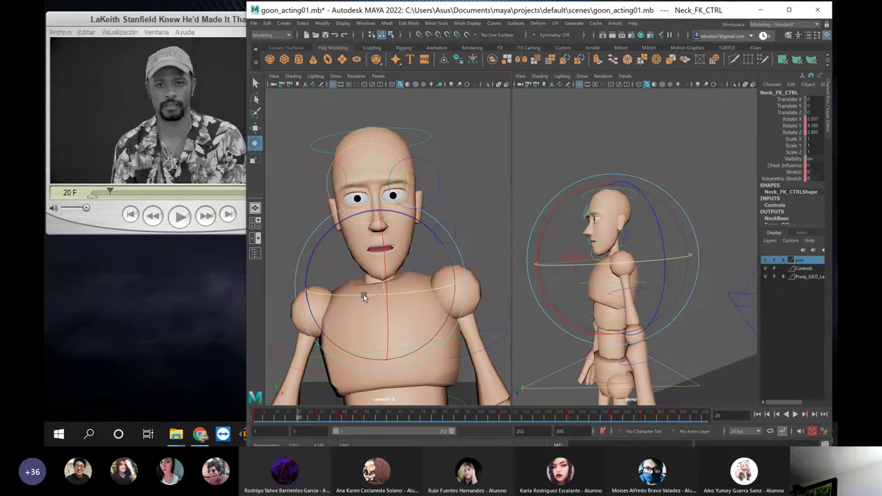
{"action": "left_click_drag", "start_coordinate": [444, 252], "coordinate": [445, 252]}
{"action": "key", "text": "ctrl+z"}
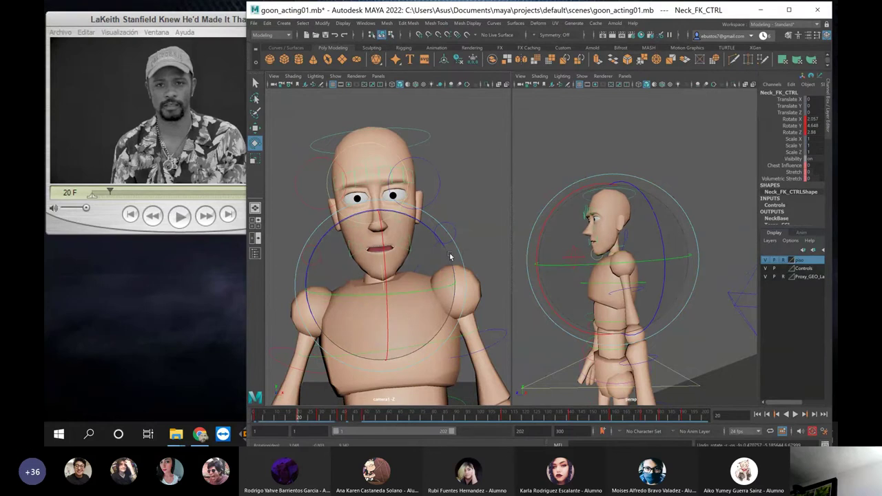
Reselect the neck control and tilt the head slightly sideways at frame 20 by rotating it in Z
{"action": "left_click", "coordinate": [458, 249]}
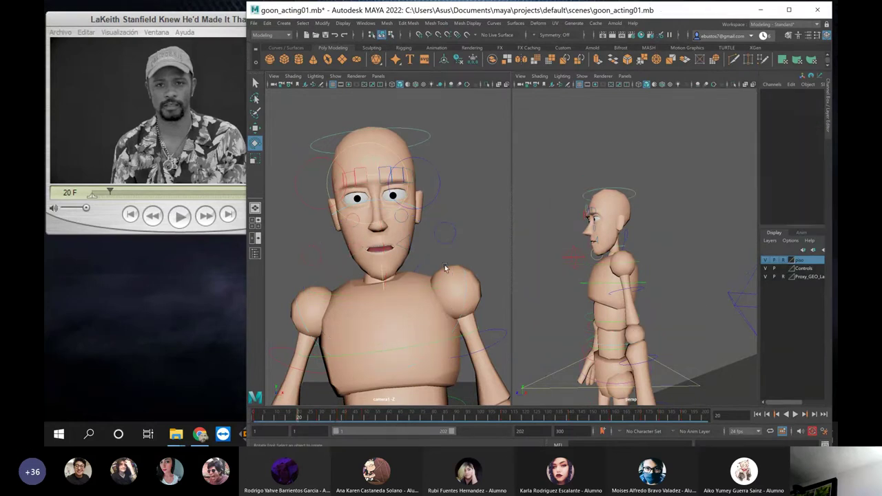
{"action": "left_click", "coordinate": [622, 250]}
{"action": "left_click_drag", "start_coordinate": [660, 247], "coordinate": [659, 243]}
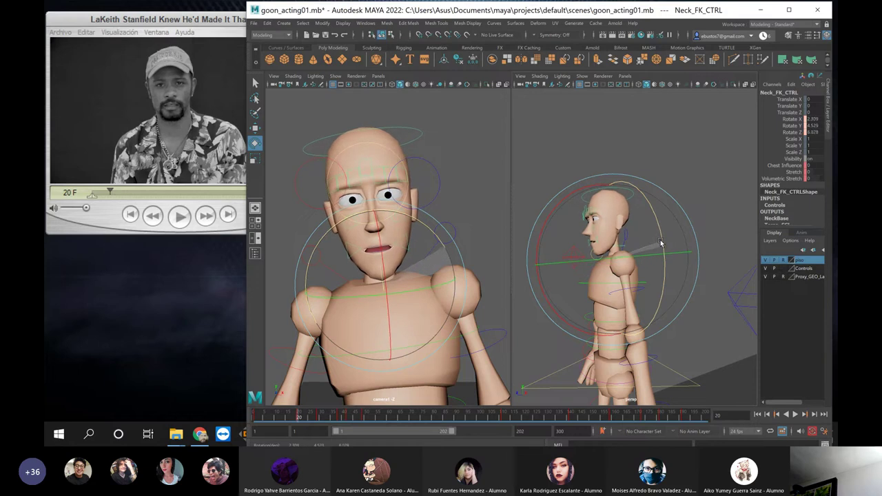
{"action": "left_click_drag", "start_coordinate": [658, 240], "coordinate": [658, 243]}
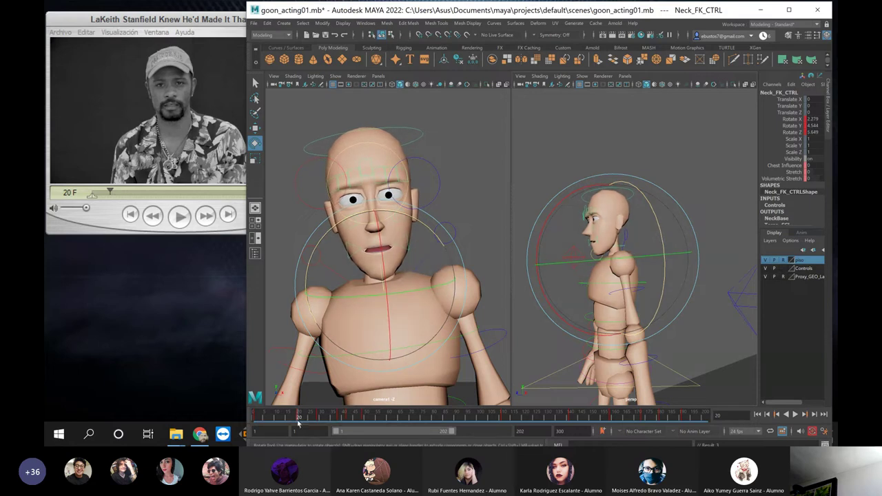
Return to the first frame in the animation and reference, and lower the eye target control to about -1.6 in Y
{"action": "left_click_drag", "start_coordinate": [299, 422], "coordinate": [254, 416]}
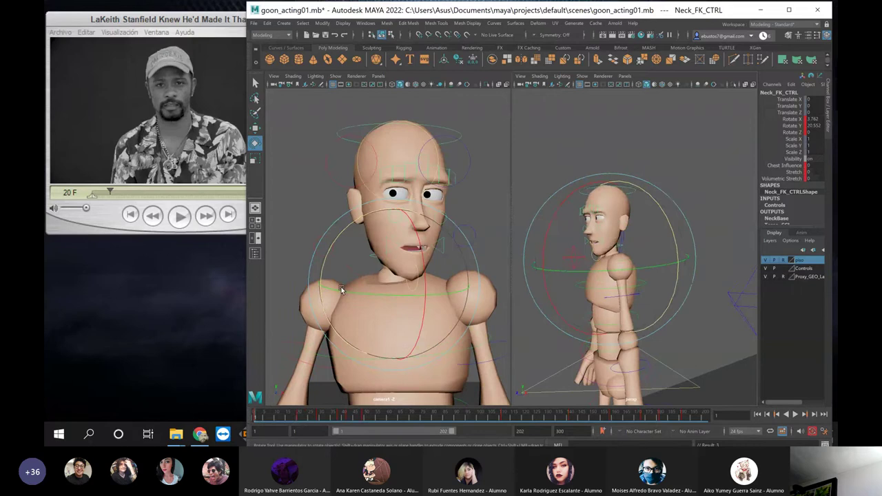
{"action": "left_click", "coordinate": [289, 170]}
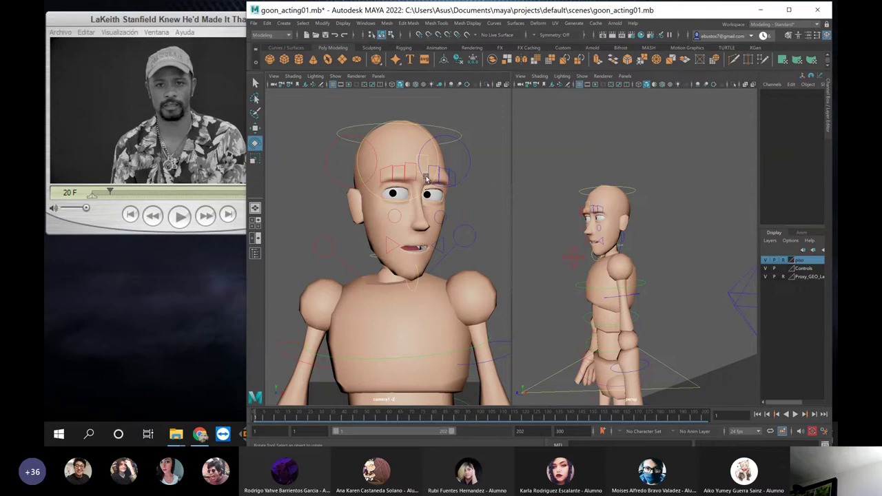
{"action": "left_click", "coordinate": [383, 207]}
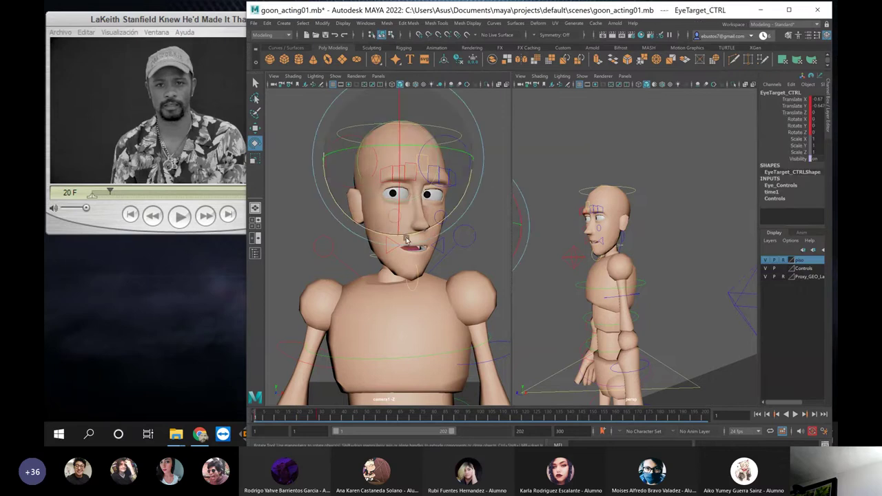
{"action": "key", "text": "w"}
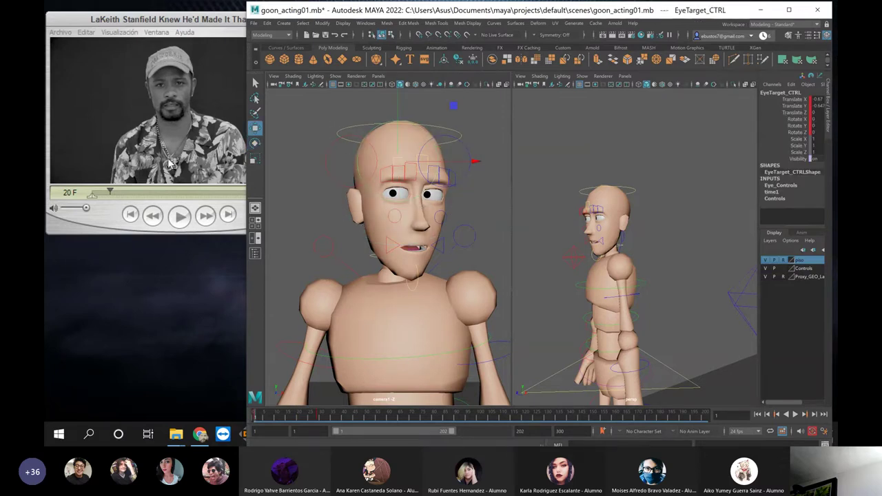
{"action": "left_click", "coordinate": [107, 195]}
{"action": "left_click_drag", "start_coordinate": [107, 193], "coordinate": [75, 192]}
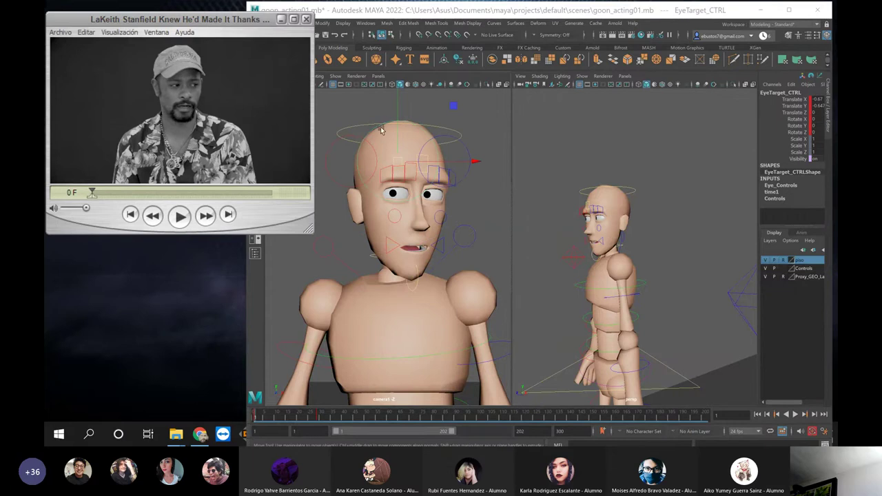
{"action": "left_click_drag", "start_coordinate": [399, 105], "coordinate": [398, 178]}
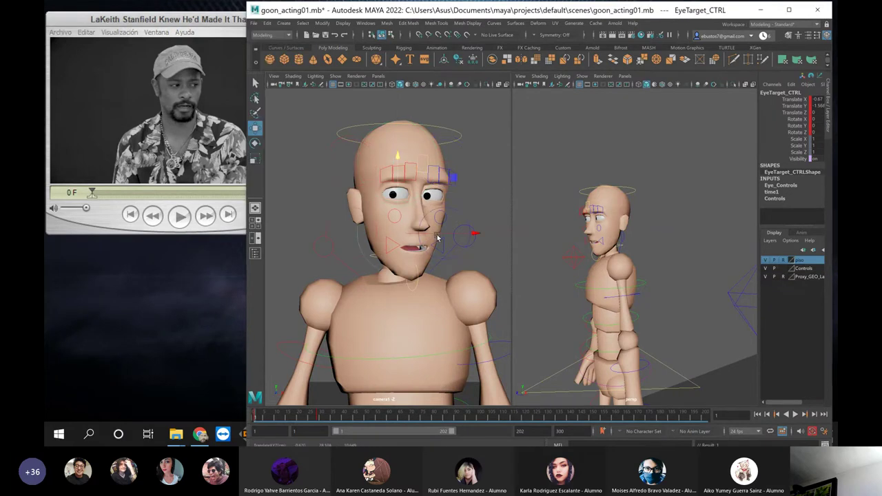
Move the eye target control to about 7.55 in X and -1.8 in Y so the eyes look toward the character's left
{"action": "left_click", "coordinate": [497, 233]}
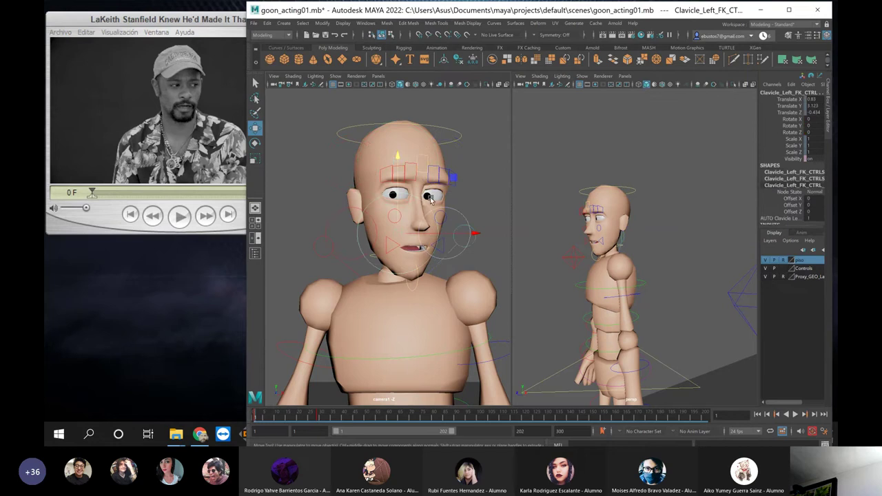
{"action": "left_click", "coordinate": [372, 201]}
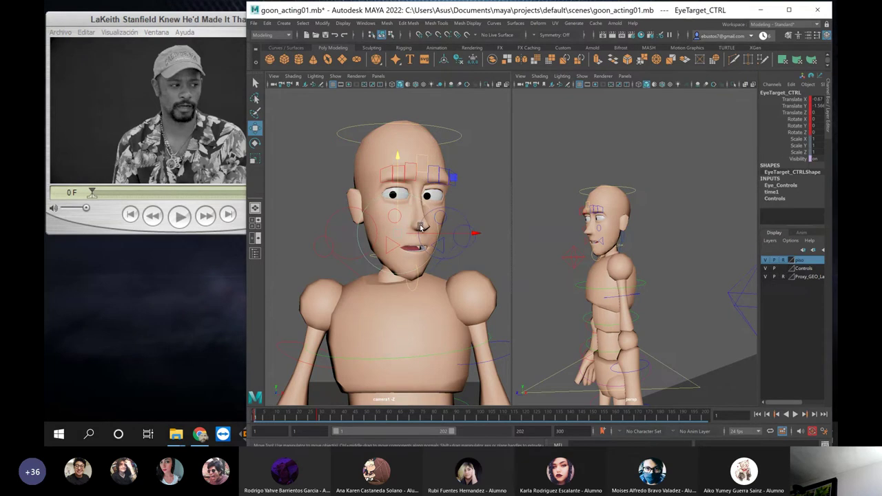
{"action": "left_click", "coordinate": [483, 192]}
{"action": "left_click", "coordinate": [379, 207]}
{"action": "left_click_drag", "start_coordinate": [458, 235], "coordinate": [590, 238]}
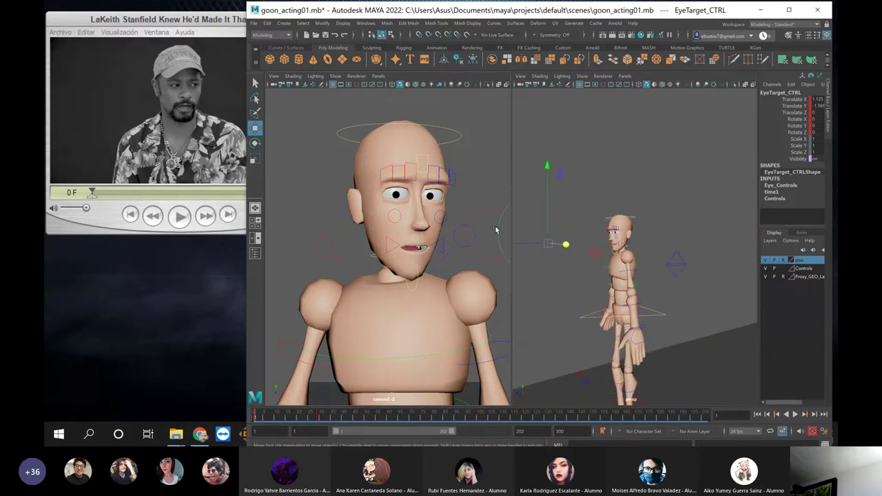
{"action": "left_click_drag", "start_coordinate": [558, 254], "coordinate": [579, 255], "text": "alt"}
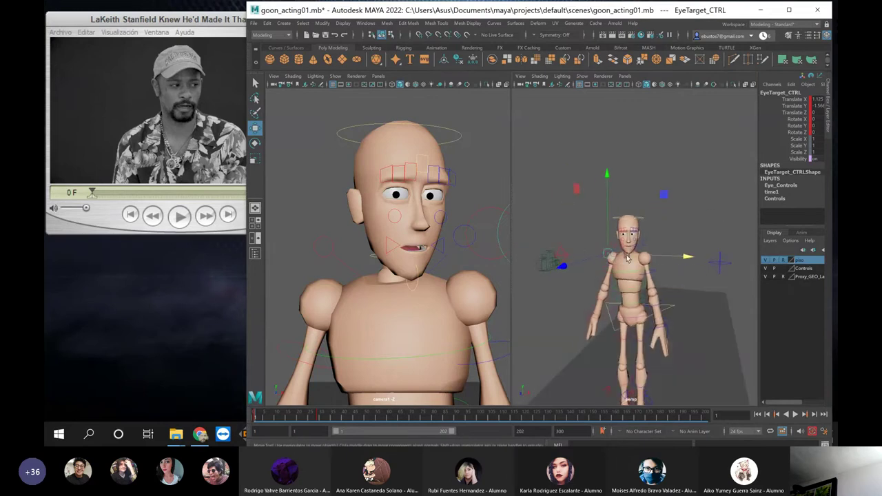
{"action": "left_click_drag", "start_coordinate": [667, 258], "coordinate": [748, 255]}
{"action": "left_click_drag", "start_coordinate": [673, 213], "coordinate": [668, 209]}
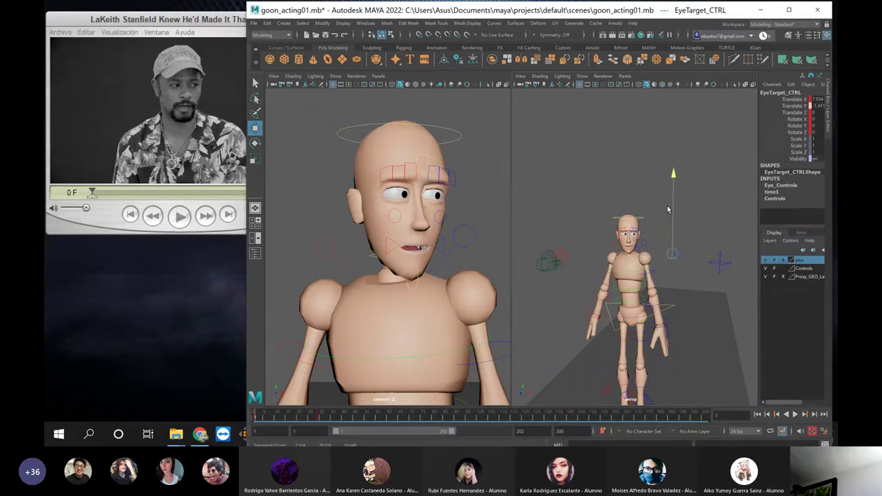
Select both individual eye target controls on the first frame and set their Upper Lid Open value to 0.2
{"action": "left_click", "coordinate": [556, 222]}
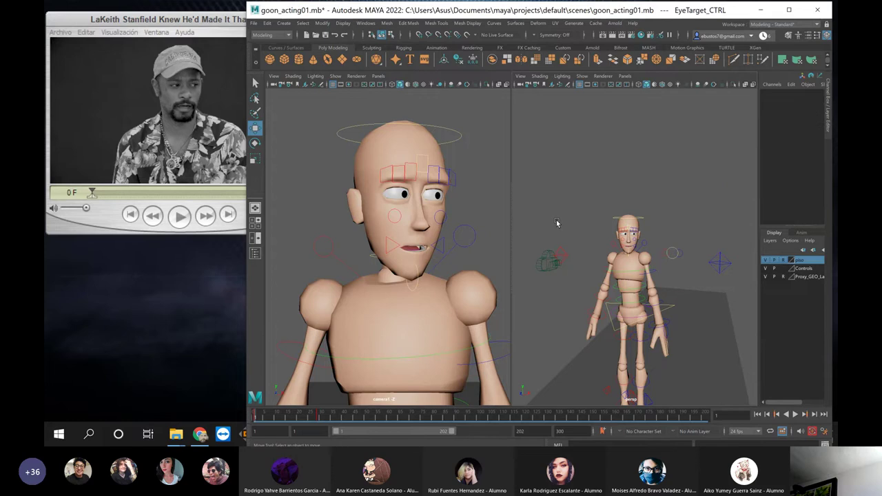
{"action": "scroll", "coordinate": [664, 255], "scroll_direction": "up", "scroll_amount": 2}
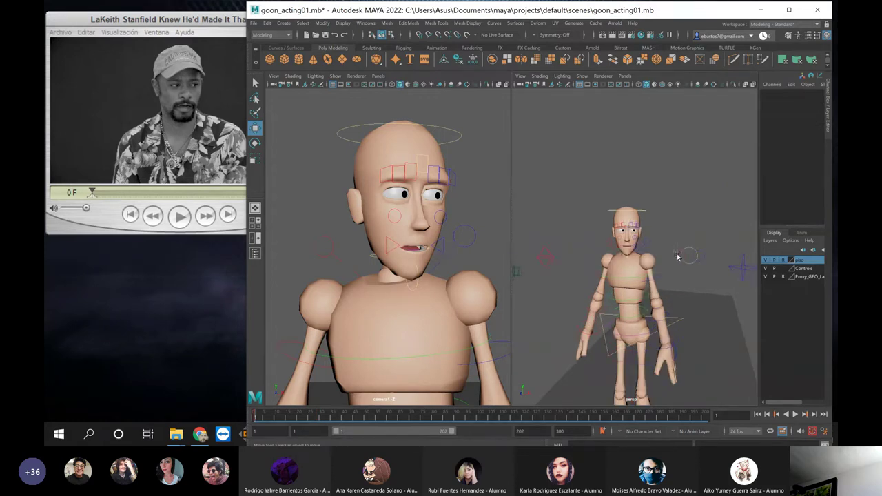
{"action": "left_click", "coordinate": [689, 259]}
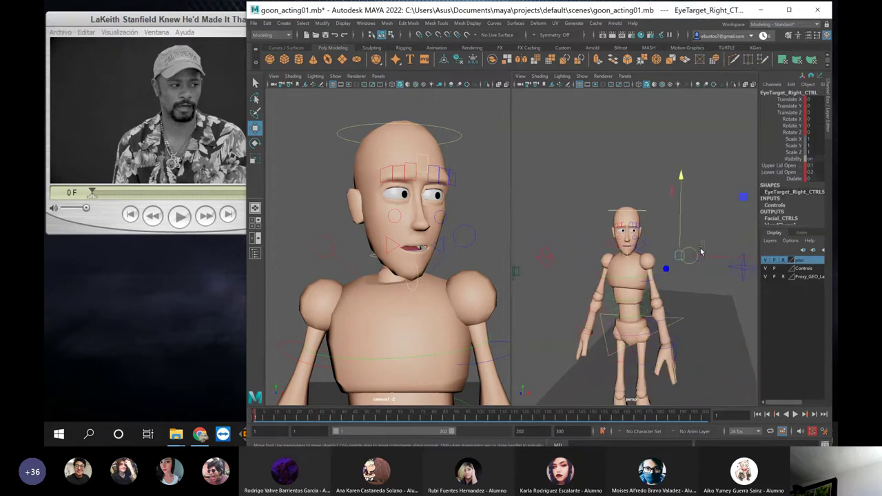
{"action": "left_click", "coordinate": [700, 256]}
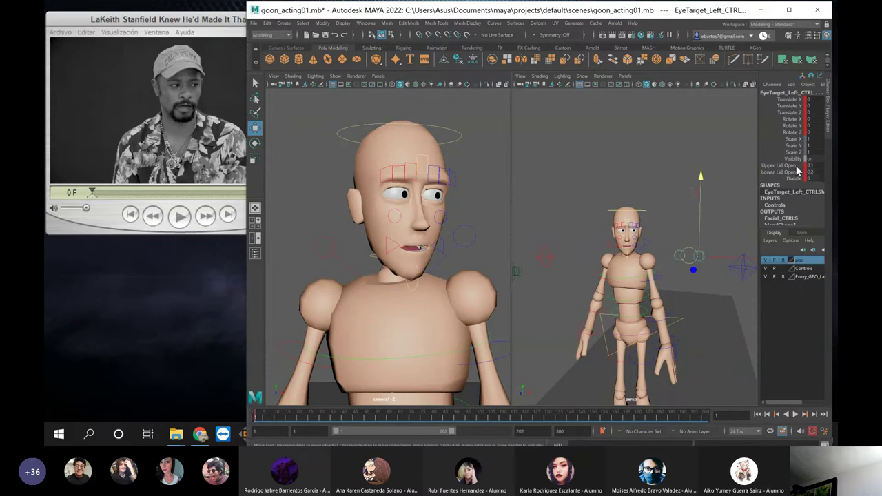
{"action": "left_click", "coordinate": [793, 166]}
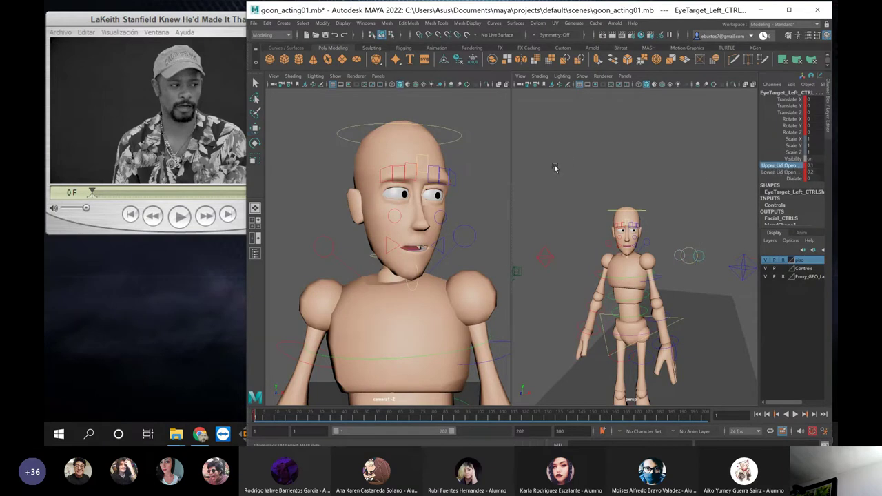
{"action": "mouse_move", "coordinate": [555, 167]}
{"action": "middle_mouse_down"}
{"action": "mouse_move", "coordinate": [544, 165]}
{"action": "mouse_move", "coordinate": [565, 164]}
{"action": "mouse_move", "coordinate": [554, 162]}
{"action": "middle_mouse_up"}
{"action": "left_click", "coordinate": [810, 166]}
{"action": "left_click", "coordinate": [811, 164]}
{"action": "key", "text": "Return"}
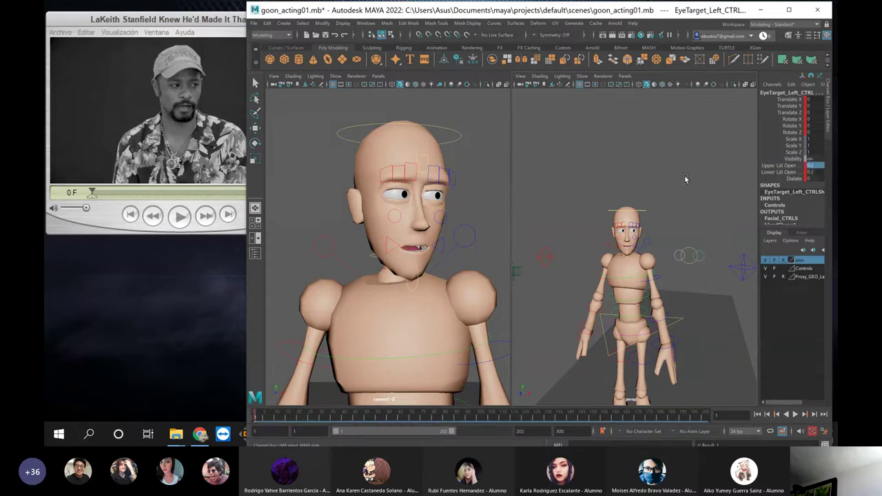
Set the Lower Lid Open value of both eye target controls to 0.3
{"action": "left_click", "coordinate": [812, 172]}
{"action": "left_click", "coordinate": [812, 172]}
{"action": "type", "text": "3"}
{"action": "key", "text": "Return"}
Rotate the center root FK control to about 0.5 degrees in X on the first frame, and deselect it
{"action": "left_click", "coordinate": [681, 328]}
{"action": "key", "text": "w"}
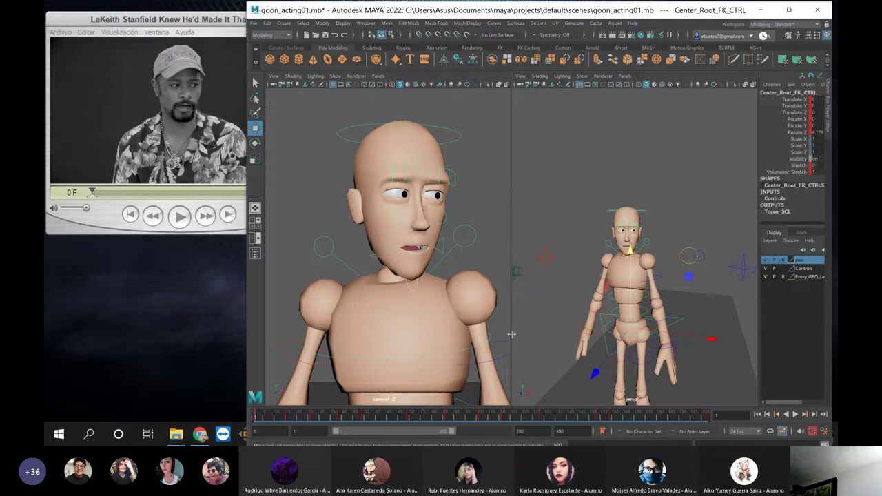
{"action": "key", "text": "e"}
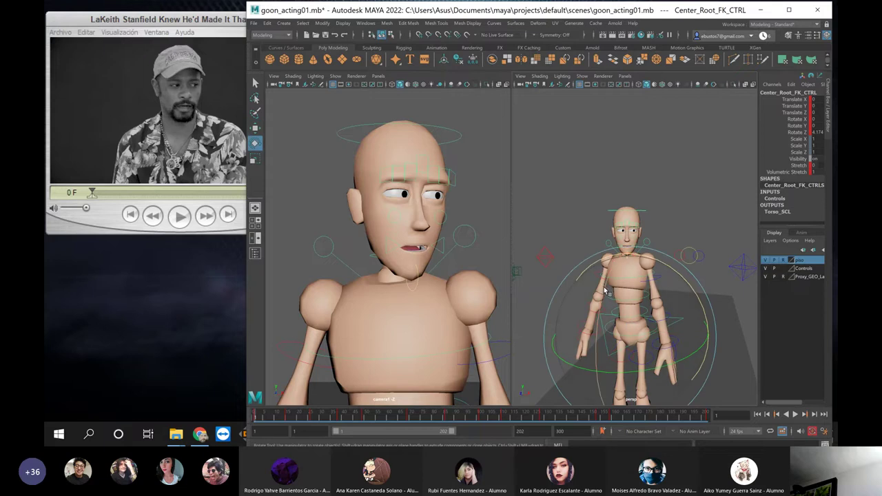
{"action": "left_click_drag", "start_coordinate": [605, 292], "coordinate": [609, 292]}
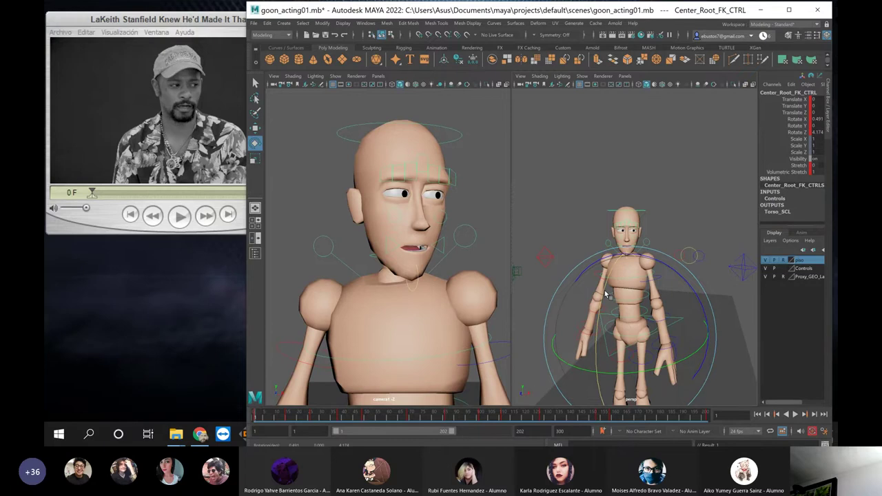
{"action": "left_click", "coordinate": [687, 245]}
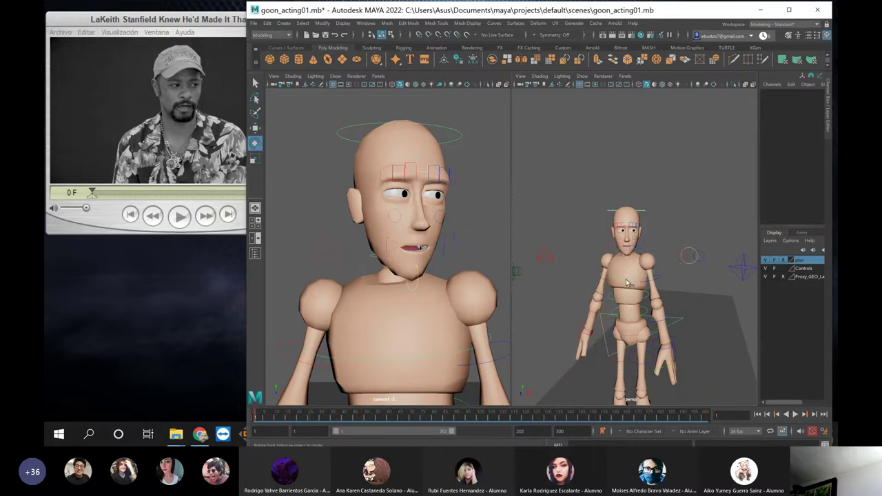
Rotate the chest FK control very slightly on the first frame, and deselect it
{"action": "left_click", "coordinate": [630, 281]}
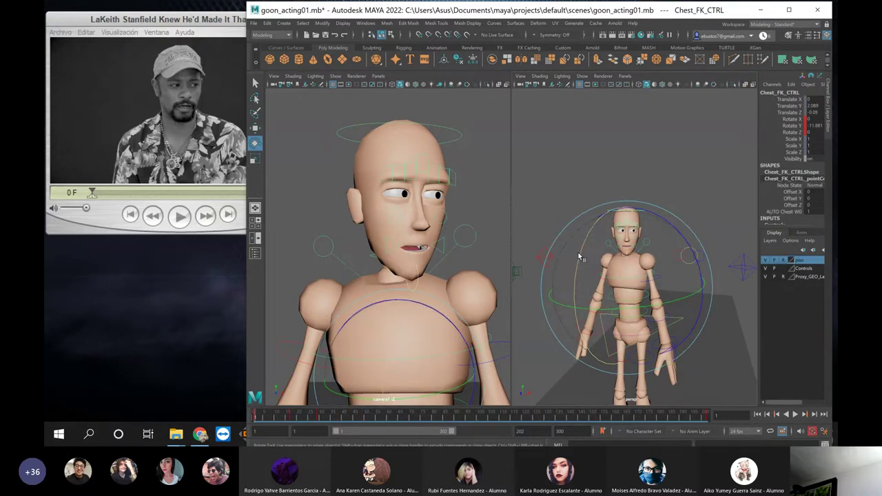
{"action": "left_click_drag", "start_coordinate": [579, 257], "coordinate": [581, 256]}
{"action": "left_click", "coordinate": [581, 189]}
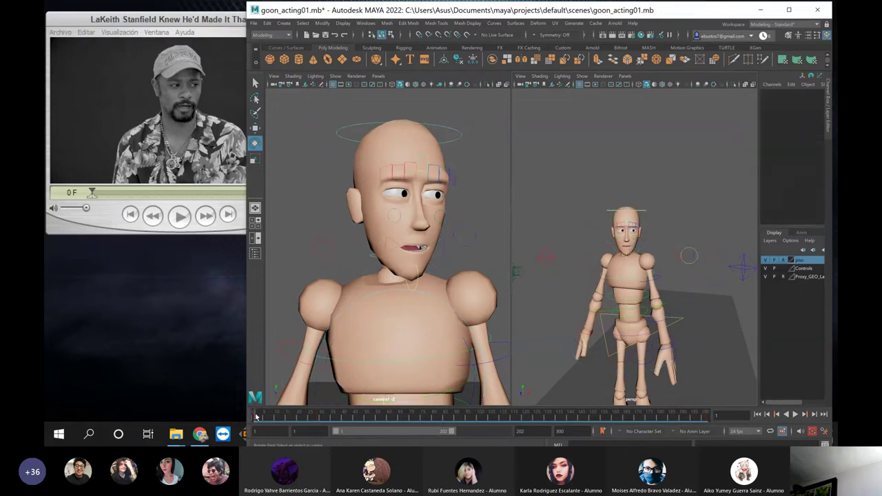
Play the opening head turn up to frame 28, and scrub the reference video to frame 10 to compare the poses
{"action": "mouse_move", "coordinate": [256, 416]}
{"action": "left_mouse_down"}
{"action": "mouse_move", "coordinate": [276, 417]}
{"action": "mouse_move", "coordinate": [254, 416]}
{"action": "left_mouse_up"}
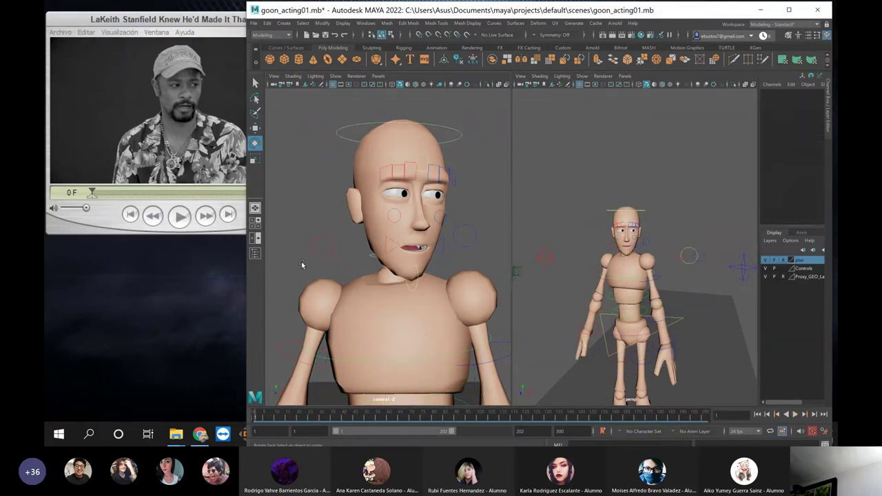
{"action": "key", "text": "alt+v"}
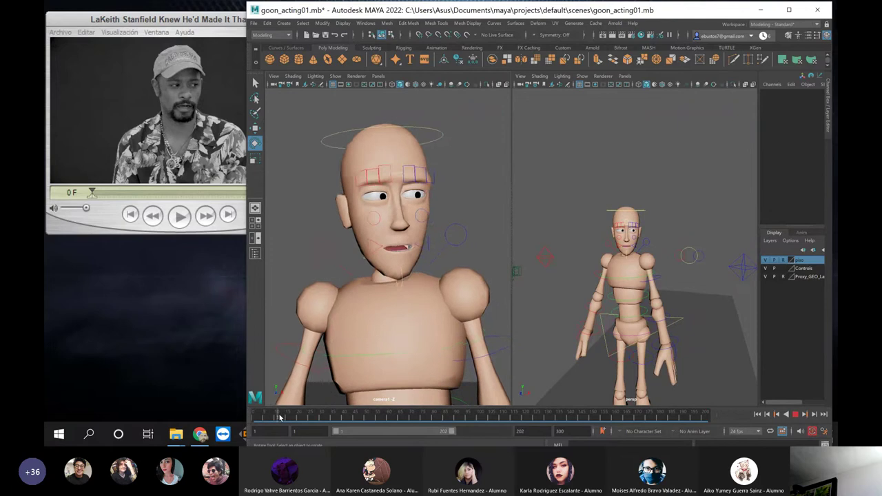
{"action": "left_click", "coordinate": [316, 415]}
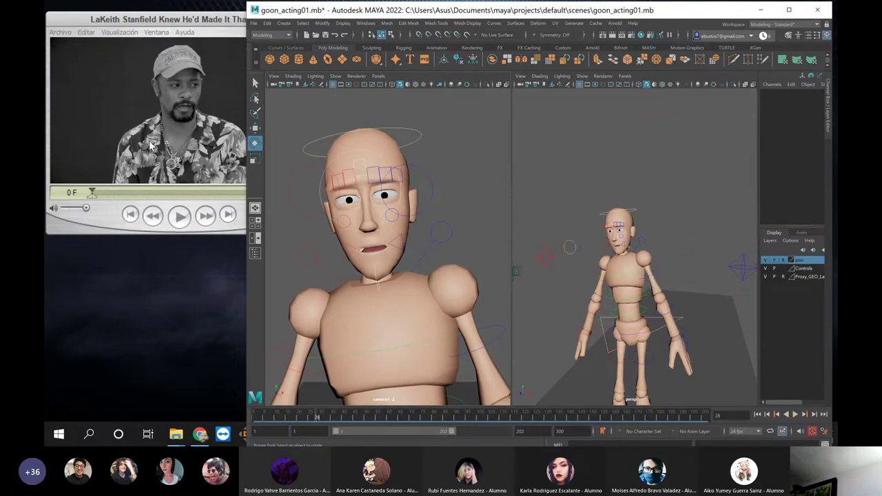
{"action": "left_click", "coordinate": [94, 194]}
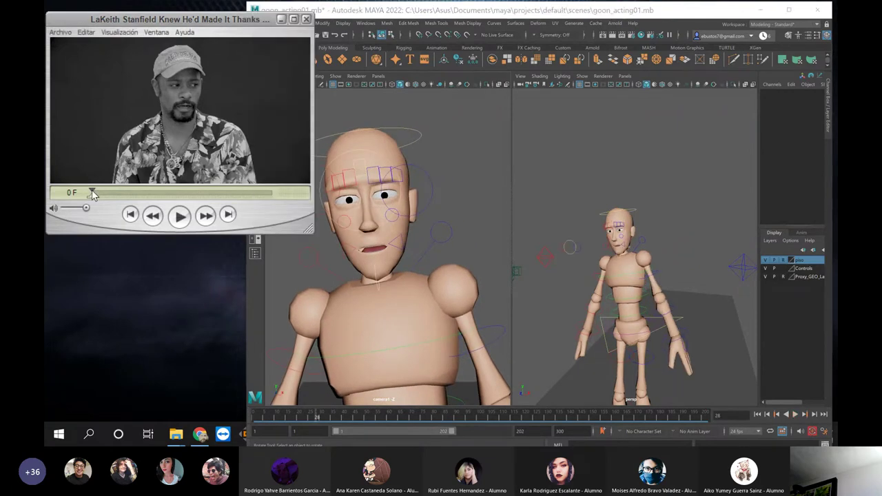
{"action": "left_click_drag", "start_coordinate": [93, 193], "coordinate": [102, 198]}
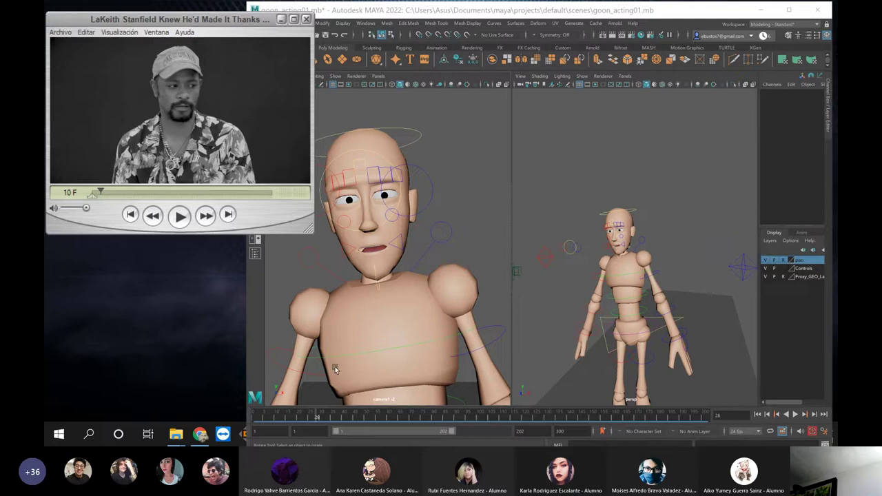
Turn the neck FK control to about 14.7 degrees in Y at frame 10, and check the motion in playback
{"action": "left_click", "coordinate": [308, 418]}
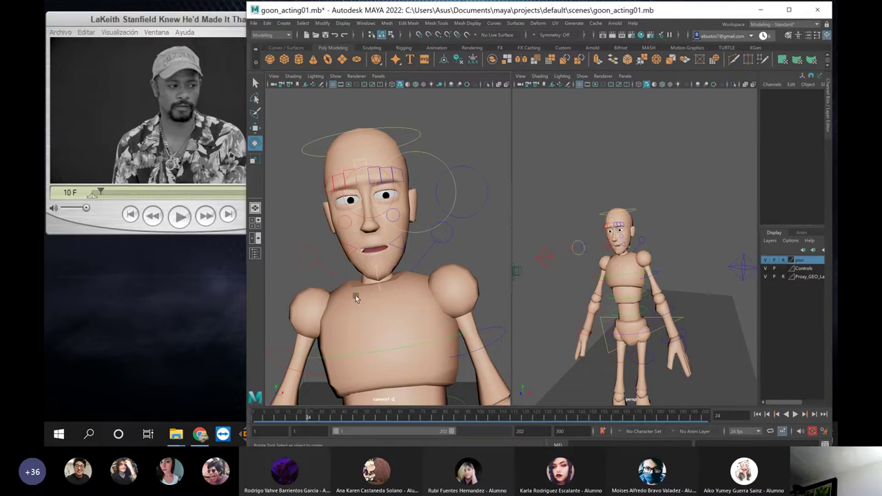
{"action": "left_click", "coordinate": [632, 249]}
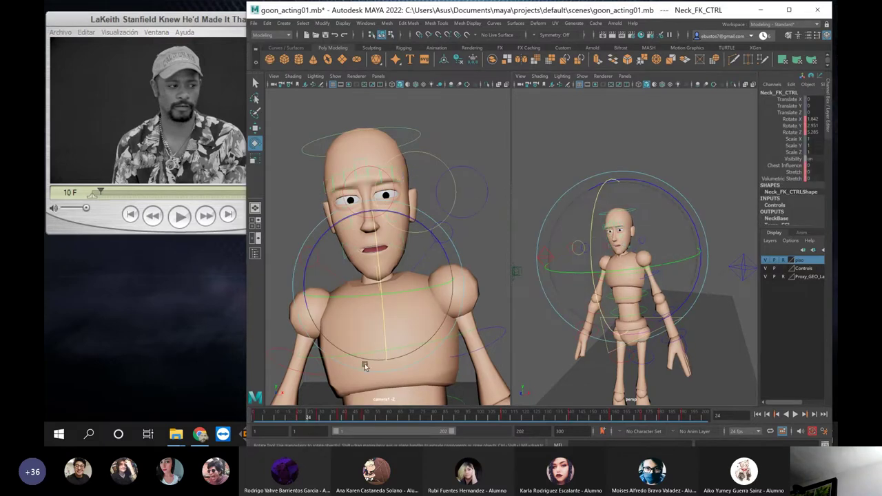
{"action": "left_click", "coordinate": [276, 418]}
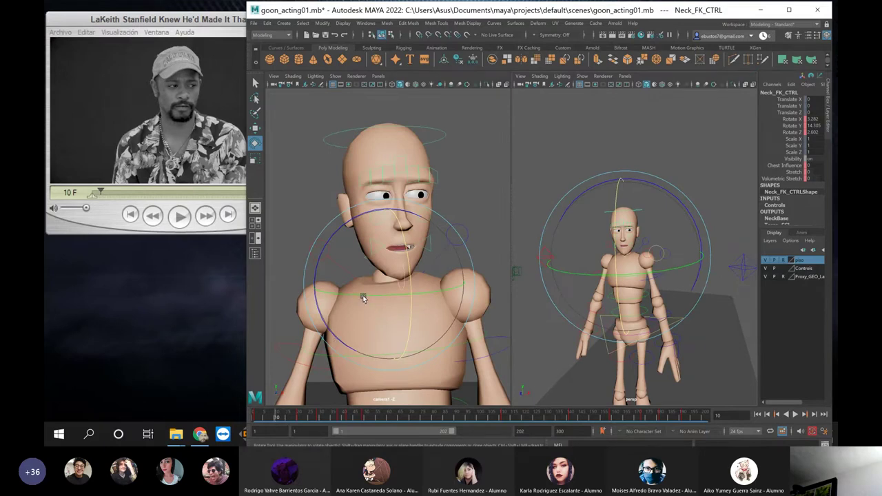
{"action": "left_click_drag", "start_coordinate": [363, 295], "coordinate": [364, 297]}
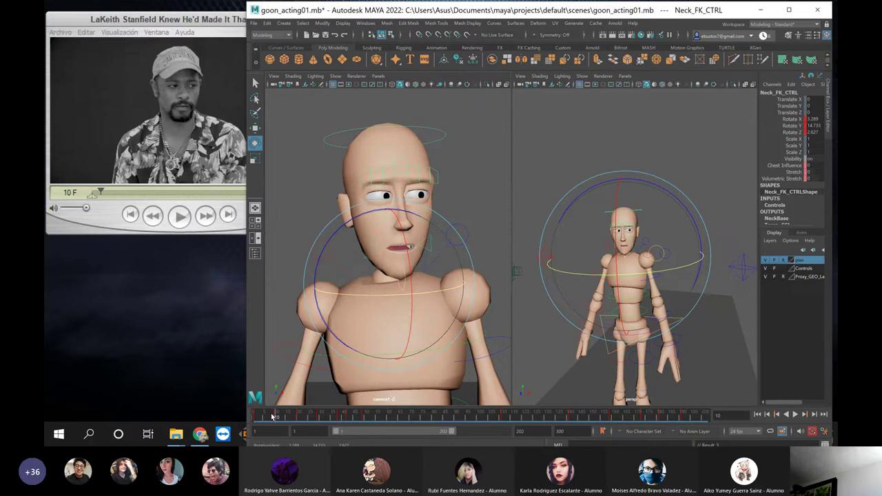
{"action": "key", "text": "alt+v"}
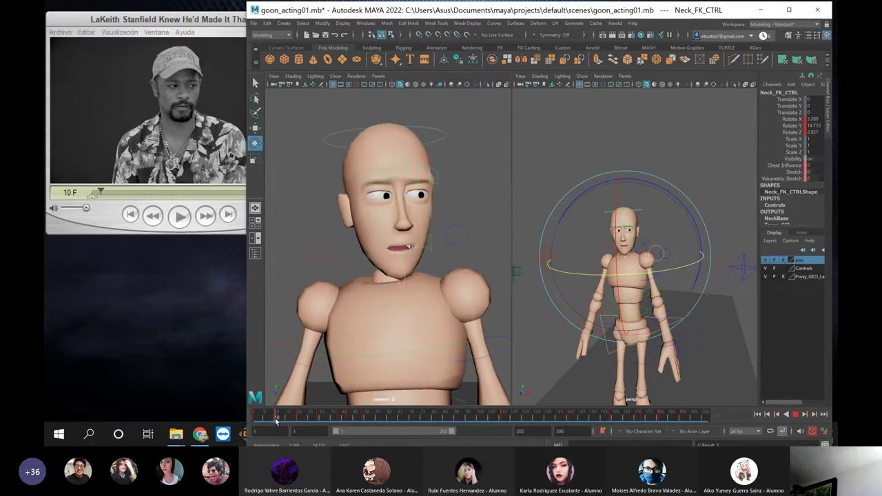
Move the reference video back to frame 9 and bring the animation to the same frame
{"action": "left_click", "coordinate": [91, 130]}
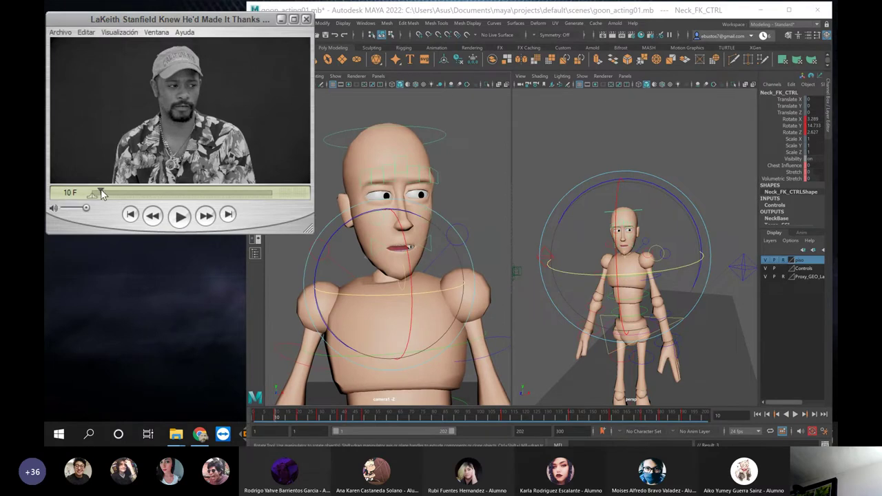
{"action": "left_click_drag", "start_coordinate": [101, 194], "coordinate": [101, 197]}
{"action": "left_click", "coordinate": [273, 419]}
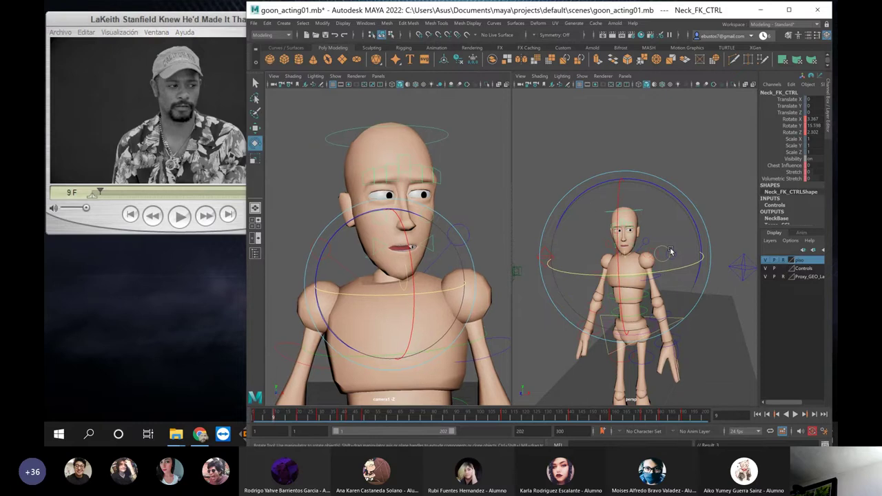
Undo the accidental neck rotation, select both individual eye target controls, and key them at frame 9
{"action": "left_click_drag", "start_coordinate": [672, 249], "coordinate": [675, 259]}
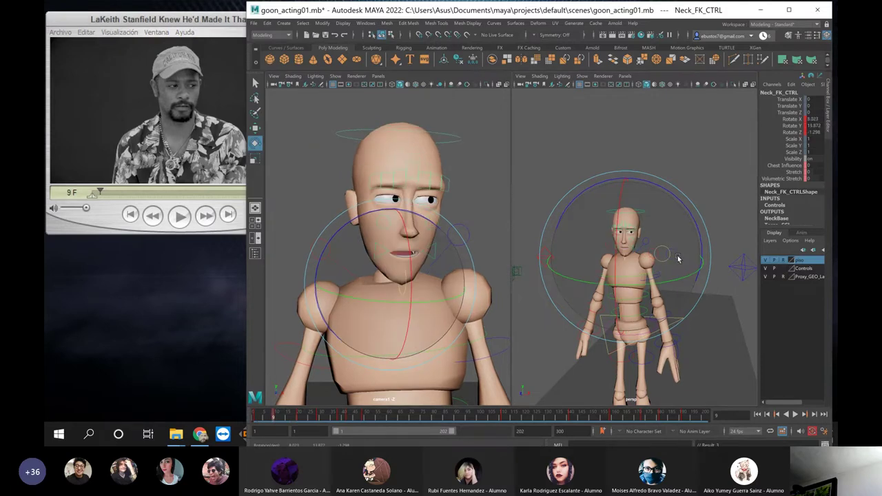
{"action": "key", "text": "ctrl+z"}
{"action": "scroll", "coordinate": [693, 227], "scroll_direction": "up", "scroll_amount": 2}
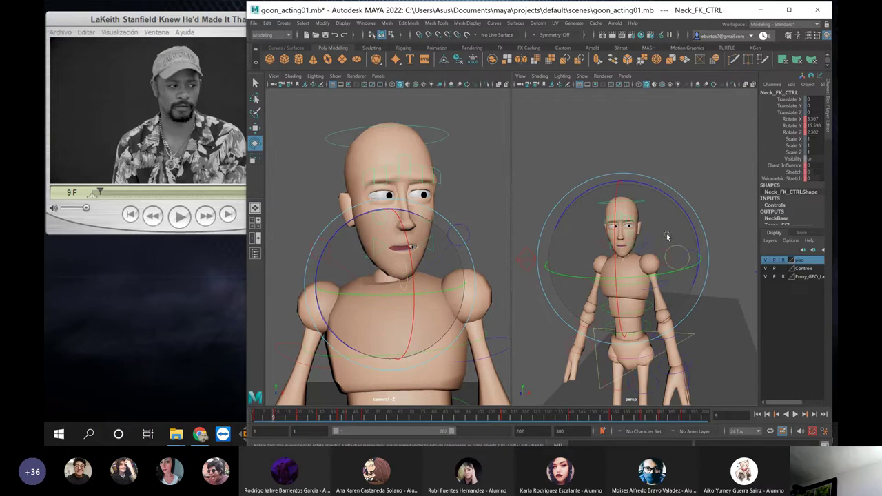
{"action": "key", "text": "q"}
{"action": "left_click", "coordinate": [671, 223]}
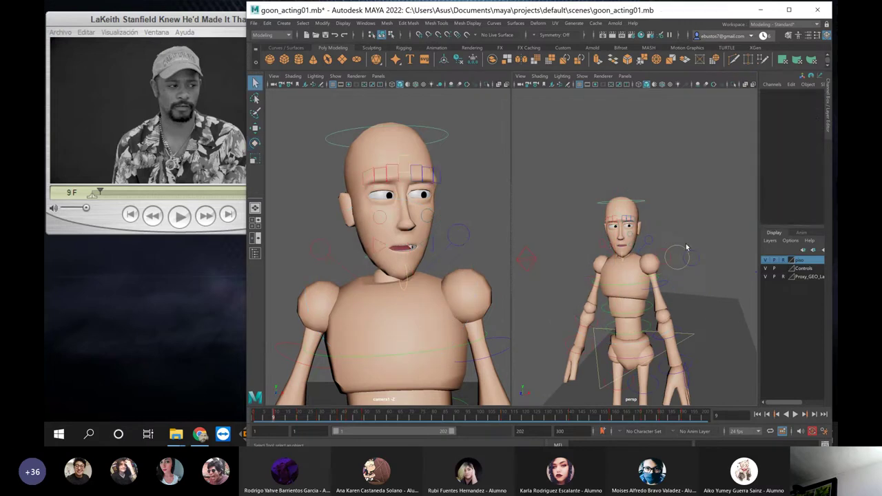
{"action": "left_click", "coordinate": [699, 262]}
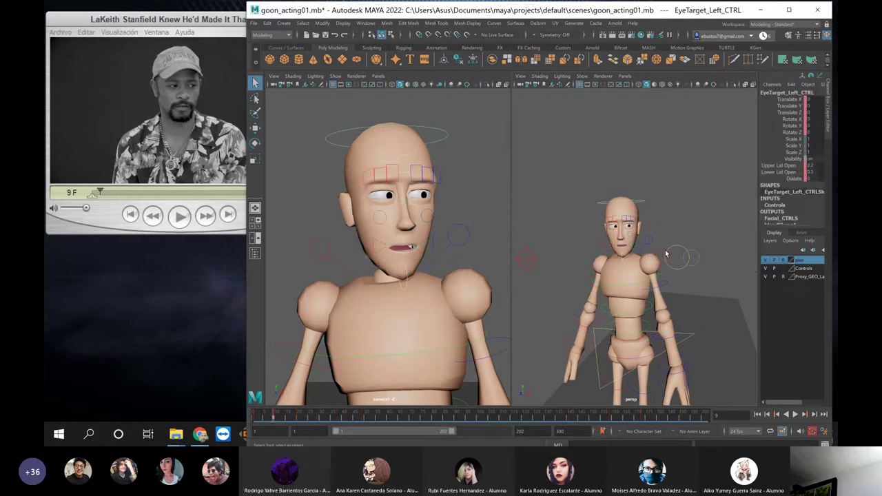
{"action": "left_click", "coordinate": [691, 257]}
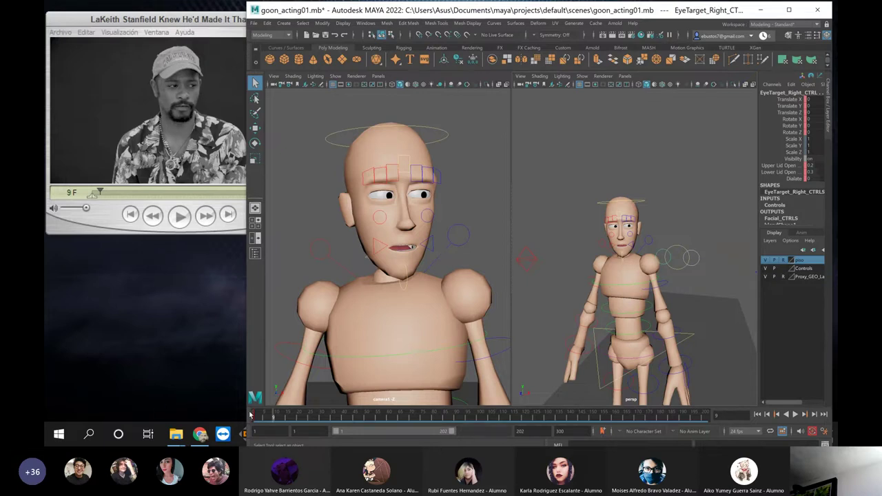
{"action": "key", "text": "s"}
Move the animation to frame 10 and step the reference video to frame 10 to compare the start of the blink
{"action": "key", "text": "alt+v"}
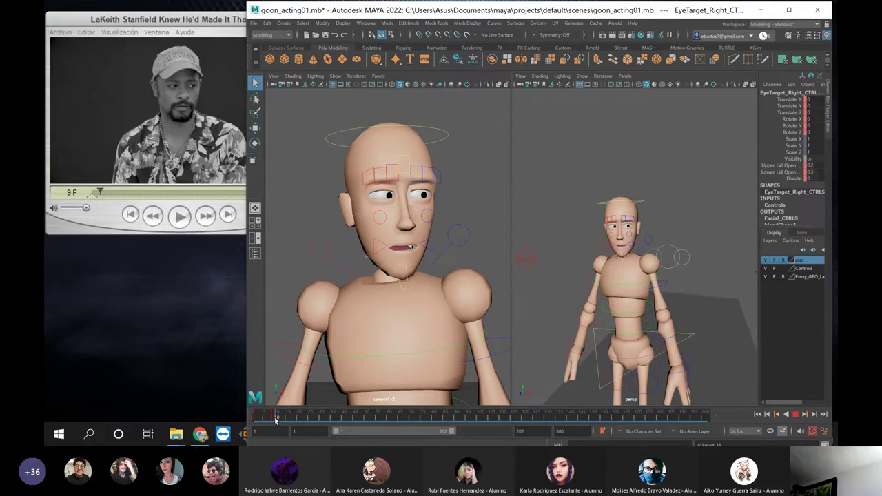
{"action": "left_click", "coordinate": [275, 419]}
{"action": "left_click", "coordinate": [92, 109]}
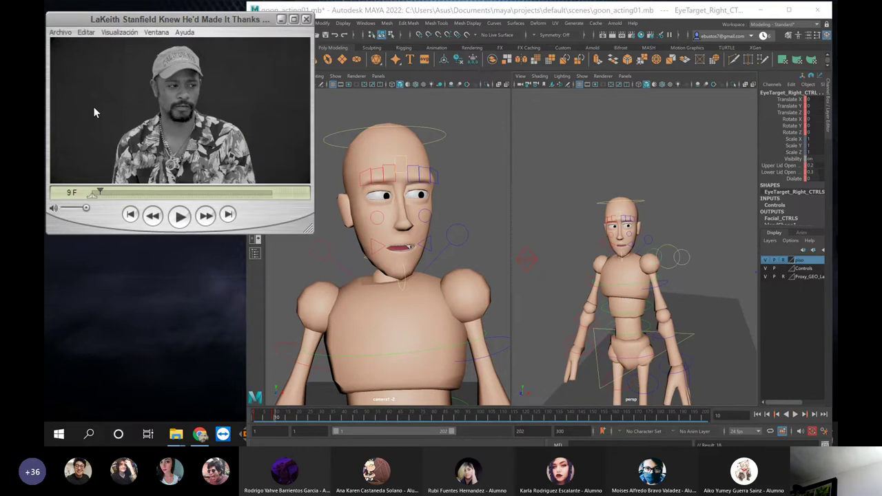
{"action": "key", "text": "Right"}
{"action": "key", "text": "Right"}
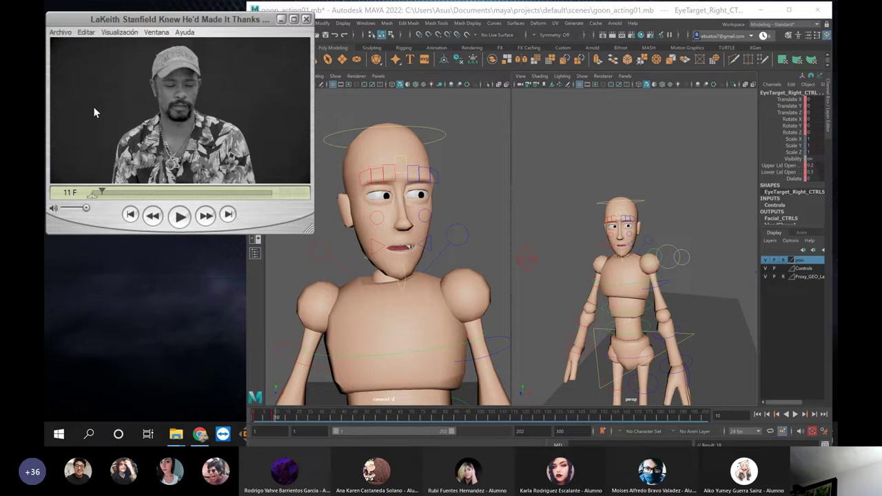
{"action": "key", "text": "Left"}
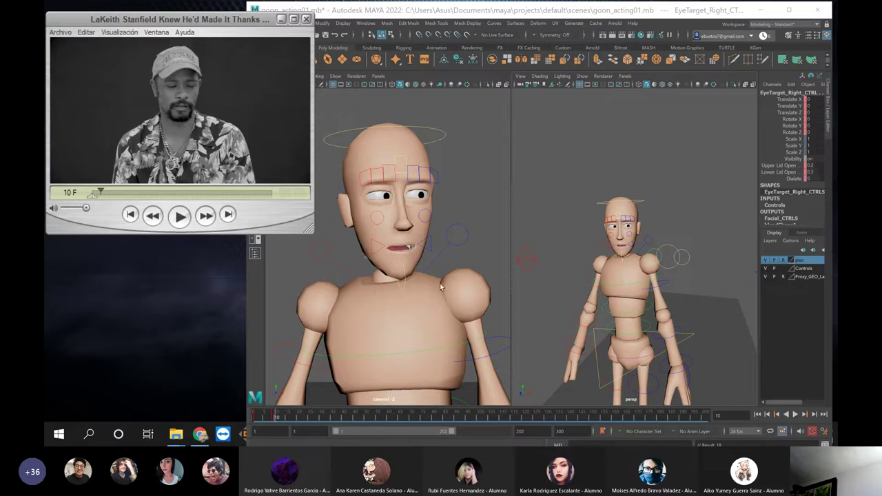
Set Upper Lid Open to 0.5 on both eye target controls at frame 10
{"action": "left_click", "coordinate": [814, 166]}
{"action": "left_click", "coordinate": [816, 165]}
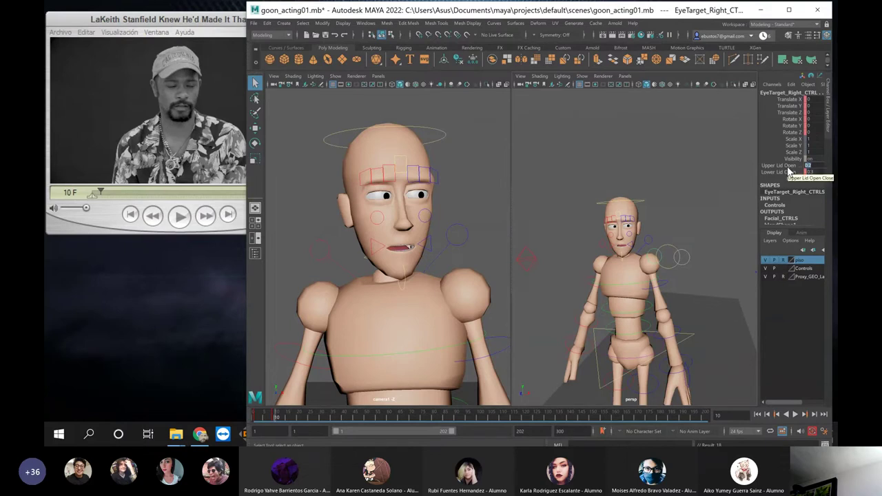
{"action": "left_click", "coordinate": [788, 168]}
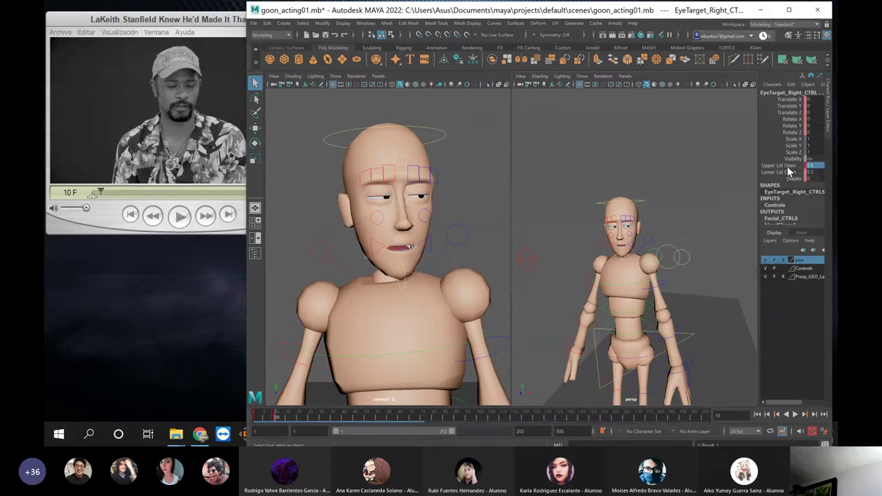
Set Lower Lid Open to 0.4 on both eye target controls at frame 10
{"action": "left_click", "coordinate": [817, 172]}
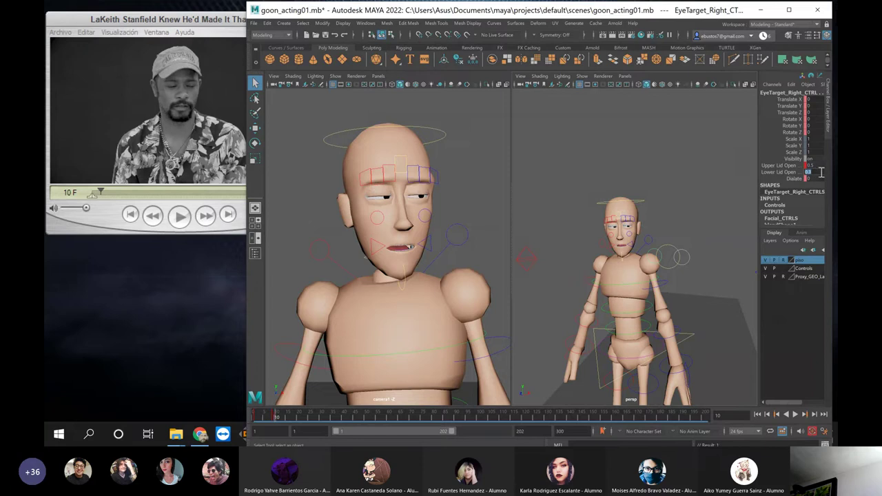
{"action": "type", "text": ".4"}
{"action": "key", "text": "Return"}
Step the reference video to frame 11 and bring the animation to the same frame
{"action": "left_click", "coordinate": [113, 109]}
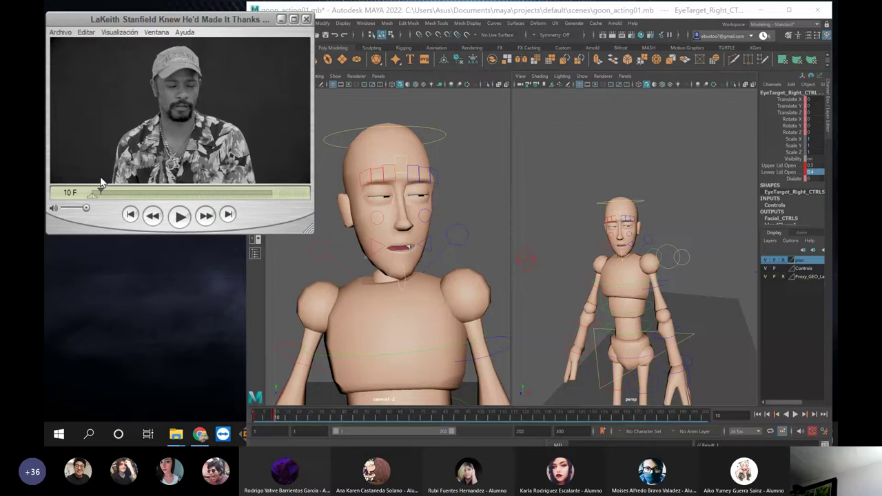
{"action": "key", "text": "Right"}
{"action": "key", "text": "Right"}
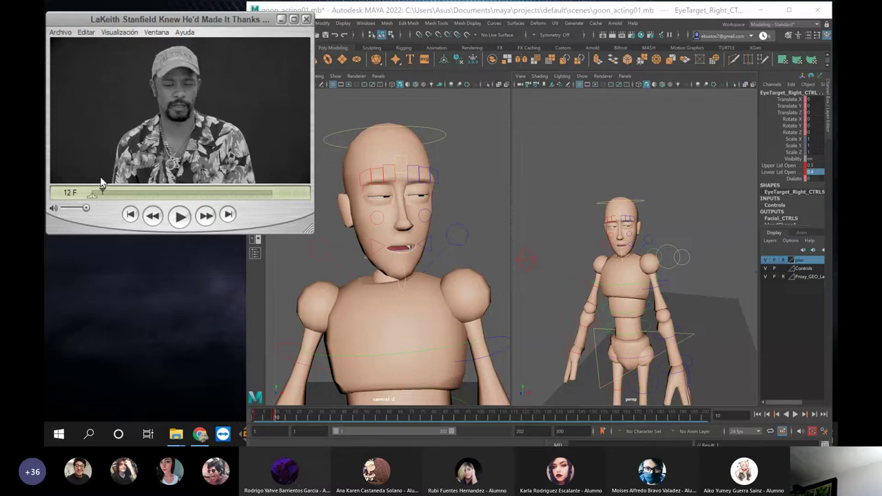
{"action": "key", "text": "Left"}
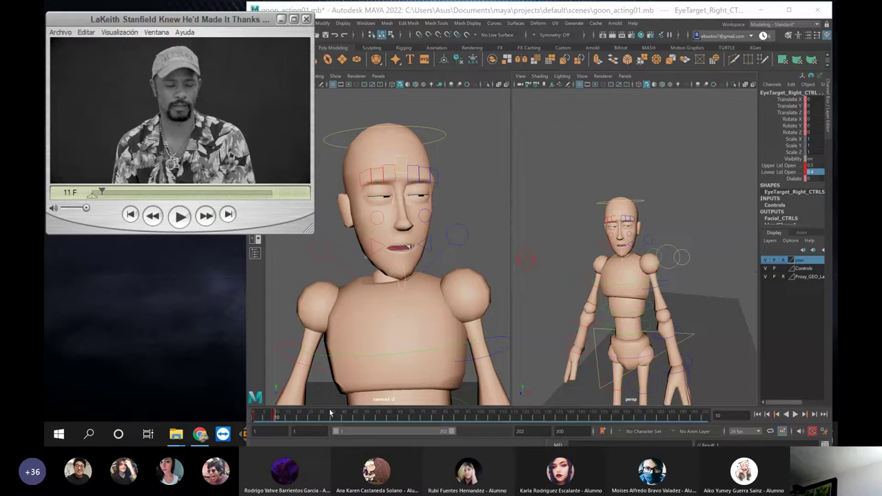
{"action": "left_click", "coordinate": [278, 416]}
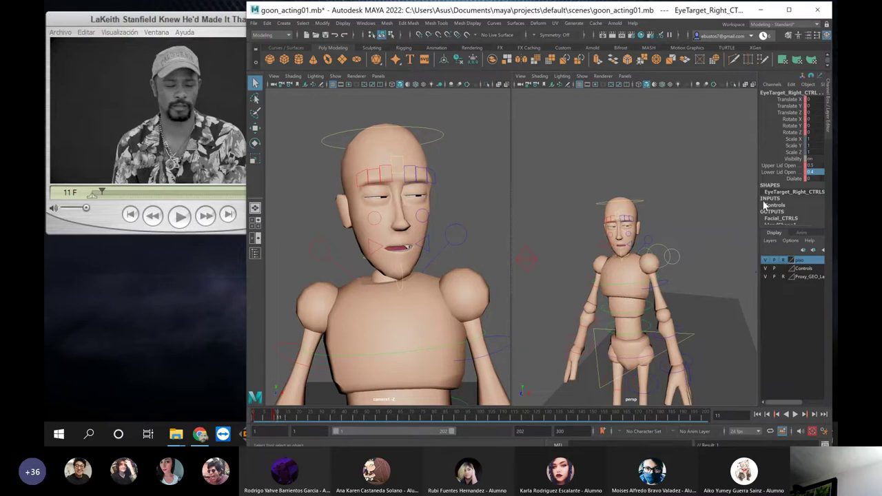
Try an Upper Lid Open value of 1 on both eye targets at frame 11, and undo it
{"action": "left_click", "coordinate": [816, 166]}
{"action": "type", "text": "1"}
{"action": "key", "text": "Return"}
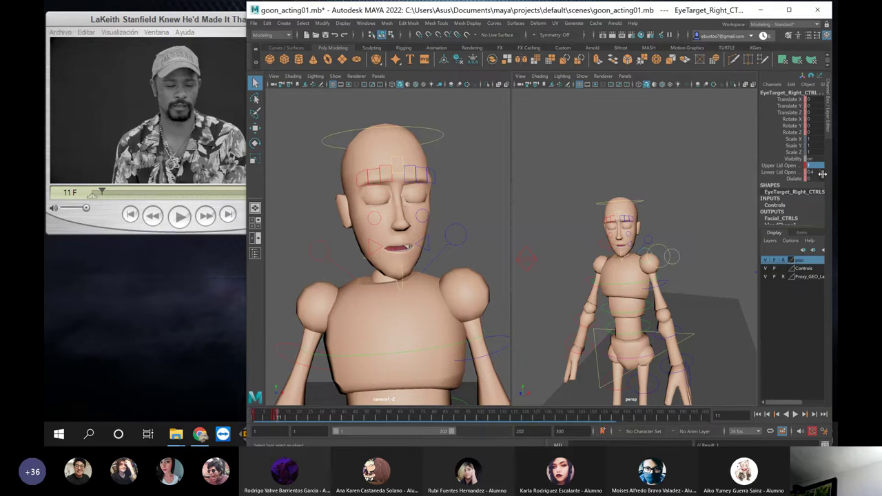
{"action": "key", "text": "ctrl+z"}
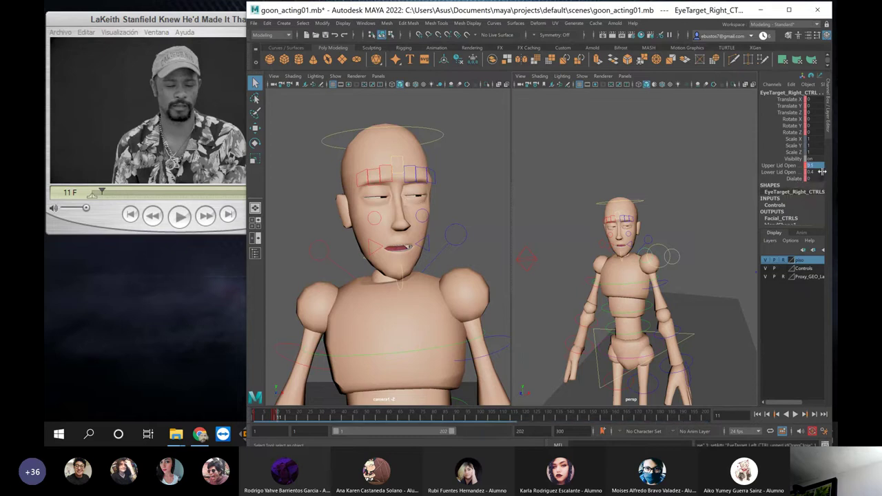
Set Upper Lid Open to 0.6 and Lower Lid Open to 0.5 on both eye targets at frame 11
{"action": "left_click", "coordinate": [817, 166]}
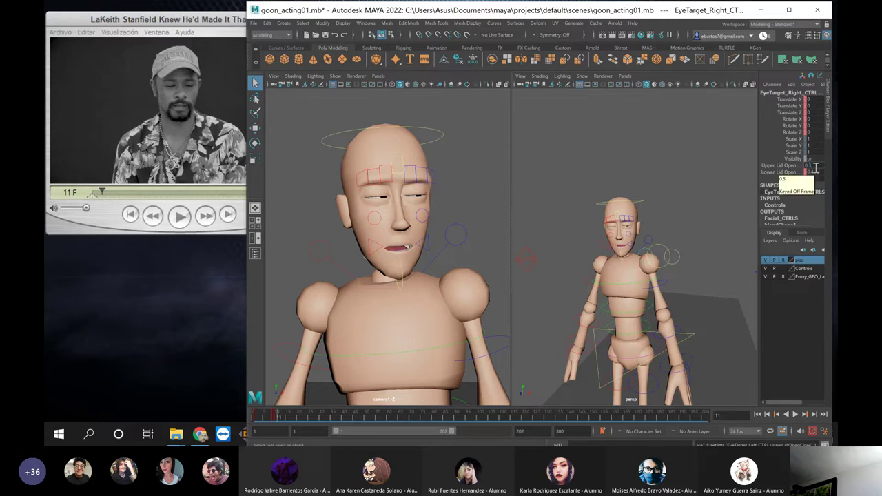
{"action": "type", "text": "0.6"}
{"action": "key", "text": "Return"}
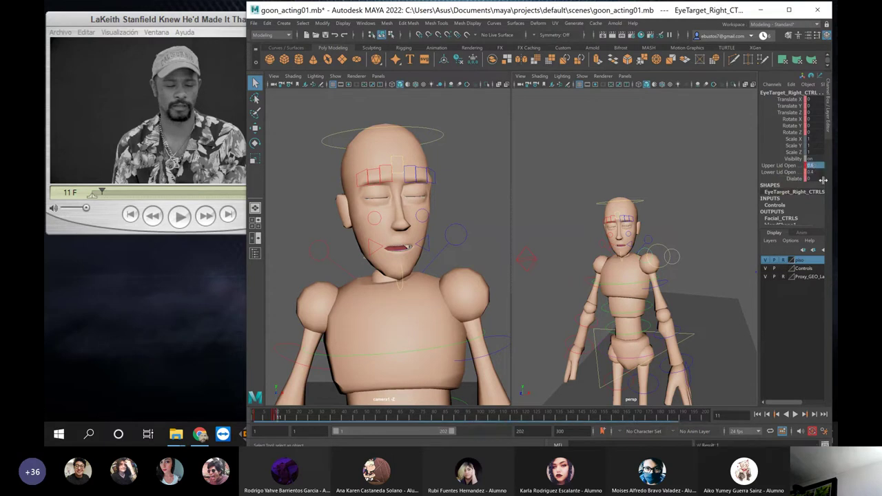
{"action": "left_click", "coordinate": [817, 173]}
{"action": "left_click", "coordinate": [815, 172]}
{"action": "left_click", "coordinate": [813, 174]}
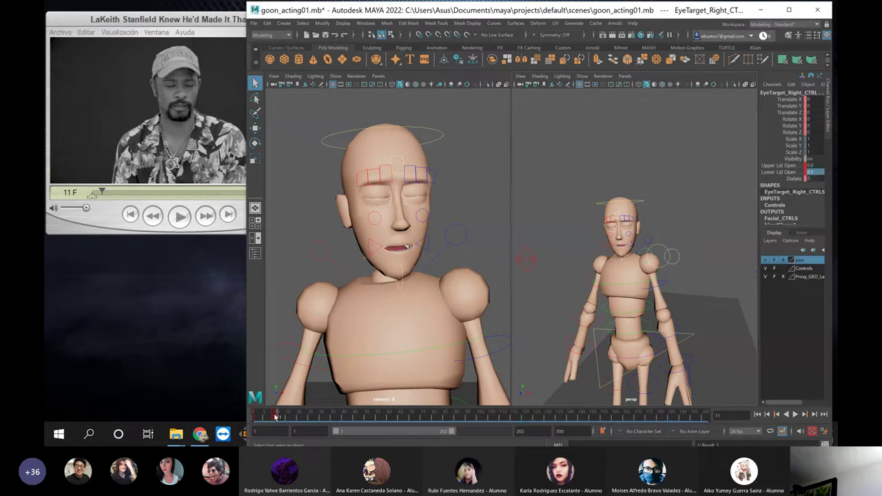
Play back the opening frames with nothing selected to review the closing of the eyelids
{"action": "mouse_move", "coordinate": [276, 417]}
{"action": "left_mouse_down"}
{"action": "mouse_move", "coordinate": [285, 417]}
{"action": "mouse_move", "coordinate": [264, 417]}
{"action": "left_mouse_up"}
{"action": "left_click", "coordinate": [294, 252]}
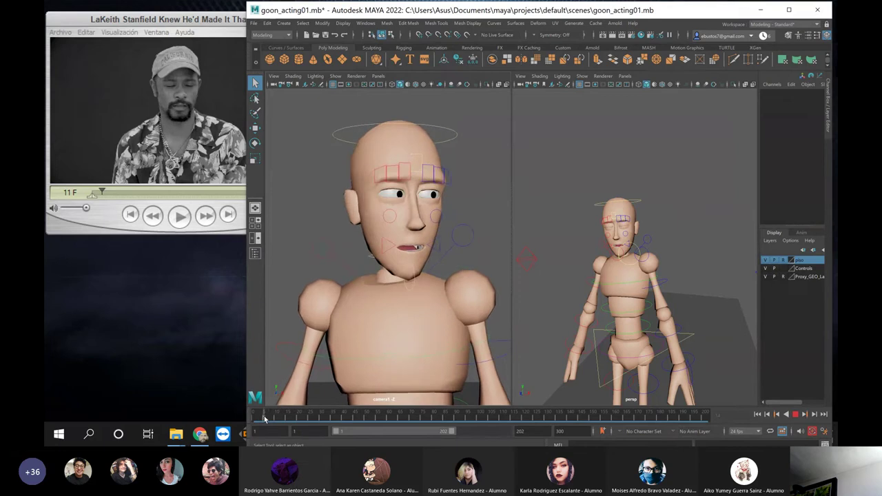
{"action": "key", "text": "alt+v"}
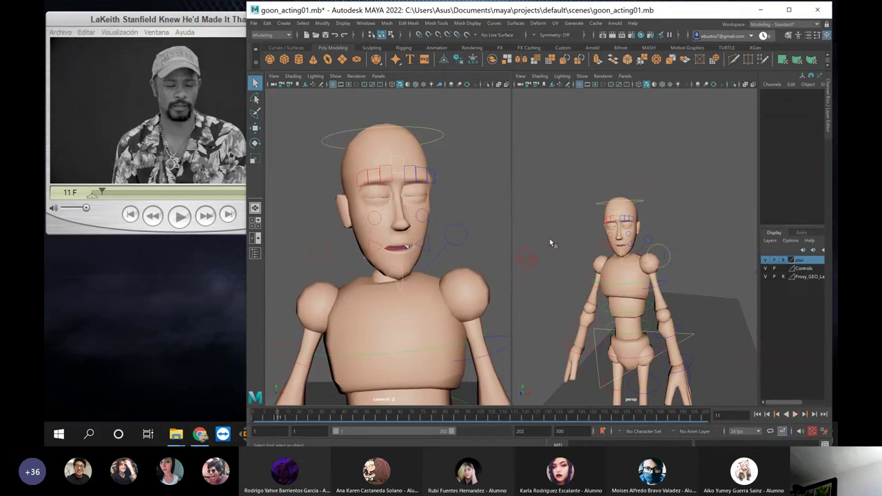
Reselect both individual eye target controls and advance the reference video and the animation to frame 12
{"action": "left_click", "coordinate": [672, 249]}
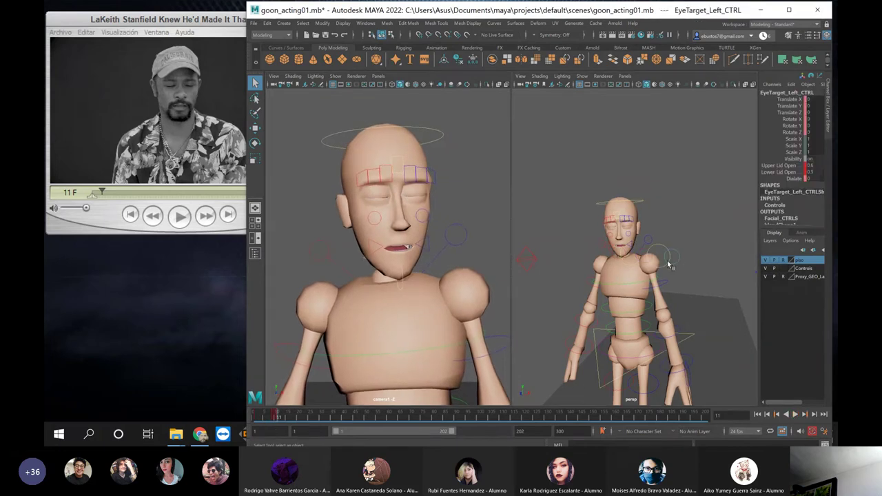
{"action": "scroll", "coordinate": [641, 258], "scroll_direction": "up", "scroll_amount": 3}
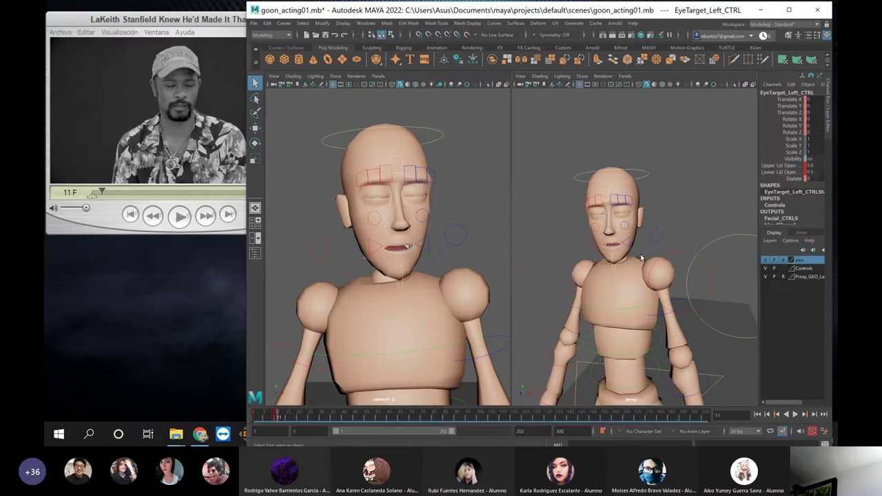
{"action": "left_click", "coordinate": [675, 275]}
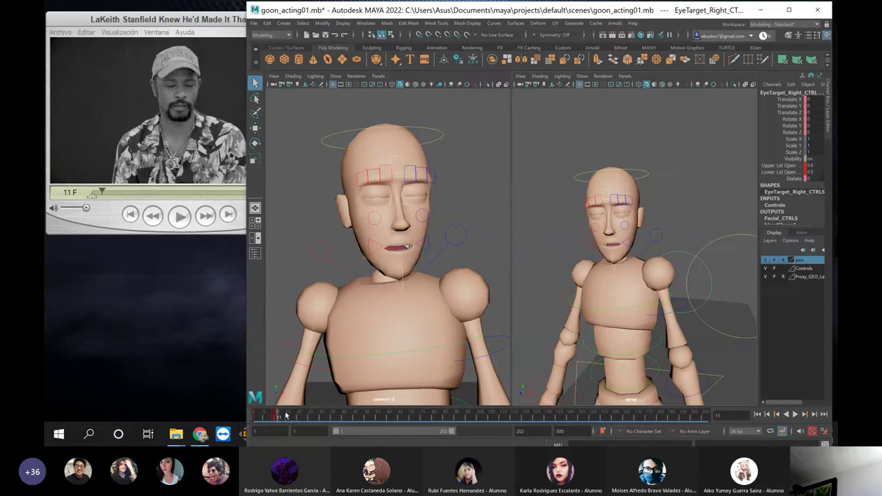
{"action": "left_click", "coordinate": [126, 120]}
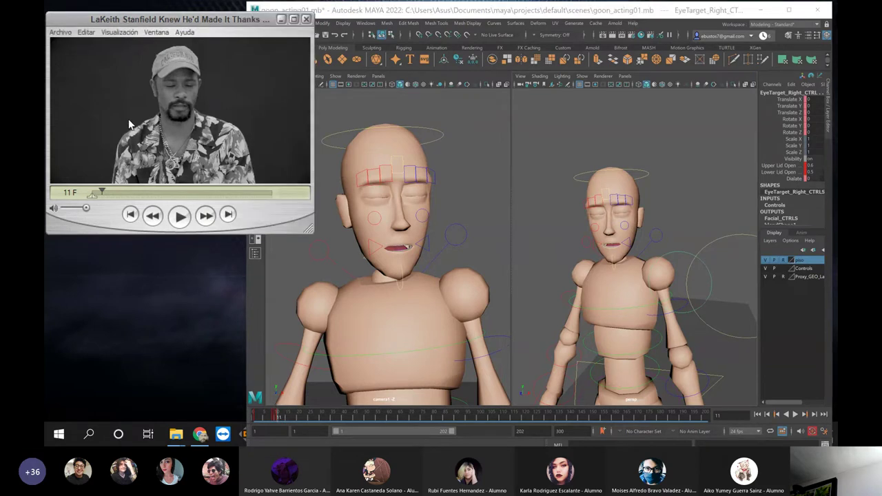
{"action": "key", "text": "Right"}
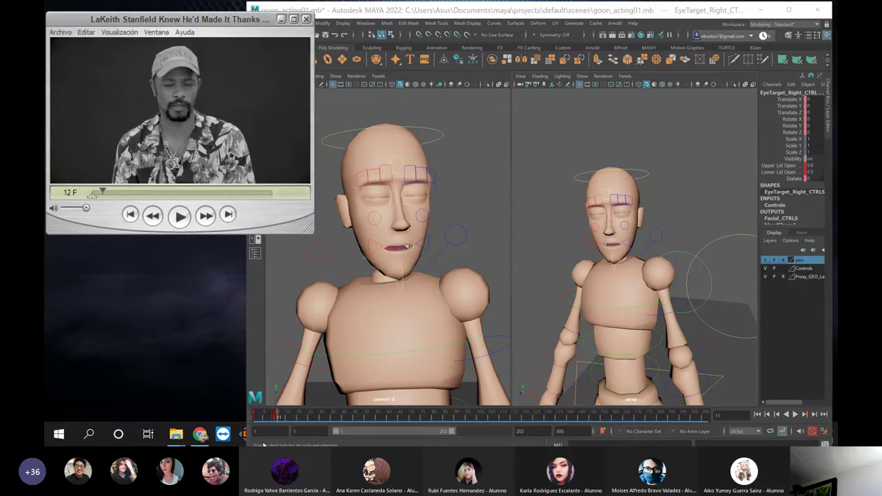
{"action": "left_click", "coordinate": [283, 422]}
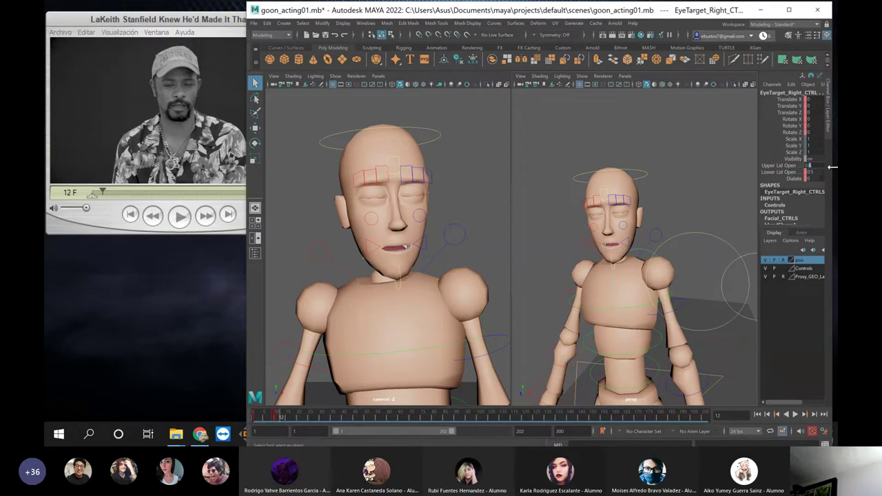
Set Upper Lid Open to 0.4 and Lower Lid Open to 0.3 on both eye targets at frame 12
{"action": "key", "text": "Return"}
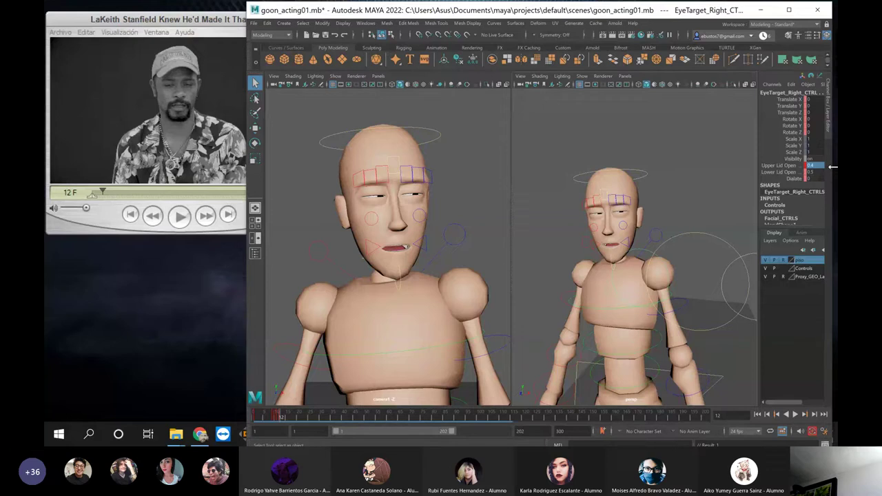
{"action": "left_click", "coordinate": [813, 173]}
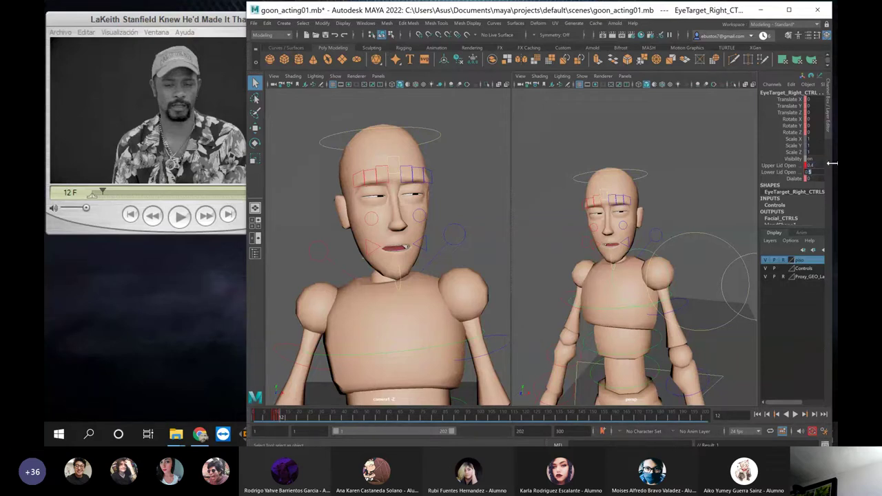
{"action": "key", "text": "Return"}
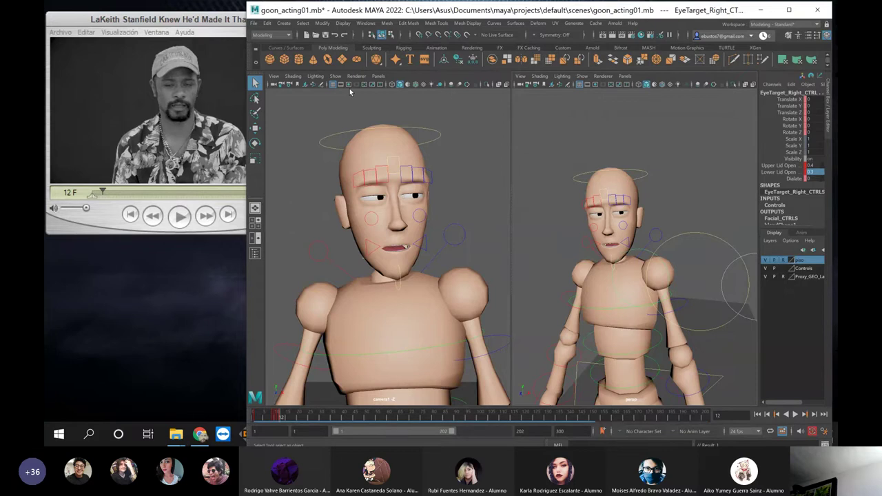
Advance the reference video to frame 15, deselect the eye controls, and move the animation to frame 15
{"action": "left_click", "coordinate": [167, 100]}
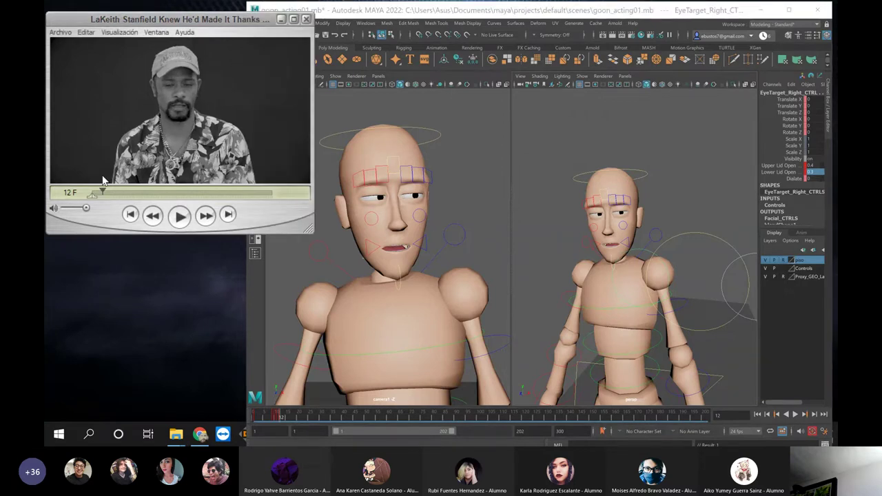
{"action": "key", "text": "Right"}
{"action": "key", "text": "Right"}
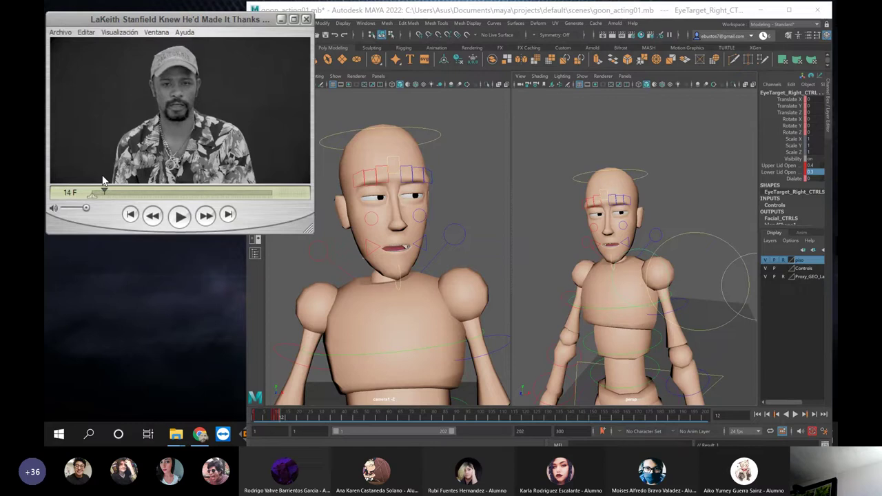
{"action": "key", "text": "Right"}
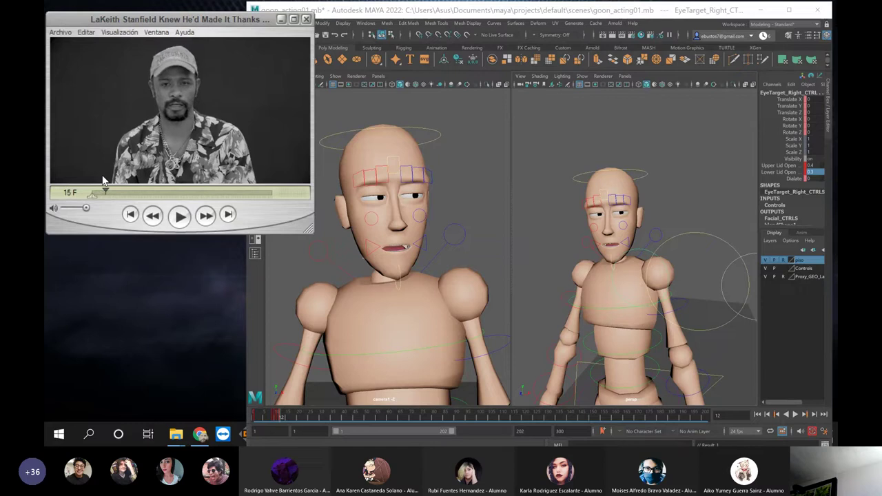
{"action": "left_click", "coordinate": [516, 343]}
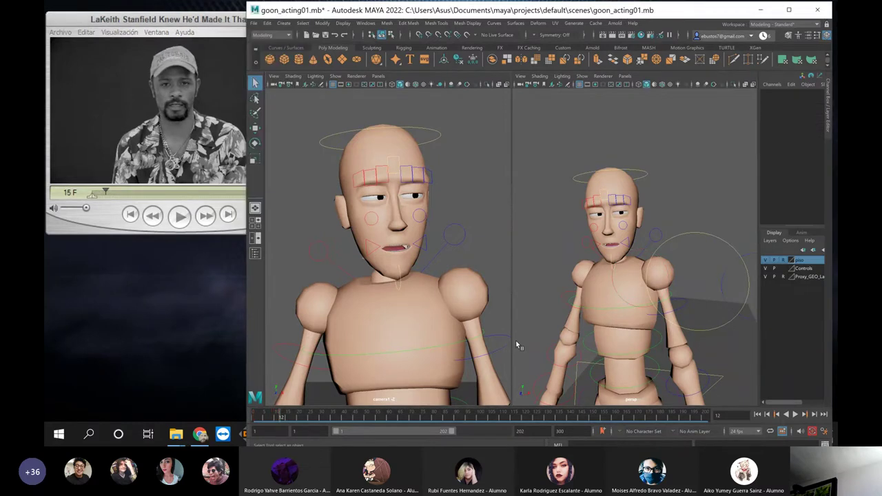
{"action": "left_click", "coordinate": [289, 417]}
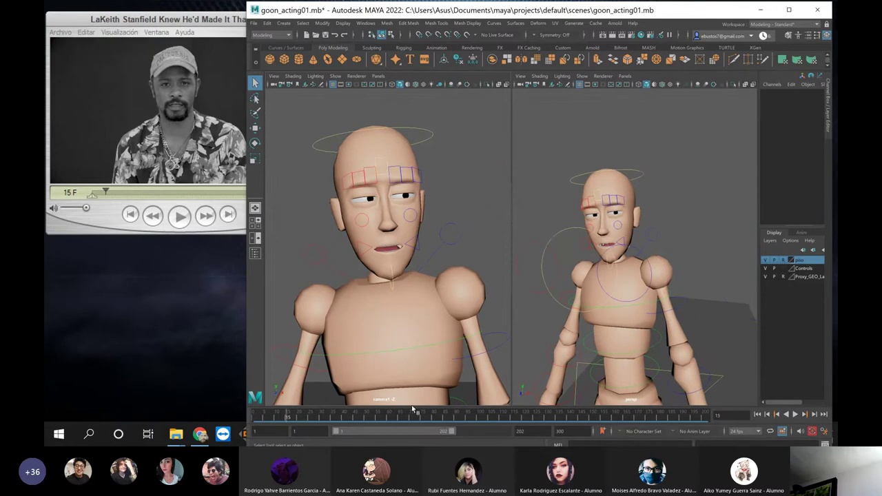
Select both individual eye targets, set Upper Lid Open to 0.2, and adjust Lower Lid Open at frame 15
{"action": "left_click", "coordinate": [635, 255]}
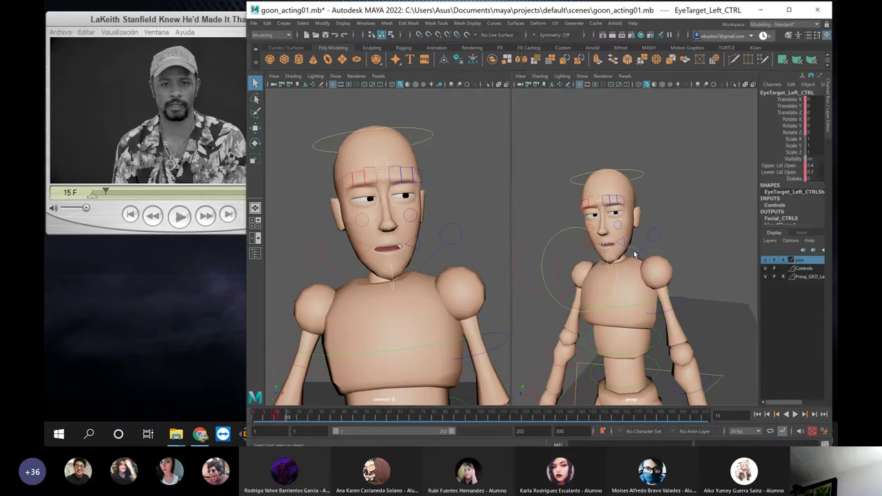
{"action": "left_click", "coordinate": [527, 234]}
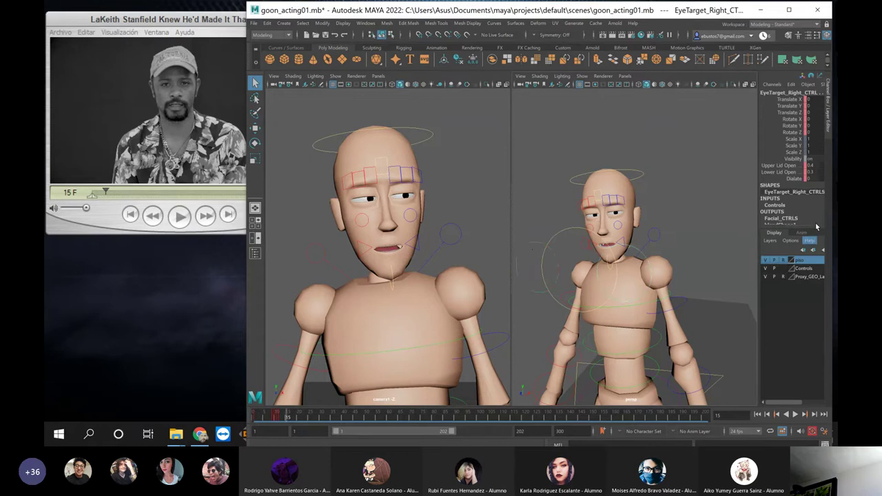
{"action": "left_click_drag", "start_coordinate": [810, 165], "coordinate": [825, 167]}
{"action": "key", "text": "Return"}
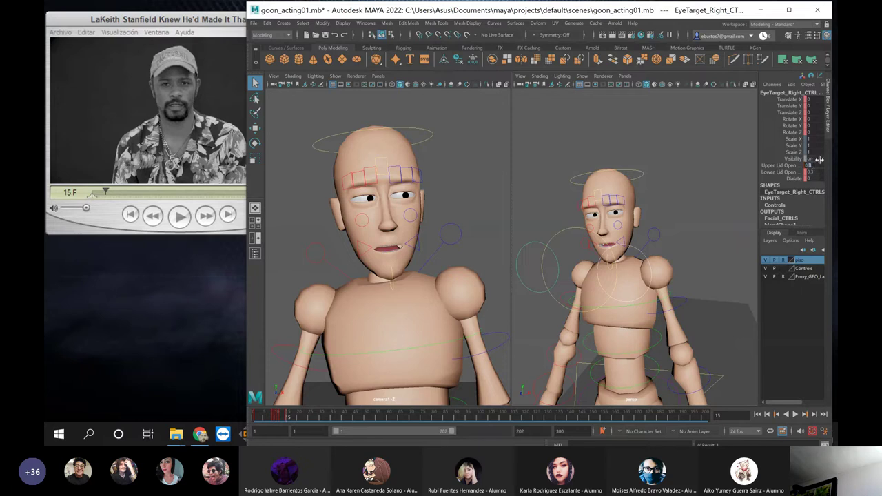
{"action": "left_click_drag", "start_coordinate": [820, 160], "coordinate": [810, 170]}
{"action": "key", "text": "Return"}
{"action": "left_click", "coordinate": [812, 171]}
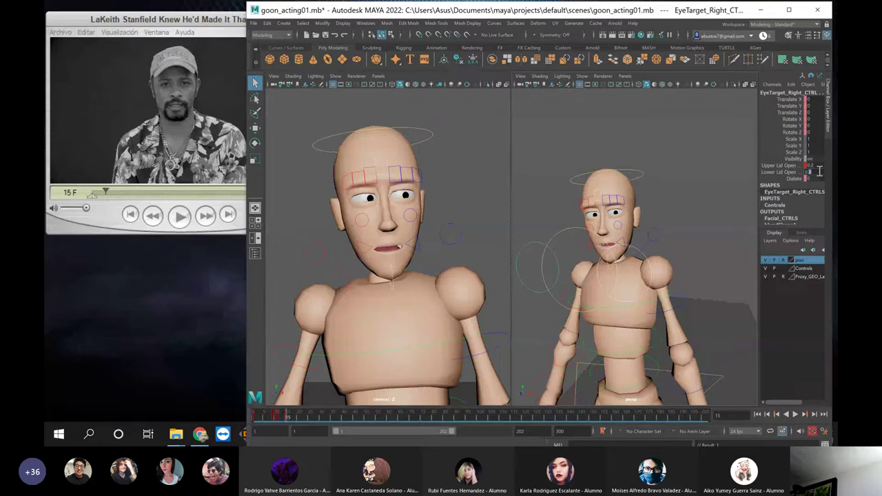
{"action": "key", "text": "Return"}
Move the main eye target control sideways to a Translate X of about -0.5 at frame 15 to redirect the gaze
{"action": "left_click", "coordinate": [397, 229]}
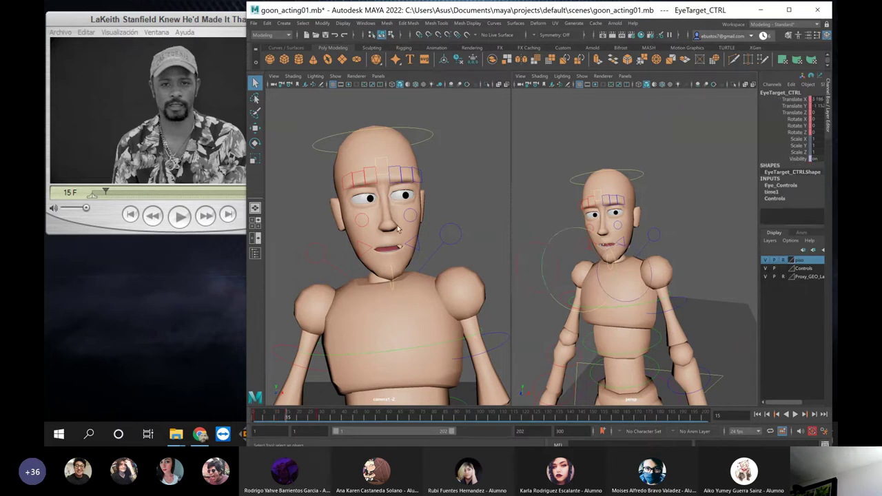
{"action": "key", "text": "w"}
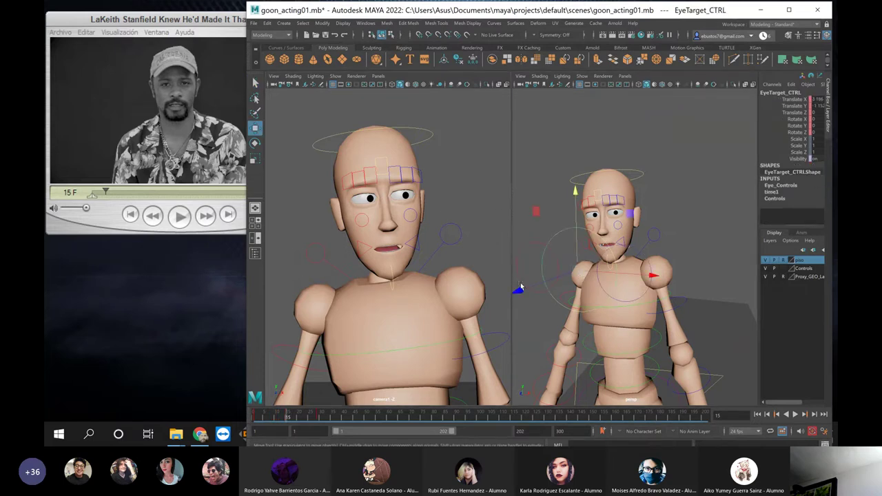
{"action": "left_click_drag", "start_coordinate": [642, 277], "coordinate": [416, 253]}
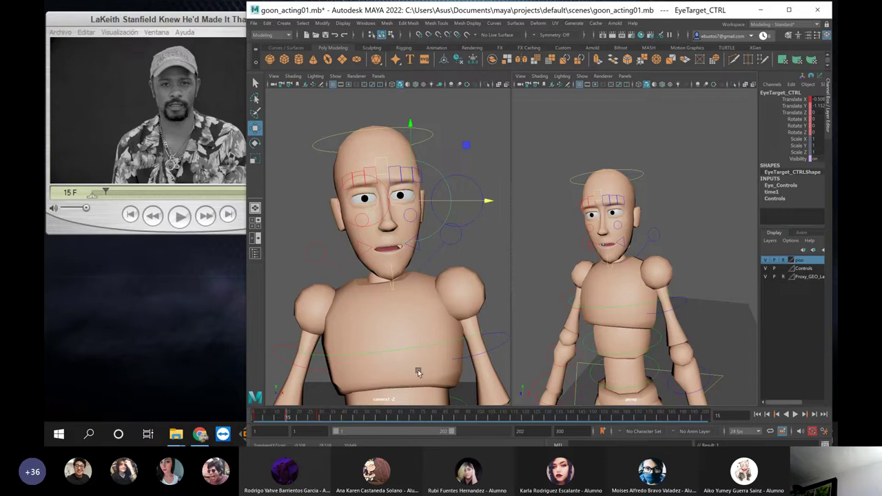
Play back the opening frames to review the blink and gaze shift, and return to the reference video
{"action": "key", "text": "alt+v"}
{"action": "left_click_drag", "start_coordinate": [293, 415], "coordinate": [263, 417]}
{"action": "left_click", "coordinate": [307, 233]}
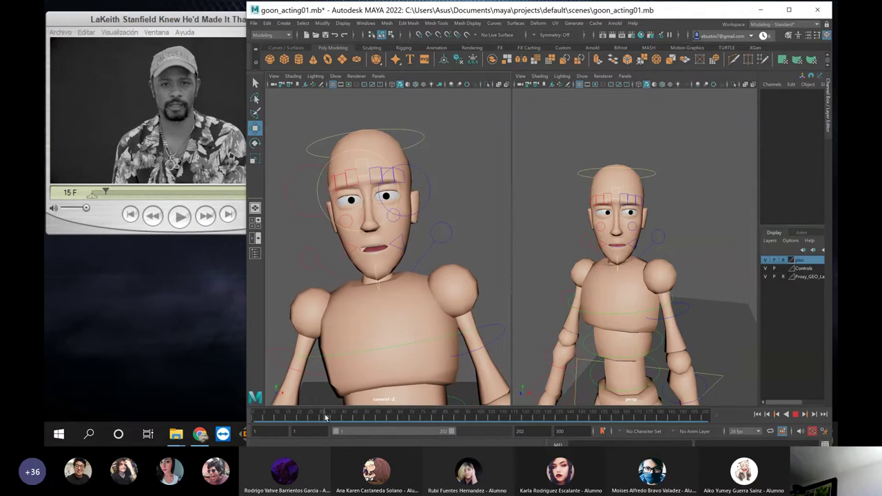
{"action": "key", "text": "alt+v"}
{"action": "left_click", "coordinate": [117, 90]}
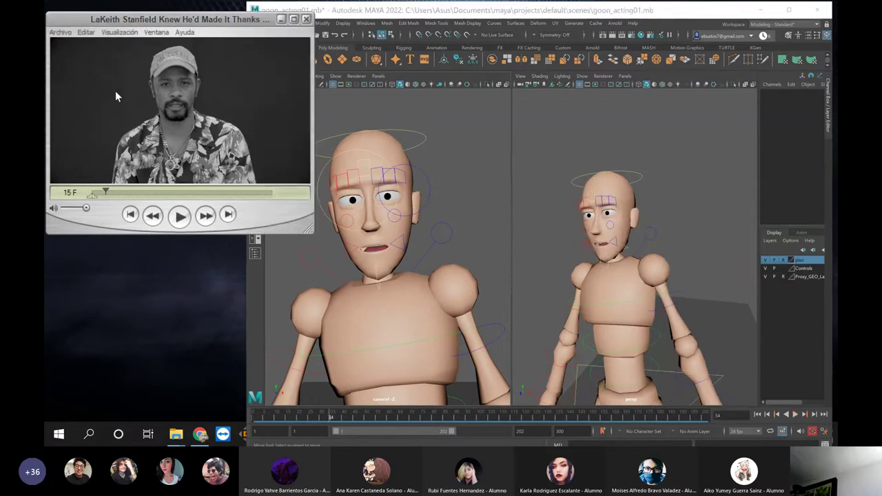
Advance the reference video and the animation to frame 37, and try shifting the head control vertically
{"action": "left_click_drag", "start_coordinate": [107, 194], "coordinate": [126, 187]}
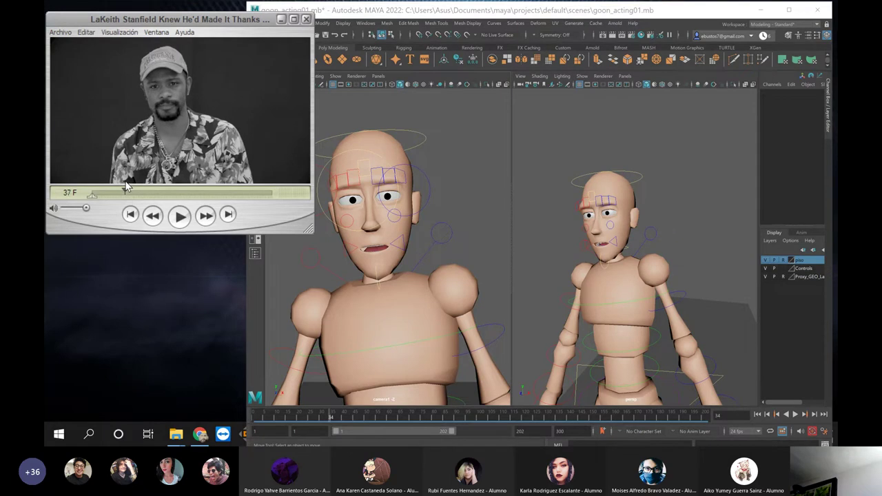
{"action": "left_click_drag", "start_coordinate": [331, 415], "coordinate": [337, 416]}
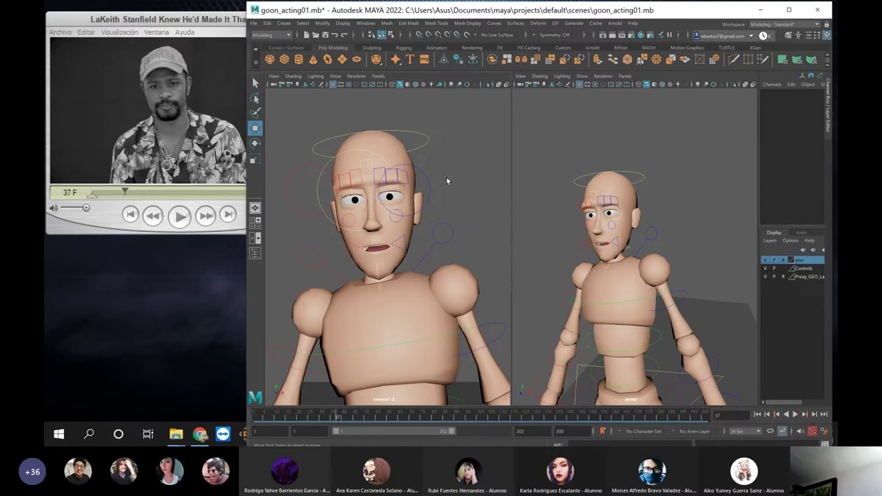
{"action": "left_click", "coordinate": [366, 162]}
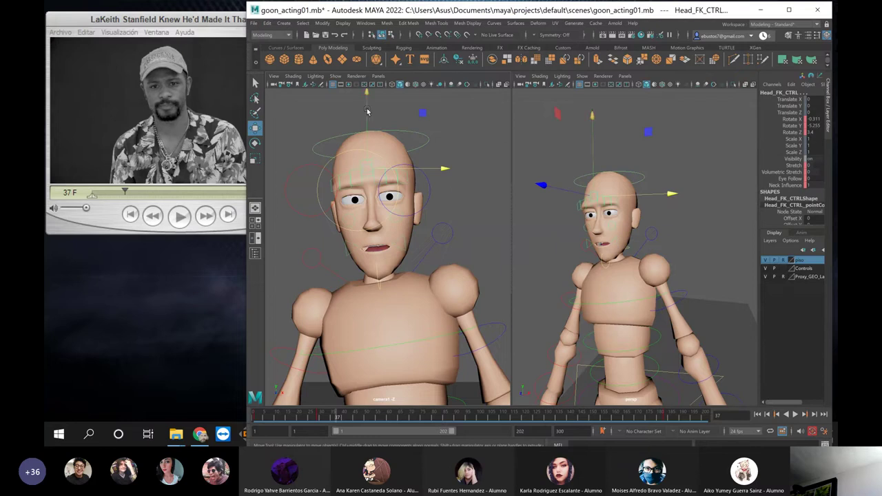
{"action": "left_click_drag", "start_coordinate": [367, 112], "coordinate": [369, 122]}
Review the playback and lower the main eye target control to a Translate Y of about -1.58 at frame 37
{"action": "left_click_drag", "start_coordinate": [335, 416], "coordinate": [282, 417]}
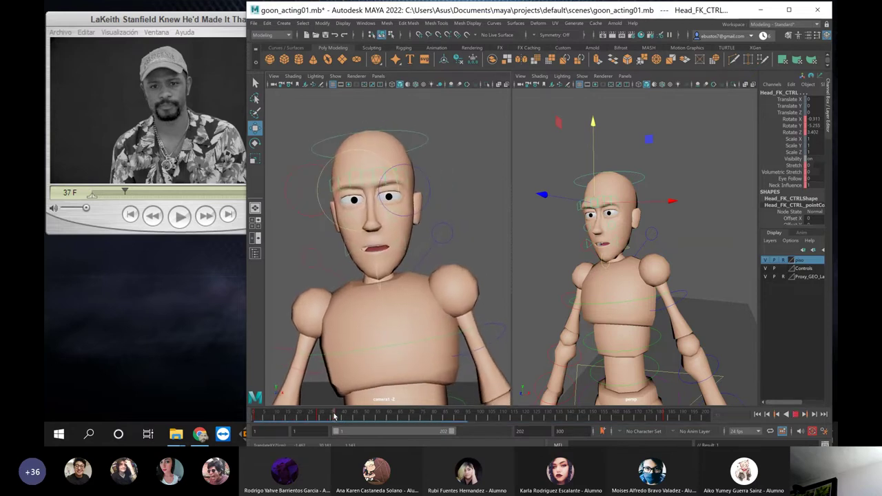
{"action": "key", "text": "alt+v"}
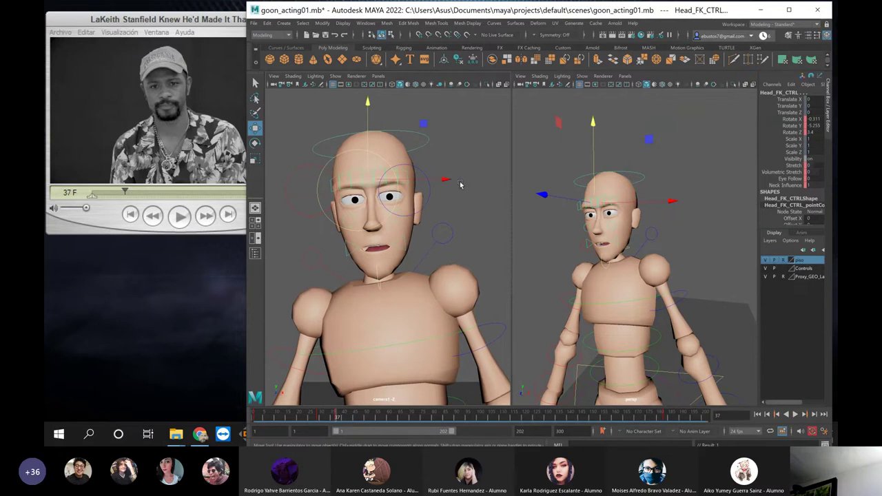
{"action": "left_click", "coordinate": [329, 221]}
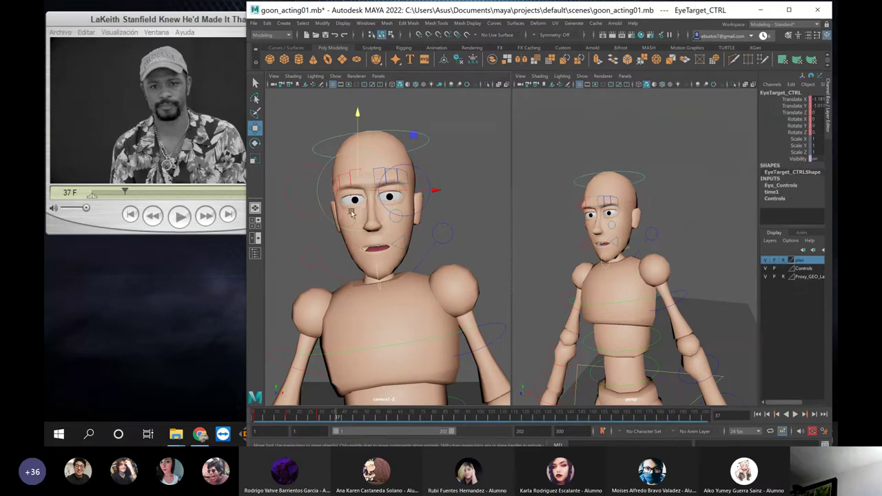
{"action": "left_click_drag", "start_coordinate": [358, 123], "coordinate": [355, 164]}
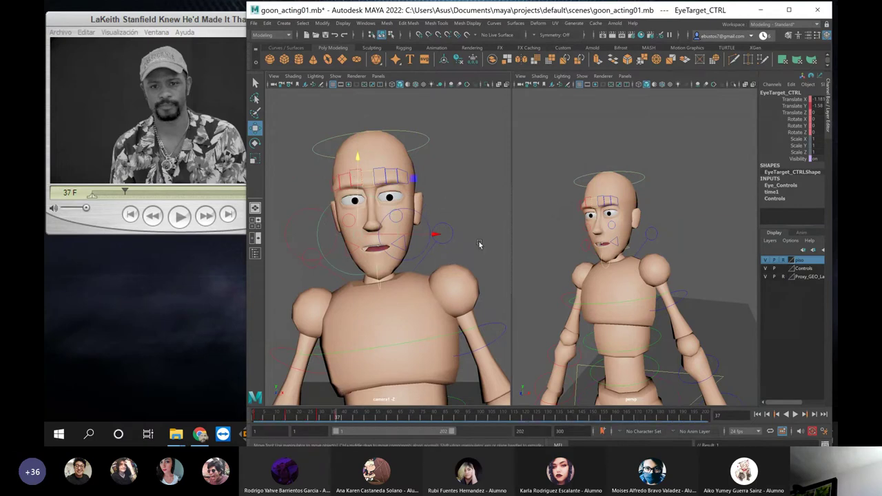
Step the reference video to frame 38 and move the animation to frame 40 with the main eye target control selected
{"action": "left_click", "coordinate": [127, 193]}
{"action": "left_click_drag", "start_coordinate": [127, 191], "coordinate": [126, 194]}
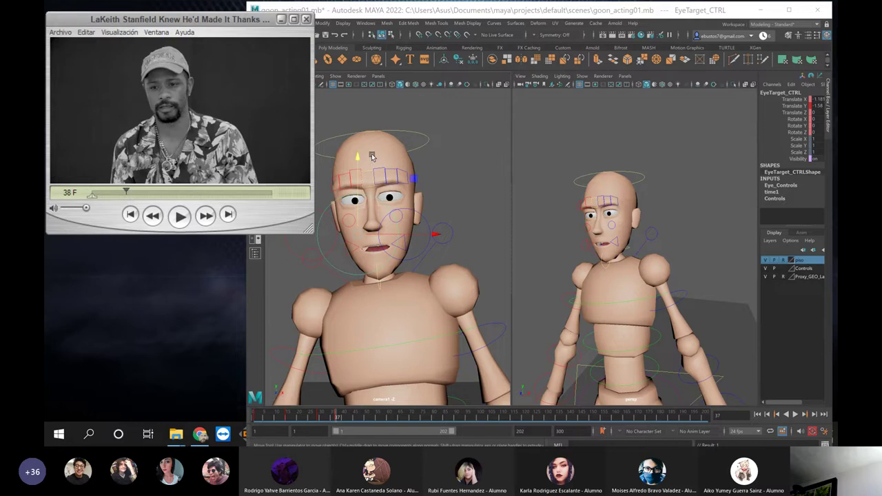
{"action": "left_click", "coordinate": [415, 237]}
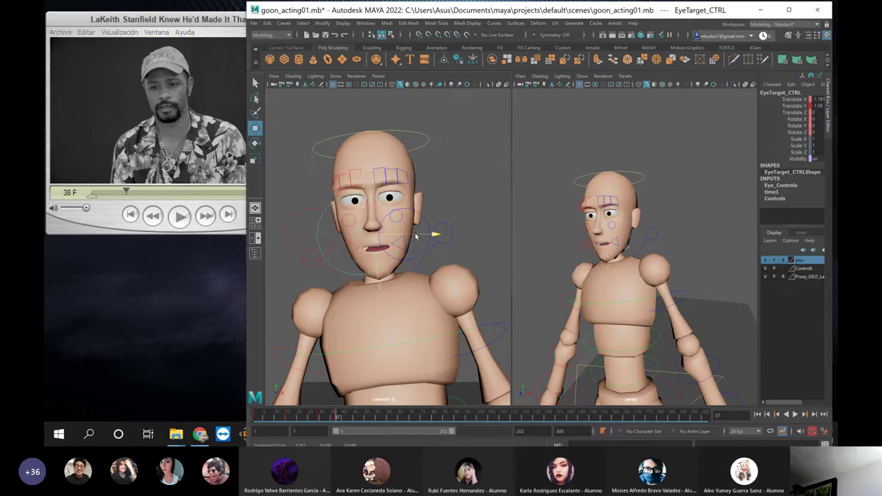
{"action": "left_click", "coordinate": [345, 417]}
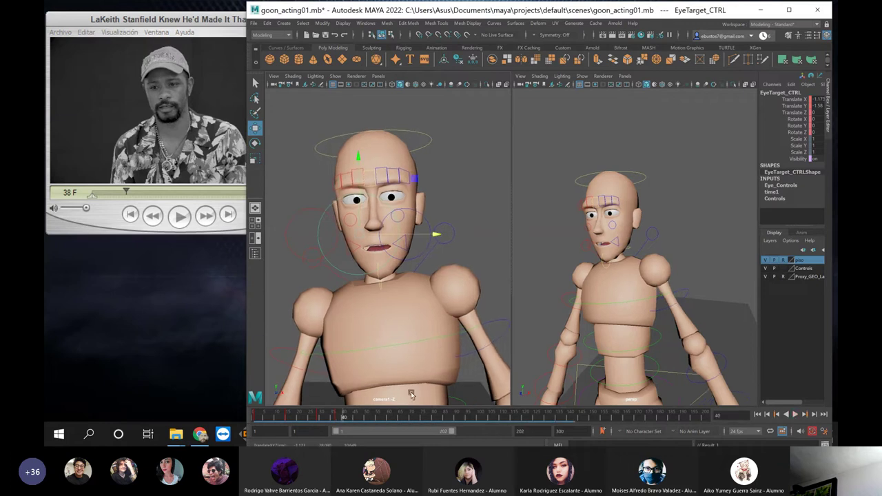
Move the main eye target control to Translate X about -3.6 and Translate Y about -2.16 at frame 40, and play back the gaze shift
{"action": "left_click_drag", "start_coordinate": [355, 179], "coordinate": [353, 200]}
{"action": "left_click_drag", "start_coordinate": [416, 259], "coordinate": [325, 273]}
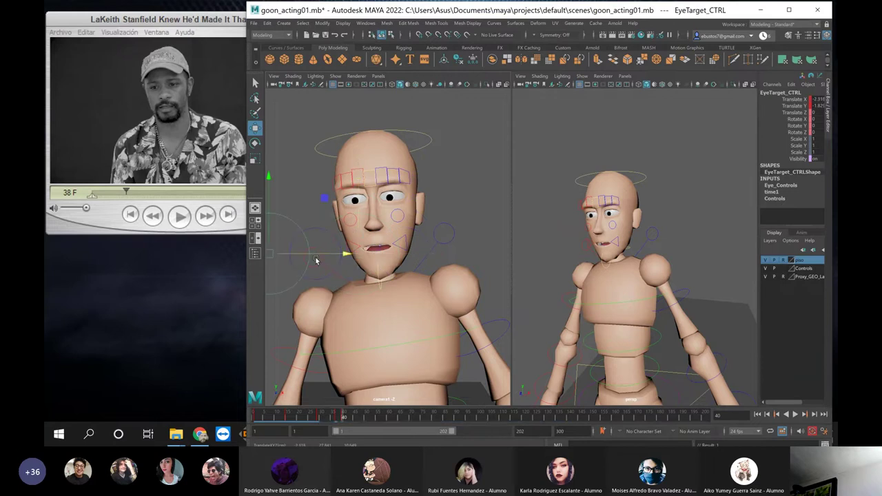
{"action": "left_click_drag", "start_coordinate": [268, 184], "coordinate": [233, 280]}
{"action": "key", "text": "alt+v"}
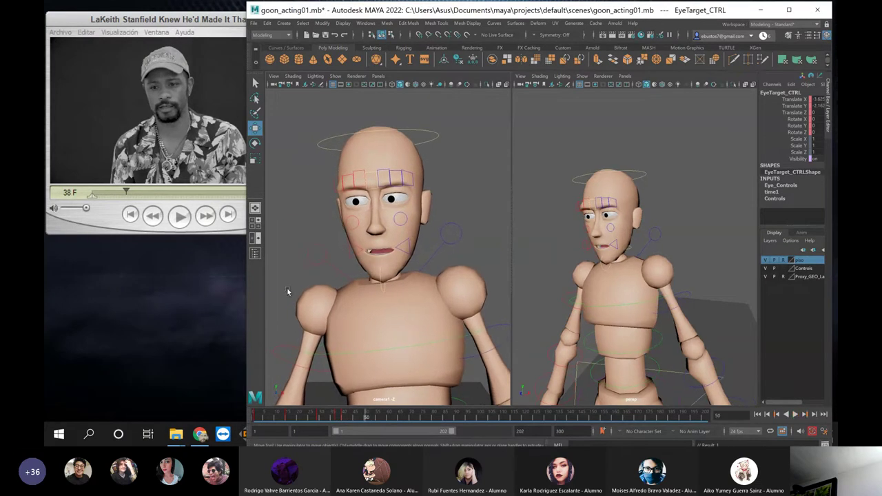
Advance the reference video to frame 41 and move the animation to frame 42
{"action": "left_click", "coordinate": [361, 414]}
{"action": "left_click", "coordinate": [116, 119]}
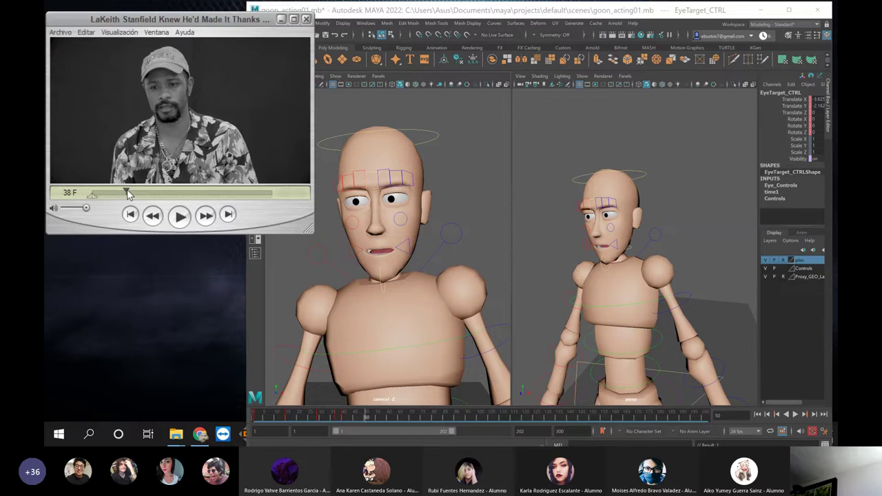
{"action": "left_click_drag", "start_coordinate": [127, 191], "coordinate": [130, 194]}
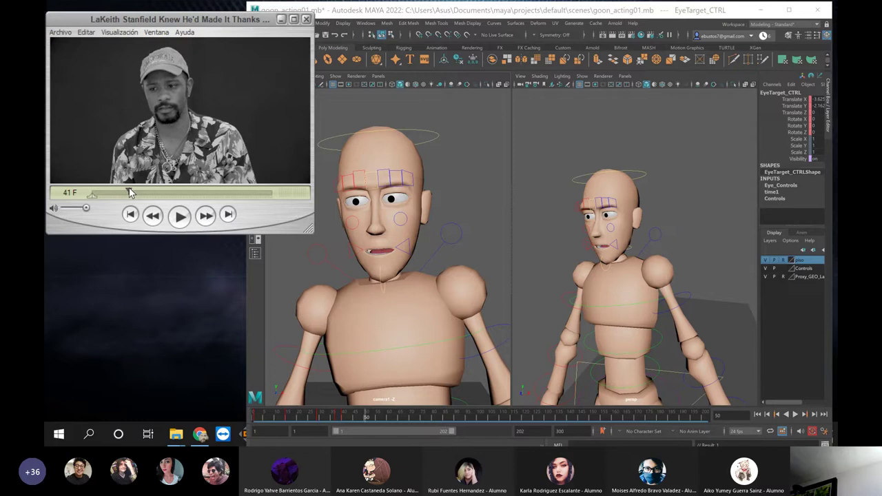
{"action": "left_click", "coordinate": [352, 422]}
{"action": "left_click_drag", "start_coordinate": [352, 422], "coordinate": [348, 419]}
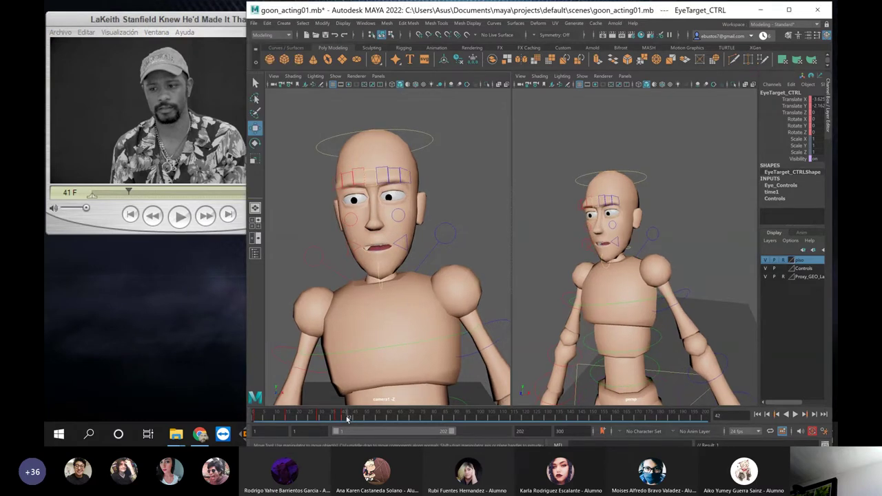
Move the character's main eye target control sideways at frame 42 so the eyes look further toward the character's right
{"action": "scroll", "coordinate": [577, 235], "scroll_direction": "down", "scroll_amount": 2}
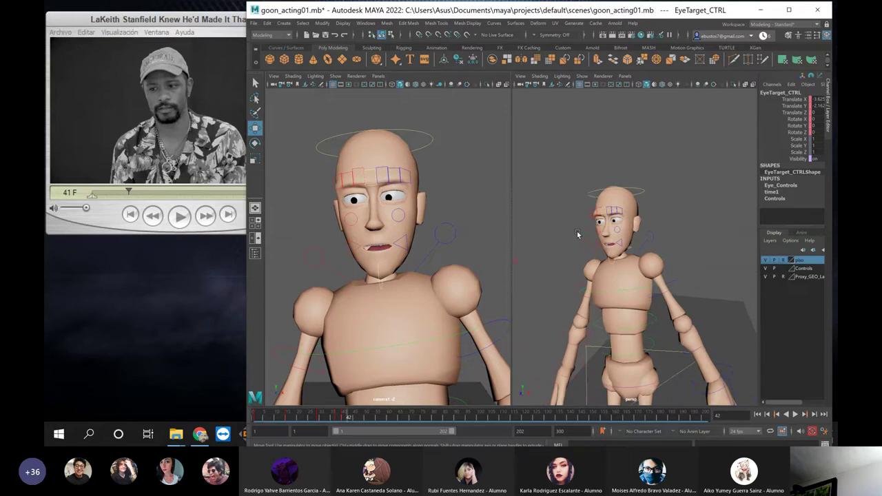
{"action": "scroll", "coordinate": [578, 235], "scroll_direction": "down", "scroll_amount": 2}
{"action": "left_click_drag", "start_coordinate": [586, 267], "coordinate": [558, 266]}
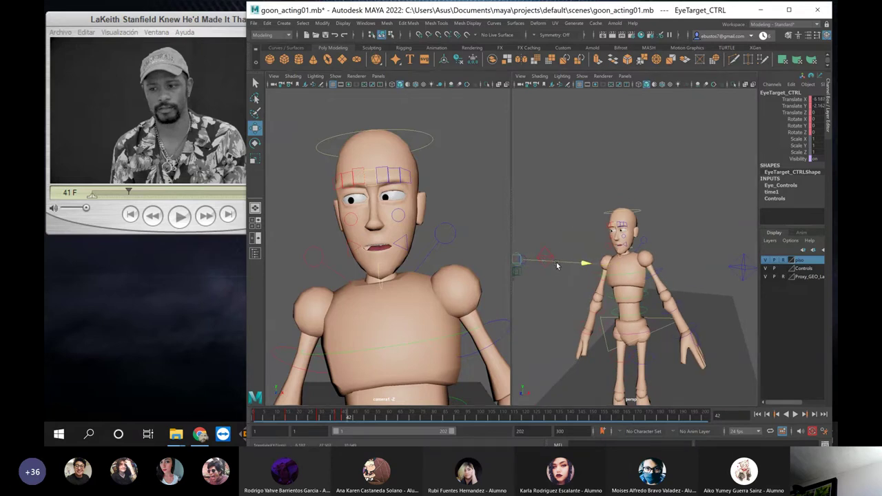
Step the reference video back and forth between frames 38 and 47 to study the actor's eye movement, ending on frame 41
{"action": "left_click", "coordinate": [128, 193]}
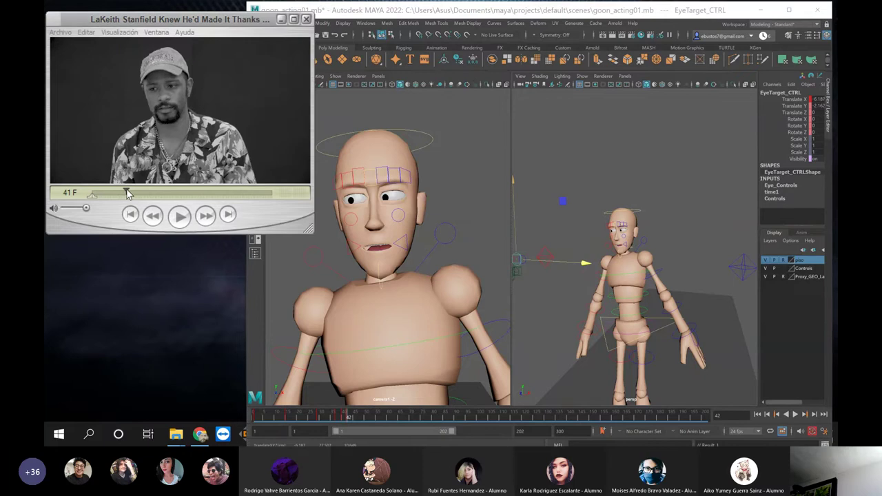
{"action": "key", "text": "Left"}
{"action": "key", "text": "Left"}
{"action": "key", "text": "Left"}
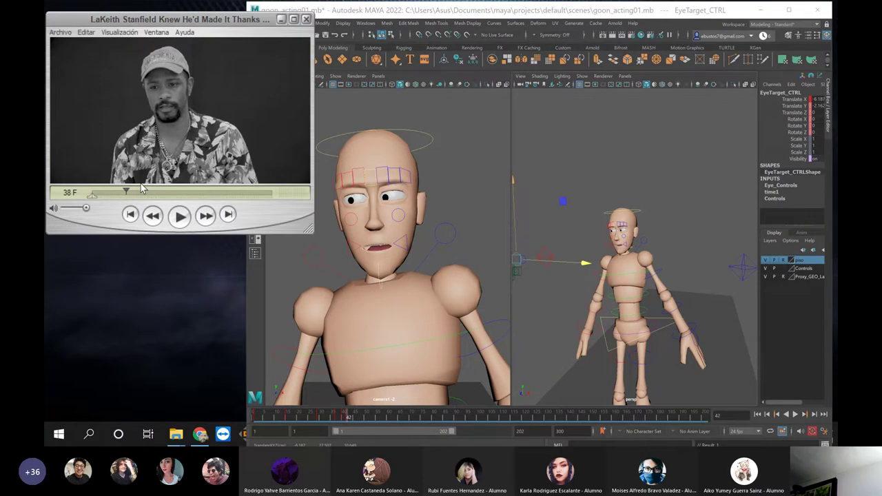
{"action": "key", "text": "Right"}
{"action": "key", "text": "Right"}
{"action": "key", "text": "Right"}
{"action": "key", "text": "Right"}
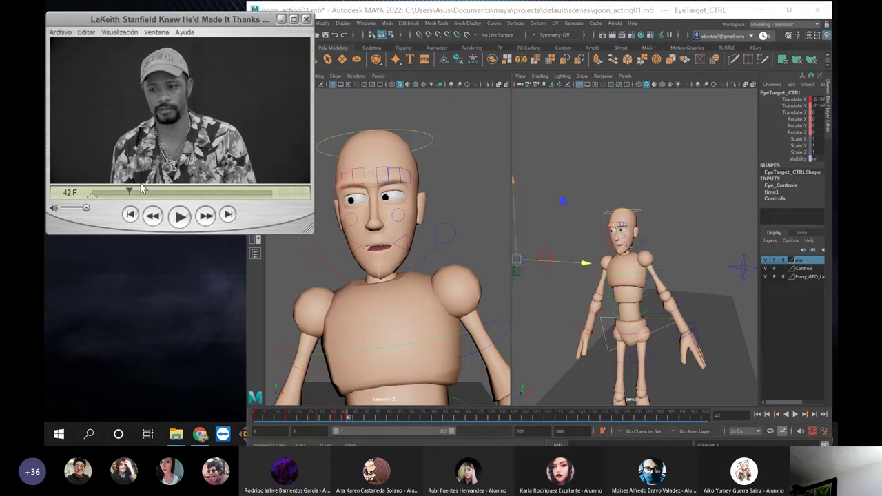
{"action": "key", "text": "Right"}
{"action": "key", "text": "Right"}
{"action": "key", "text": "Right"}
{"action": "key", "text": "Right"}
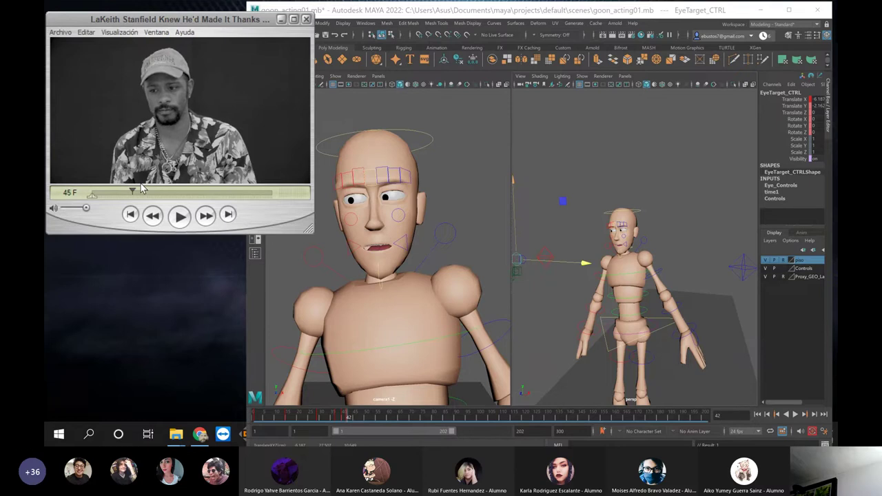
{"action": "key", "text": "Right"}
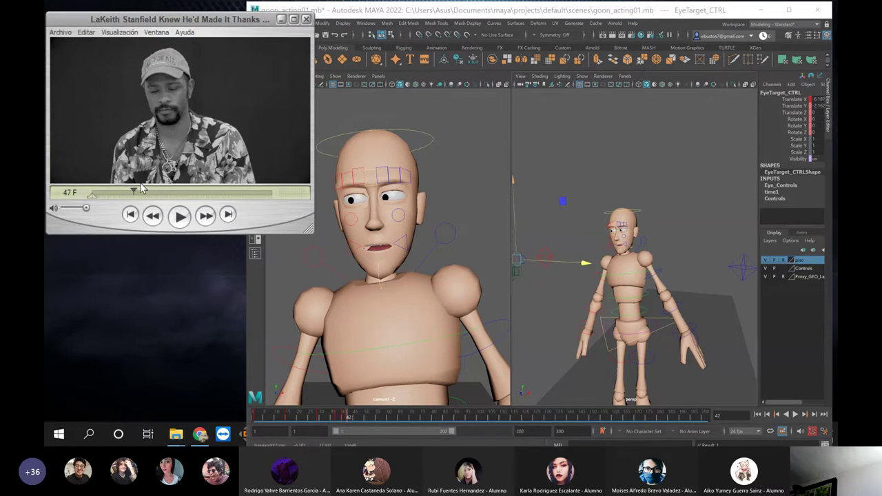
{"action": "key", "text": "Left"}
{"action": "key", "text": "Left"}
{"action": "key", "text": "Left"}
{"action": "key", "text": "Left"}
{"action": "key", "text": "Left"}
{"action": "key", "text": "Left"}
{"action": "key", "text": "Left"}
{"action": "key", "text": "Left"}
{"action": "key", "text": "Left"}
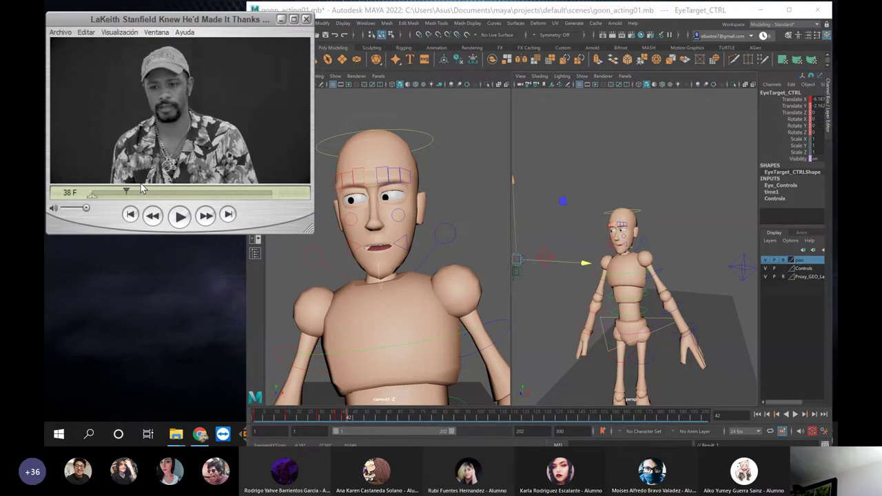
{"action": "key", "text": "Right"}
{"action": "key", "text": "Right"}
{"action": "key", "text": "Right"}
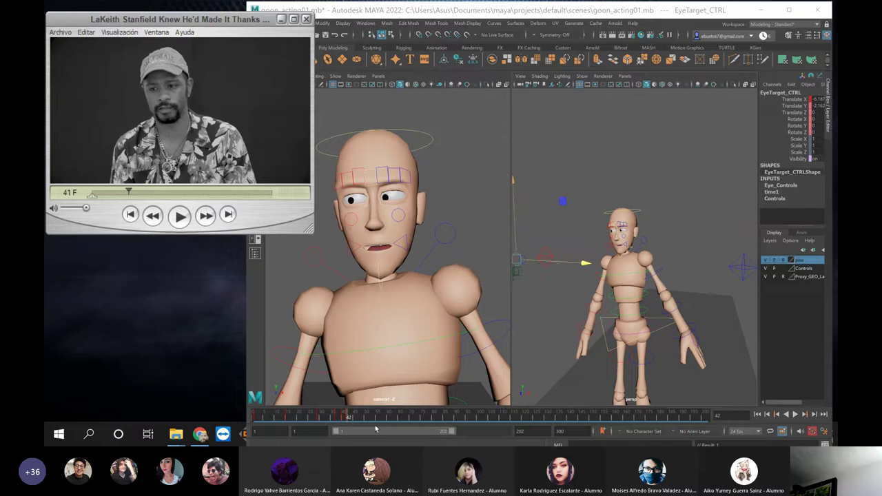
Deselect the eye target and play the animation between frames 40 and 45 to check the eye movement
{"action": "left_click_drag", "start_coordinate": [337, 418], "coordinate": [343, 417]}
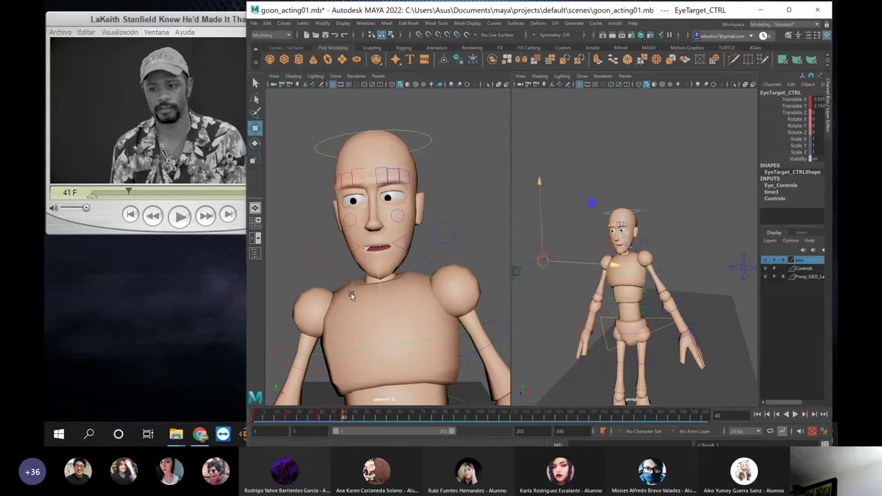
{"action": "left_click", "coordinate": [311, 195]}
{"action": "key", "text": "alt+v"}
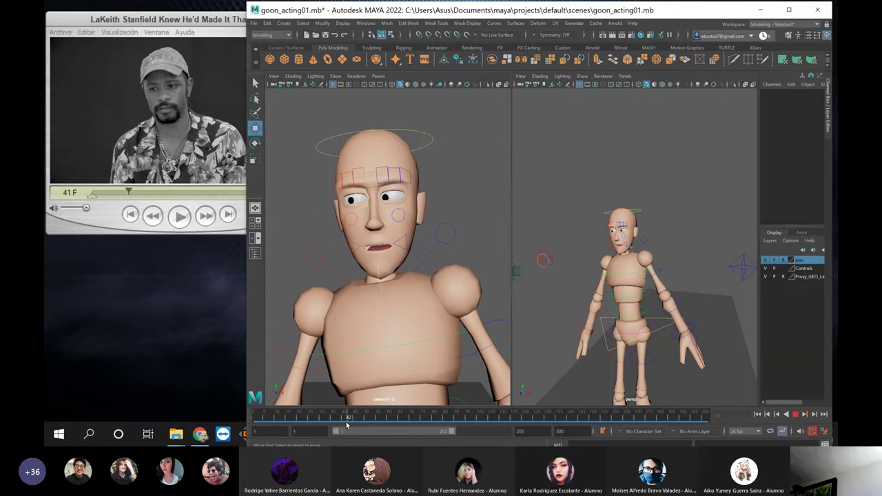
{"action": "key", "text": "alt+v"}
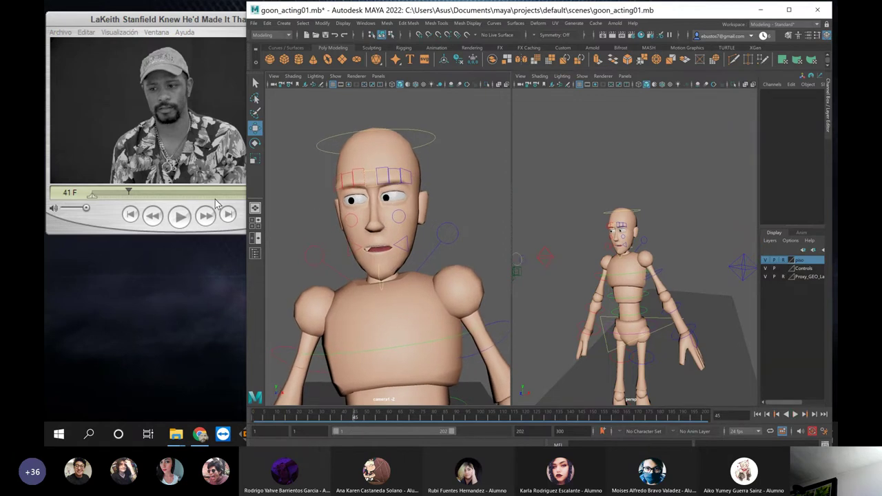
Advance the reference video to frames 46 and 47 to examine how the actor's blink starts
{"action": "left_click", "coordinate": [112, 128]}
{"action": "key", "text": "Right"}
{"action": "key", "text": "Right"}
{"action": "key", "text": "Right"}
{"action": "key", "text": "Right"}
{"action": "key", "text": "Right"}
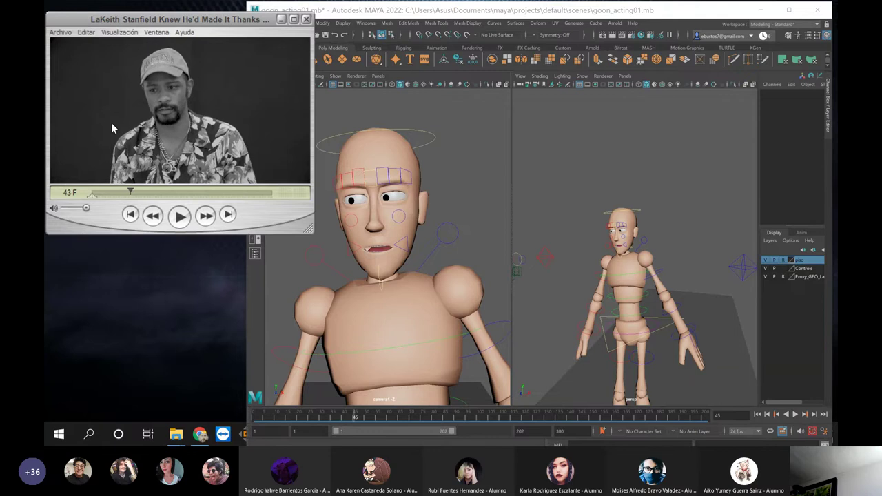
{"action": "key", "text": "Right"}
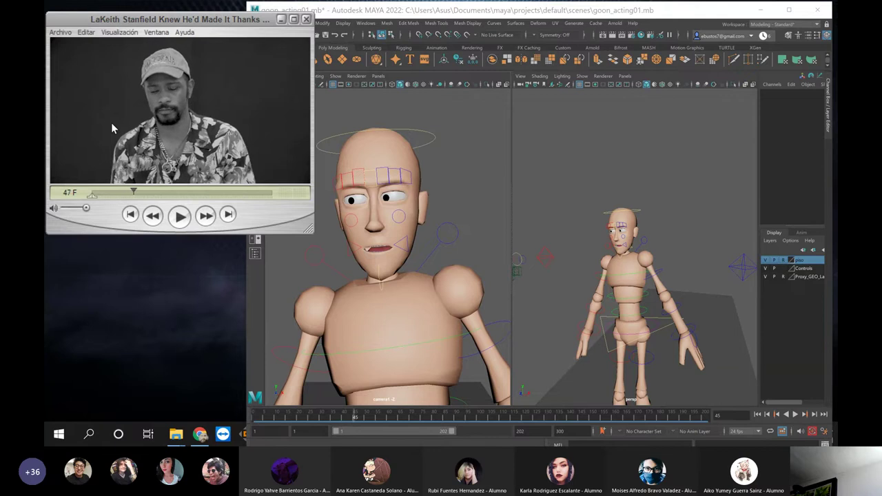
{"action": "key", "text": "Left"}
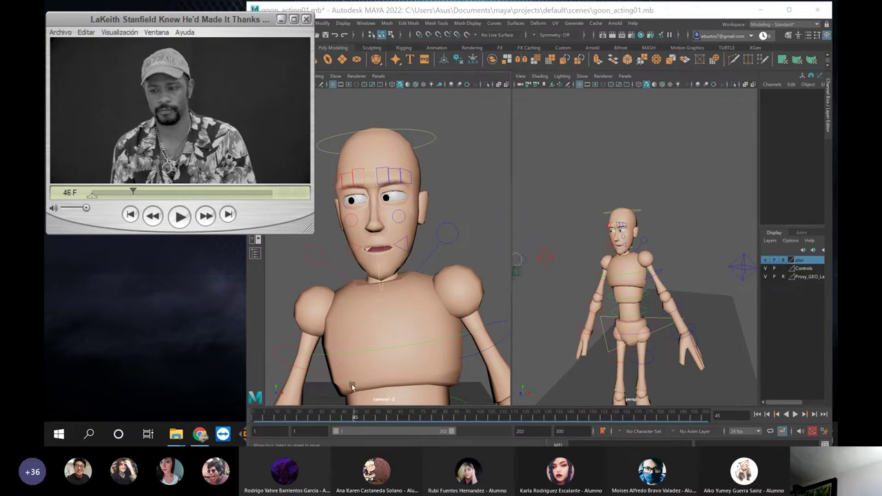
Go to frame 48 and select both the left and right eye target controls in the perspective view
{"action": "left_click", "coordinate": [361, 417]}
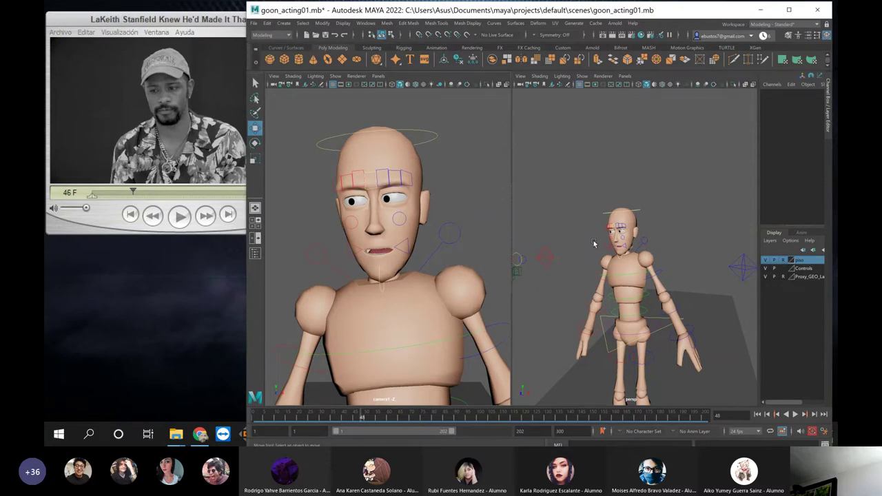
{"action": "left_click", "coordinate": [570, 258]}
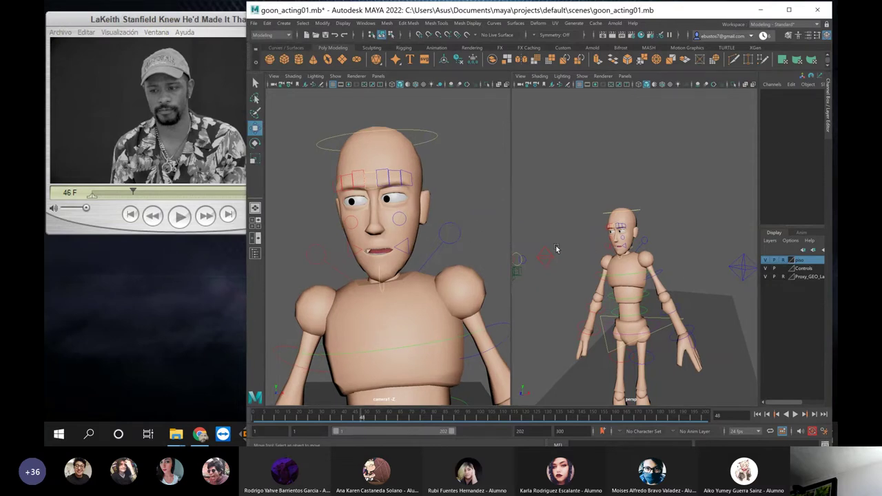
{"action": "middle_click_drag", "start_coordinate": [535, 245], "coordinate": [583, 233], "text": "alt"}
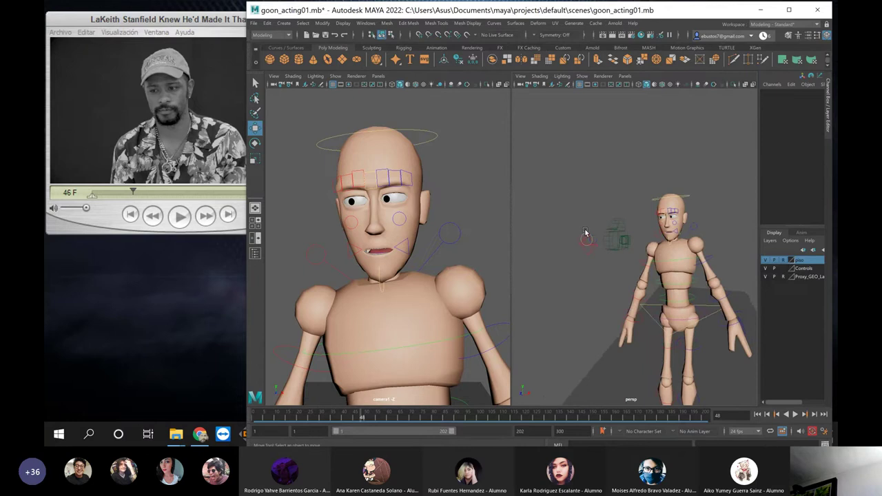
{"action": "scroll", "coordinate": [583, 238], "scroll_direction": "up", "scroll_amount": 5}
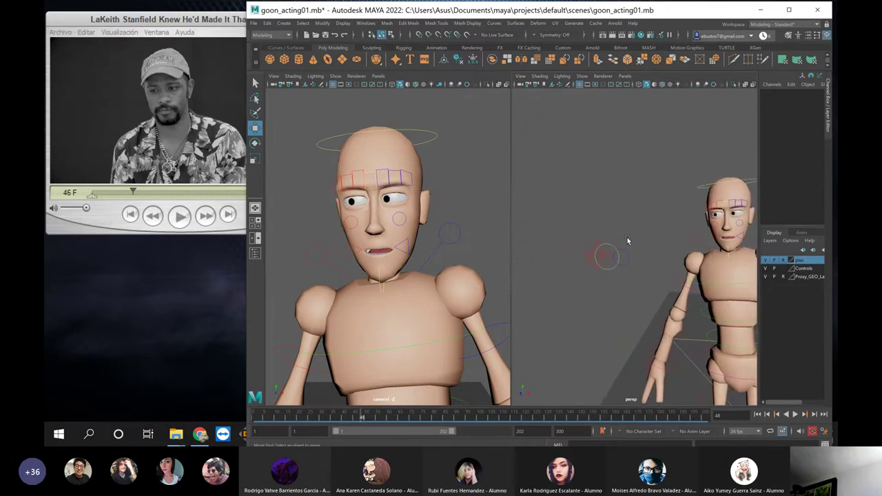
{"action": "scroll", "coordinate": [617, 253], "scroll_direction": "up", "scroll_amount": 2}
{"action": "middle_click_drag", "start_coordinate": [623, 251], "coordinate": [599, 207], "text": "alt"}
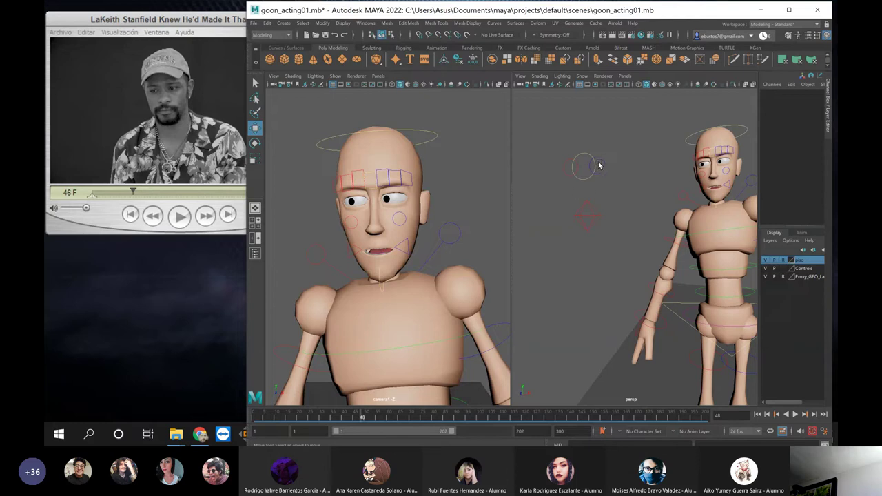
{"action": "key", "text": "q"}
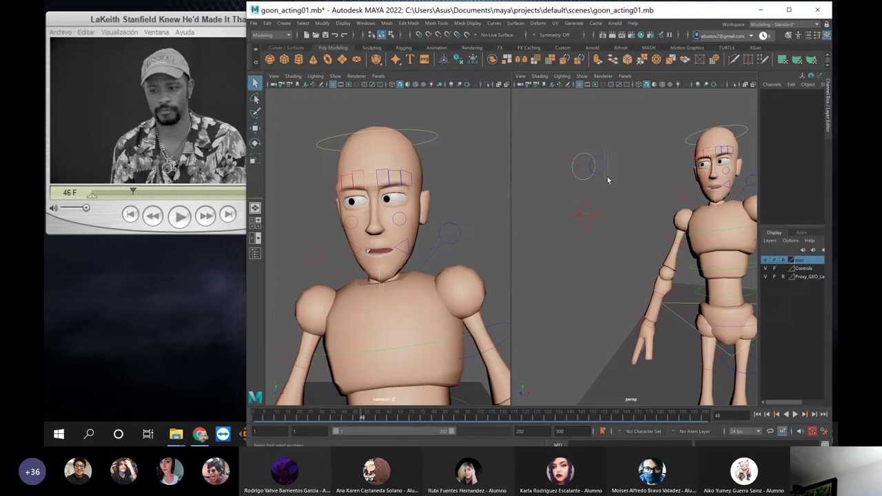
{"action": "left_click", "coordinate": [609, 165]}
{"action": "left_click", "coordinate": [566, 164]}
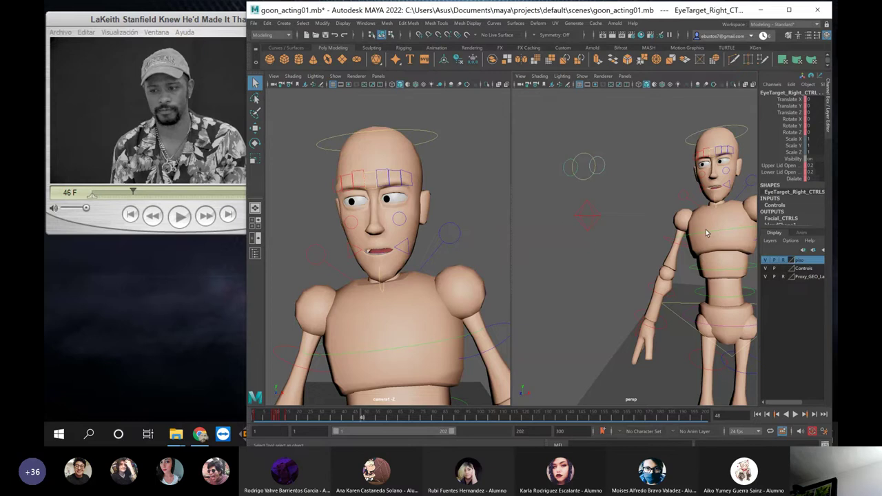
Set Upper Lid Open to 0.4 and Lower Lid Open to 0.3 on both selected eye controls
{"action": "left_click", "coordinate": [813, 165]}
{"action": "left_click_drag", "start_coordinate": [809, 165], "coordinate": [811, 165]}
{"action": "key", "text": "Return"}
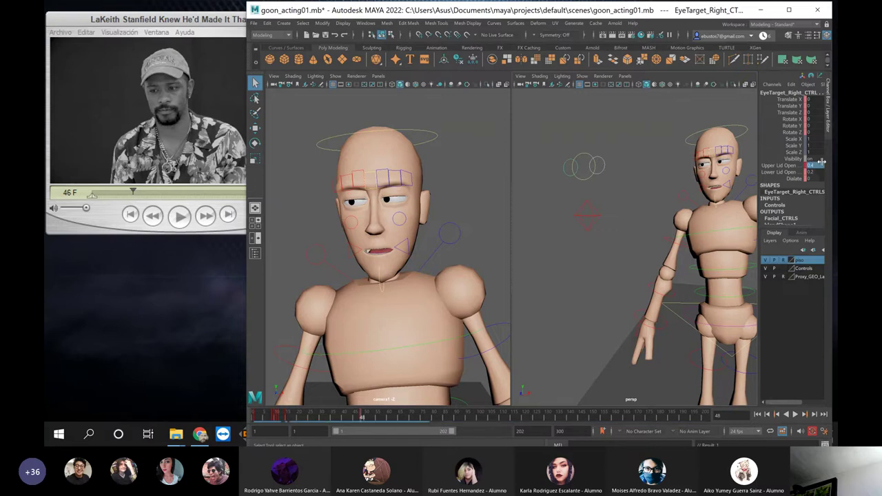
{"action": "left_click", "coordinate": [816, 172]}
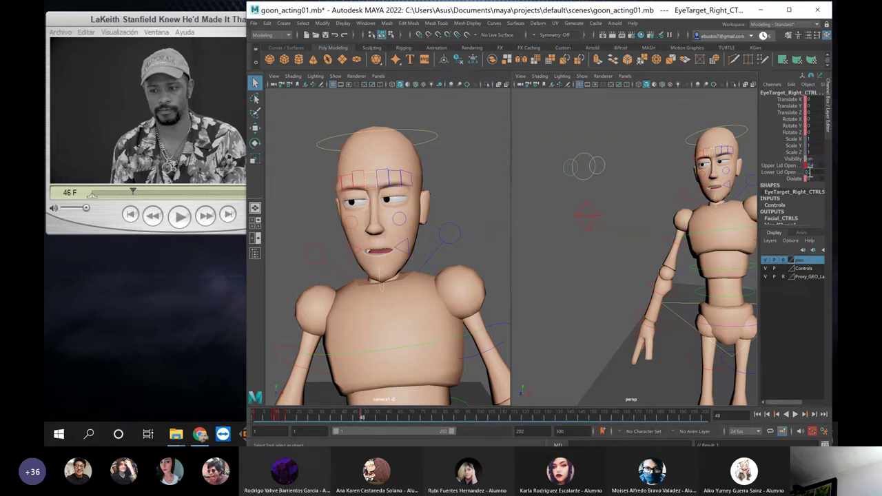
{"action": "left_click_drag", "start_coordinate": [809, 172], "coordinate": [814, 172]}
Compare reference frames 46 and 47, then move the half-closed eyelid key from frame 48 to frame 46
{"action": "left_click", "coordinate": [143, 136]}
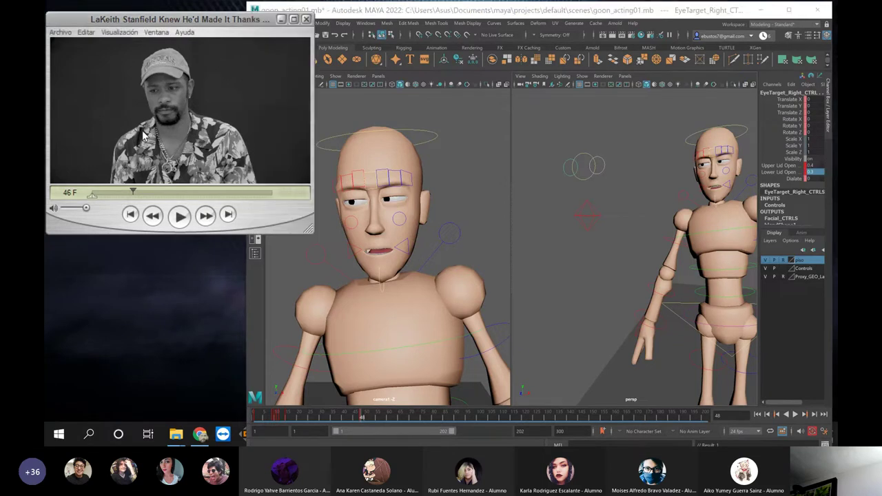
{"action": "key", "text": "Right"}
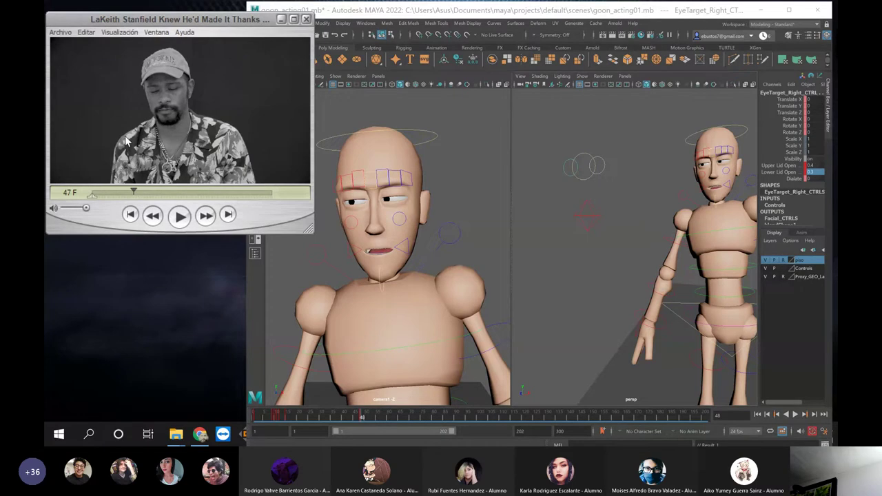
{"action": "key", "text": "Left"}
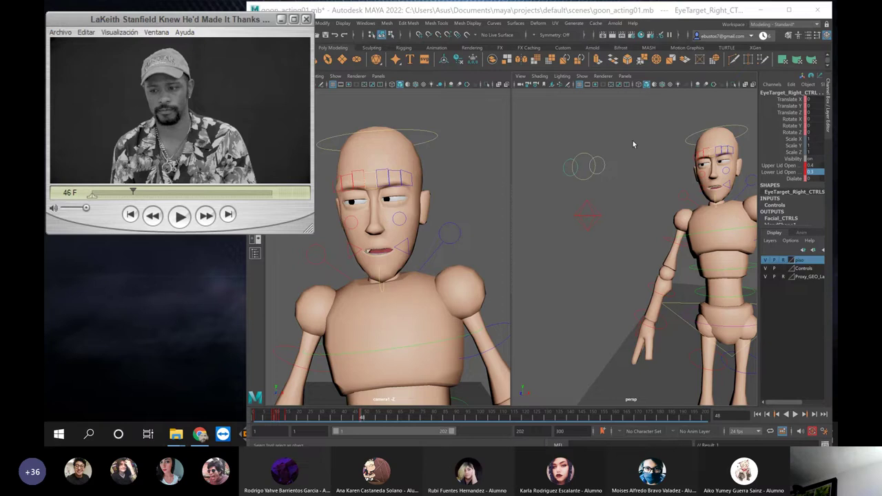
{"action": "right_click", "coordinate": [361, 414]}
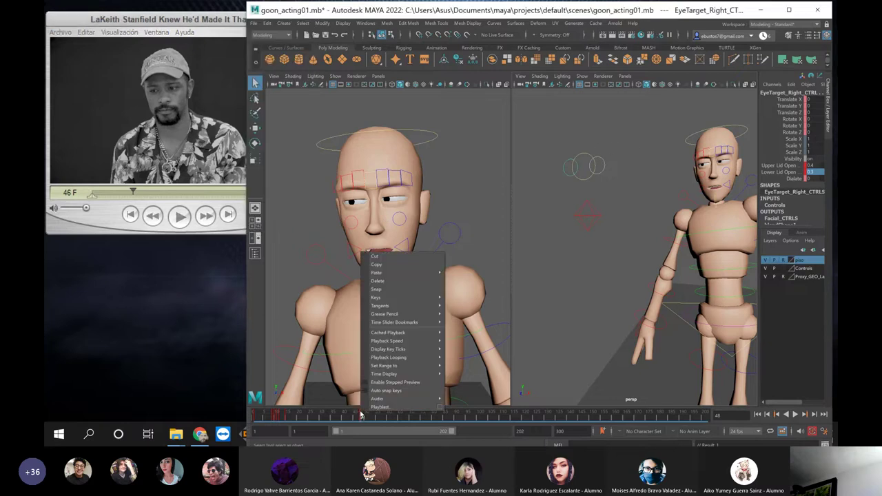
{"action": "left_click", "coordinate": [373, 258]}
{"action": "left_click", "coordinate": [355, 419]}
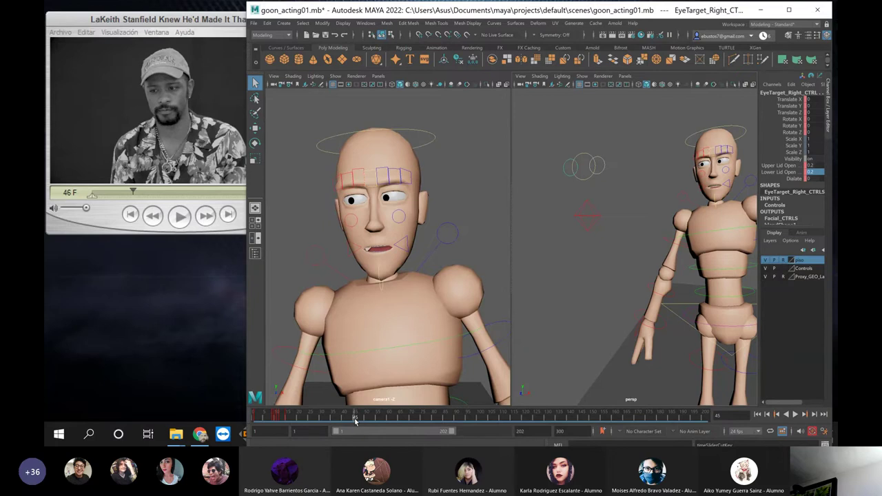
{"action": "left_click_drag", "start_coordinate": [354, 422], "coordinate": [357, 422]}
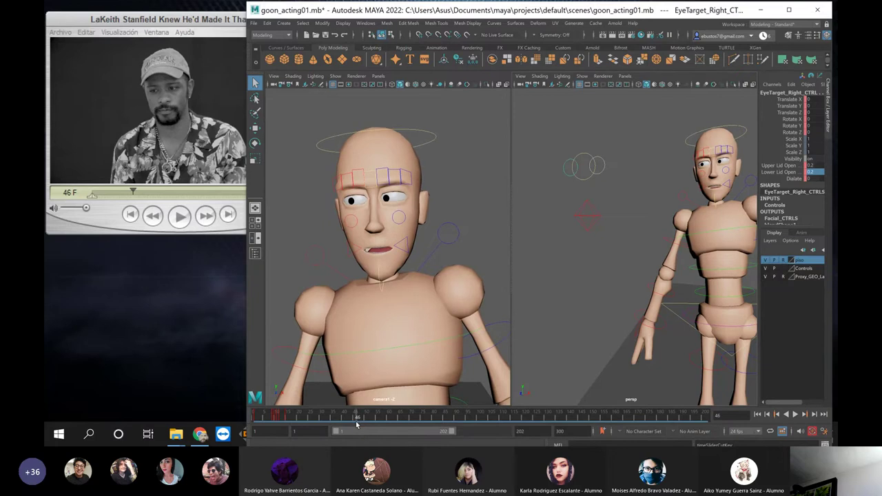
{"action": "right_click", "coordinate": [357, 420]}
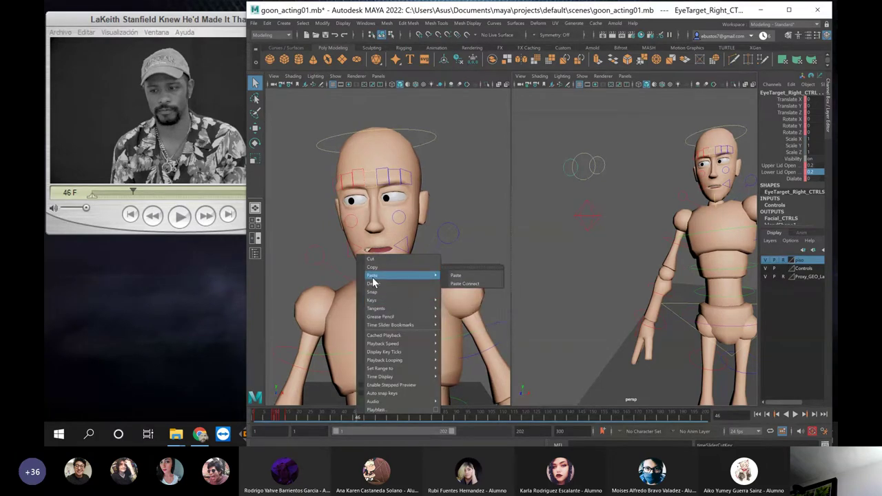
{"action": "left_click", "coordinate": [372, 276]}
Advance the reference video to frame 47 and set Upper Lid Open to 0.6 for both eyes at animation frame 48
{"action": "left_click", "coordinate": [133, 102]}
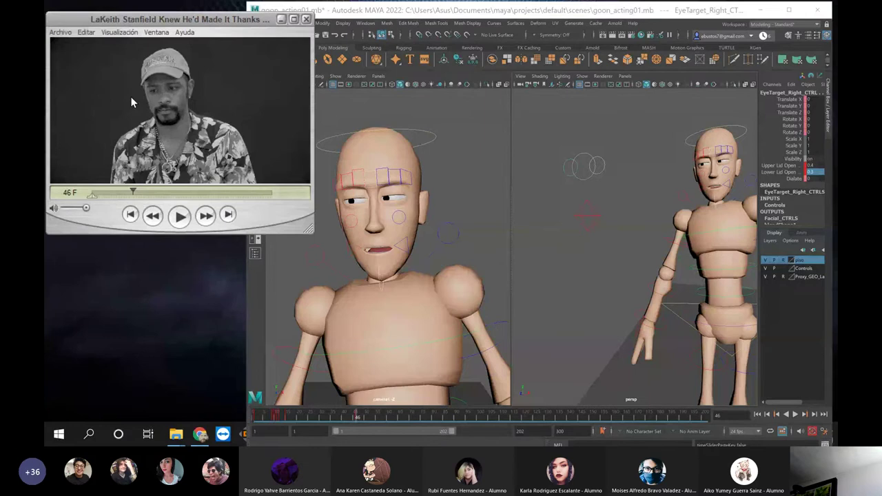
{"action": "key", "text": "Right"}
{"action": "left_click", "coordinate": [361, 417]}
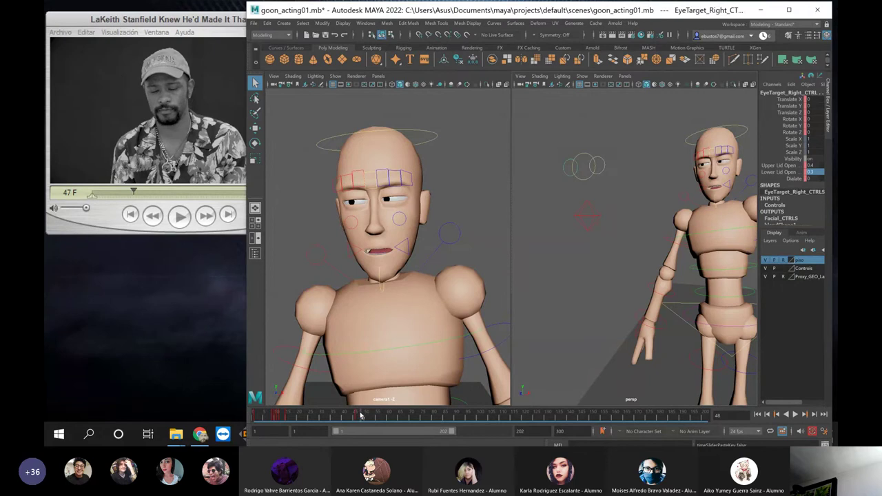
{"action": "left_click_drag", "start_coordinate": [677, 13], "coordinate": [641, 13]}
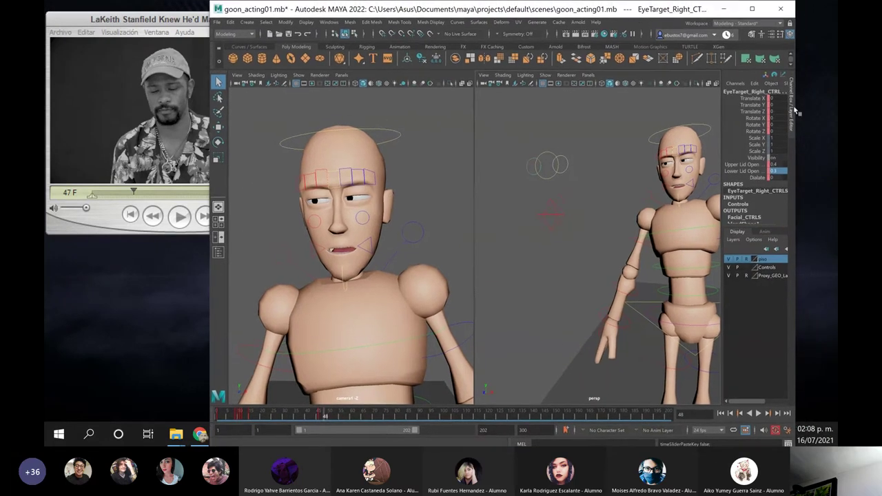
{"action": "double_click", "coordinate": [772, 164]}
{"action": "left_click_drag", "start_coordinate": [773, 164], "coordinate": [780, 163]}
{"action": "key", "text": "Return"}
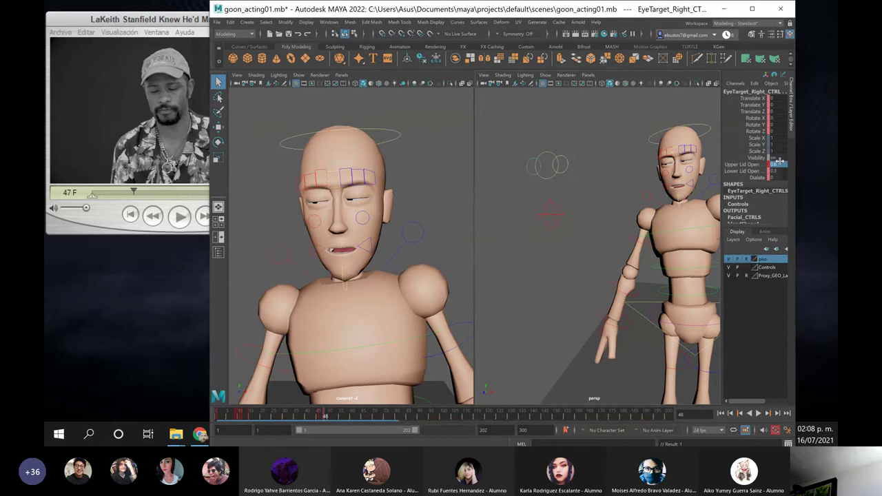
Set Lower Lid Open to 0.4 for both eyes at animation frame 48
{"action": "double_click", "coordinate": [771, 172]}
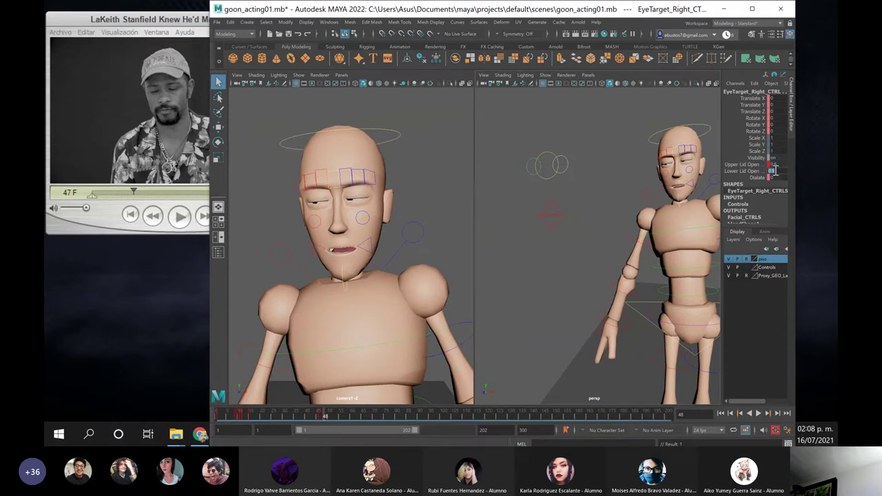
{"action": "left_click_drag", "start_coordinate": [772, 172], "coordinate": [782, 170]}
{"action": "type", "text": "0.3"}
{"action": "key", "text": "Return"}
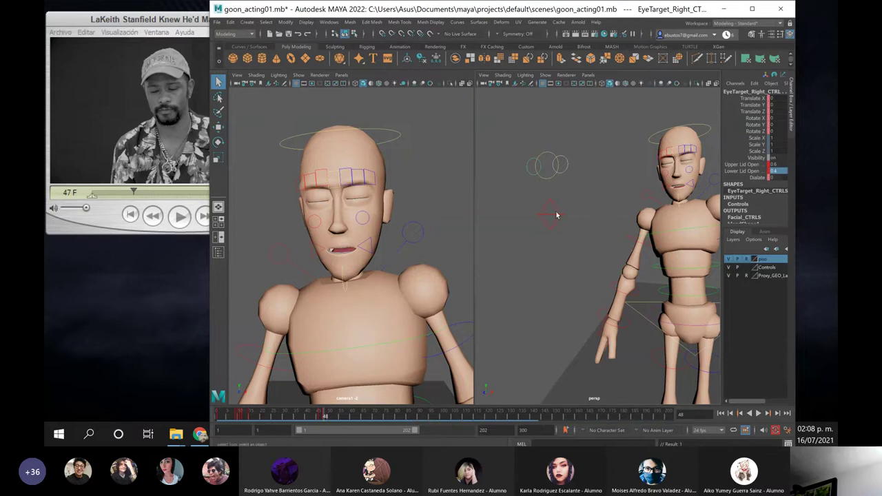
Advance the reference video to frame 49 and set Upper and Lower Lid Open to 0.3 for both eyes at animation frame 50
{"action": "left_click", "coordinate": [125, 100]}
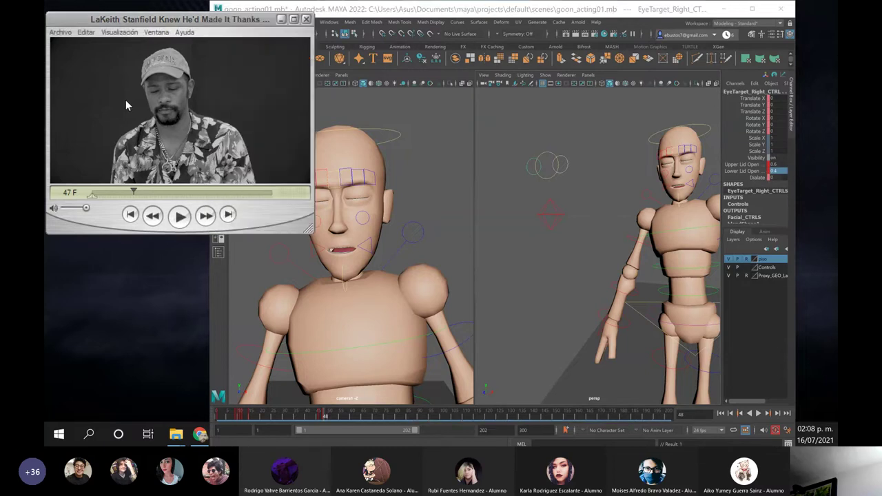
{"action": "key", "text": "Right"}
{"action": "key", "text": "Right"}
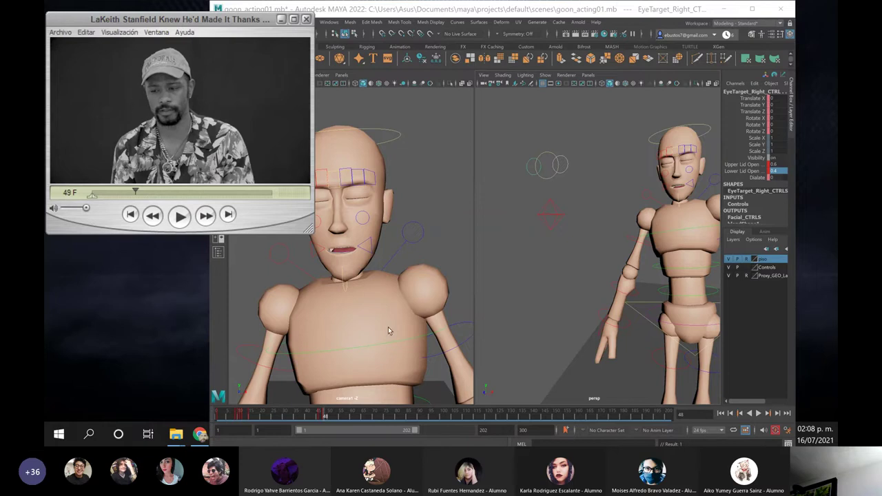
{"action": "left_click", "coordinate": [328, 414]}
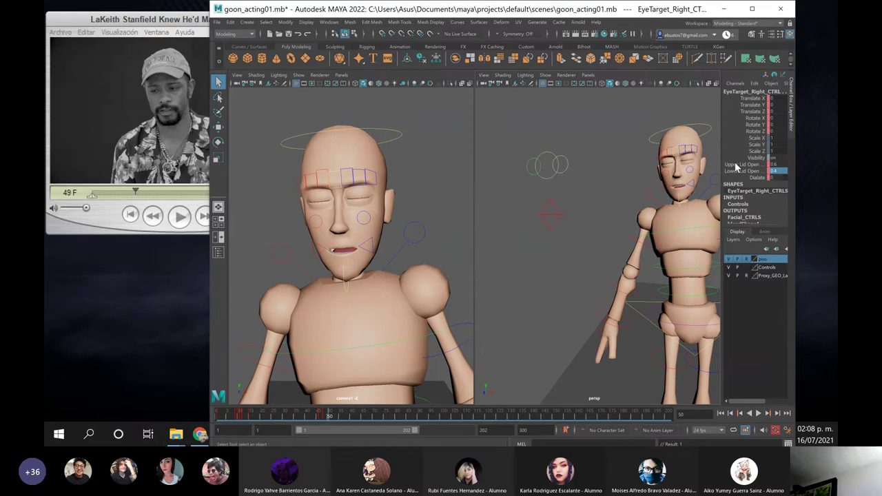
{"action": "left_click", "coordinate": [778, 165]}
{"action": "key", "text": "Return"}
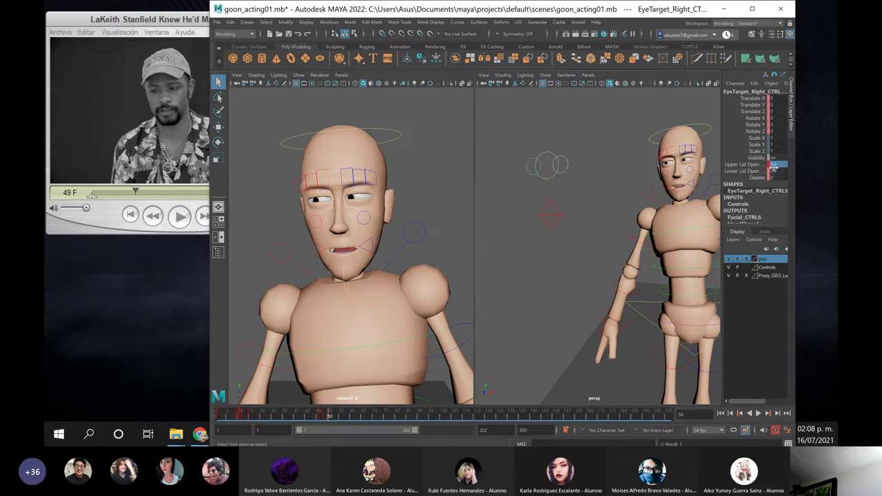
{"action": "left_click", "coordinate": [776, 171]}
{"action": "key", "text": "Return"}
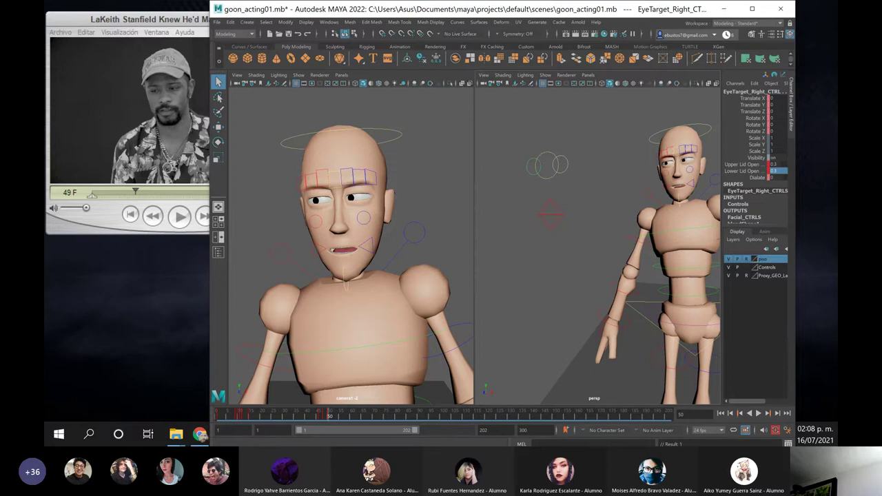
Advance the reference video to frame 52 and go to frame 52 of the animation
{"action": "left_click", "coordinate": [111, 88]}
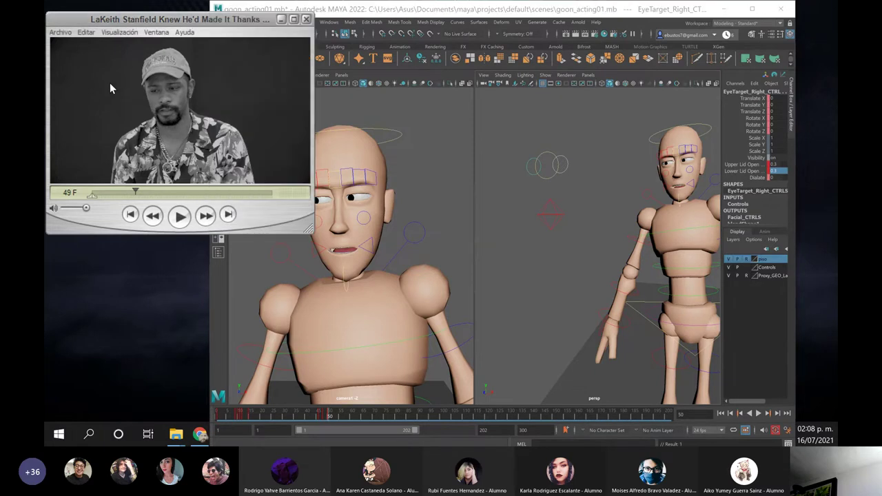
{"action": "key", "text": "Right"}
{"action": "key", "text": "Right"}
{"action": "key", "text": "Right"}
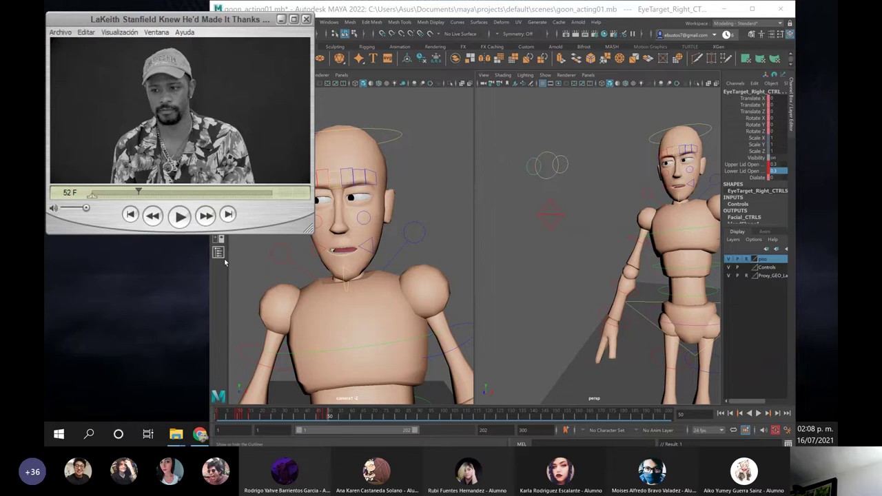
{"action": "left_click", "coordinate": [337, 416]}
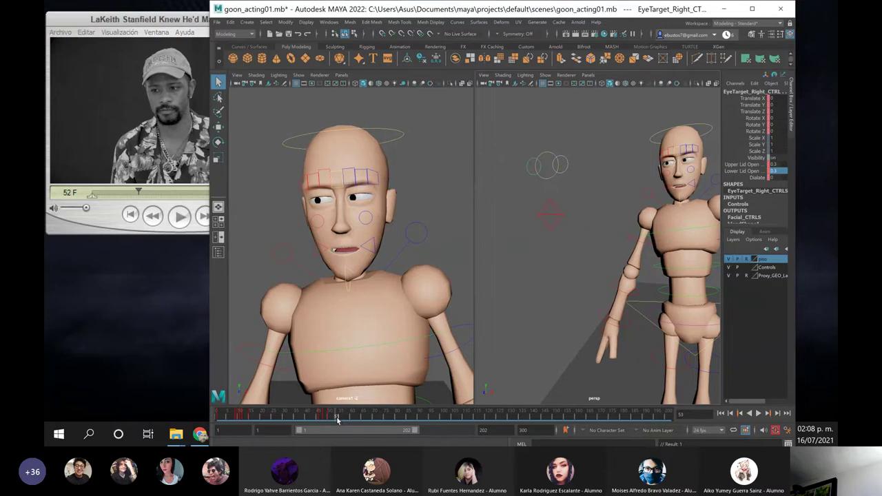
{"action": "left_click", "coordinate": [333, 415]}
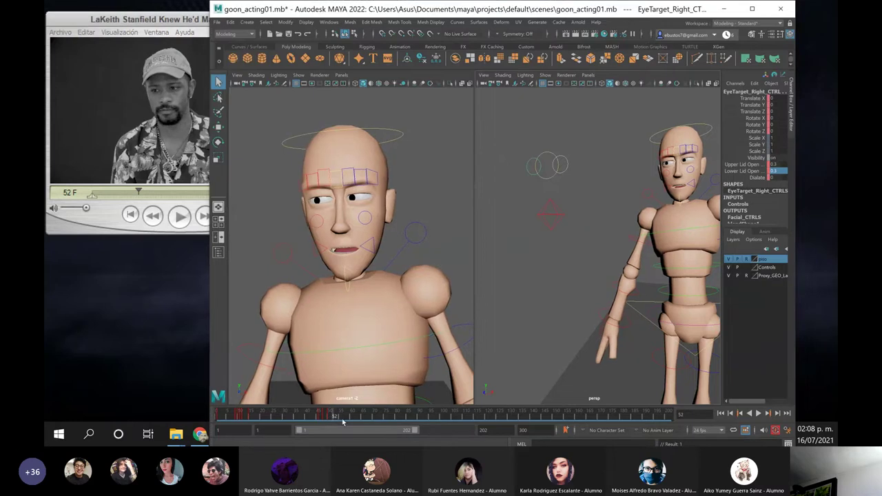
Set Upper Lid Open to 0.2 for both eyes at frame 52, undoing a trial Lower Lid Open of 0.2
{"action": "left_click", "coordinate": [781, 164]}
{"action": "left_click", "coordinate": [781, 165]}
{"action": "left_click", "coordinate": [776, 165]}
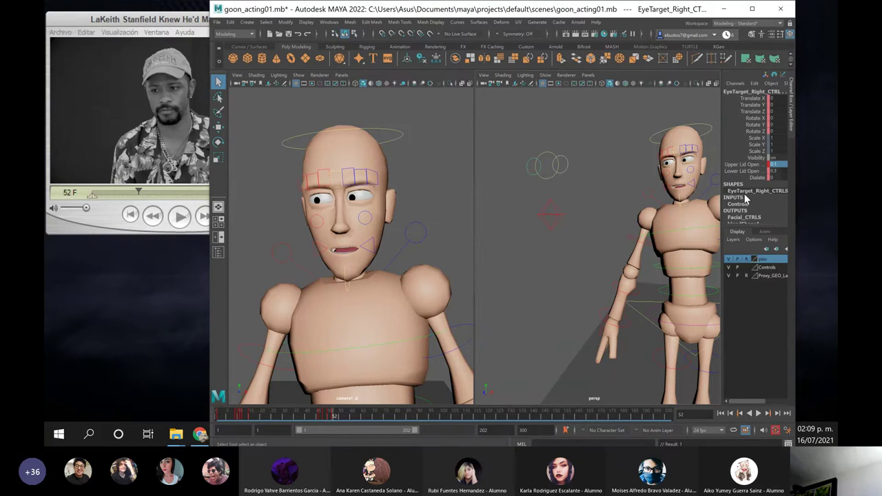
{"action": "left_click", "coordinate": [779, 171]}
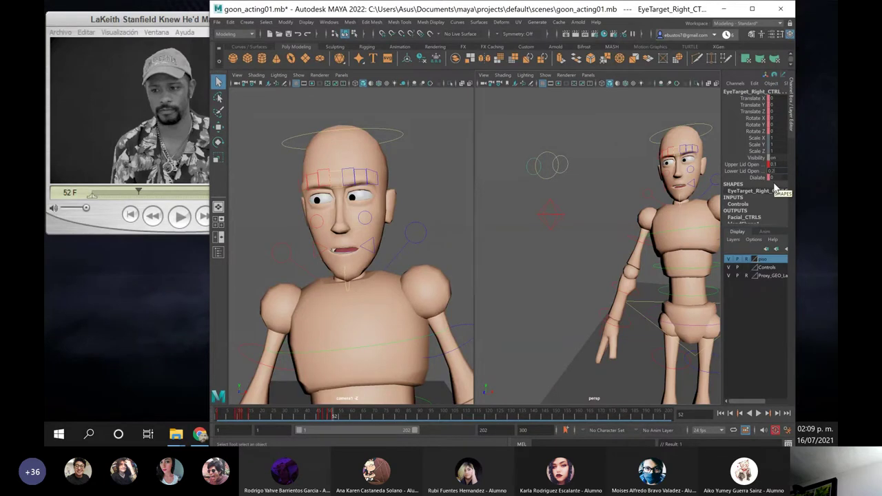
{"action": "key", "text": "Return"}
{"action": "key", "text": "ctrl+z"}
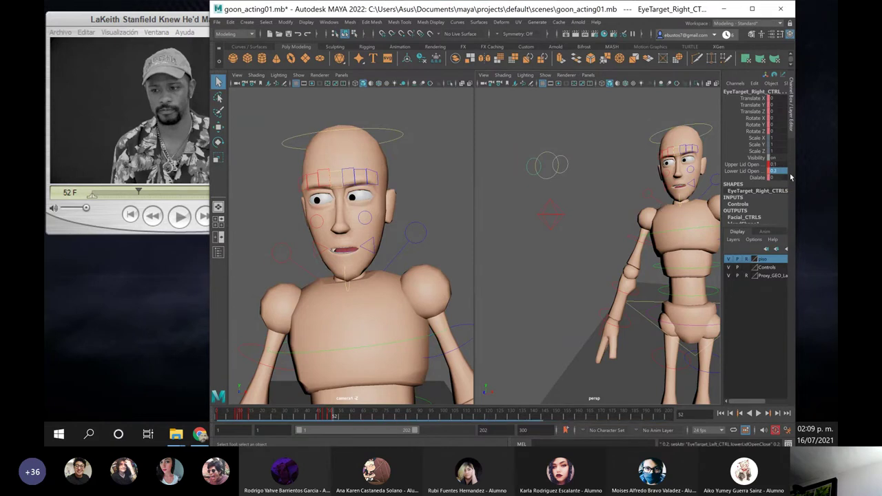
{"action": "left_click", "coordinate": [778, 165]}
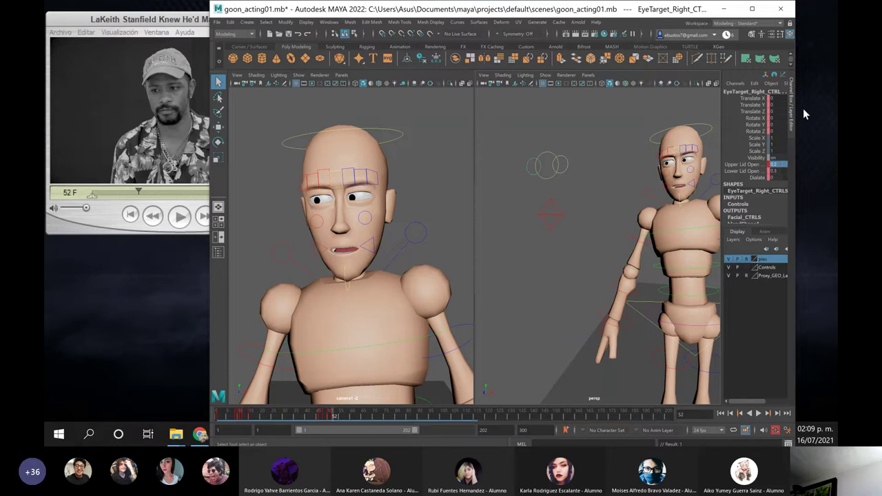
Examine the actor's eyelids frame by frame in the reference video from frame 52 to 64, then return to frame 63
{"action": "left_click", "coordinate": [84, 84]}
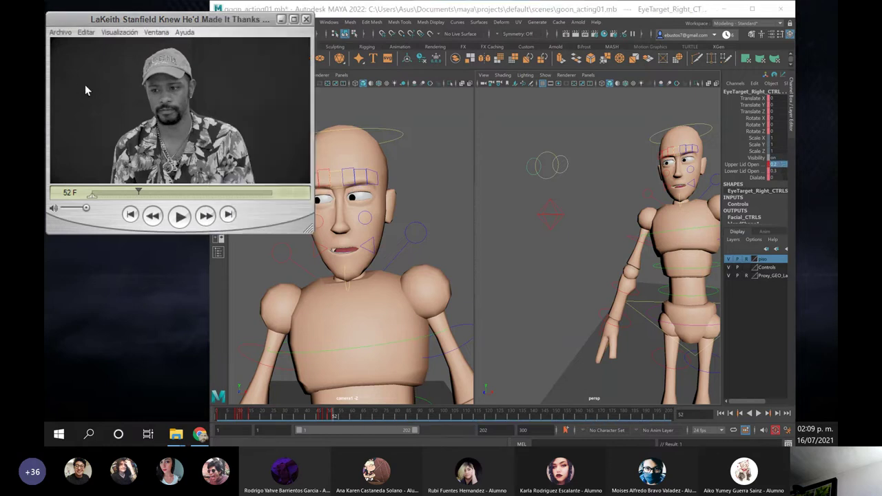
{"action": "key", "text": "Right"}
{"action": "key", "text": "Right"}
{"action": "key", "text": "Right"}
{"action": "key", "text": "Right"}
{"action": "key", "text": "Right"}
{"action": "key", "text": "Right"}
{"action": "key", "text": "Right"}
{"action": "key", "text": "Right"}
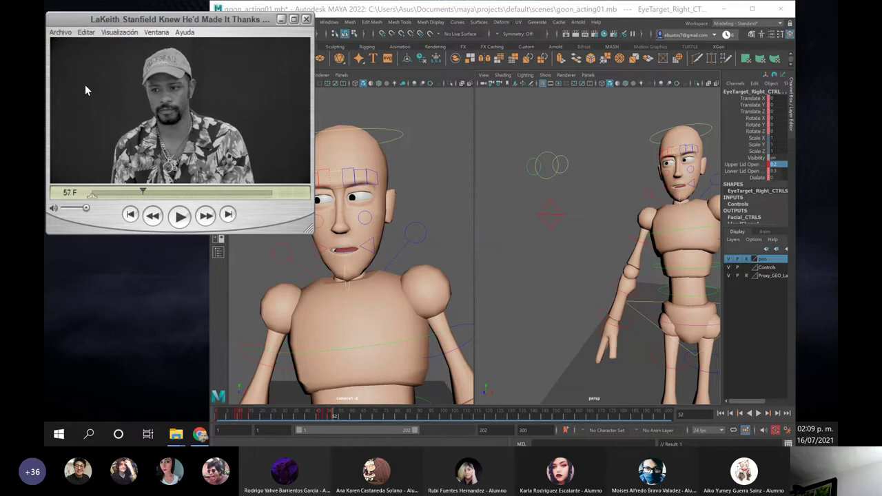
{"action": "key", "text": "Right"}
{"action": "key", "text": "Right"}
{"action": "key", "text": "Right"}
{"action": "key", "text": "Right"}
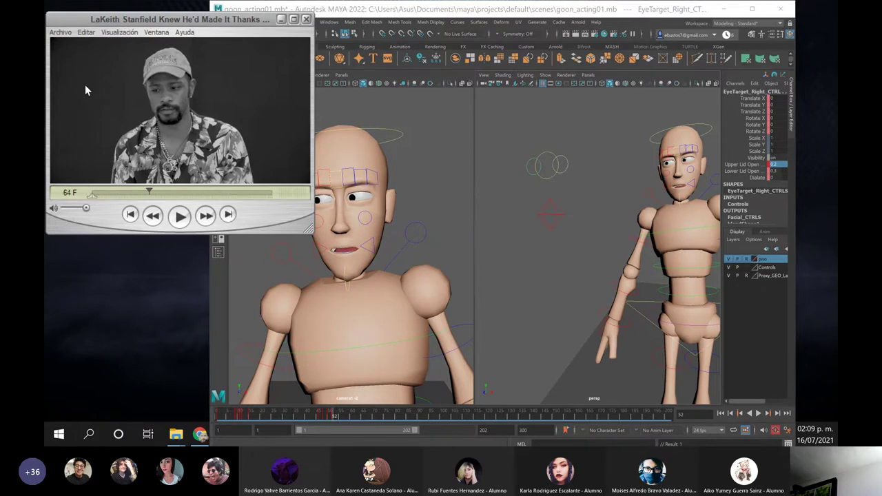
{"action": "key", "text": "Left"}
Deselect the eye controls, then set both the animation and the reference video to frame 64
{"action": "left_click", "coordinate": [424, 177]}
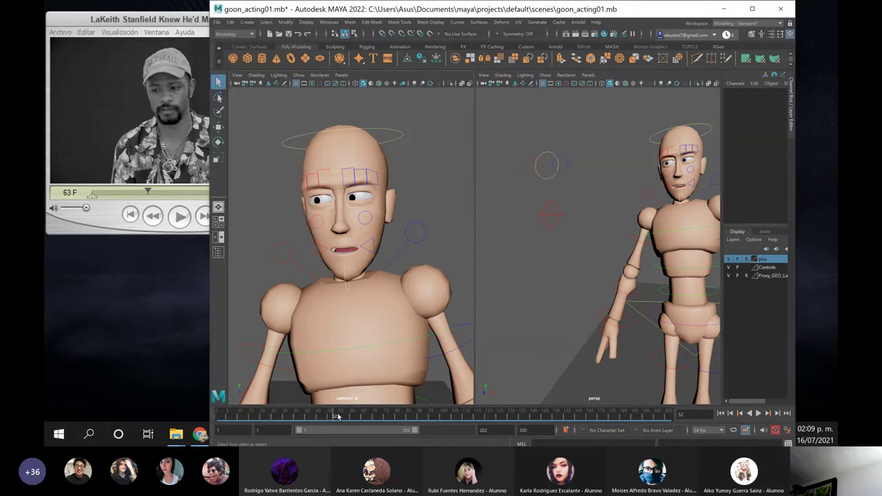
{"action": "key", "text": "alt+v"}
{"action": "left_click_drag", "start_coordinate": [349, 416], "coordinate": [356, 418]}
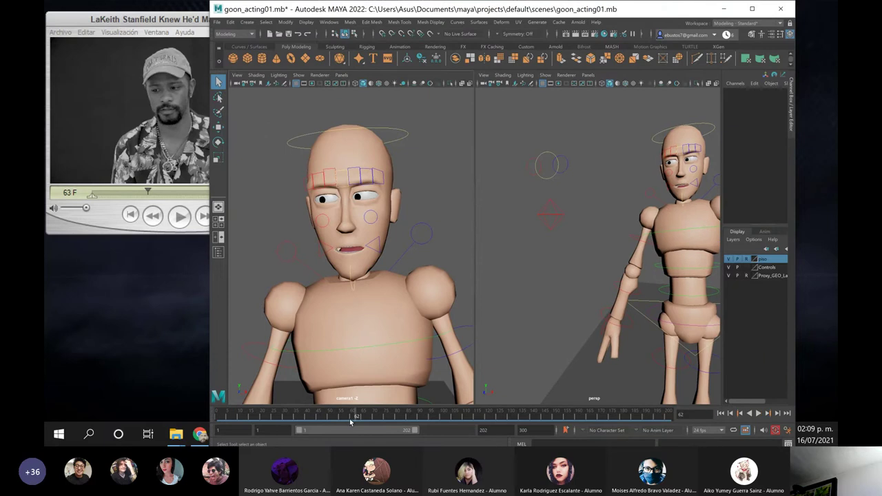
{"action": "key", "text": "ctrl+z"}
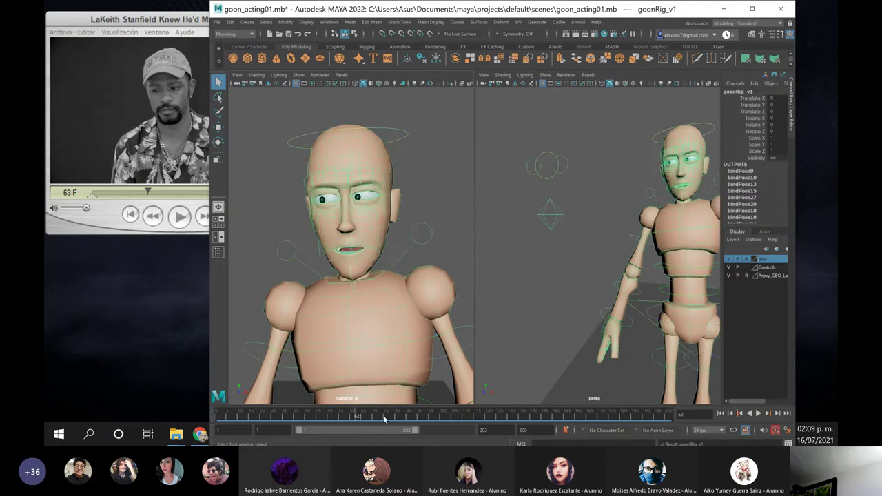
{"action": "left_click", "coordinate": [422, 199]}
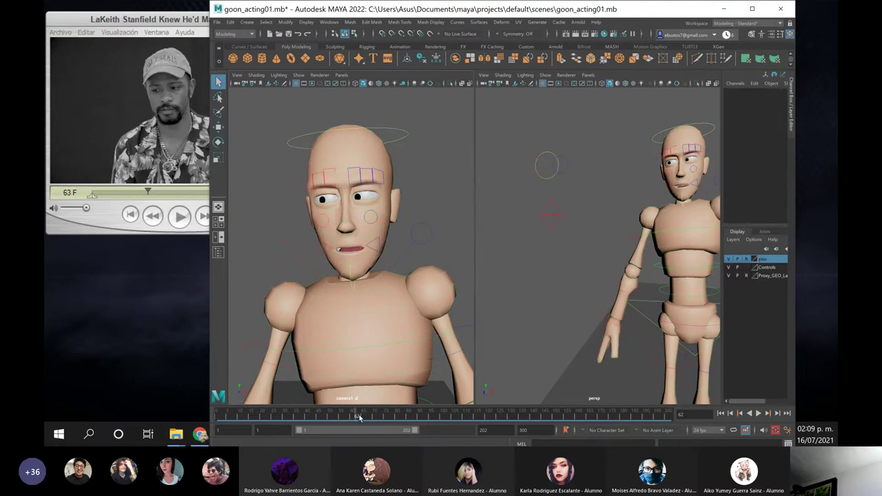
{"action": "left_click", "coordinate": [361, 415]}
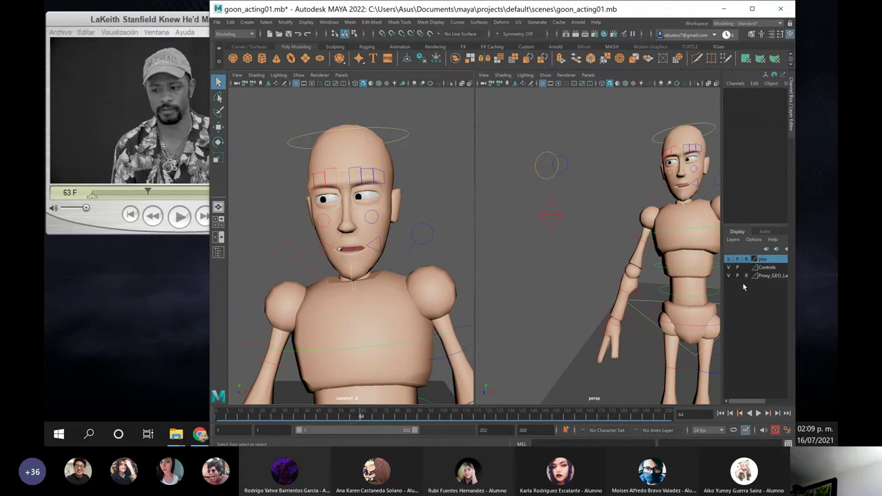
{"action": "left_click", "coordinate": [127, 82]}
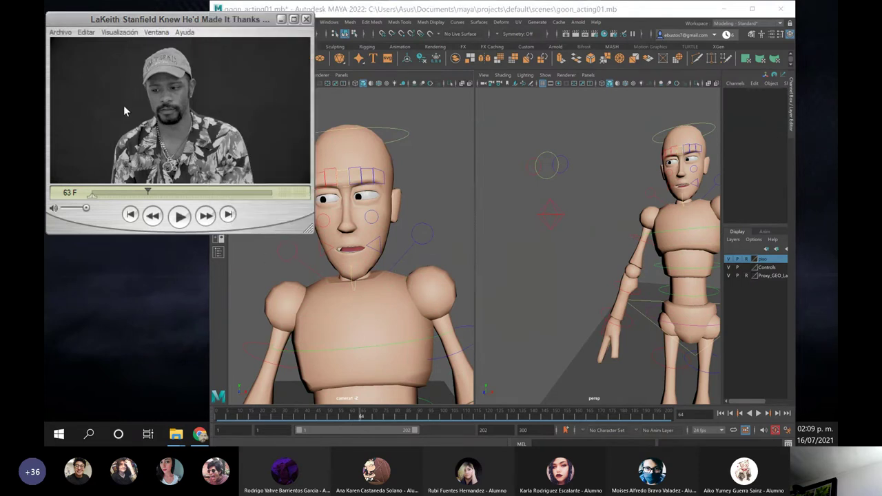
{"action": "key", "text": "Right"}
Select both eye target controls in the perspective view and set their Upper Lid Open to 0.4 at frame 64
{"action": "left_click", "coordinate": [712, 11]}
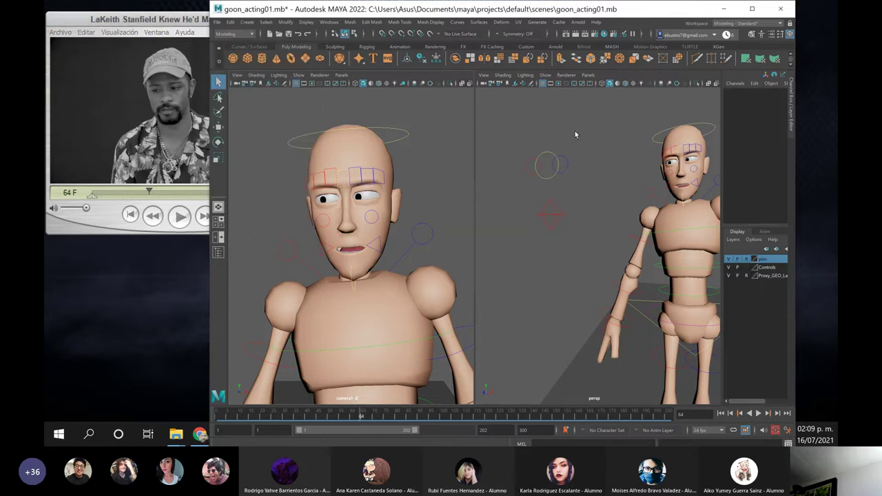
{"action": "left_click_drag", "start_coordinate": [575, 141], "coordinate": [535, 184]}
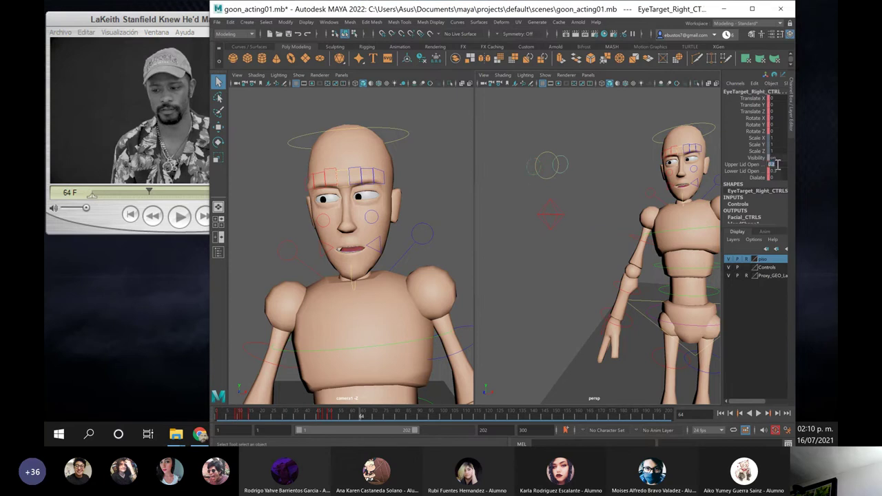
{"action": "left_click", "coordinate": [773, 164]}
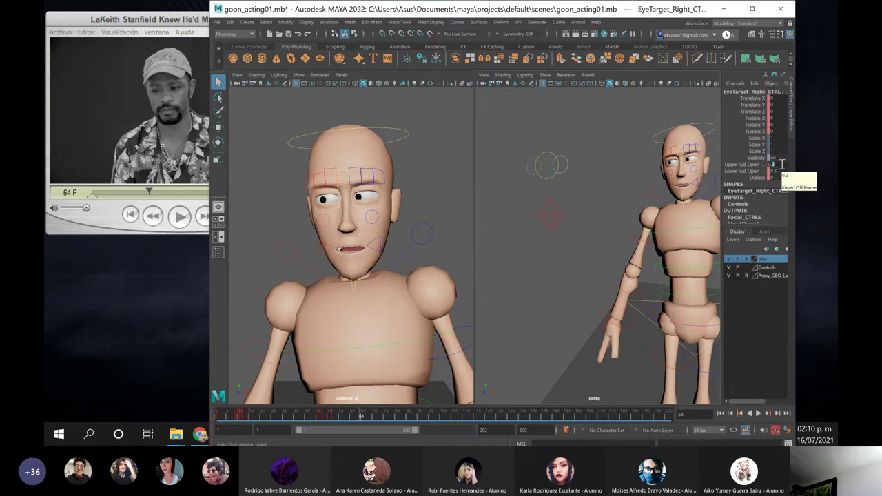
{"action": "key", "text": "Return"}
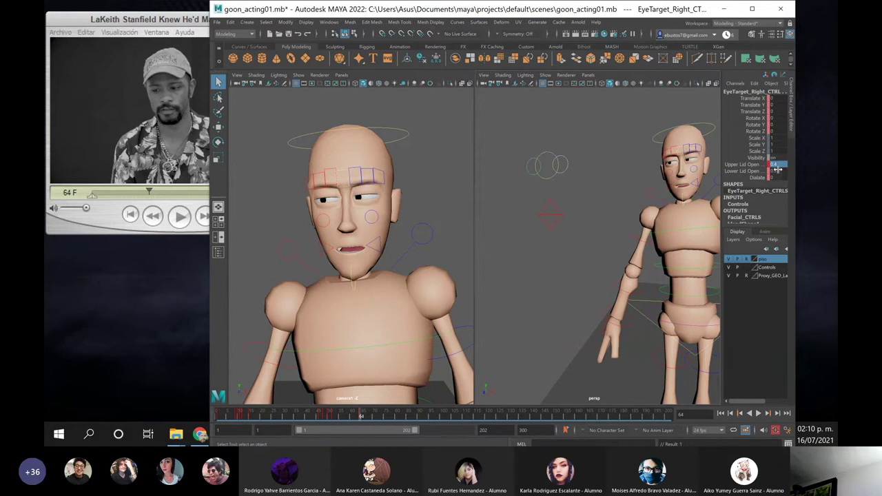
Try a Lower Lid Open of 0.4 on both eye controls at frame 64 and undo it
{"action": "double_click", "coordinate": [777, 171]}
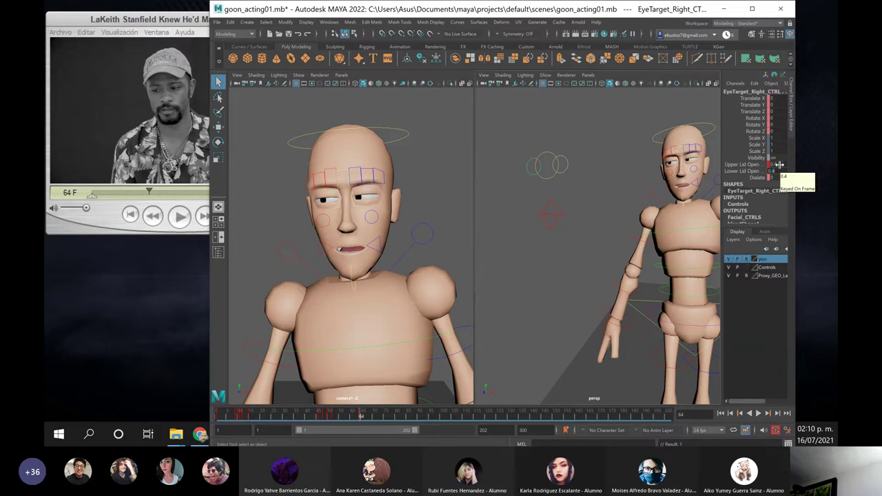
{"action": "type", "text": "4"}
{"action": "key", "text": "Return"}
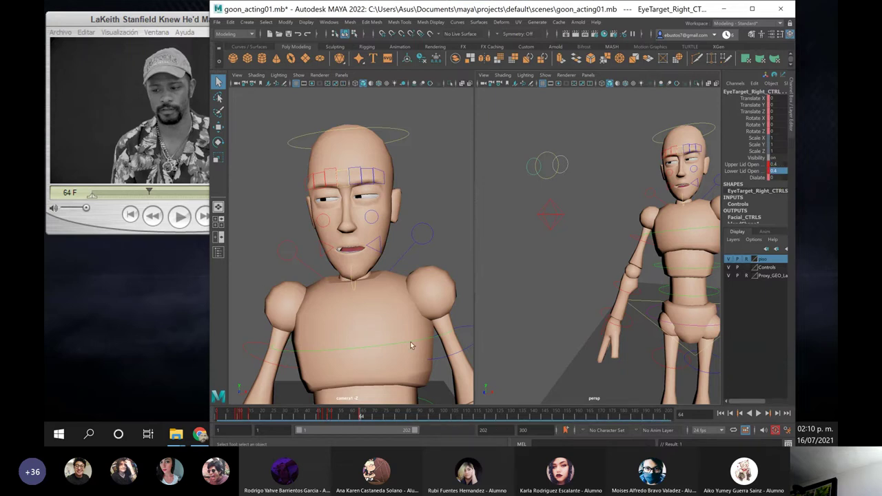
{"action": "key", "text": "ctrl+z"}
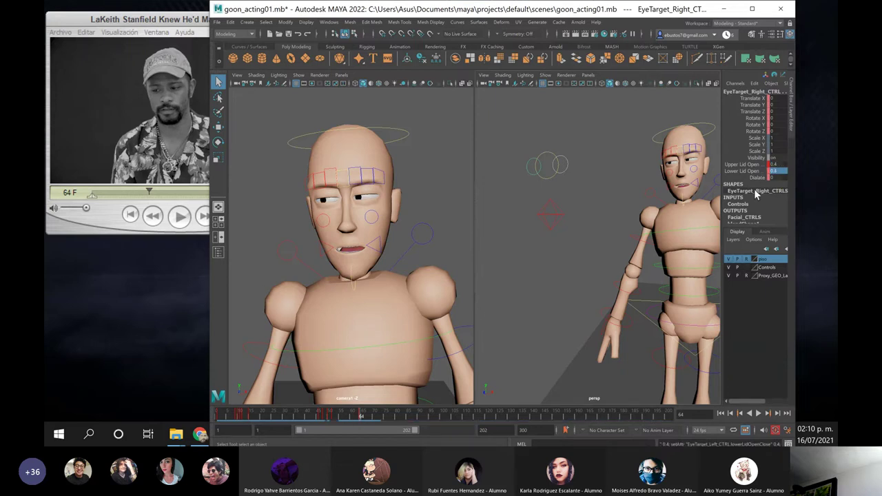
Compare the actor's eyelids in the reference video by stepping back and forth between frames 64 and 67
{"action": "left_click", "coordinate": [131, 165]}
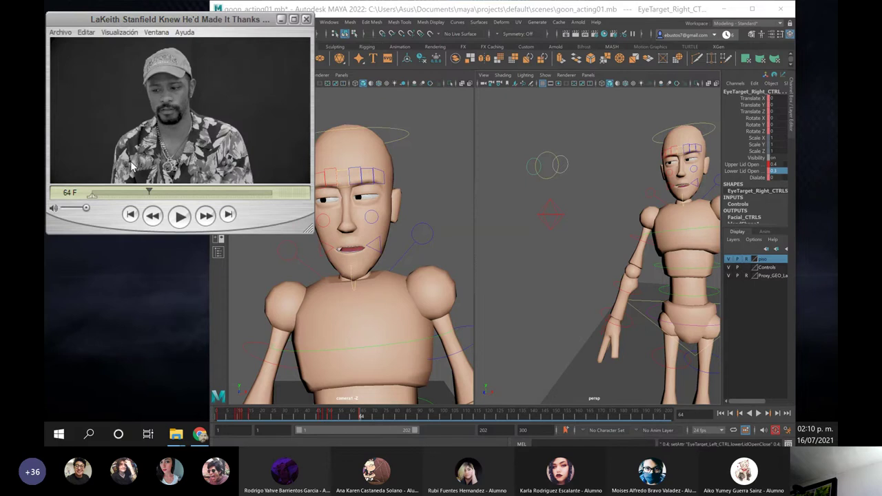
{"action": "key", "text": "Right"}
{"action": "key", "text": "Right"}
{"action": "key", "text": "Right"}
{"action": "key", "text": "Right"}
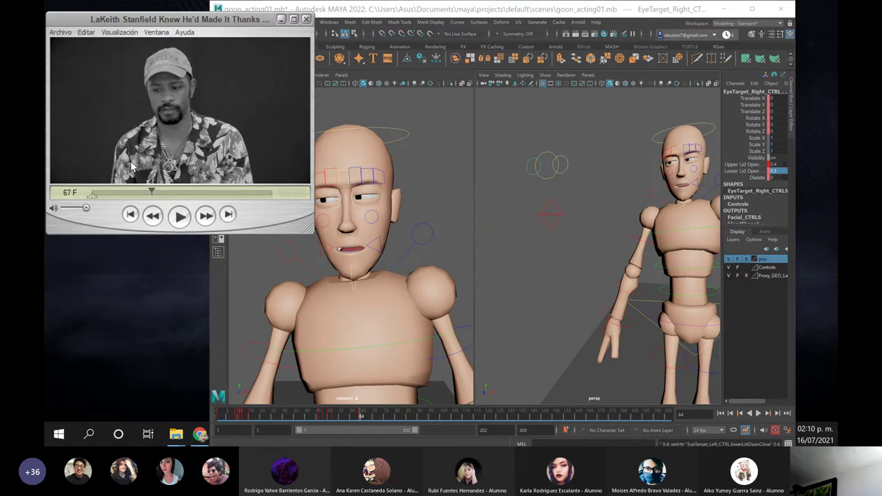
{"action": "key", "text": "Right"}
{"action": "key", "text": "Left"}
{"action": "key", "text": "Left"}
{"action": "key", "text": "Left"}
{"action": "key", "text": "Left"}
{"action": "key", "text": "Left"}
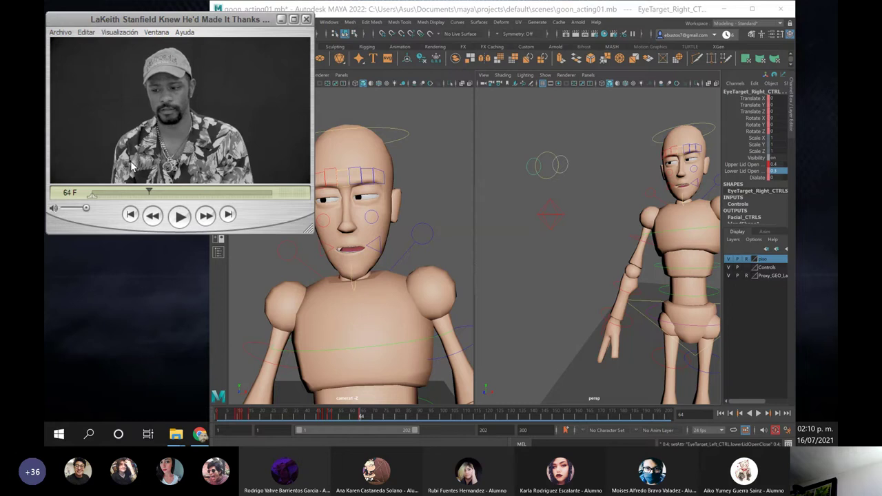
{"action": "key", "text": "Right"}
{"action": "key", "text": "Right"}
{"action": "key", "text": "Right"}
{"action": "key", "text": "Right"}
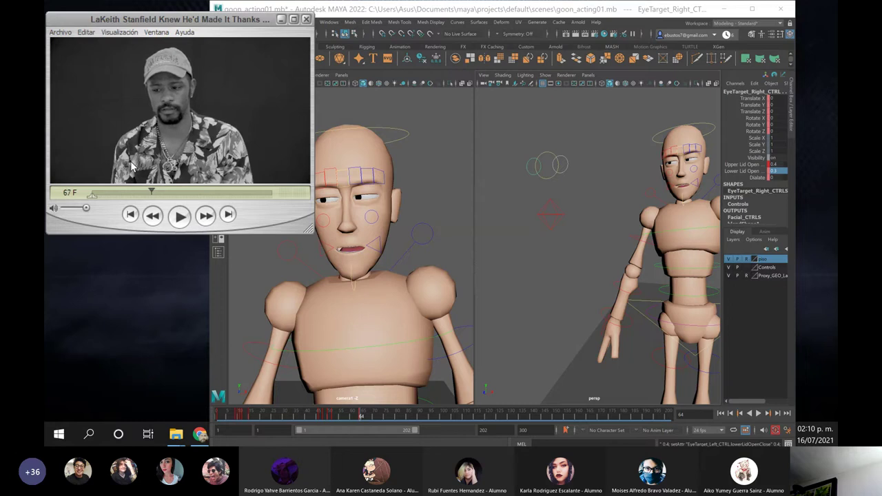
Advance the reference video and the animation to frame 69 and try an Upper Lid Open of 0.5 on both eye controls
{"action": "key", "text": "Right"}
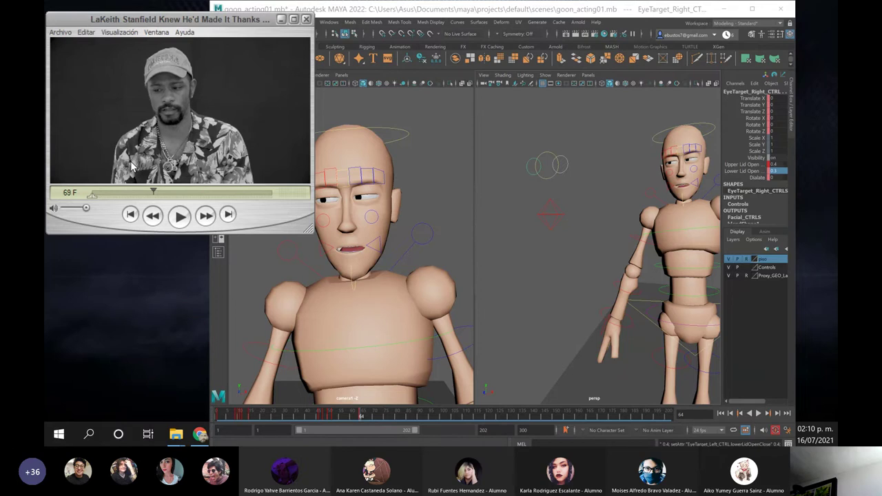
{"action": "left_click", "coordinate": [370, 416]}
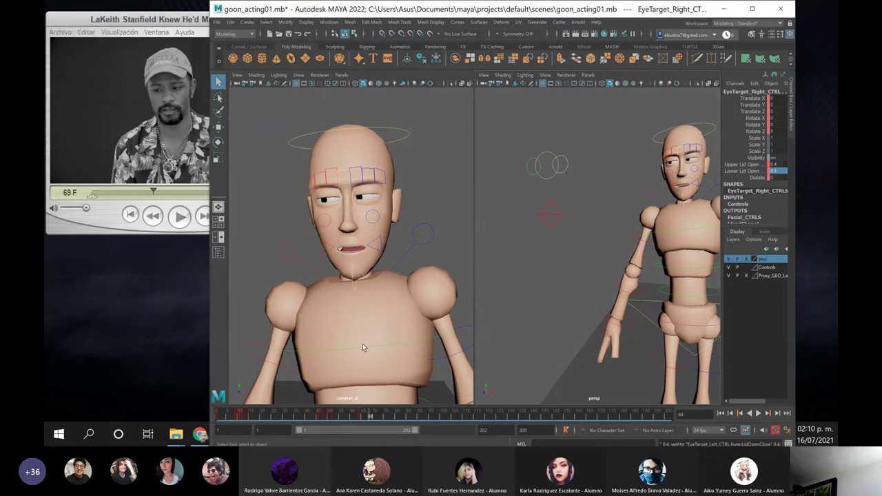
{"action": "key", "text": "alt+period"}
{"action": "left_click", "coordinate": [777, 164]}
{"action": "left_click_drag", "start_coordinate": [780, 164], "coordinate": [772, 164]}
{"action": "type", "text": "5"}
{"action": "key", "text": "Return"}
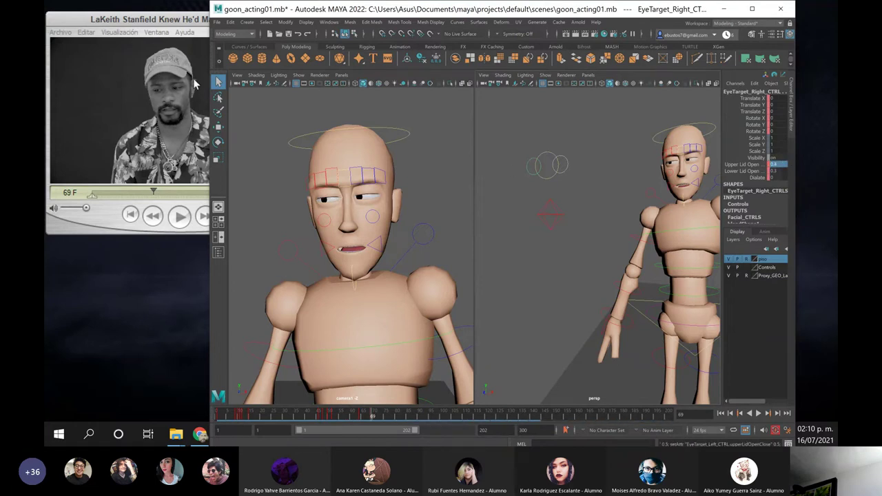
Step the reference video forward from frame 69 to frame 120, examining when the actor's eyelids change
{"action": "left_click", "coordinate": [112, 98]}
{"action": "key", "text": "Right"}
{"action": "key", "text": "Right"}
{"action": "key", "text": "Right"}
{"action": "key", "text": "Right"}
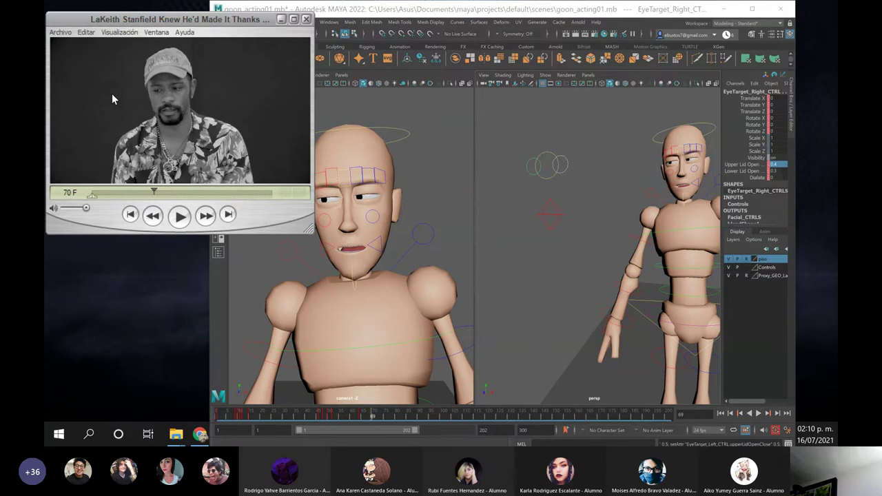
{"action": "key", "text": "Right"}
{"action": "key", "text": "Right"}
{"action": "key", "text": "Right"}
{"action": "key", "text": "Right"}
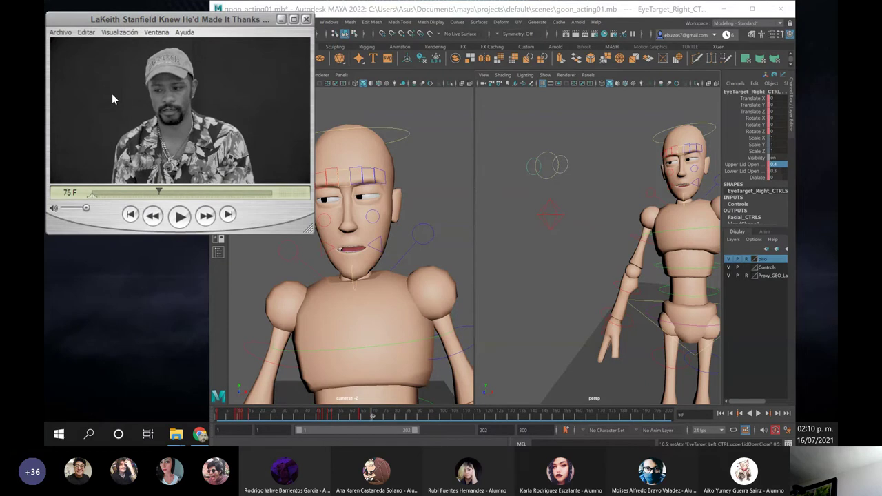
{"action": "key", "text": "Right"}
{"action": "key", "text": "Right"}
{"action": "key", "text": "Right"}
{"action": "key", "text": "Right"}
{"action": "key", "text": "Right"}
{"action": "key", "text": "Right"}
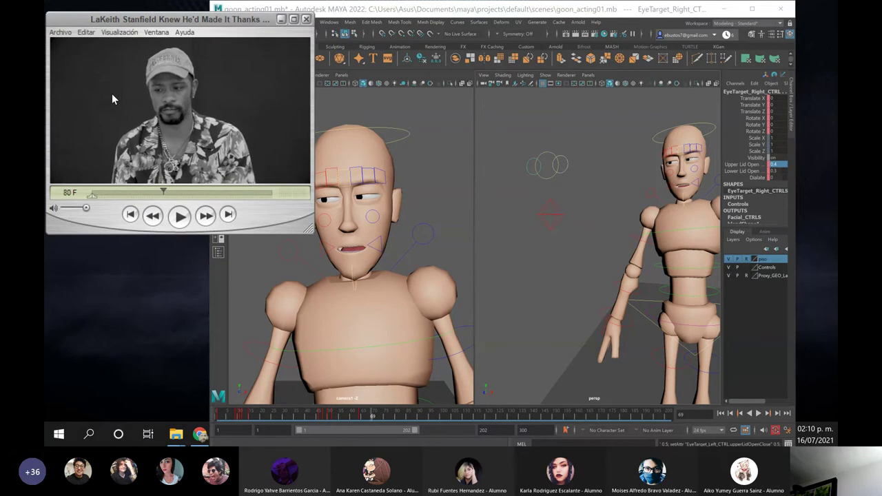
{"action": "key", "text": "Right"}
{"action": "key", "text": "Right"}
{"action": "key", "text": "Right"}
{"action": "key", "text": "Right"}
{"action": "key", "text": "Right"}
{"action": "key", "text": "Right"}
{"action": "key", "text": "Right"}
{"action": "key", "text": "Right"}
{"action": "key", "text": "Right"}
{"action": "key", "text": "Right"}
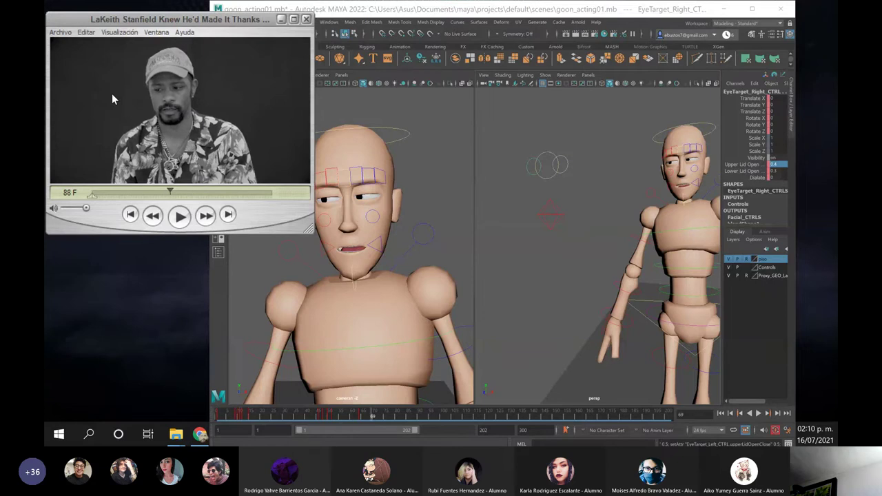
{"action": "key", "text": "Right"}
{"action": "key", "text": "Right"}
{"action": "key", "text": "Right"}
{"action": "key", "text": "Right"}
{"action": "key", "text": "Right"}
{"action": "key", "text": "Right"}
{"action": "key", "text": "Right"}
{"action": "key", "text": "Right"}
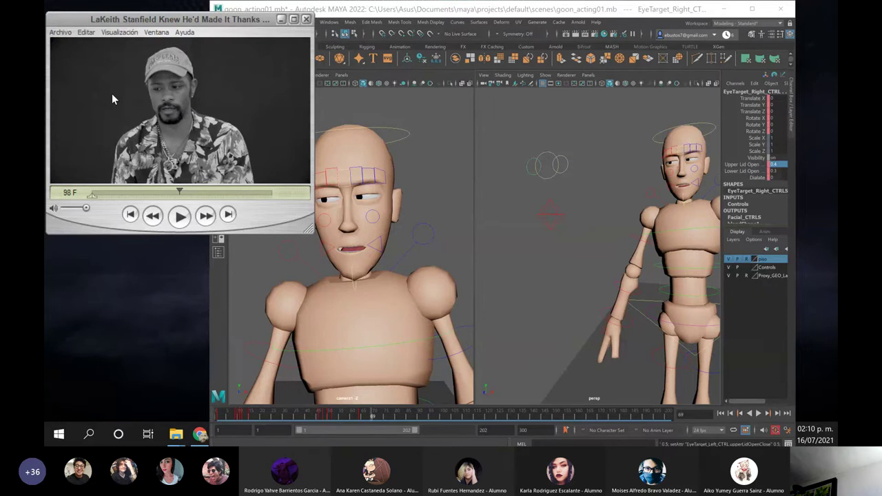
{"action": "key", "text": "Right"}
{"action": "key", "text": "Right"}
{"action": "key", "text": "Right"}
{"action": "key", "text": "Right"}
{"action": "key", "text": "Right"}
{"action": "key", "text": "Right"}
{"action": "key", "text": "Right"}
{"action": "key", "text": "Right"}
{"action": "key", "text": "Right"}
{"action": "key", "text": "Right"}
{"action": "key", "text": "Right"}
{"action": "key", "text": "Right"}
{"action": "key", "text": "Right"}
{"action": "key", "text": "Right"}
{"action": "key", "text": "Right"}
{"action": "key", "text": "Right"}
{"action": "key", "text": "Right"}
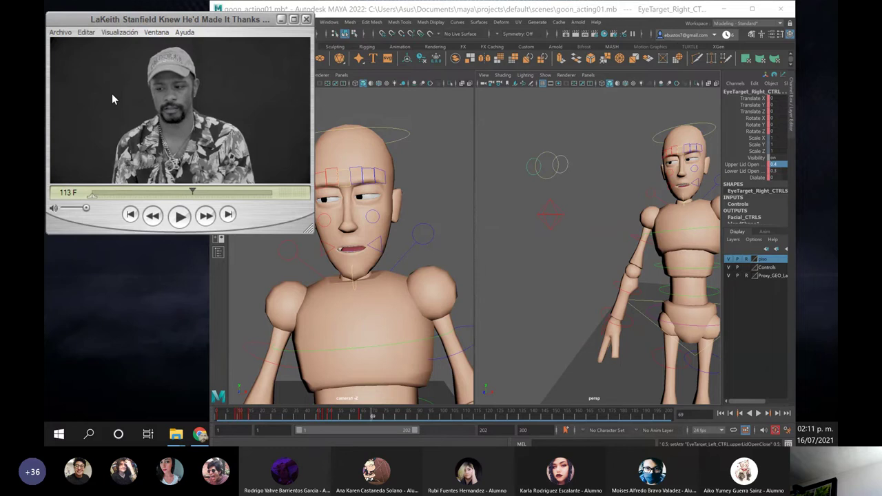
{"action": "key", "text": "Right"}
{"action": "key", "text": "Right"}
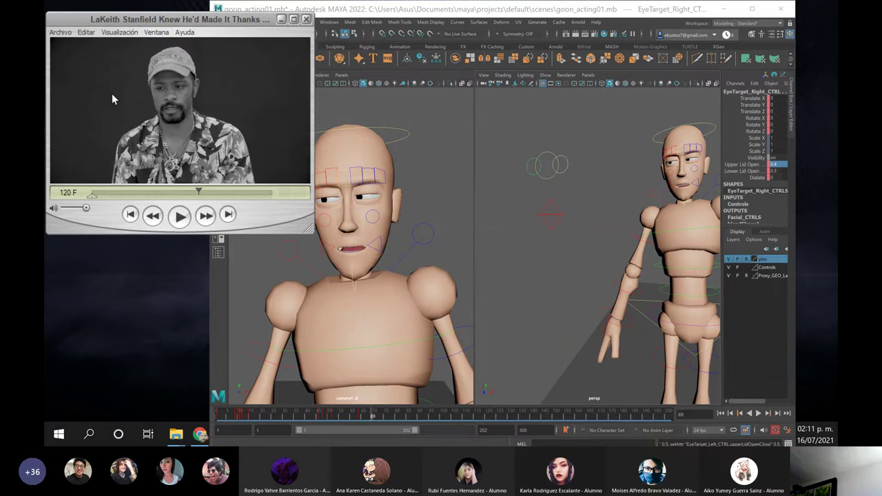
{"action": "key", "text": "Left"}
{"action": "key", "text": "Left"}
{"action": "key", "text": "Right"}
{"action": "key", "text": "Right"}
{"action": "key", "text": "Right"}
{"action": "key", "text": "Left"}
Key both eye controls at frame 116 to hold the current lid pose and play back the animation
{"action": "left_click", "coordinate": [476, 418]}
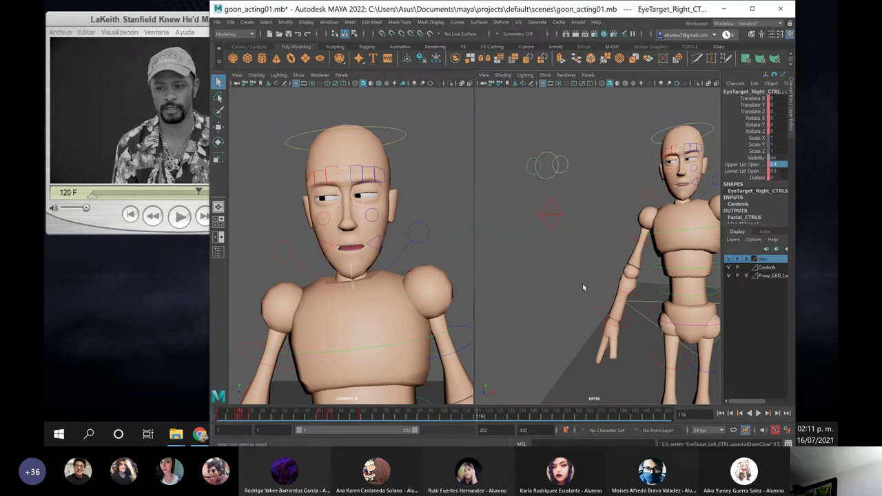
{"action": "key", "text": "s"}
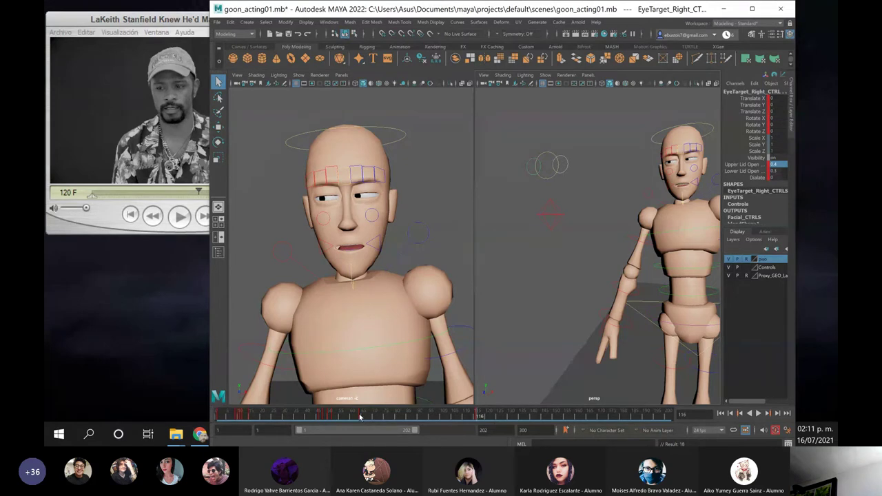
{"action": "key", "text": "alt+v"}
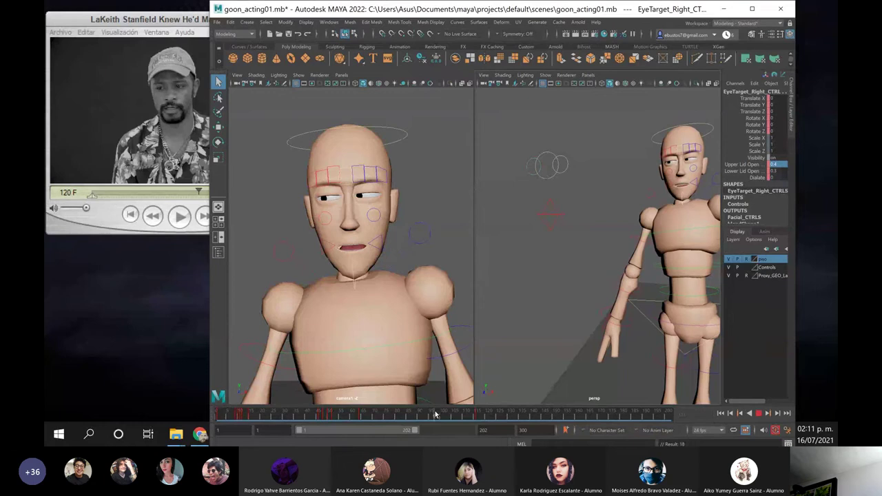
{"action": "left_click", "coordinate": [475, 417]}
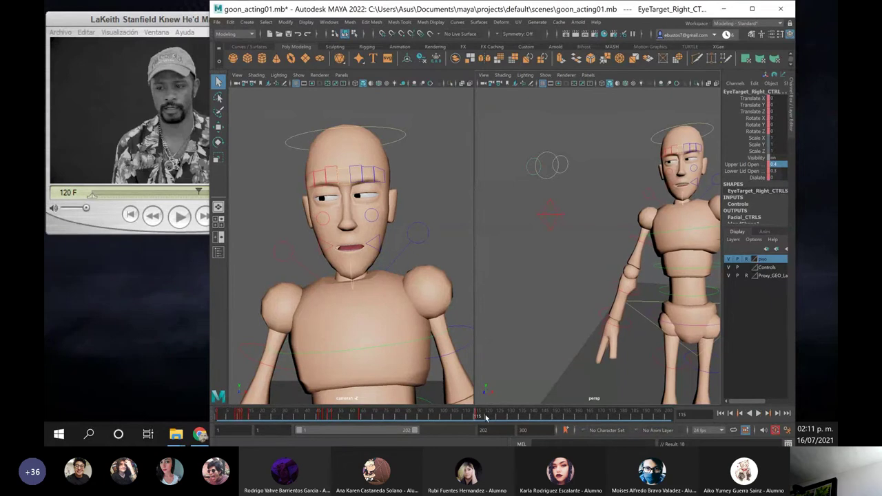
Set both Upper Lid Open and Lower Lid Open to 0.2 on the two eye controls at frame 120
{"action": "left_click", "coordinate": [488, 417]}
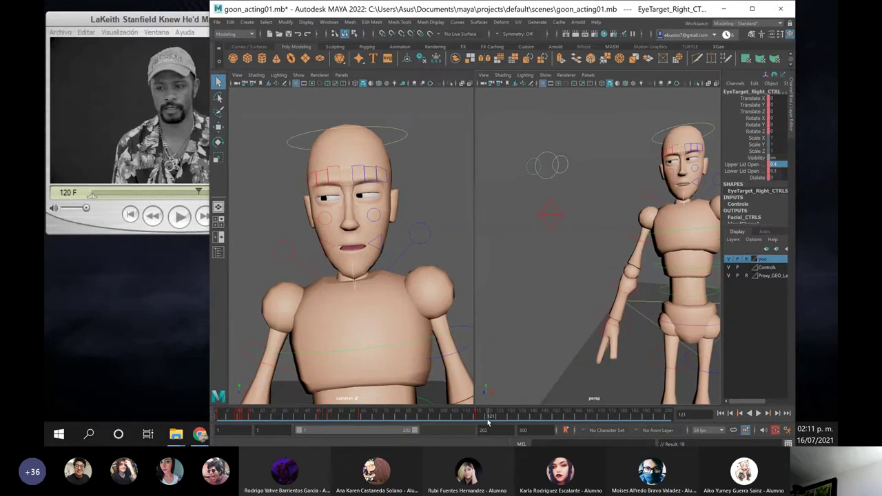
{"action": "left_click", "coordinate": [486, 417]}
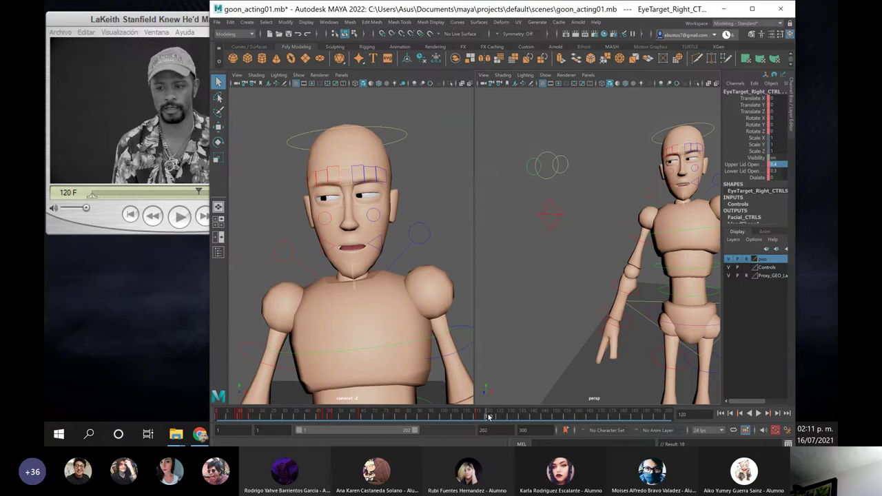
{"action": "left_click", "coordinate": [776, 165]}
{"action": "type", "text": "1"}
{"action": "key", "text": "Return"}
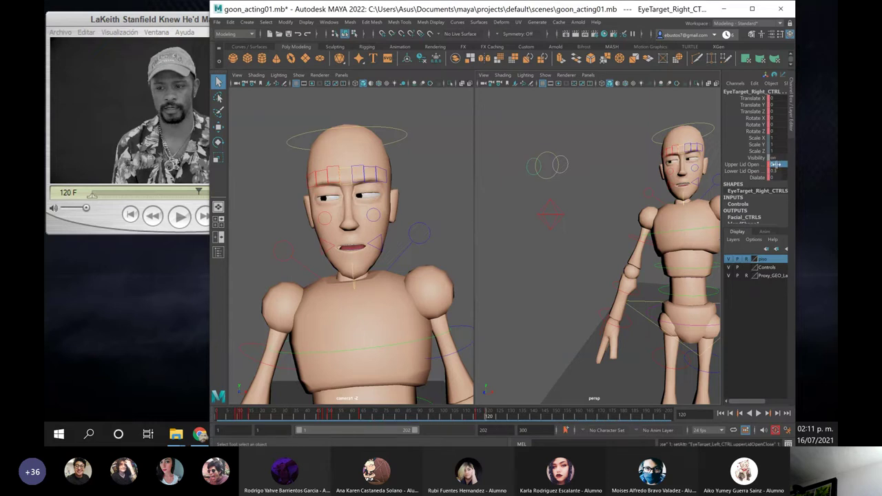
{"action": "left_click", "coordinate": [781, 165]}
{"action": "left_click", "coordinate": [780, 166]}
{"action": "key", "text": "Return"}
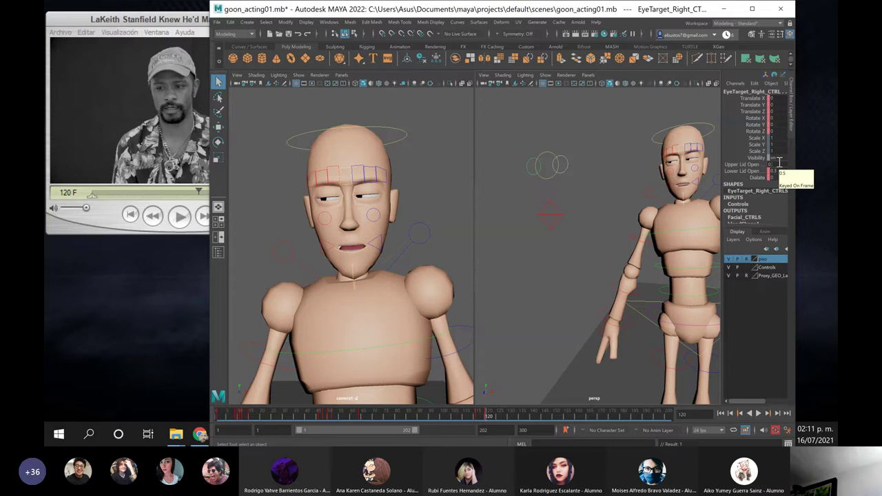
{"action": "key", "text": "Return"}
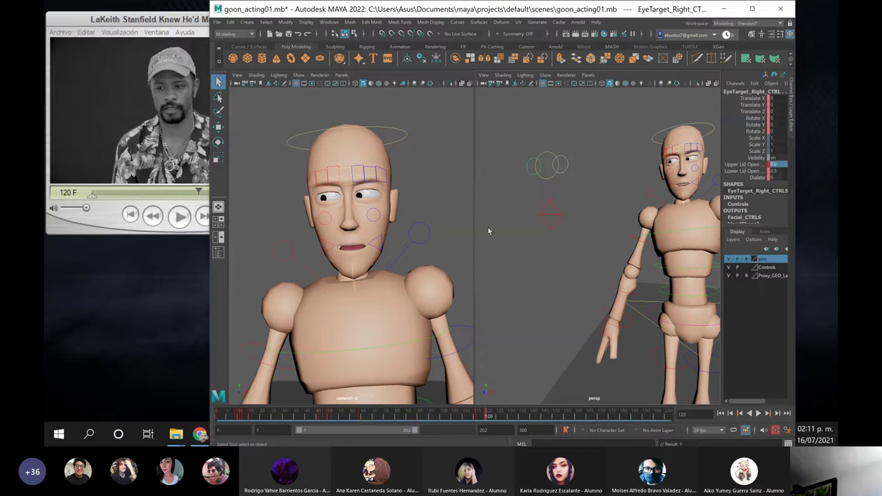
{"action": "left_click", "coordinate": [774, 171]}
{"action": "type", "text": "0.3"}
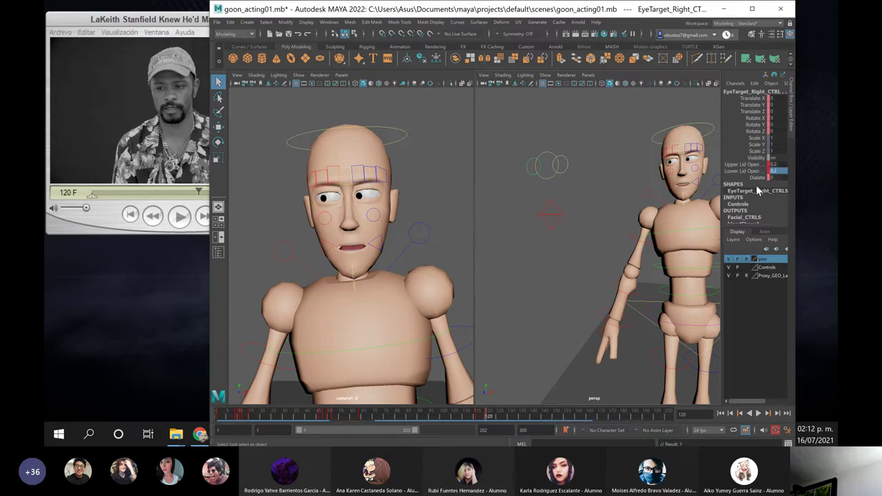
Step the reference video from frame 120 to frame 134, examining where the actor's gaze starts to shift
{"action": "left_click", "coordinate": [100, 117]}
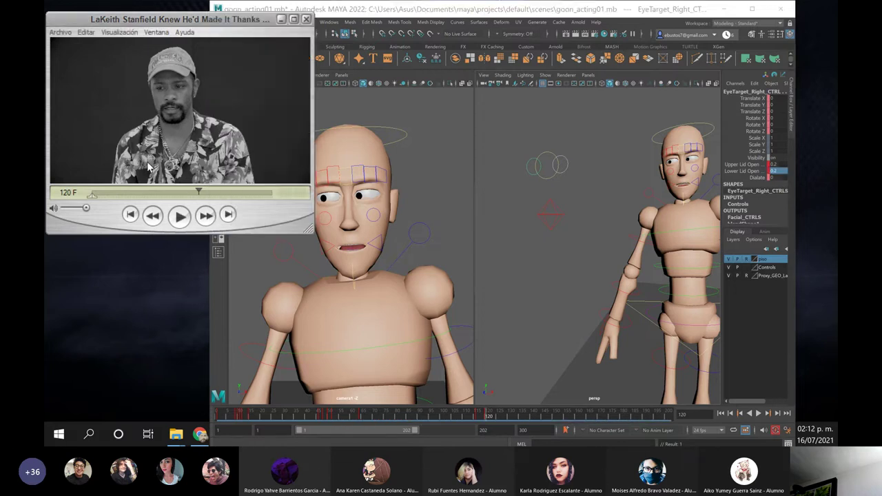
{"action": "key", "text": "Right"}
{"action": "key", "text": "Right"}
{"action": "key", "text": "Right"}
{"action": "key", "text": "Right"}
{"action": "key", "text": "Right"}
{"action": "key", "text": "Right"}
{"action": "key", "text": "Right"}
{"action": "key", "text": "Right"}
{"action": "key", "text": "Right"}
{"action": "key", "text": "Right"}
{"action": "key", "text": "Right"}
{"action": "key", "text": "Right"}
{"action": "key", "text": "Right"}
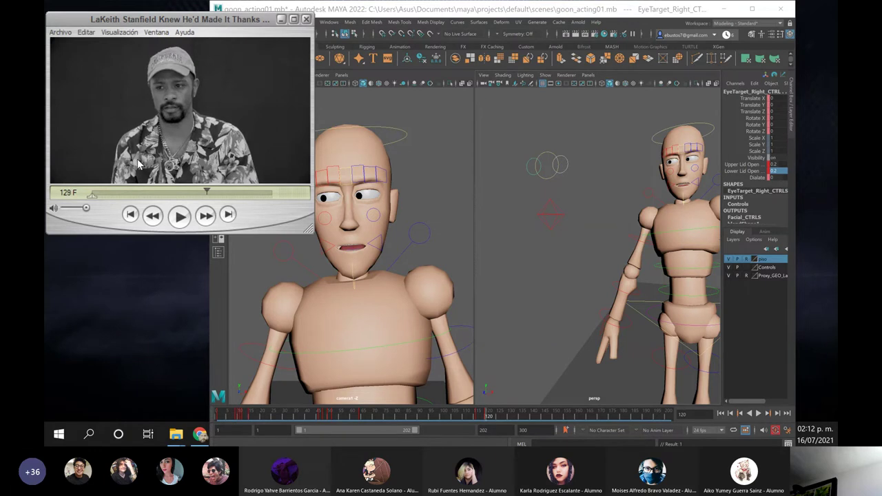
{"action": "key", "text": "Right"}
{"action": "key", "text": "Right"}
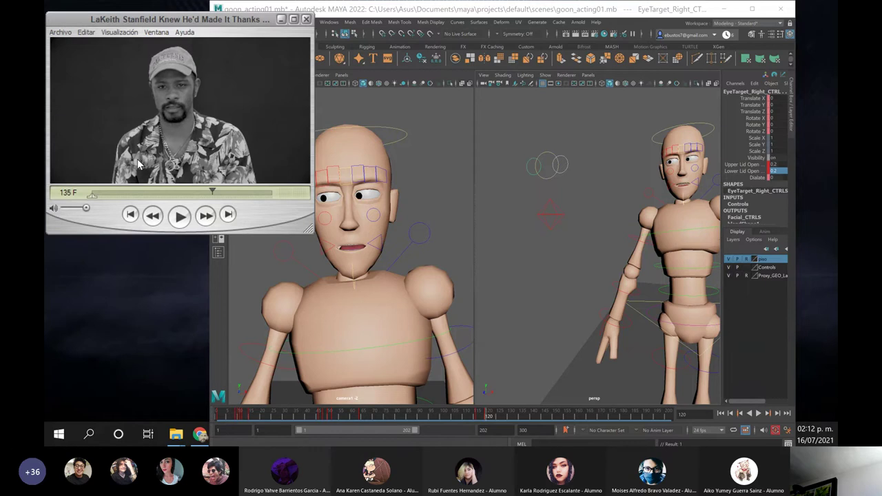
{"action": "key", "text": "Left"}
Set the animation to frame 134 and key the two individual eye controls there
{"action": "left_click", "coordinate": [516, 418]}
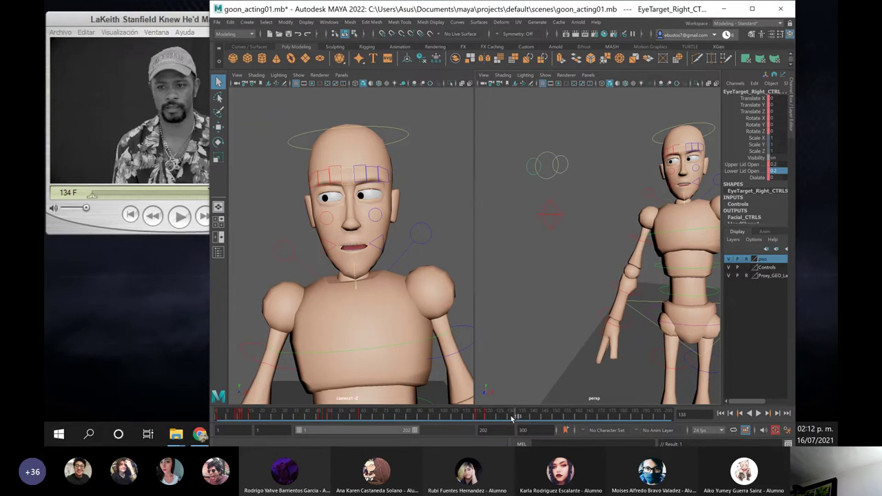
{"action": "left_click", "coordinate": [511, 417]}
{"action": "left_click", "coordinate": [519, 418]}
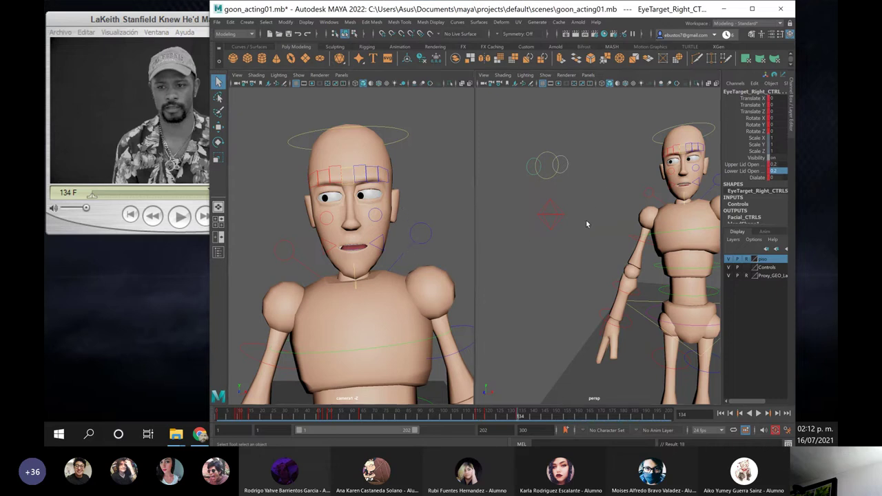
Key the main eye target control at frame 134, then move it sideways to a Translate X of about -4.1
{"action": "left_click", "coordinate": [545, 164]}
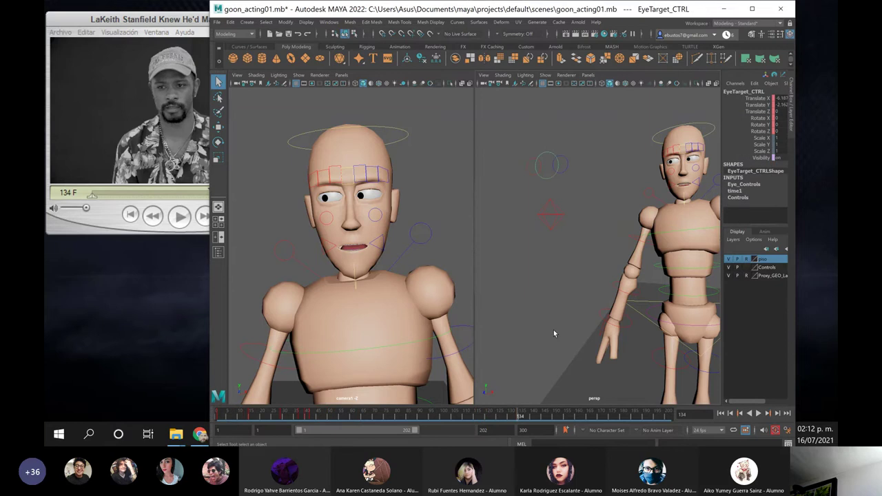
{"action": "key", "text": "s"}
{"action": "key", "text": "w"}
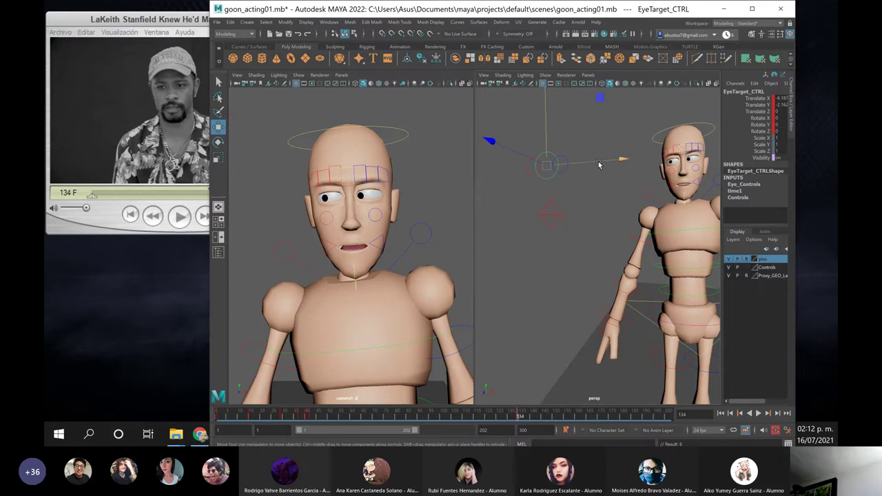
{"action": "left_click_drag", "start_coordinate": [598, 164], "coordinate": [659, 156]}
Match the reference video and animation at frame 135, then move the main eye target to about -1.0 in Translate X and -1.5 in Translate Y
{"action": "left_click", "coordinate": [117, 98]}
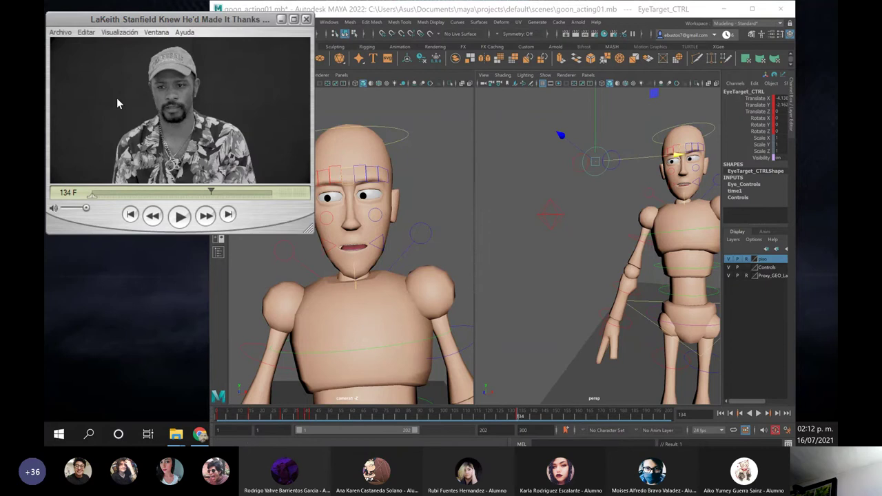
{"action": "key", "text": "Right"}
{"action": "key", "text": "Right"}
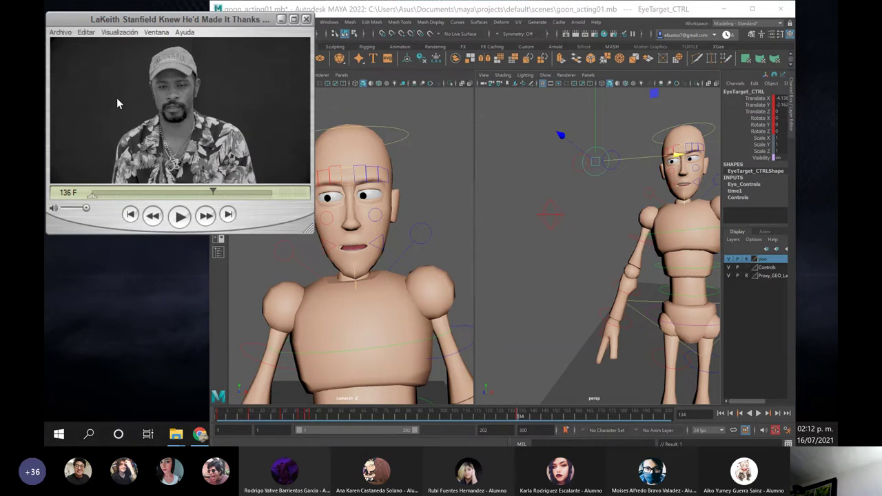
{"action": "key", "text": "Left"}
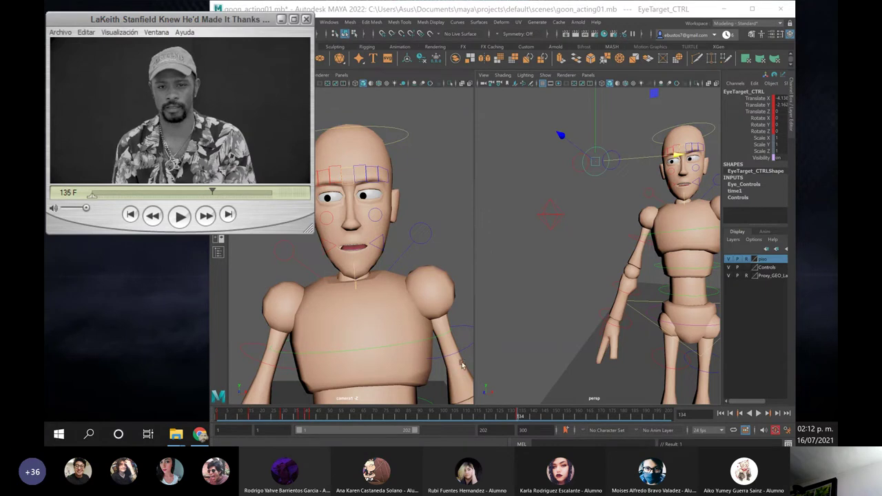
{"action": "left_click", "coordinate": [526, 415]}
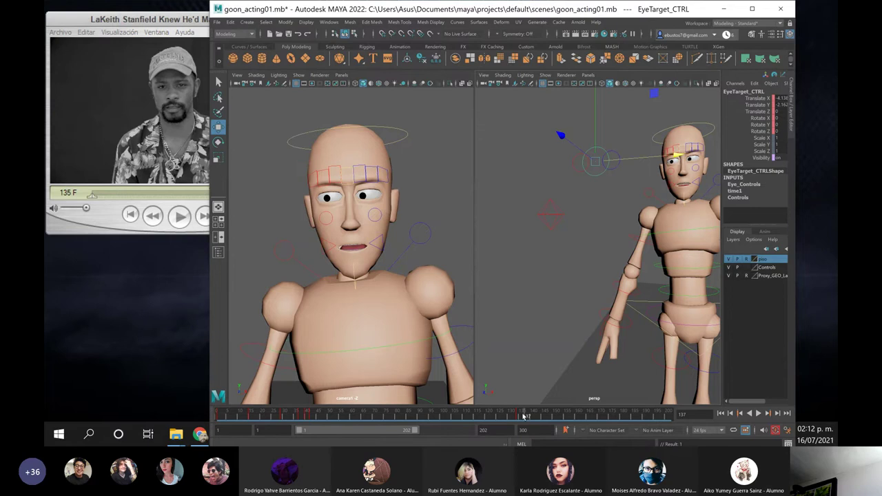
{"action": "left_click", "coordinate": [522, 415]}
{"action": "left_click", "coordinate": [521, 417]}
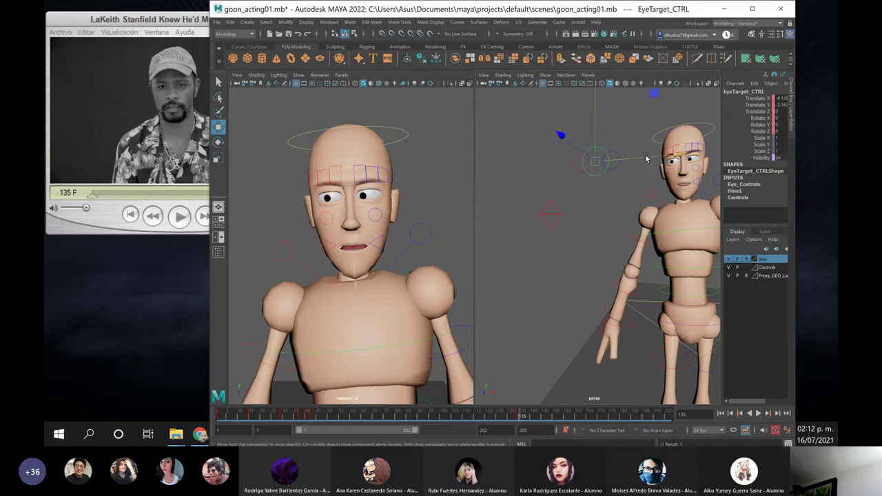
{"action": "left_click_drag", "start_coordinate": [646, 159], "coordinate": [768, 130]}
{"action": "left_click_drag", "start_coordinate": [335, 219], "coordinate": [341, 182]}
{"action": "middle_click_drag", "start_coordinate": [340, 181], "coordinate": [340, 169]}
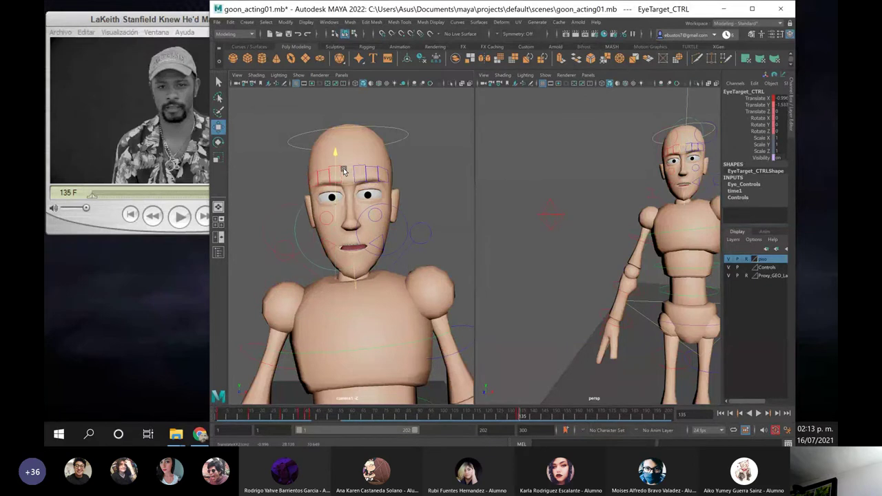
Match the reference video and animation at frame 136 and select the two individual eye controls
{"action": "left_click", "coordinate": [106, 143]}
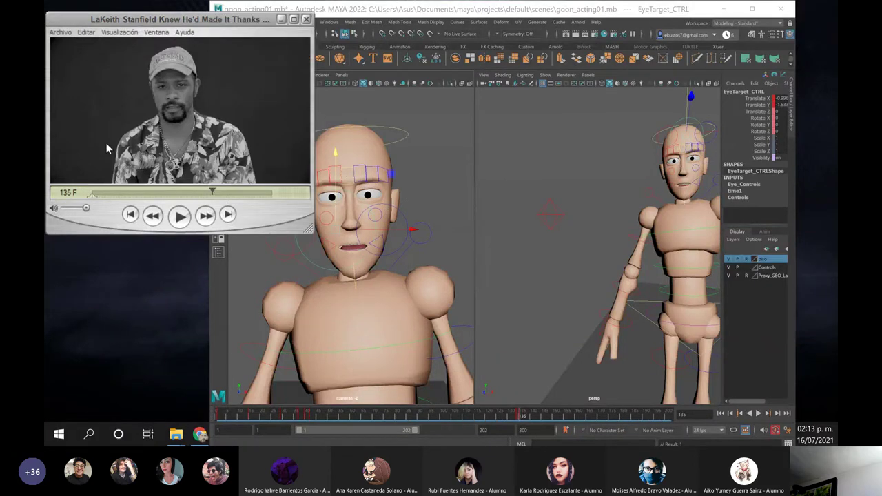
{"action": "key", "text": "Right"}
{"action": "left_click", "coordinate": [416, 291]}
{"action": "left_click", "coordinate": [522, 418]}
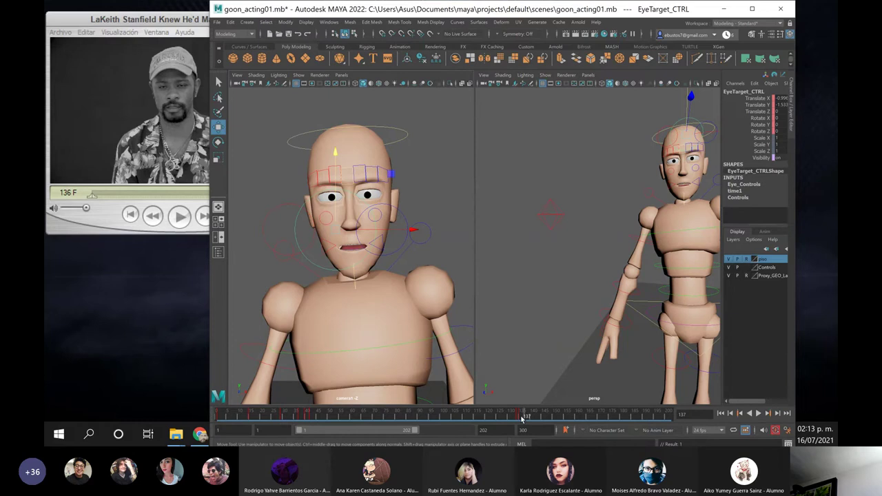
{"action": "left_click", "coordinate": [521, 417]}
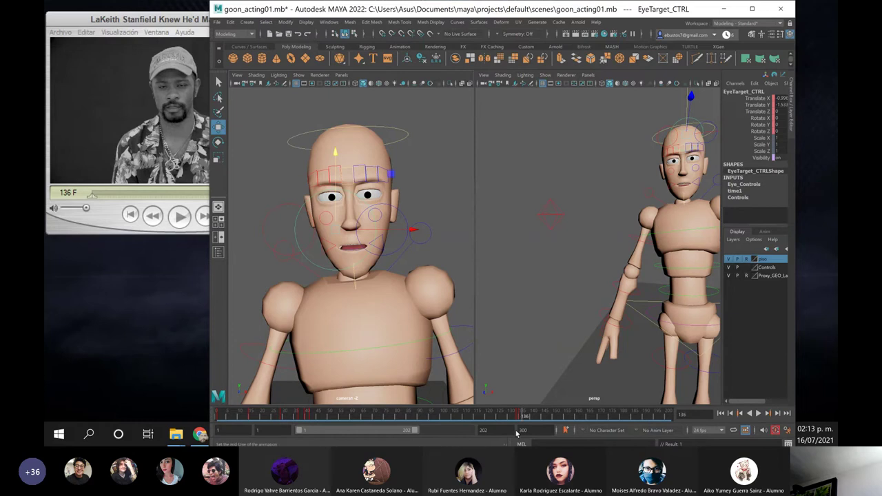
{"action": "left_click", "coordinate": [405, 219]}
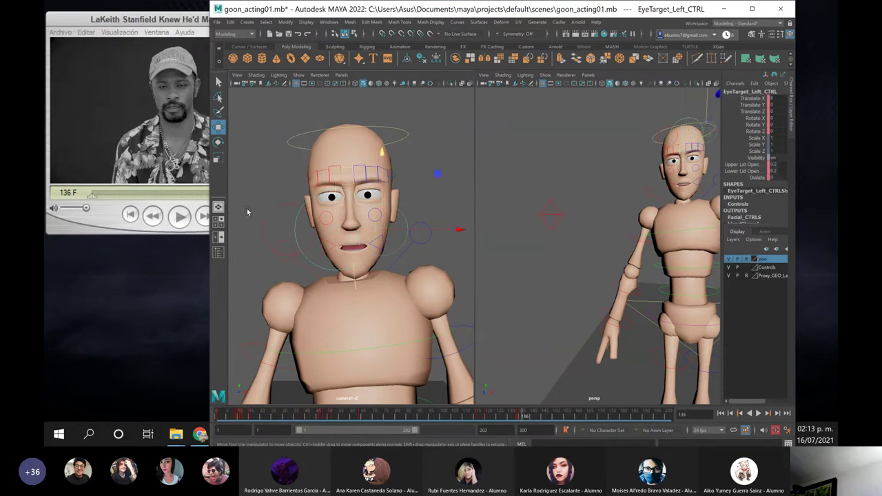
{"action": "left_click", "coordinate": [271, 230]}
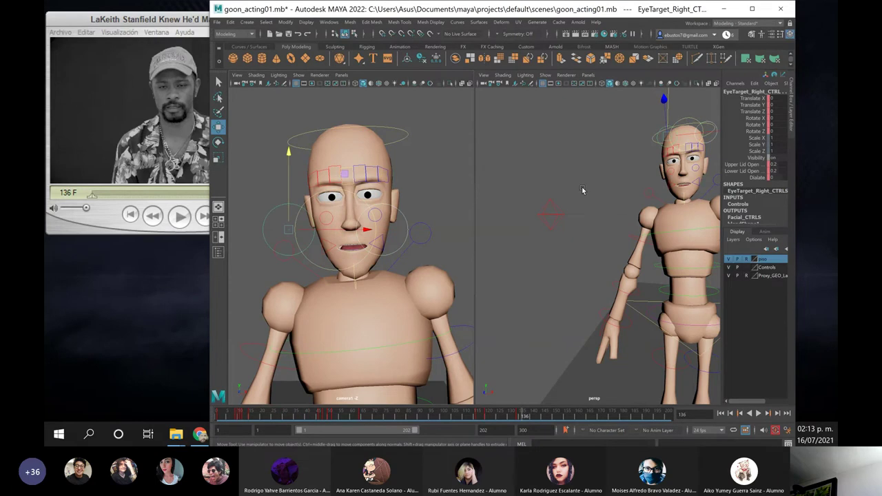
{"action": "left_click", "coordinate": [518, 417]}
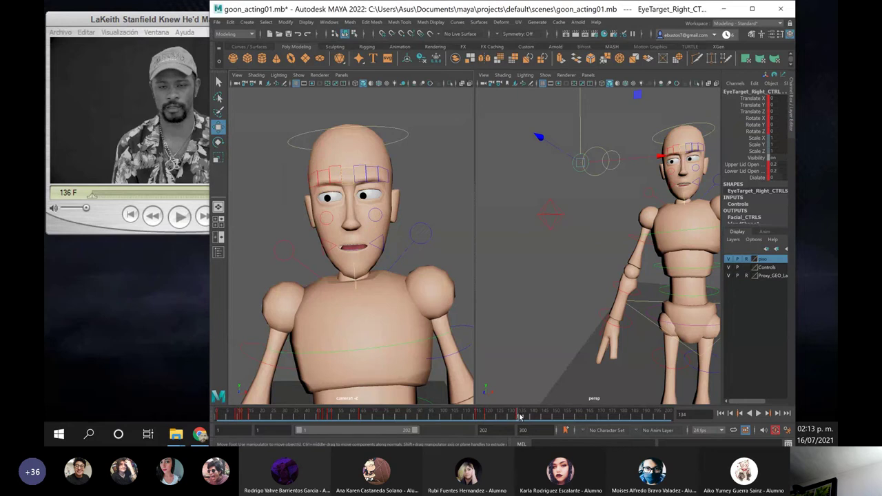
{"action": "left_click", "coordinate": [524, 416]}
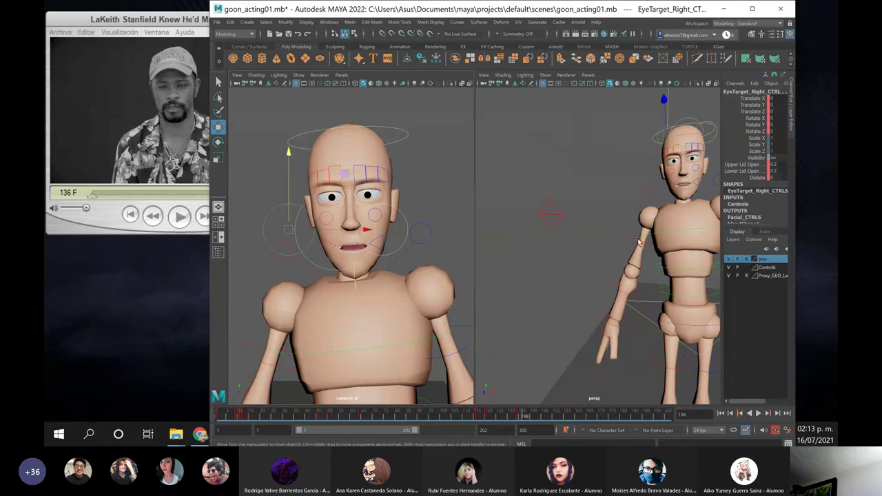
Set Upper Lid Open and Lower Lid Open to 0.3 on both eye controls at frame 136
{"action": "left_click", "coordinate": [761, 178]}
{"action": "left_click", "coordinate": [776, 164]}
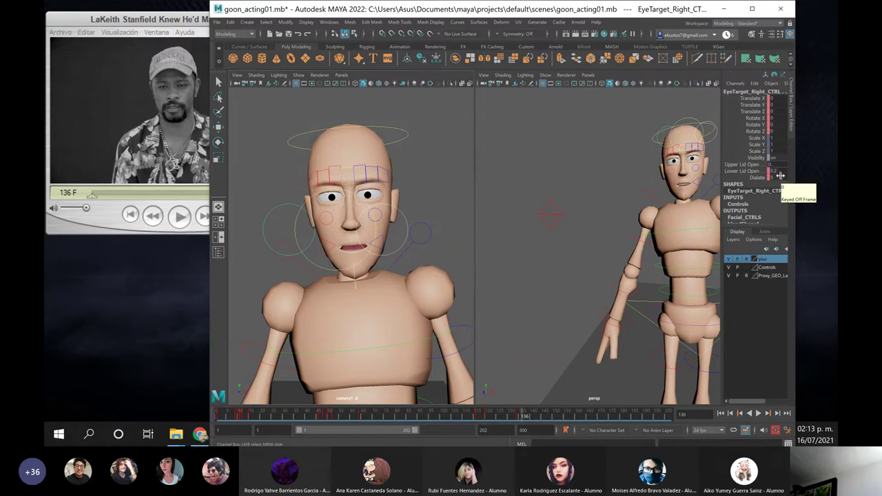
{"action": "key", "text": "Return"}
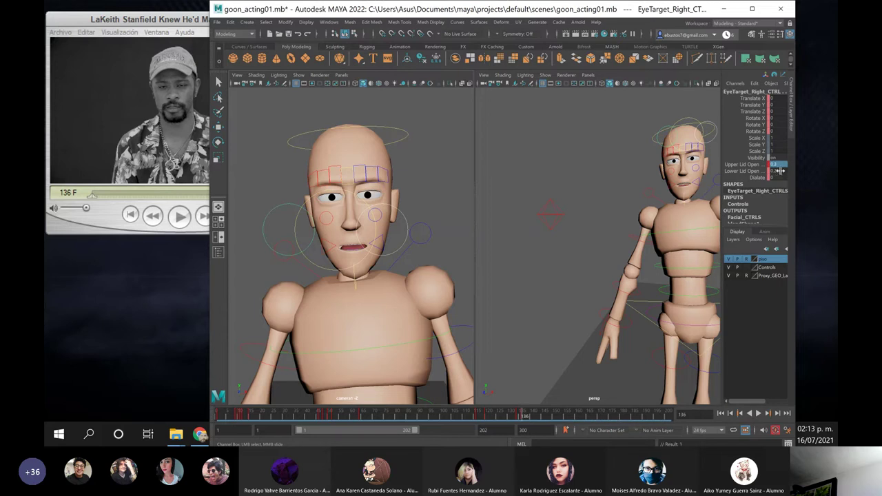
{"action": "double_click", "coordinate": [781, 170]}
{"action": "type", "text": "0.3"}
{"action": "key", "text": "Return"}
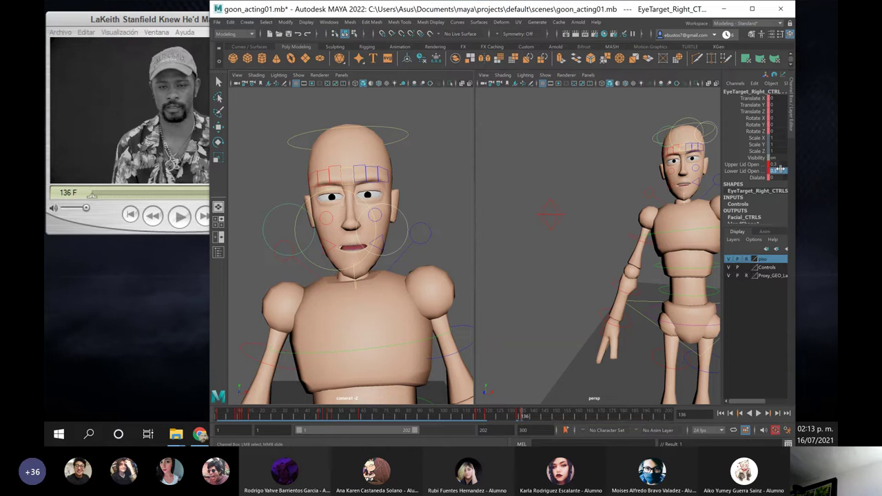
Set the eye controls' Upper Lid Open to 0.4 at frame 136
{"action": "left_click", "coordinate": [778, 164], "text": "shift"}
{"action": "double_click", "coordinate": [777, 165]}
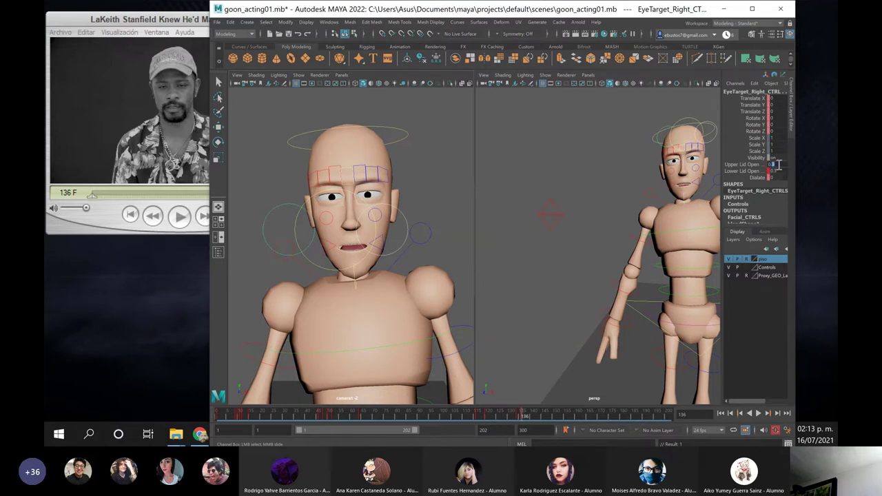
{"action": "type", "text": "0.4"}
{"action": "key", "text": "Return"}
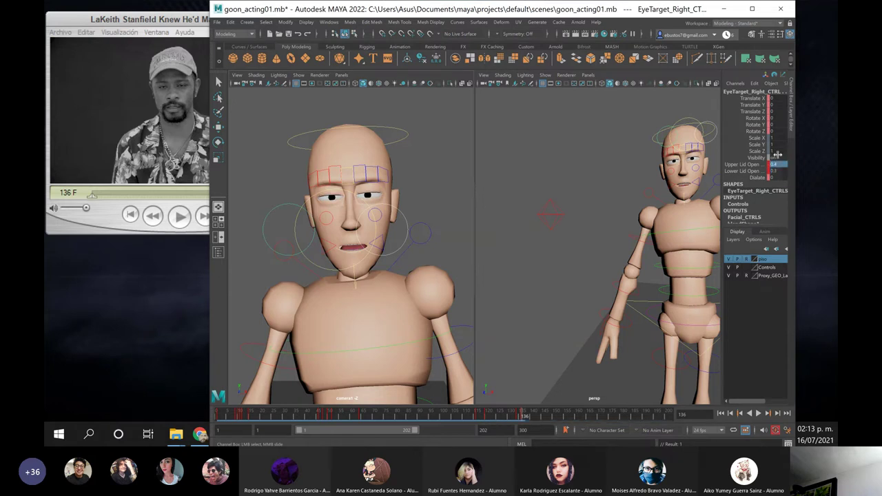
Step the reference video back and forth around frame 136 to examine the actor's eyelids, ending on frame 137
{"action": "left_click", "coordinate": [99, 99]}
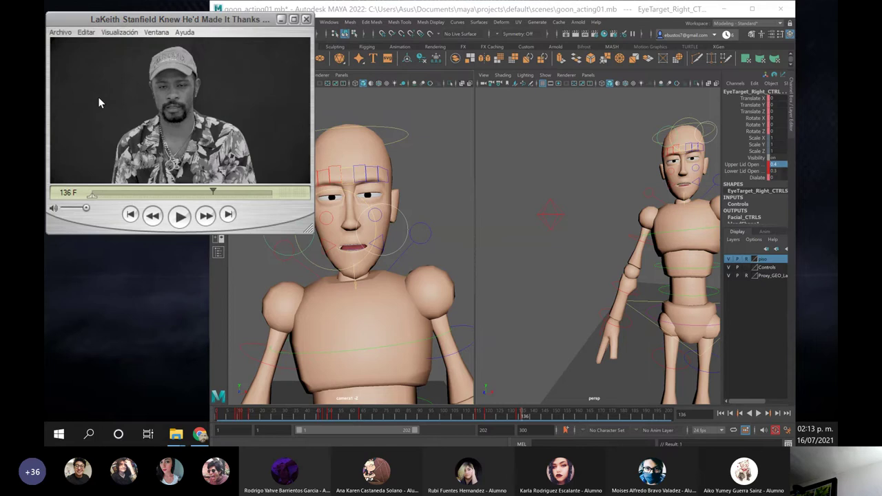
{"action": "key", "text": "Left"}
{"action": "key", "text": "Left"}
{"action": "key", "text": "Right"}
{"action": "key", "text": "Right"}
{"action": "key", "text": "Right"}
{"action": "key", "text": "Left"}
At frame 137, set the eye controls' Upper Lid Open to 0.3 and Lower Lid Open to 0.2
{"action": "left_click", "coordinate": [526, 414]}
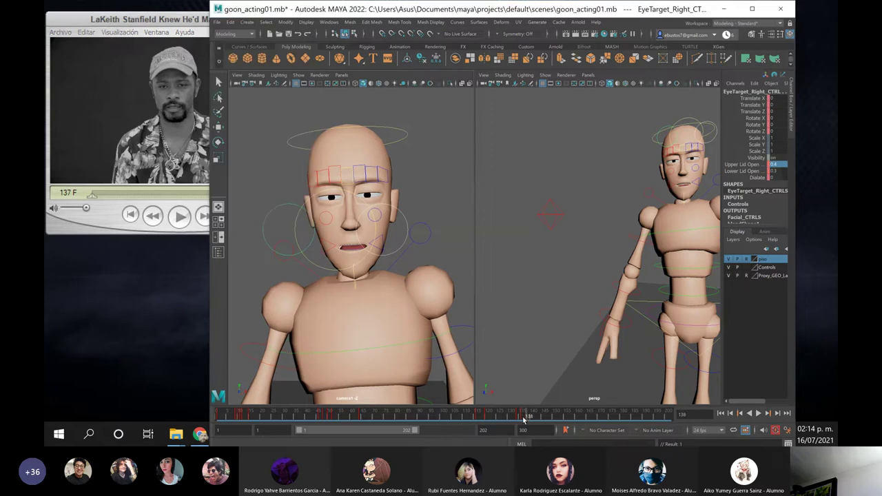
{"action": "left_click", "coordinate": [523, 418]}
{"action": "left_click", "coordinate": [777, 164]}
{"action": "left_click_drag", "start_coordinate": [772, 164], "coordinate": [776, 165]}
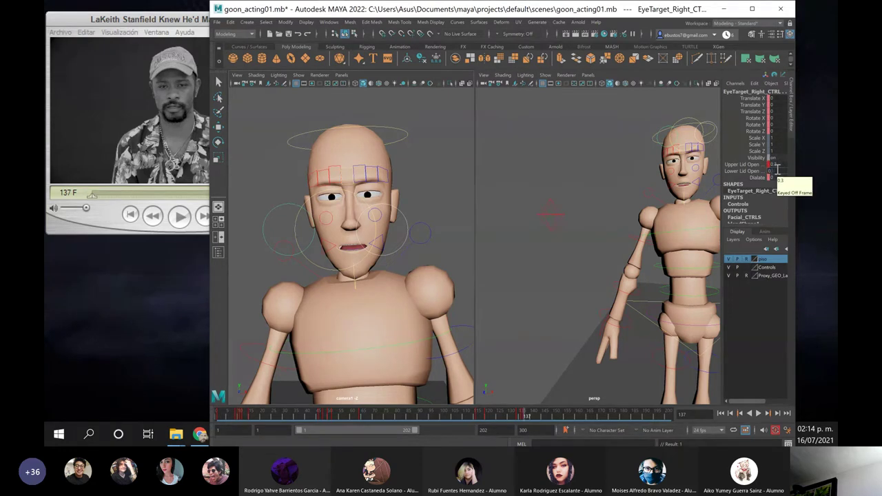
{"action": "type", "text": "2"}
{"action": "key", "text": "Return"}
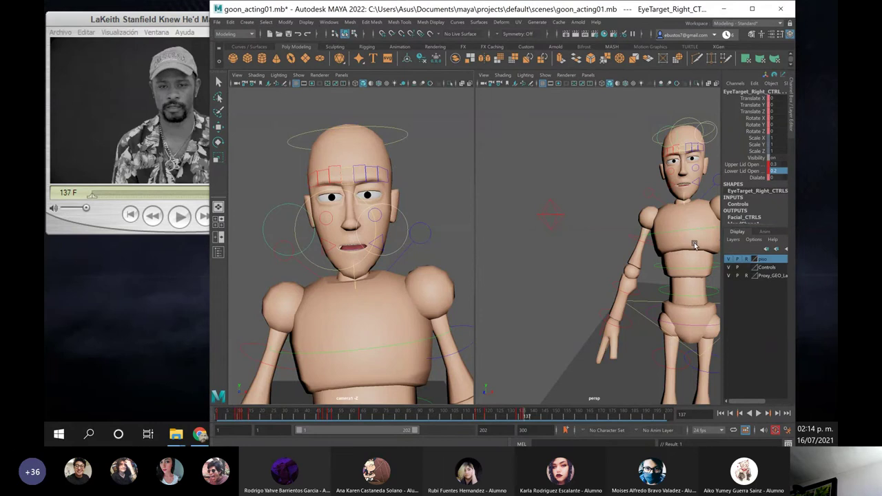
Set the animation to frame 138 and change the eye controls' Upper Lid Open to 0.2 there
{"action": "left_click", "coordinate": [530, 413]}
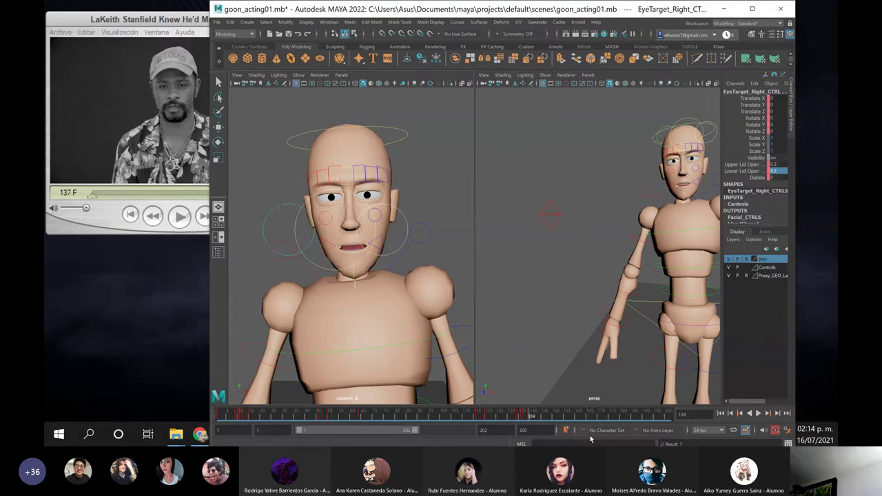
{"action": "left_click", "coordinate": [527, 416]}
{"action": "left_click", "coordinate": [777, 165]}
{"action": "left_click", "coordinate": [777, 164]}
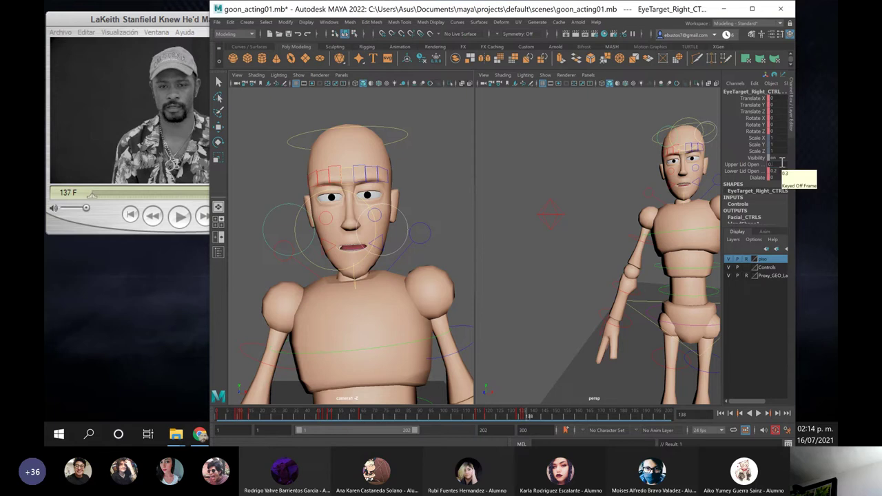
{"action": "left_click", "coordinate": [781, 164]}
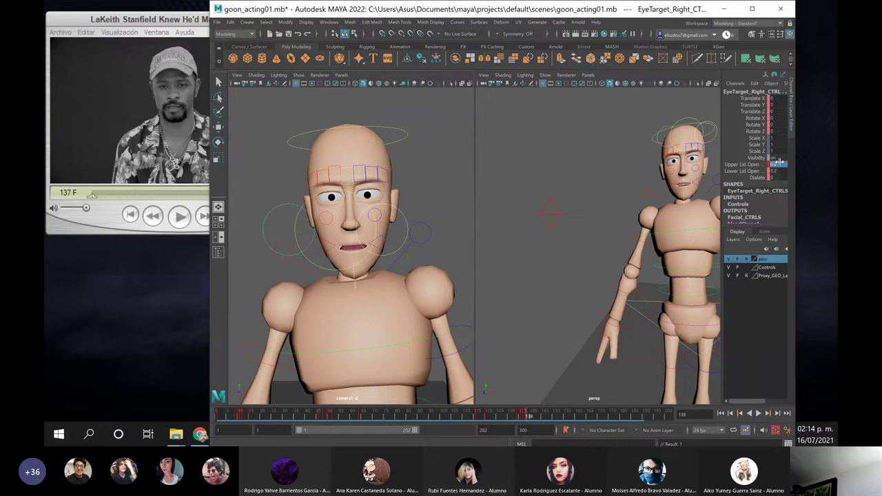
Match the reference video and animation at frame 141, then set the eye controls' Upper Lid Open to 0.1
{"action": "left_click", "coordinate": [119, 105]}
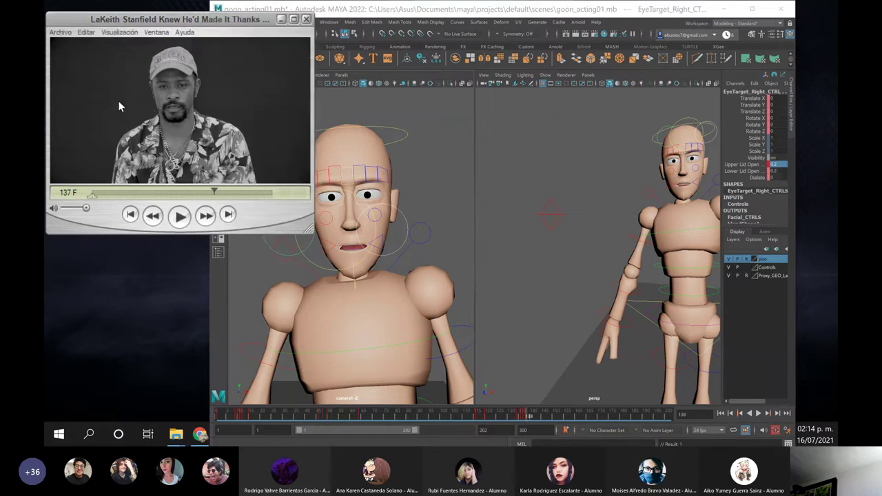
{"action": "key", "text": "Right"}
{"action": "key", "text": "Right"}
{"action": "key", "text": "Right"}
{"action": "key", "text": "Right"}
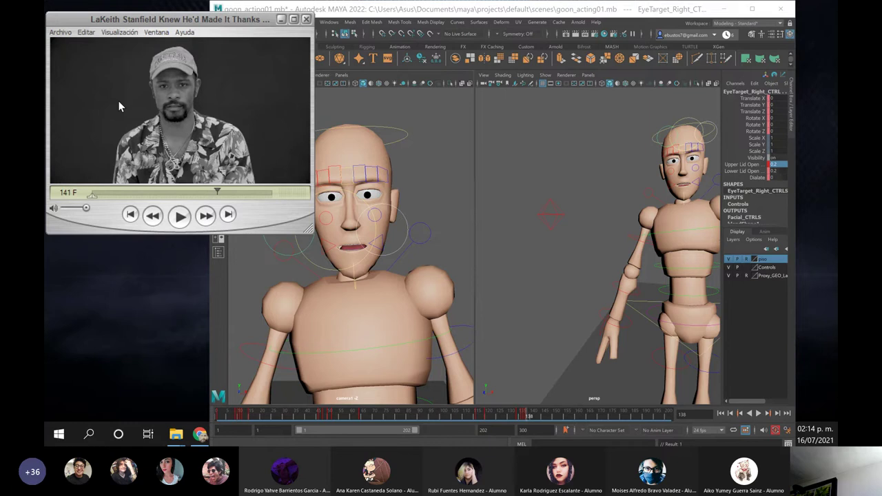
{"action": "left_click", "coordinate": [533, 418]}
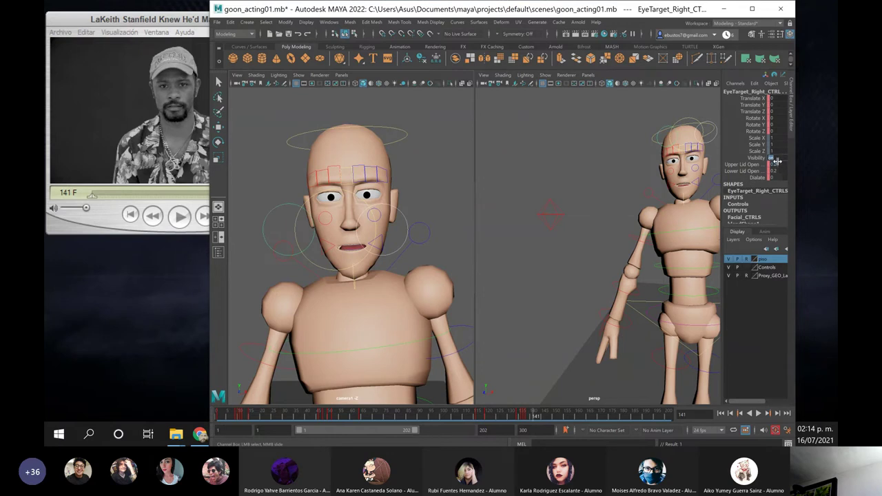
{"action": "left_click", "coordinate": [778, 164]}
{"action": "left_click", "coordinate": [780, 163]}
{"action": "type", "text": "1"}
{"action": "key", "text": "Return"}
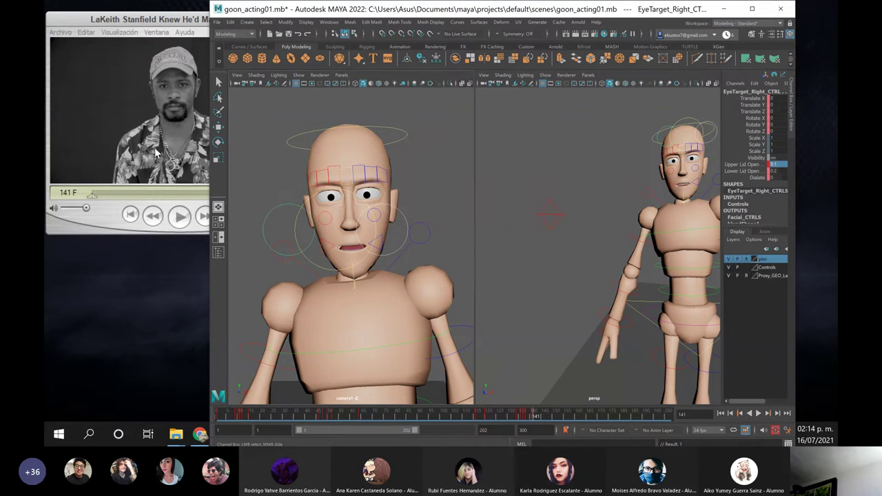
Step the reference video from frame 141 through frame 162 and back to 161, examining where the actor's next blink starts
{"action": "left_click", "coordinate": [122, 131]}
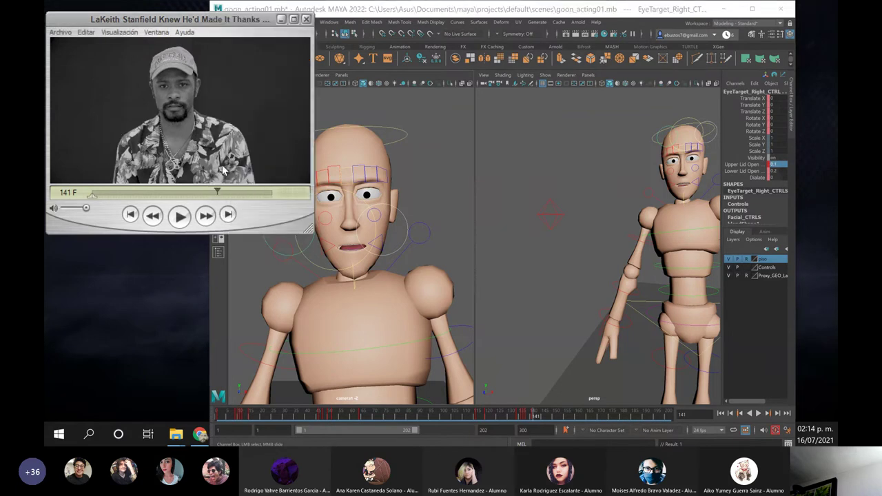
{"action": "key", "text": "Right"}
{"action": "key", "text": "Right"}
{"action": "key", "text": "Right"}
{"action": "key", "text": "Right"}
{"action": "key", "text": "Right"}
{"action": "key", "text": "Right"}
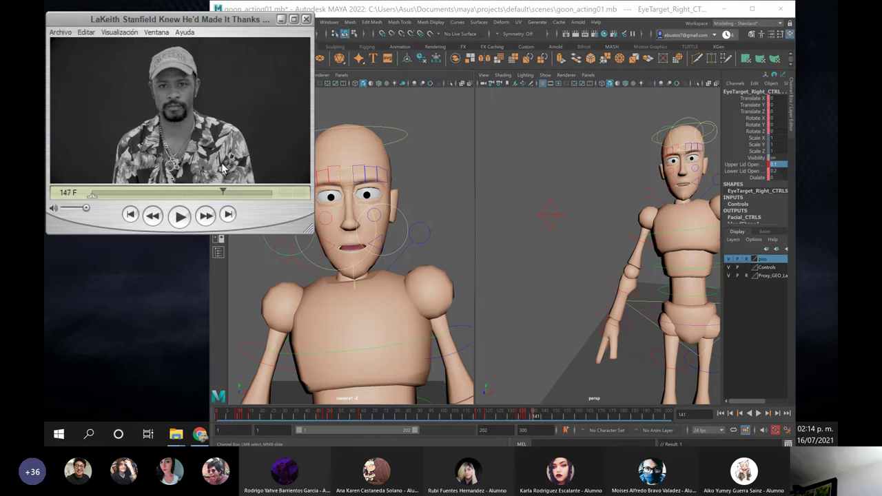
{"action": "key", "text": "Right"}
{"action": "key", "text": "Right"}
{"action": "key", "text": "Right"}
{"action": "key", "text": "Right"}
{"action": "key", "text": "Right"}
{"action": "key", "text": "Right"}
{"action": "key", "text": "Right"}
{"action": "key", "text": "Right"}
{"action": "key", "text": "Right"}
{"action": "key", "text": "Right"}
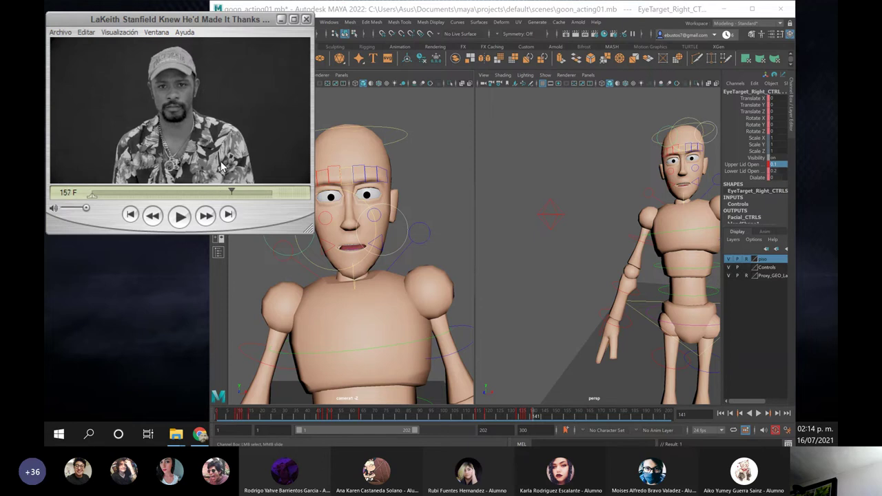
{"action": "key", "text": "Right"}
{"action": "key", "text": "Right"}
{"action": "key", "text": "Right"}
{"action": "key", "text": "Right"}
{"action": "key", "text": "Right"}
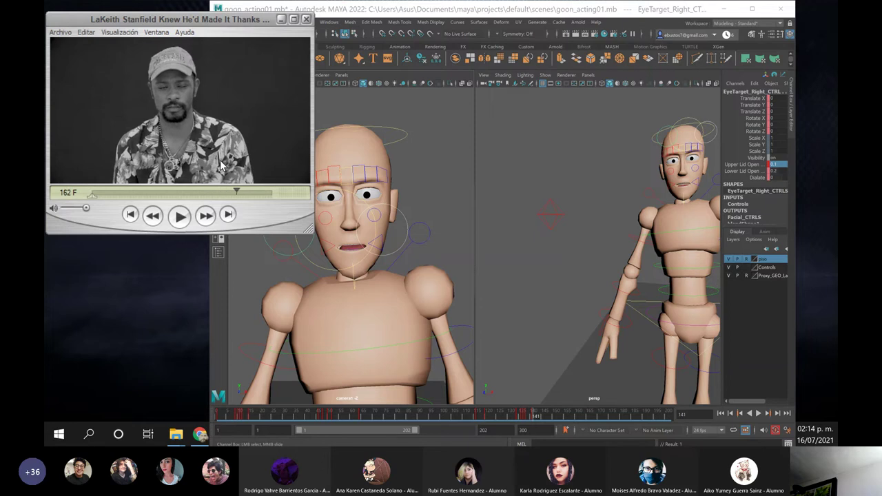
{"action": "key", "text": "Left"}
Key the selected eye controls at frame 159, then set their Upper Lid Open to 0.3 at frame 161
{"action": "left_click_drag", "start_coordinate": [550, 414], "coordinate": [573, 414]}
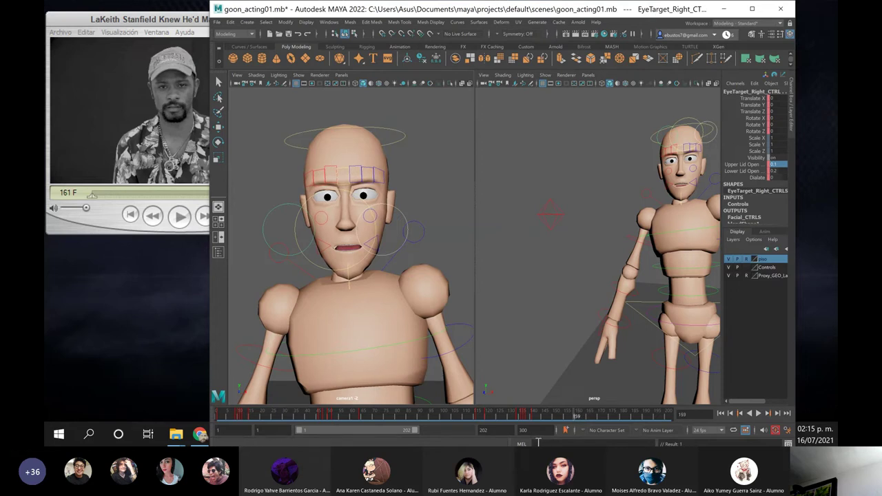
{"action": "key", "text": "s"}
{"action": "left_click", "coordinate": [585, 416]}
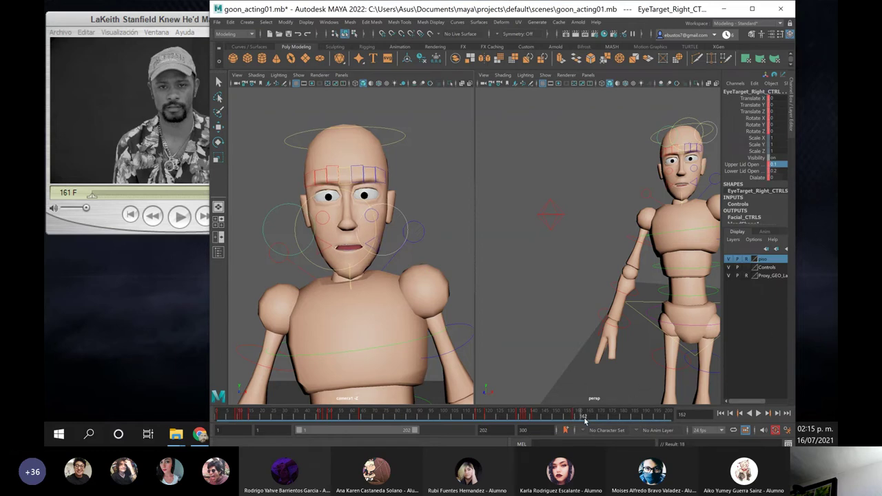
{"action": "double_click", "coordinate": [779, 164]}
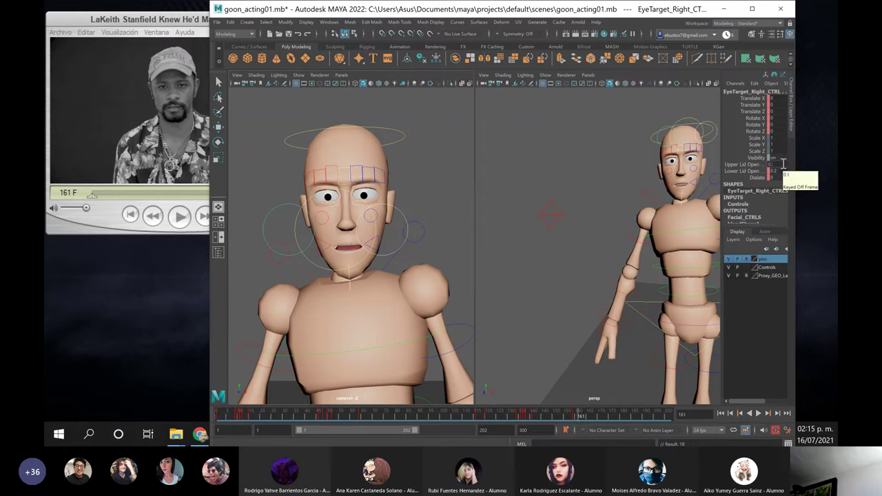
{"action": "type", "text": "3"}
{"action": "key", "text": "Return"}
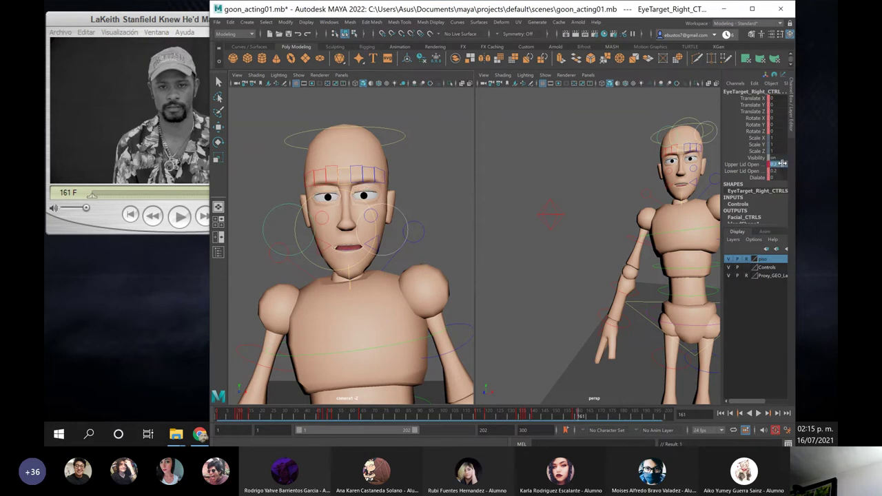
Advance the reference video and the animation to frame 162, then set the eye controls' Lower Lid Open to 0.3
{"action": "left_click", "coordinate": [123, 139]}
{"action": "key", "text": "Right"}
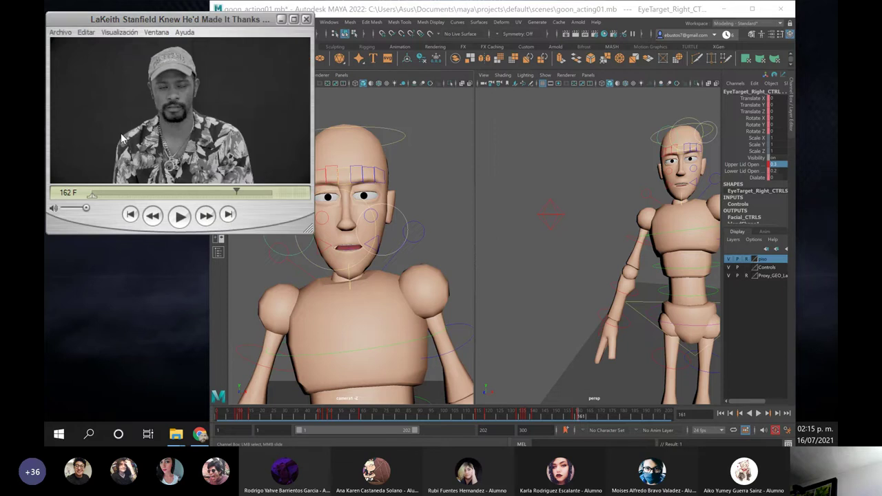
{"action": "left_click", "coordinate": [581, 417]}
{"action": "left_click", "coordinate": [579, 417]}
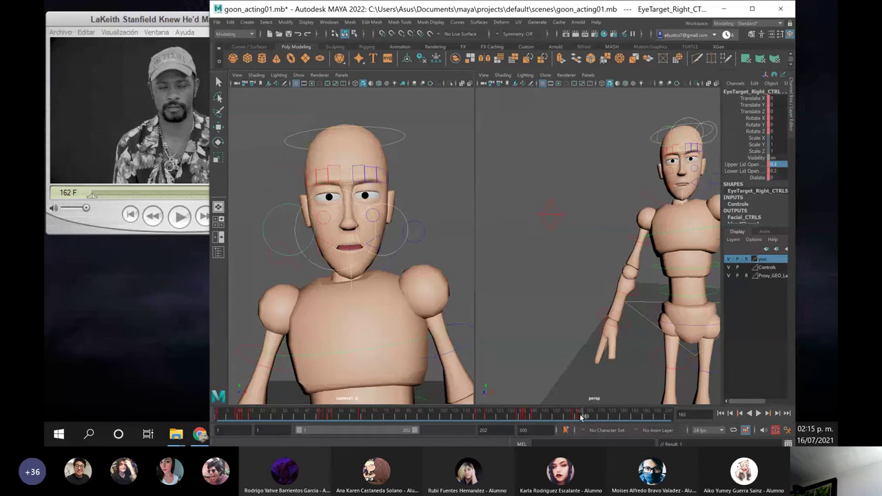
{"action": "double_click", "coordinate": [778, 171]}
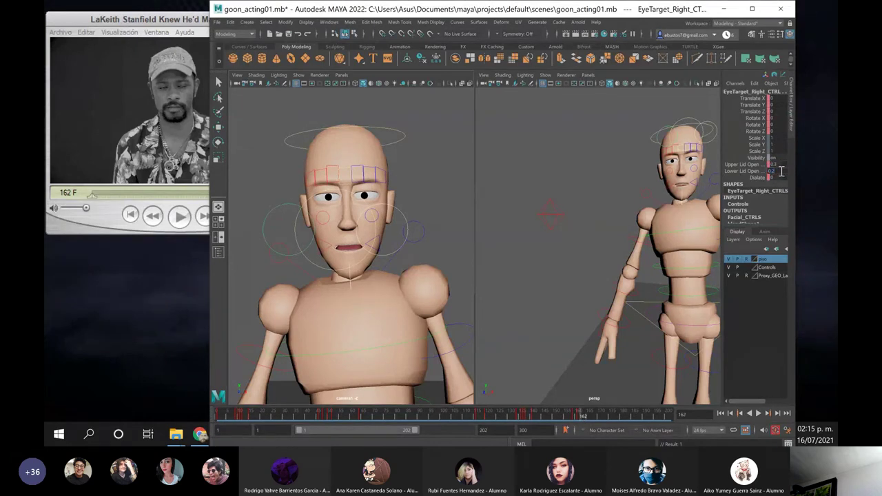
{"action": "type", "text": "3"}
{"action": "key", "text": "Return"}
Try a more closed upper lid at frame 162, then set the eye controls' Upper Lid Open to 0.3
{"action": "double_click", "coordinate": [782, 164]}
{"action": "left_click", "coordinate": [779, 164]}
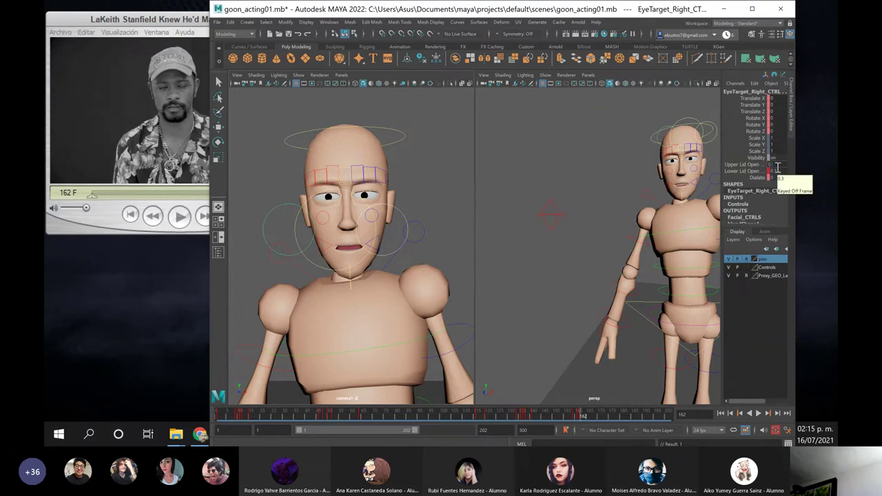
{"action": "left_click", "coordinate": [777, 166]}
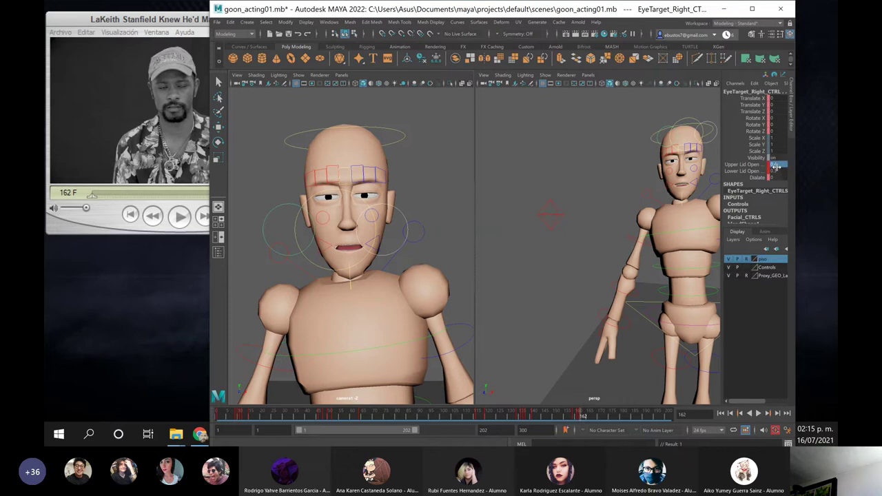
{"action": "double_click", "coordinate": [778, 166]}
{"action": "left_click", "coordinate": [782, 167]}
{"action": "type", "text": "3"}
{"action": "key", "text": "Return"}
Compare the reference video at frames 162 and 163, restore the eye control selection, and set Upper Lid Open to 0.5 at frame 162
{"action": "left_click", "coordinate": [144, 128]}
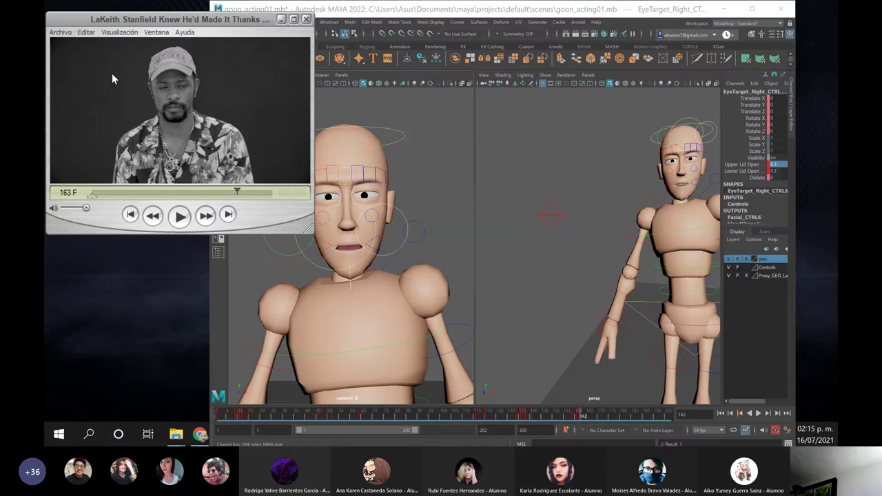
{"action": "left_click", "coordinate": [438, 173]}
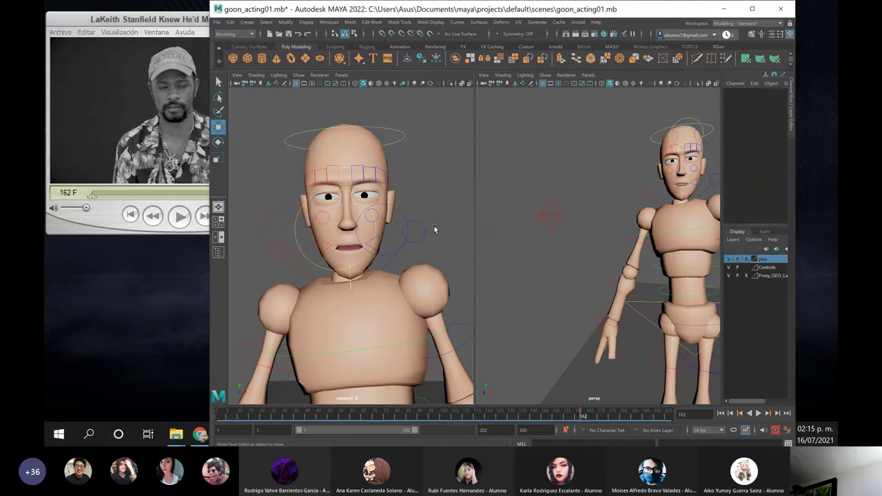
{"action": "key", "text": "ctrl+z"}
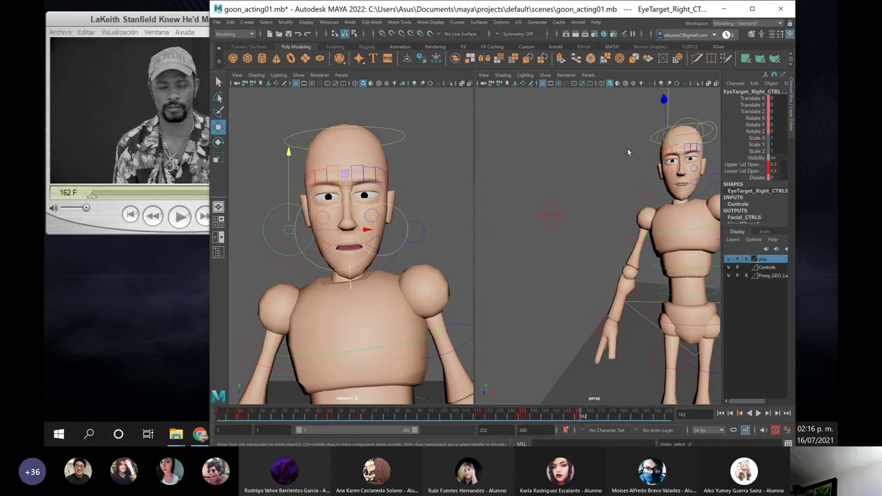
{"action": "left_click", "coordinate": [777, 164]}
{"action": "type", "text": "0.5"}
{"action": "key", "text": "Return"}
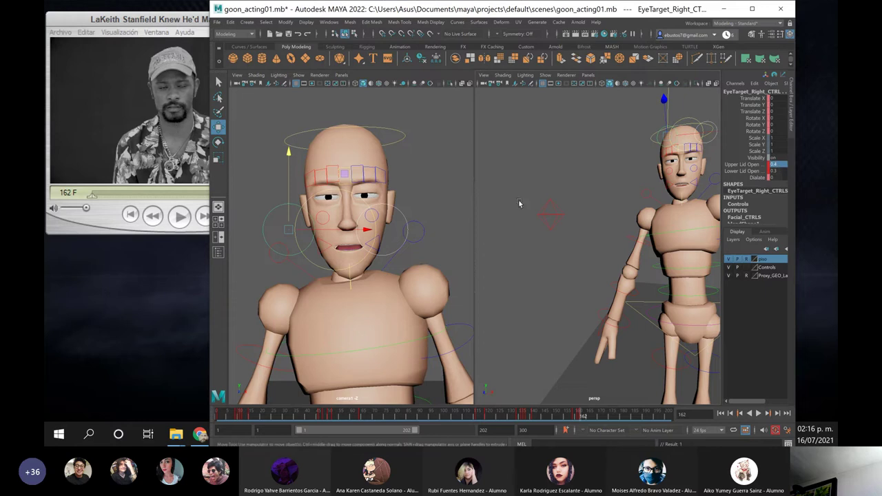
{"action": "double_click", "coordinate": [779, 164]}
{"action": "type", "text": "0"}
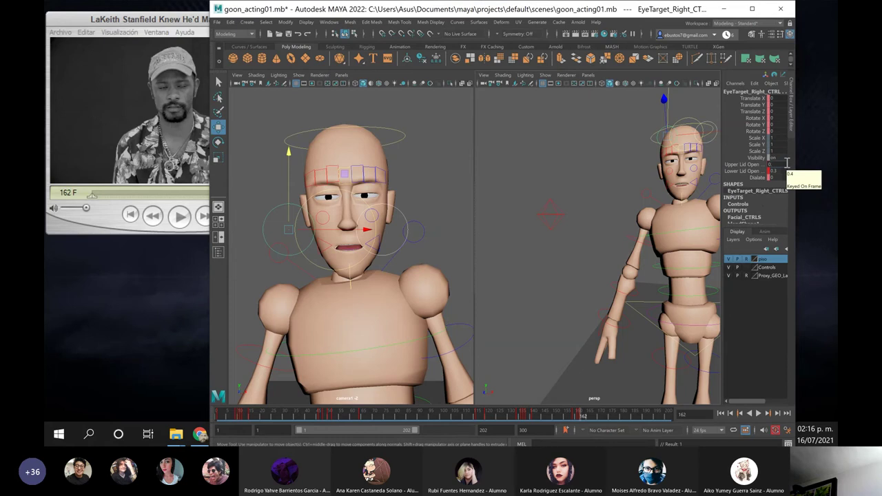
{"action": "type", "text": ".5"}
{"action": "key", "text": "Return"}
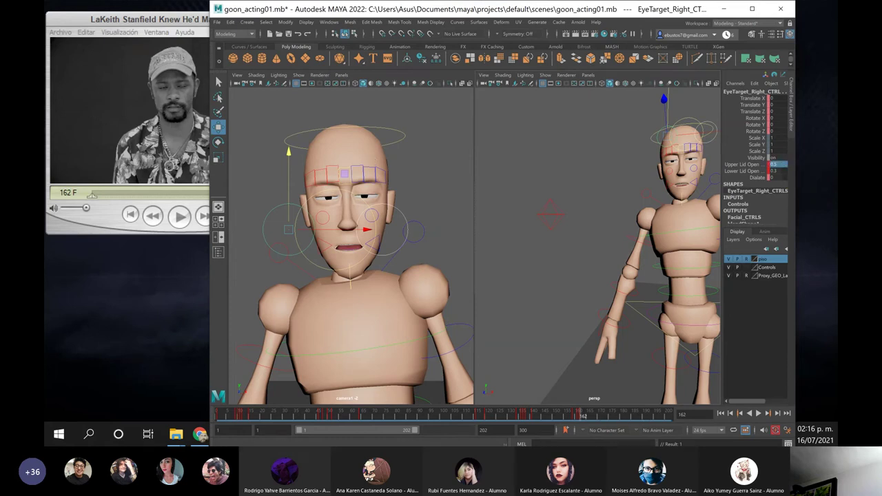
Match the reference video and animation at frame 166, then set the eye controls' Upper Lid Open to 0.2
{"action": "left_click", "coordinate": [67, 114]}
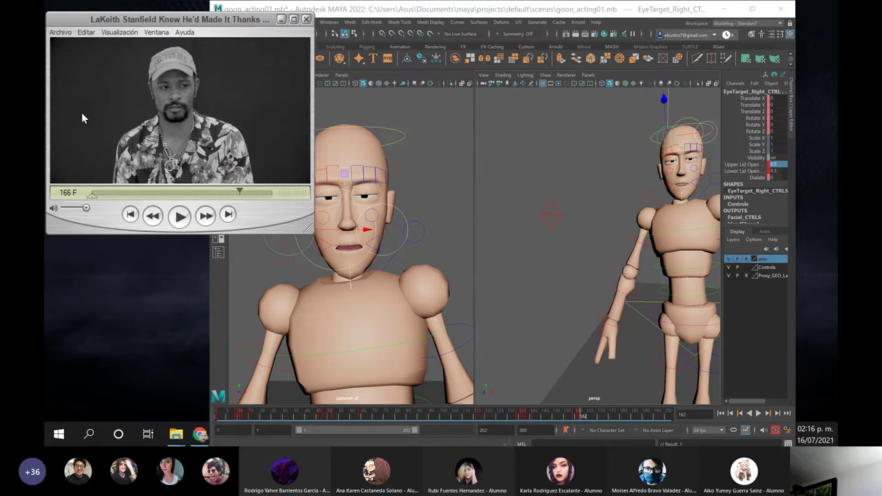
{"action": "left_click", "coordinate": [596, 415]}
{"action": "left_click", "coordinate": [592, 415]}
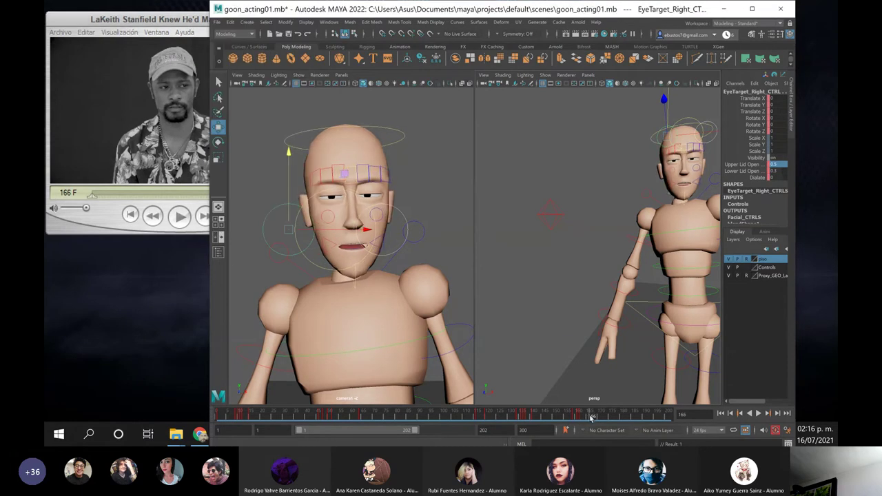
{"action": "left_click", "coordinate": [778, 165]}
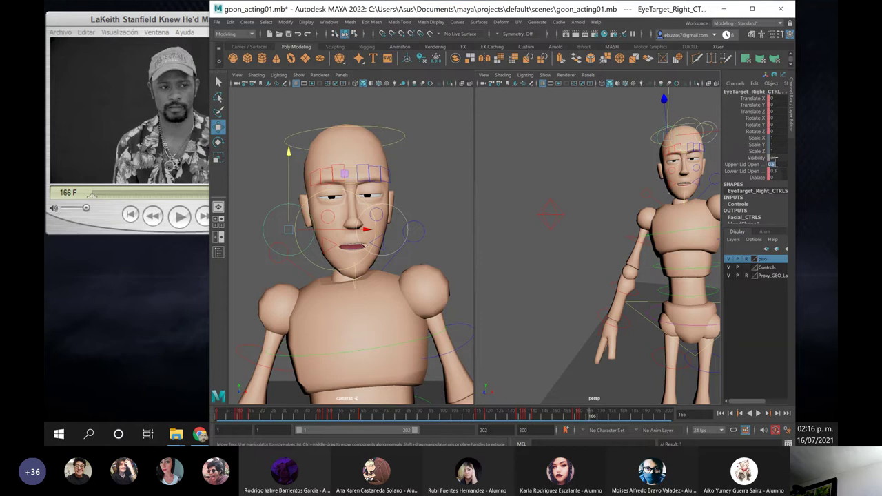
{"action": "left_click_drag", "start_coordinate": [771, 164], "coordinate": [789, 164]}
{"action": "key", "text": "Return"}
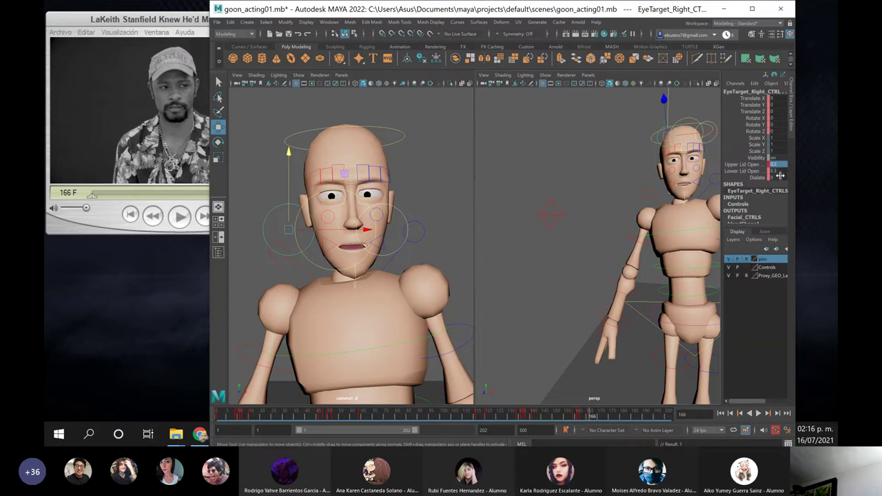
{"action": "left_click", "coordinate": [780, 176]}
{"action": "left_click", "coordinate": [776, 171]}
{"action": "key", "text": "Return"}
{"action": "key", "text": "Right"}
{"action": "key", "text": "Right"}
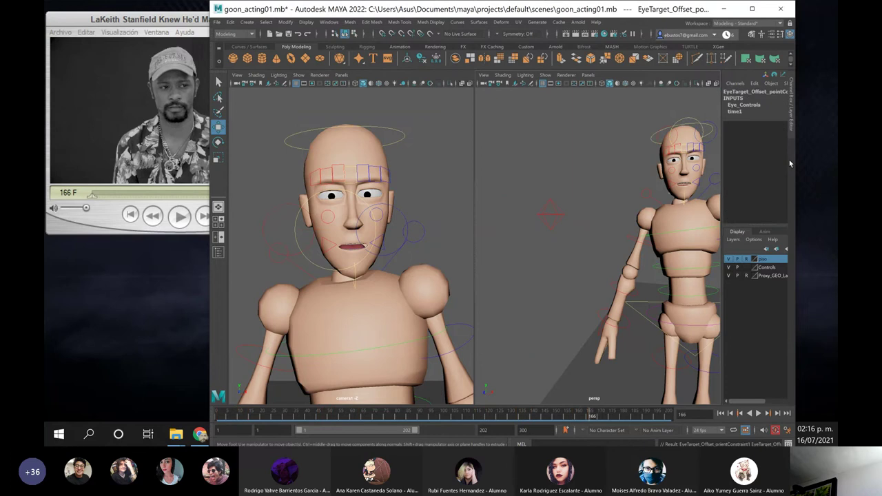
Reselect the left and right eye controls and set their Lower Lid Open to 0.2 at frame 166
{"action": "left_click", "coordinate": [414, 223]}
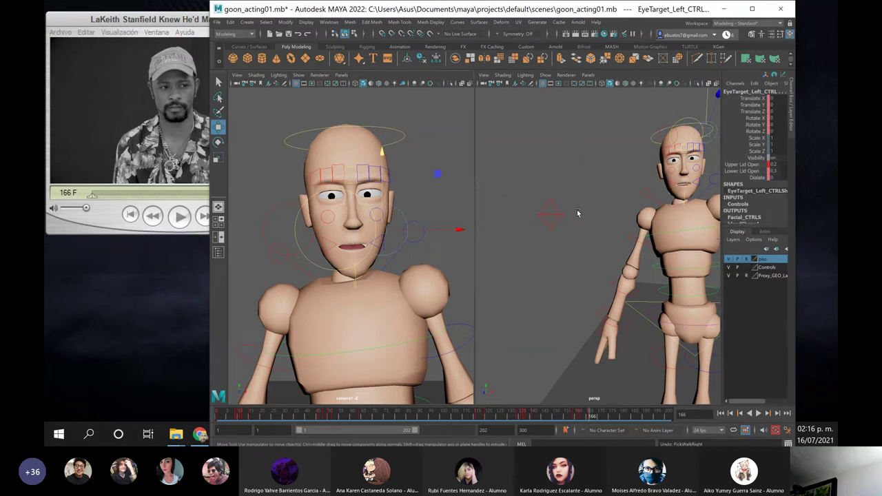
{"action": "left_click", "coordinate": [280, 216]}
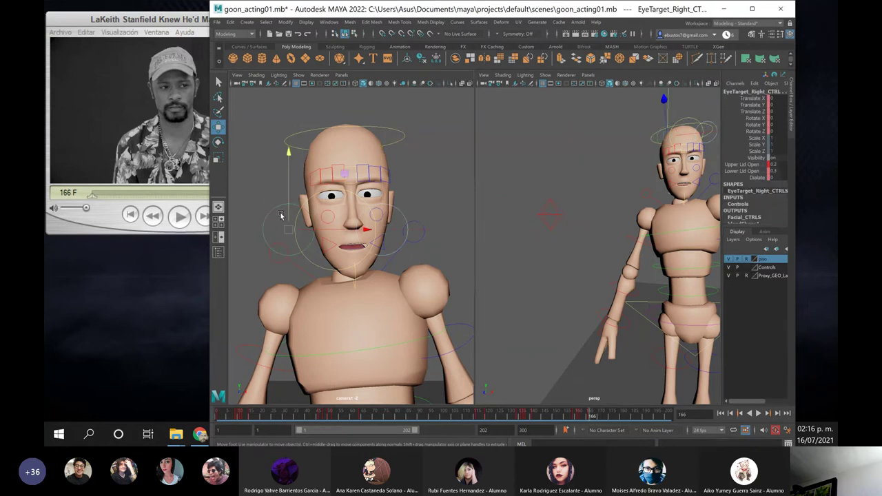
{"action": "left_click", "coordinate": [780, 171]}
{"action": "left_click_drag", "start_coordinate": [780, 173], "coordinate": [779, 172]}
{"action": "key", "text": "BackSpace"}
{"action": "key", "text": "BackSpace"}
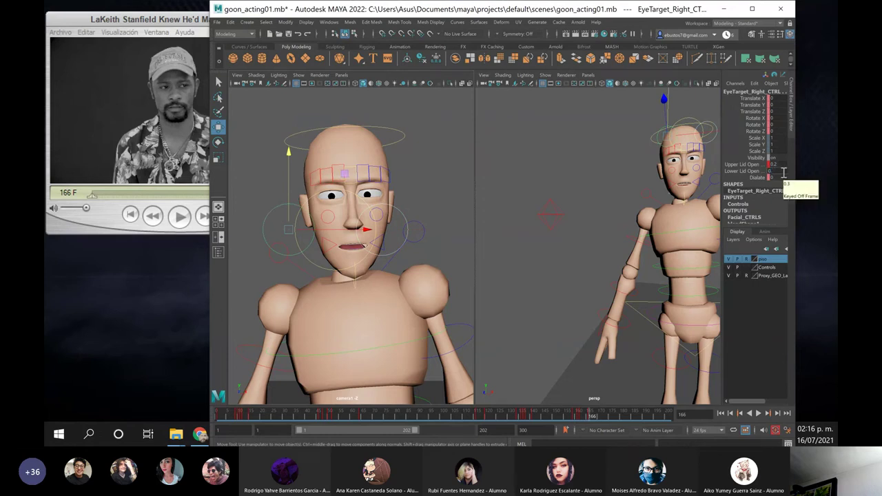
{"action": "type", "text": ".1"}
{"action": "key", "text": "Return"}
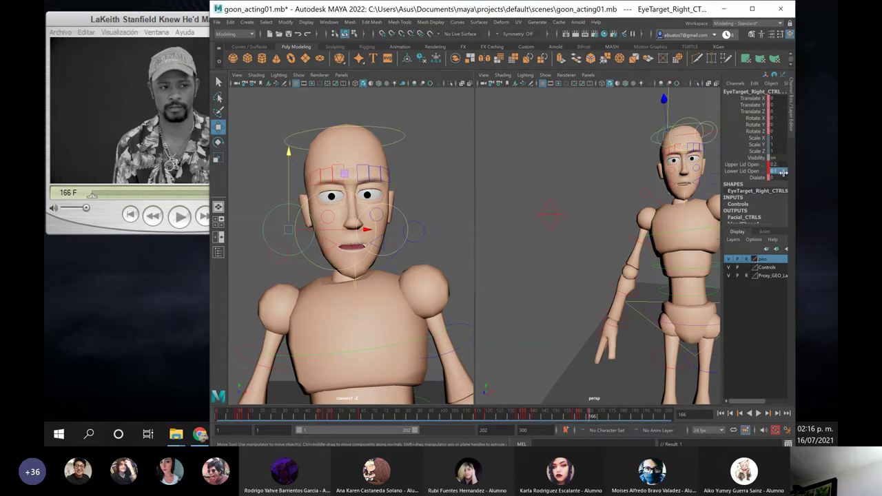
{"action": "left_click", "coordinate": [779, 172]}
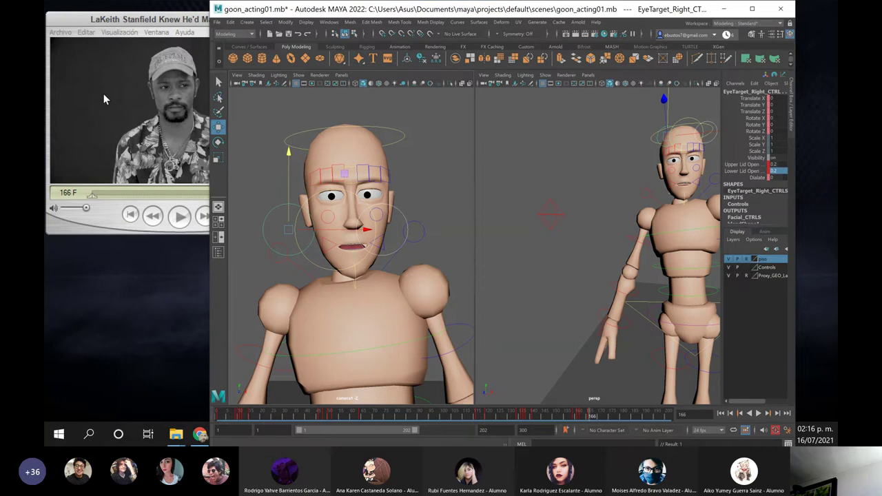
Step the reference video from frame 166 to 168, back to 160 and on to 163, examining when the actor's gaze shifts
{"action": "left_click", "coordinate": [116, 108]}
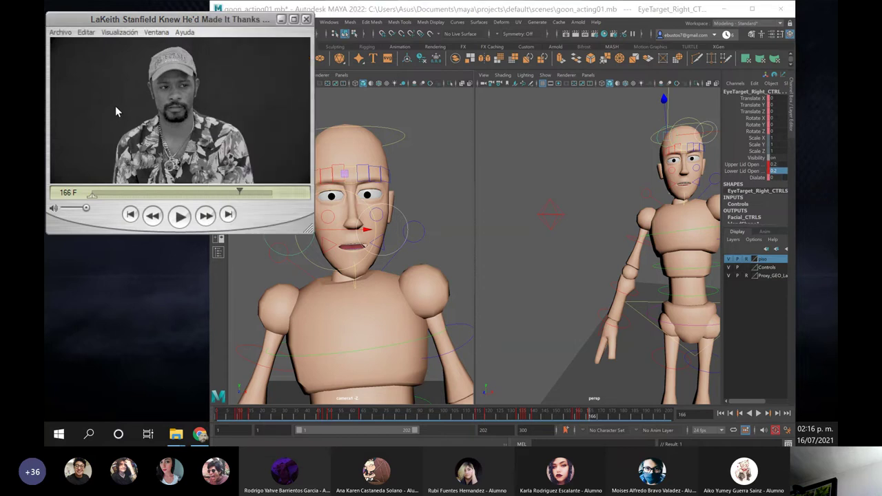
{"action": "key", "text": "Right"}
{"action": "key", "text": "Right"}
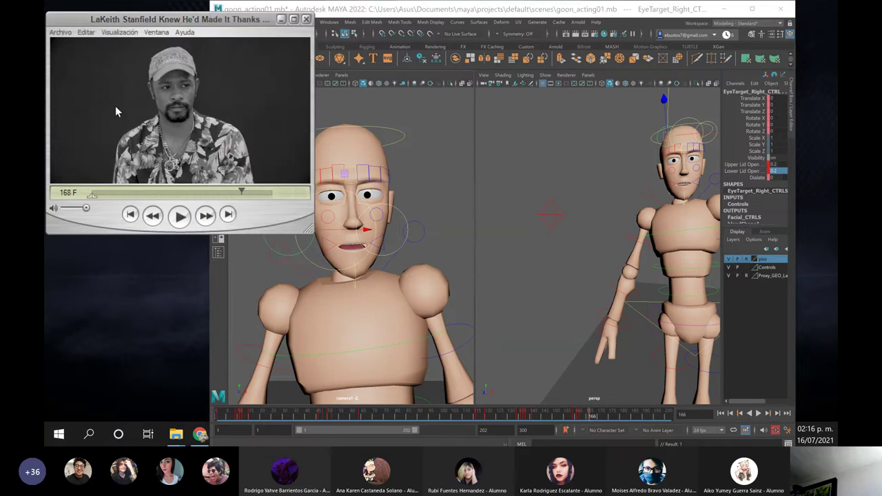
{"action": "key", "text": "Left"}
{"action": "key", "text": "Left"}
{"action": "key", "text": "Left"}
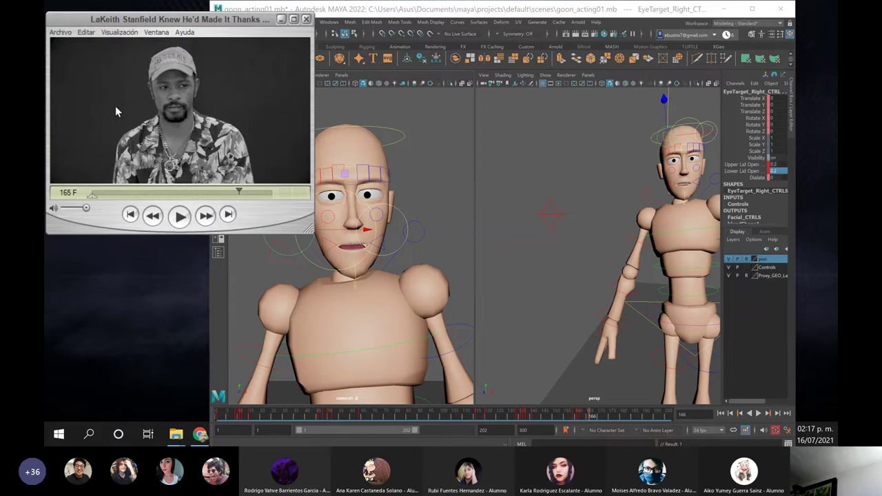
{"action": "key", "text": "Left"}
{"action": "key", "text": "Left"}
{"action": "key", "text": "Left"}
{"action": "key", "text": "Left"}
{"action": "key", "text": "Left"}
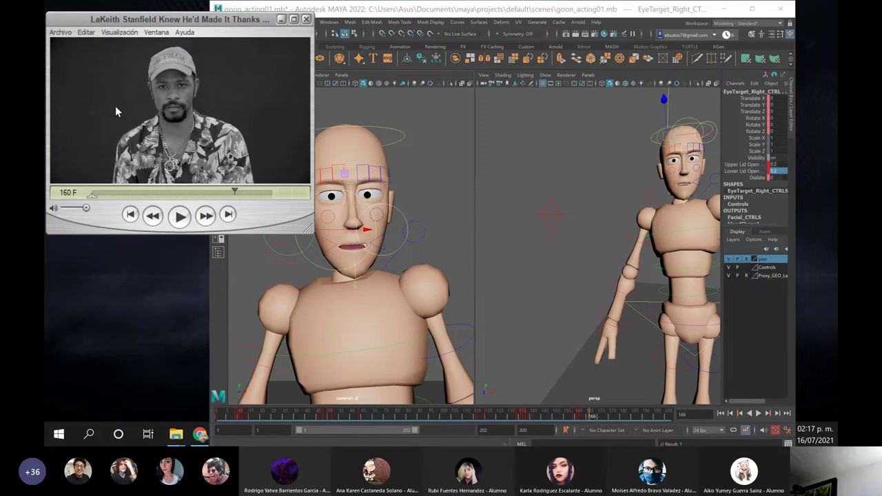
{"action": "key", "text": "Right"}
{"action": "key", "text": "Right"}
Select the main eye target control around both eyes and key it at frame 162
{"action": "left_click", "coordinate": [478, 195]}
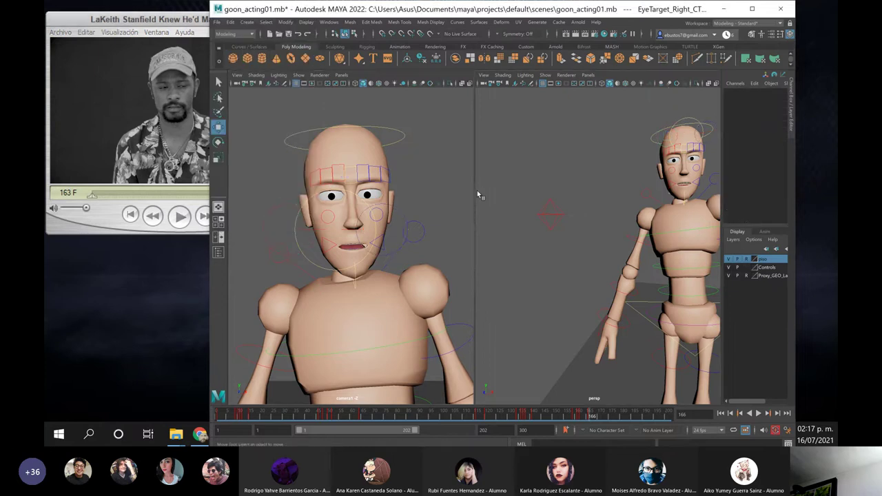
{"action": "left_click", "coordinate": [316, 199]}
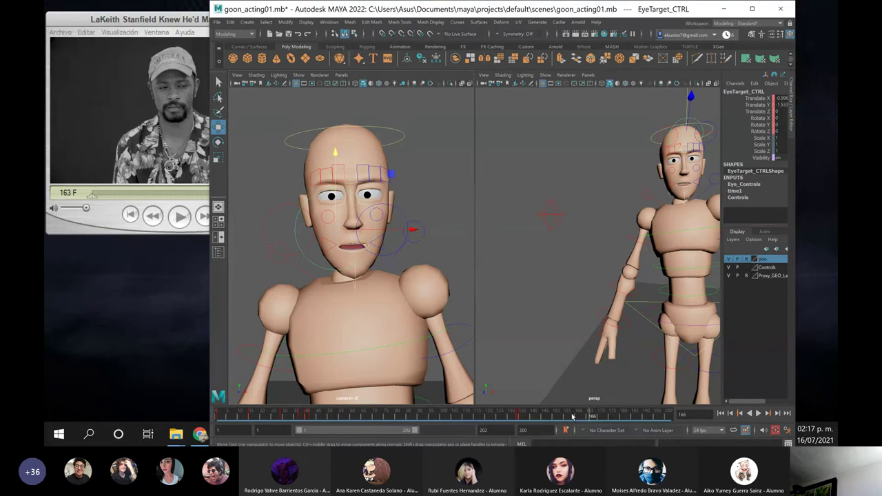
{"action": "left_click_drag", "start_coordinate": [581, 417], "coordinate": [575, 423]}
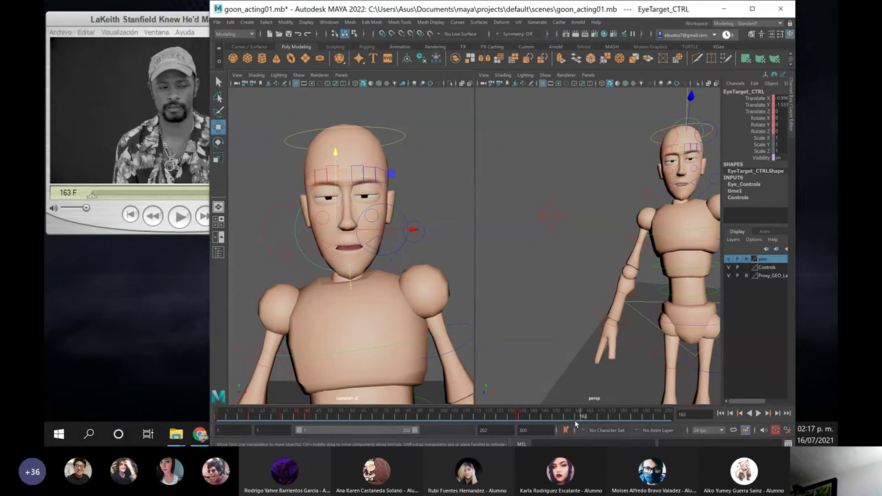
{"action": "key", "text": "s"}
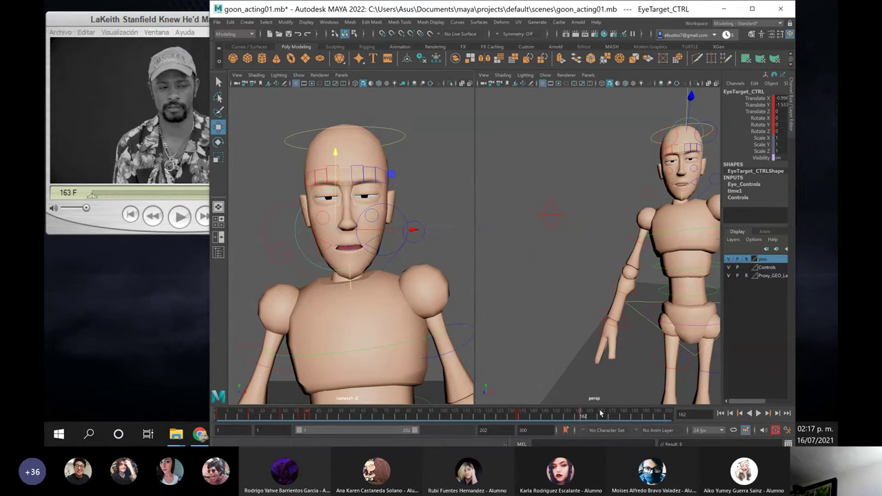
Move the main eye target control sideways to a Translate X of about 2.21 at frame 163
{"action": "left_click_drag", "start_coordinate": [591, 416], "coordinate": [599, 422]}
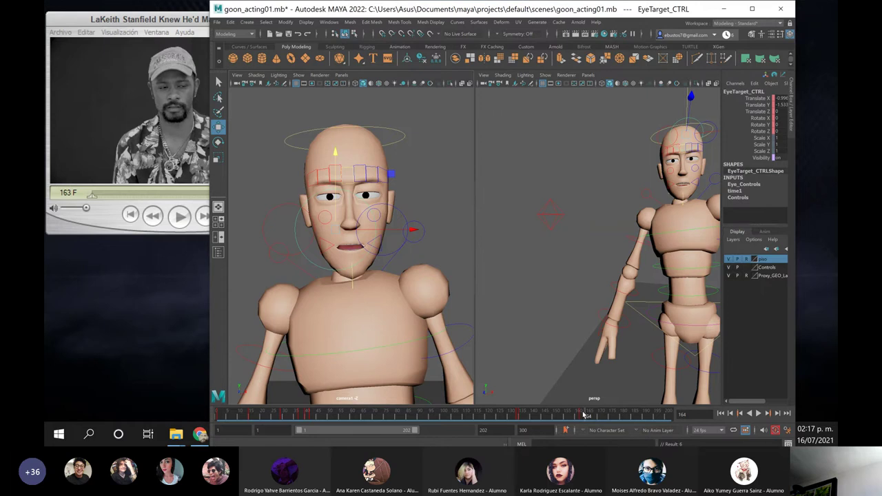
{"action": "left_click", "coordinate": [583, 414]}
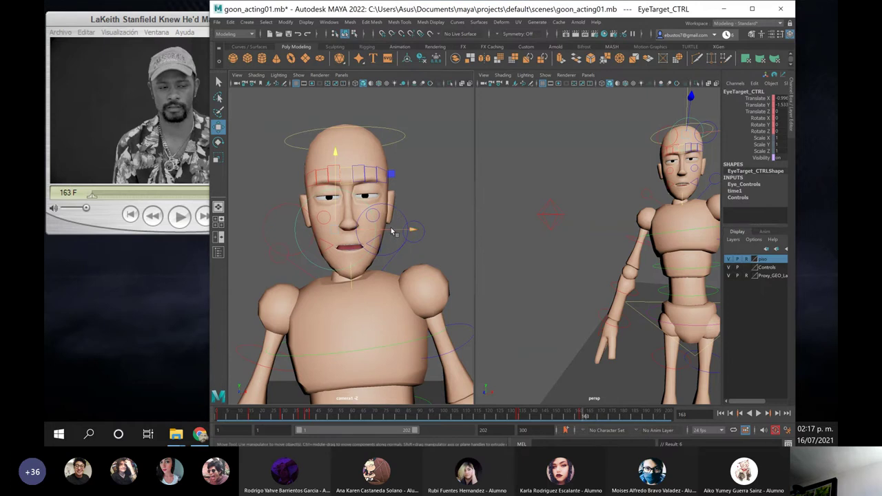
{"action": "left_click_drag", "start_coordinate": [392, 231], "coordinate": [462, 230]}
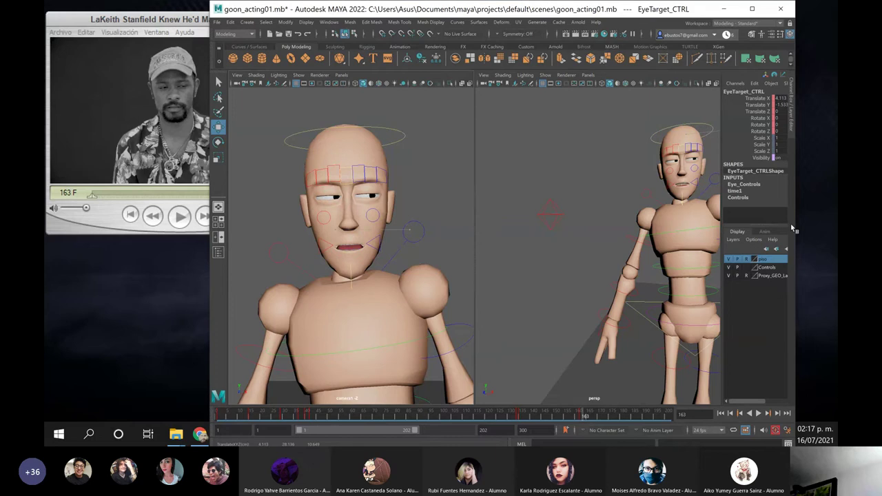
{"action": "middle_click_drag", "start_coordinate": [781, 226], "coordinate": [641, 236]}
Step the reference video from frame 163 through frame 173, examining how the actor's gaze and eyelids change
{"action": "left_click", "coordinate": [146, 143]}
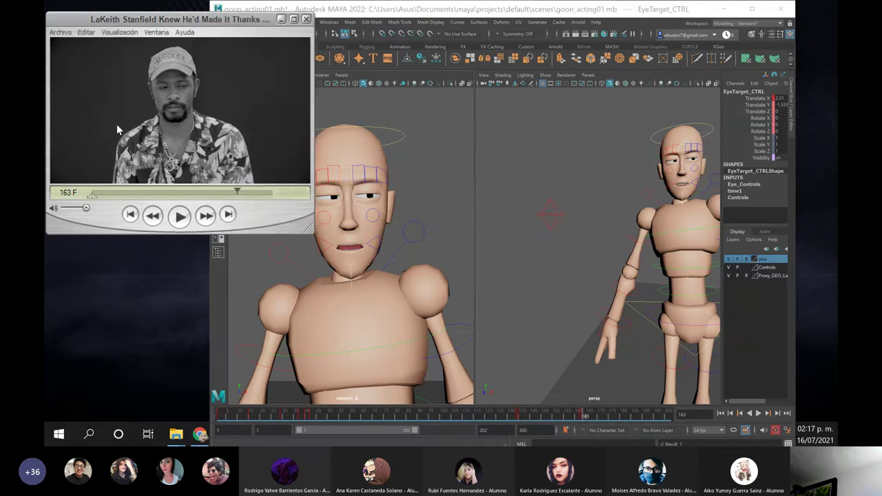
{"action": "key", "text": "Right"}
{"action": "key", "text": "Right"}
{"action": "key", "text": "Right"}
{"action": "key", "text": "Right"}
{"action": "key", "text": "Right"}
{"action": "key", "text": "Right"}
{"action": "key", "text": "Right"}
{"action": "key", "text": "Right"}
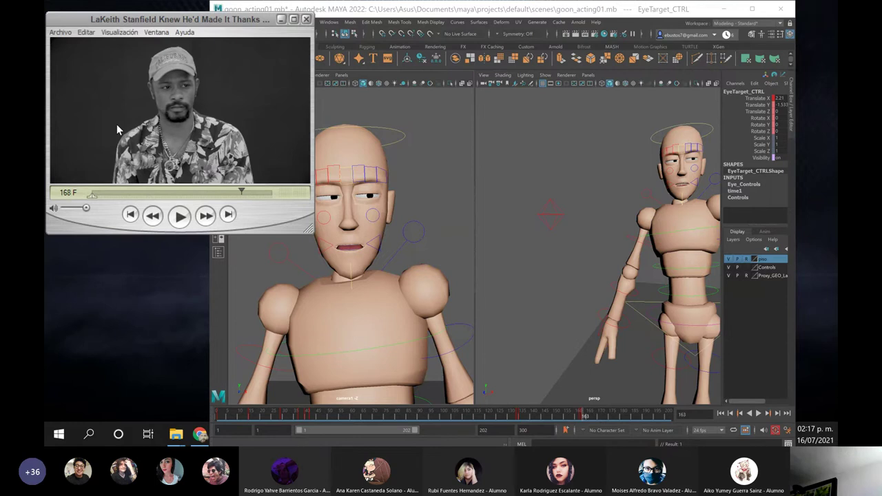
{"action": "key", "text": "Right"}
{"action": "key", "text": "Right"}
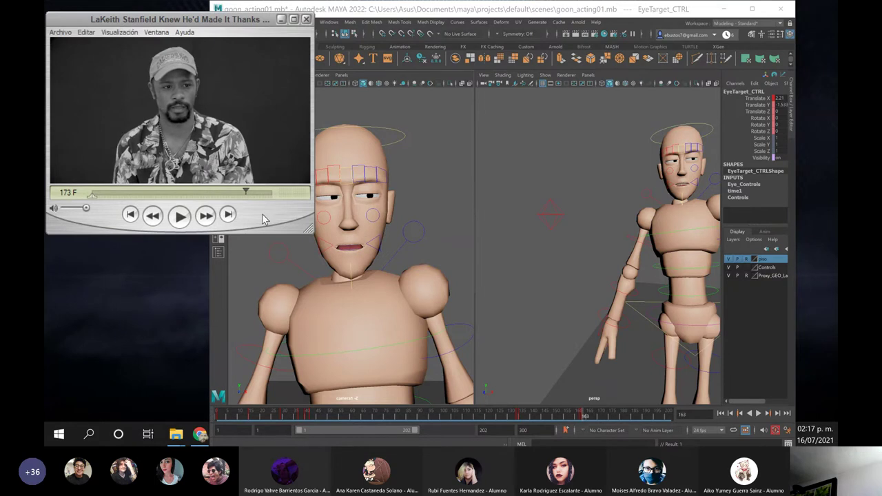
Key the main eye target control at frame 170 and advance the reference video to frame 174
{"action": "left_click", "coordinate": [600, 415]}
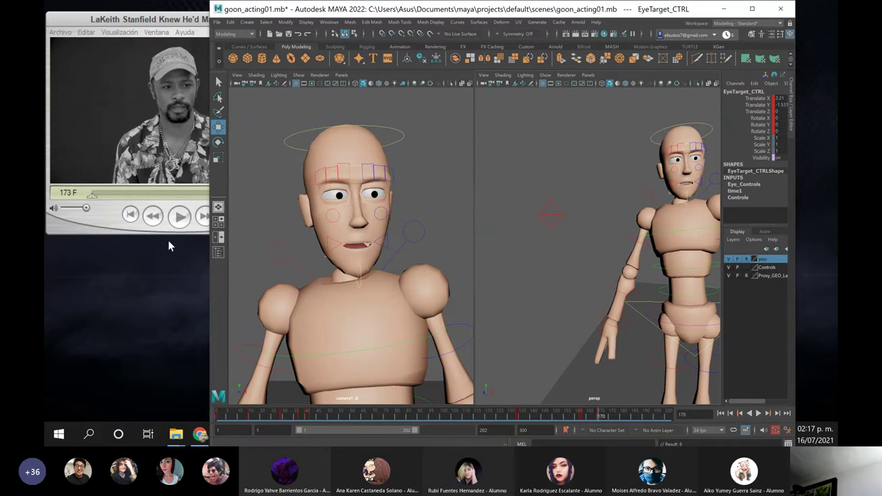
{"action": "left_click", "coordinate": [112, 152]}
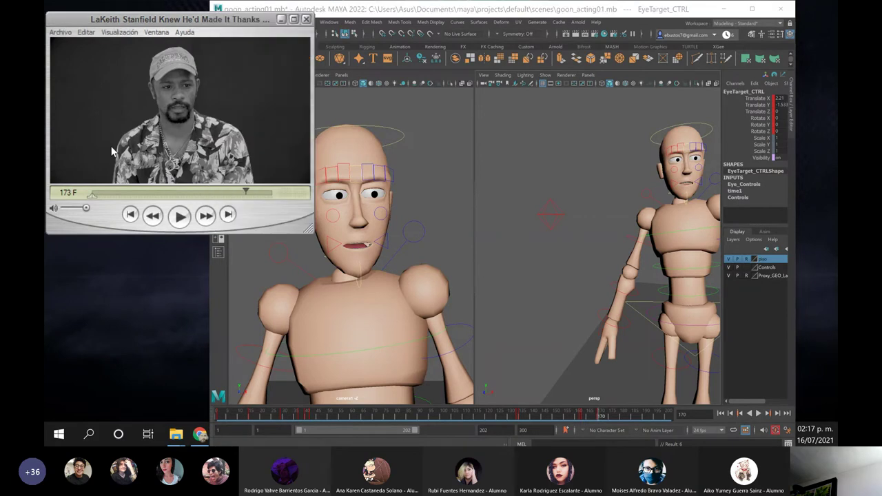
{"action": "key", "text": "Right"}
Move the main eye target control to about Translate X 0.452 and Translate Y -2.411 at frame 174
{"action": "left_click", "coordinate": [608, 417]}
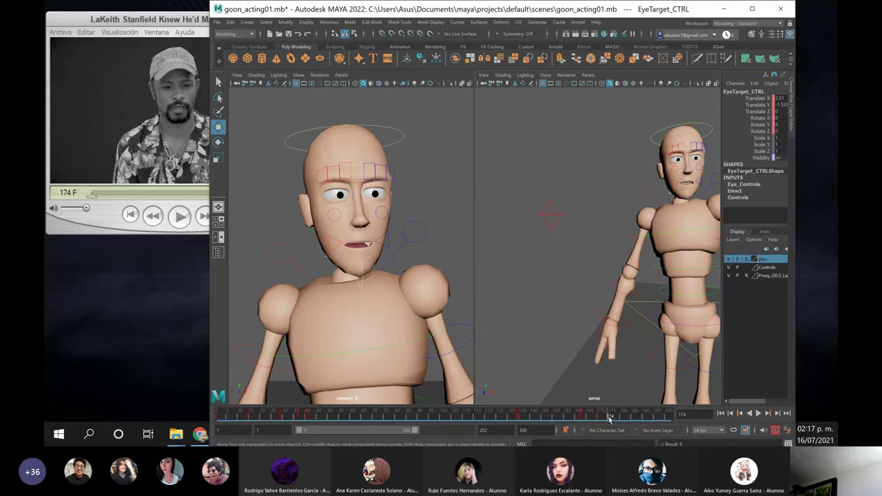
{"action": "key", "text": "a"}
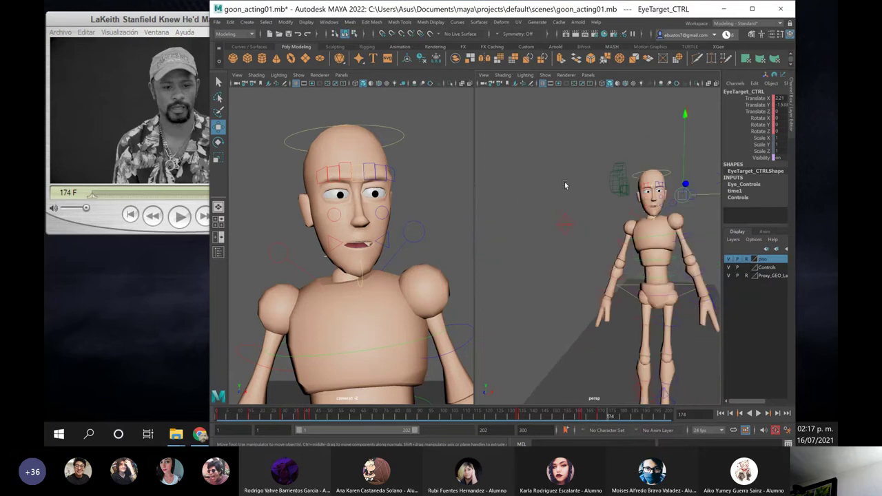
{"action": "left_click_drag", "start_coordinate": [713, 197], "coordinate": [676, 196]}
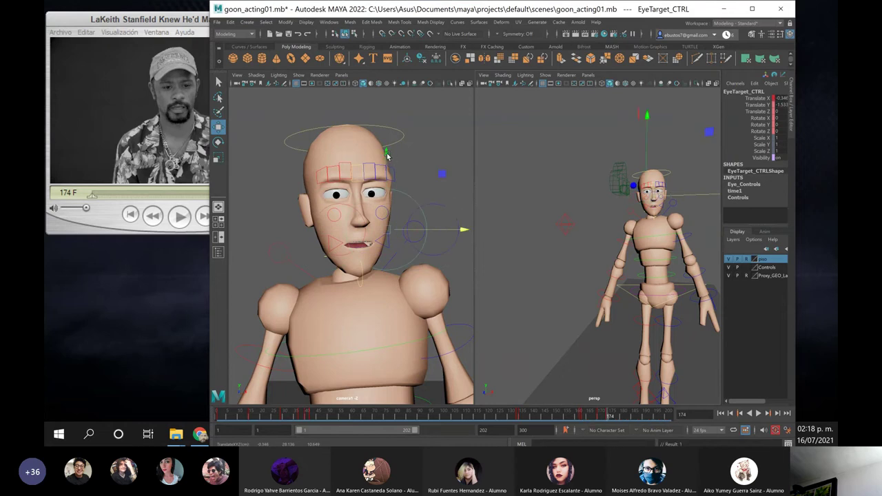
{"action": "left_click_drag", "start_coordinate": [391, 159], "coordinate": [399, 224]}
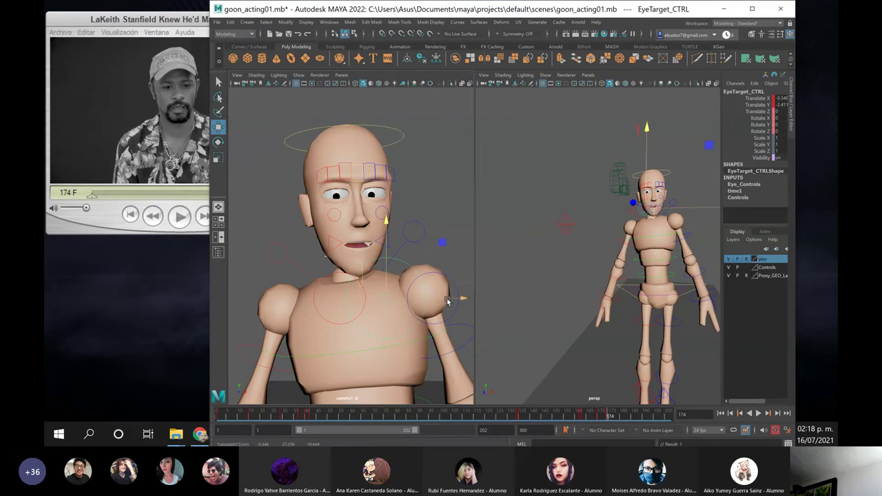
{"action": "left_click_drag", "start_coordinate": [447, 302], "coordinate": [509, 287]}
Step the reference video from frame 174 to 182 and back to 180, examining when the actor's gaze lifts
{"action": "left_click", "coordinate": [153, 95]}
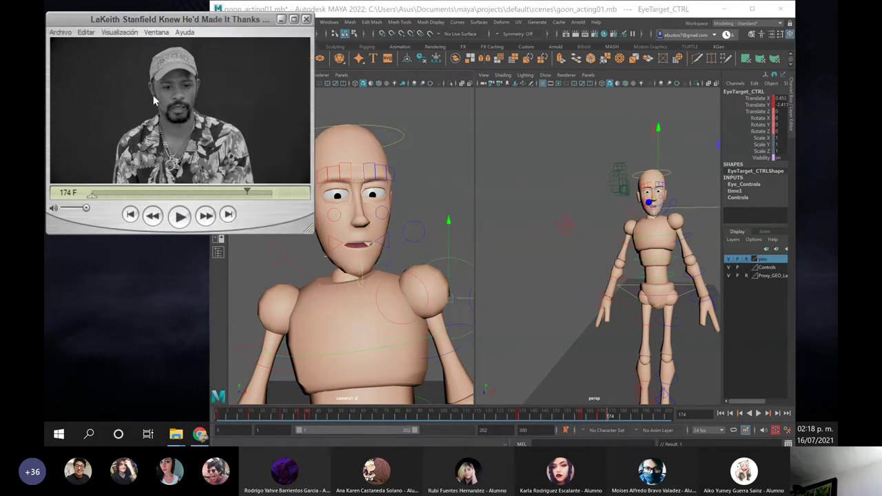
{"action": "key", "text": "Right"}
{"action": "key", "text": "Right"}
{"action": "key", "text": "Right"}
{"action": "key", "text": "Right"}
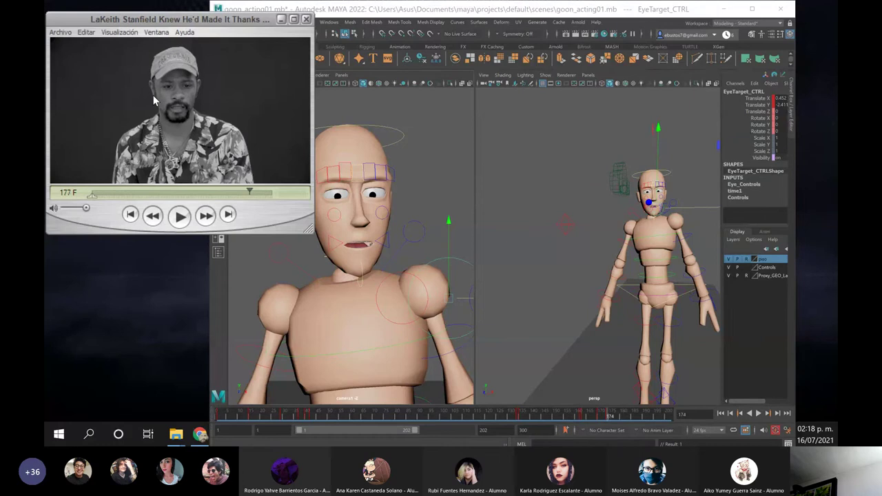
{"action": "key", "text": "Right"}
{"action": "key", "text": "Right"}
{"action": "key", "text": "Right"}
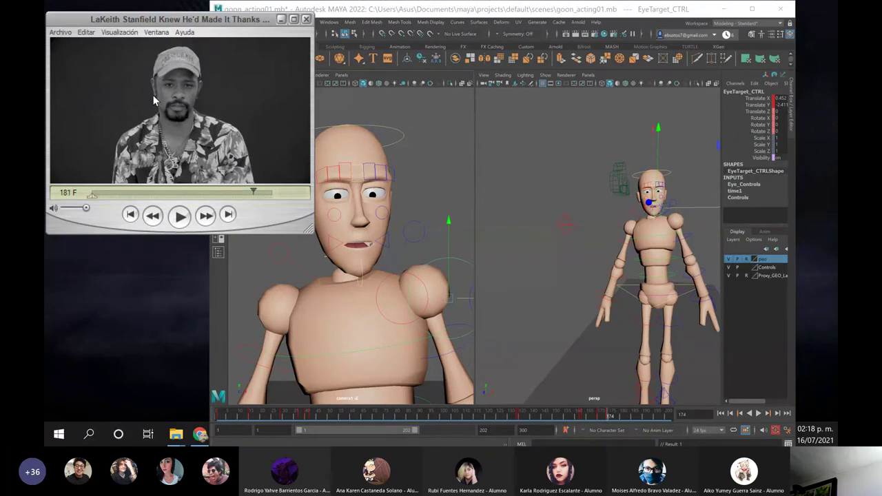
{"action": "key", "text": "Right"}
{"action": "key", "text": "Left"}
{"action": "key", "text": "Left"}
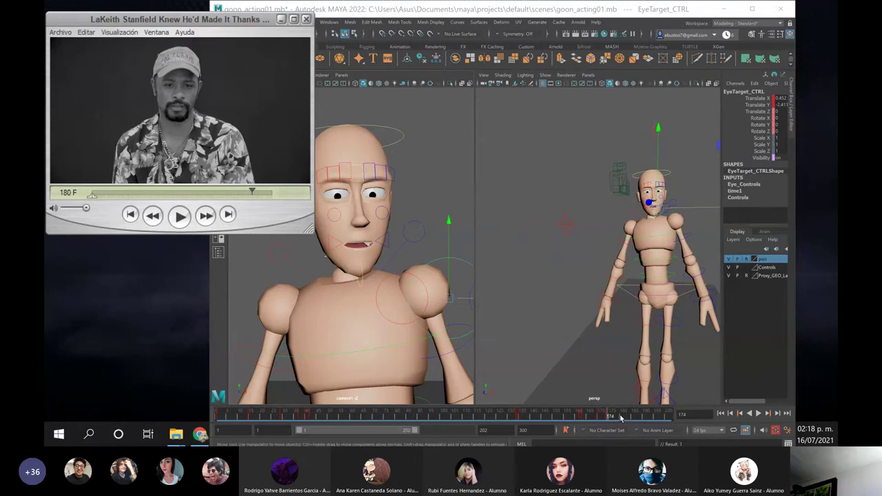
Key the main eye target control at frame 179 and raise it to about Translate Y -1.384 at frame 181
{"action": "left_click", "coordinate": [620, 417]}
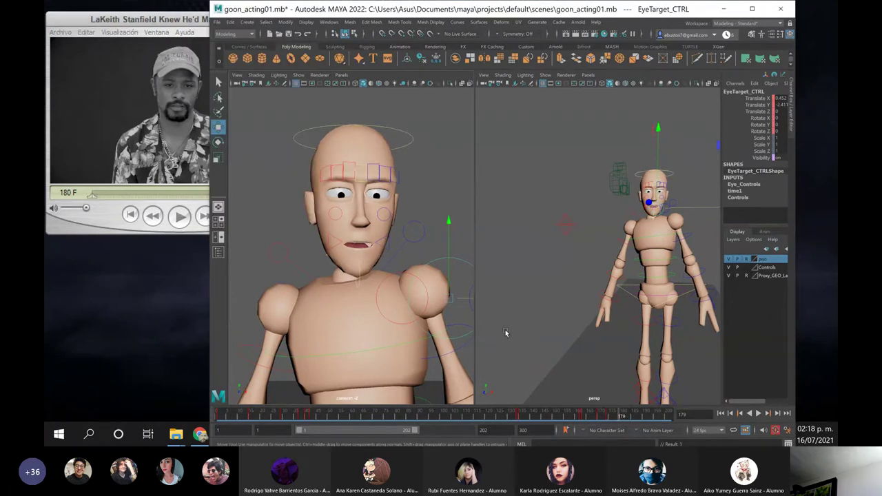
{"action": "key", "text": "s"}
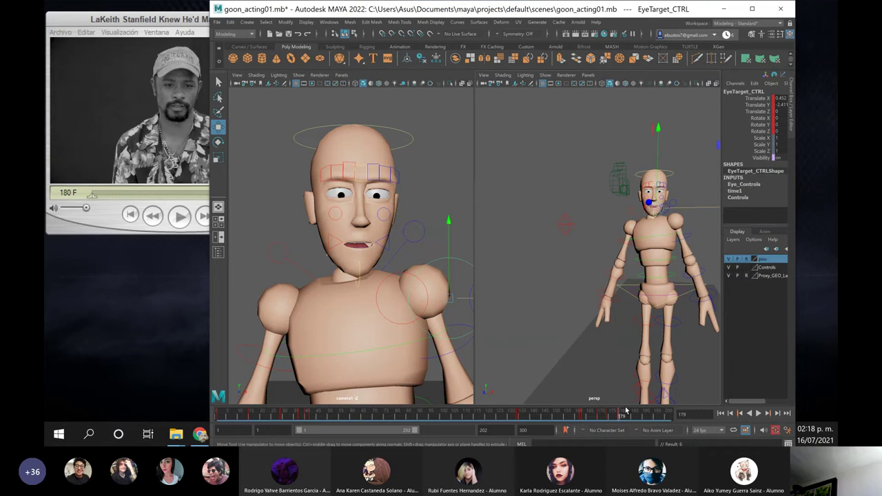
{"action": "left_click", "coordinate": [628, 415]}
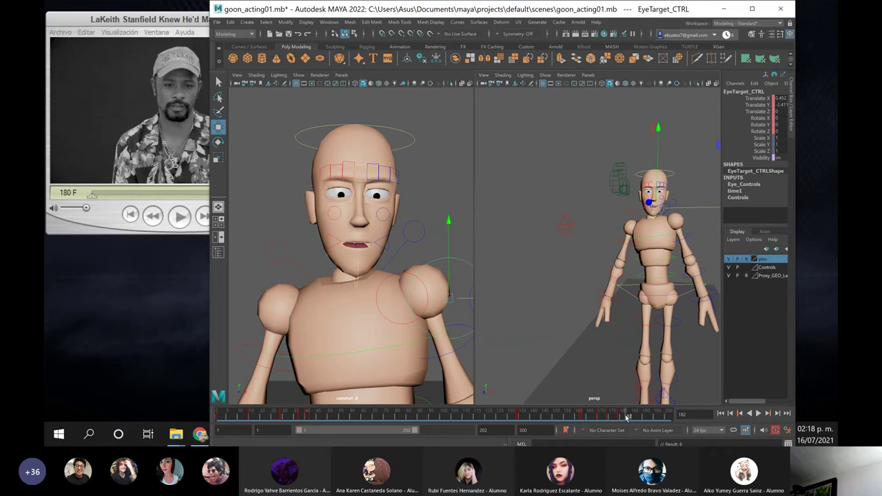
{"action": "left_click", "coordinate": [621, 415]}
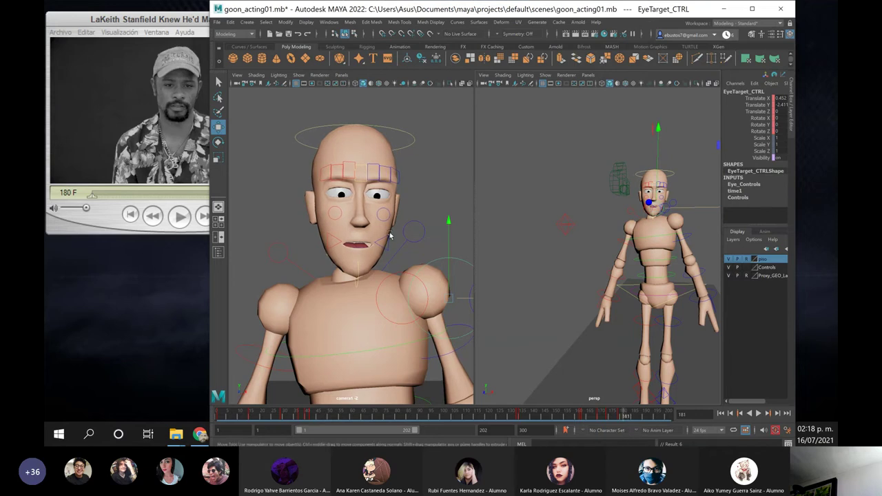
{"action": "left_click_drag", "start_coordinate": [449, 241], "coordinate": [449, 159]}
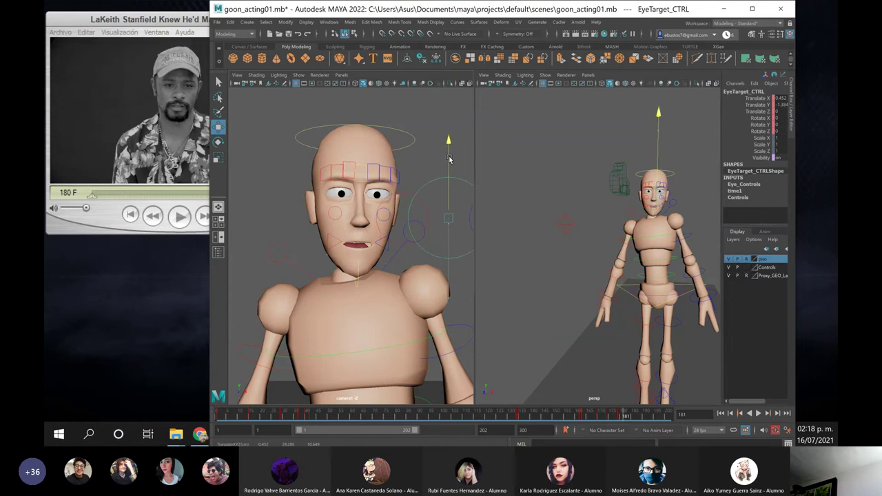
Match the main eye target control to reference frame 182 by moving it to about Translate X -0.524 and Translate Y -0.882
{"action": "left_click", "coordinate": [138, 147]}
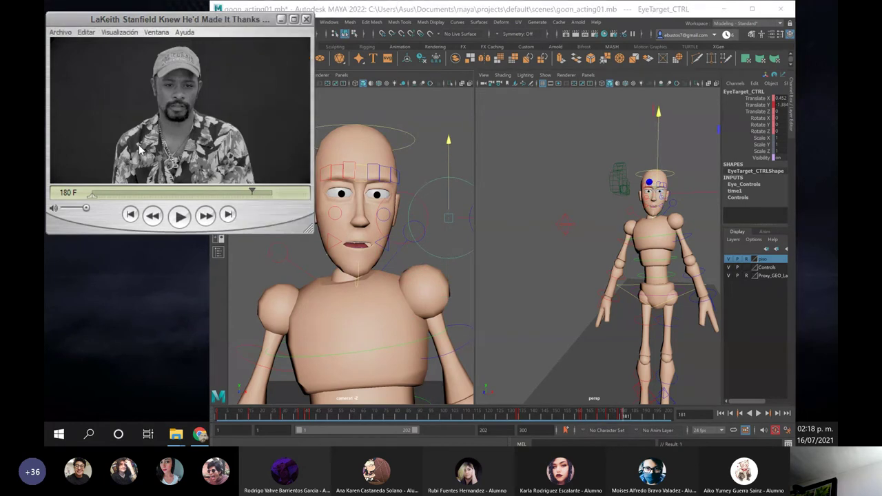
{"action": "key", "text": "Right"}
{"action": "key", "text": "Right"}
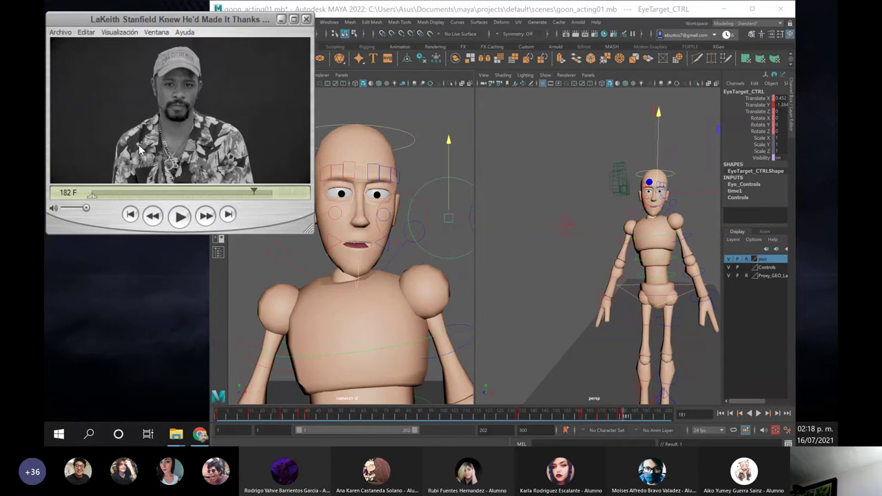
{"action": "key", "text": "Right"}
{"action": "key", "text": "Left"}
{"action": "left_click", "coordinate": [630, 414]}
{"action": "left_click_drag", "start_coordinate": [627, 418], "coordinate": [623, 419]}
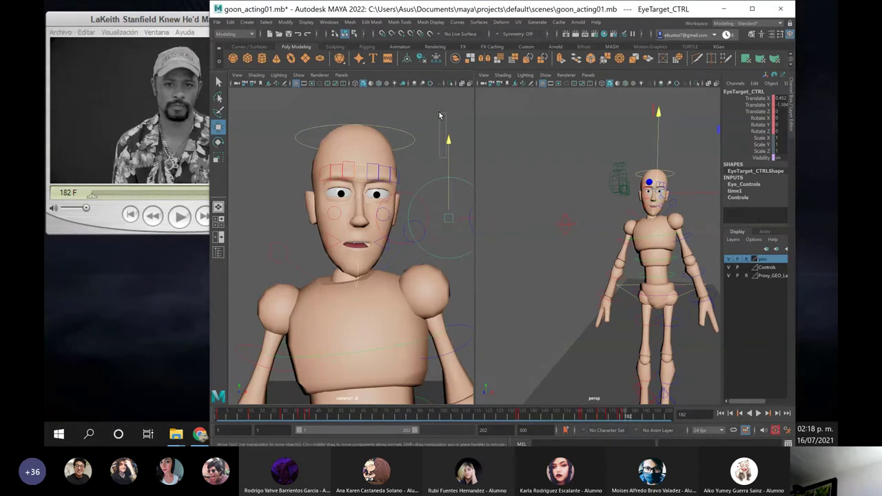
{"action": "left_click_drag", "start_coordinate": [440, 114], "coordinate": [439, 113]}
{"action": "left_click", "coordinate": [448, 179]}
{"action": "left_click_drag", "start_coordinate": [448, 153], "coordinate": [445, 112]}
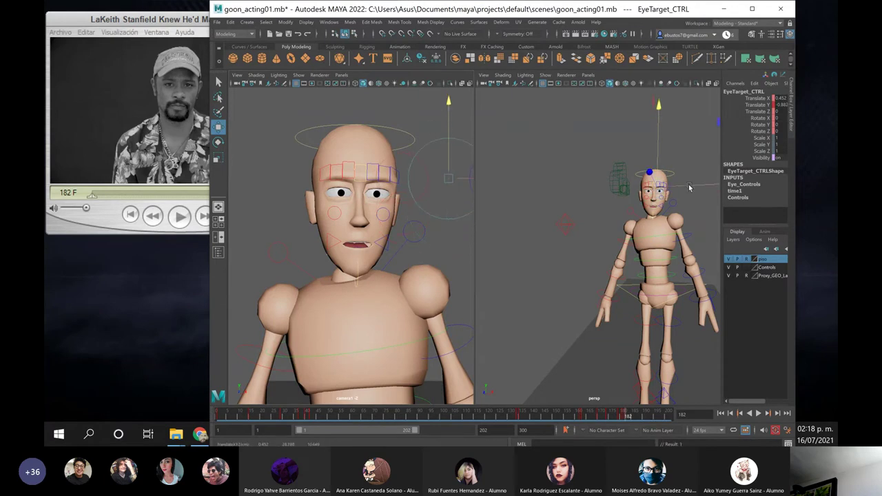
{"action": "mouse_move", "coordinate": [692, 185]}
{"action": "left_mouse_down"}
{"action": "mouse_move", "coordinate": [664, 190]}
{"action": "mouse_move", "coordinate": [677, 187]}
{"action": "left_mouse_up"}
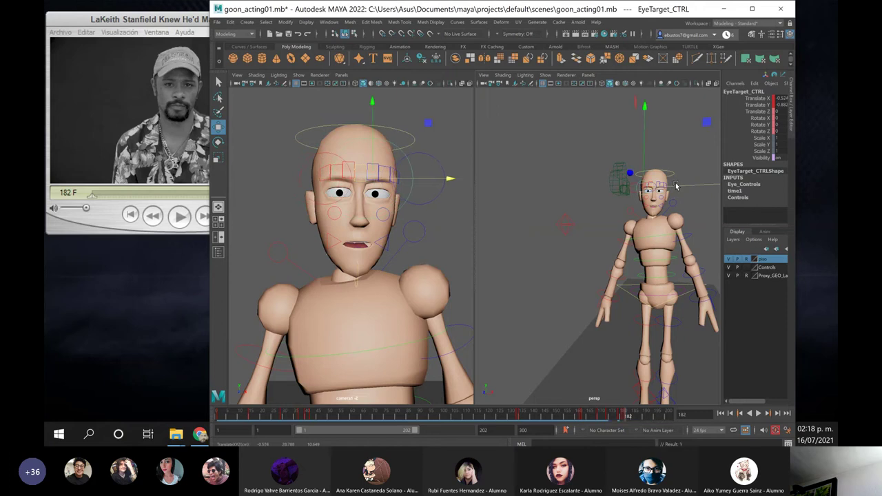
Select the left and right eye target controls and key them at frame 180
{"action": "left_click", "coordinate": [428, 153]}
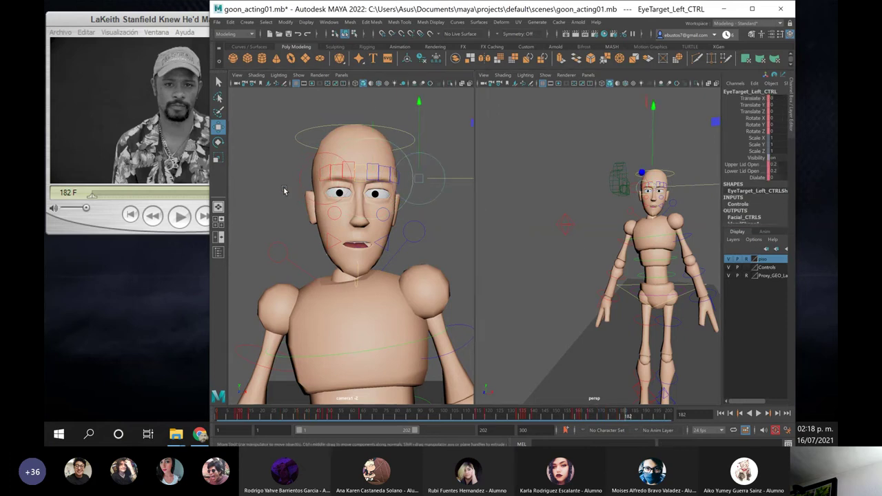
{"action": "left_click", "coordinate": [302, 177]}
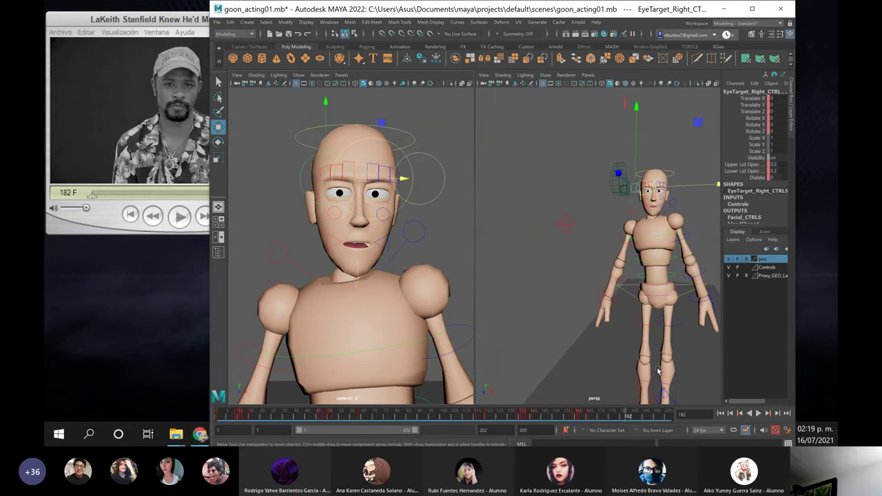
{"action": "left_click", "coordinate": [622, 418]}
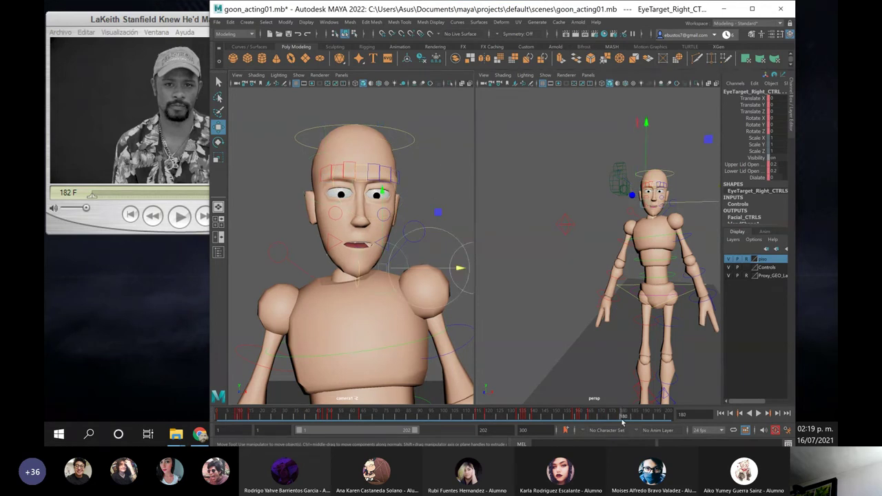
{"action": "key", "text": "s"}
Set Upper Lid Open to 0.1 on both eye target controls at frame 182 and play back the closing frames
{"action": "left_click", "coordinate": [628, 416]}
{"action": "left_click", "coordinate": [626, 417]}
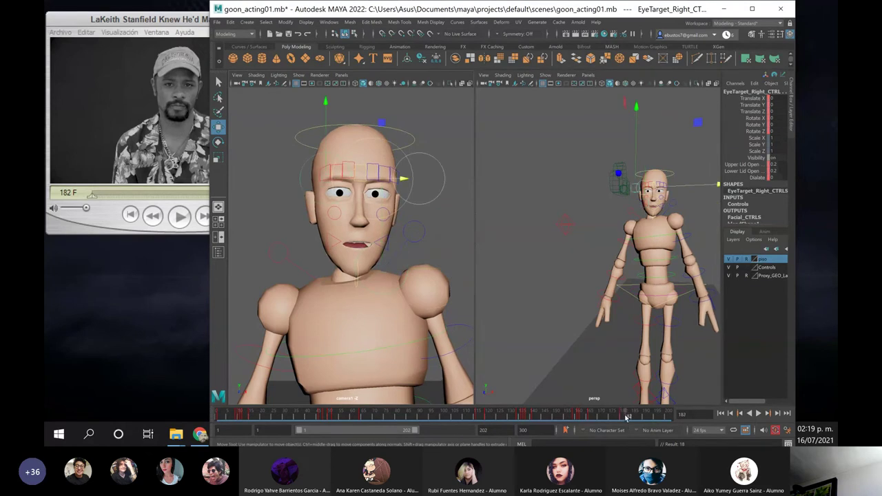
{"action": "left_click", "coordinate": [773, 164]}
{"action": "type", "text": "1"}
{"action": "key", "text": "Return"}
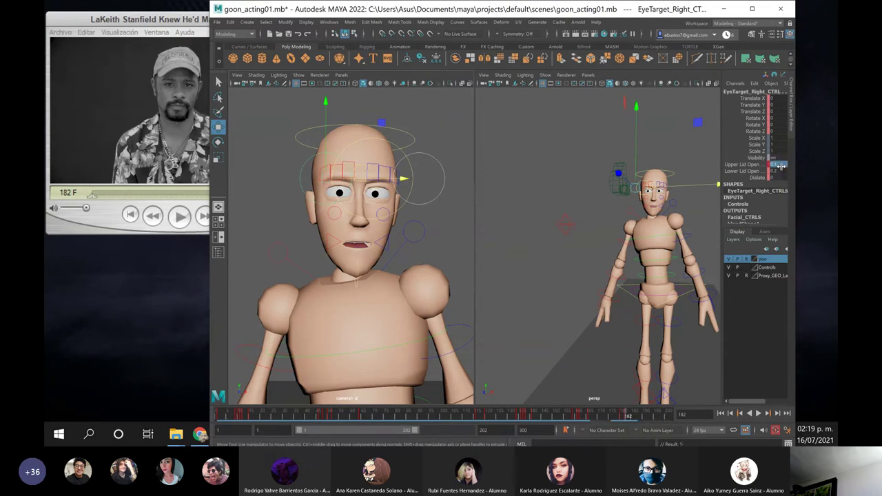
{"action": "key", "text": "alt+v"}
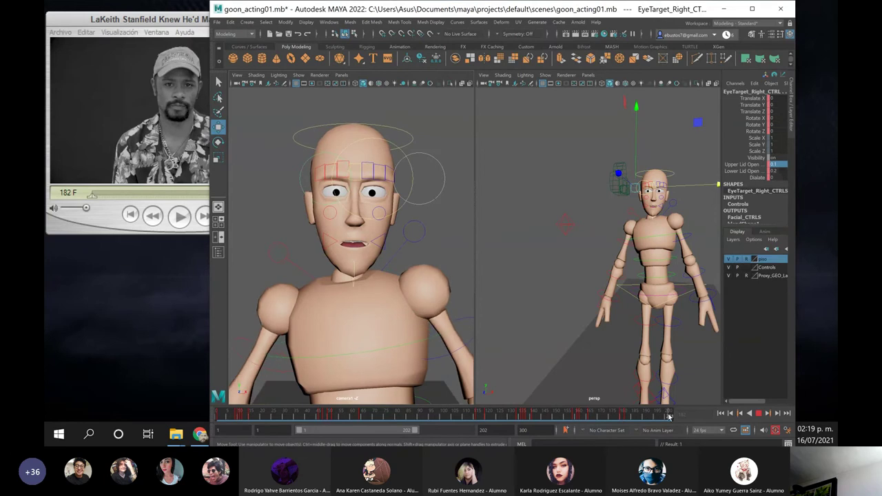
{"action": "left_click_drag", "start_coordinate": [625, 421], "coordinate": [563, 423]}
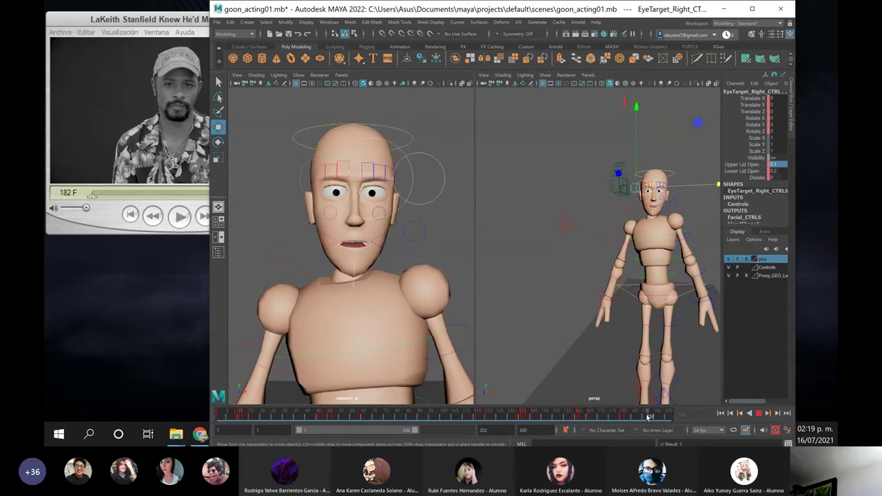
Step the reference video from frame 182 through to frame 202, examining the actor's gaze and eyelids at the end
{"action": "left_click", "coordinate": [149, 172]}
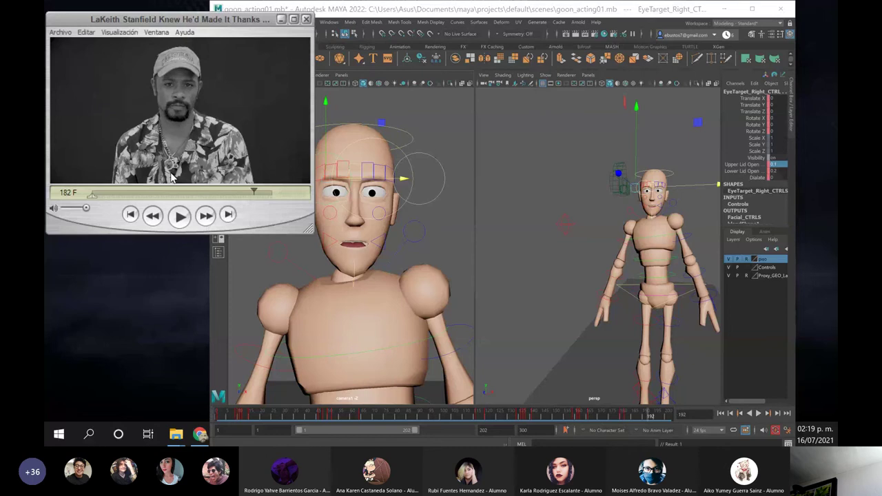
{"action": "key", "text": "Right"}
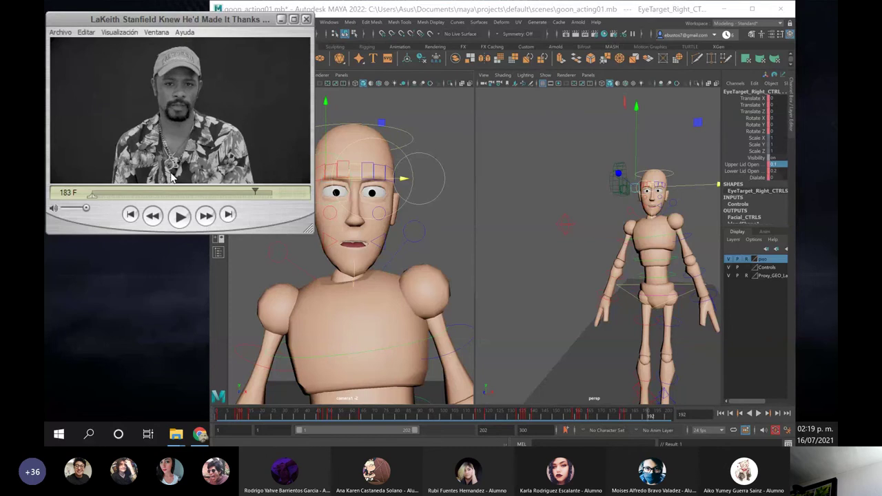
{"action": "key", "text": "Left"}
{"action": "key", "text": "Right"}
{"action": "key", "text": "Right"}
{"action": "key", "text": "Right"}
{"action": "key", "text": "Right"}
{"action": "key", "text": "Right"}
{"action": "key", "text": "Right"}
{"action": "key", "text": "Right"}
{"action": "key", "text": "Right"}
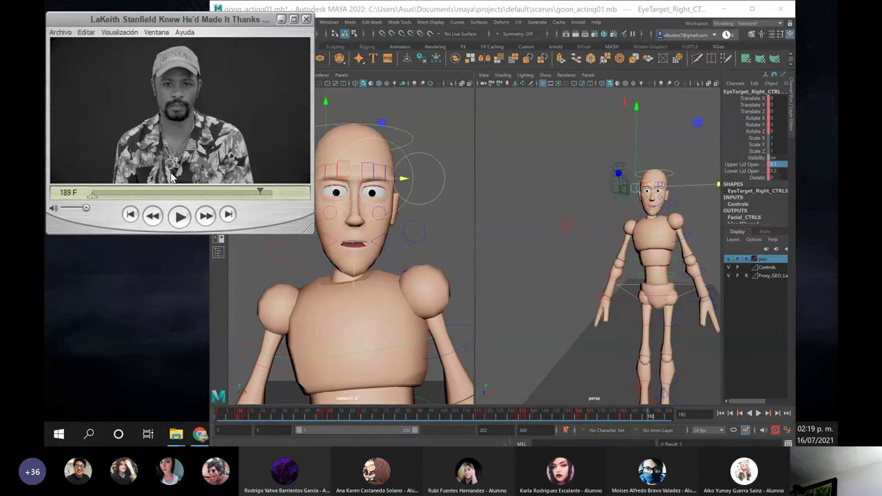
{"action": "key", "text": "Right"}
{"action": "key", "text": "Right"}
{"action": "key", "text": "Right"}
{"action": "key", "text": "Right"}
{"action": "key", "text": "Right"}
{"action": "key", "text": "Right"}
{"action": "key", "text": "Right"}
{"action": "key", "text": "Right"}
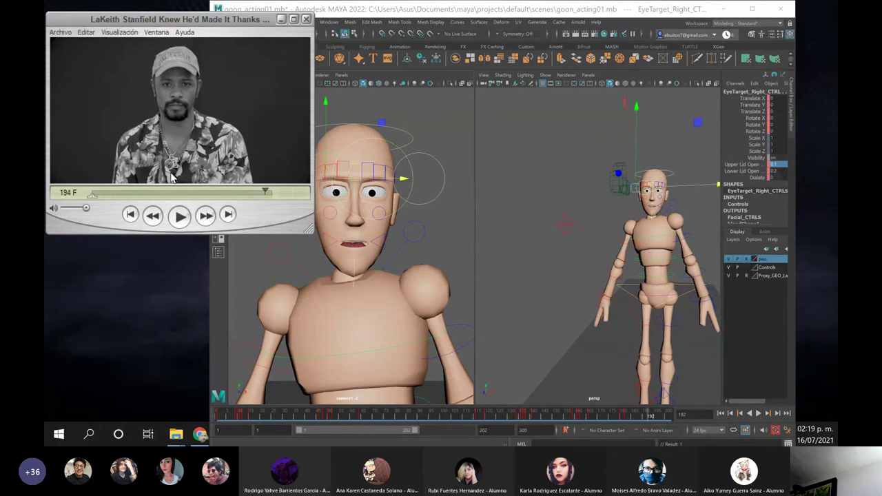
{"action": "key", "text": "Right"}
{"action": "key", "text": "Right"}
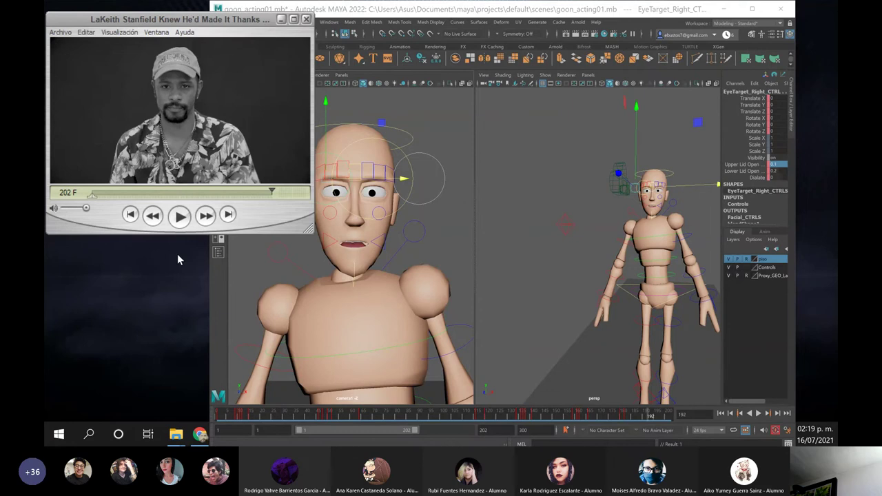
Deselect the eye controls, return the timeline to frame 1 and hide the Controls layer
{"action": "left_click", "coordinate": [666, 415]}
{"action": "left_click_drag", "start_coordinate": [665, 414], "coordinate": [222, 417]}
{"action": "left_click", "coordinate": [282, 186]}
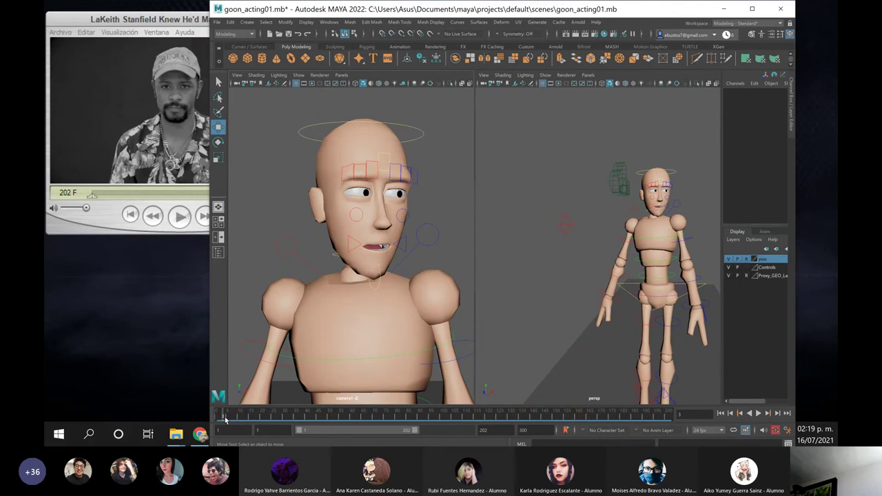
{"action": "left_click_drag", "start_coordinate": [225, 419], "coordinate": [218, 419]}
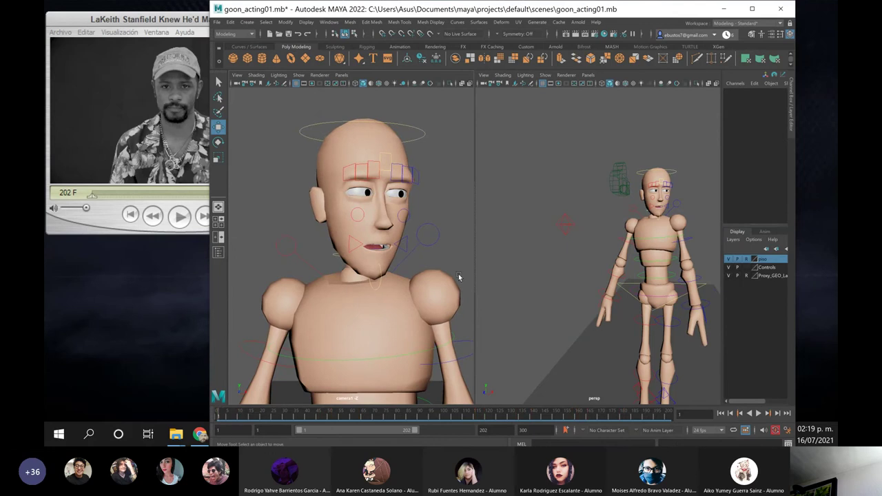
{"action": "left_click", "coordinate": [729, 267]}
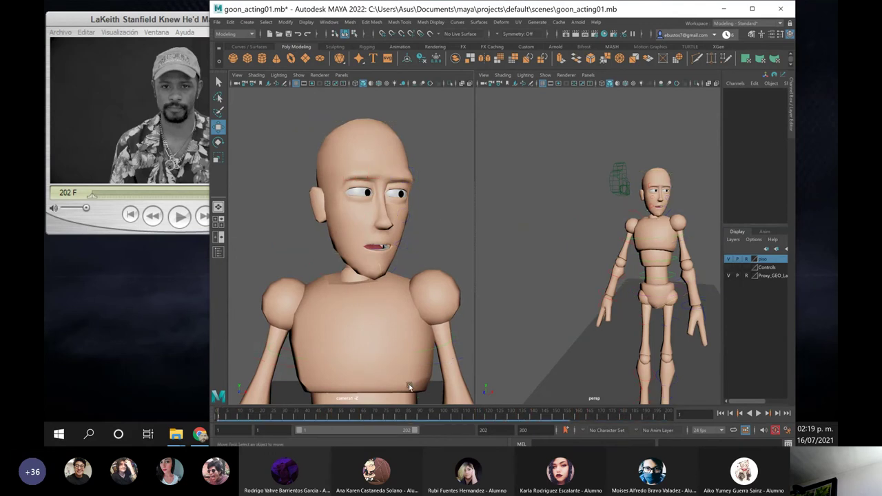
Play back the full eye animation with the controls hidden, then scrub back to frame 95 to examine the eyelids
{"action": "left_click", "coordinate": [758, 413]}
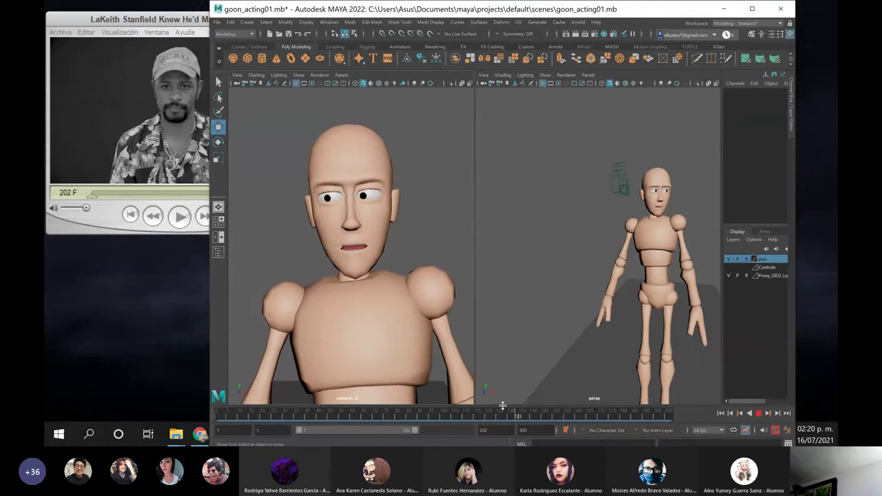
{"action": "left_click", "coordinate": [522, 418]}
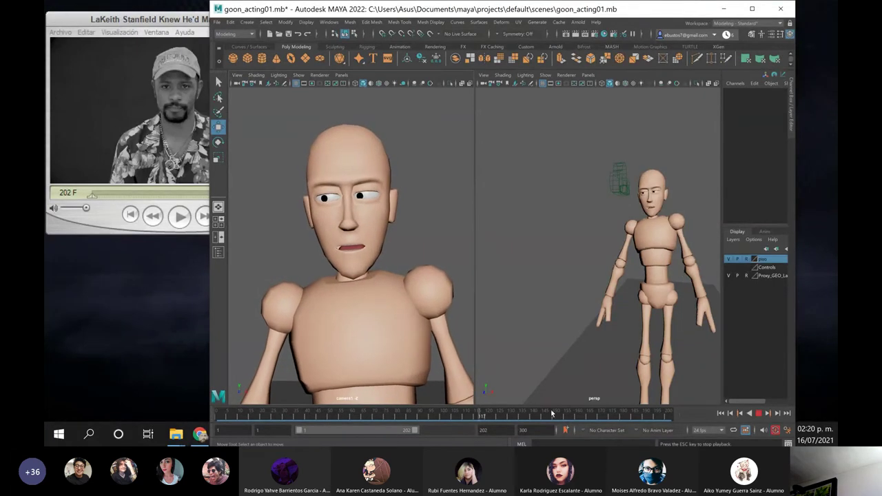
{"action": "left_click", "coordinate": [759, 415]}
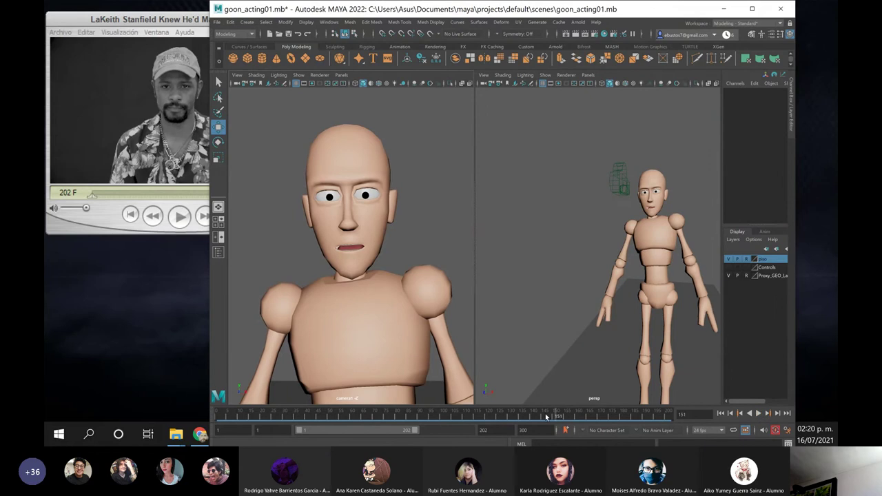
{"action": "mouse_move", "coordinate": [548, 416]}
{"action": "left_mouse_down"}
{"action": "mouse_move", "coordinate": [390, 401]}
{"action": "mouse_move", "coordinate": [489, 406]}
{"action": "mouse_move", "coordinate": [430, 407]}
{"action": "left_mouse_up"}
Show the Controls layer again and select the left and right eye target controls around frame 90
{"action": "left_click", "coordinate": [729, 268]}
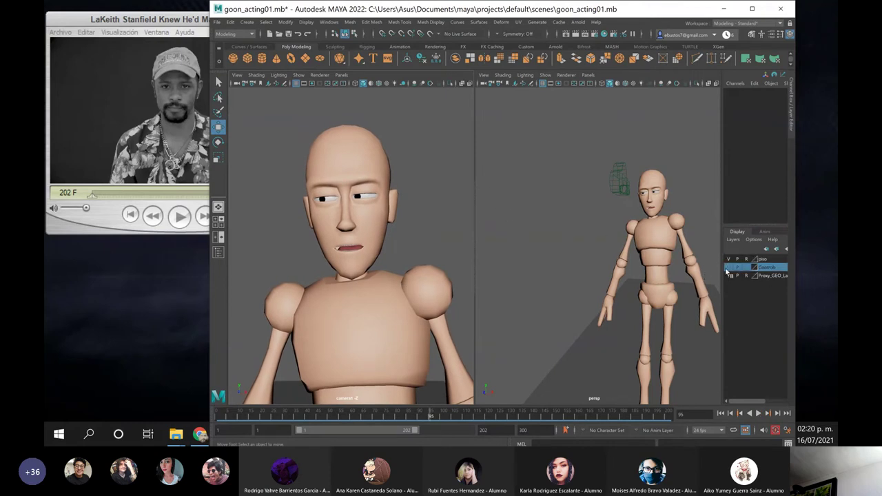
{"action": "left_click", "coordinate": [729, 268]}
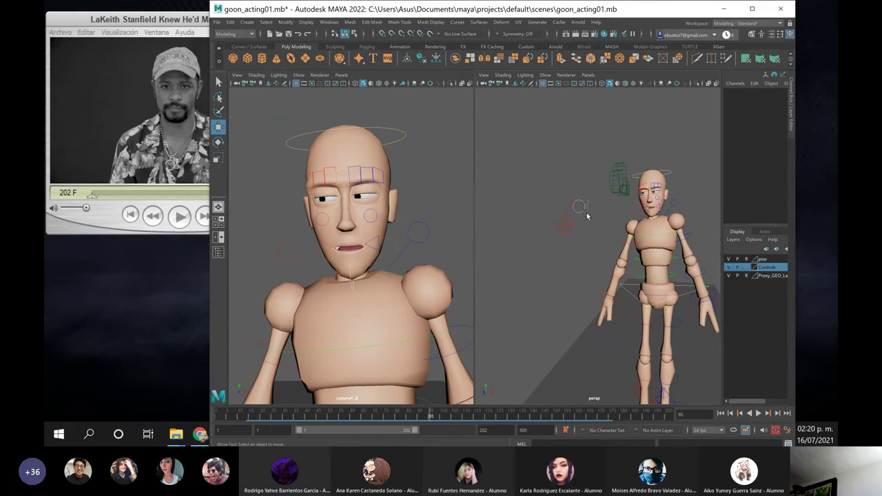
{"action": "left_click", "coordinate": [583, 206]}
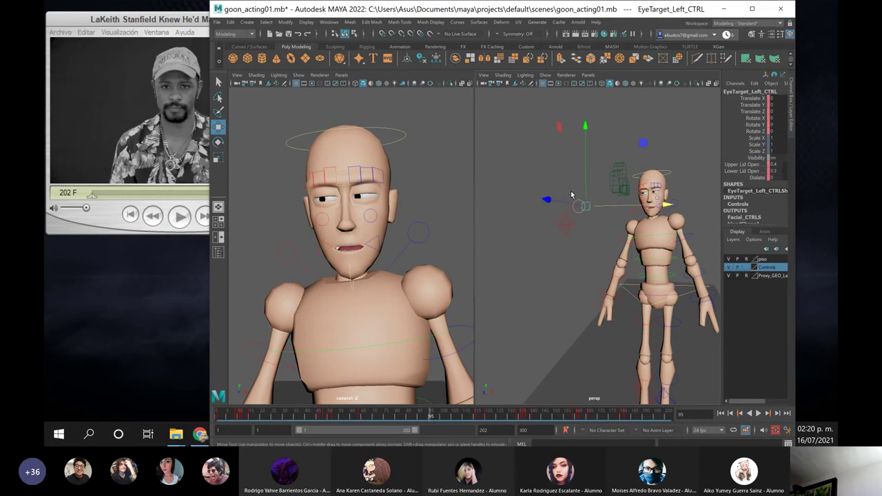
{"action": "left_click", "coordinate": [567, 208]}
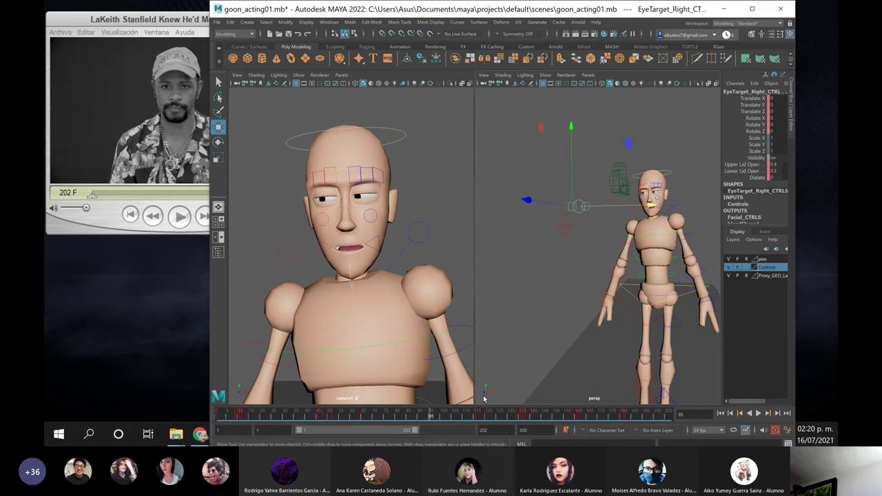
{"action": "left_click_drag", "start_coordinate": [431, 416], "coordinate": [419, 416]}
{"action": "left_click", "coordinate": [423, 200]}
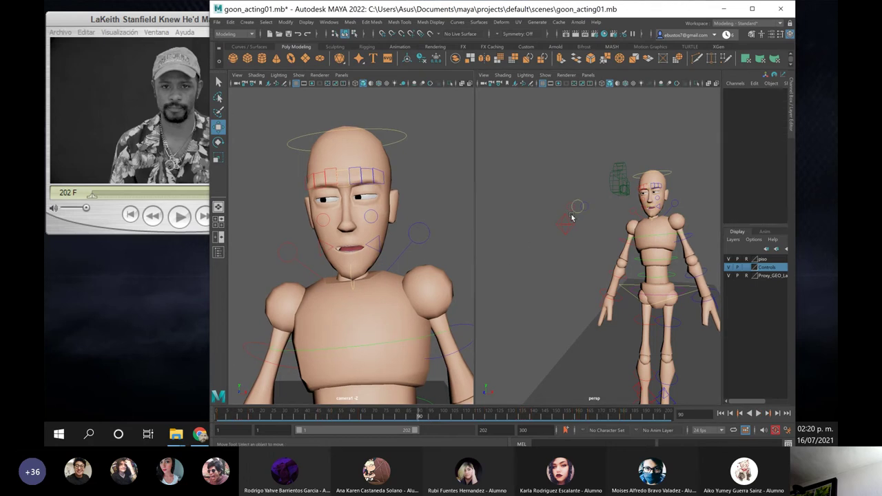
{"action": "left_click_drag", "start_coordinate": [590, 193], "coordinate": [583, 225]}
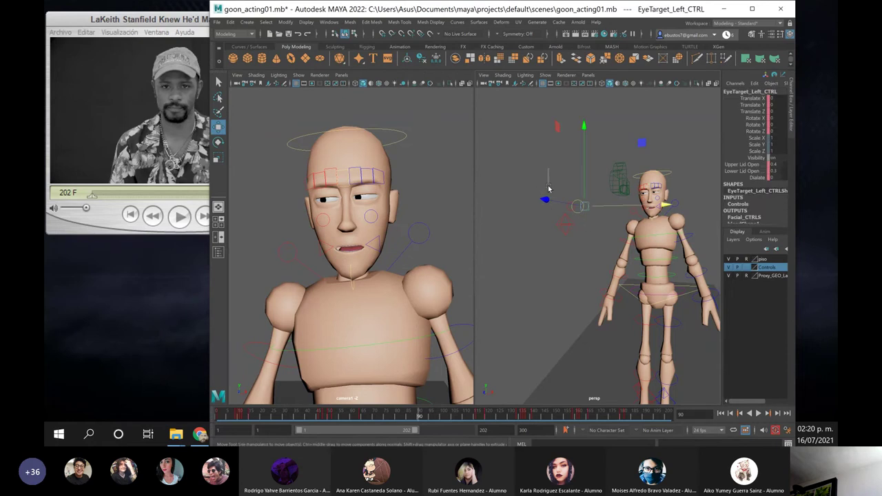
{"action": "left_click_drag", "start_coordinate": [547, 169], "coordinate": [567, 214]}
Play back the sideways gaze repeatedly between frames 78 and 99, examining how still the eyelids stay
{"action": "left_click", "coordinate": [404, 414]}
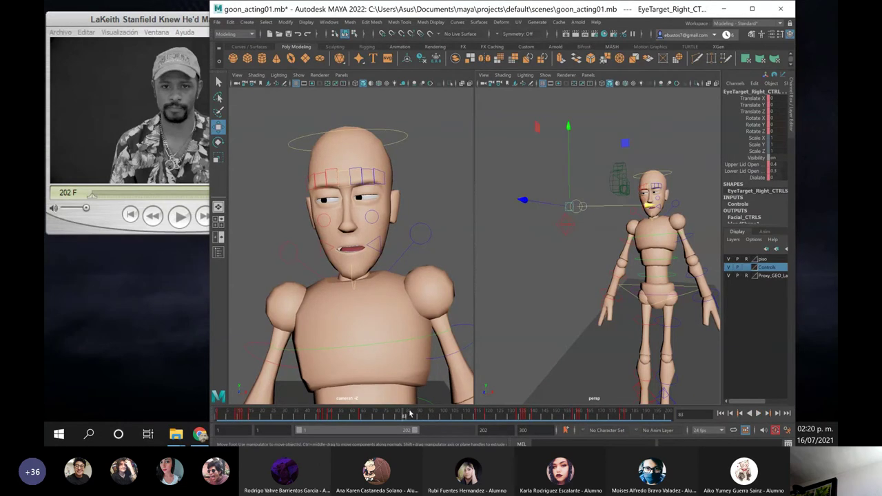
{"action": "key", "text": "alt+v"}
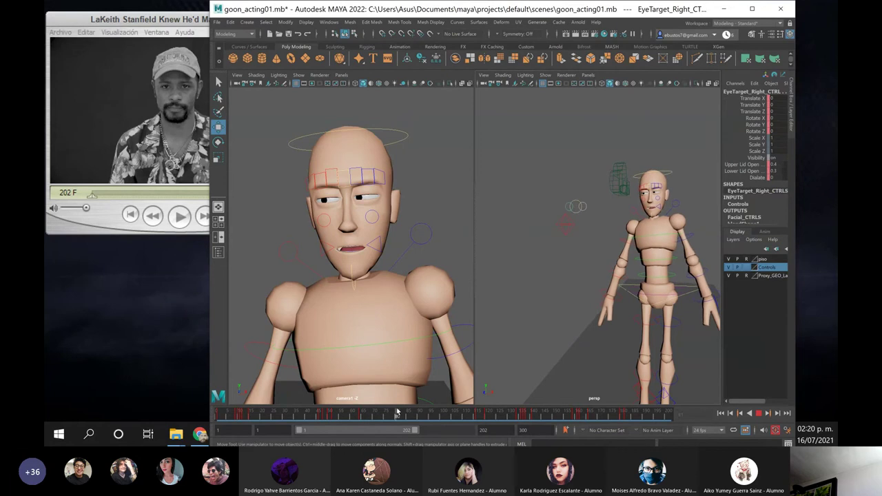
{"action": "key", "text": "alt+v"}
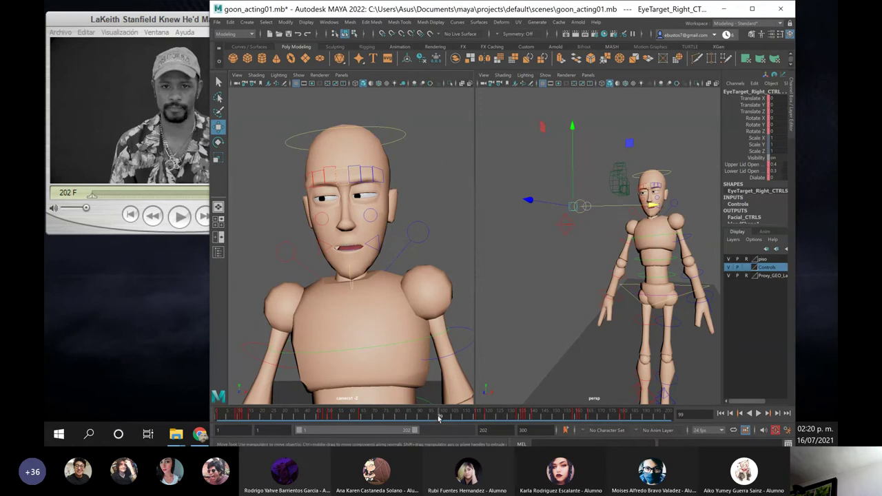
{"action": "key", "text": "alt+v"}
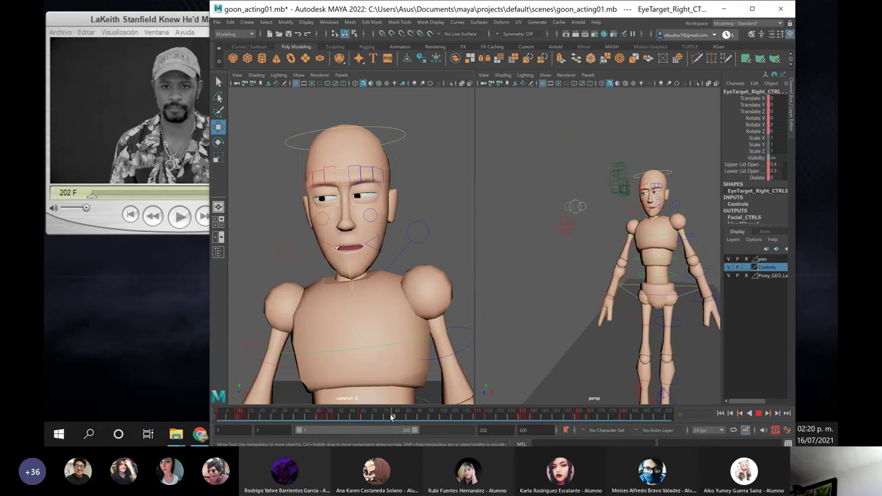
{"action": "left_click", "coordinate": [391, 417]}
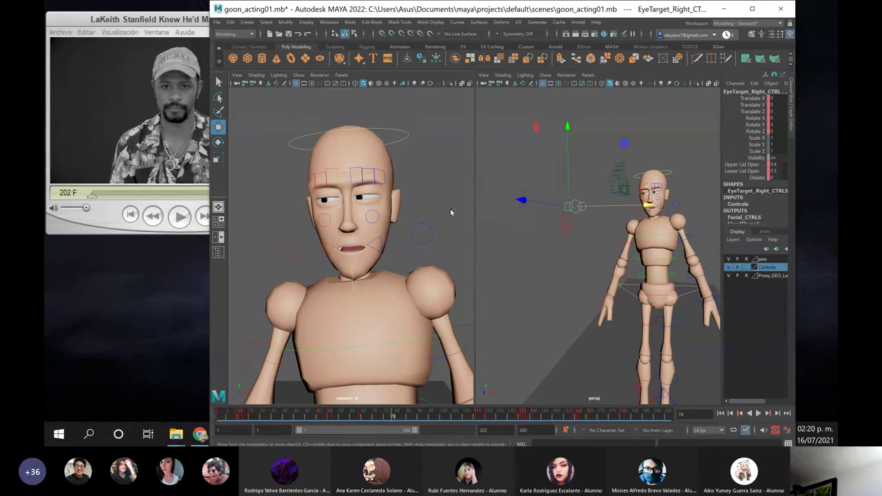
{"action": "left_click", "coordinate": [440, 202]}
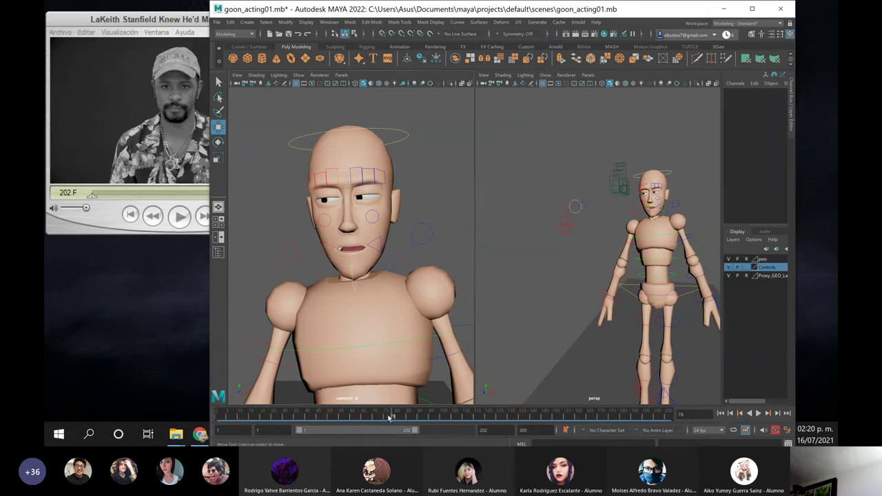
{"action": "key", "text": "alt+v"}
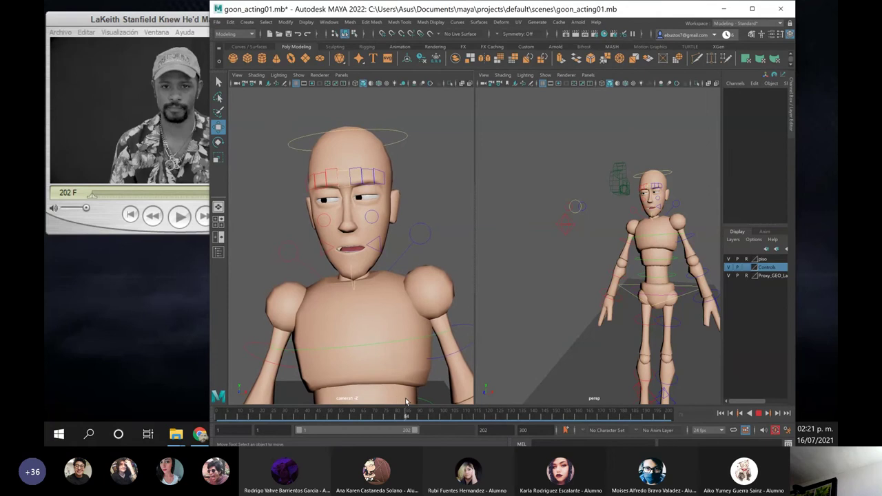
{"action": "key", "text": "Escape"}
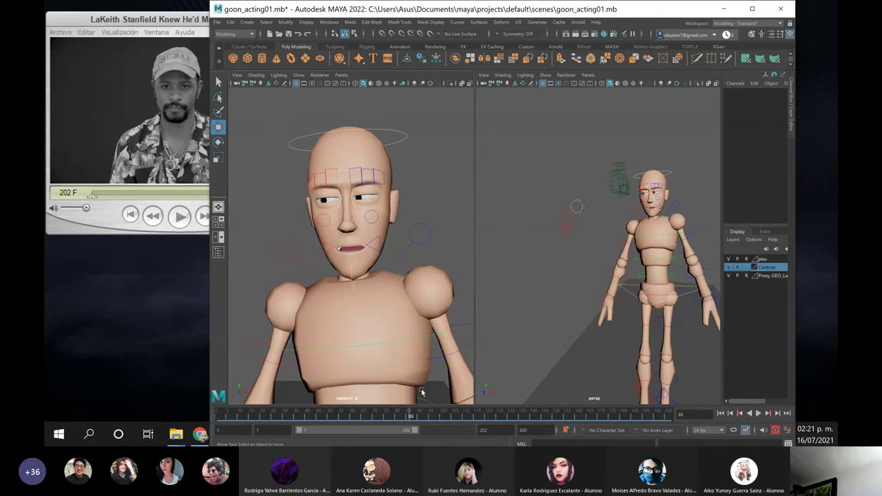
Set Upper Lid Open to 0.5 on both eye target controls at frame 86 and play back the change
{"action": "left_click", "coordinate": [582, 207]}
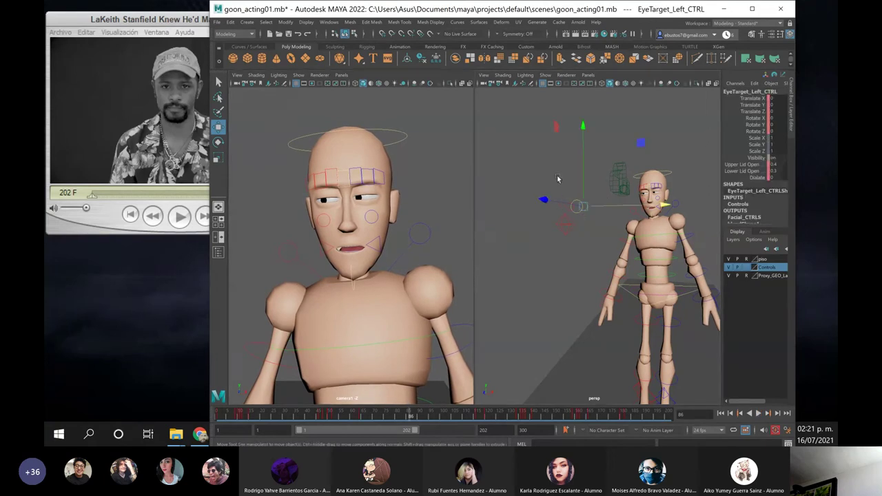
{"action": "left_click", "coordinate": [569, 210]}
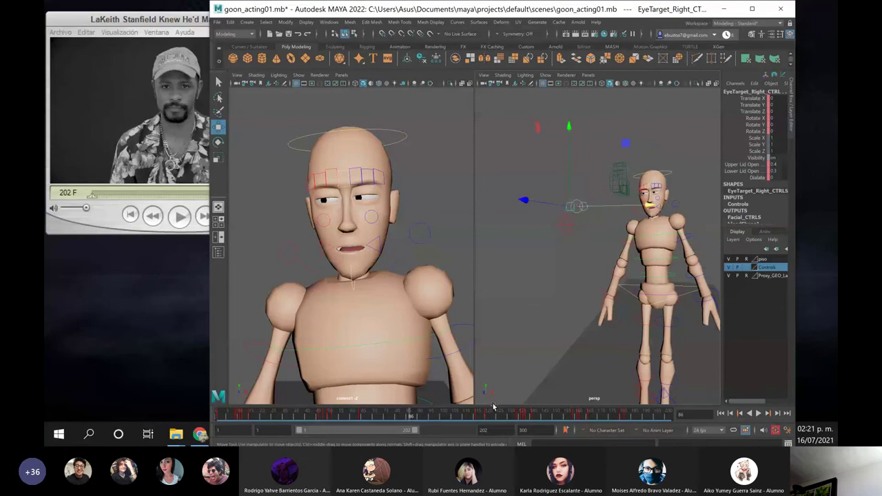
{"action": "double_click", "coordinate": [772, 165]}
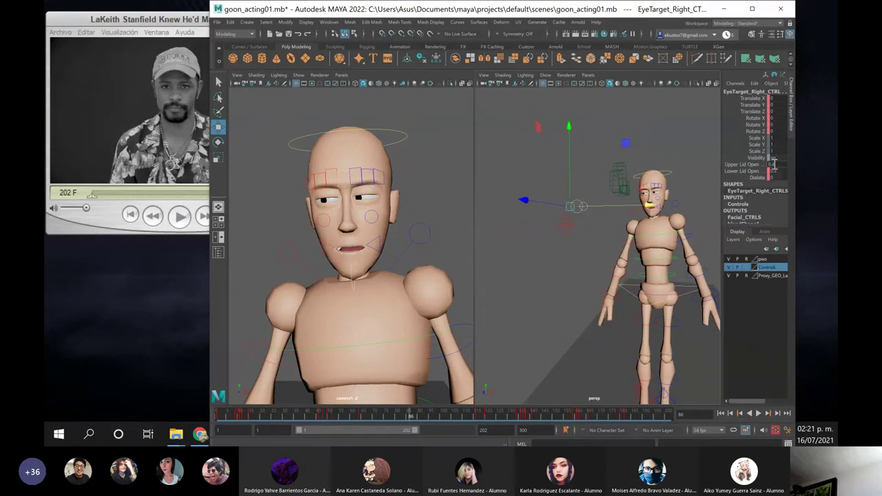
{"action": "key", "text": "Return"}
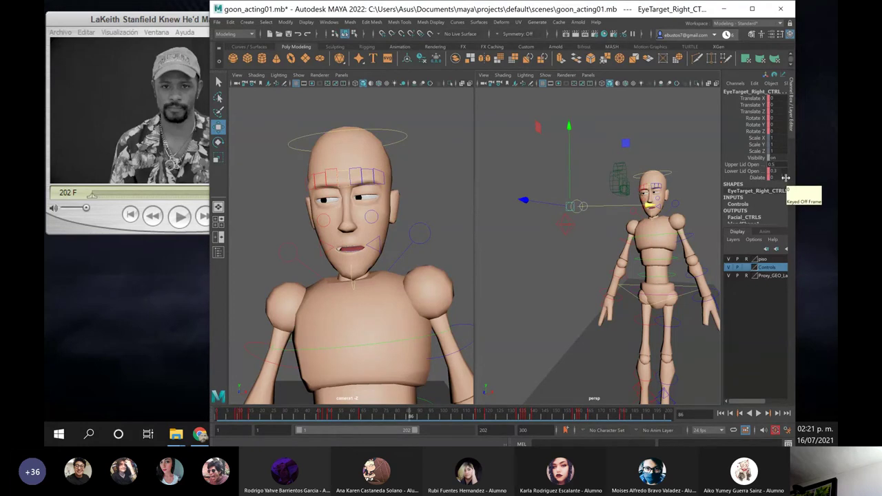
{"action": "key", "text": "Return"}
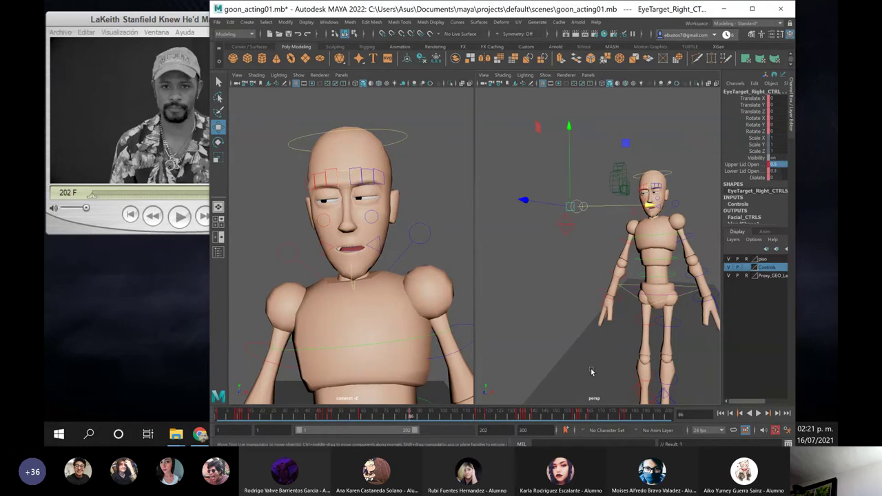
{"action": "key", "text": "alt+v"}
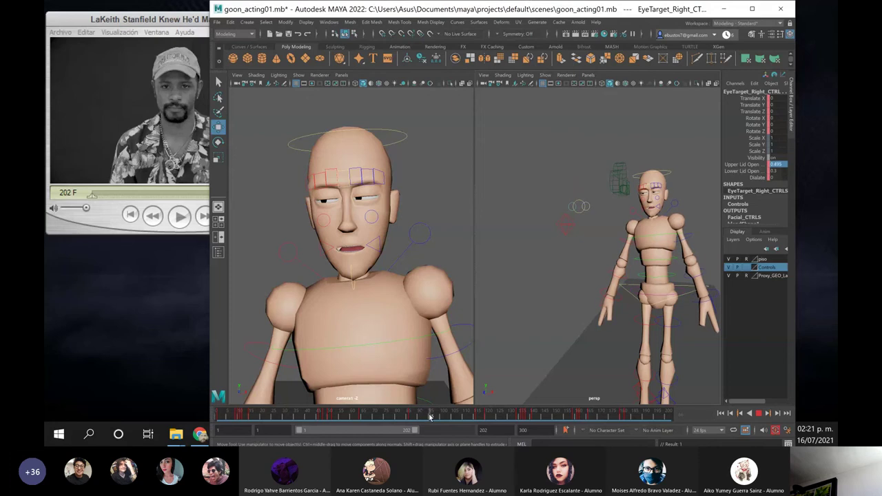
Set Upper Lid Open to 0.4 on both eye target controls at frame 99 and play onward
{"action": "left_click", "coordinate": [439, 415]}
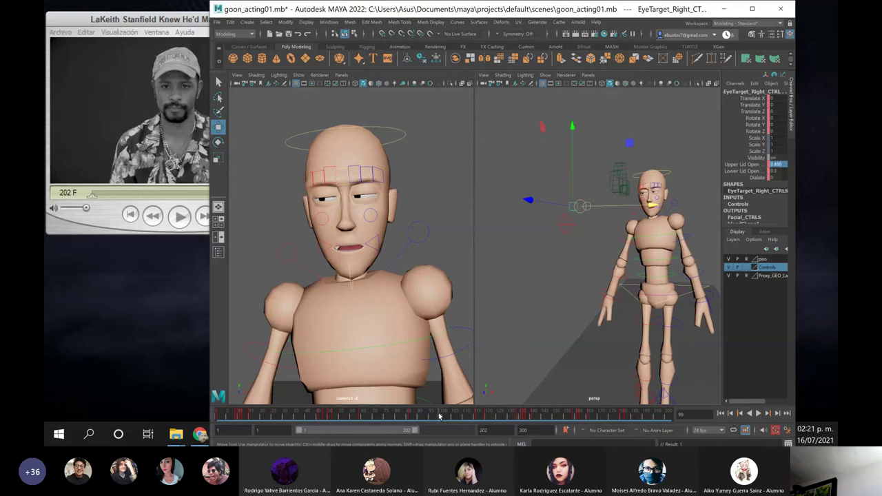
{"action": "left_click", "coordinate": [776, 164]}
{"action": "left_click_drag", "start_coordinate": [772, 165], "coordinate": [781, 165]}
{"action": "key", "text": "Return"}
{"action": "key", "text": "alt+v"}
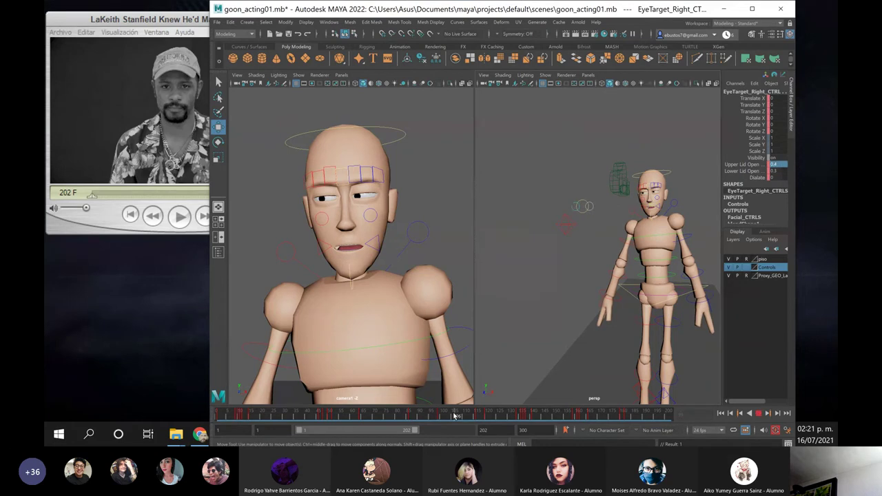
Set Upper Lid Open to 0.3 on both eye target controls at frame 109
{"action": "left_click", "coordinate": [463, 415]}
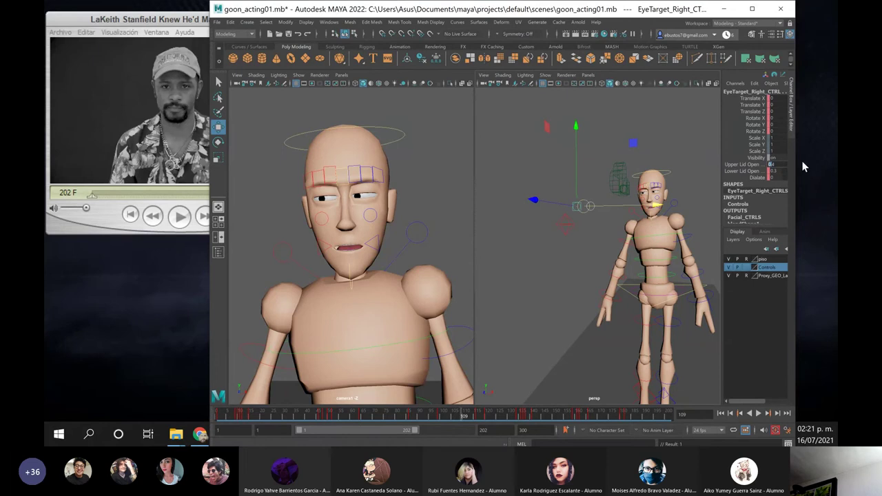
{"action": "type", "text": "0"}
{"action": "key", "text": "Return"}
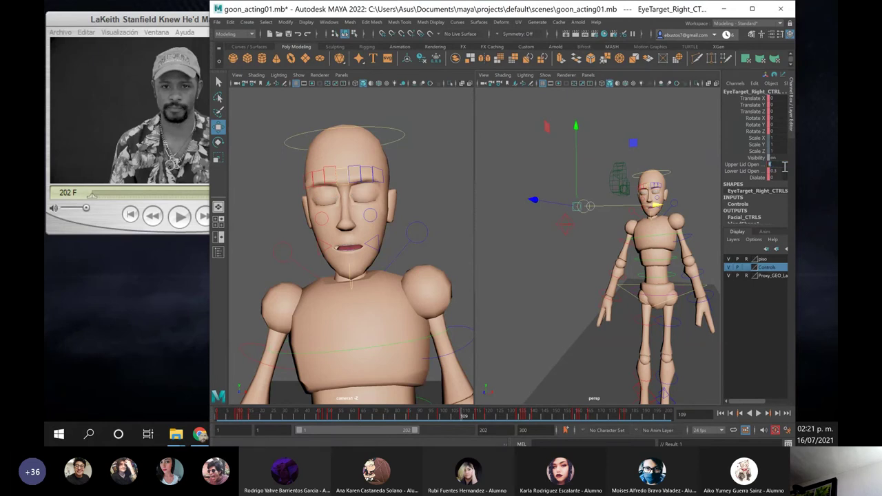
{"action": "key", "text": "Return"}
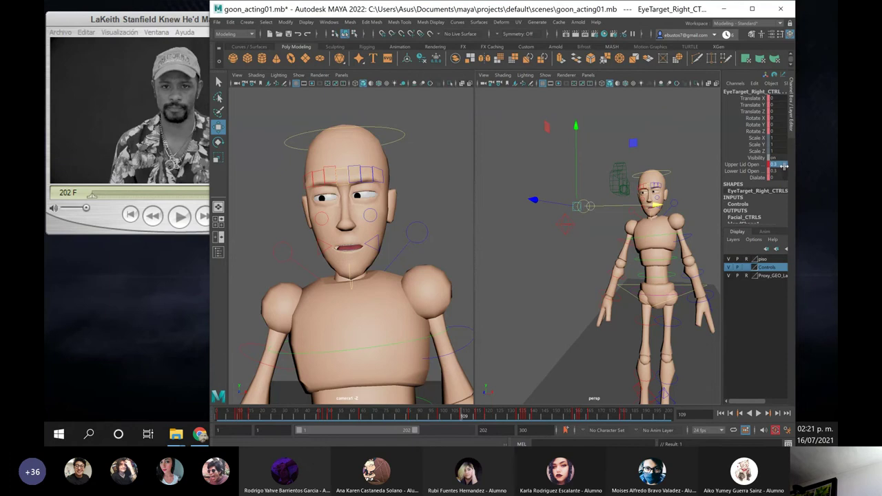
Deselect the eye controls, play back the eyelid changes from frame 87 and scrub through to frame 113
{"action": "left_click_drag", "start_coordinate": [463, 418], "coordinate": [412, 414]}
{"action": "left_click", "coordinate": [428, 344]}
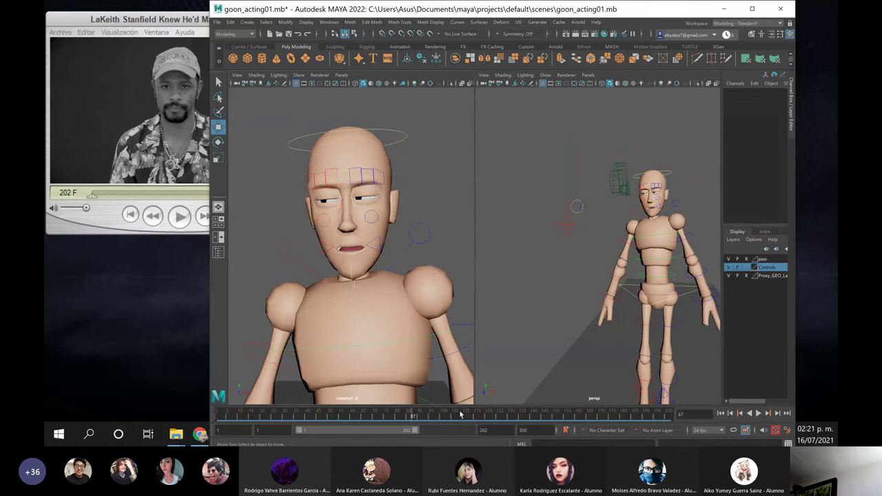
{"action": "key", "text": "alt+v"}
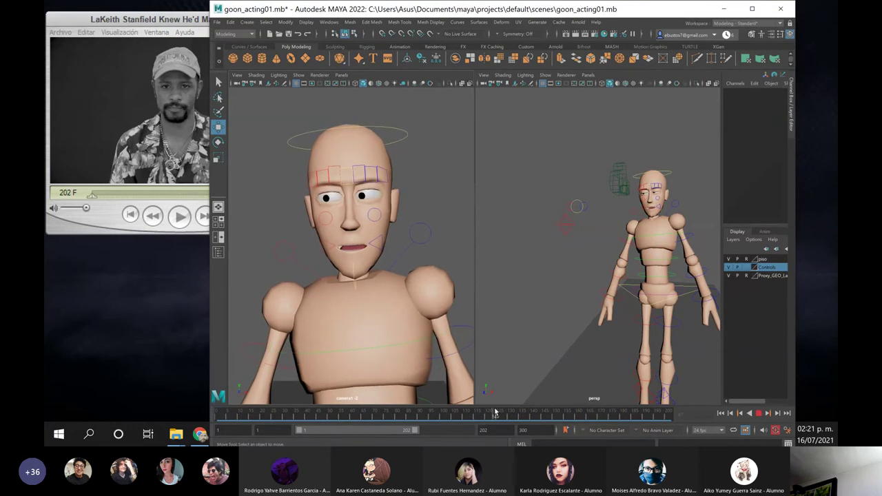
{"action": "left_click_drag", "start_coordinate": [407, 410], "coordinate": [472, 403]}
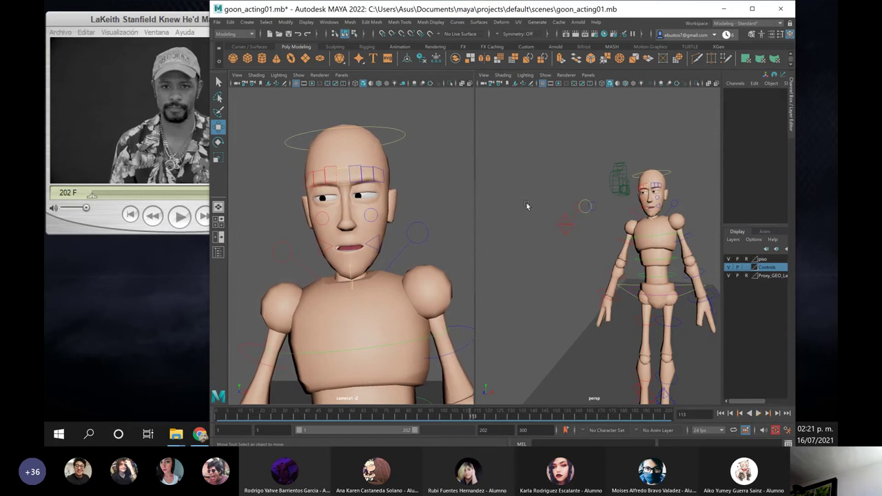
Check the eyelid keys from frame 86 to 120 and set Upper Lid Open to 0.3 on both eye target controls at frame 116
{"action": "left_click", "coordinate": [583, 207]}
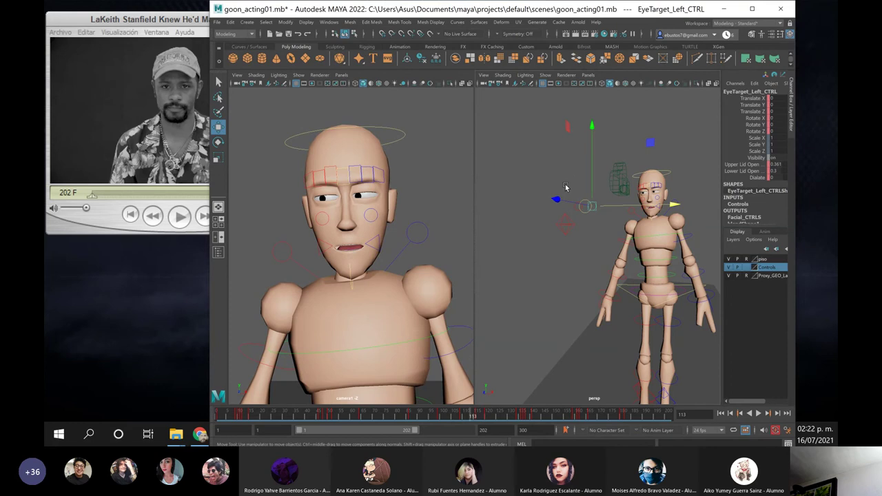
{"action": "left_click", "coordinate": [579, 207]}
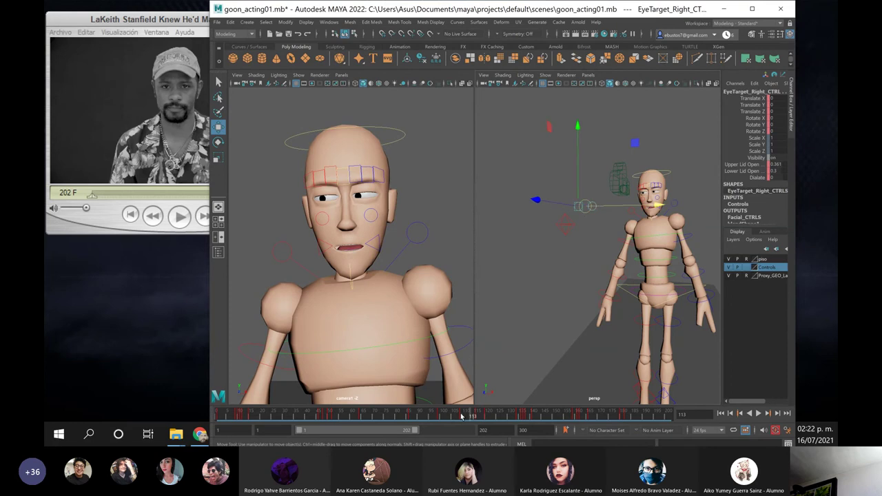
{"action": "left_click", "coordinate": [410, 417]}
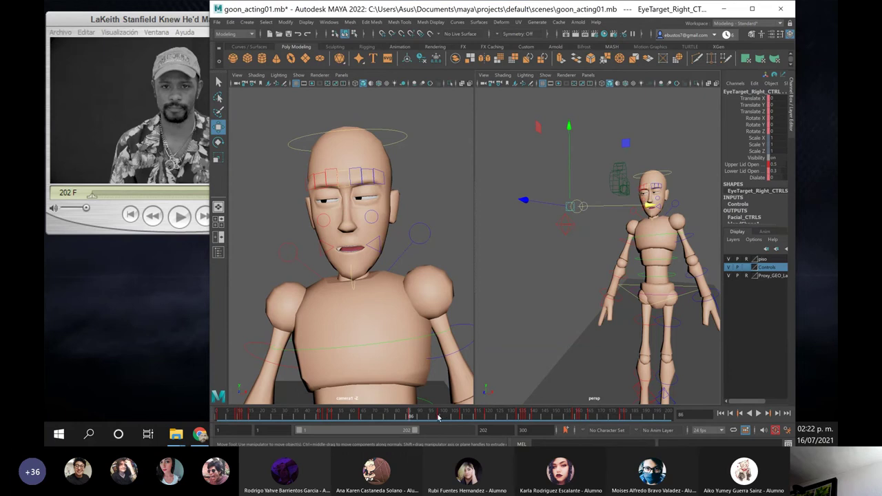
{"action": "left_click", "coordinate": [439, 417]}
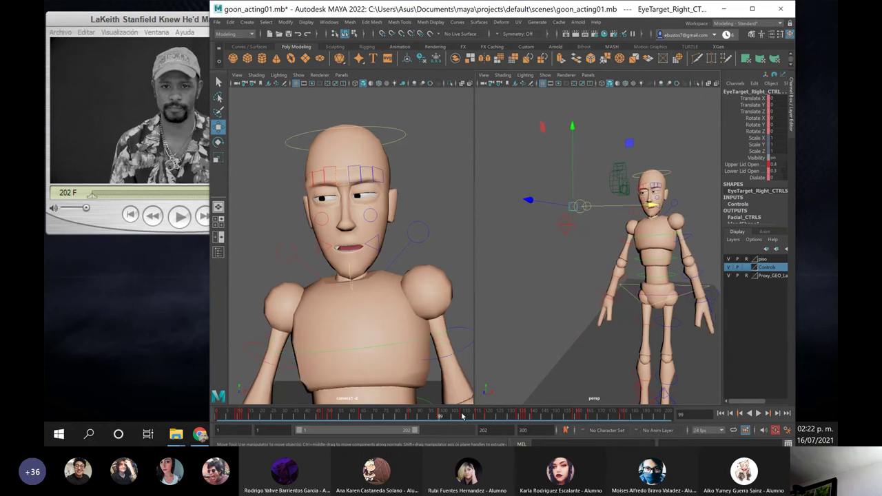
{"action": "left_click", "coordinate": [459, 416]}
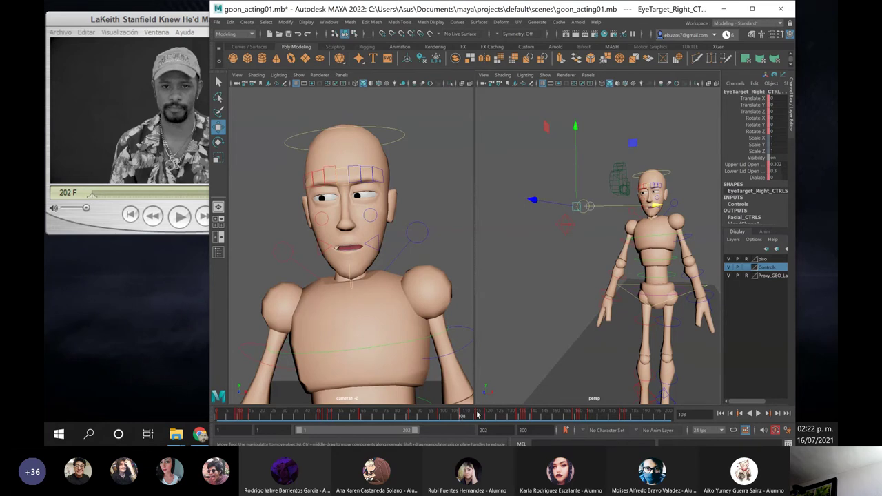
{"action": "left_click", "coordinate": [477, 416]}
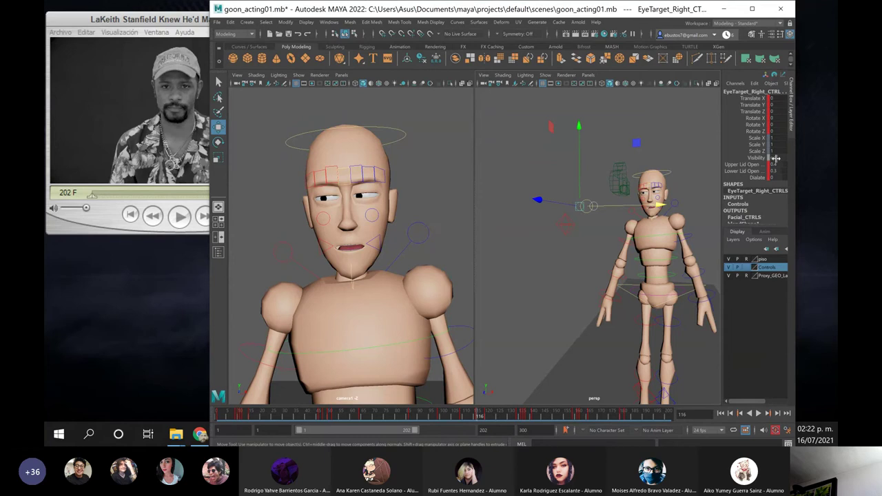
{"action": "left_click", "coordinate": [486, 416]}
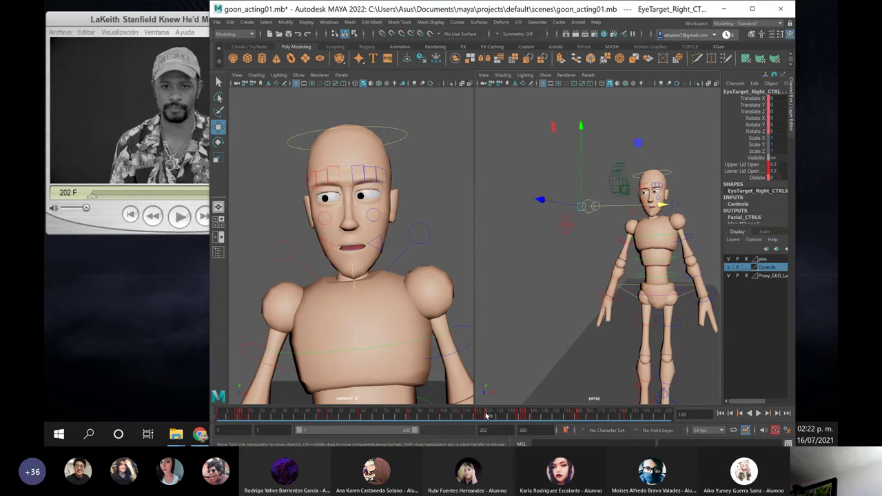
{"action": "left_click", "coordinate": [477, 415]}
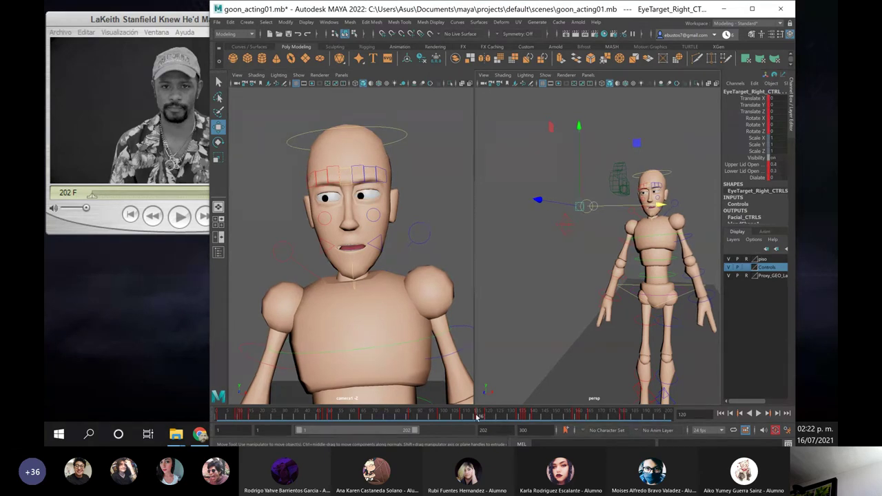
{"action": "double_click", "coordinate": [773, 164]}
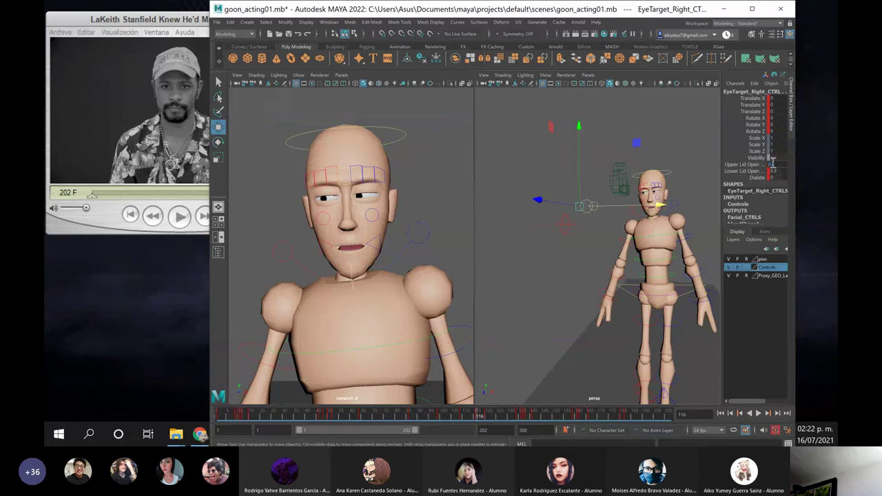
{"action": "type", "text": "0.3"}
{"action": "key", "text": "Return"}
Set Upper Lid Open to 0.4 on both eye target controls at frame 109 and scrub back to frame 83
{"action": "left_click", "coordinate": [461, 416]}
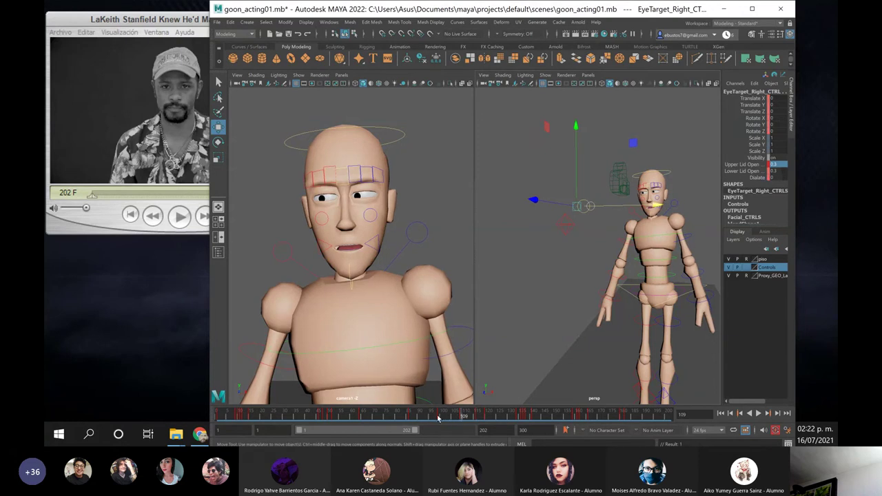
{"action": "left_click", "coordinate": [439, 416]}
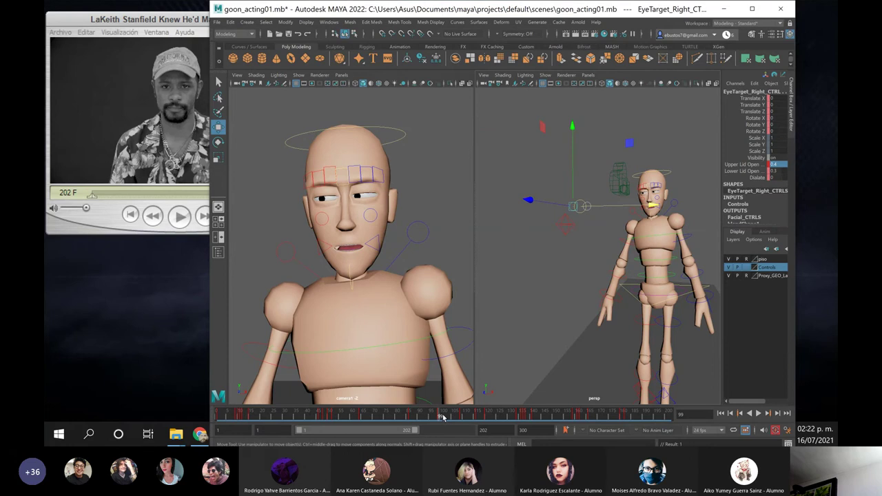
{"action": "left_click", "coordinate": [462, 416]}
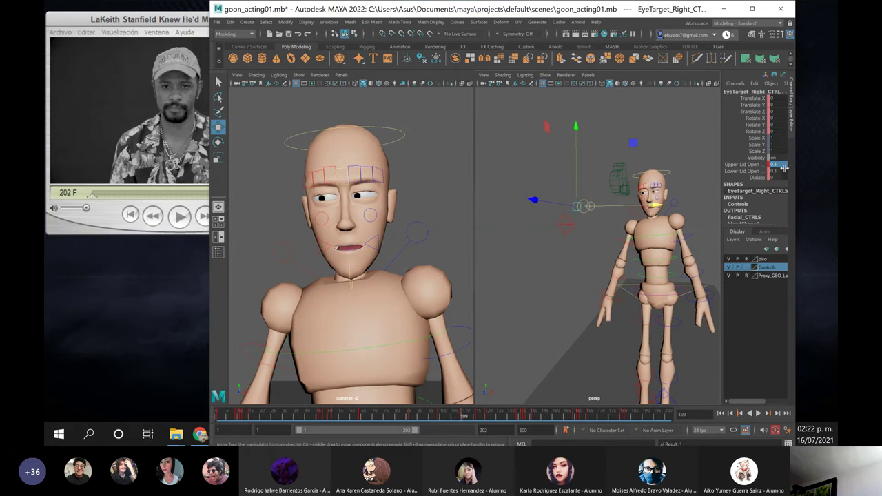
{"action": "type", "text": "0."}
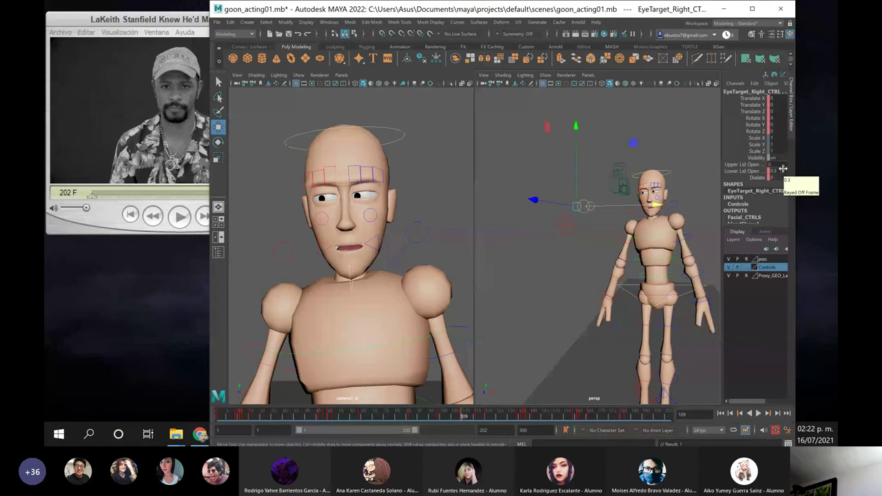
{"action": "left_click", "coordinate": [782, 167]}
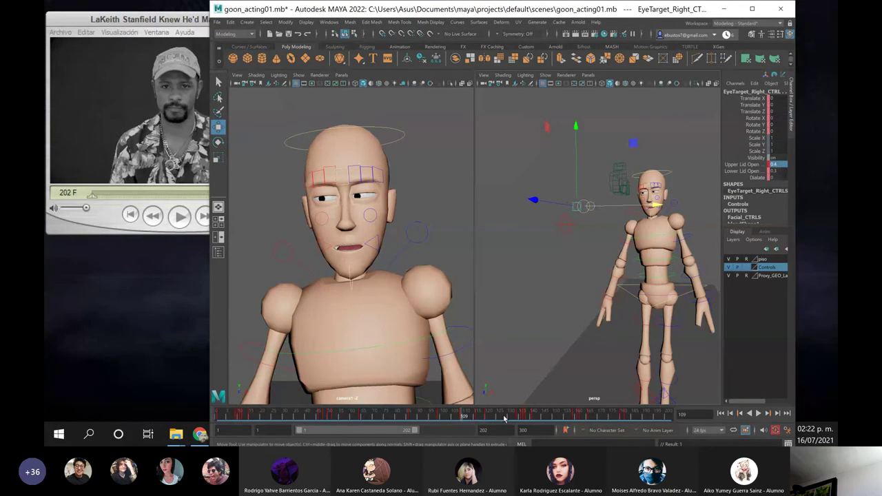
{"action": "left_click", "coordinate": [476, 419]}
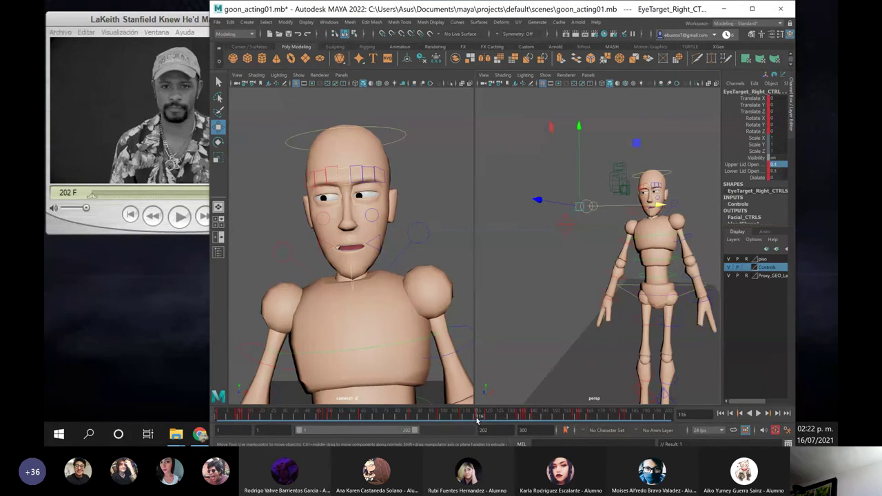
{"action": "left_click_drag", "start_coordinate": [477, 419], "coordinate": [404, 408]}
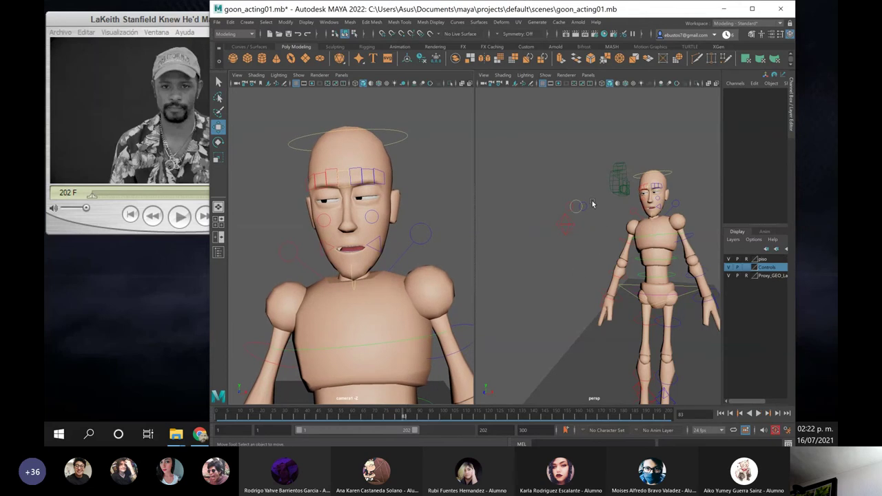
Select both eye target controls and set their Upper Lid Open to 0.42 at frame 86
{"action": "left_click", "coordinate": [583, 222]}
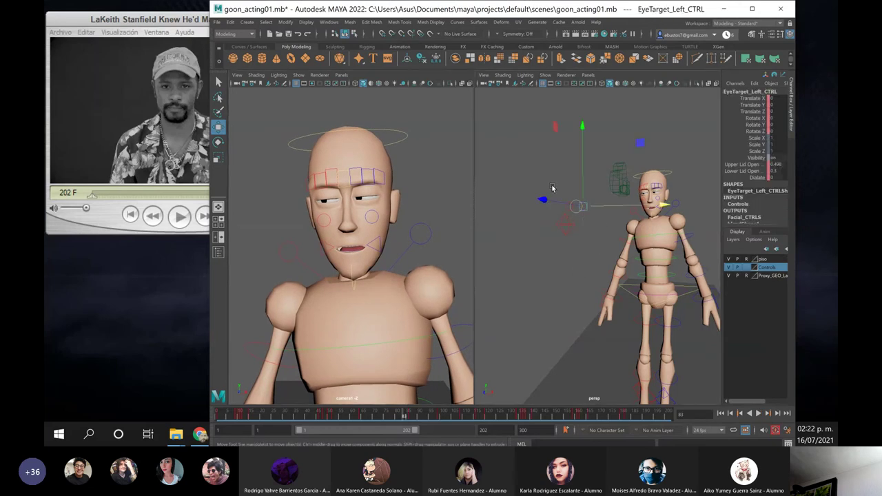
{"action": "left_click_drag", "start_coordinate": [557, 168], "coordinate": [567, 215]}
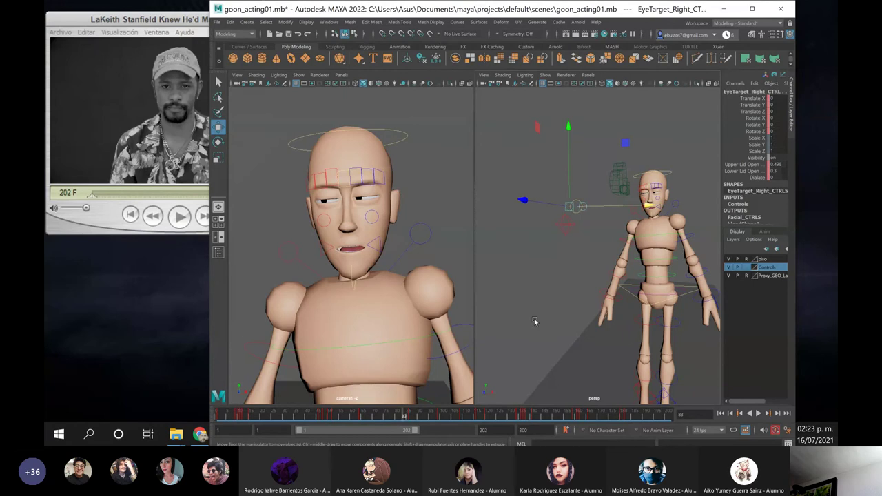
{"action": "left_click", "coordinate": [411, 417]}
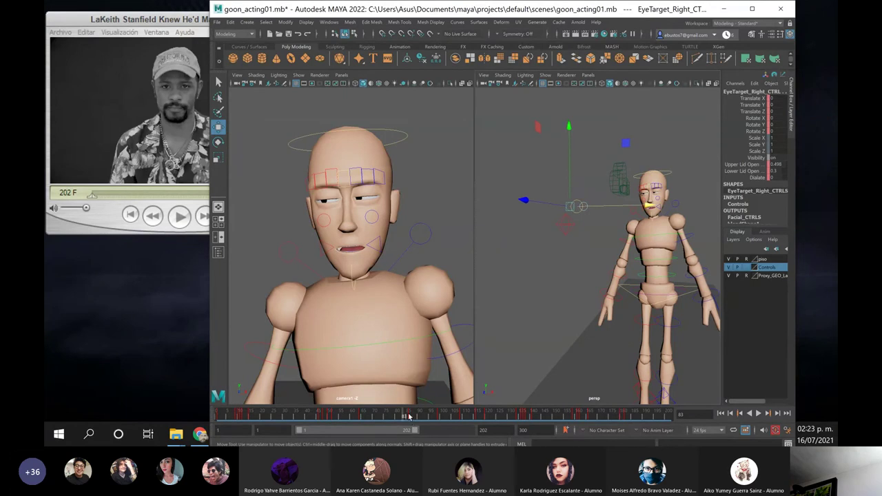
{"action": "double_click", "coordinate": [772, 164]}
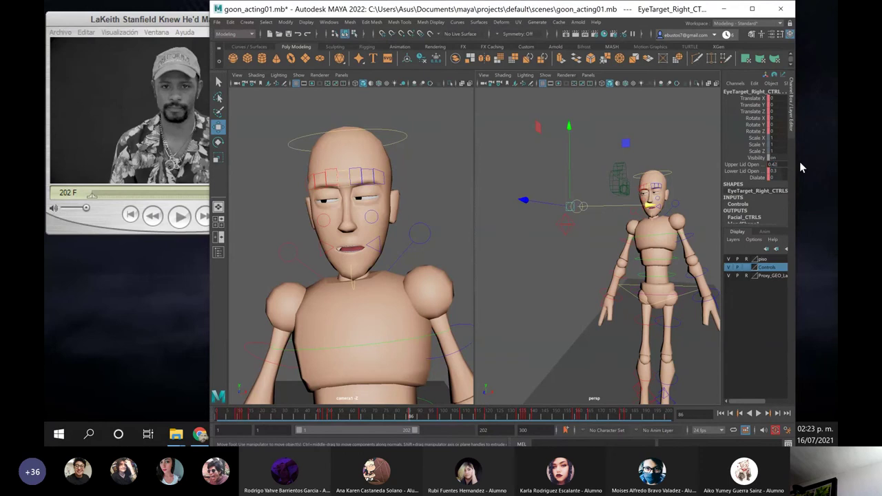
{"action": "type", "text": "0.42"}
{"action": "key", "text": "Return"}
Deselect the eye controls, play back the eyelid motion from around frame 78 and return to frame 60
{"action": "left_click_drag", "start_coordinate": [412, 415], "coordinate": [393, 415]}
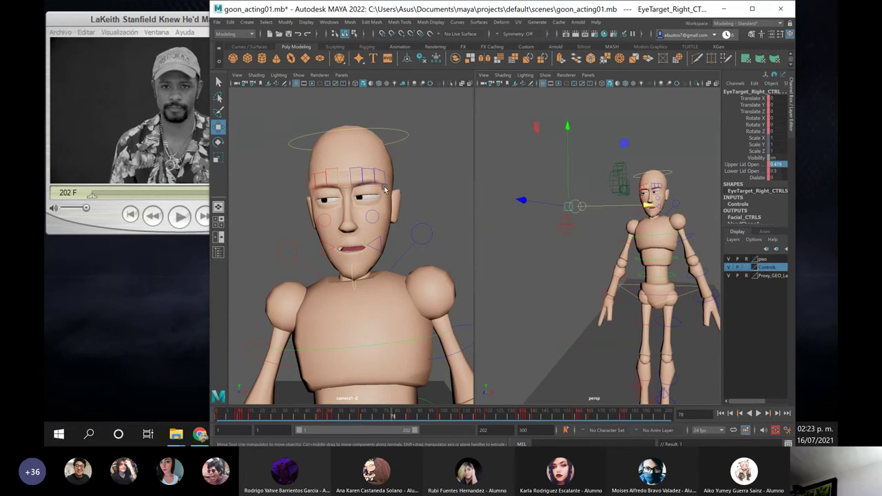
{"action": "left_click", "coordinate": [418, 400]}
{"action": "key", "text": "alt+v"}
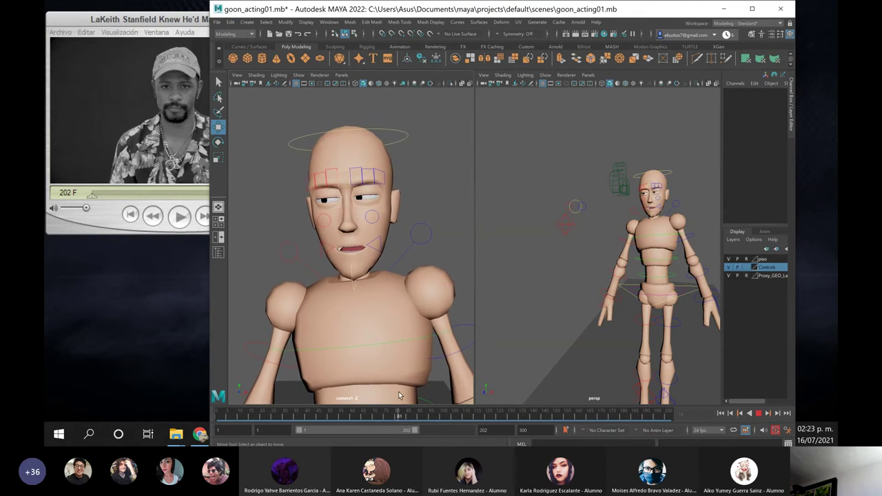
{"action": "key", "text": "alt+v"}
{"action": "key", "text": "alt+v"}
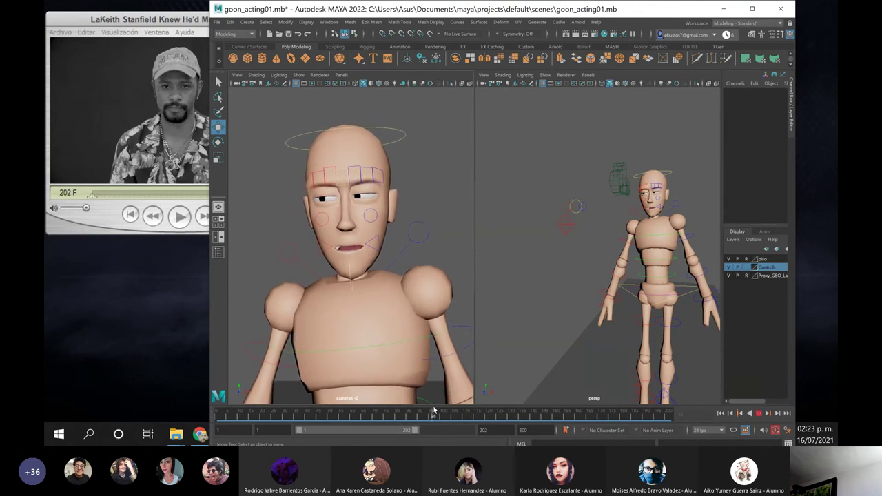
{"action": "left_click_drag", "start_coordinate": [491, 403], "coordinate": [350, 387]}
Select both eye target controls and set their Upper Lid Open to 0.3 at frame 64
{"action": "left_click_drag", "start_coordinate": [583, 188], "coordinate": [586, 216]}
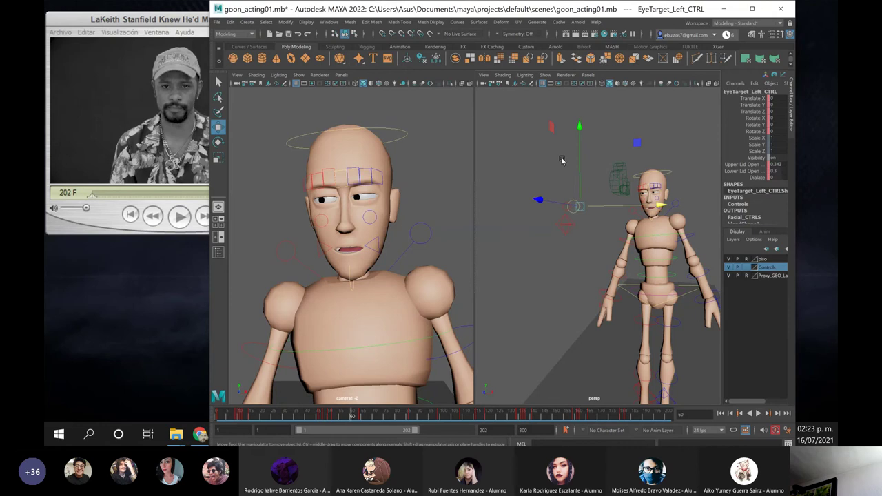
{"action": "left_click", "coordinate": [567, 208]}
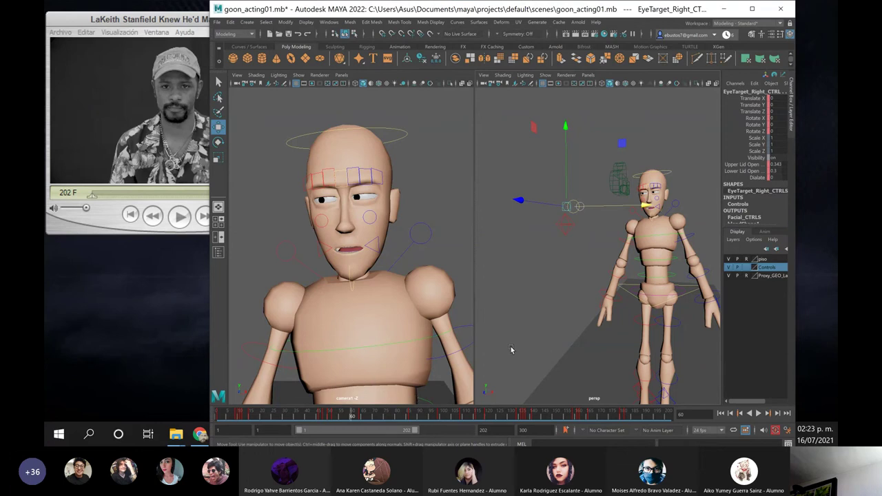
{"action": "left_click", "coordinate": [334, 414]}
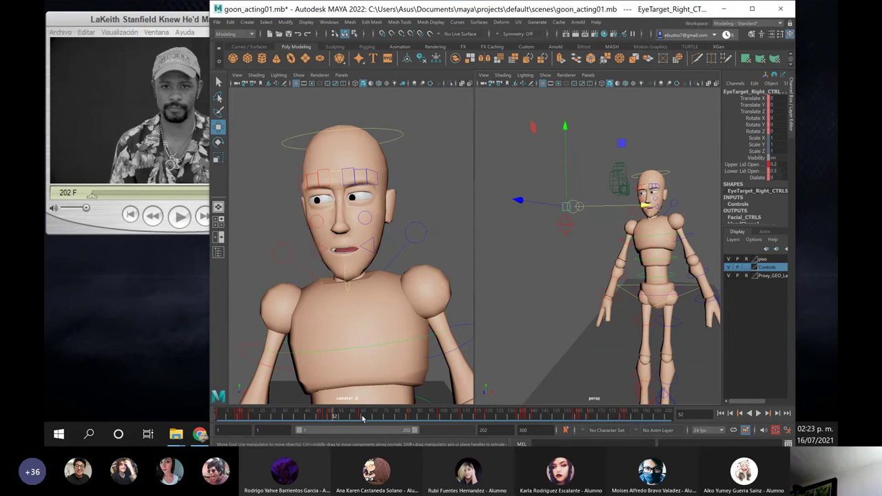
{"action": "left_click", "coordinate": [361, 416]}
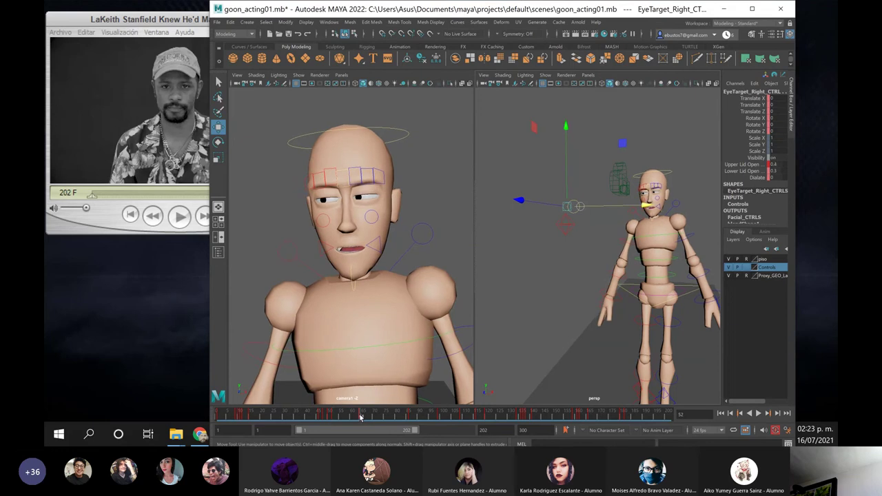
{"action": "left_click", "coordinate": [777, 165]}
{"action": "type", "text": "0.3"}
{"action": "key", "text": "Return"}
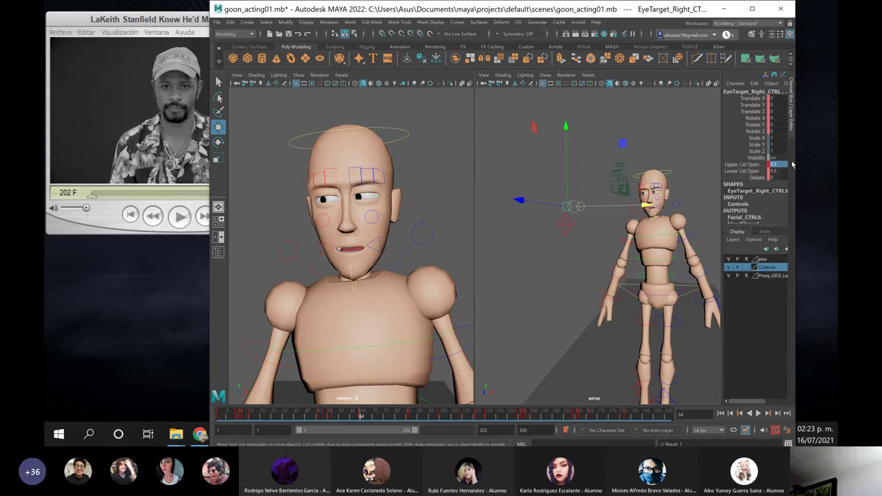
Readjust Upper Lid Open on both eye target controls at frame 86
{"action": "left_click_drag", "start_coordinate": [361, 415], "coordinate": [409, 412]}
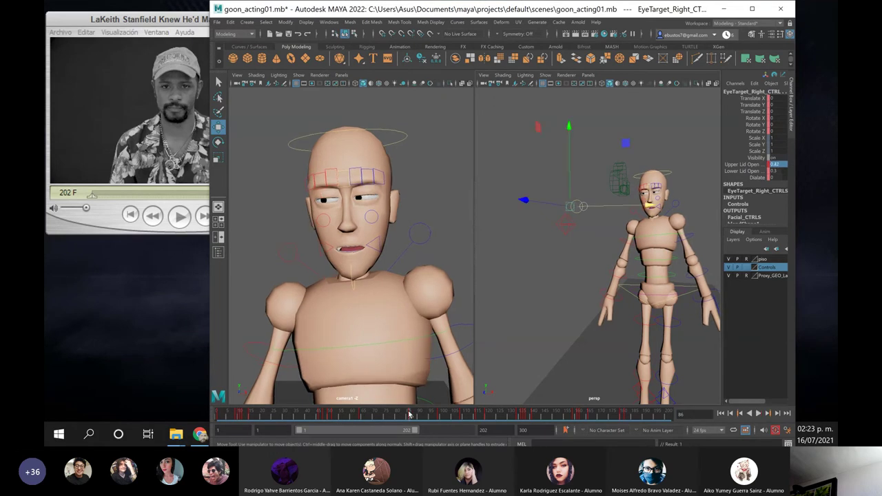
{"action": "double_click", "coordinate": [777, 164]}
{"action": "key", "text": "Return"}
Play back the eyelid changes past frame 109, replay them from frame 102 with the controls deselected, and scrub back to frame 62
{"action": "key", "text": "alt+v"}
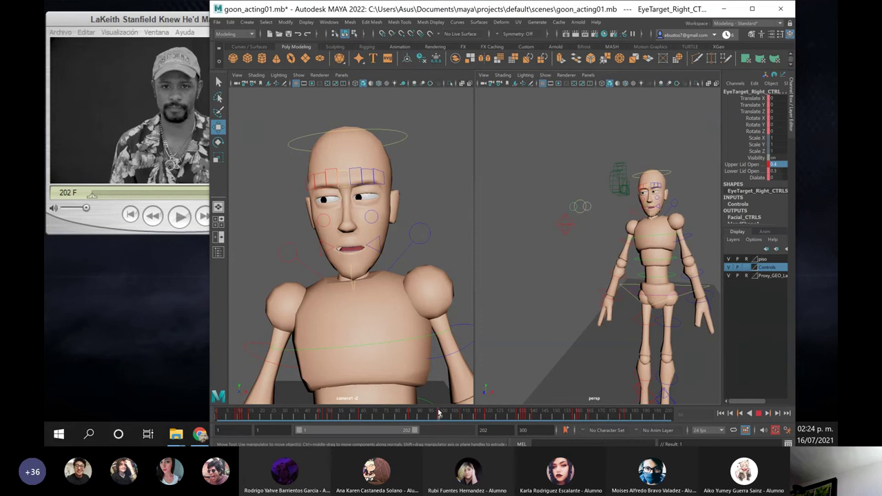
{"action": "key", "text": "alt+v"}
{"action": "key", "text": "alt+v"}
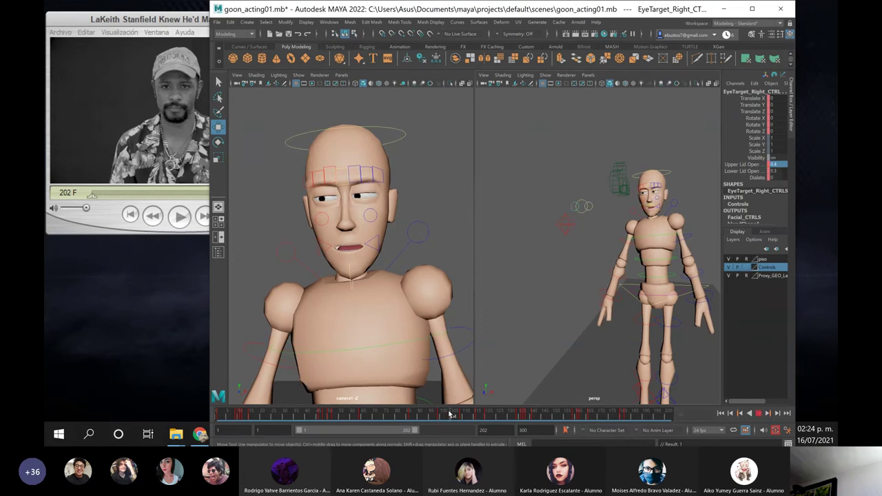
{"action": "left_click", "coordinate": [463, 414]}
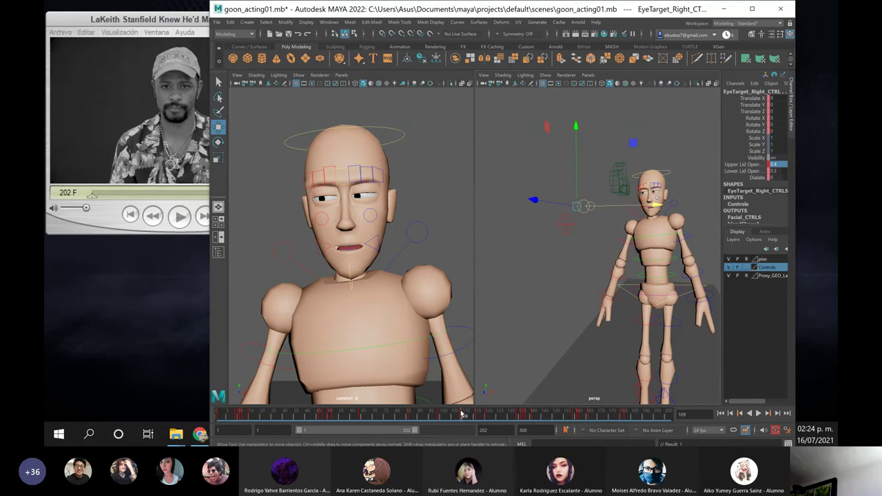
{"action": "left_click_drag", "start_coordinate": [462, 415], "coordinate": [447, 416]}
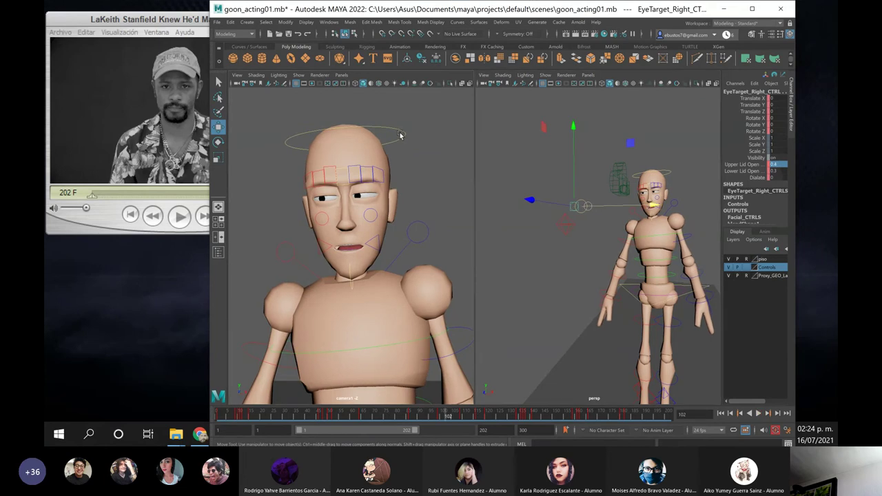
{"action": "left_click", "coordinate": [403, 133]}
{"action": "key", "text": "alt+v"}
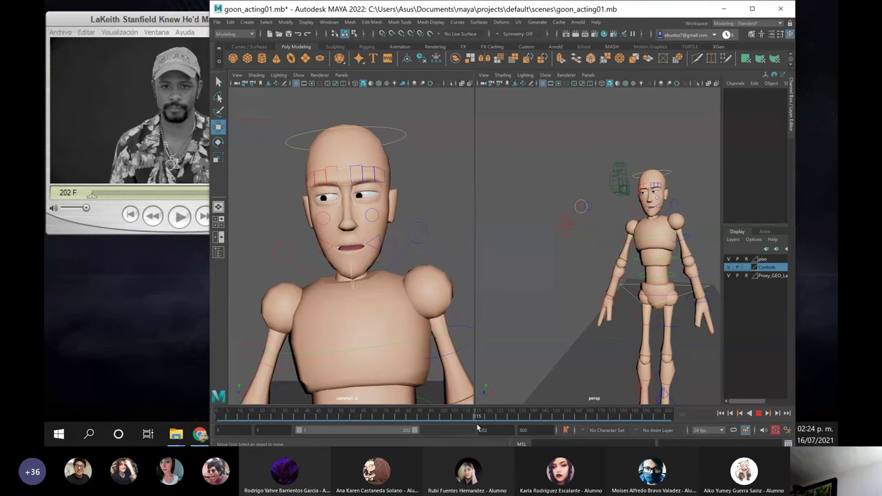
{"action": "left_click_drag", "start_coordinate": [510, 428], "coordinate": [356, 418]}
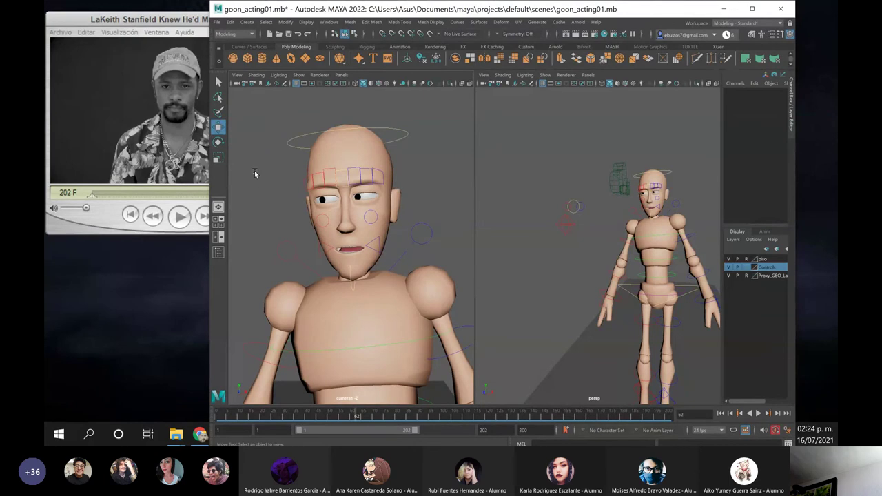
Rewind the reference video to frame 0, play the character animation from frame 1 and stop it there
{"action": "left_click", "coordinate": [111, 74]}
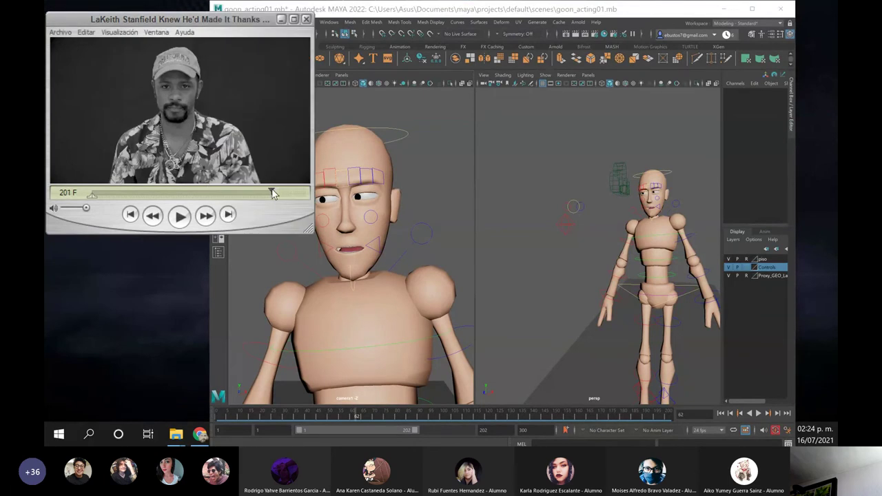
{"action": "left_click_drag", "start_coordinate": [274, 194], "coordinate": [77, 193]}
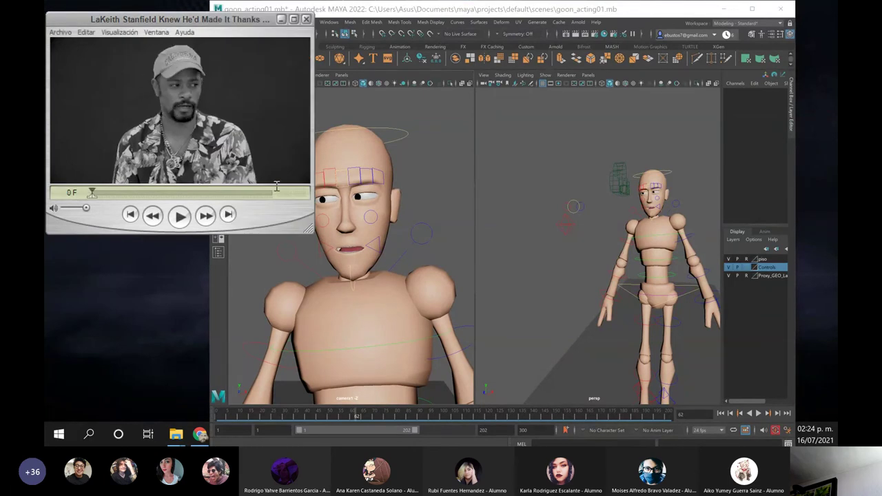
{"action": "left_click", "coordinate": [329, 200]}
{"action": "key", "text": "alt+v"}
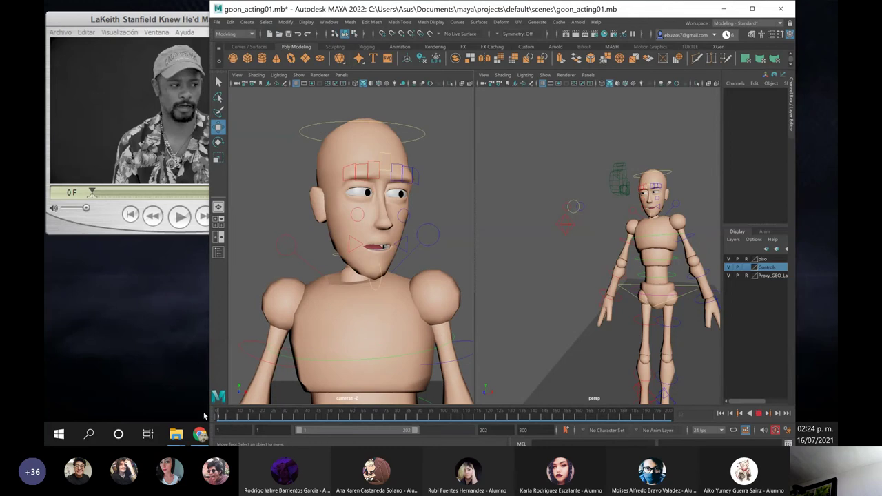
{"action": "key", "text": "alt+v"}
Select the Clavicle_Left_FK control with the Rotate tool, try a small X rotation at frame 1 and undo it
{"action": "left_click", "coordinate": [377, 286]}
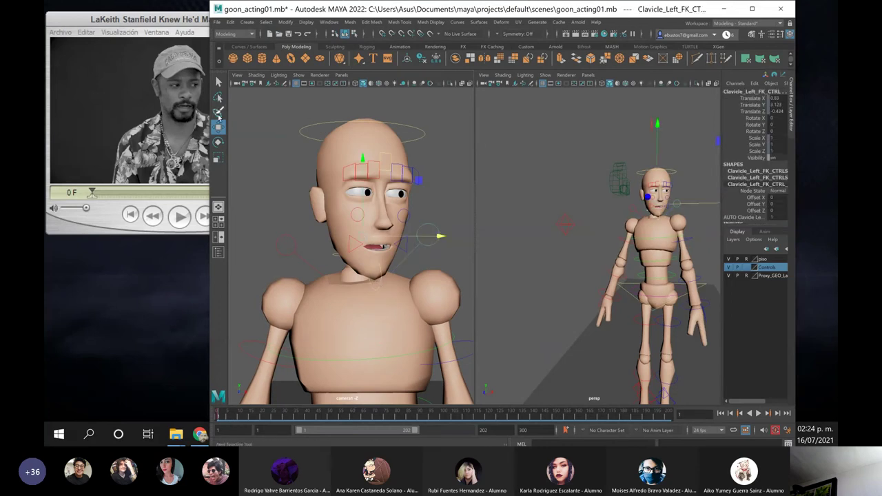
{"action": "left_click", "coordinate": [218, 142]}
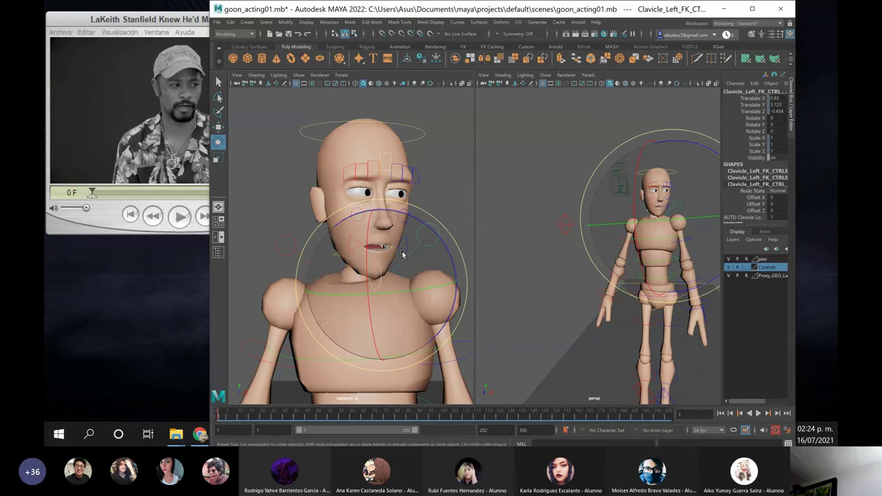
{"action": "left_click_drag", "start_coordinate": [370, 239], "coordinate": [379, 299]}
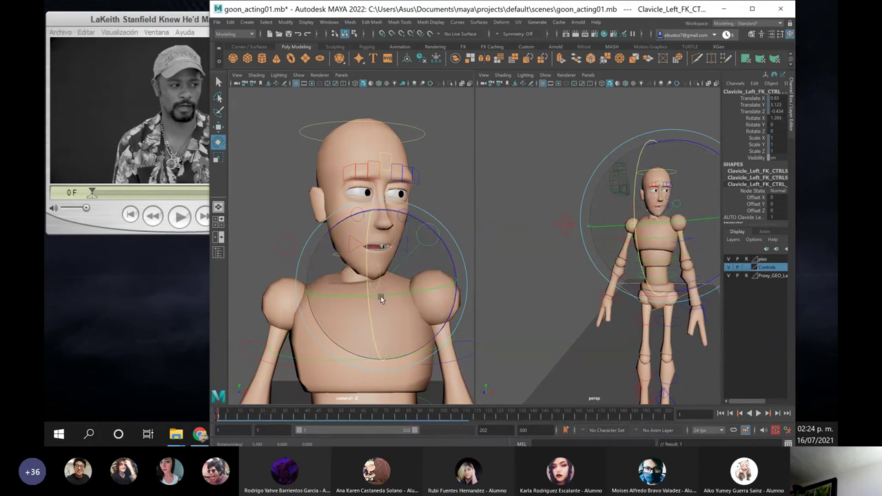
{"action": "key", "text": "ctrl+z"}
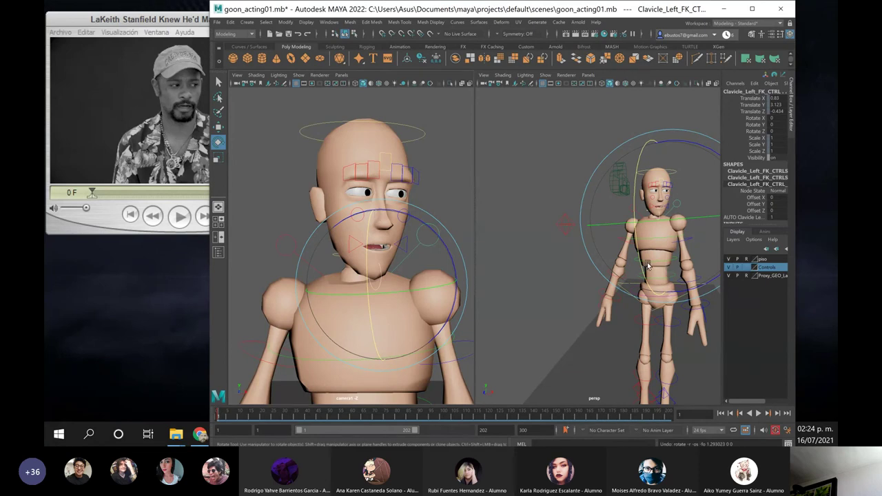
Frame the character's upper body in the persp view and set the Rotate tool's axis orientation to World
{"action": "left_click_drag", "start_coordinate": [646, 267], "coordinate": [635, 265], "text": "alt"}
{"action": "scroll", "coordinate": [663, 226], "scroll_direction": "up", "scroll_amount": 5}
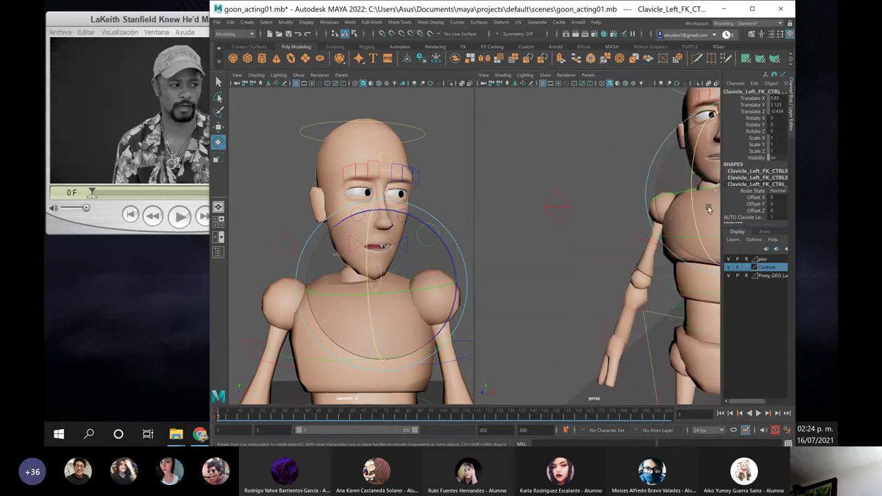
{"action": "middle_click_drag", "start_coordinate": [709, 210], "coordinate": [616, 266], "text": "alt"}
{"action": "left_click_drag", "start_coordinate": [616, 267], "coordinate": [629, 249], "text": "alt"}
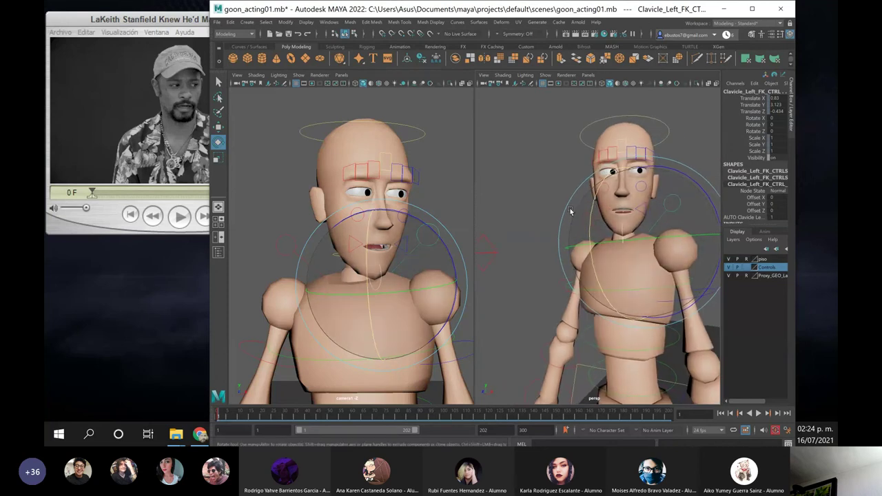
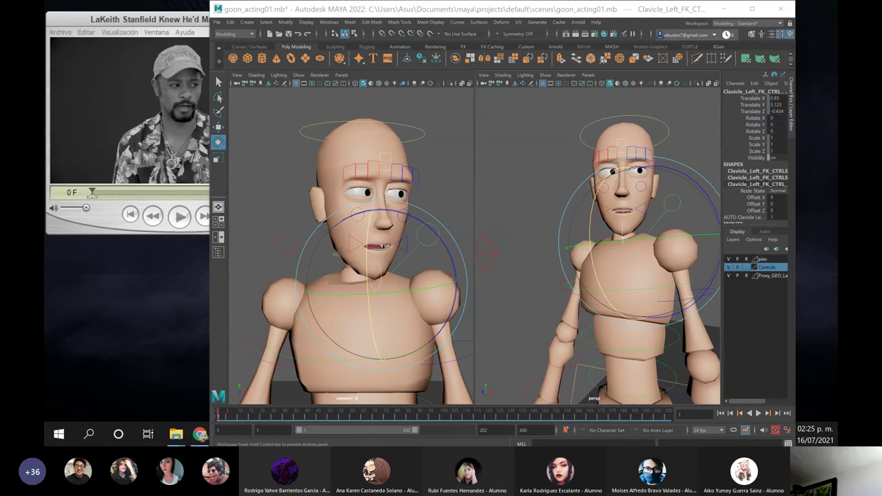
{"action": "left_click_drag", "start_coordinate": [46, 34], "coordinate": [78, 190]}
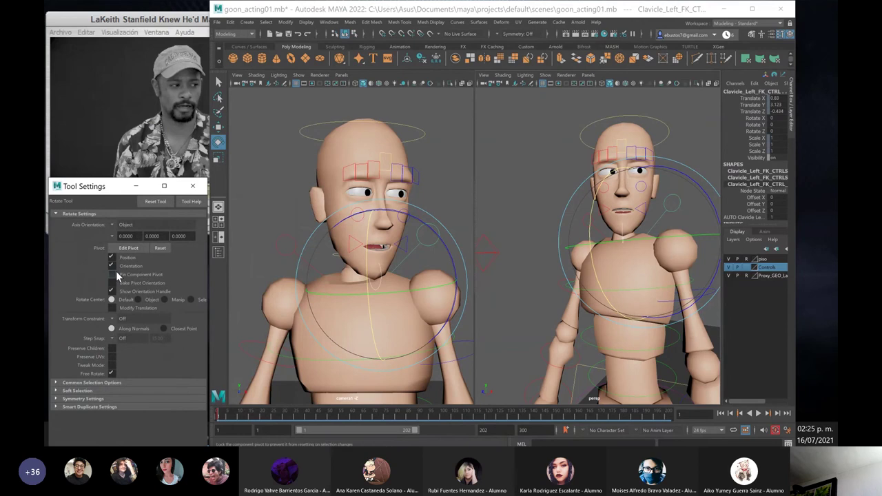
{"action": "left_click", "coordinate": [114, 225]}
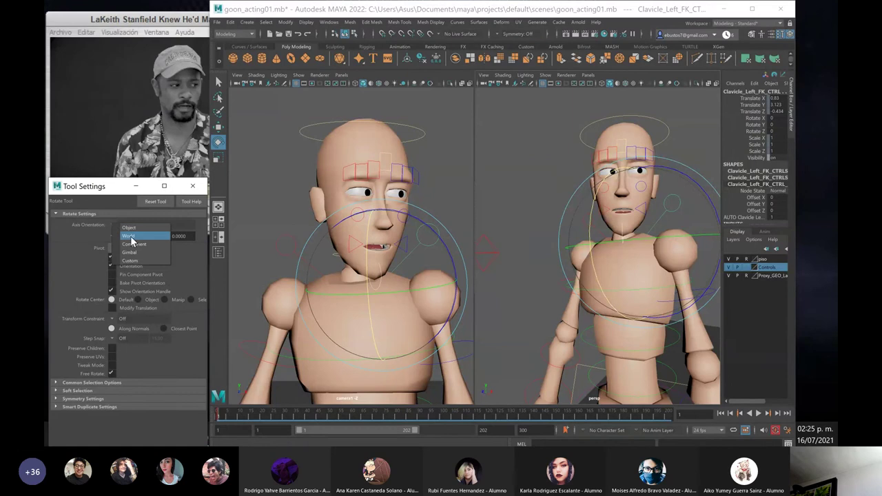
{"action": "left_click", "coordinate": [131, 237]}
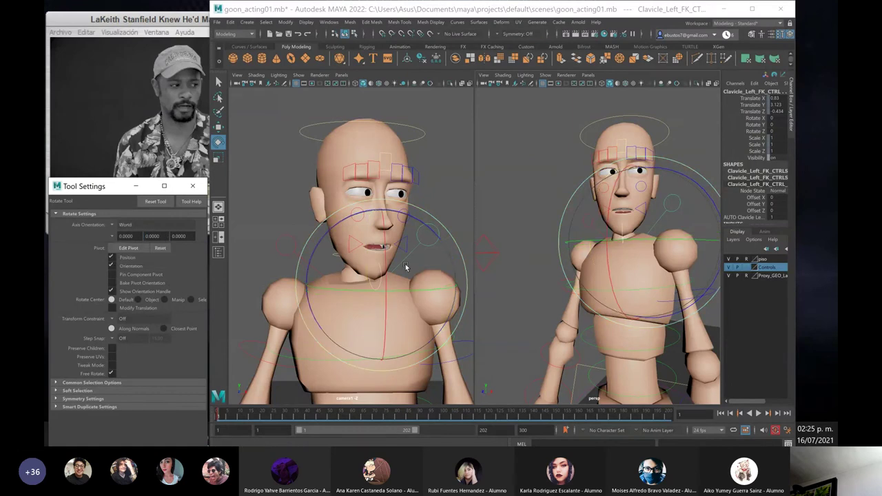
{"action": "left_click_drag", "start_coordinate": [608, 227], "coordinate": [611, 244]}
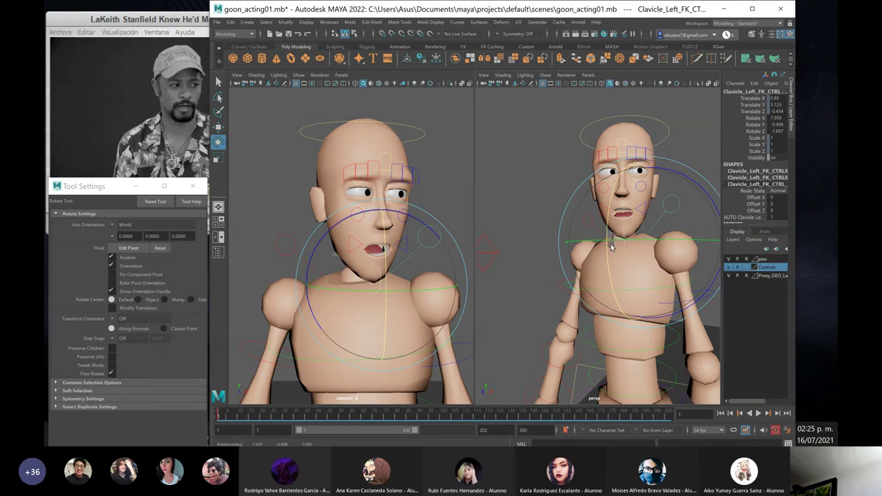
{"action": "left_click", "coordinate": [544, 204]}
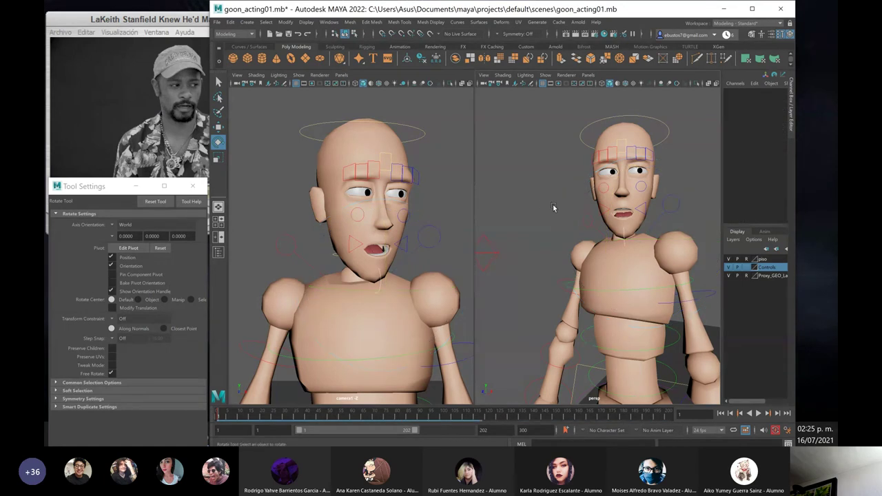
{"action": "left_click", "coordinate": [624, 234]}
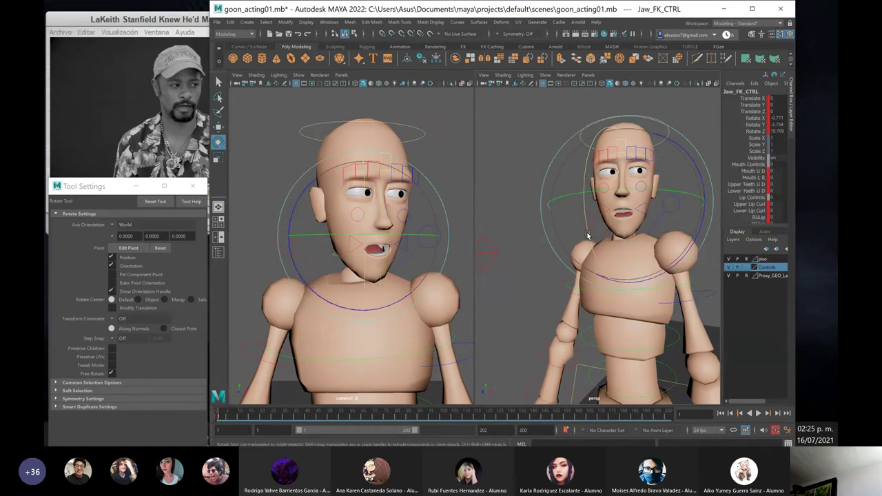
{"action": "left_click_drag", "start_coordinate": [588, 239], "coordinate": [588, 250]}
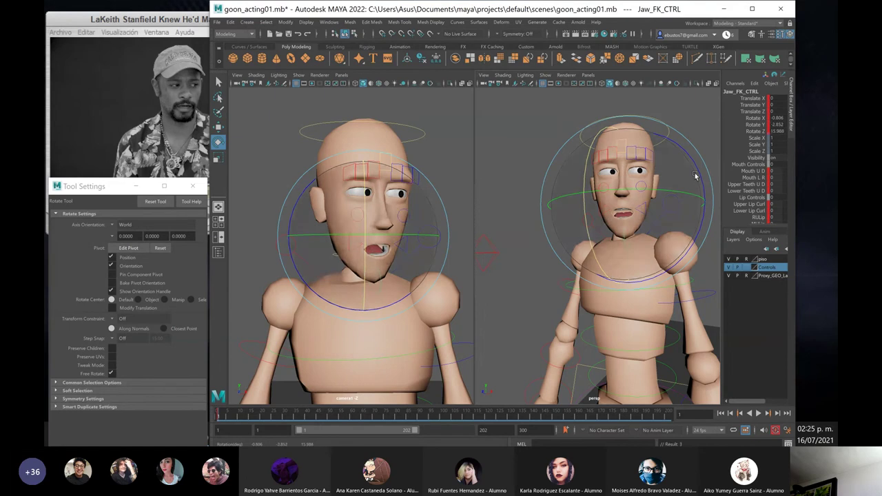
{"action": "key", "text": "ctrl+z"}
{"action": "left_click", "coordinate": [699, 150]}
{"action": "left_click", "coordinate": [671, 204]}
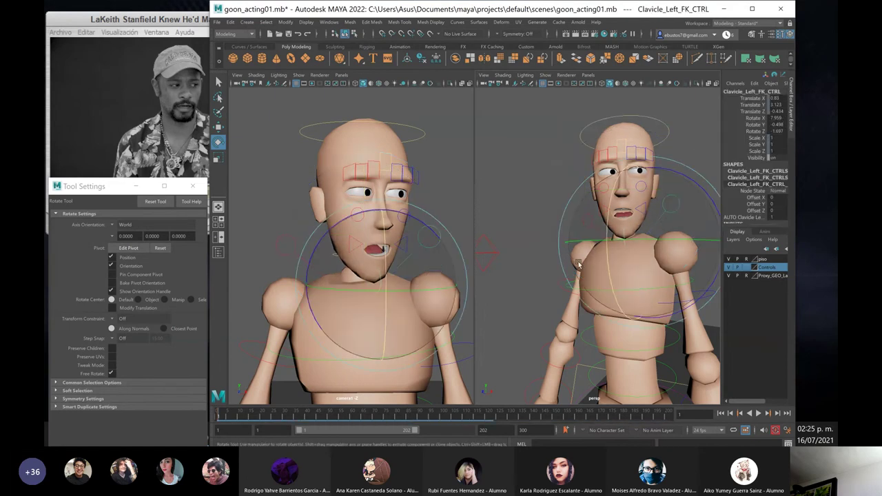
{"action": "key", "text": "ctrl+z"}
{"action": "key", "text": "ctrl+z"}
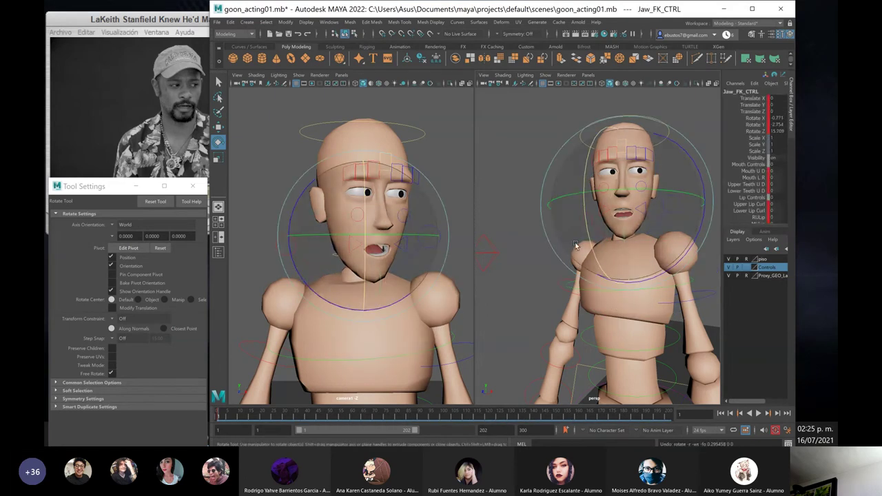
{"action": "key", "text": "ctrl+z"}
{"action": "key", "text": "ctrl+z"}
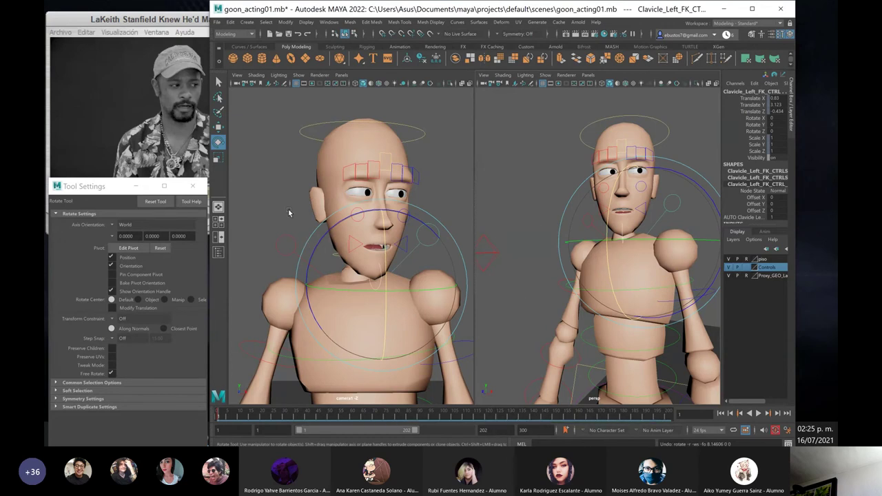
Match reference frame 3 by rotating the Clavicle_Left_FK control to about 6.16, -0.42, -1.31 at frame 3, opening the mouth
{"action": "left_click", "coordinate": [123, 123]}
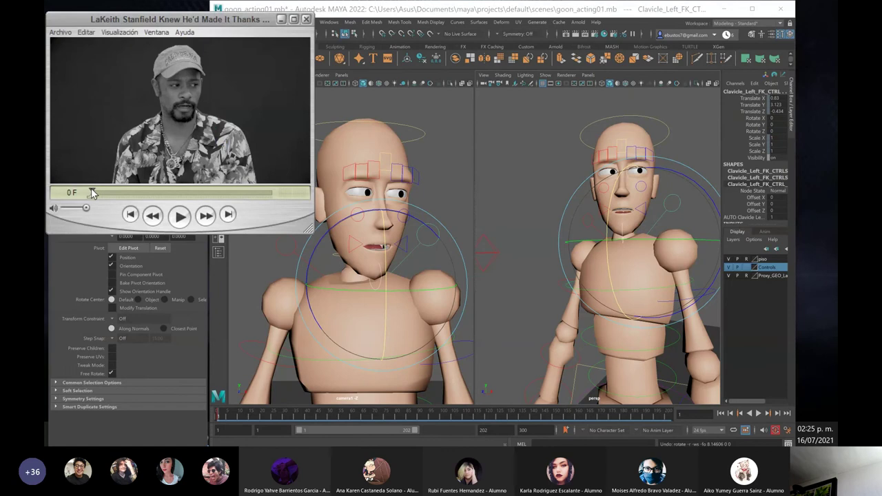
{"action": "left_click_drag", "start_coordinate": [92, 193], "coordinate": [94, 193]}
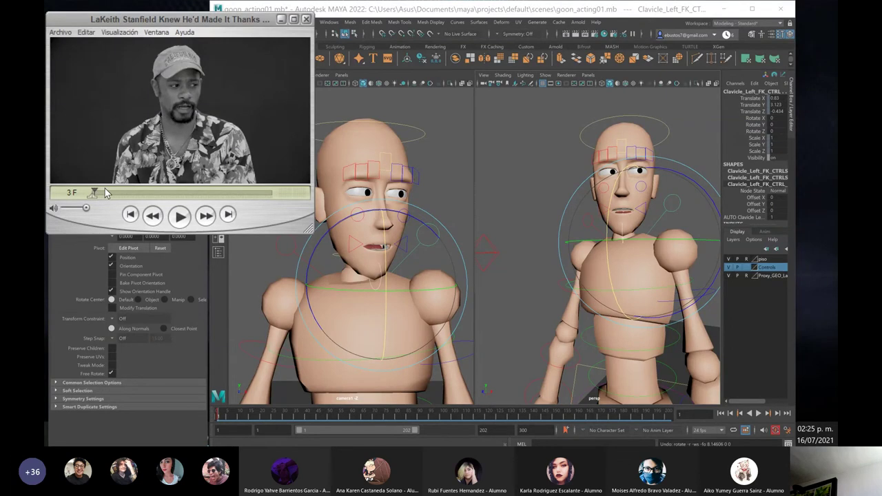
{"action": "left_click", "coordinate": [222, 414]}
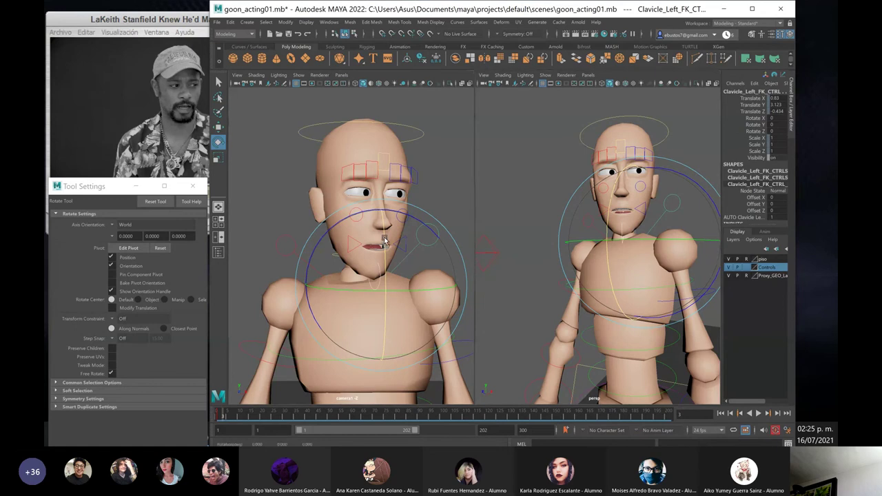
{"action": "left_click_drag", "start_coordinate": [384, 243], "coordinate": [383, 249]}
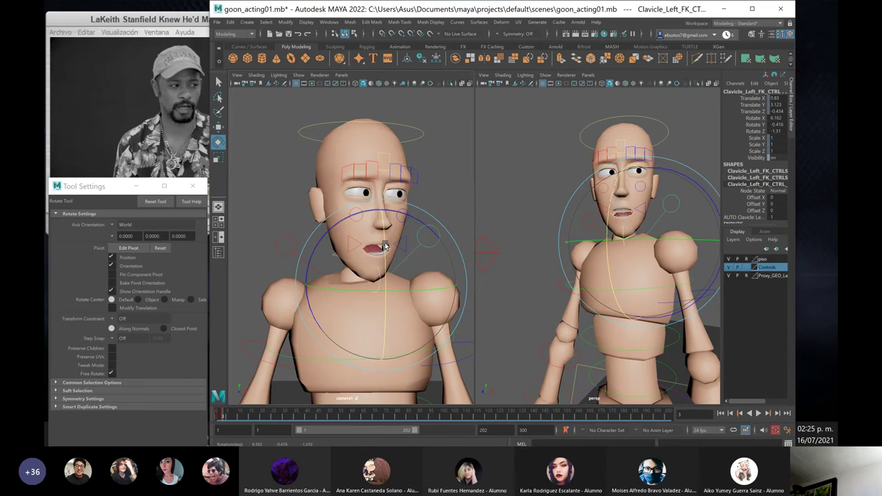
Advance the reference to frame 7 and close the mouth at frame 6 by rotating the Clavicle_Left_FK control to about -5.45, 0.57, 1.12
{"action": "left_click", "coordinate": [118, 69]}
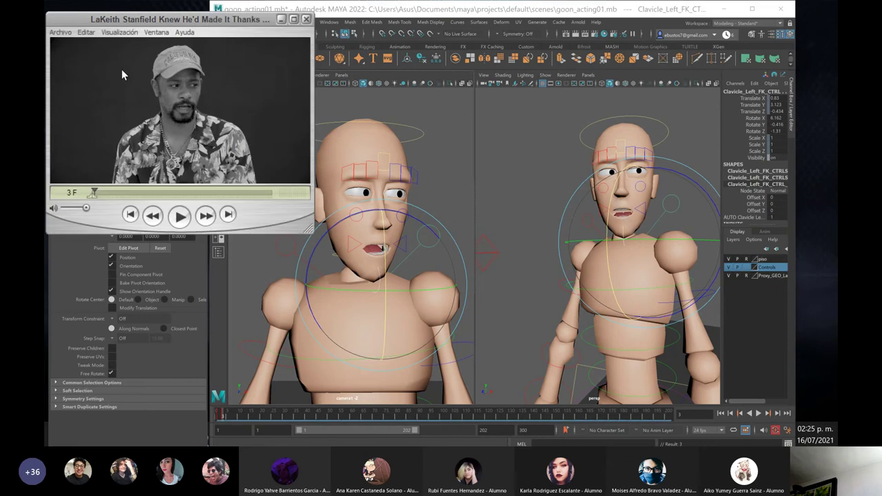
{"action": "key", "text": "Right"}
{"action": "key", "text": "Right"}
{"action": "key", "text": "Right"}
{"action": "key", "text": "Right"}
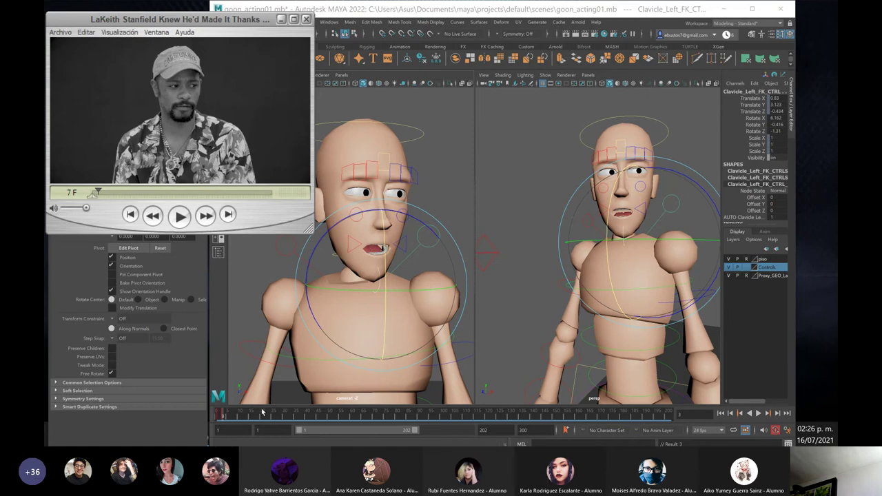
{"action": "left_click_drag", "start_coordinate": [224, 418], "coordinate": [230, 418]}
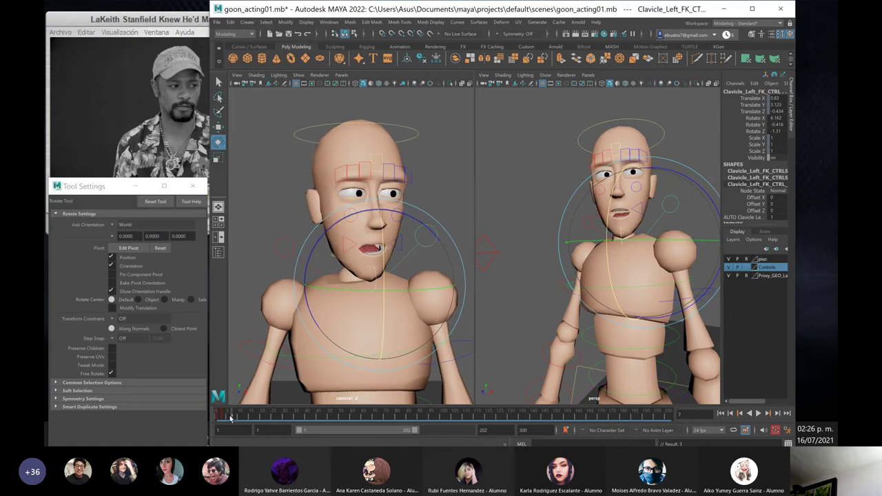
{"action": "left_click_drag", "start_coordinate": [382, 271], "coordinate": [385, 258]}
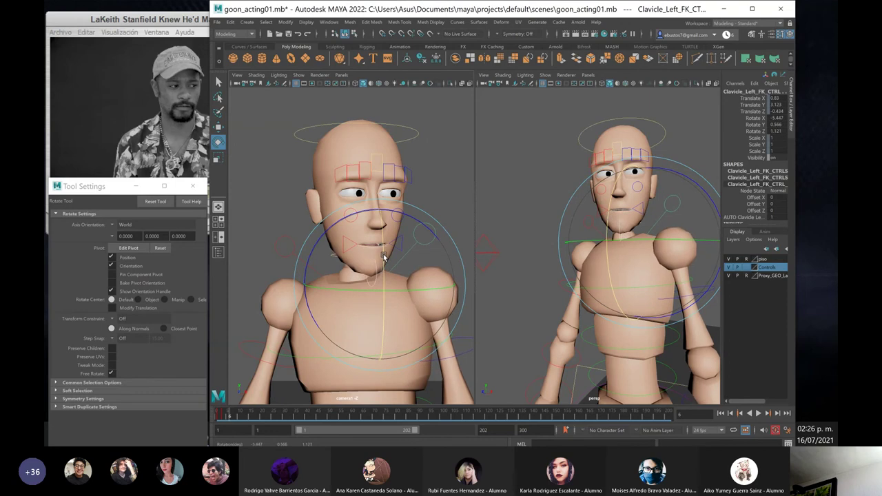
Advance the reference to frame 8, rotate the Clavicle_Left_FK control to about -9.38, 1.04, 1.90 at frame 8, and review the mouth motion
{"action": "left_click", "coordinate": [92, 114]}
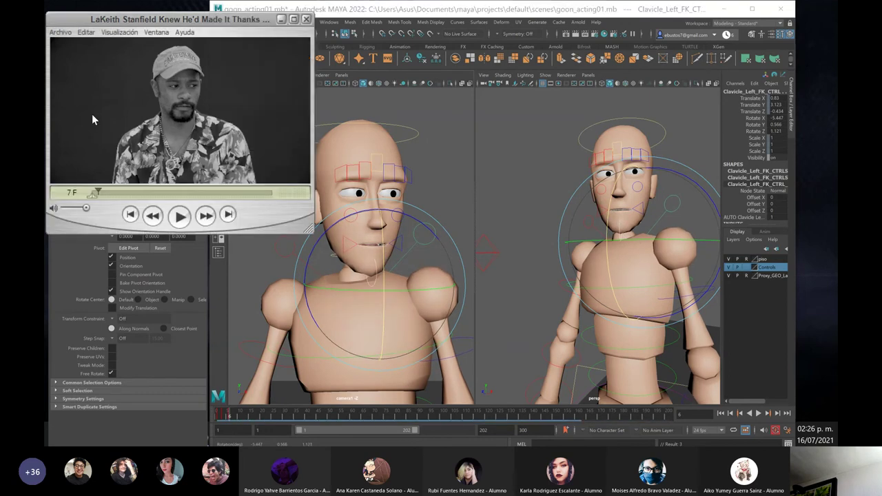
{"action": "key", "text": "Right"}
{"action": "key", "text": "Right"}
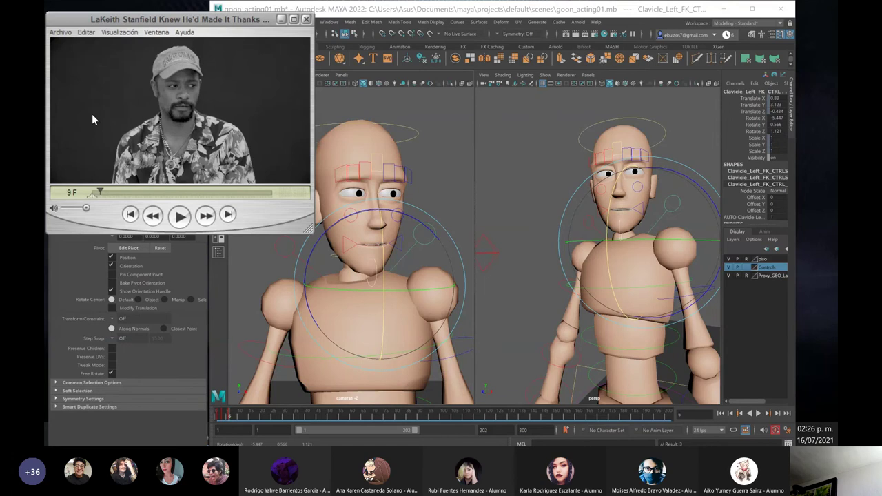
{"action": "key", "text": "Left"}
{"action": "left_click", "coordinate": [233, 412]}
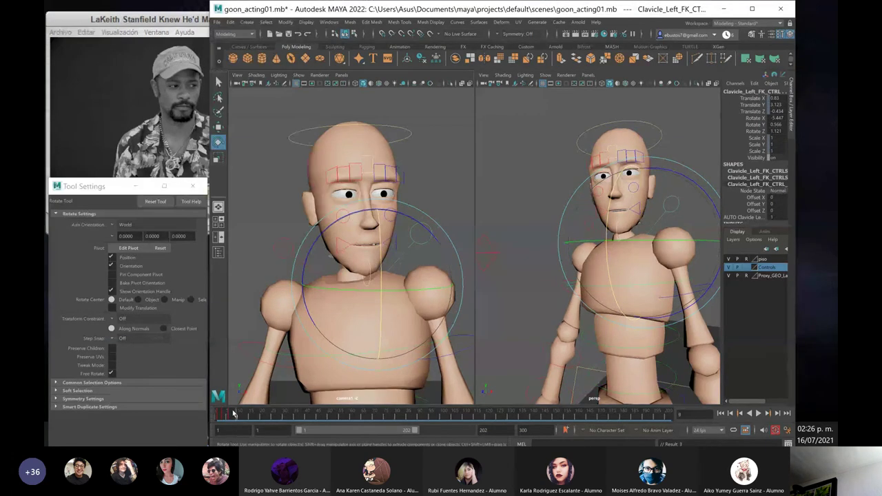
{"action": "left_click", "coordinate": [234, 413]}
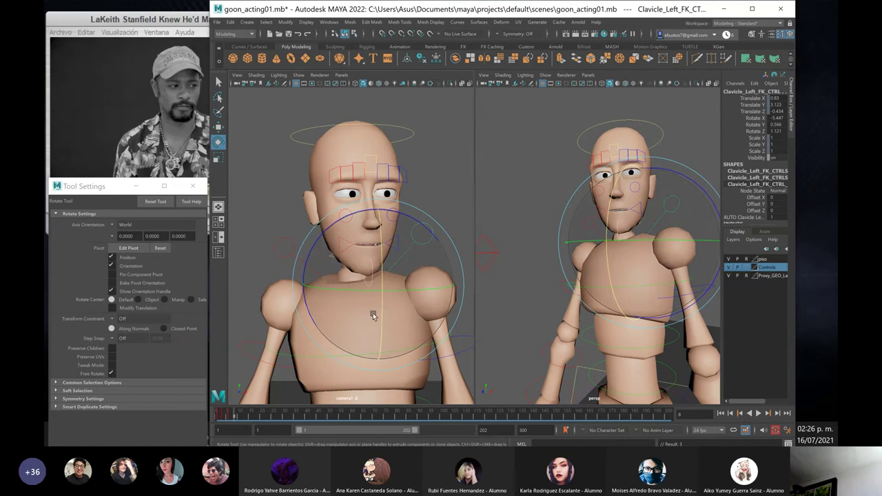
{"action": "mouse_move", "coordinate": [382, 312]}
{"action": "left_mouse_down"}
{"action": "mouse_move", "coordinate": [350, 340]}
{"action": "mouse_move", "coordinate": [383, 318]}
{"action": "left_mouse_up"}
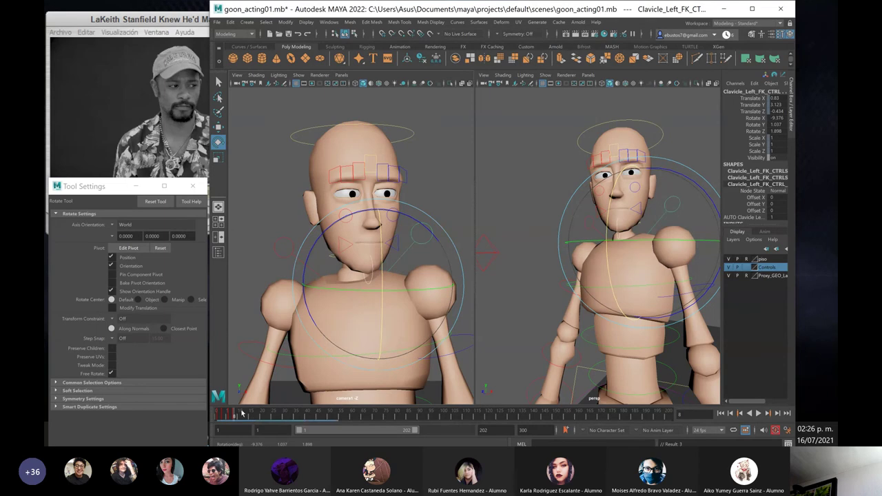
{"action": "left_click_drag", "start_coordinate": [224, 415], "coordinate": [228, 415]}
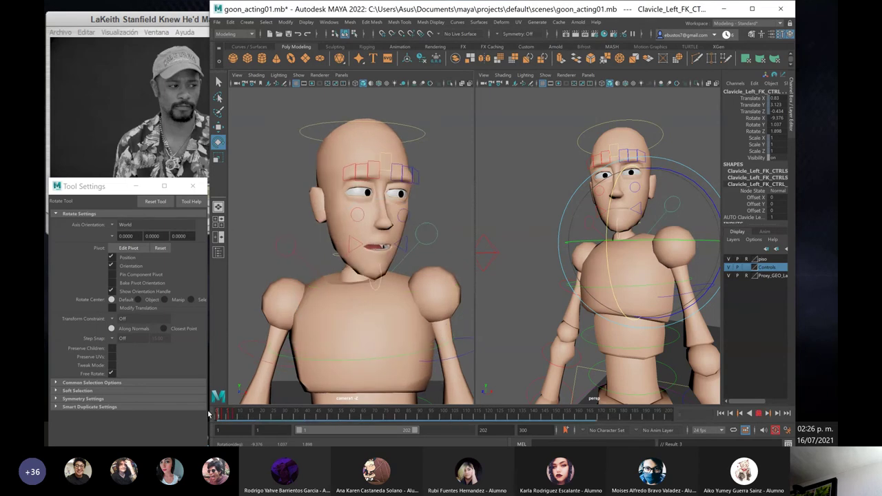
{"action": "left_click", "coordinate": [234, 414]}
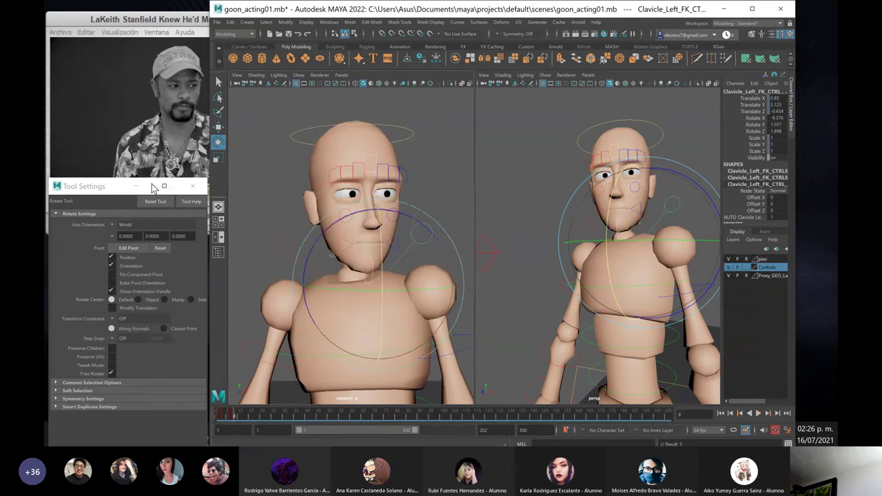
Step the reference video through frames 9 to 15, comparing the actor's mouth shapes, and settle on frame 14
{"action": "left_click", "coordinate": [121, 151]}
{"action": "key", "text": "Right"}
{"action": "key", "text": "Right"}
{"action": "key", "text": "Right"}
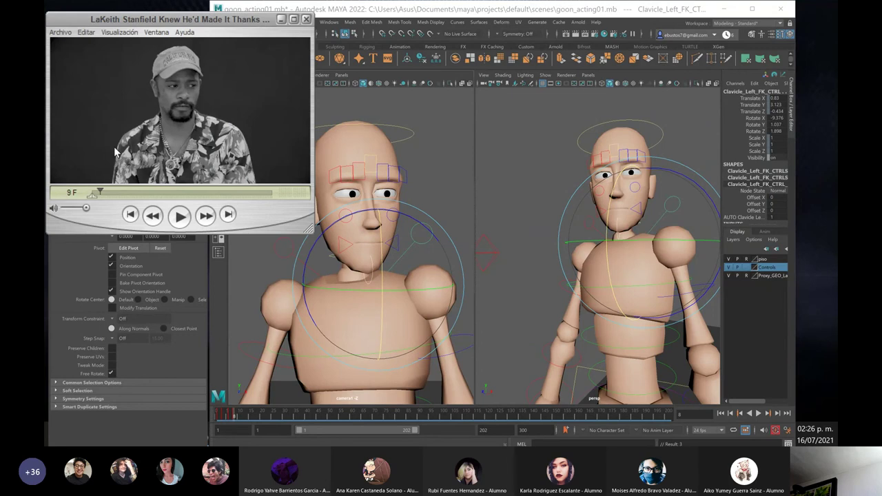
{"action": "key", "text": "Right"}
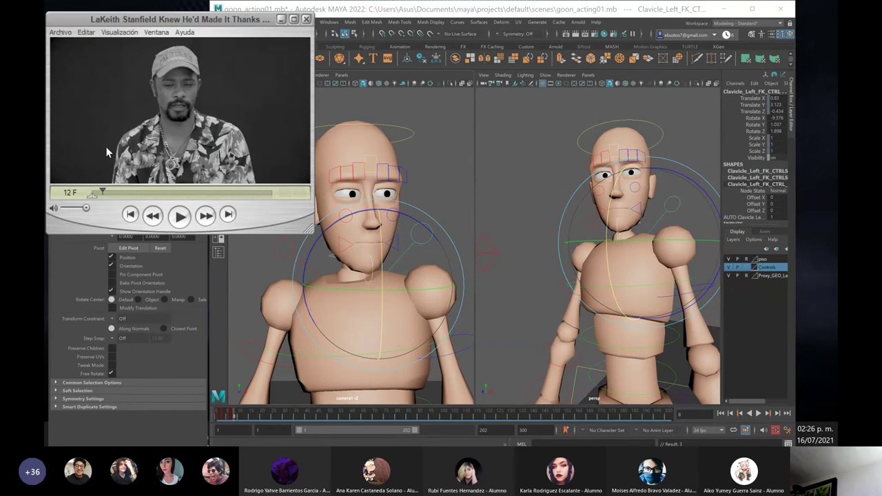
{"action": "key", "text": "Right"}
{"action": "key", "text": "Right"}
{"action": "key", "text": "Right"}
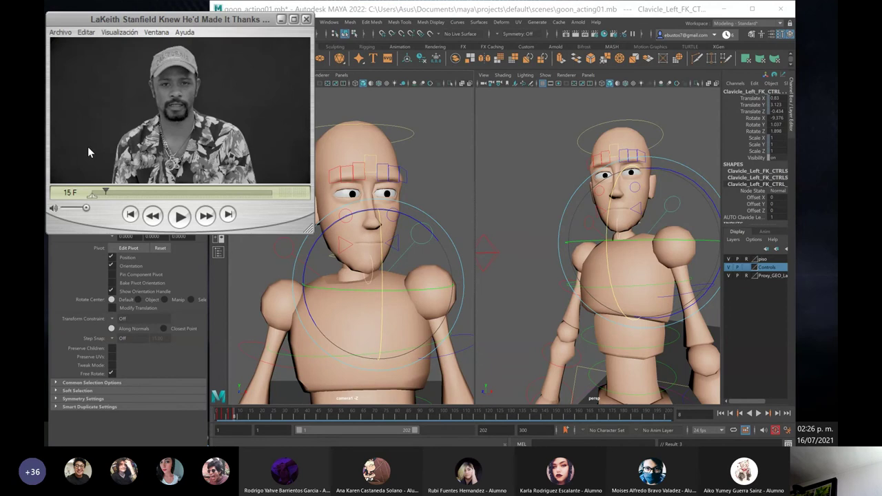
{"action": "key", "text": "Left"}
{"action": "key", "text": "Left"}
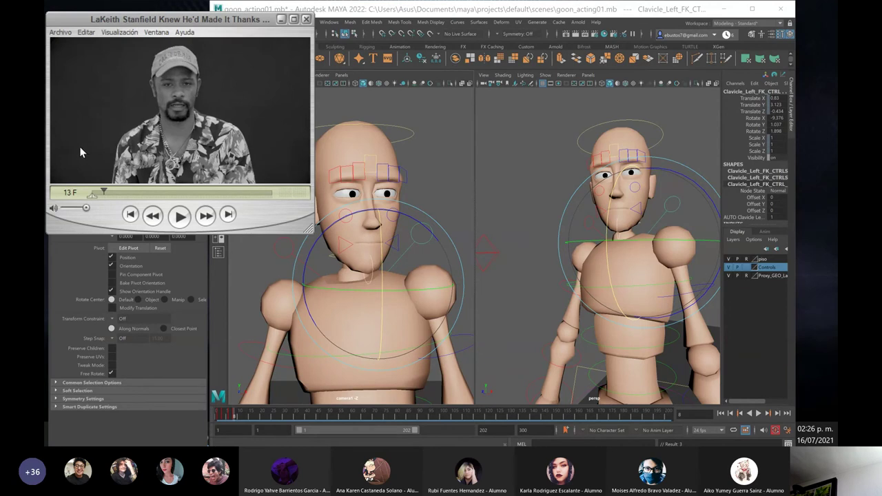
{"action": "key", "text": "Left"}
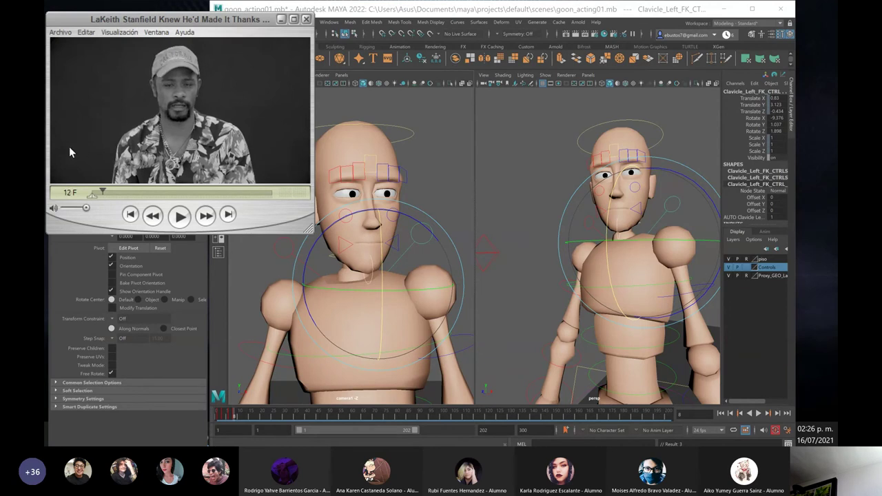
{"action": "key", "text": "Right"}
{"action": "key", "text": "Right"}
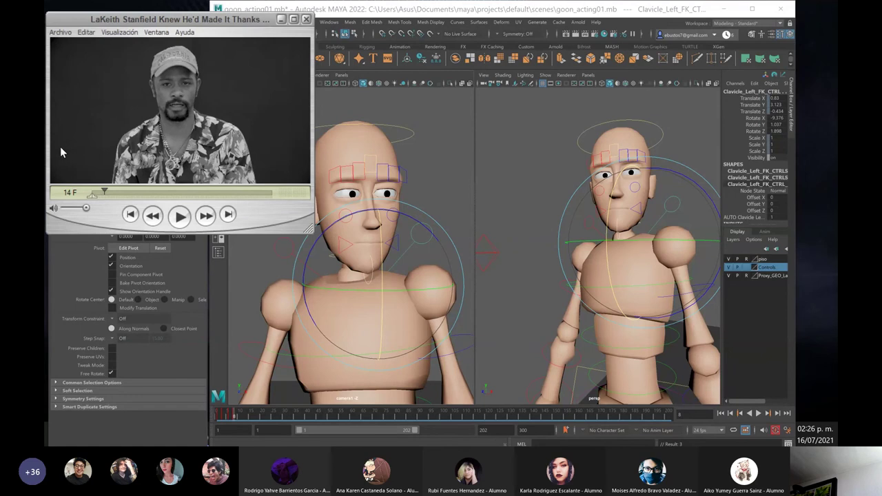
Open the mouth at frame 14 by rotating the Clavicle_Left_FK control to about -2.87, 0.10, 0.56
{"action": "left_click", "coordinate": [248, 418]}
{"action": "left_click", "coordinate": [377, 257]}
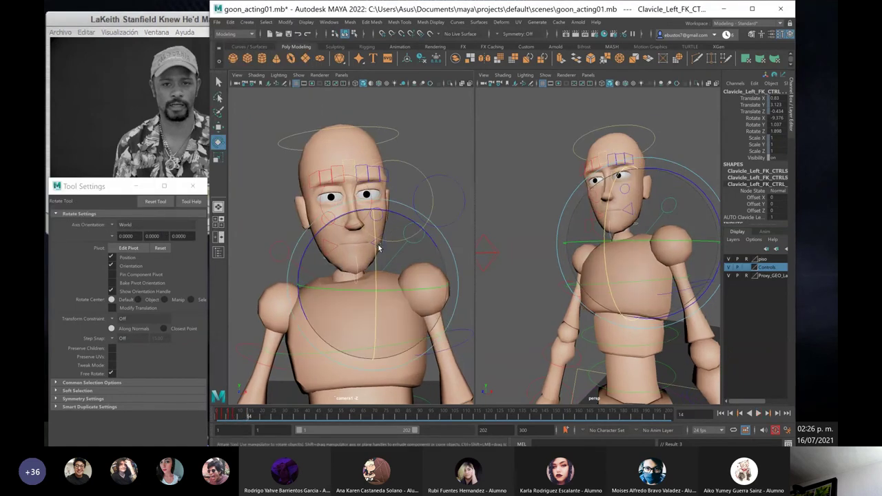
{"action": "left_click_drag", "start_coordinate": [378, 256], "coordinate": [376, 271]}
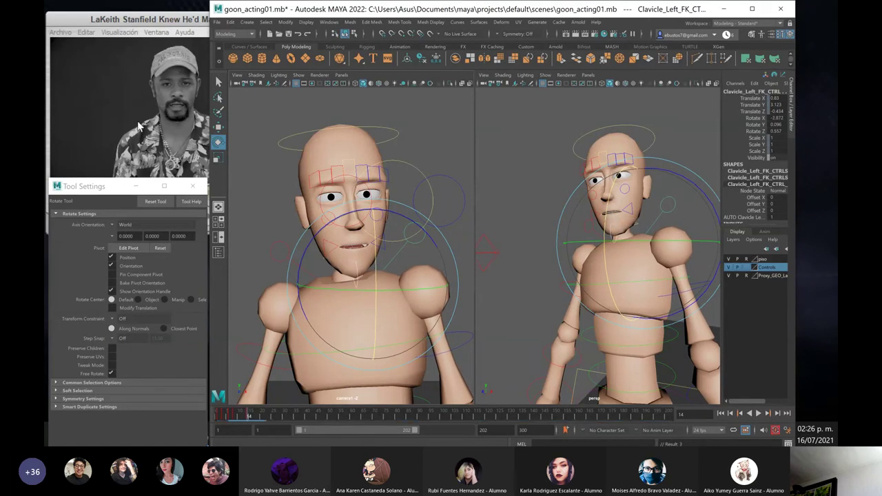
Advance the reference to frame 18 and partly close the mouth at frame 18, rotating the Clavicle_Left_FK control to about -5.18, 0.46, 1.05
{"action": "left_click", "coordinate": [111, 118]}
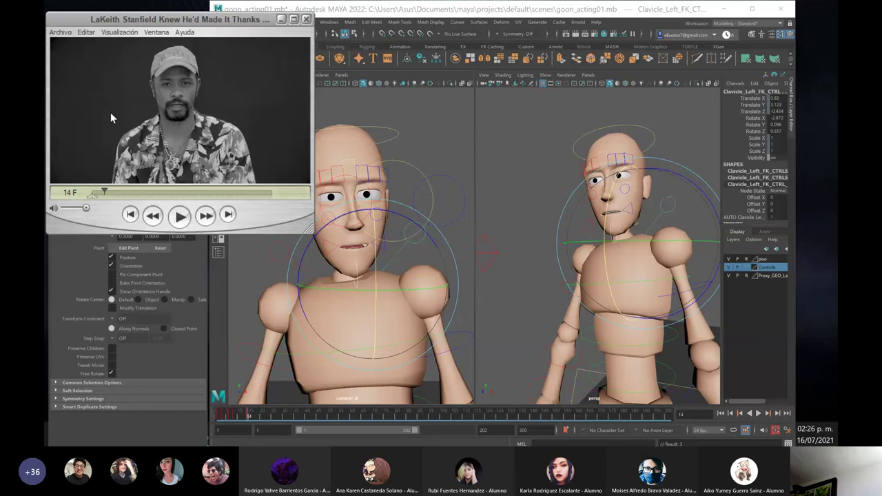
{"action": "key", "text": "Right"}
{"action": "key", "text": "Right"}
{"action": "key", "text": "Right"}
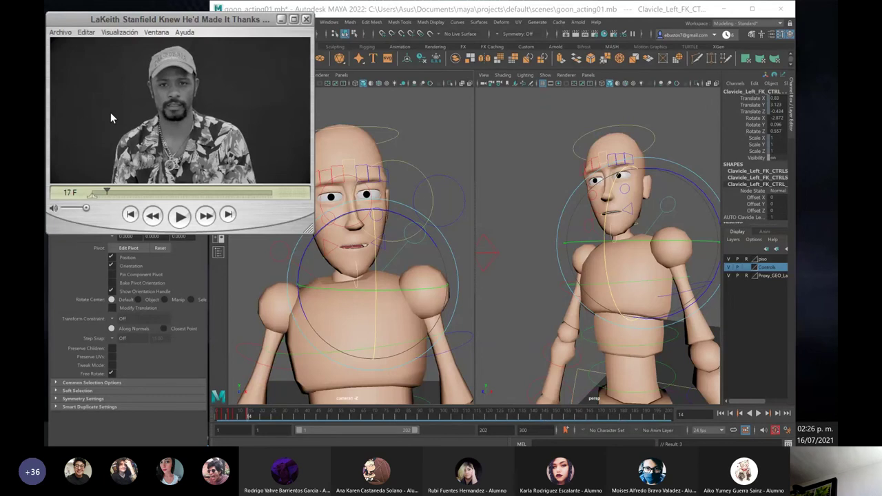
{"action": "key", "text": "Right"}
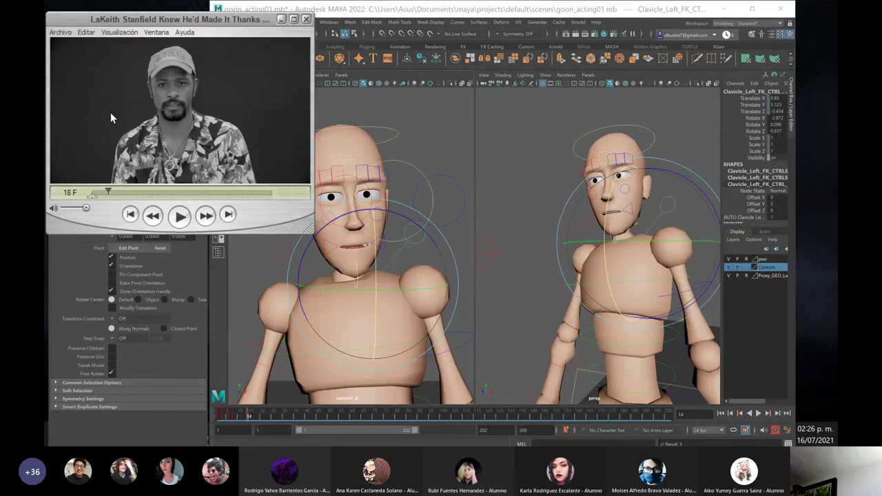
{"action": "left_click", "coordinate": [254, 414]}
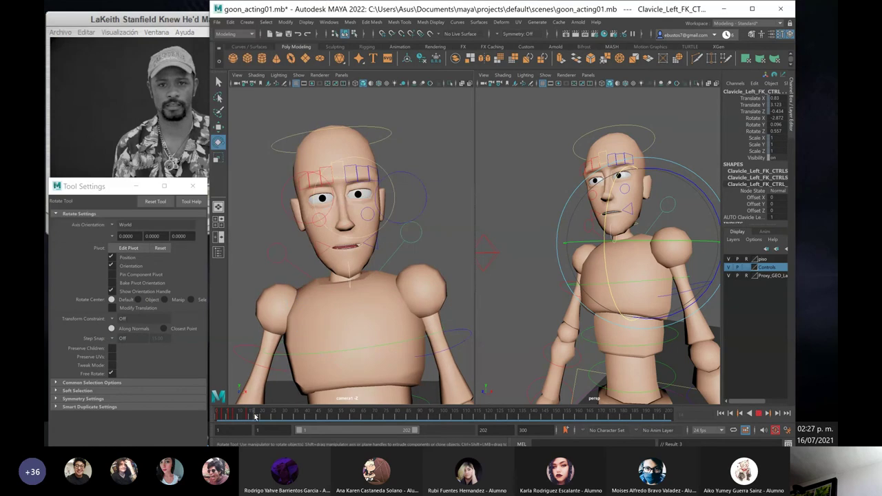
{"action": "left_click_drag", "start_coordinate": [254, 416], "coordinate": [258, 416]}
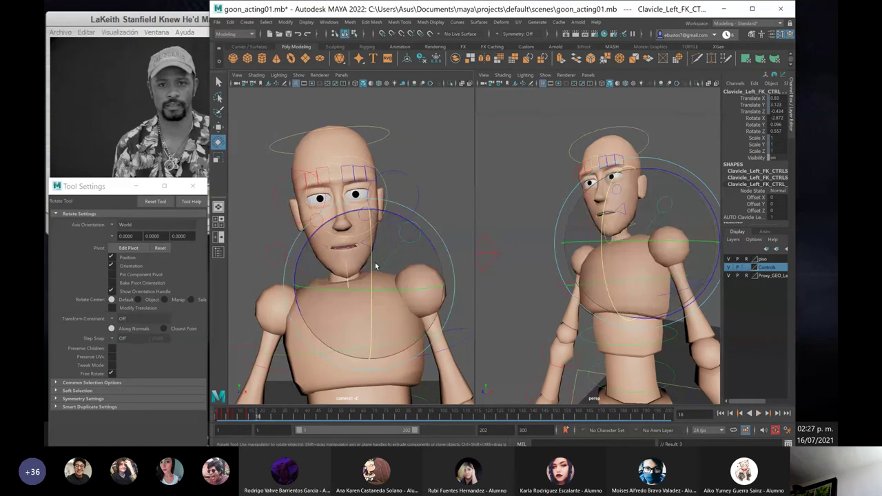
{"action": "left_click_drag", "start_coordinate": [376, 266], "coordinate": [358, 262]}
Advance the reference to frame 24 and close the mouth at frame 24 by rotating the Clavicle_Left_FK control to about -7.29, 0.87, 1.49
{"action": "left_click", "coordinate": [95, 79]}
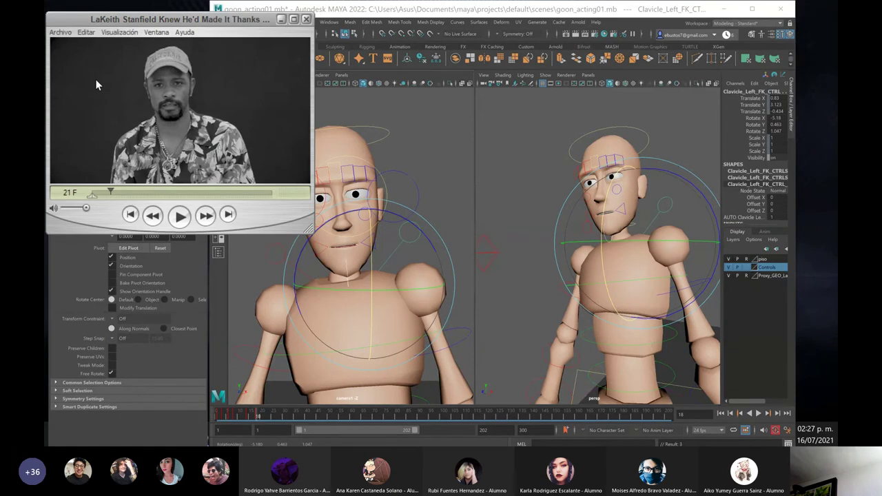
{"action": "key", "text": "Right"}
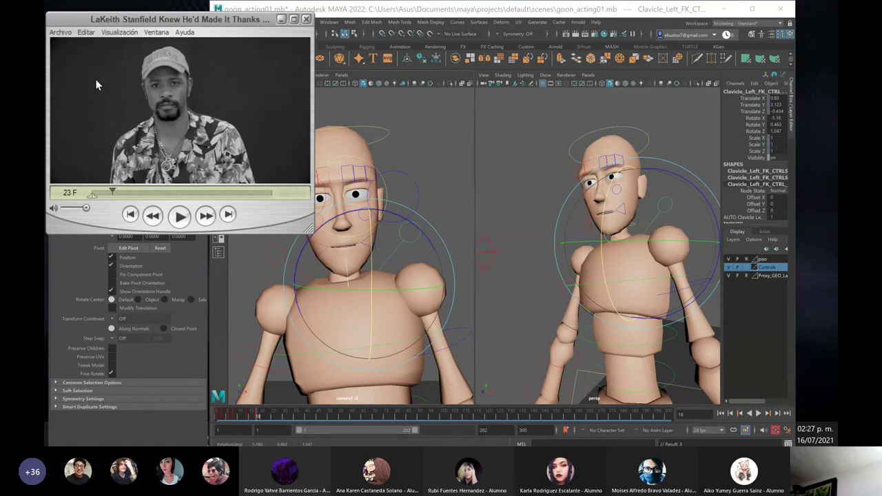
{"action": "key", "text": "Right"}
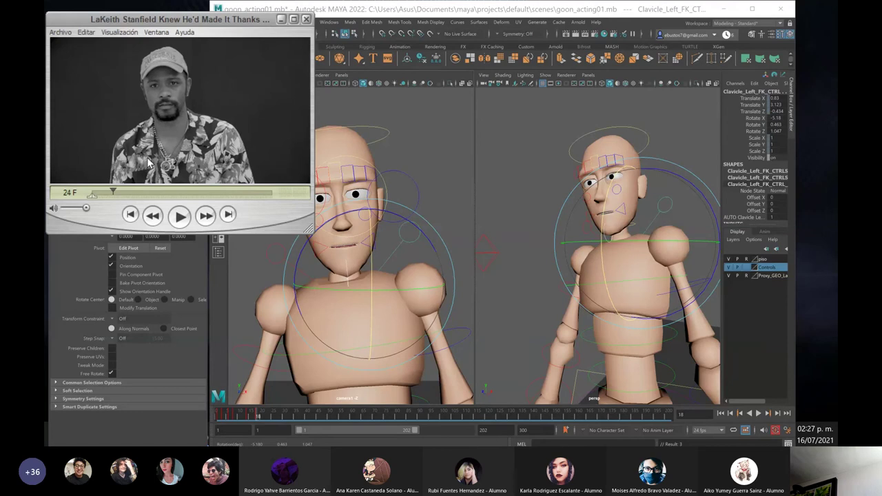
{"action": "key", "text": "Right"}
{"action": "key", "text": "Left"}
{"action": "left_click_drag", "start_coordinate": [254, 418], "coordinate": [272, 416]}
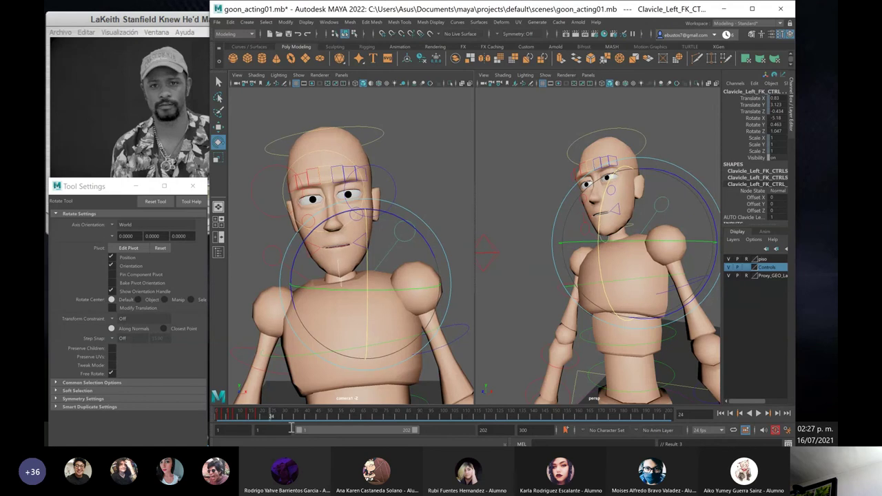
{"action": "left_click_drag", "start_coordinate": [366, 271], "coordinate": [366, 266]}
Advance the reference to frame 29 and slightly open the mouth at frame 29, rotating the Clavicle_Left_FK control to about -4.47, 0.32, 0.89
{"action": "left_click", "coordinate": [111, 107]}
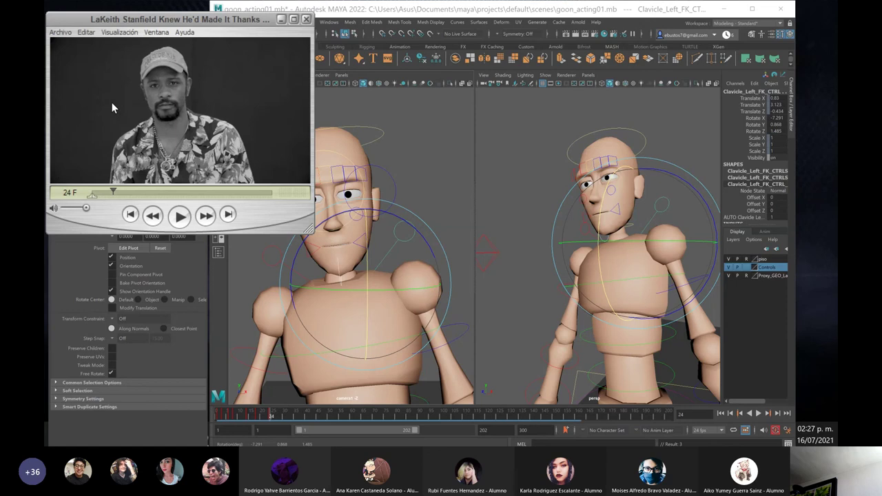
{"action": "key", "text": "Right"}
{"action": "key", "text": "Right"}
{"action": "key", "text": "Right"}
{"action": "key", "text": "Right"}
{"action": "key", "text": "Right"}
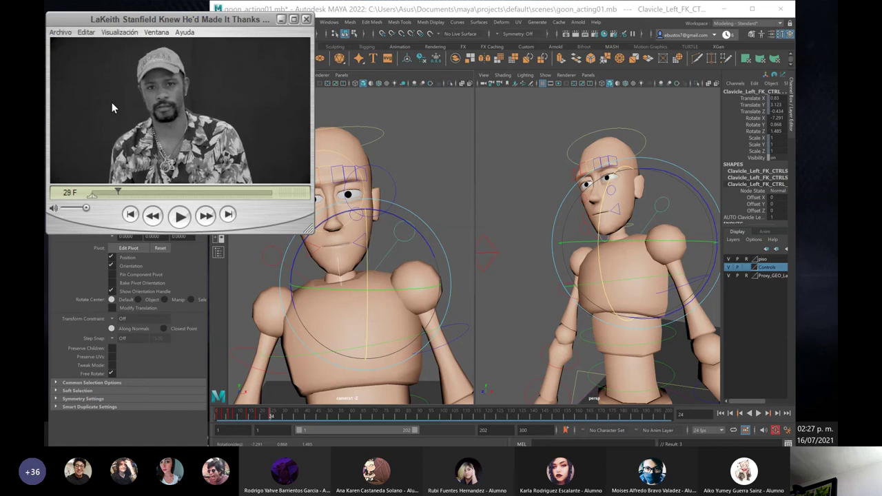
{"action": "left_click", "coordinate": [269, 417]}
{"action": "left_click_drag", "start_coordinate": [270, 417], "coordinate": [281, 416]}
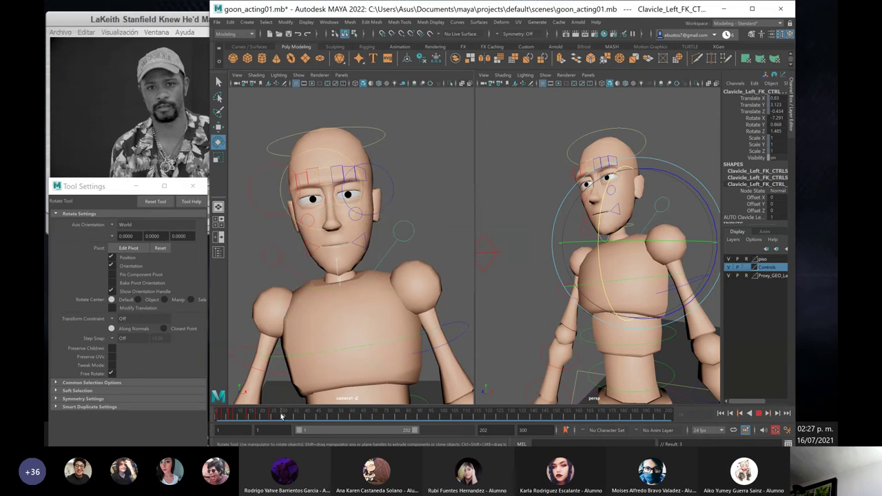
{"action": "key", "text": "alt+v"}
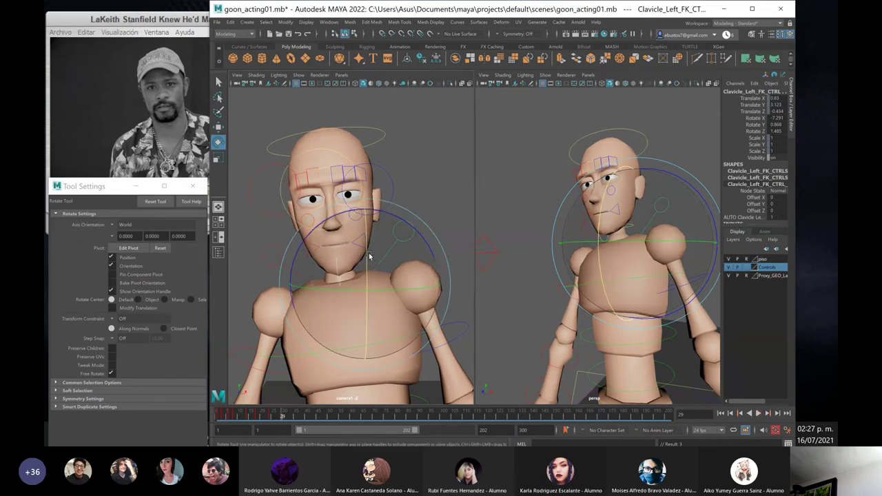
{"action": "left_click_drag", "start_coordinate": [369, 256], "coordinate": [365, 266]}
Match reference frame 34 by closing the mouth at frame 34, rotating the Clavicle_Left_FK control to about -7.47, 0.89, 1.53
{"action": "left_click", "coordinate": [121, 101]}
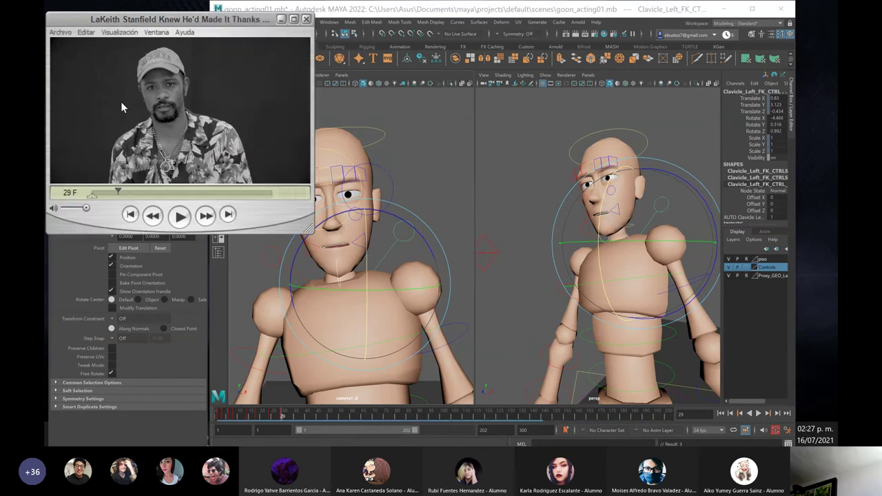
{"action": "key", "text": "Right"}
{"action": "key", "text": "Right"}
{"action": "key", "text": "Right"}
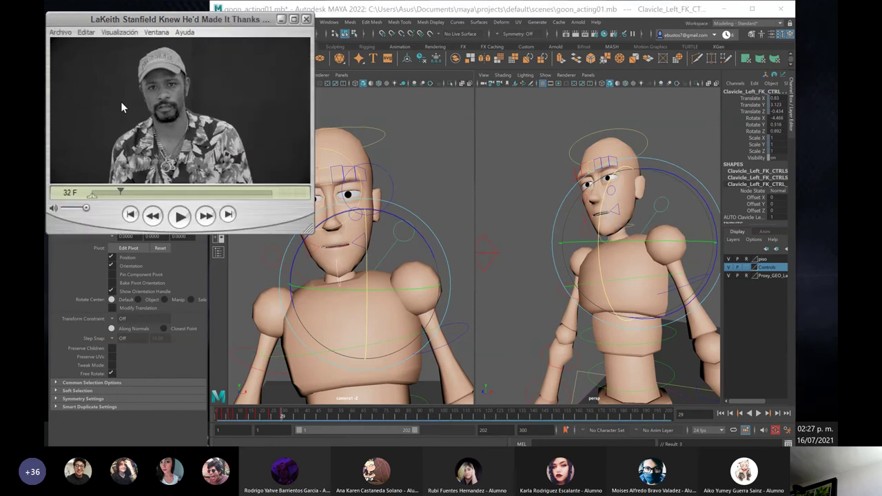
{"action": "key", "text": "Right"}
{"action": "key", "text": "Right"}
{"action": "key", "text": "Right"}
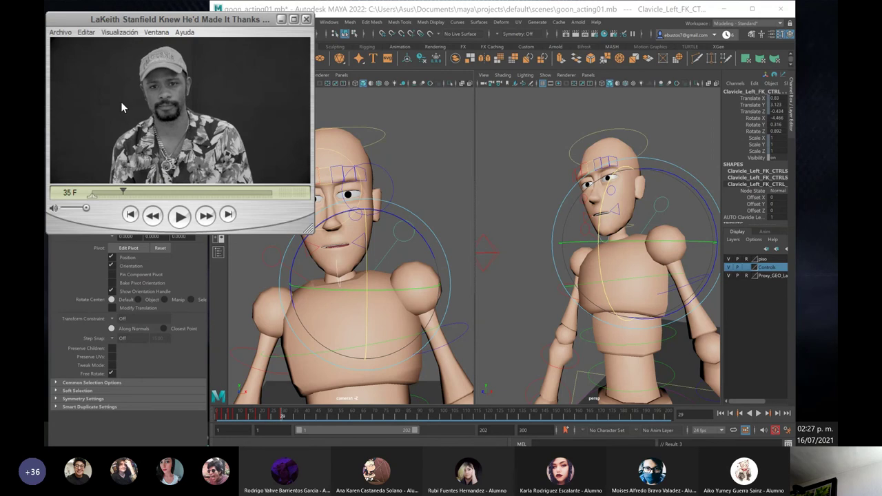
{"action": "key", "text": "Left"}
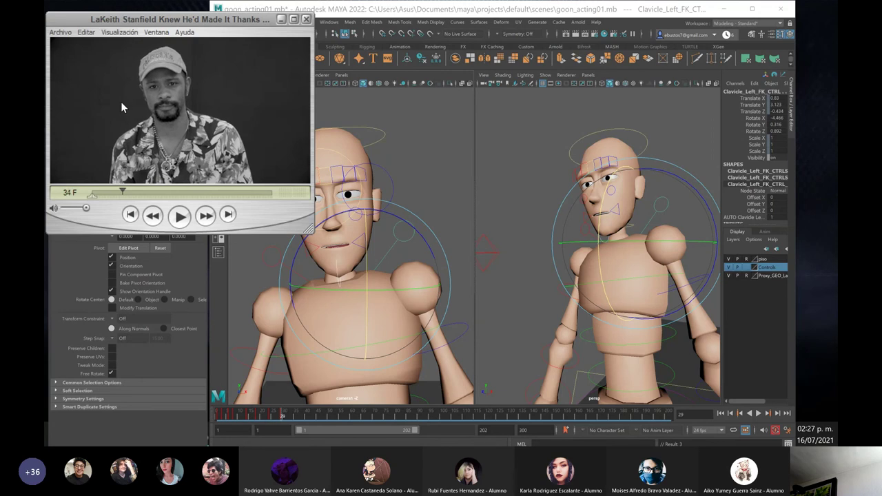
{"action": "double_click", "coordinate": [299, 416]}
{"action": "left_click_drag", "start_coordinate": [296, 417], "coordinate": [293, 416]}
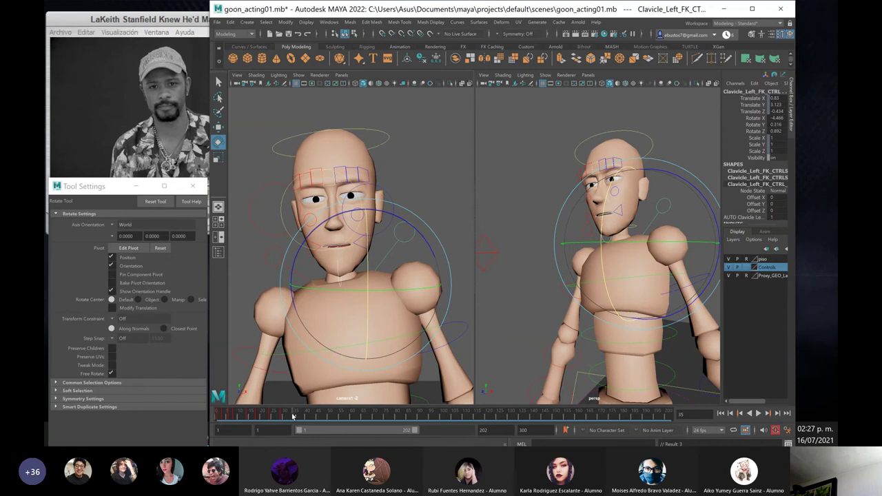
{"action": "key", "text": "alt+comma"}
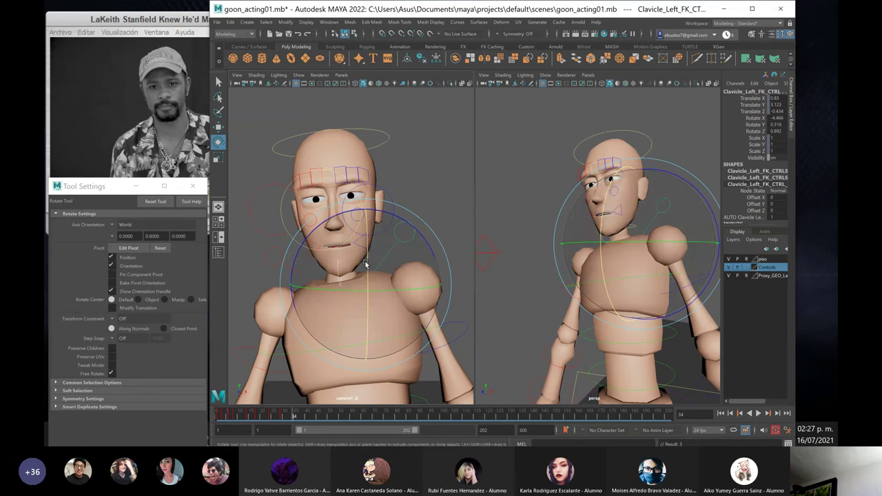
{"action": "left_click_drag", "start_coordinate": [366, 264], "coordinate": [367, 260]}
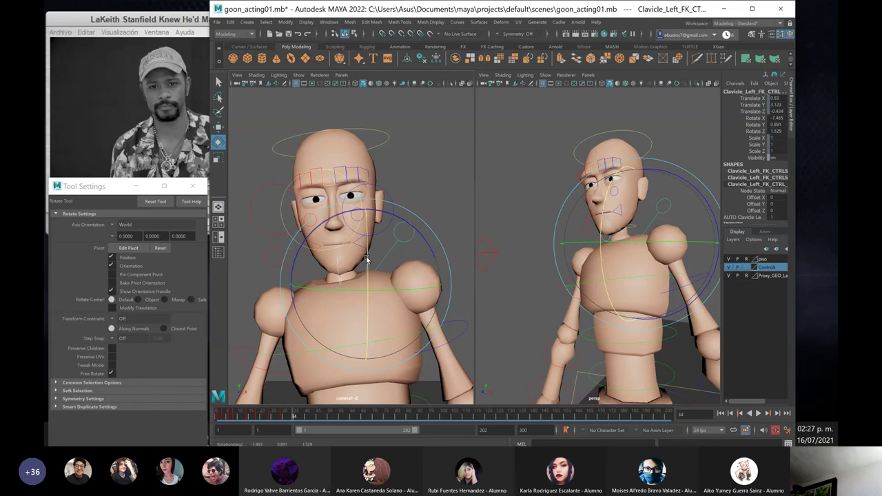
Advance the reference to frame 36 and tighten the mouth pose at frame 36, rotating the Clavicle_Left_FK control to about -8.81, 1.16, 1.81
{"action": "left_click", "coordinate": [109, 96]}
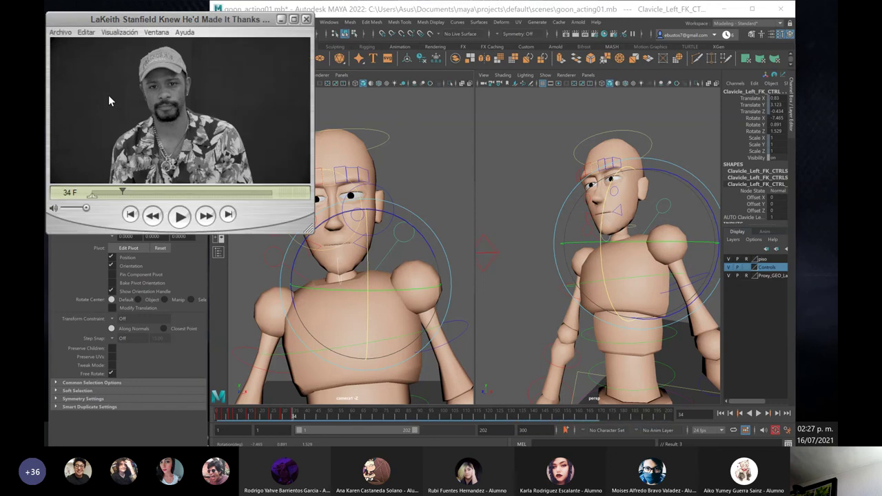
{"action": "key", "text": "Right"}
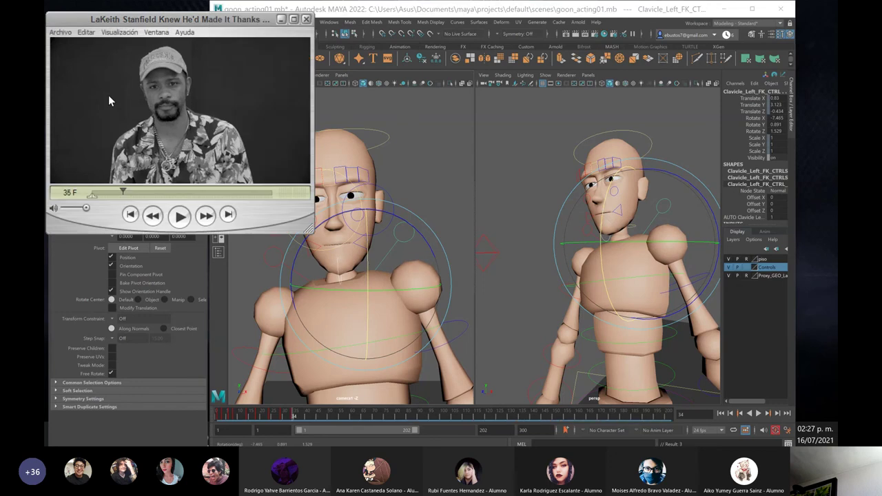
{"action": "key", "text": "Right"}
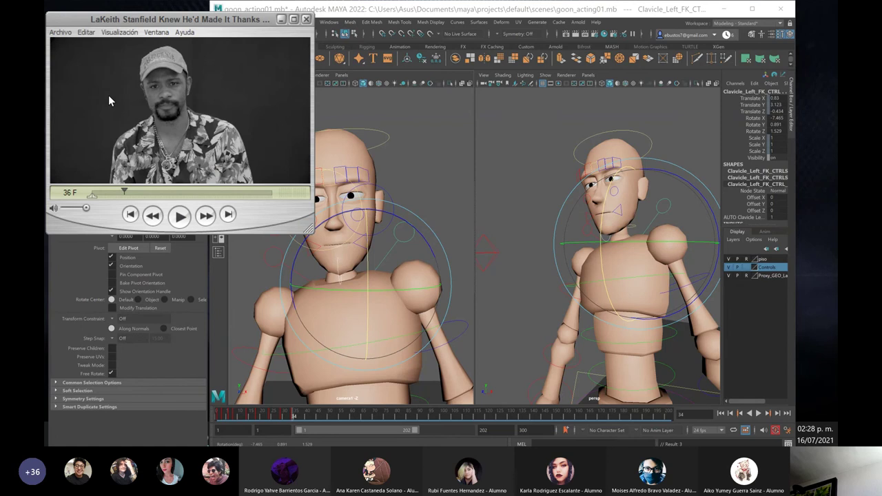
{"action": "key", "text": "Right"}
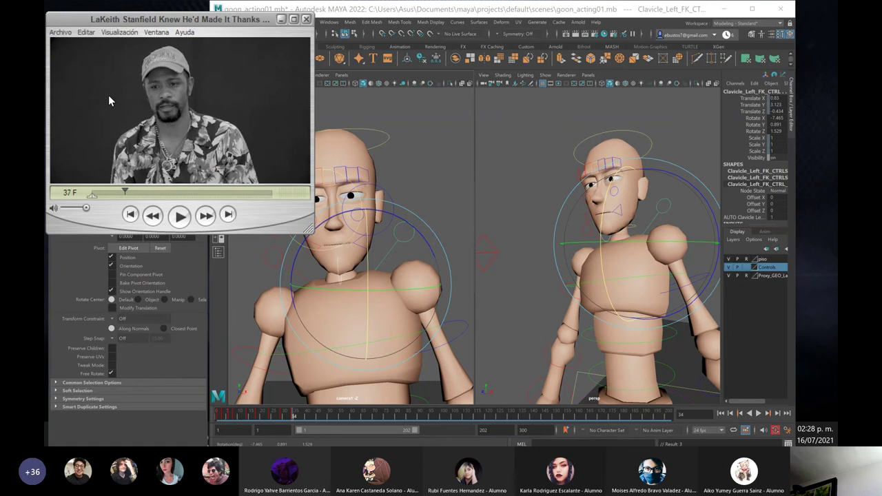
{"action": "key", "text": "Left"}
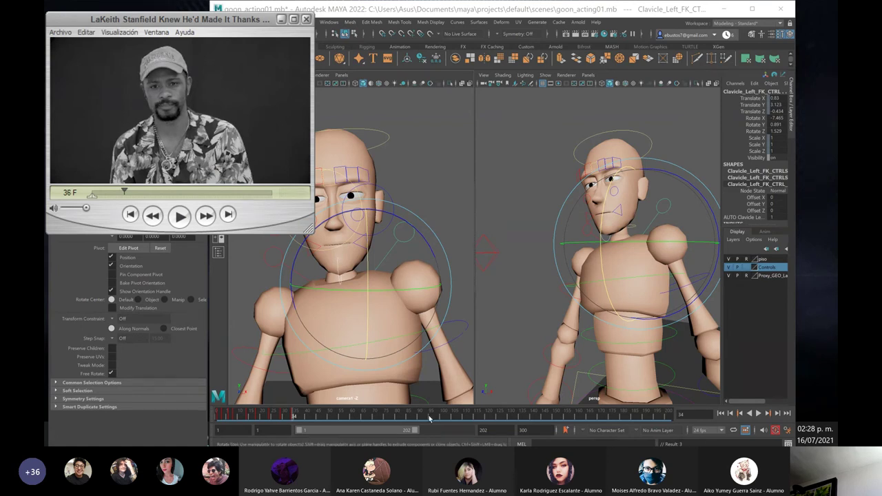
{"action": "left_click", "coordinate": [307, 429]}
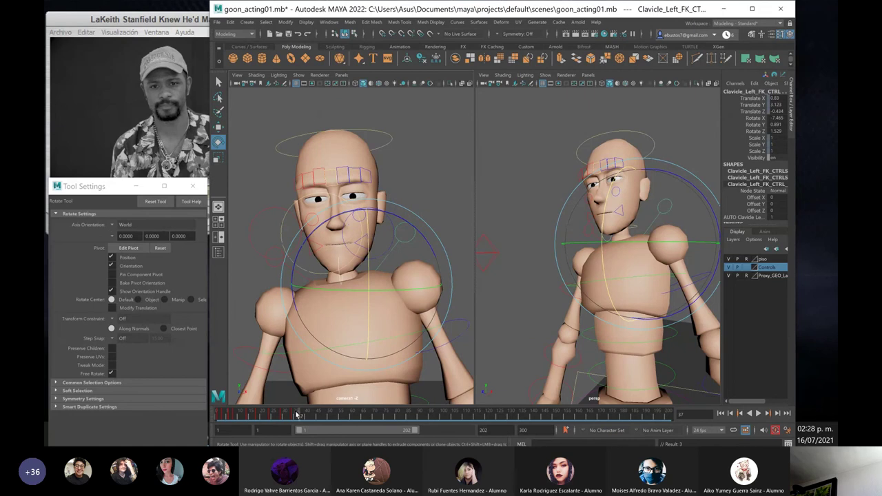
{"action": "left_click", "coordinate": [297, 416]}
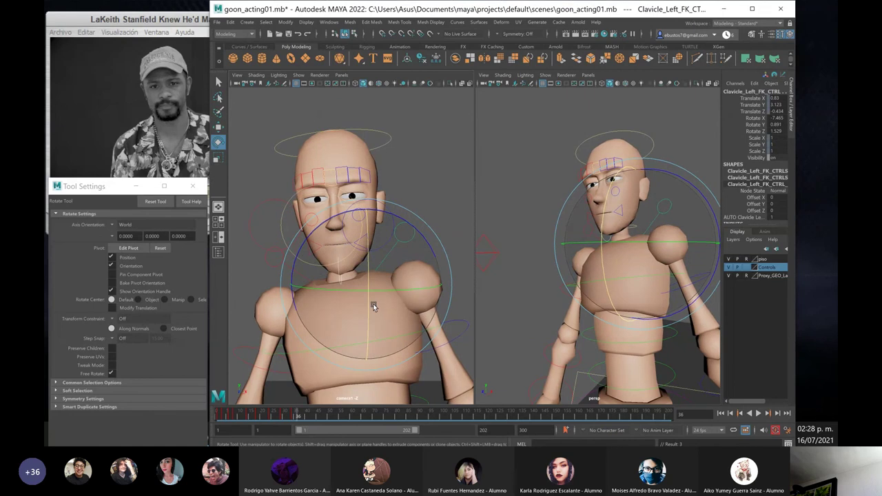
{"action": "left_click_drag", "start_coordinate": [373, 304], "coordinate": [367, 308]}
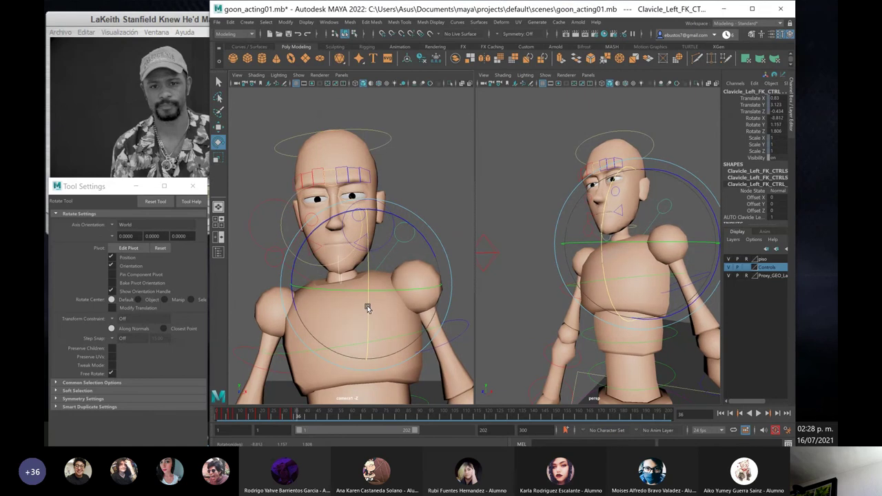
Select the left and right mouth corner controls and key them in their neutral pose at frames 36 and 1
{"action": "left_click", "coordinate": [434, 198]}
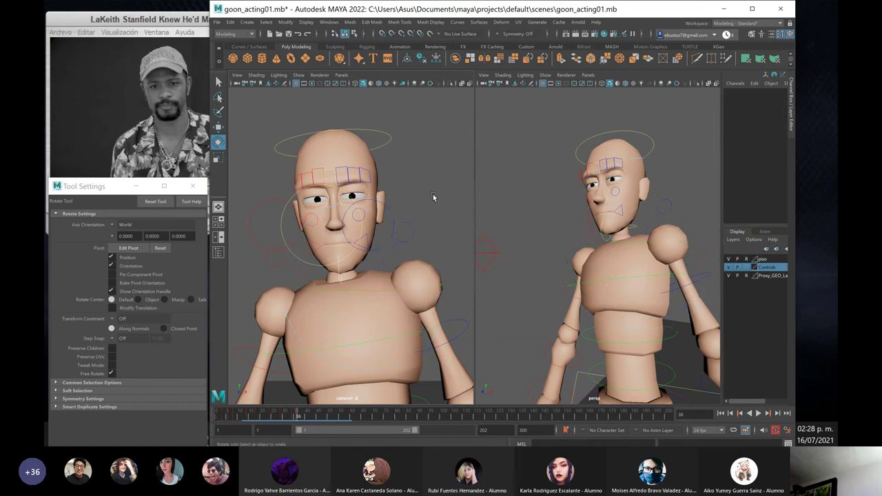
{"action": "left_click", "coordinate": [367, 239]}
{"action": "left_click", "coordinate": [368, 240]}
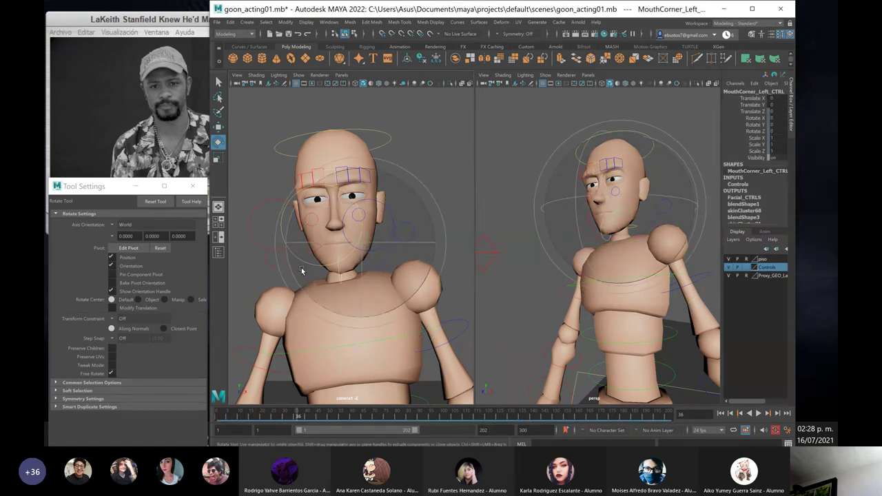
{"action": "key", "text": "q"}
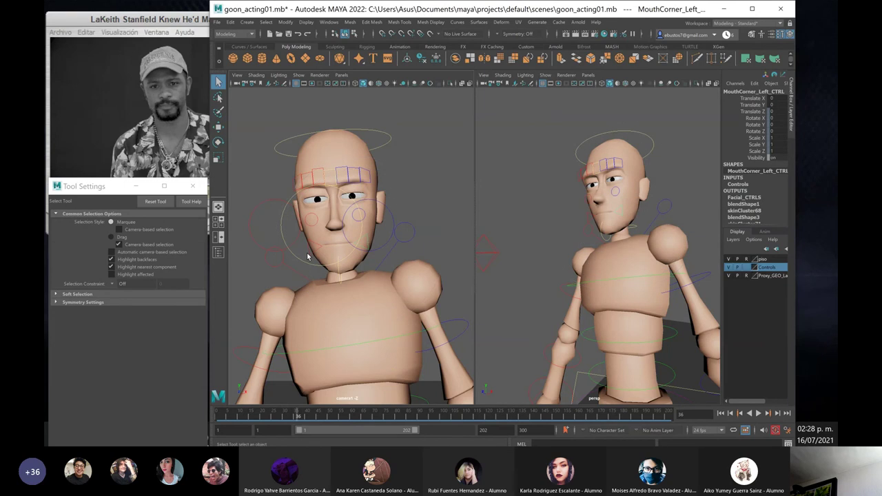
{"action": "left_click", "coordinate": [310, 256]}
{"action": "key", "text": "s"}
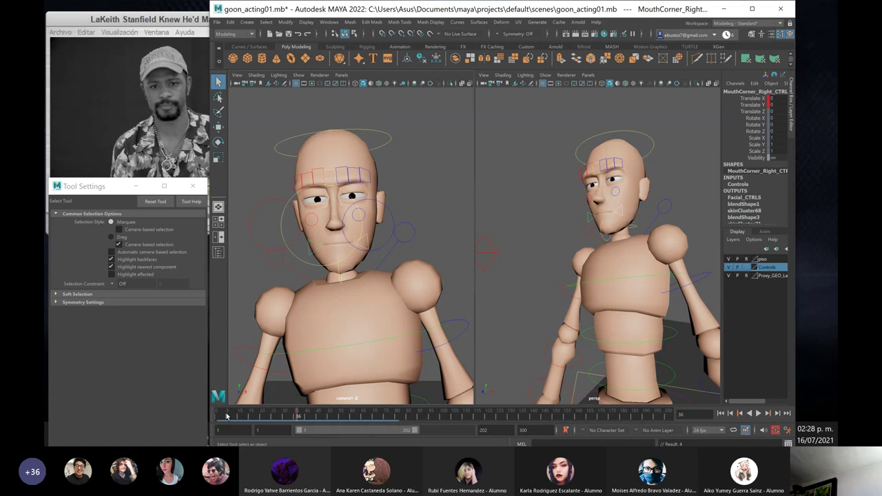
{"action": "left_click", "coordinate": [217, 417]}
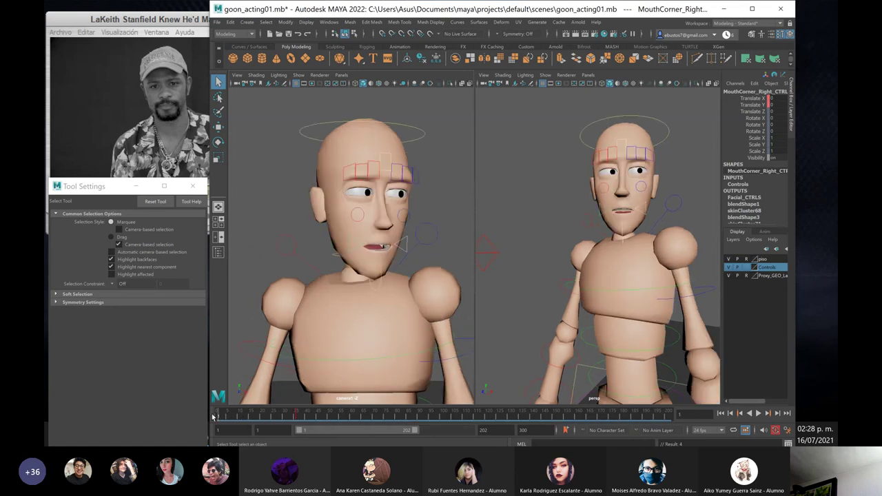
{"action": "left_click", "coordinate": [297, 416]}
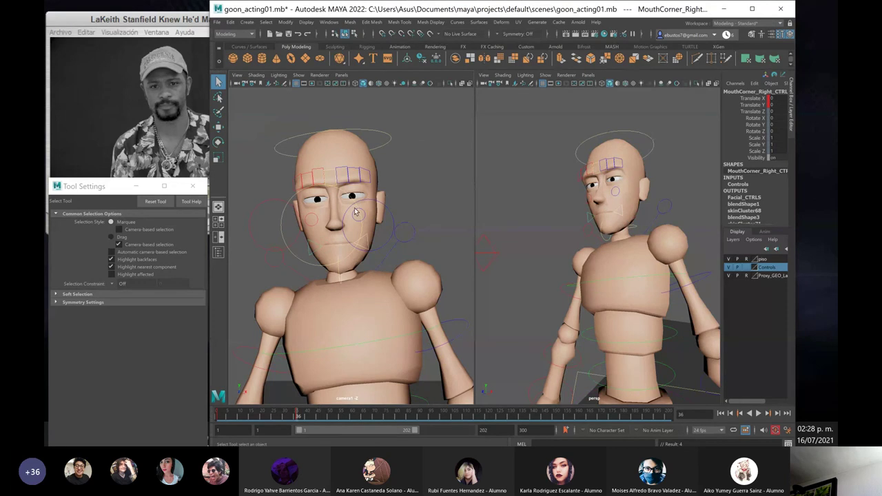
Raise both mouth corners at frame 36 to about Translate X 0.025 and Translate Y 0.258, and check the adjacent frames
{"action": "key", "text": "w"}
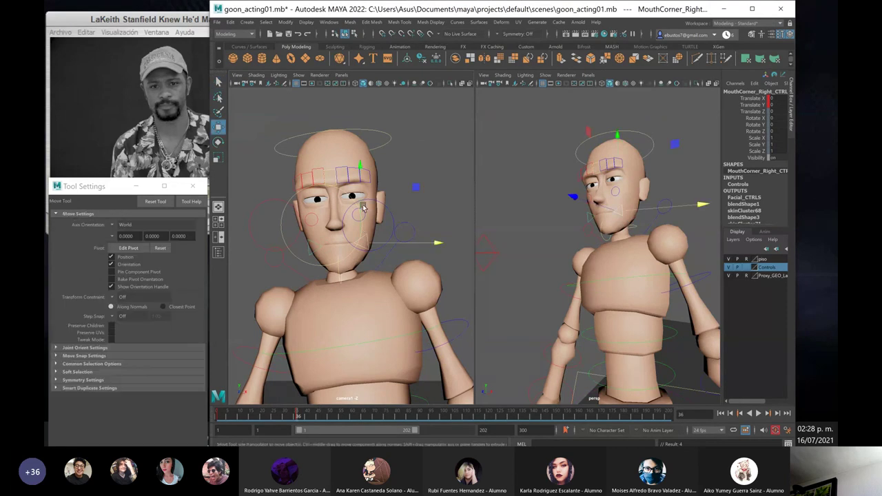
{"action": "left_click", "coordinate": [361, 182]}
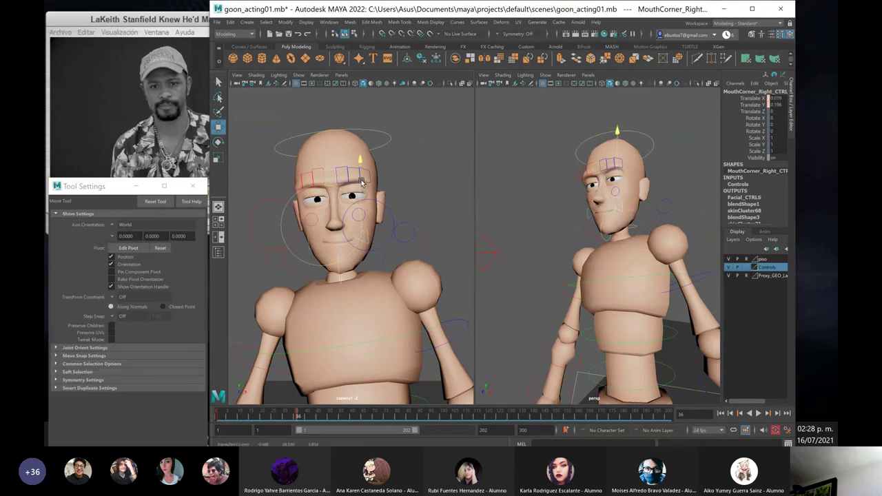
{"action": "left_click_drag", "start_coordinate": [361, 182], "coordinate": [362, 178]}
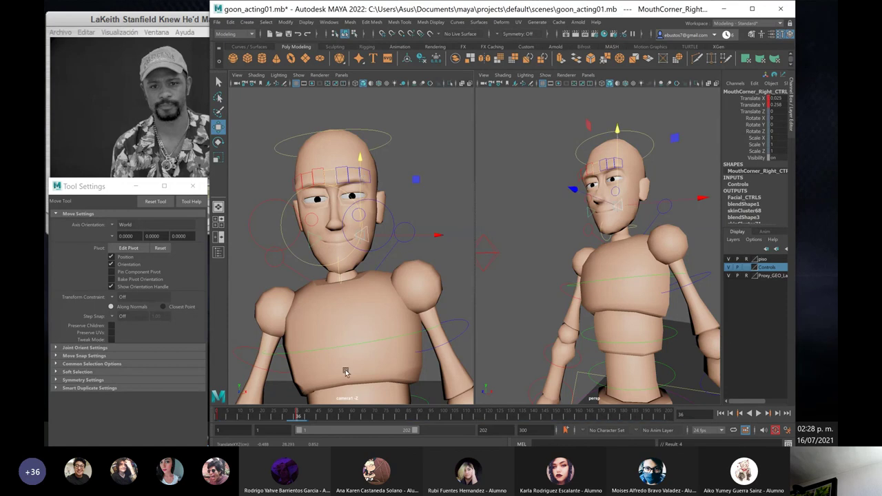
{"action": "left_click", "coordinate": [302, 413]}
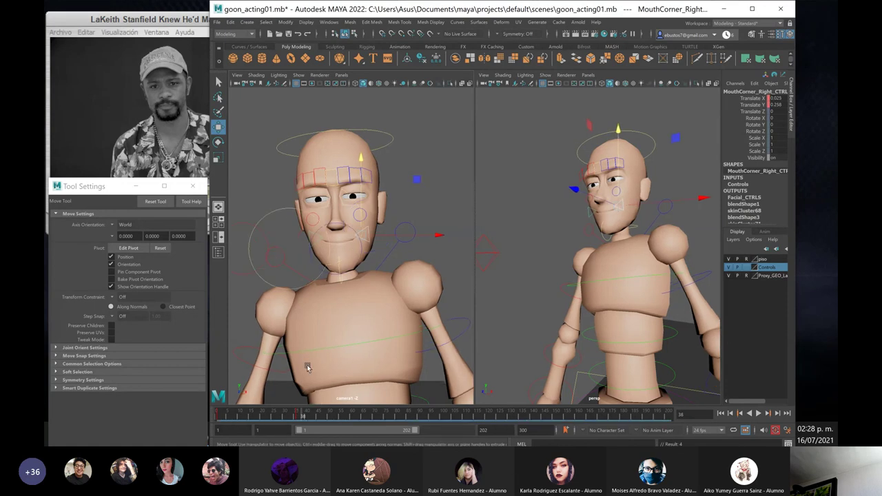
{"action": "left_click", "coordinate": [298, 416]}
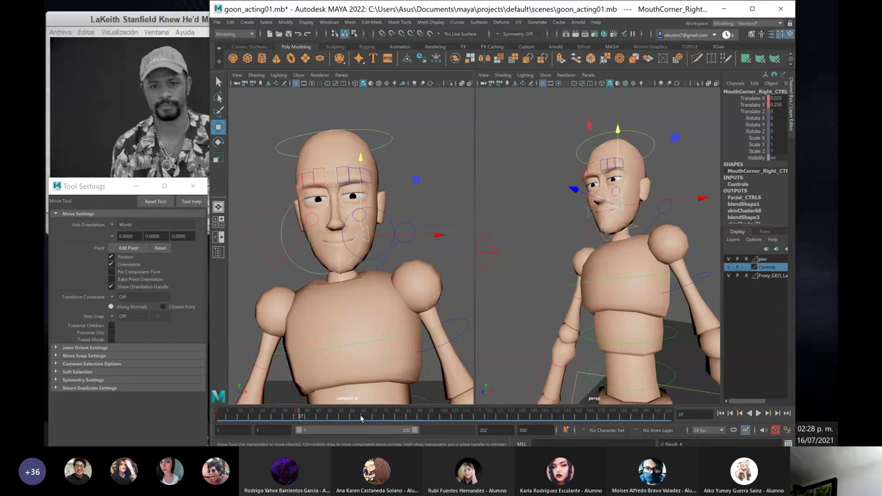
Select the left and right cheek controls and key their neutral pose at frame 35
{"action": "left_click", "coordinate": [361, 219]}
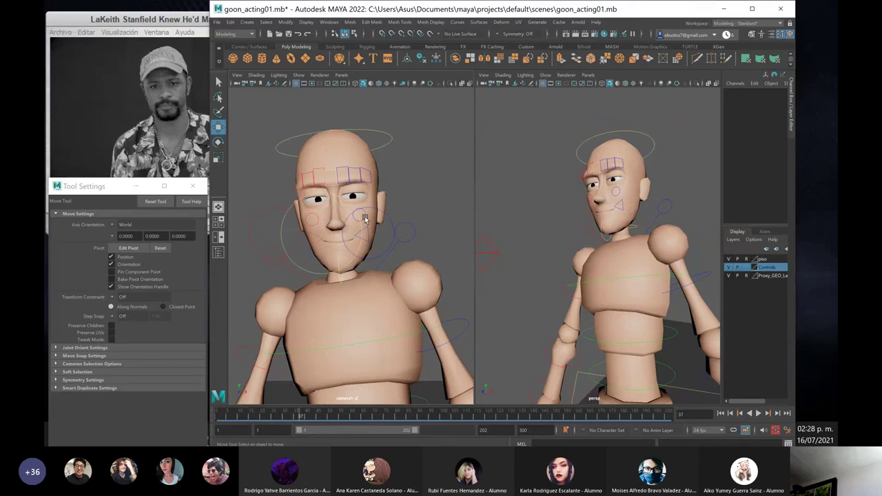
{"action": "left_click", "coordinate": [364, 220]}
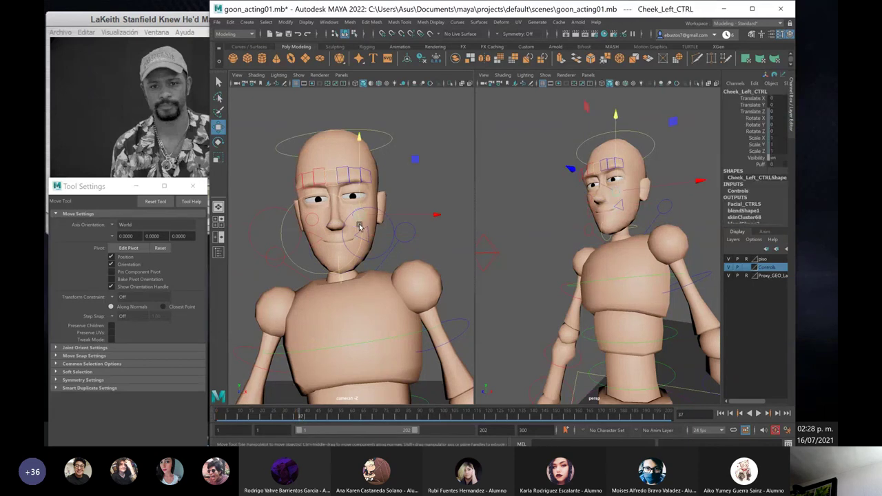
{"action": "left_click", "coordinate": [306, 230]}
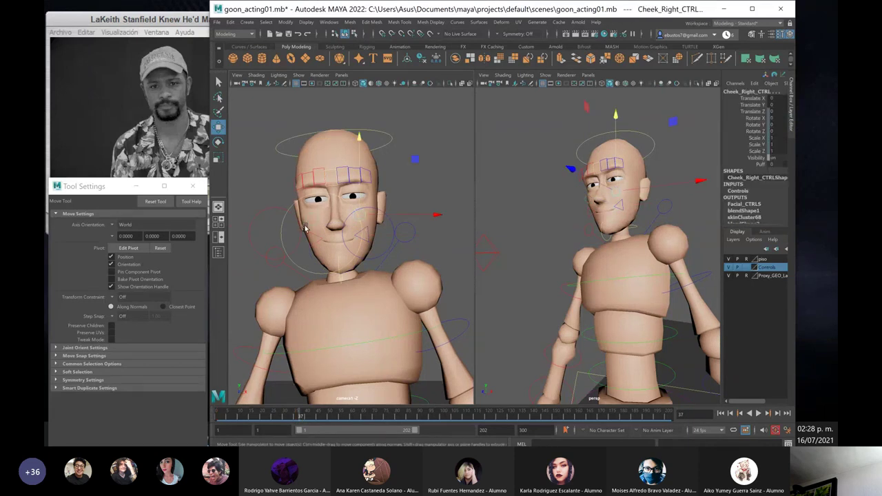
{"action": "left_click", "coordinate": [295, 417]}
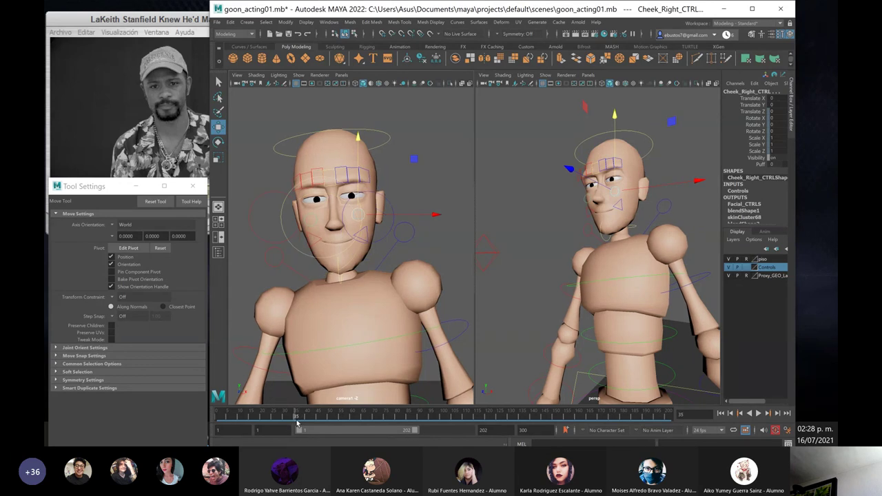
{"action": "key", "text": "s"}
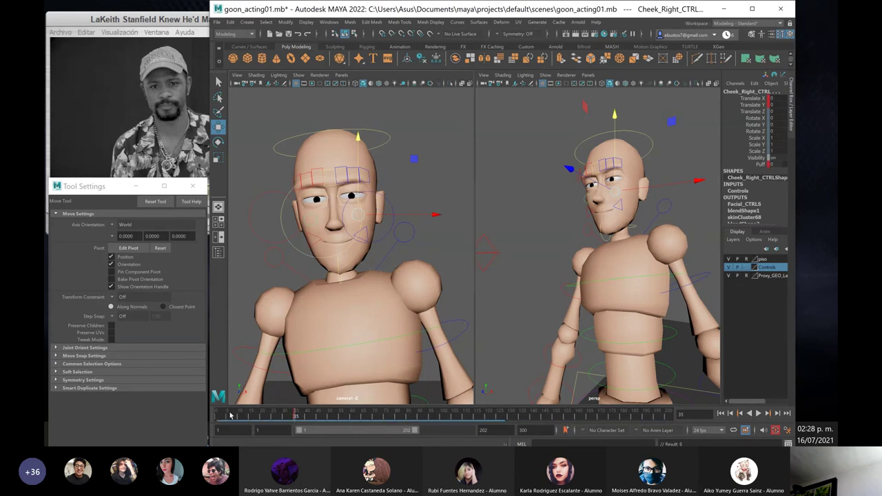
Raise both cheek controls slightly at frame 37 and scrub back through the preceding frames to check the motion
{"action": "left_click", "coordinate": [300, 414]}
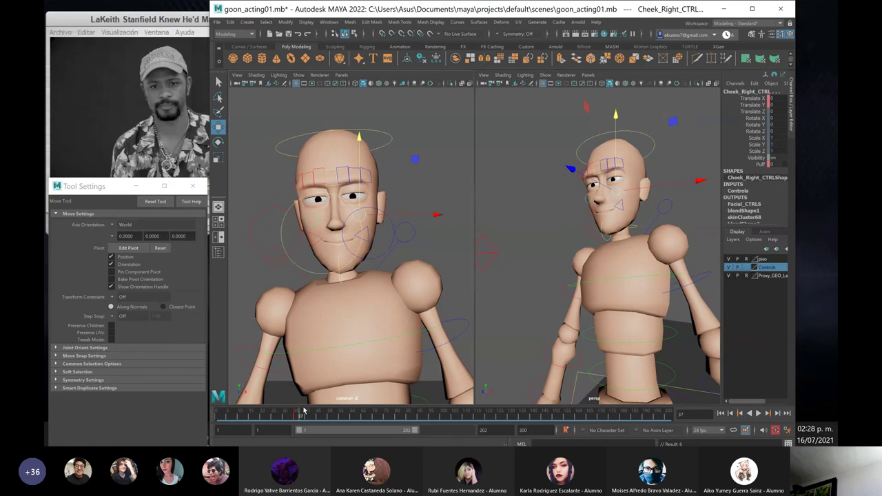
{"action": "left_click_drag", "start_coordinate": [359, 151], "coordinate": [360, 133]}
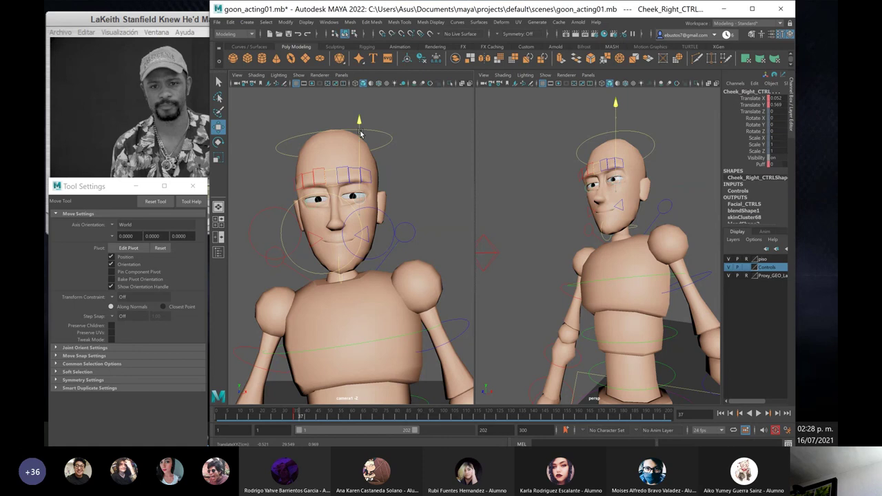
{"action": "left_click_drag", "start_coordinate": [360, 134], "coordinate": [360, 145]}
{"action": "left_click_drag", "start_coordinate": [299, 415], "coordinate": [275, 416]}
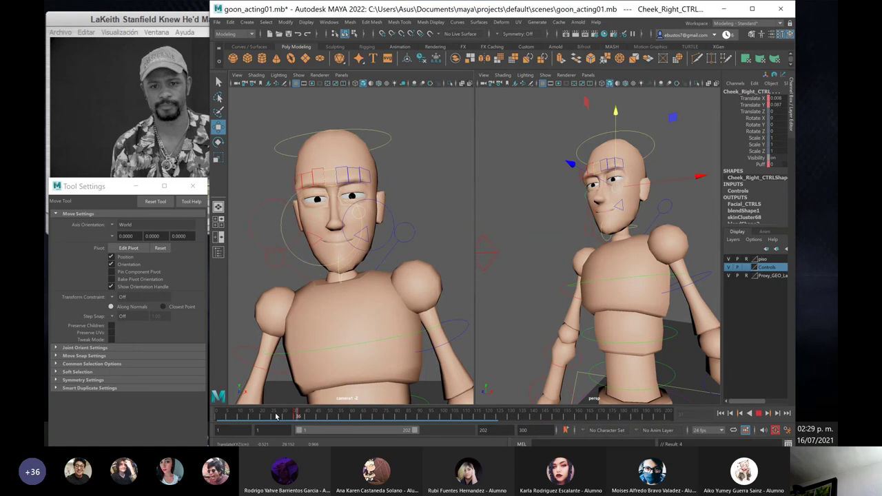